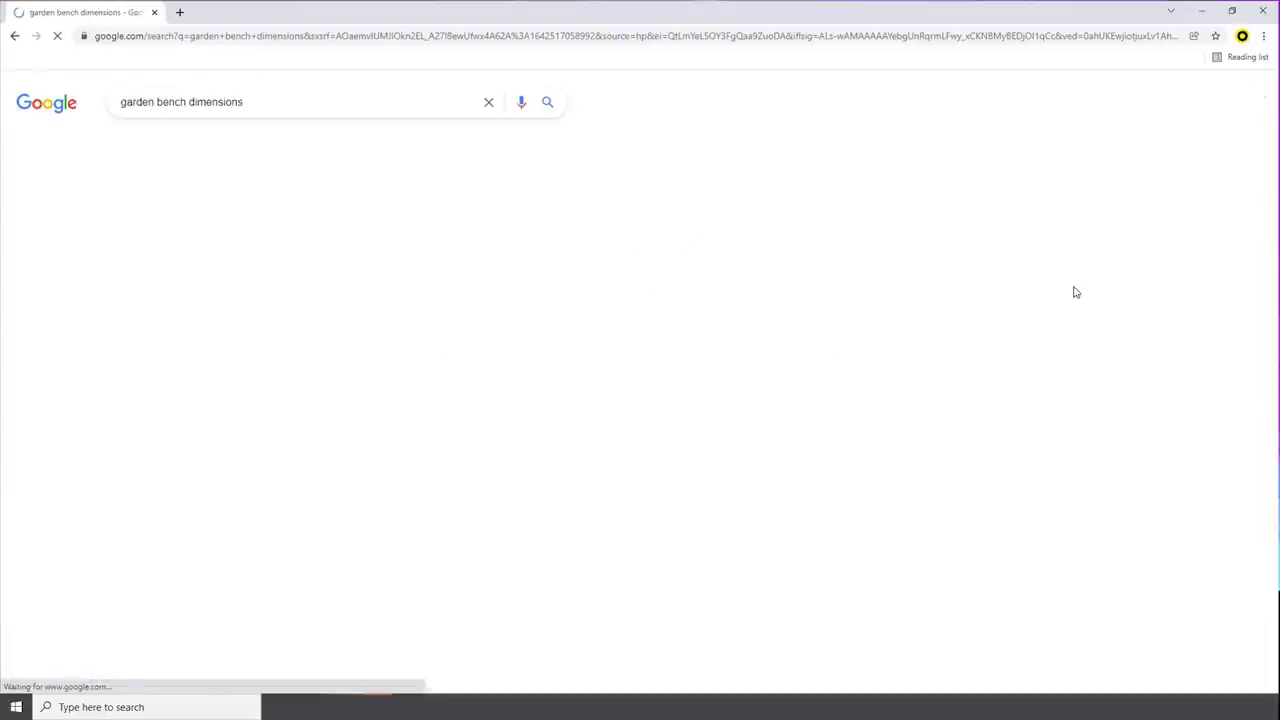
- Browse image results for "garden bench dimensions" and examine dimensioned benches, including the Kingfisher 3 Seater and Java Teak 2 Seat
{"action": "left_click", "coordinate": [191, 155]}
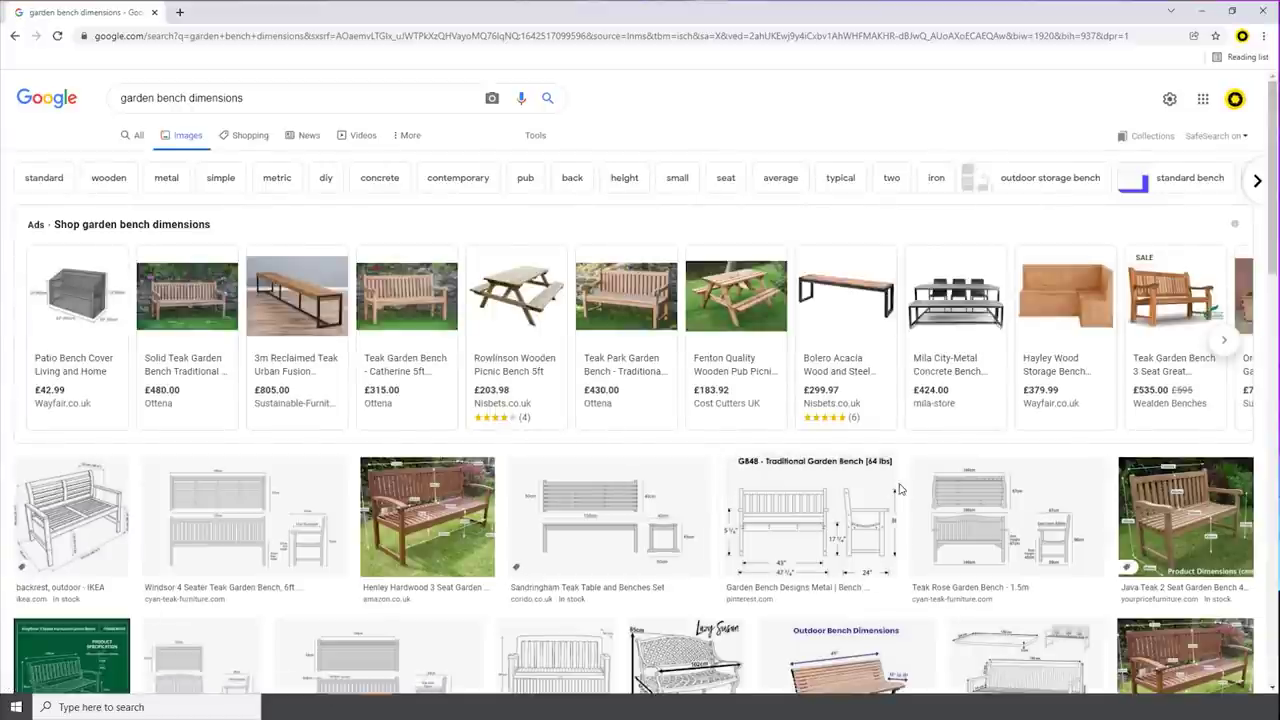
{"action": "scroll", "coordinate": [890, 490], "scroll_direction": "down", "scroll_amount": 4}
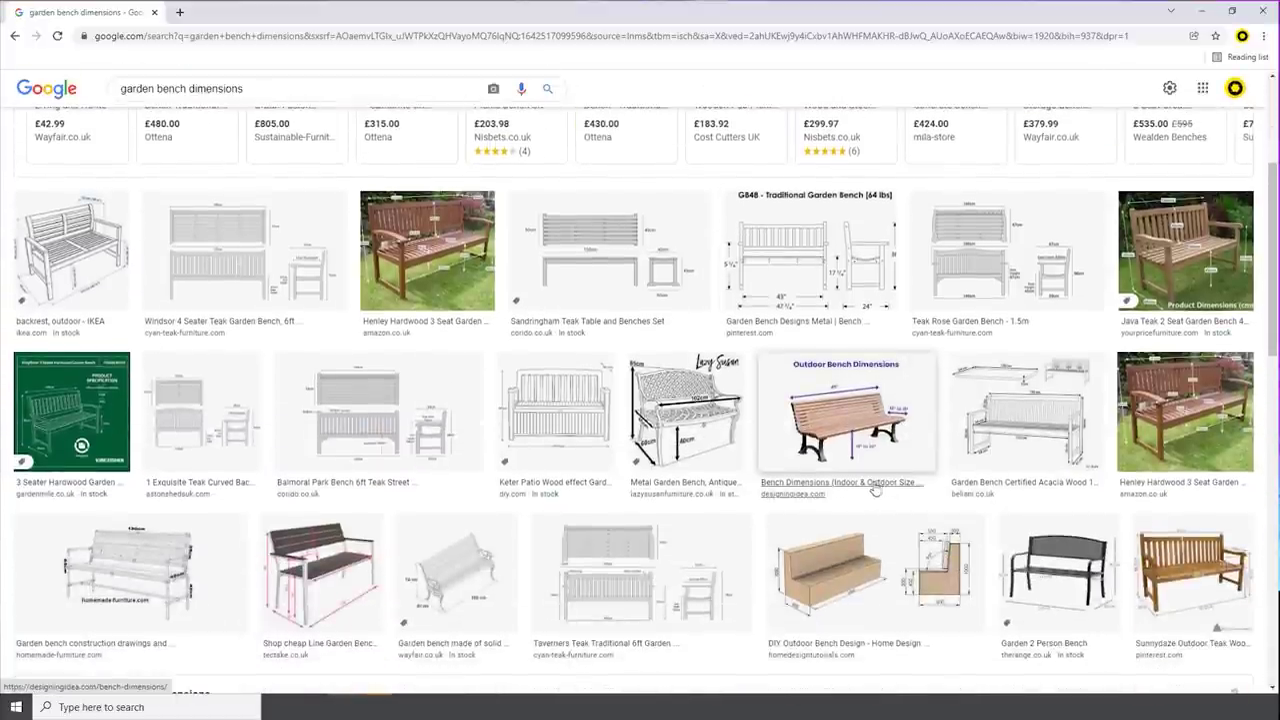
{"action": "scroll", "coordinate": [783, 451], "scroll_direction": "down", "scroll_amount": 1}
{"action": "scroll", "coordinate": [783, 451], "scroll_direction": "down", "scroll_amount": 1}
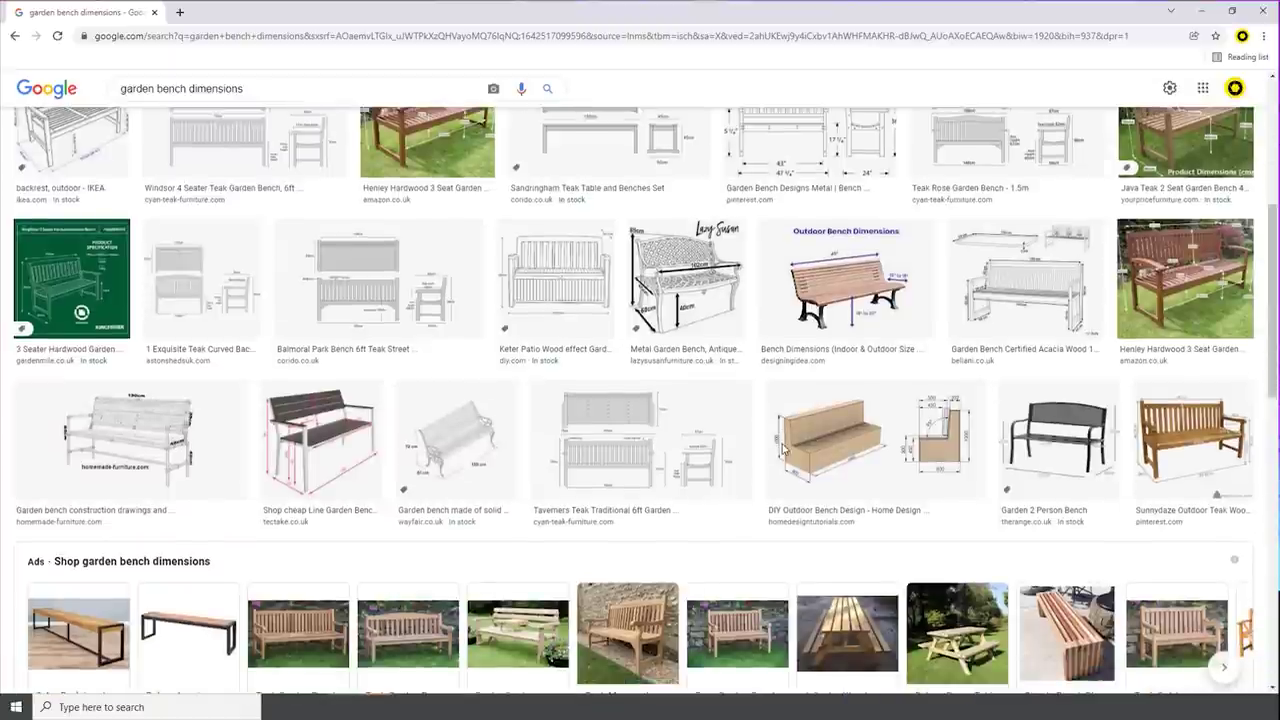
{"action": "left_click", "coordinate": [88, 285]}
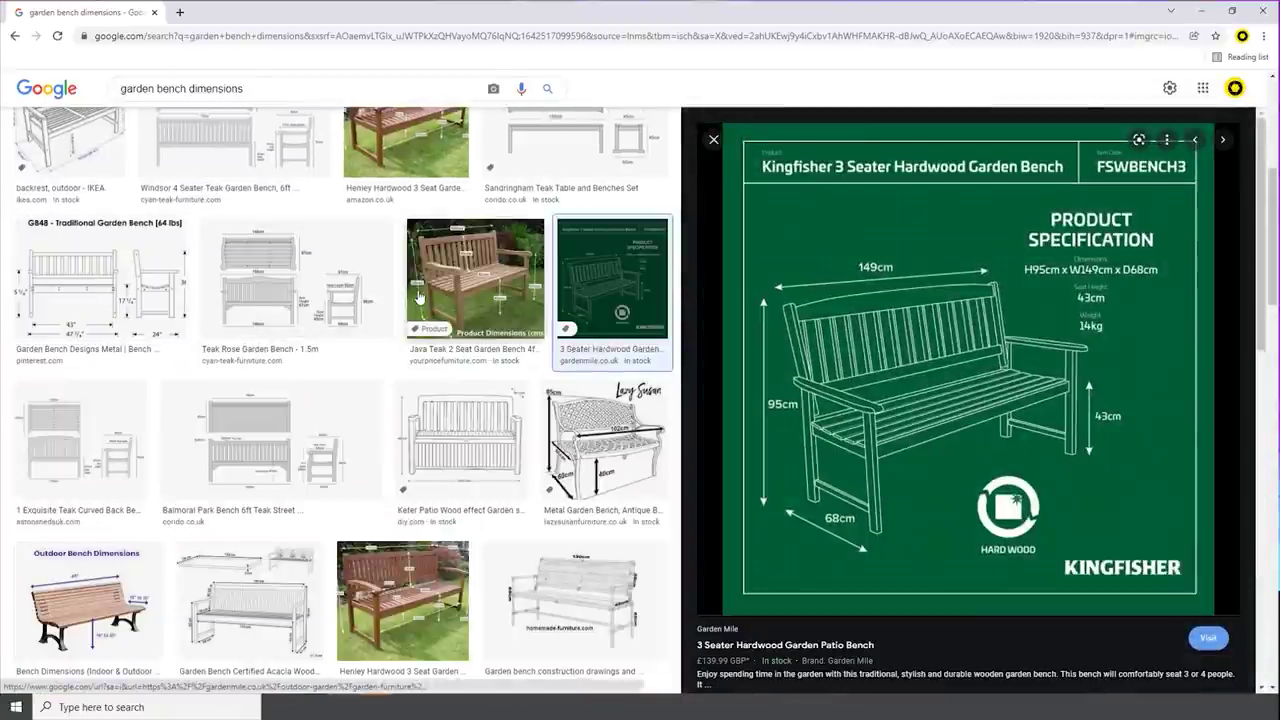
{"action": "left_click", "coordinate": [420, 297]}
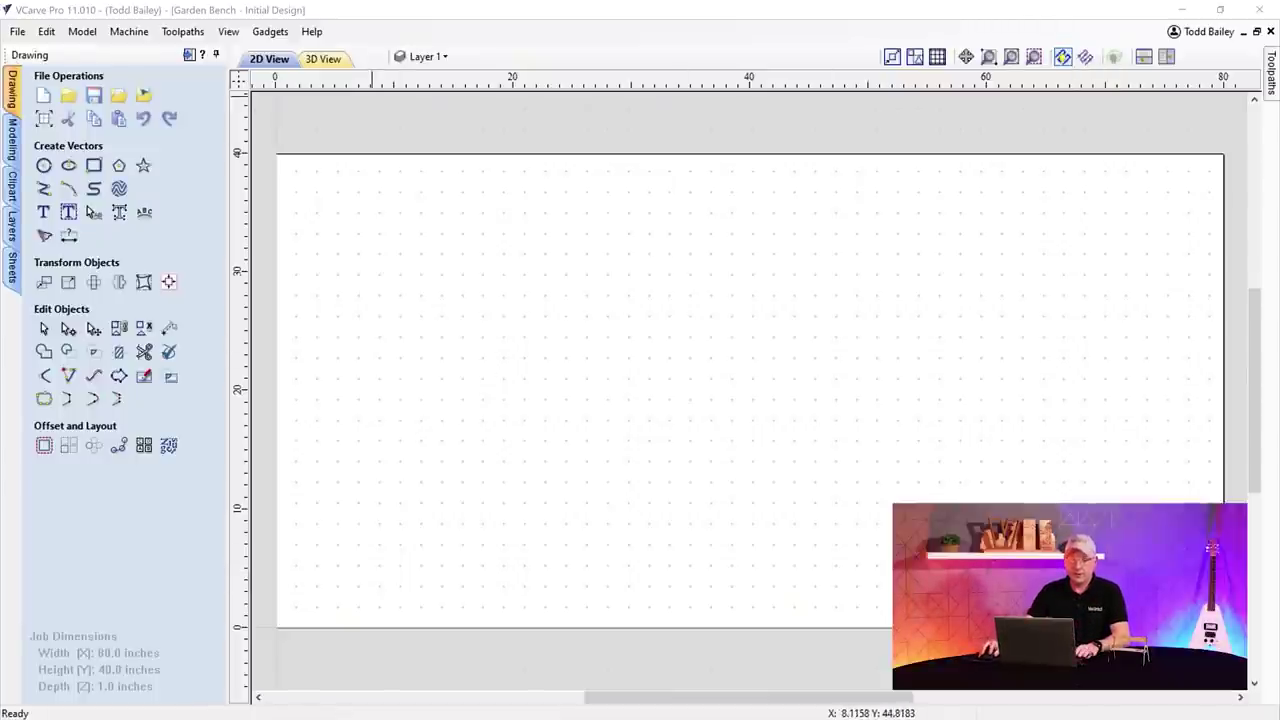
- Review the job setup for the garden bench design, covering job type, size, Z zero, XY datum and modeling resolution
{"action": "left_click", "coordinate": [44, 119]}
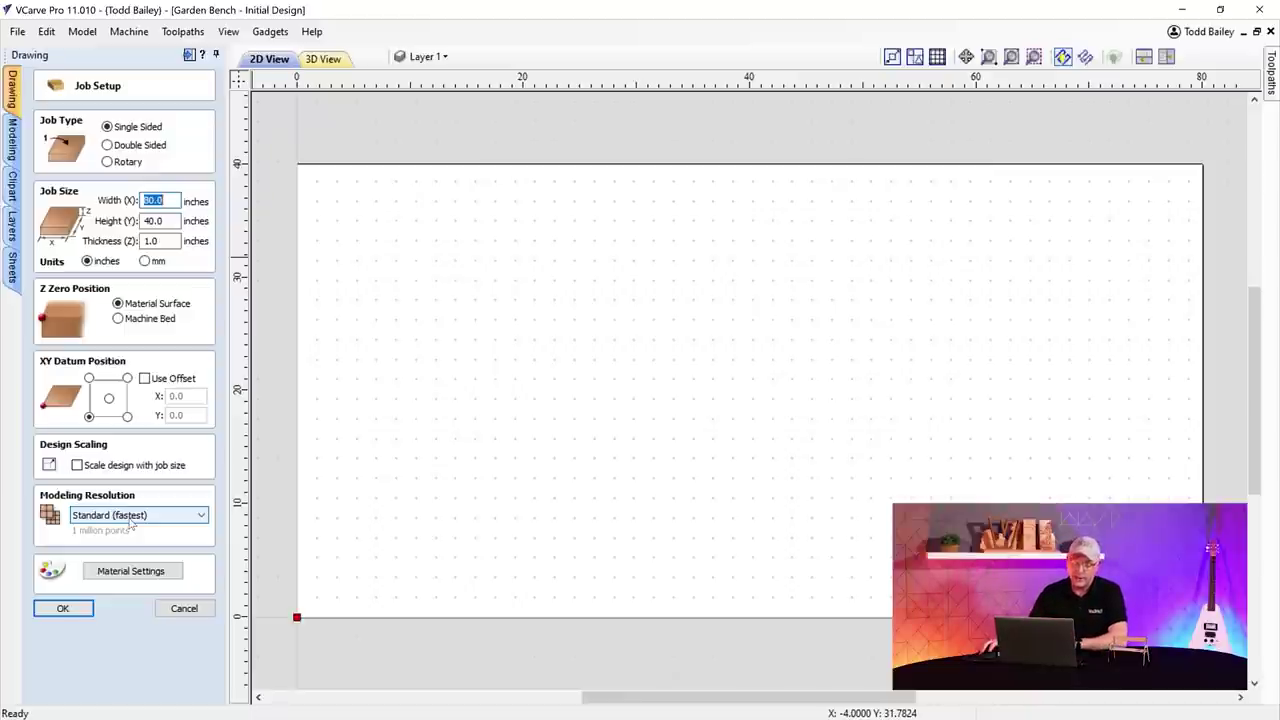
{"action": "left_click", "coordinate": [76, 613]}
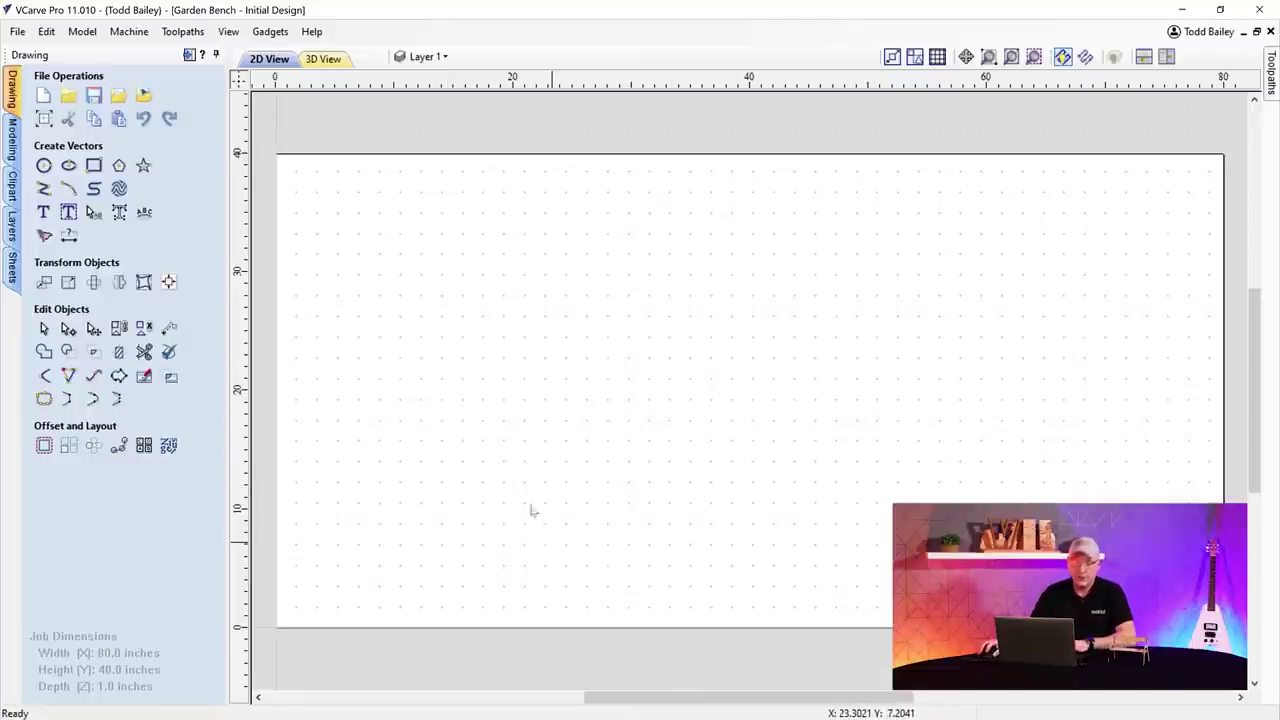
- Create a 25 x 35 inch square-cornered rectangle and move it near the material's left side, with its base on the bottom edge
{"action": "left_click", "coordinate": [93, 165]}
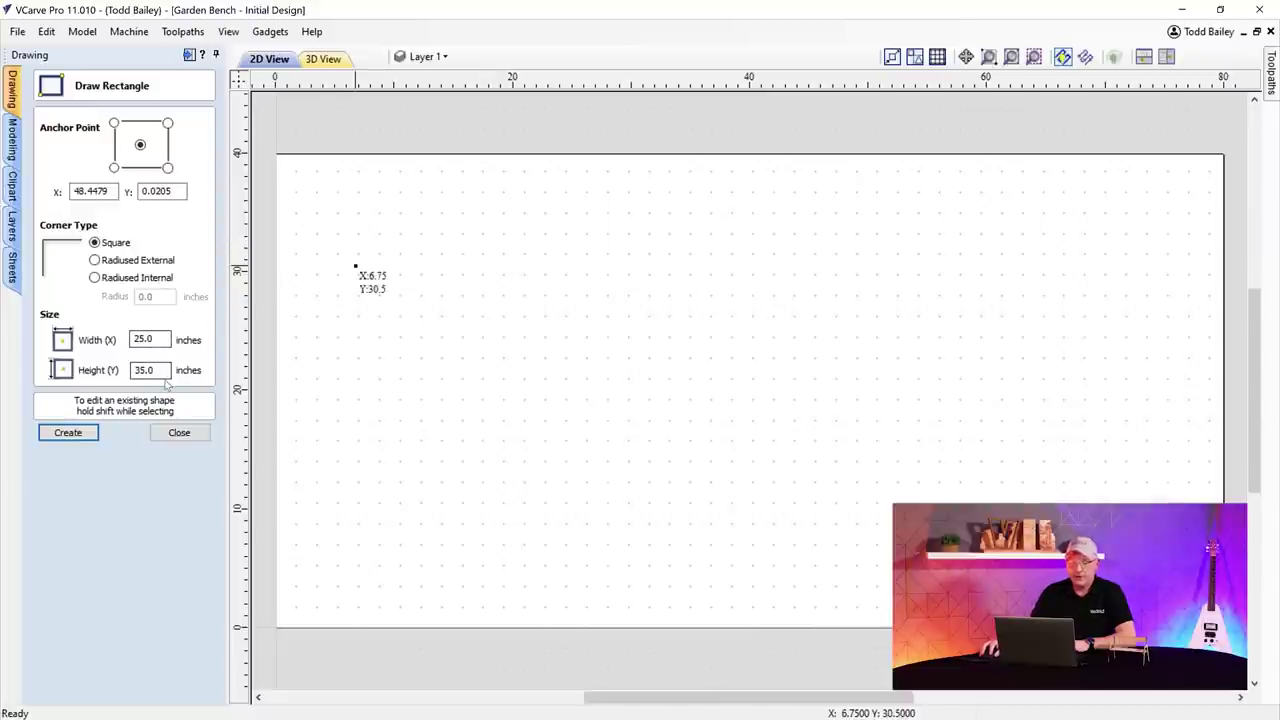
{"action": "left_click", "coordinate": [87, 436]}
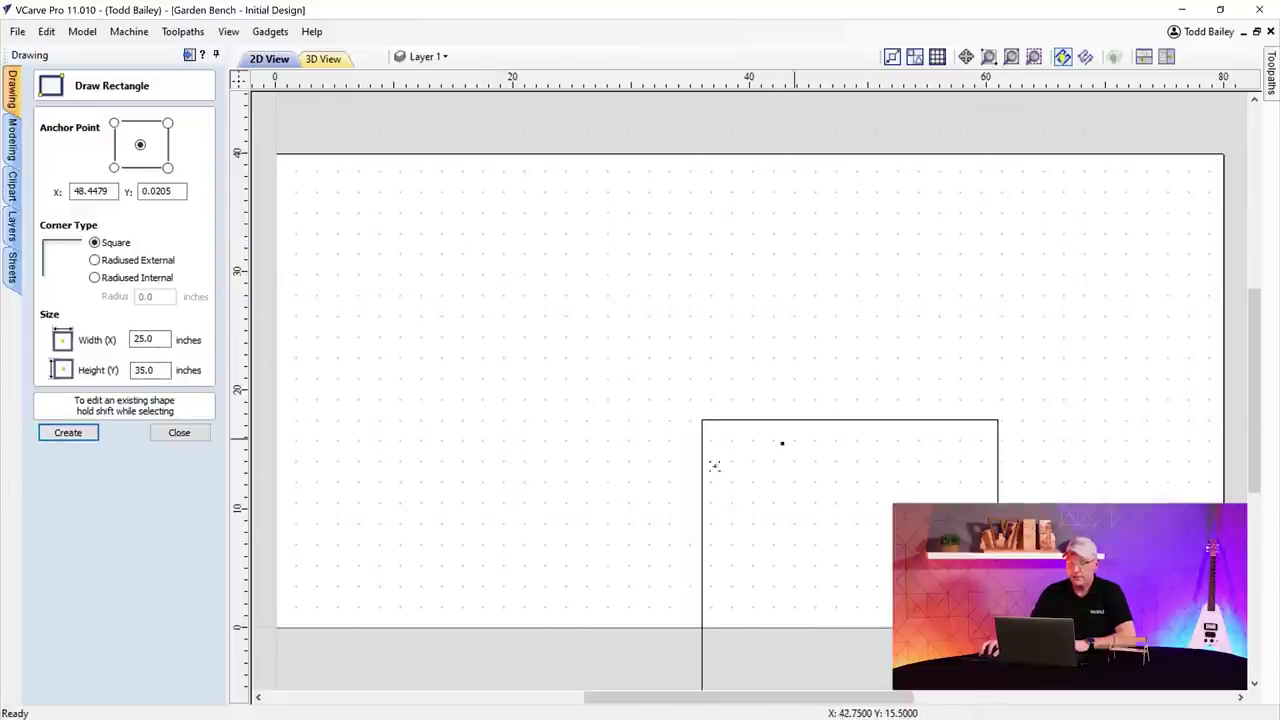
{"action": "key", "text": "Escape"}
{"action": "left_click", "coordinate": [763, 421]}
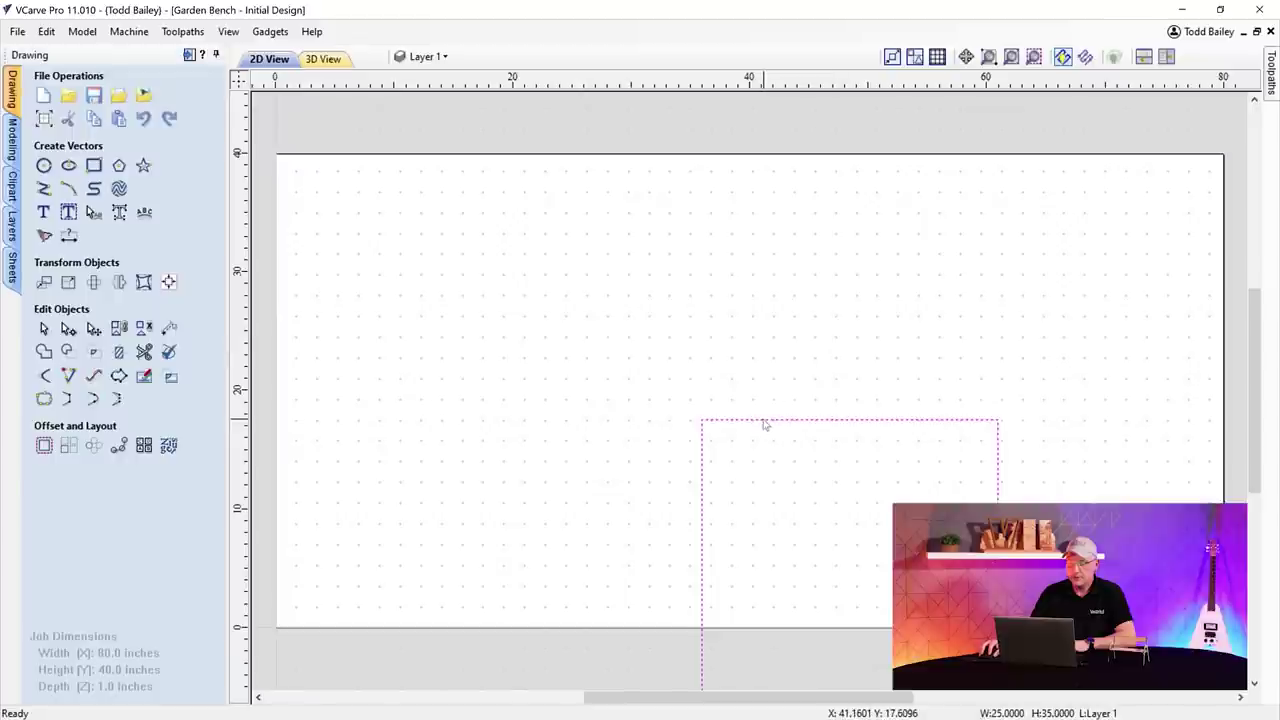
{"action": "left_click_drag", "start_coordinate": [763, 425], "coordinate": [381, 211]}
{"action": "left_click_drag", "start_coordinate": [380, 617], "coordinate": [366, 625]}
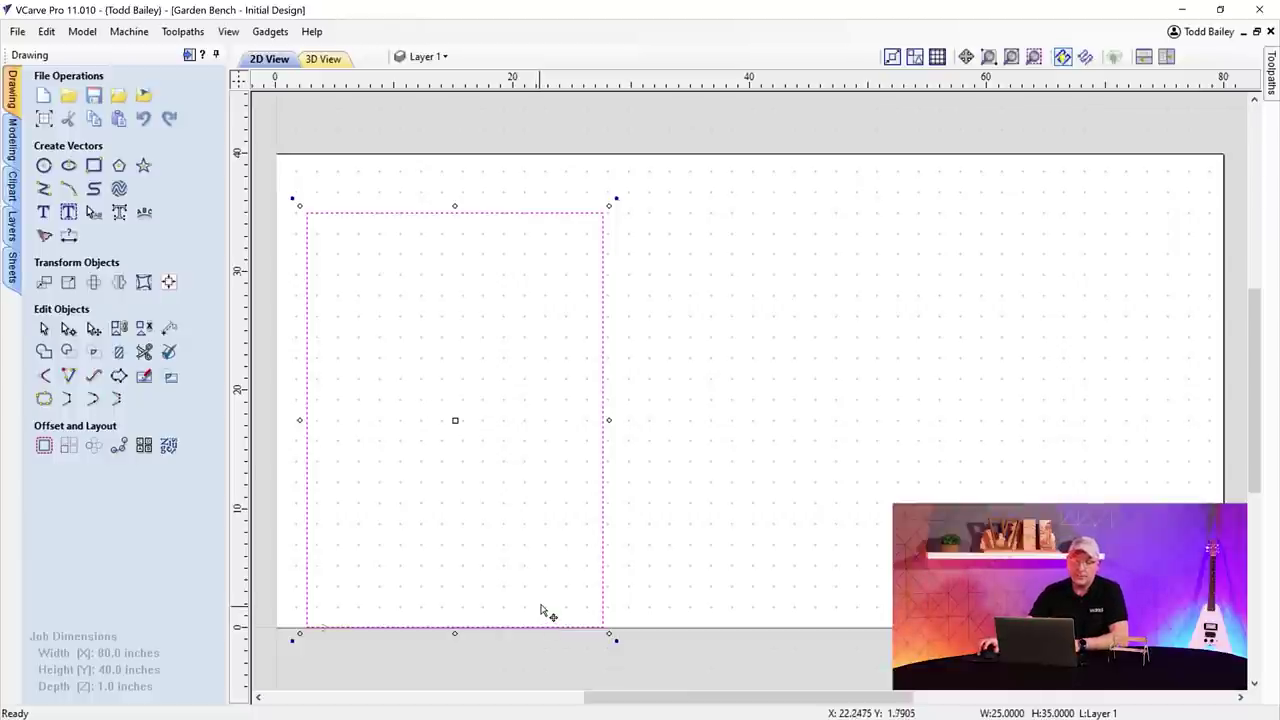
- Review the snapping options for the grid, guides, geometry and smart snapping
{"action": "left_click", "coordinate": [46, 31]}
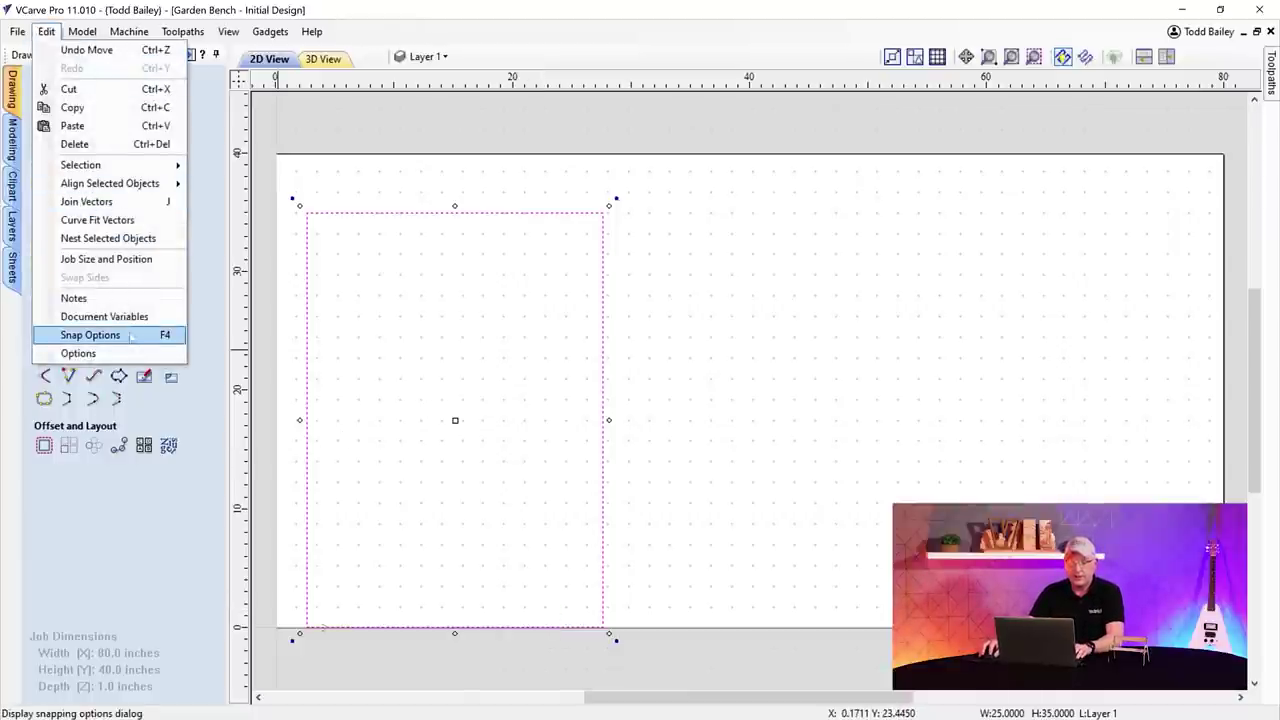
{"action": "left_click", "coordinate": [90, 335]}
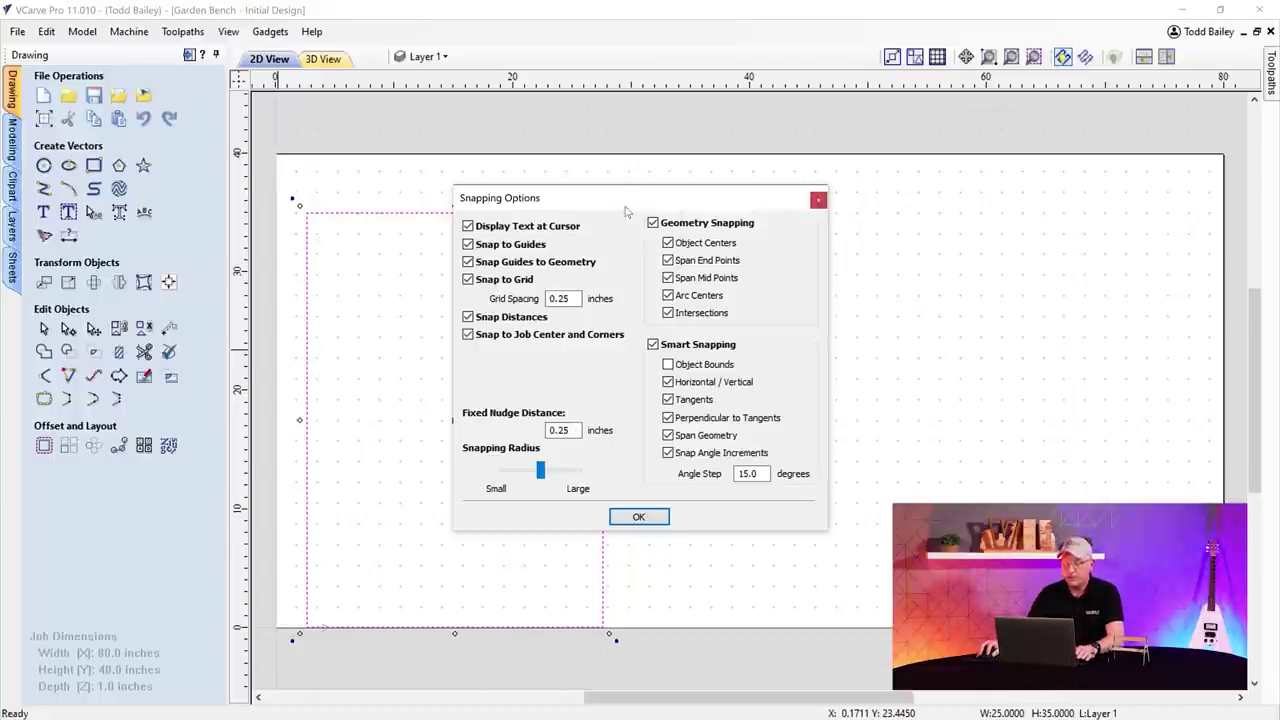
{"action": "left_click_drag", "start_coordinate": [625, 202], "coordinate": [614, 155]}
{"action": "left_click", "coordinate": [645, 474]}
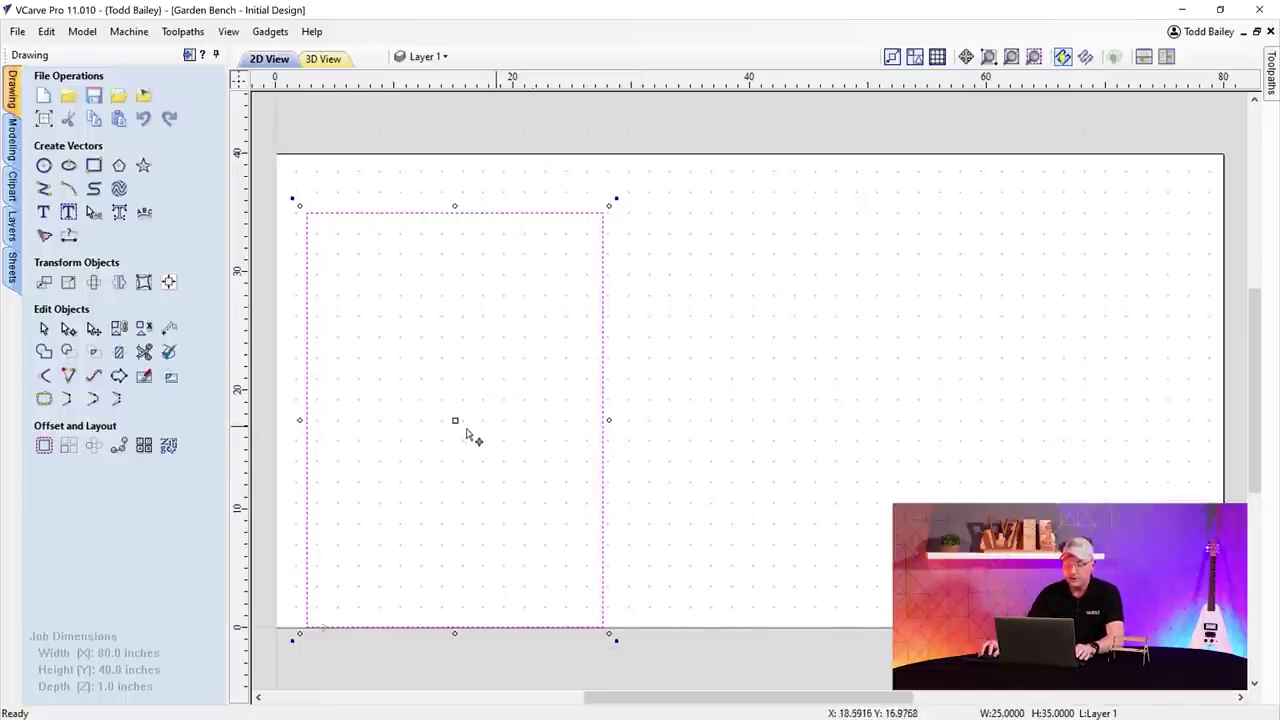
- Copy the 25 x 35 inch rectangle to the material's right half and set the copy's width to 45 inches
{"action": "left_click_drag", "start_coordinate": [455, 416], "coordinate": [931, 397]}
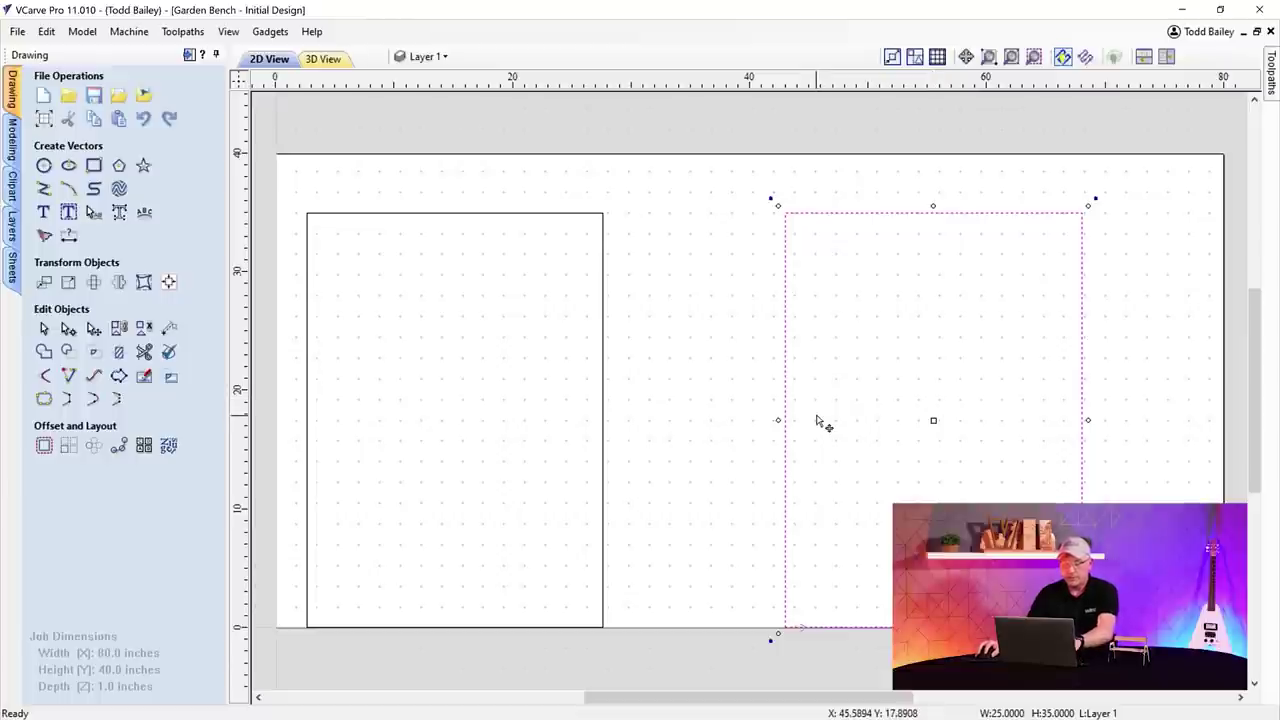
{"action": "key", "text": "t"}
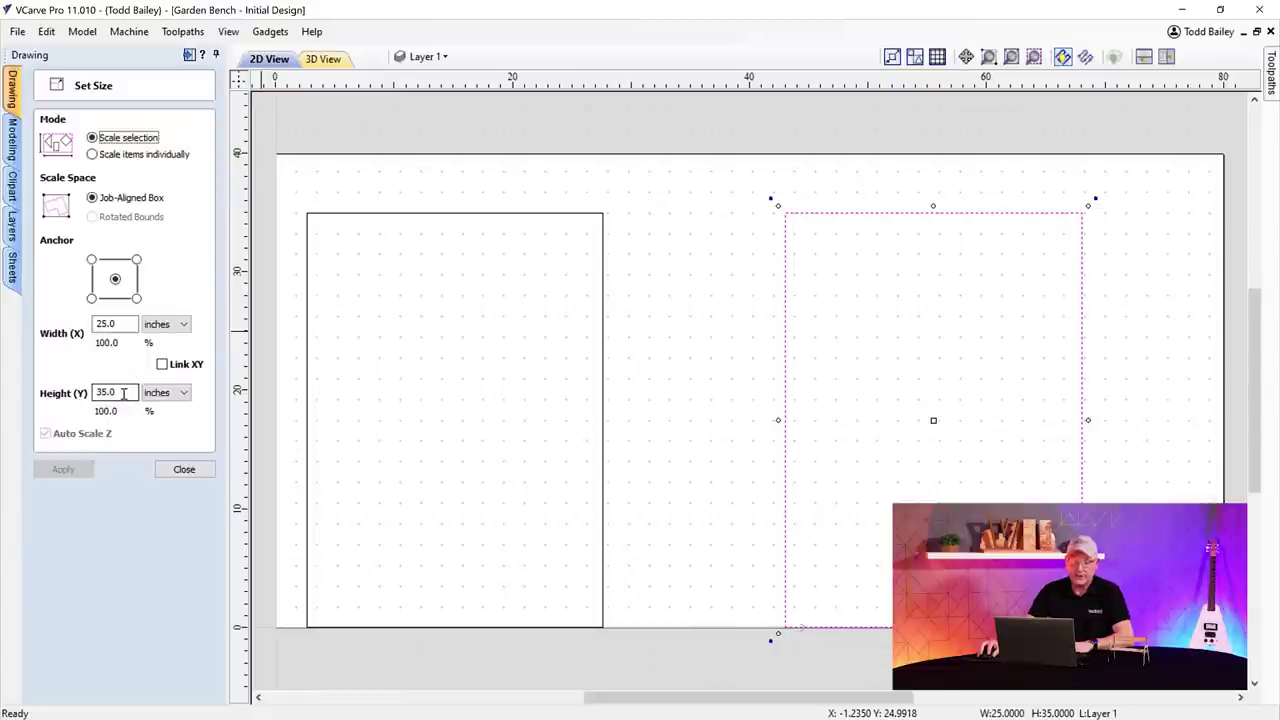
{"action": "double_click", "coordinate": [110, 324]}
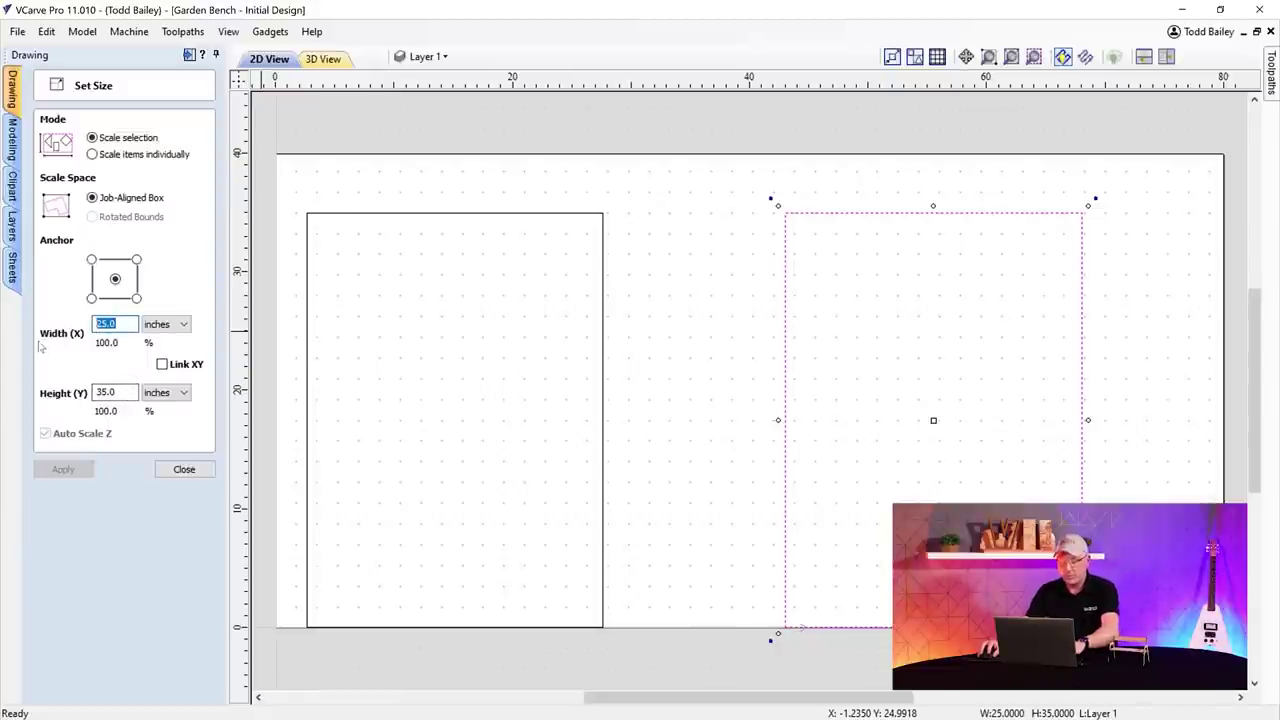
{"action": "type", "text": "45"}
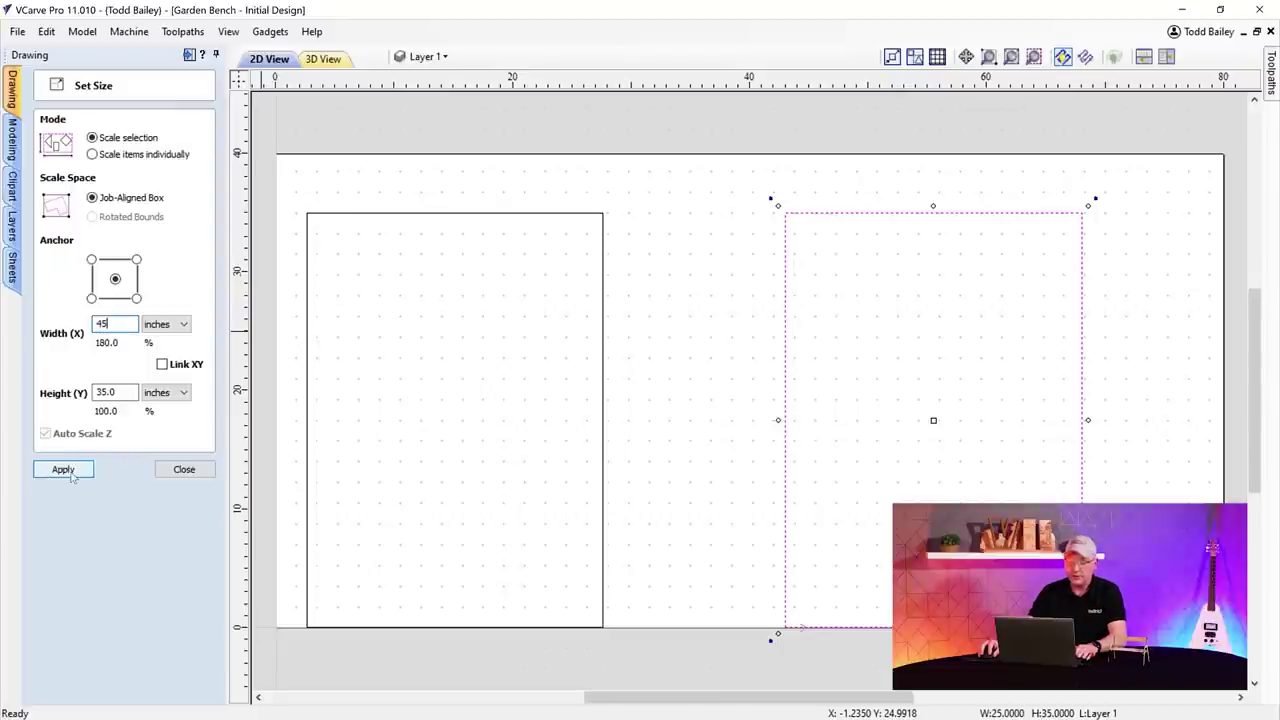
{"action": "left_click", "coordinate": [63, 470]}
{"action": "left_click", "coordinate": [185, 470]}
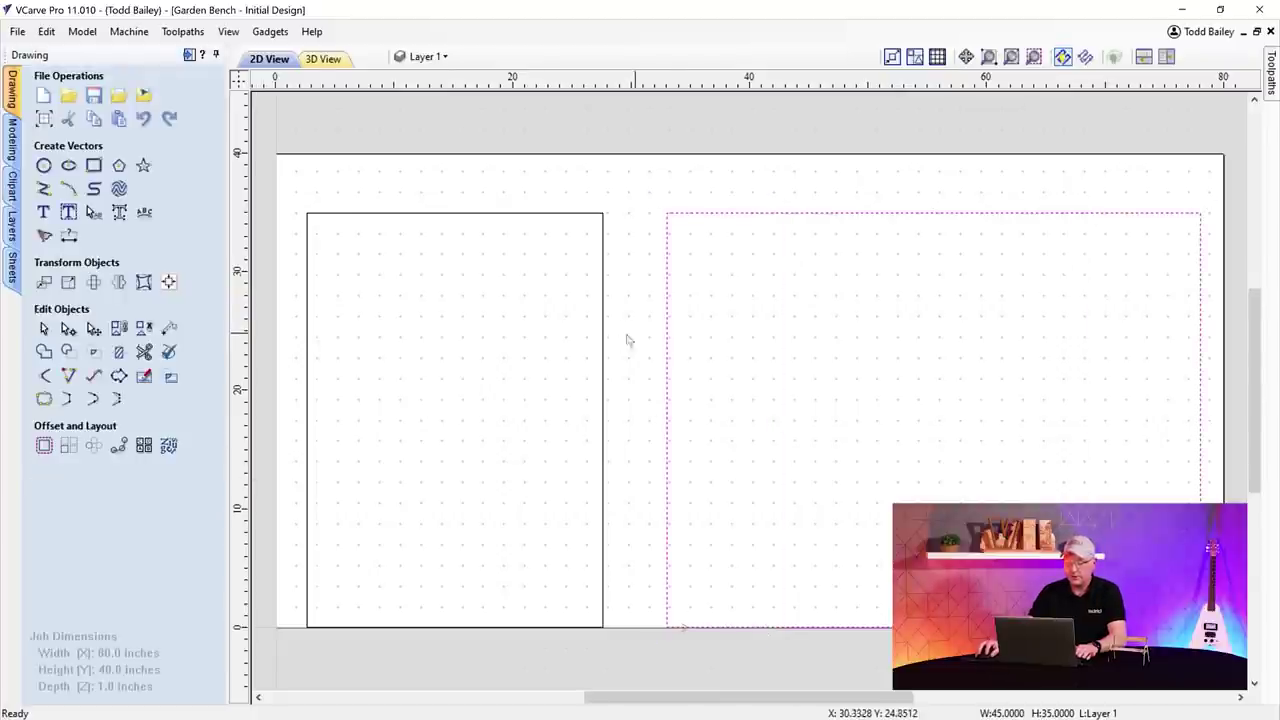
{"action": "left_click", "coordinate": [603, 335]}
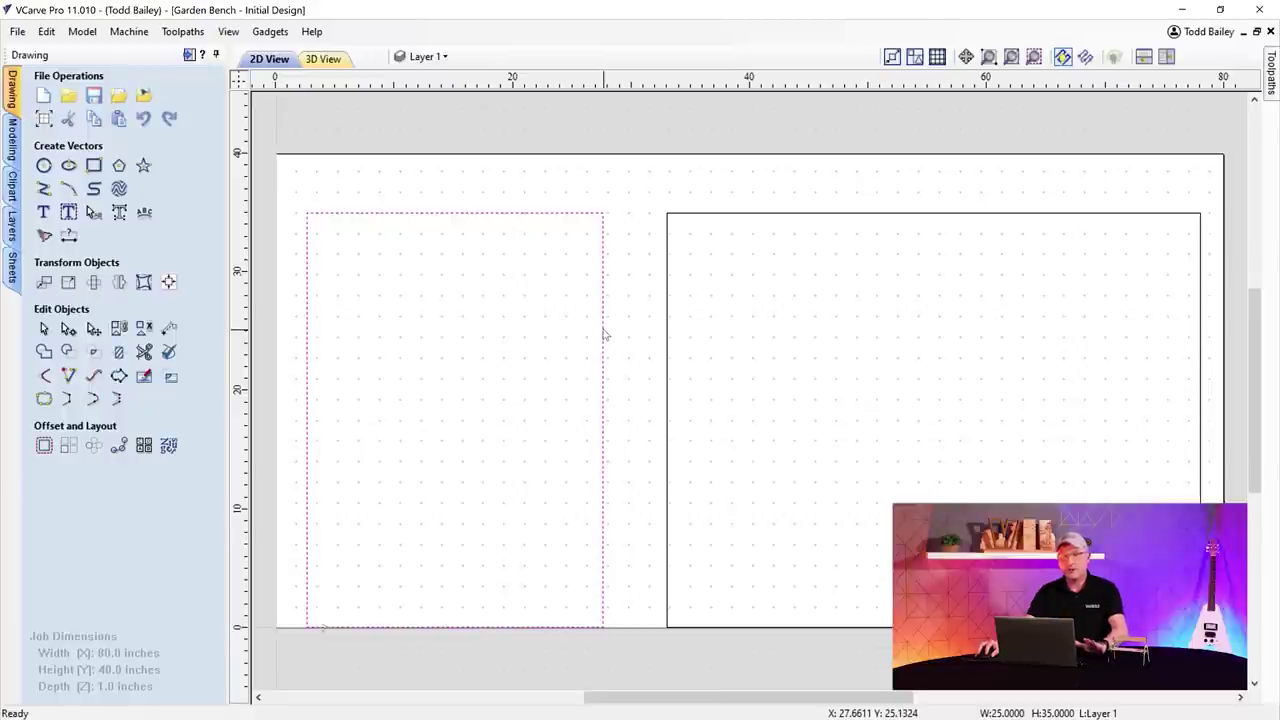
{"action": "left_click", "coordinate": [666, 347]}
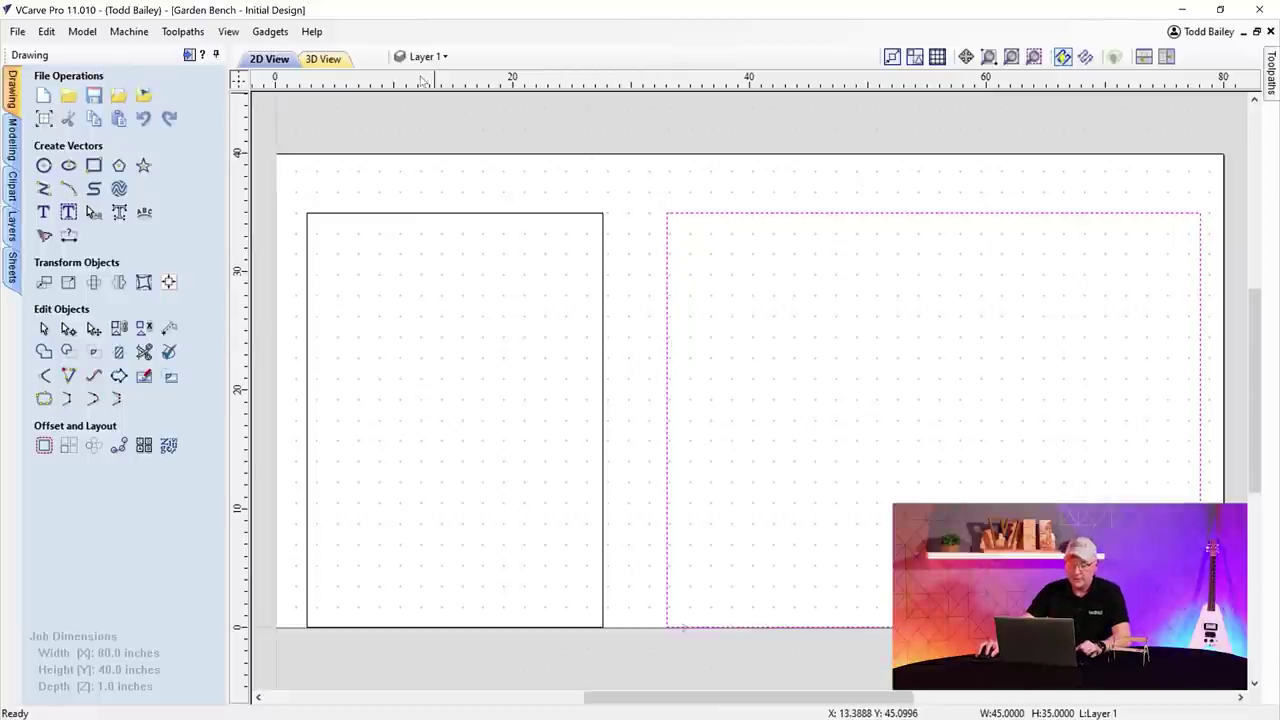
- Place a horizontal guide at Y 23 inches and draw a 12 x 3.25 inch rectangle directly beneath it inside the narrower frame
{"action": "mouse_move", "coordinate": [420, 82]}
{"action": "left_mouse_down"}
{"action": "mouse_move", "coordinate": [446, 354]}
{"action": "mouse_move", "coordinate": [429, 552]}
{"action": "mouse_move", "coordinate": [414, 490]}
{"action": "mouse_move", "coordinate": [431, 537]}
{"action": "mouse_move", "coordinate": [430, 524]}
{"action": "left_mouse_up"}
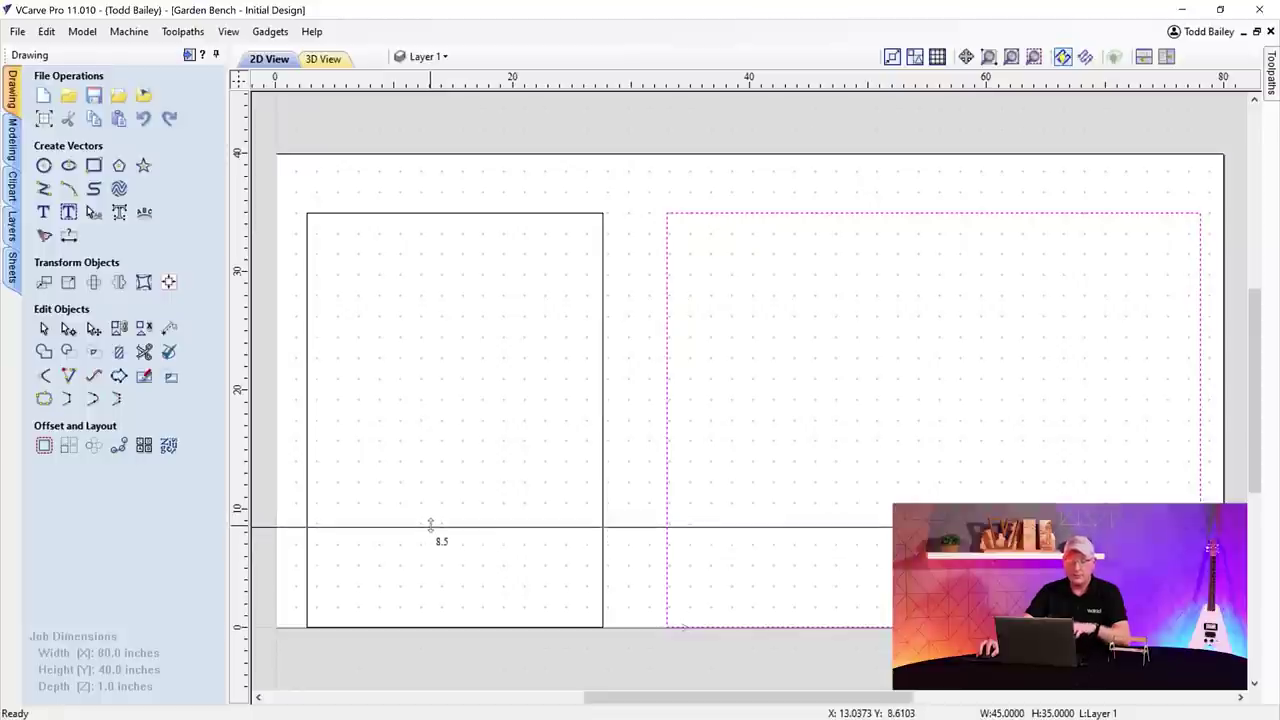
{"action": "left_click_drag", "start_coordinate": [430, 525], "coordinate": [426, 355]}
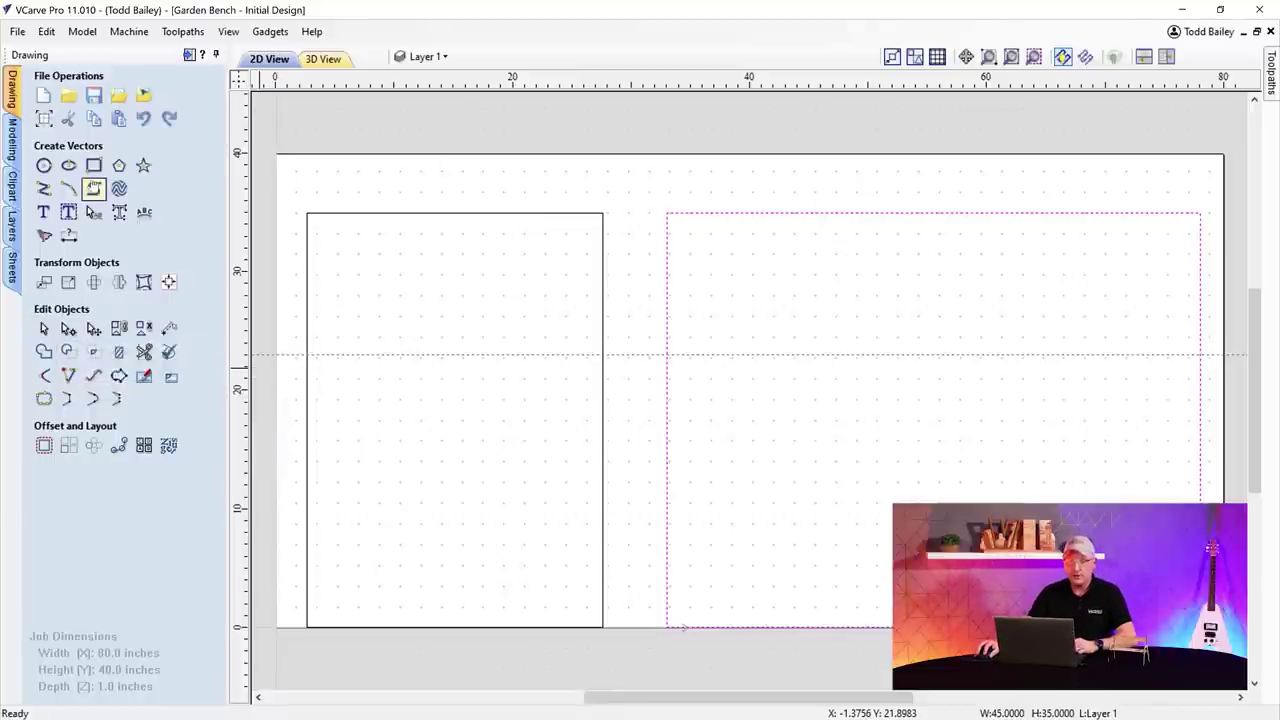
{"action": "left_click", "coordinate": [92, 172]}
{"action": "mouse_move", "coordinate": [401, 367]}
{"action": "left_mouse_down"}
{"action": "mouse_move", "coordinate": [523, 371]}
{"action": "mouse_move", "coordinate": [541, 391]}
{"action": "left_mouse_up"}
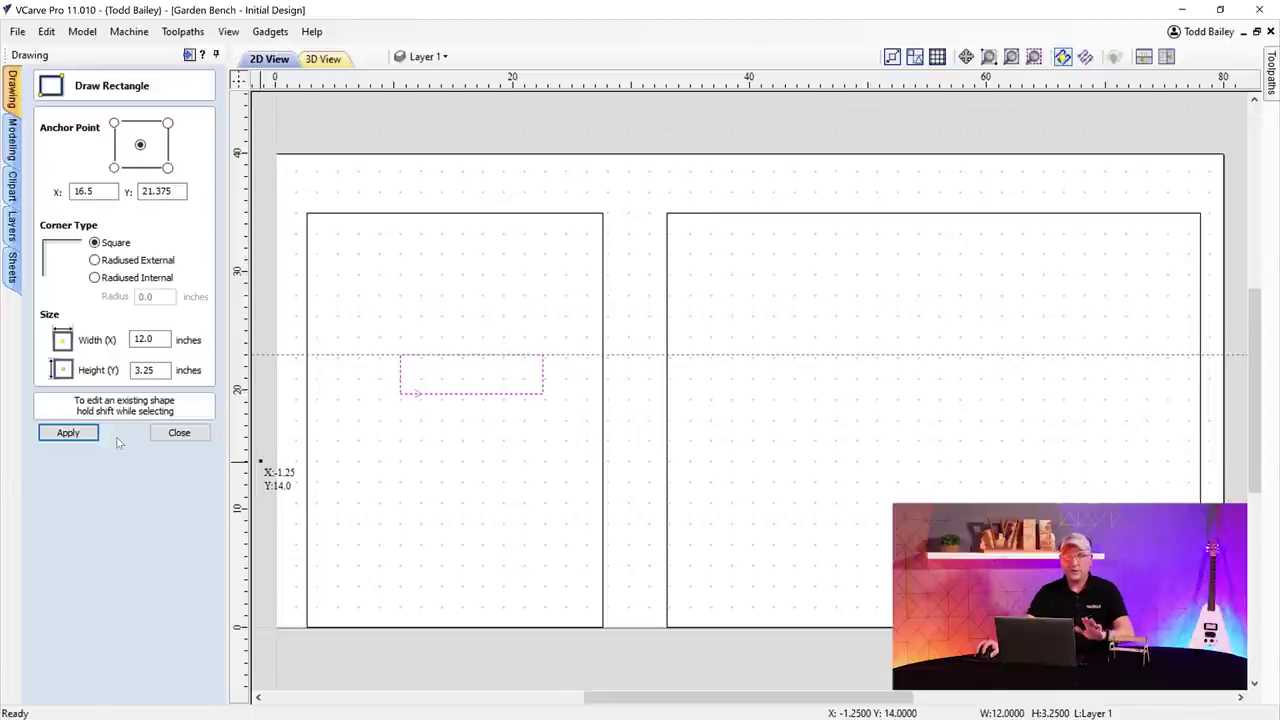
{"action": "left_click", "coordinate": [179, 432]}
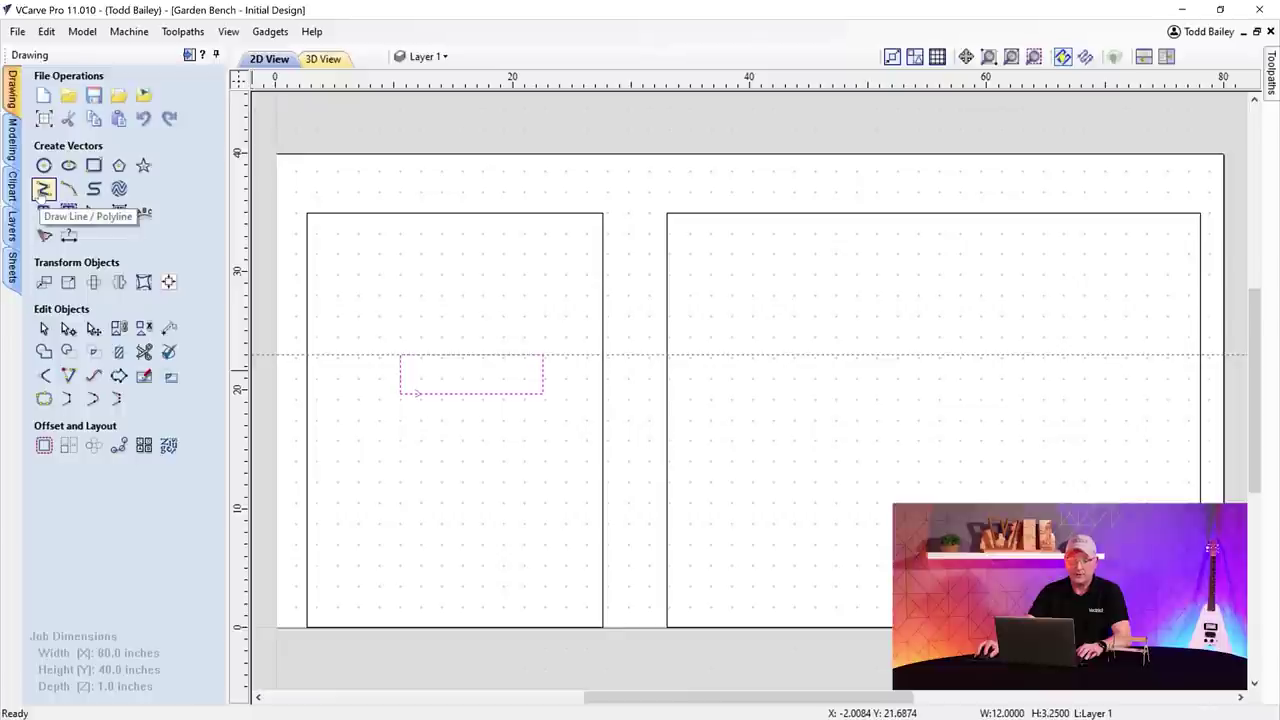
- Draw a closed, slanted leg polyline from the small rectangle's top left corner to the frame's base, 4.75 inches wide at the top and 3 inches at the bottom
{"action": "left_click", "coordinate": [44, 190]}
{"action": "left_click", "coordinate": [401, 354]}
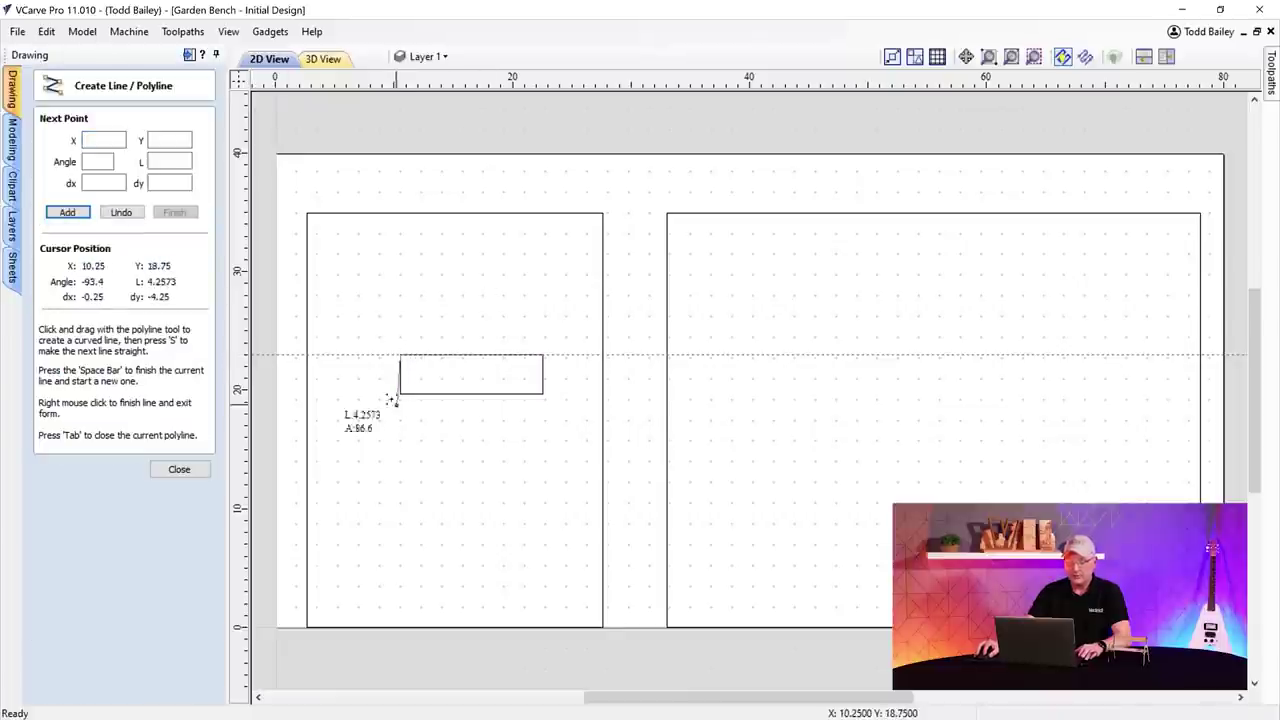
{"action": "left_click", "coordinate": [326, 627]}
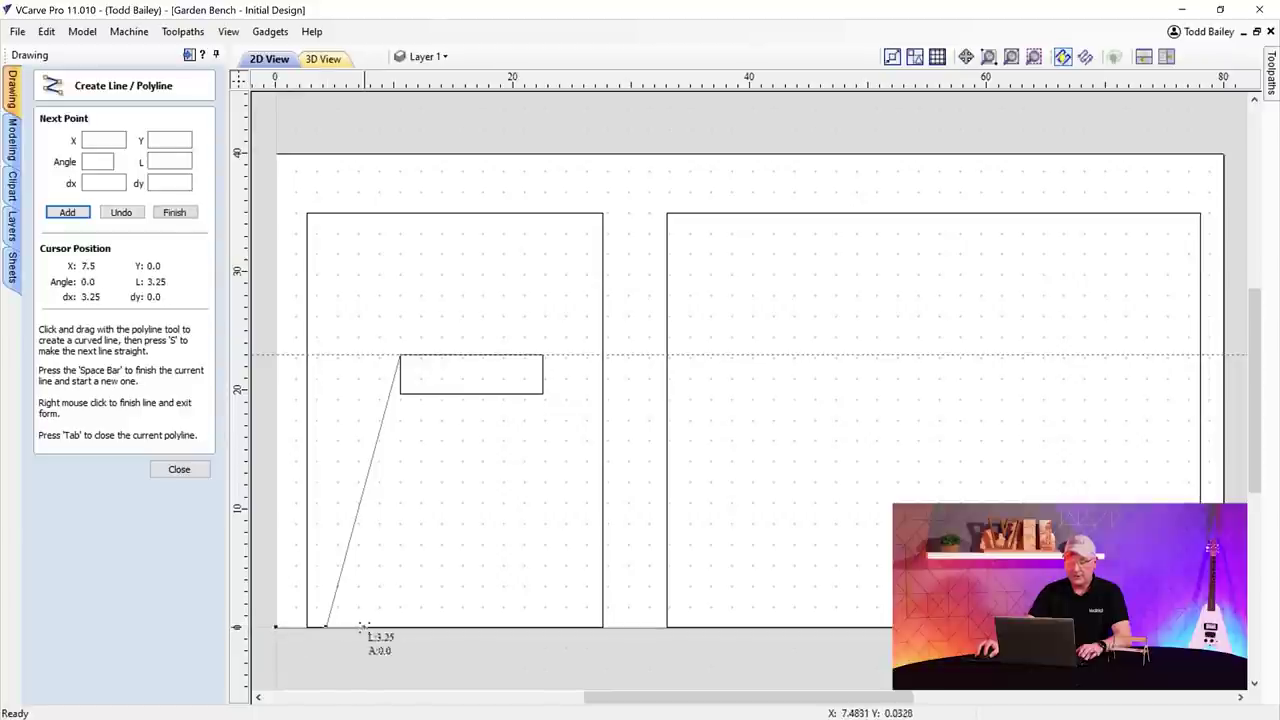
{"action": "left_click", "coordinate": [361, 627]}
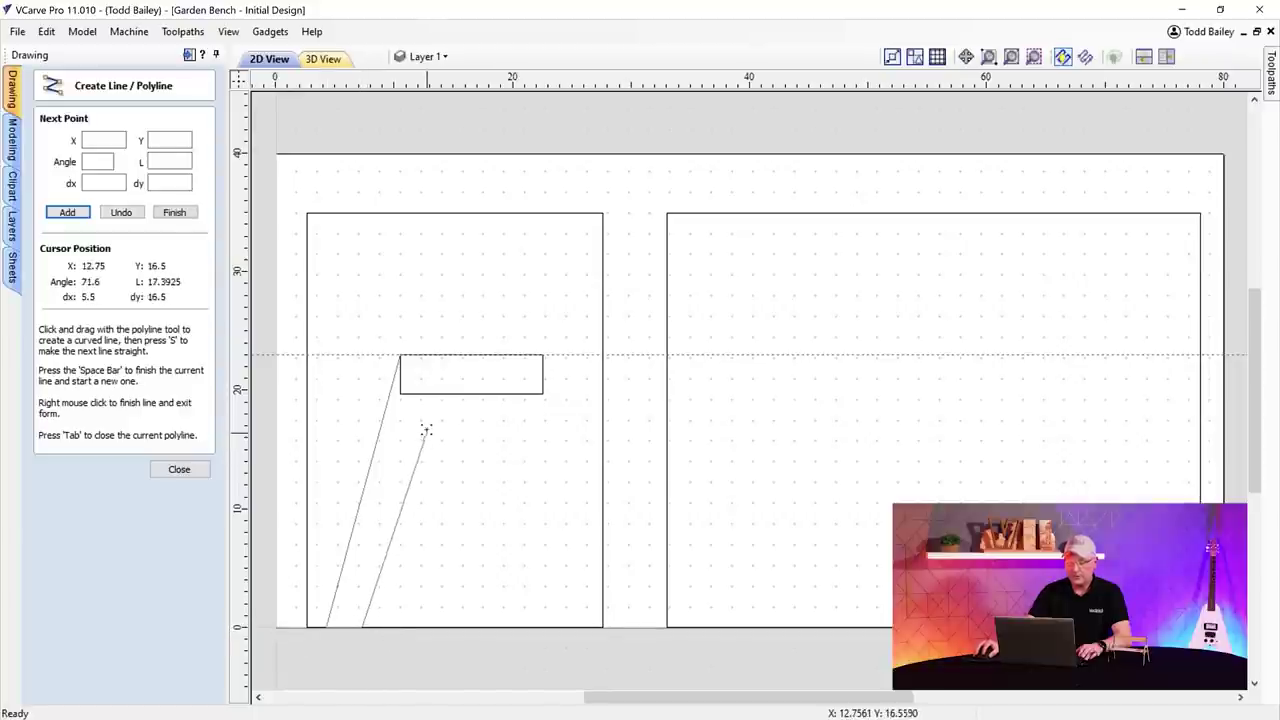
{"action": "left_click", "coordinate": [455, 354]}
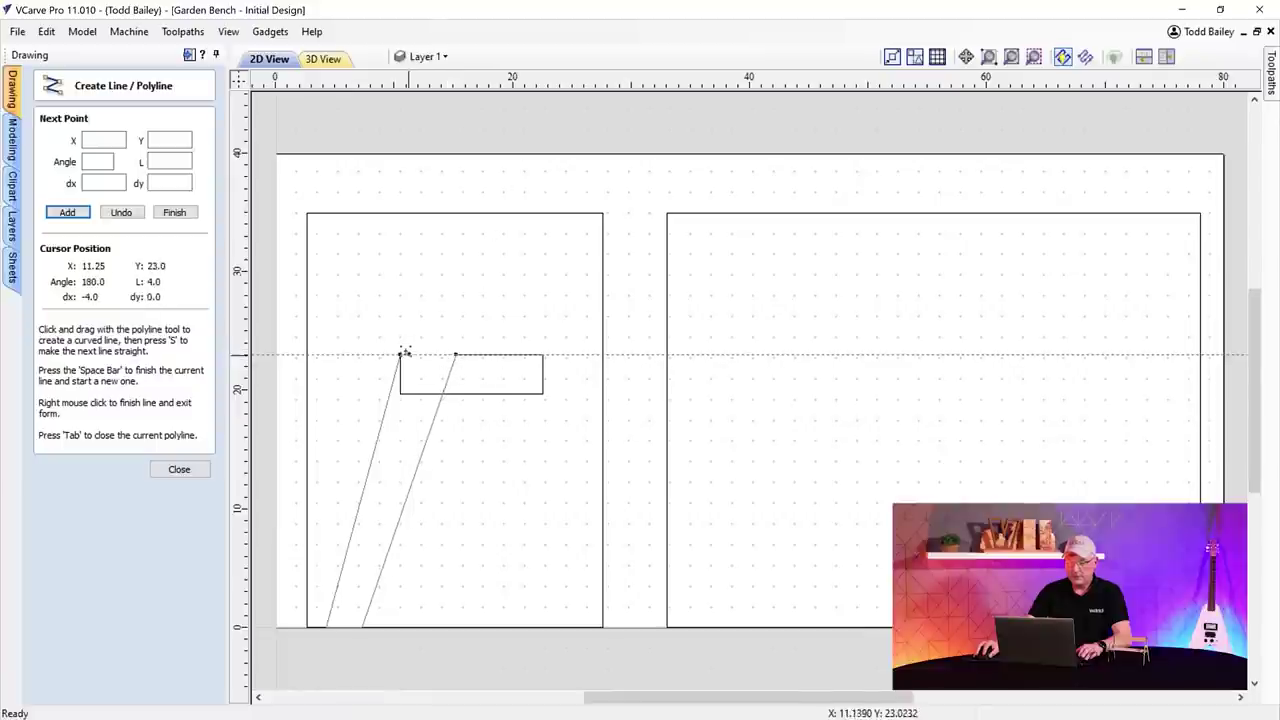
{"action": "left_click", "coordinate": [401, 354]}
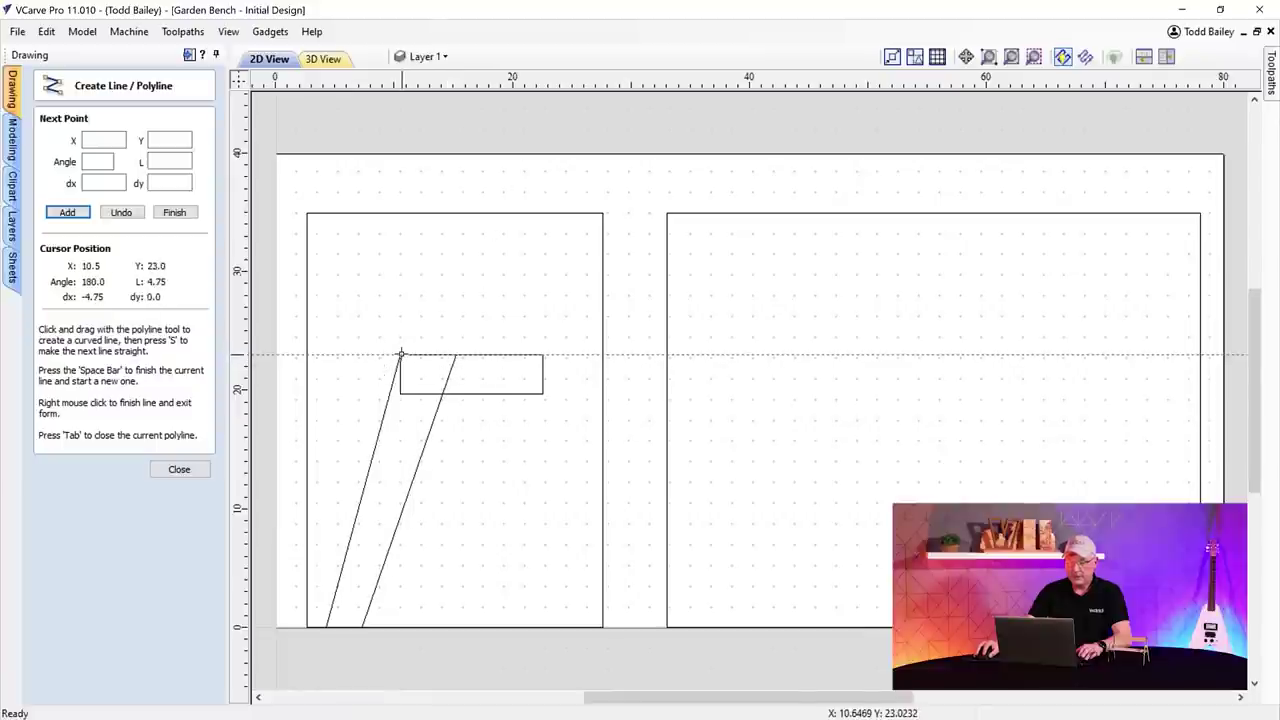
{"action": "left_click", "coordinate": [180, 469]}
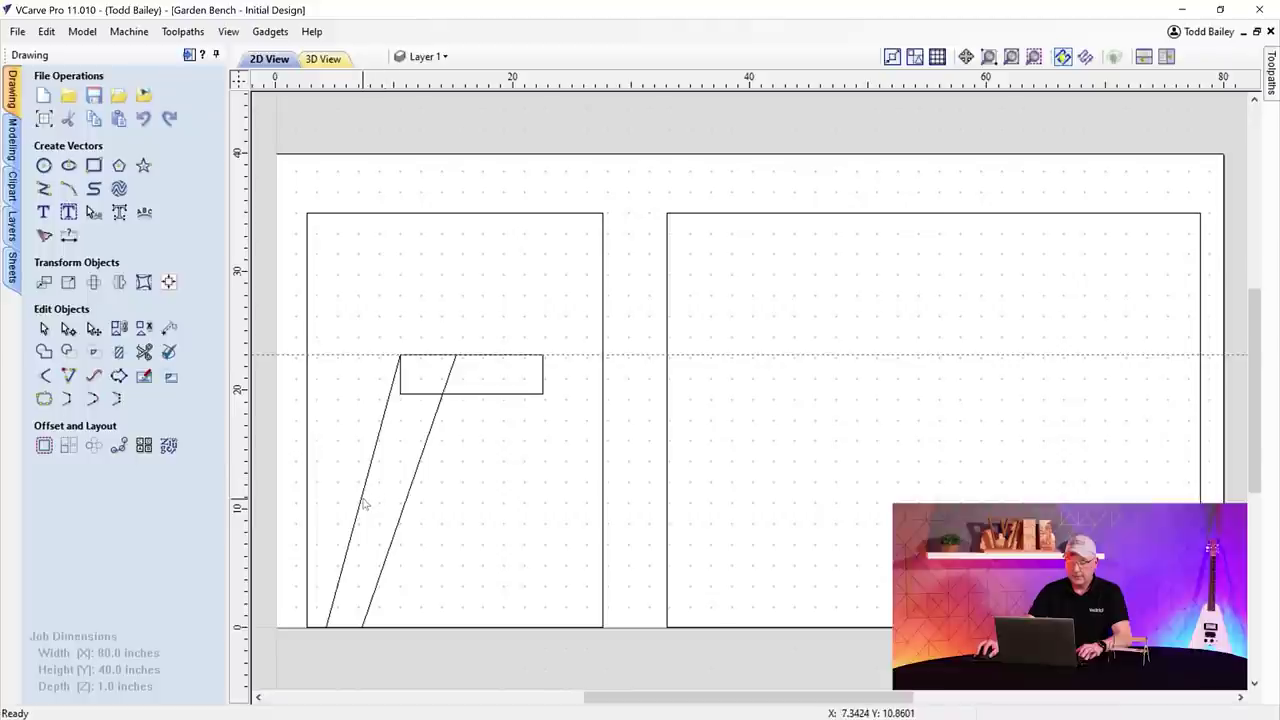
- Copy the slanted leg, mirror the copy horizontally and align its outer top corner with the small rectangle's top right corner
{"action": "left_click", "coordinate": [362, 505]}
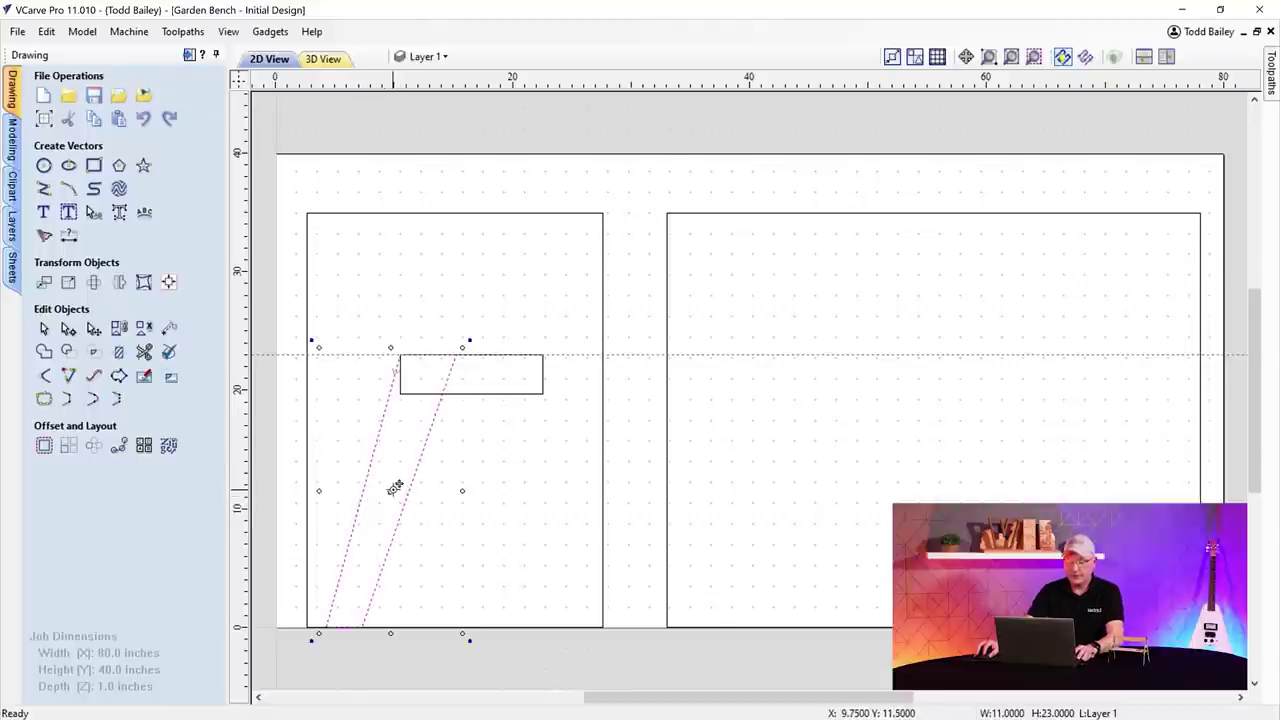
{"action": "left_click_drag", "start_coordinate": [395, 487], "coordinate": [465, 490], "text": "ctrl"}
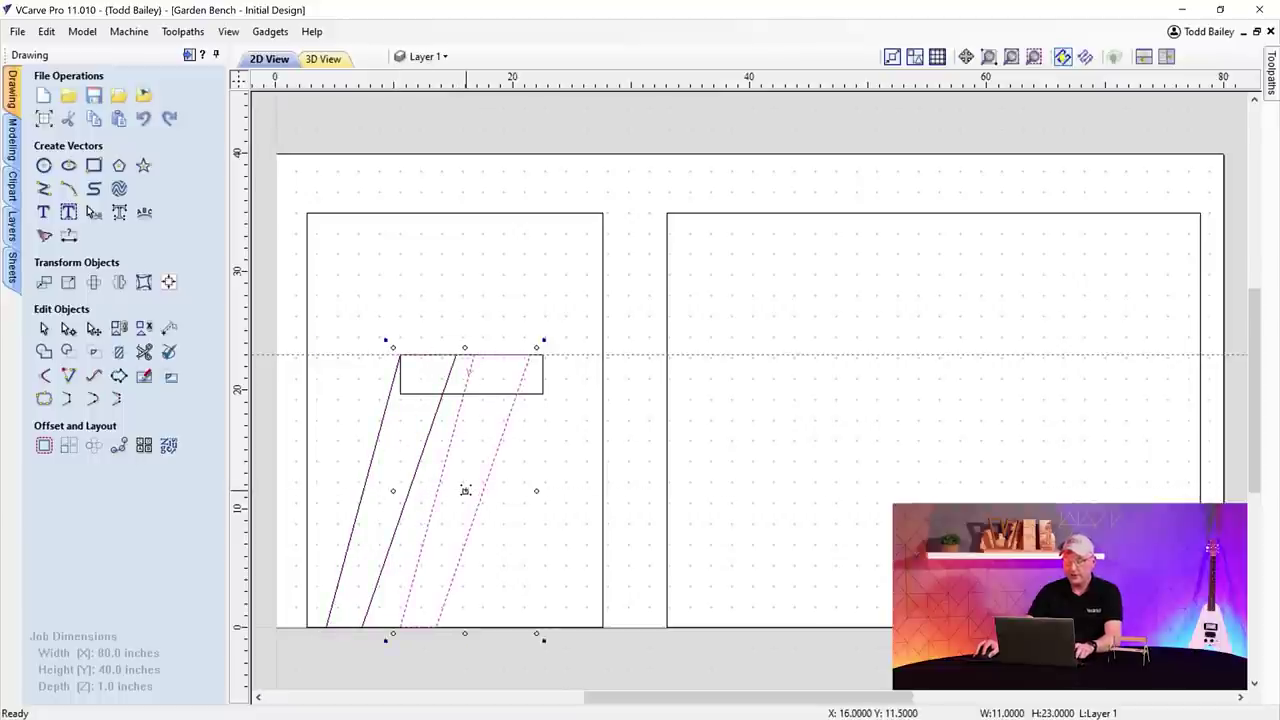
{"action": "key", "text": "m"}
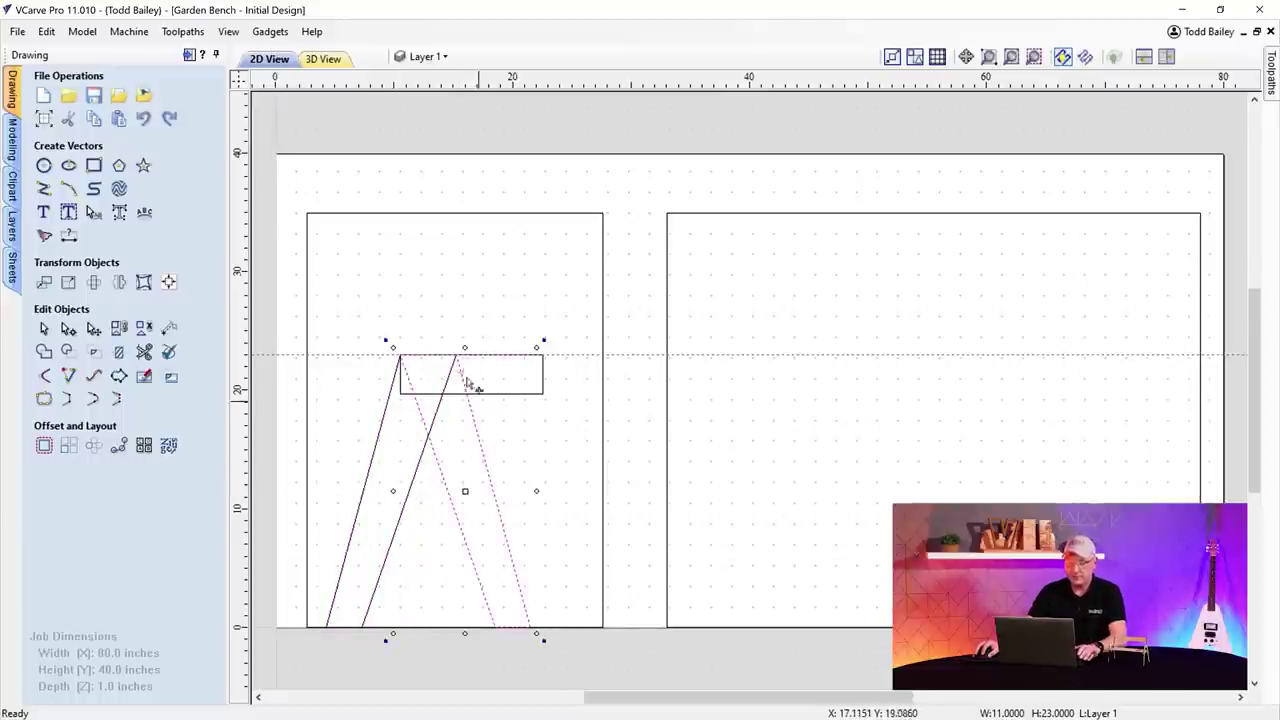
{"action": "left_click_drag", "start_coordinate": [460, 355], "coordinate": [541, 353]}
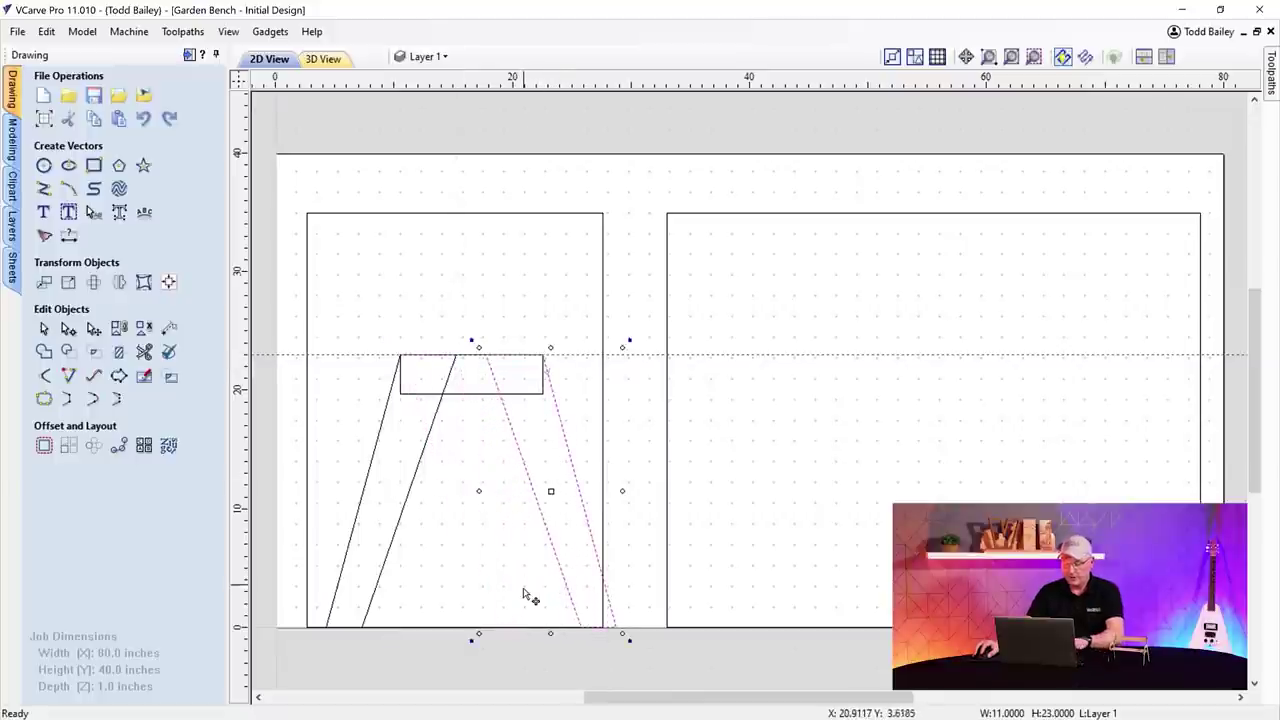
- Edit the mirrored leg's nodes, moving its two base nodes inward so the outer one meets the frame's lower right corner
{"action": "key", "text": "n"}
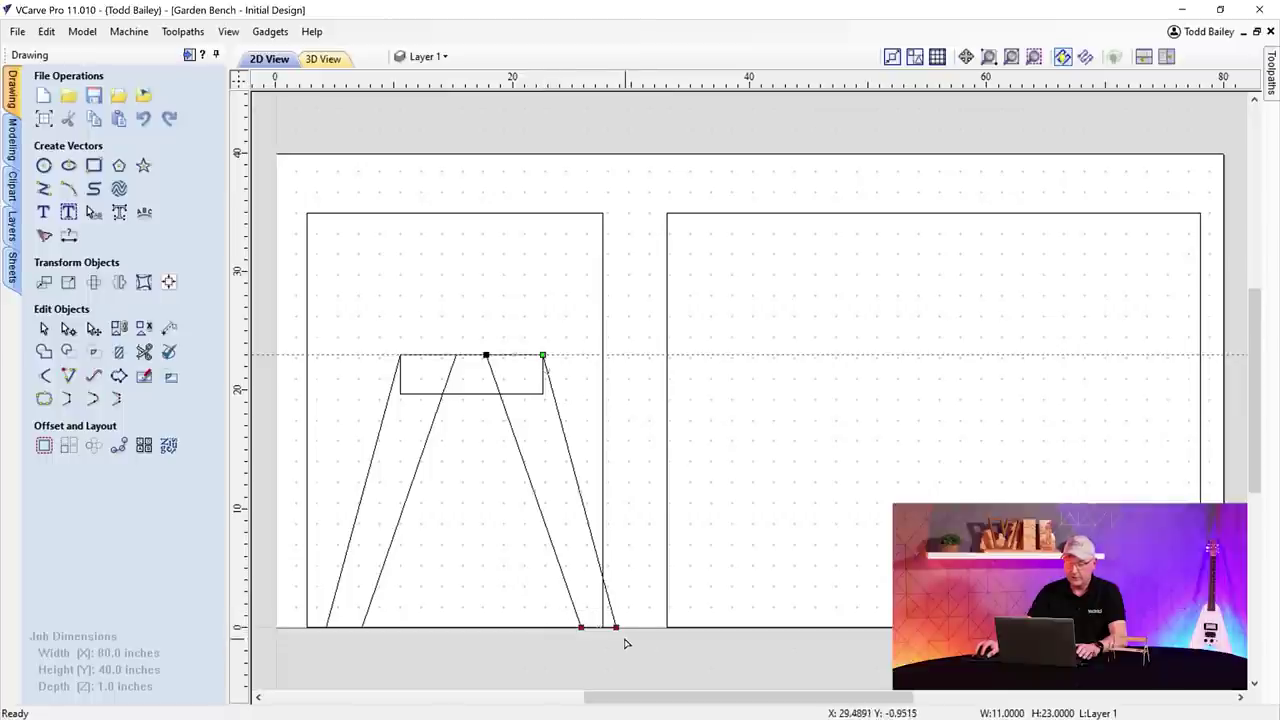
{"action": "left_click_drag", "start_coordinate": [616, 626], "coordinate": [602, 626]}
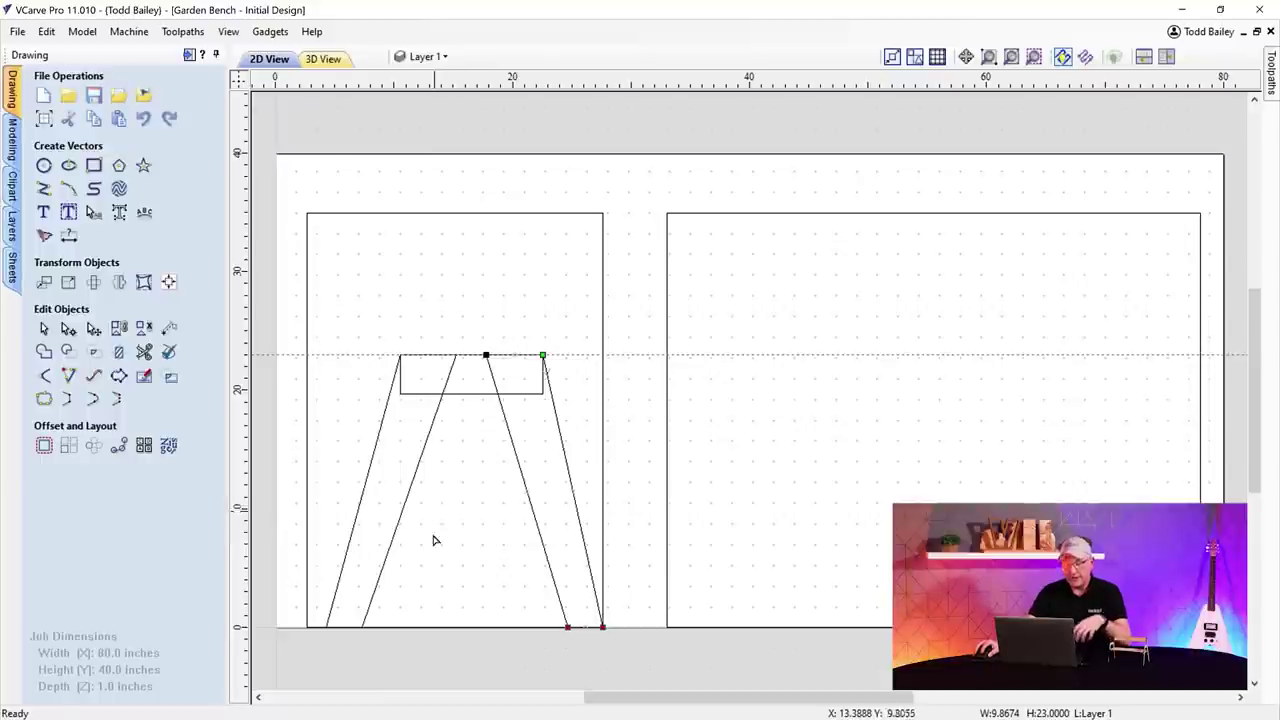
- Place a horizontal guide at Y 16 inches and draw a 13.25 x 1.5 inch seat rectangle across the legs, its top edge on the guide
{"action": "left_click_drag", "start_coordinate": [404, 82], "coordinate": [460, 438]}
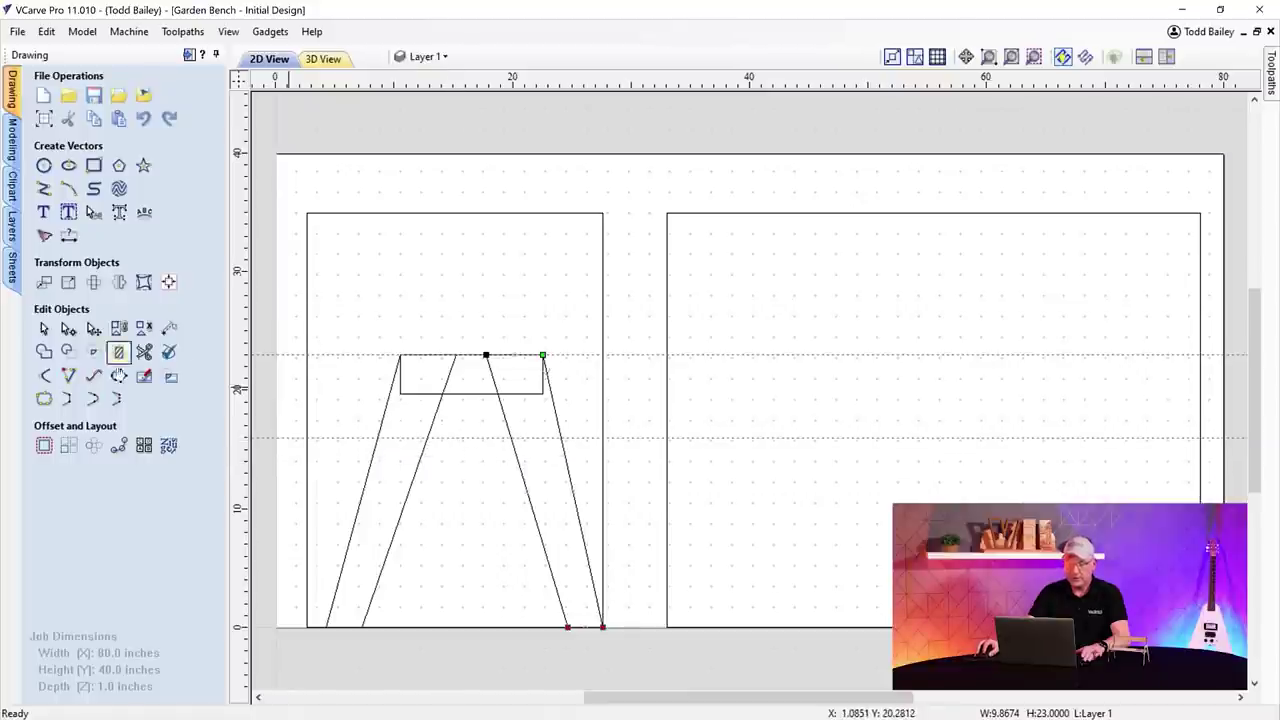
{"action": "left_click", "coordinate": [92, 170]}
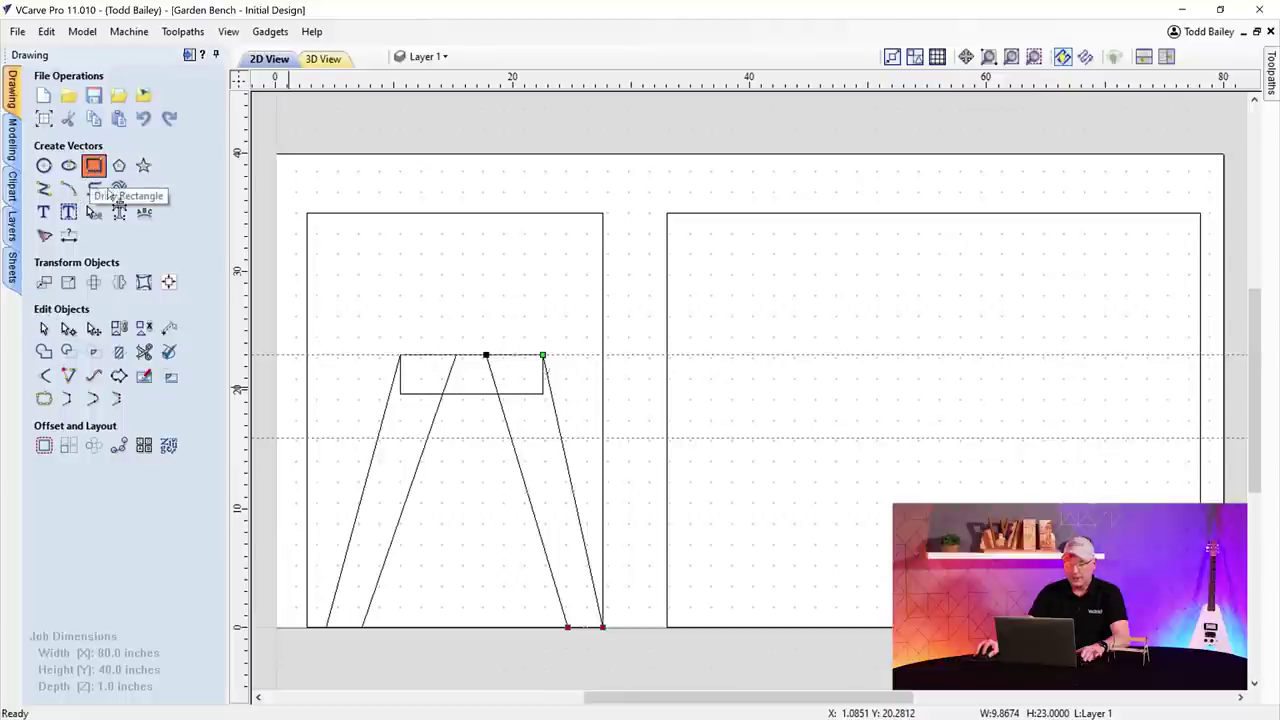
{"action": "left_click_drag", "start_coordinate": [393, 440], "coordinate": [549, 457]}
{"action": "left_click", "coordinate": [175, 433]}
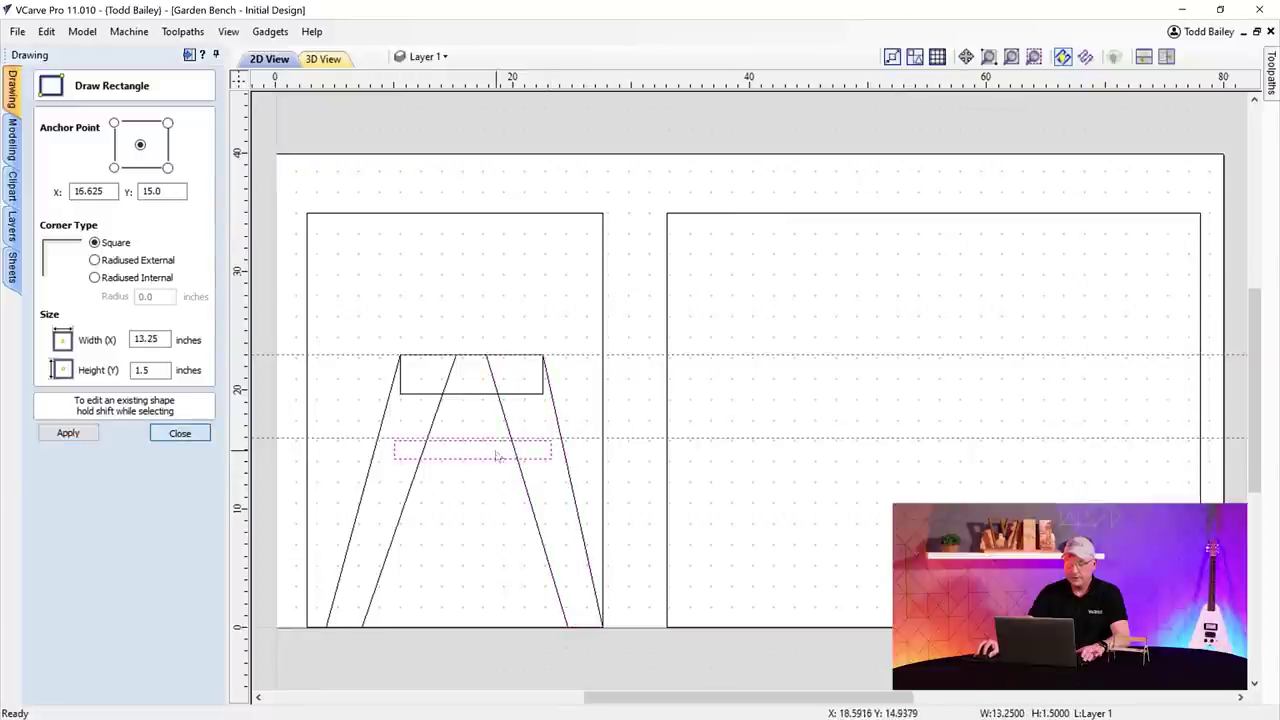
{"action": "left_click", "coordinate": [480, 449]}
{"action": "scroll", "coordinate": [476, 459], "scroll_direction": "up", "scroll_amount": 2}
{"action": "scroll", "coordinate": [475, 459], "scroll_direction": "up", "scroll_amount": 2}
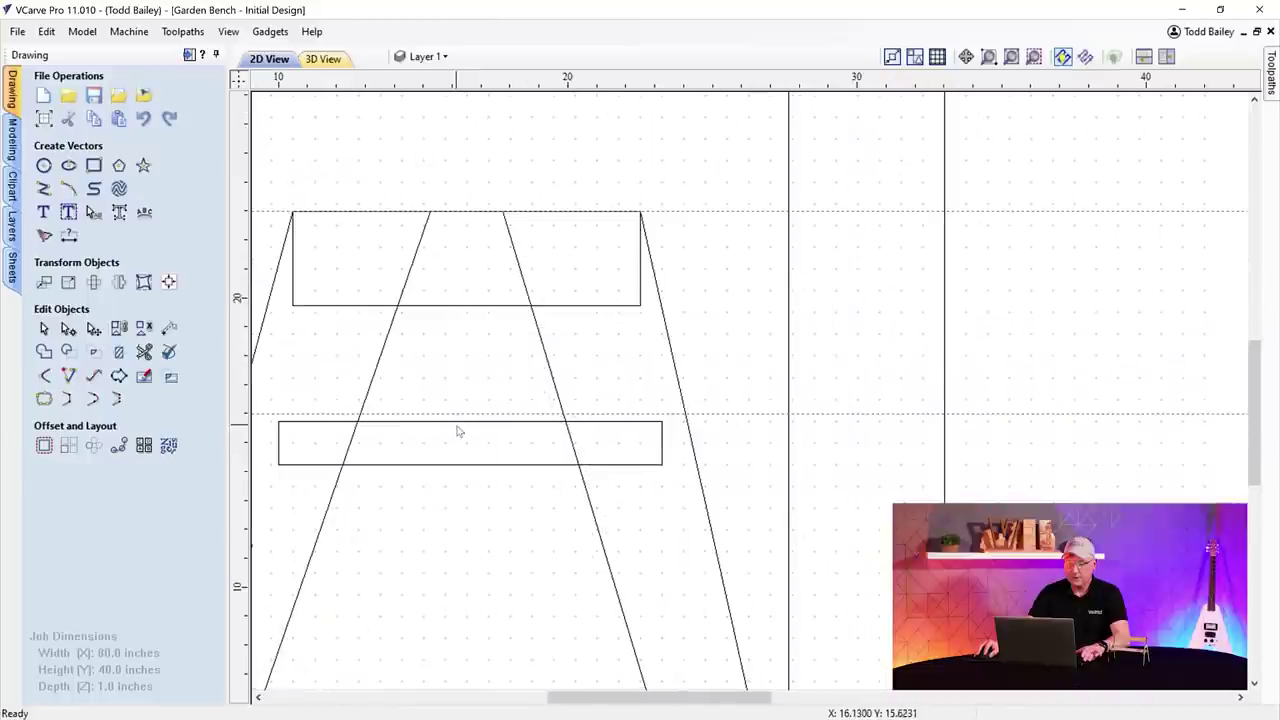
{"action": "left_click", "coordinate": [461, 428]}
{"action": "left_click_drag", "start_coordinate": [461, 422], "coordinate": [463, 414]}
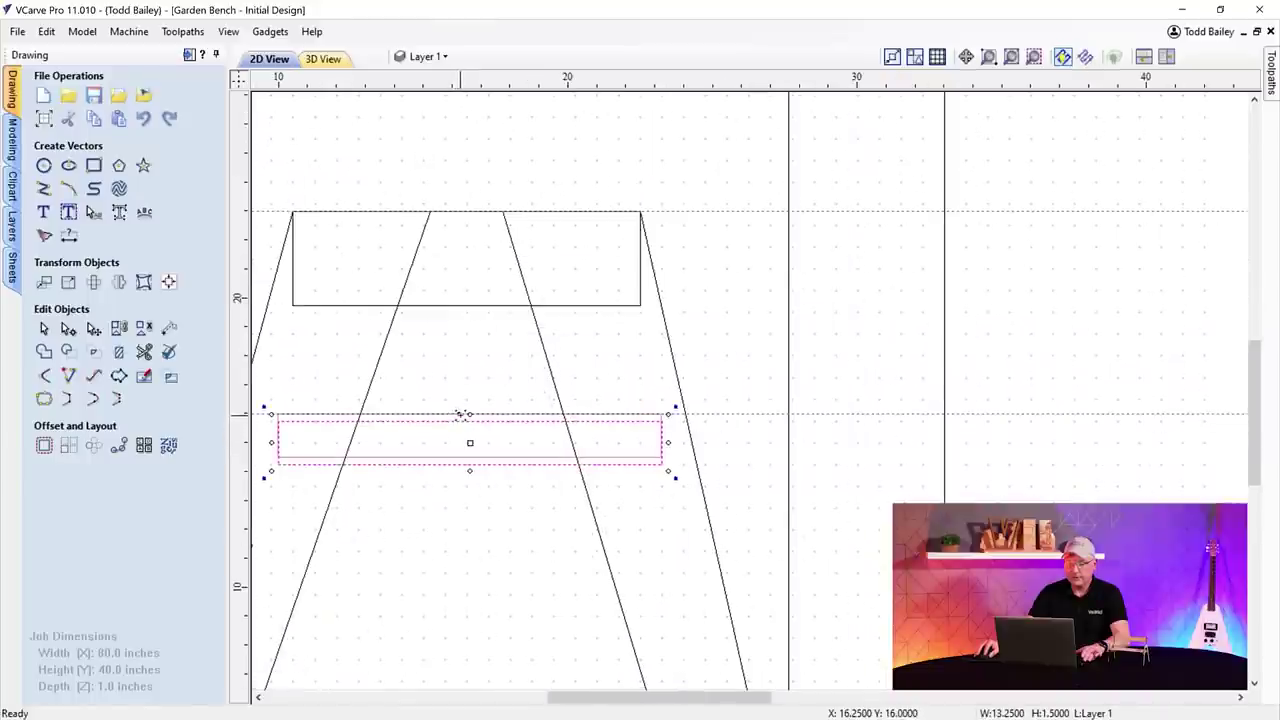
- Draw a closed, slanted backrest polyline from just above the seat to near the frame's top, 1.5 inches wide at the top, about 2.25 at the bottom
{"action": "scroll", "coordinate": [465, 440], "scroll_direction": "down", "scroll_amount": 5}
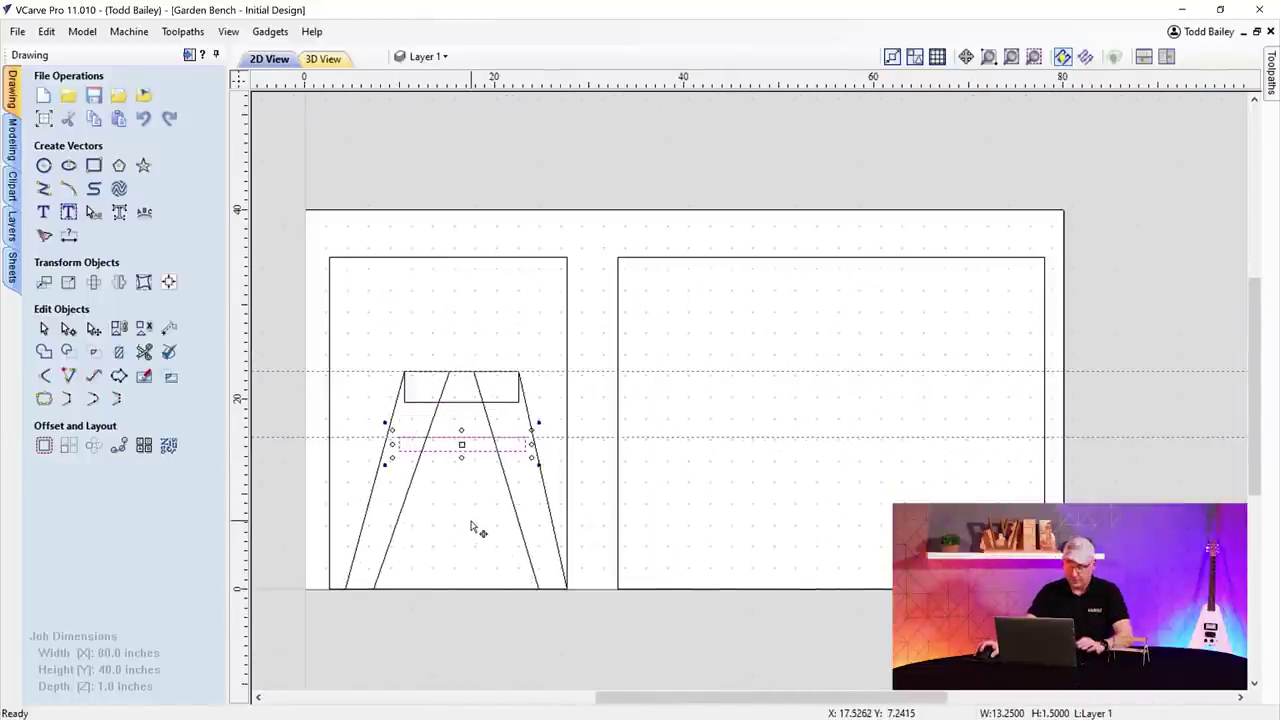
{"action": "scroll", "coordinate": [443, 351], "scroll_direction": "up", "scroll_amount": 1}
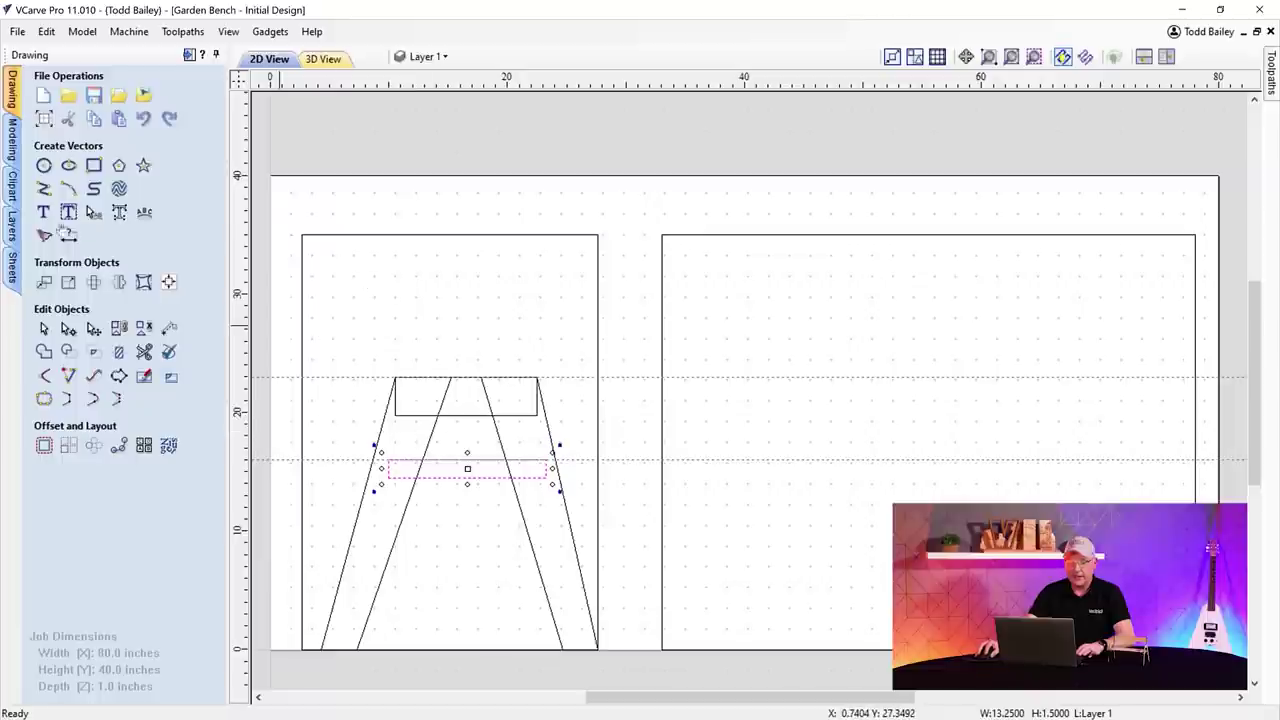
{"action": "left_click", "coordinate": [43, 188]}
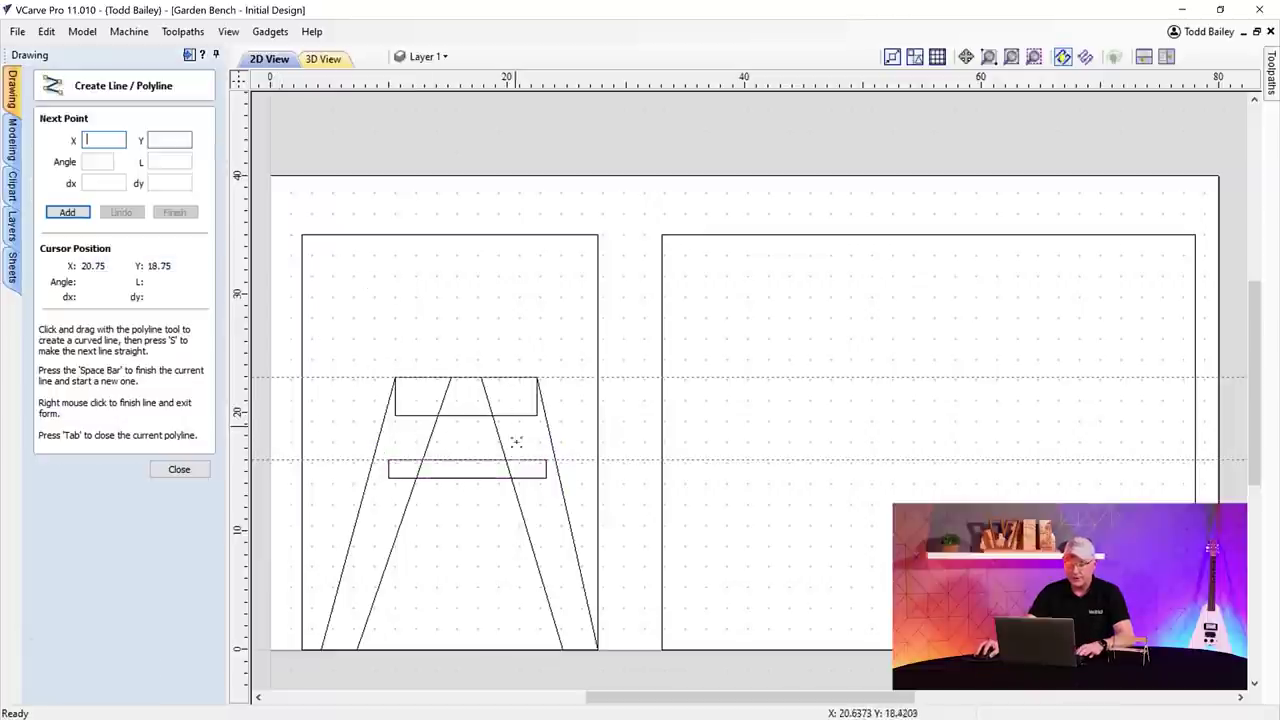
{"action": "left_click", "coordinate": [409, 437]}
{"action": "left_click", "coordinate": [349, 243]}
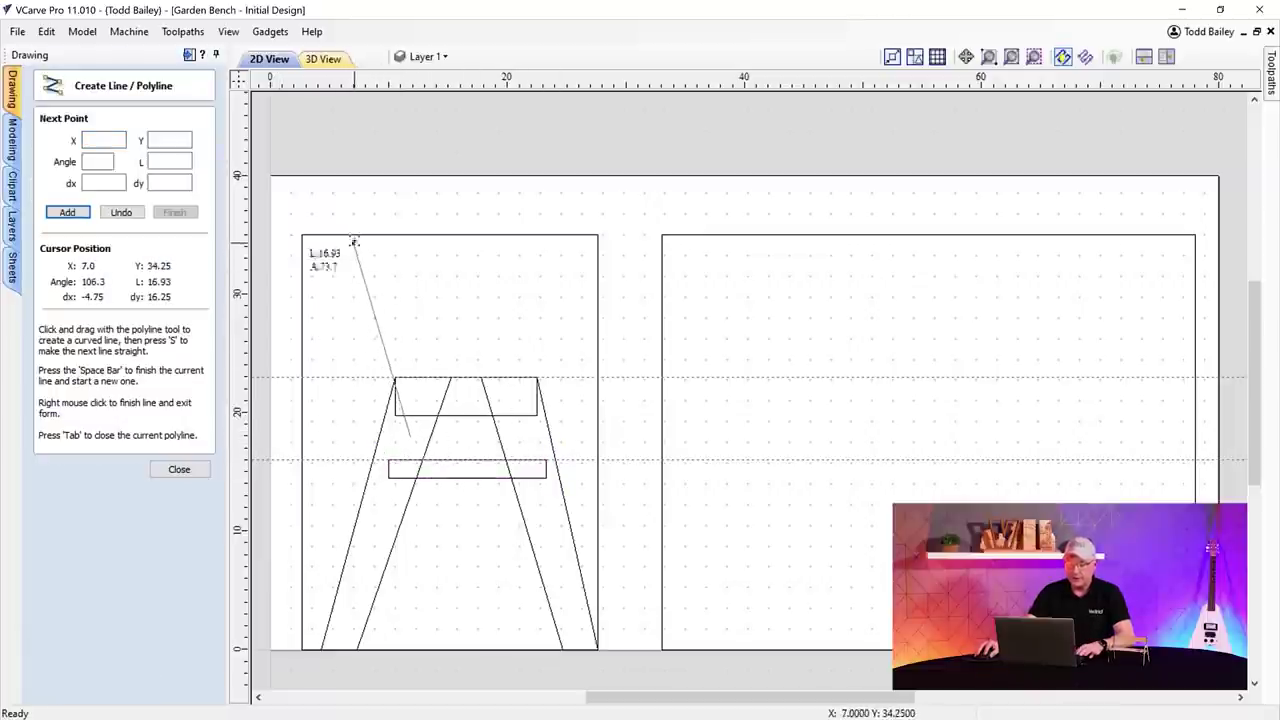
{"action": "left_click", "coordinate": [343, 241]}
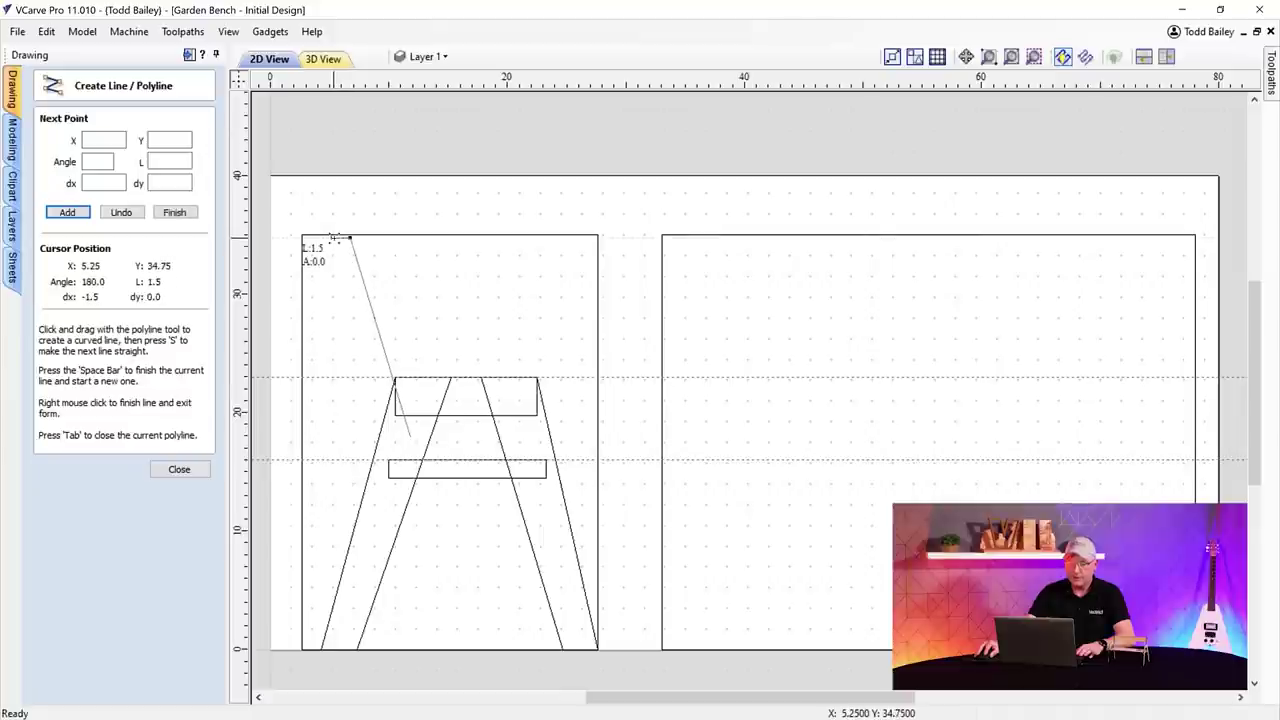
{"action": "left_click", "coordinate": [334, 240]}
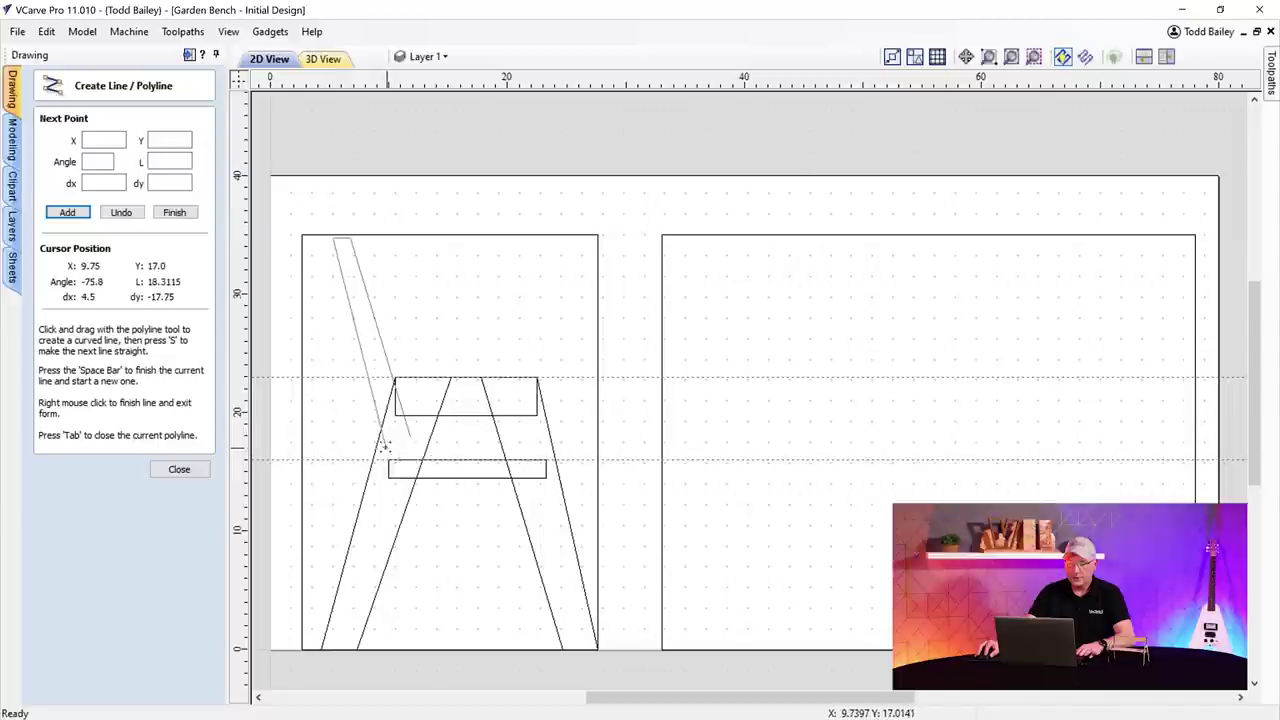
{"action": "left_click", "coordinate": [388, 458]}
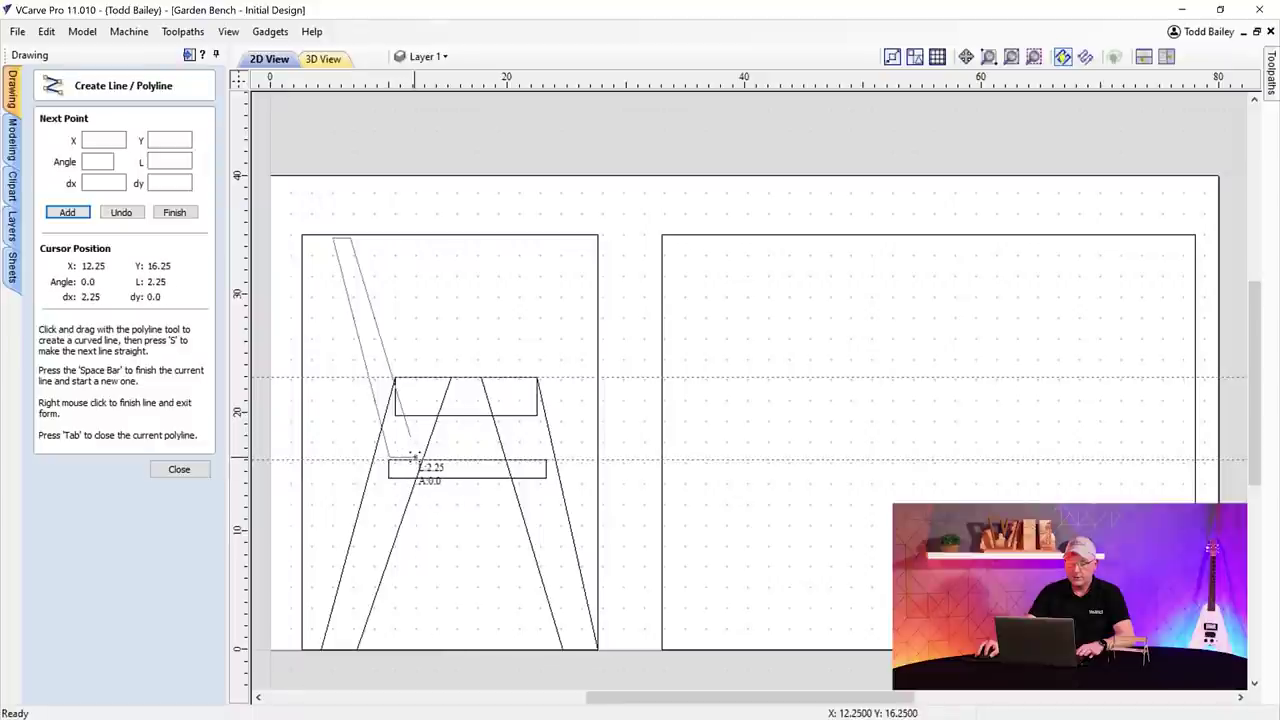
{"action": "left_click", "coordinate": [410, 457]}
{"action": "key", "text": "Tab"}
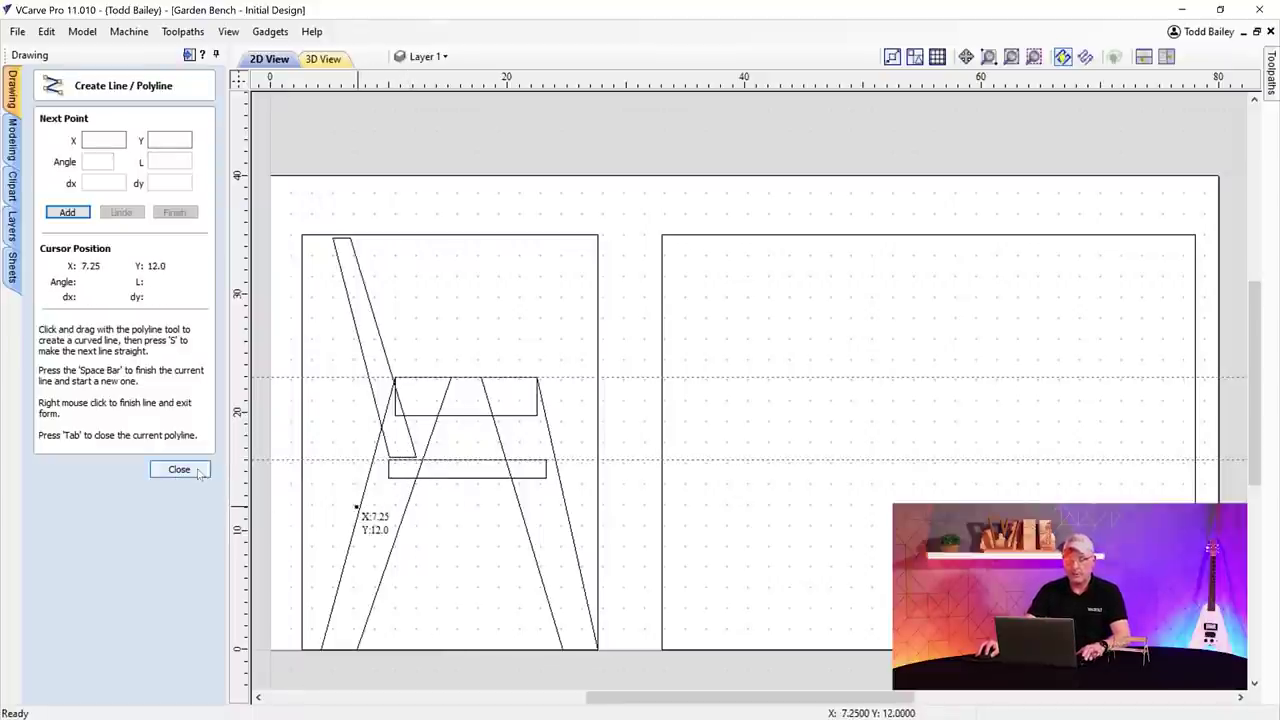
{"action": "left_click", "coordinate": [198, 474]}
- Draw a 1 x 23 inch leg rectangle inside the wider frame's lower left corner and copy it to the frame's right edge
{"action": "scroll", "coordinate": [471, 337], "scroll_direction": "down", "scroll_amount": 1}
{"action": "scroll", "coordinate": [466, 346], "scroll_direction": "up", "scroll_amount": 1}
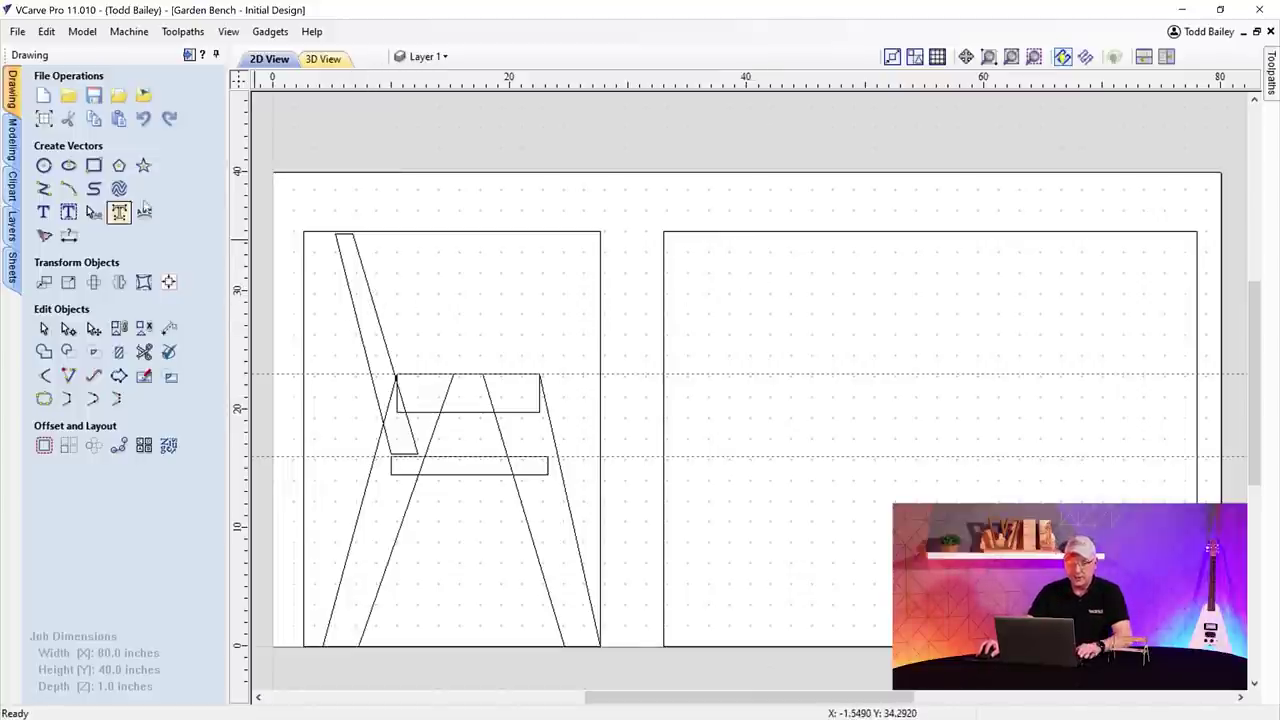
{"action": "left_click", "coordinate": [93, 167]}
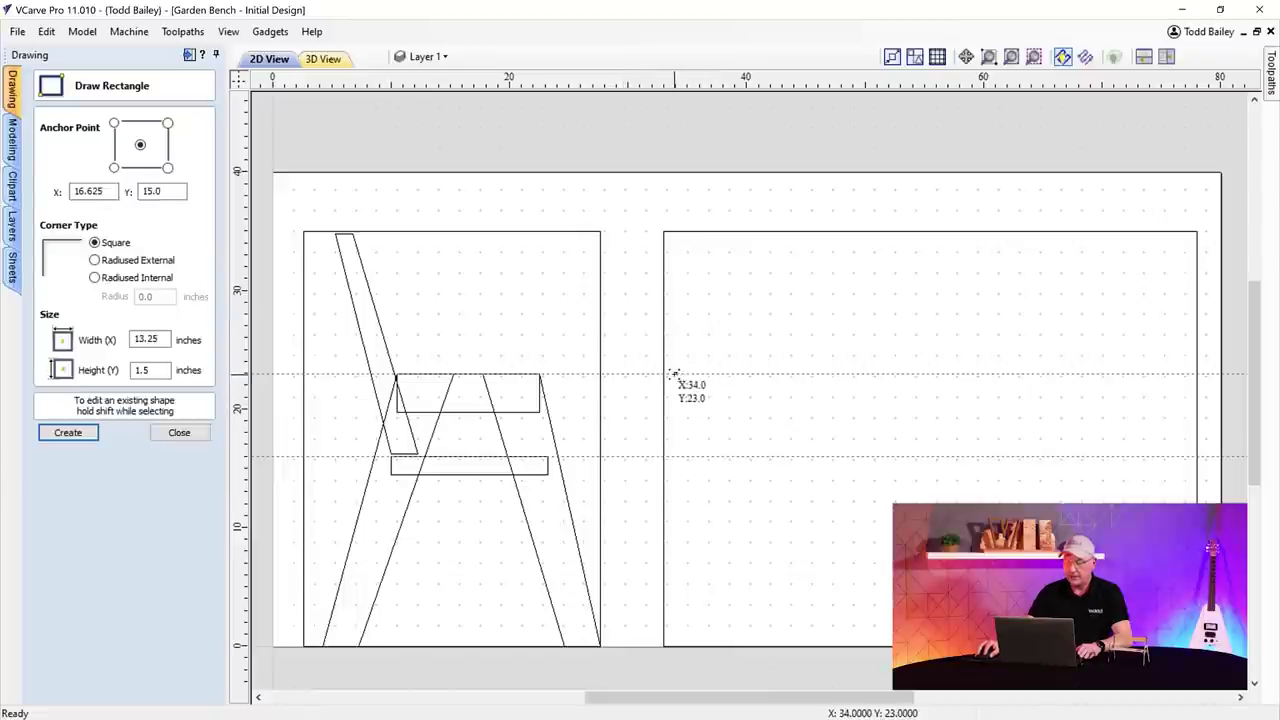
{"action": "left_click_drag", "start_coordinate": [664, 375], "coordinate": [675, 647]}
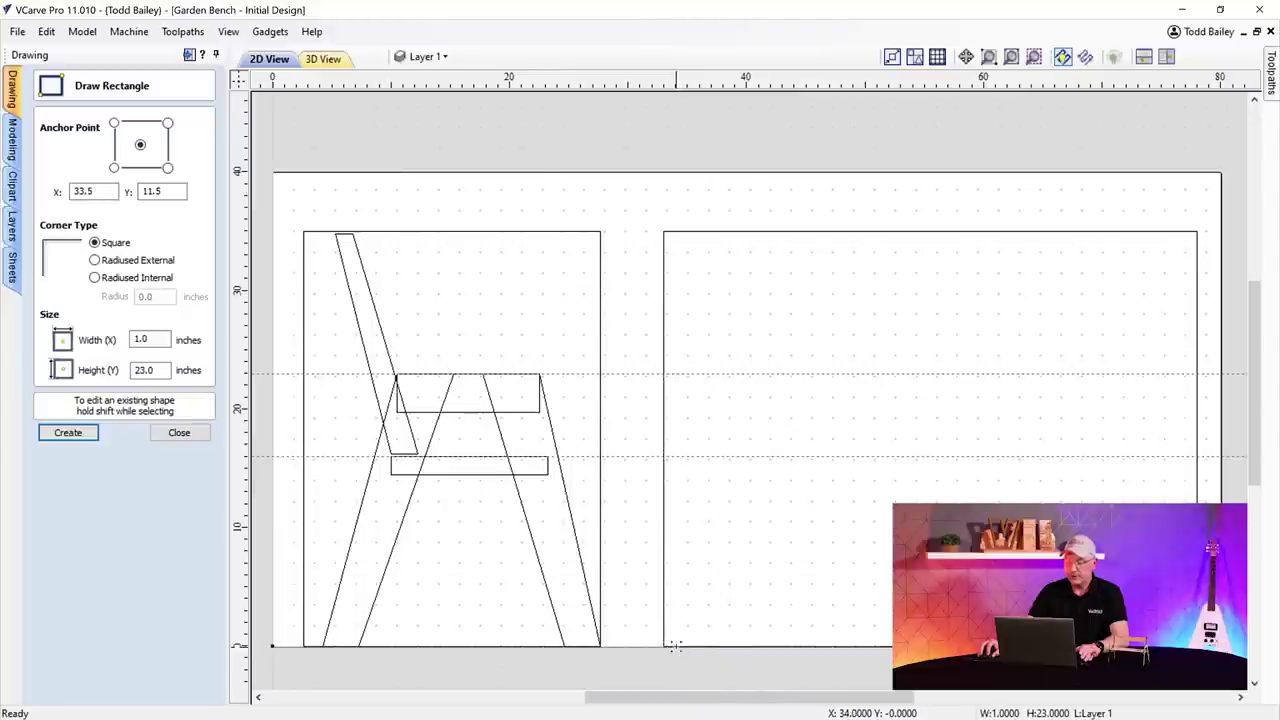
{"action": "key", "text": "Escape"}
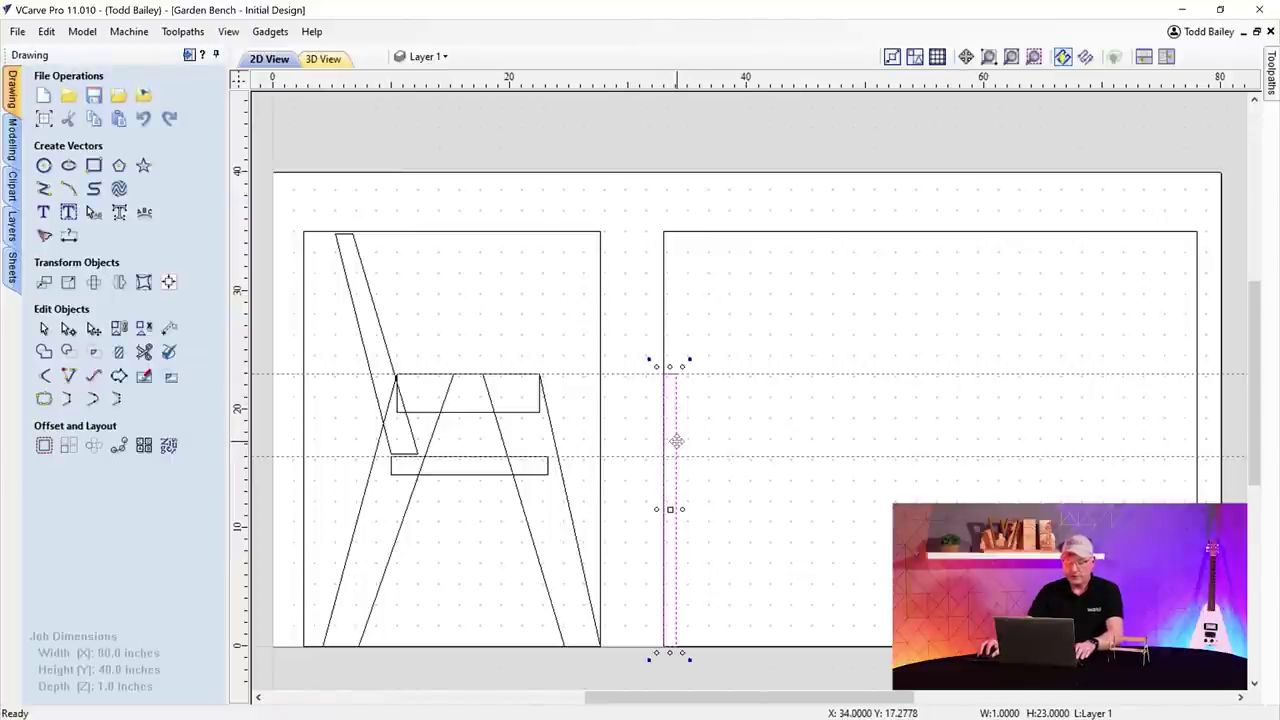
{"action": "left_click_drag", "start_coordinate": [676, 441], "coordinate": [1197, 418]}
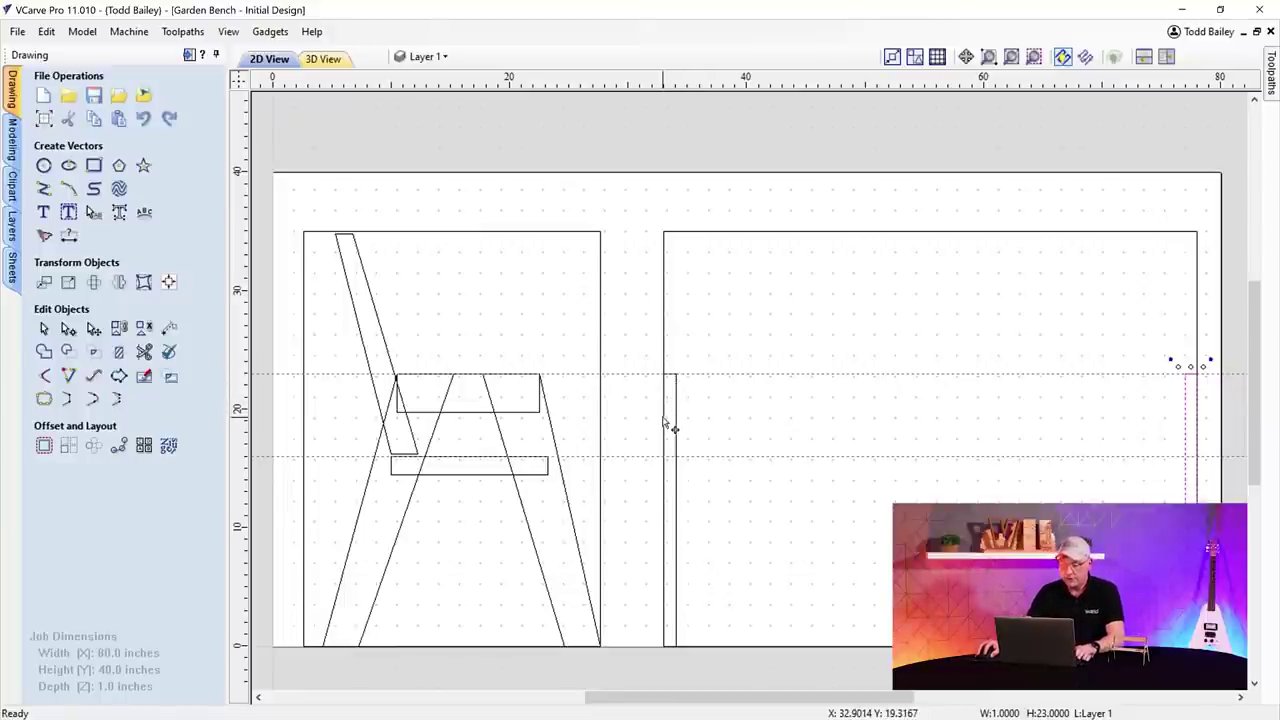
- Draw a 43 x 5.5 inch back rail rectangle just below the wider frame's top edge, spanning between the inner leg edges
{"action": "left_click", "coordinate": [90, 168]}
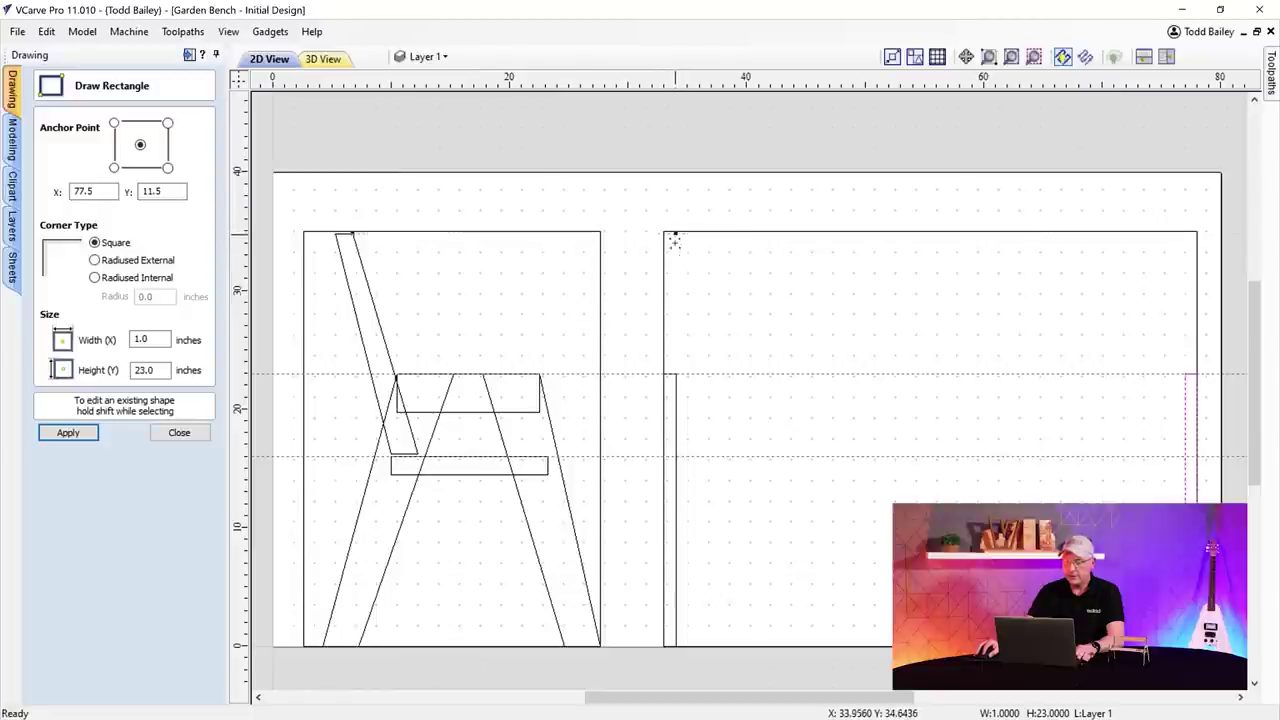
{"action": "left_click_drag", "start_coordinate": [713, 397], "coordinate": [1188, 357]}
{"action": "left_click_drag", "start_coordinate": [1186, 331], "coordinate": [1185, 298]}
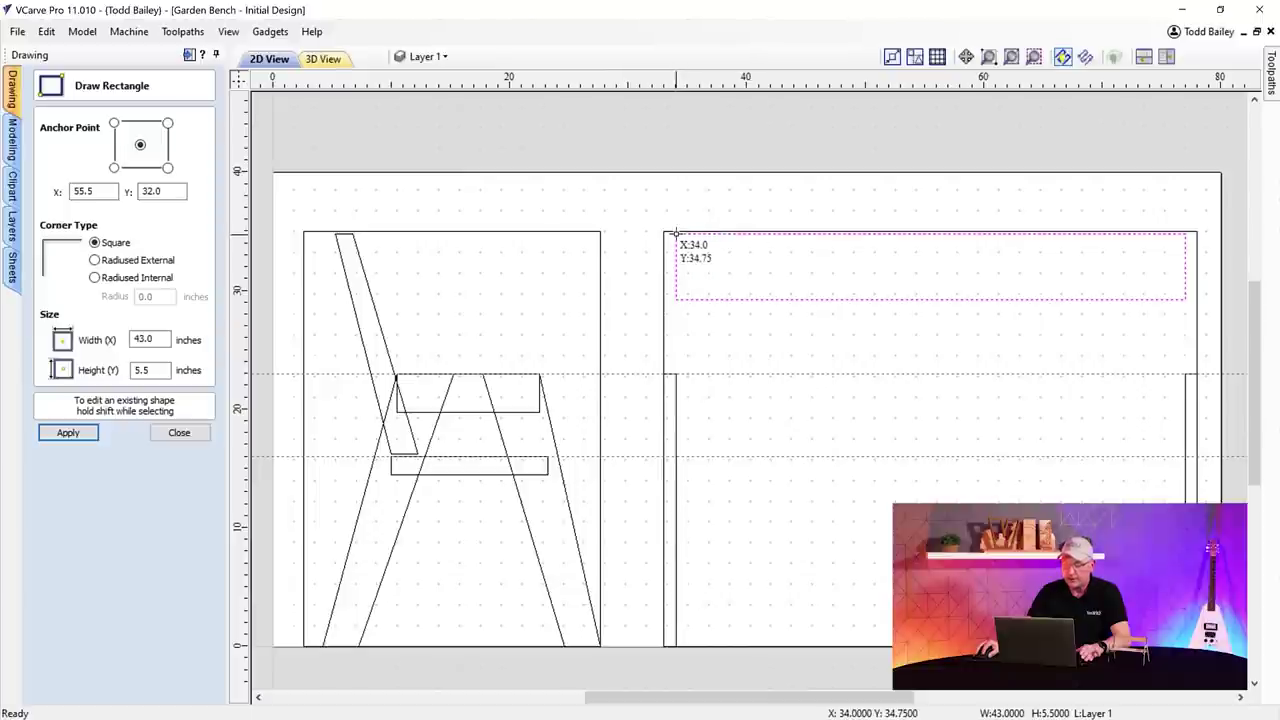
- Draw a 1 x 18.25 inch upright down from the back rail's top left corner and copy it to the rail's right end
{"action": "left_click_drag", "start_coordinate": [680, 244], "coordinate": [686, 449]}
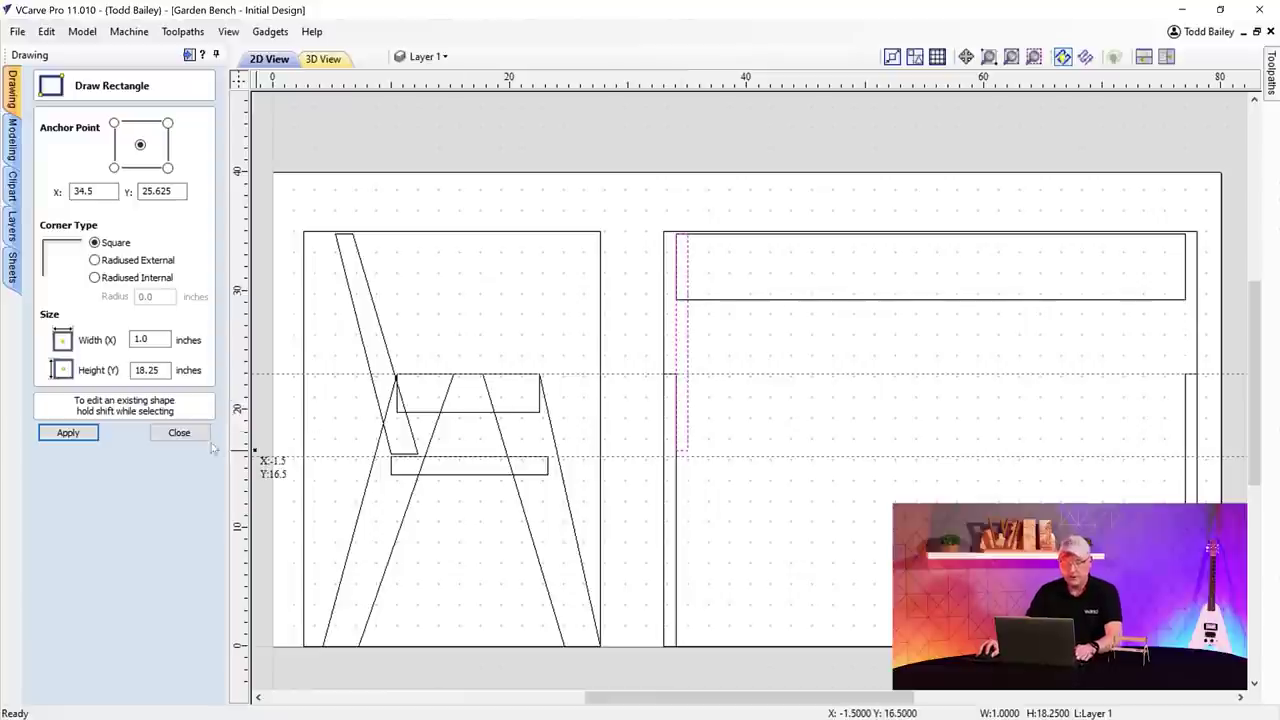
{"action": "left_click", "coordinate": [177, 433]}
{"action": "left_click", "coordinate": [688, 317]}
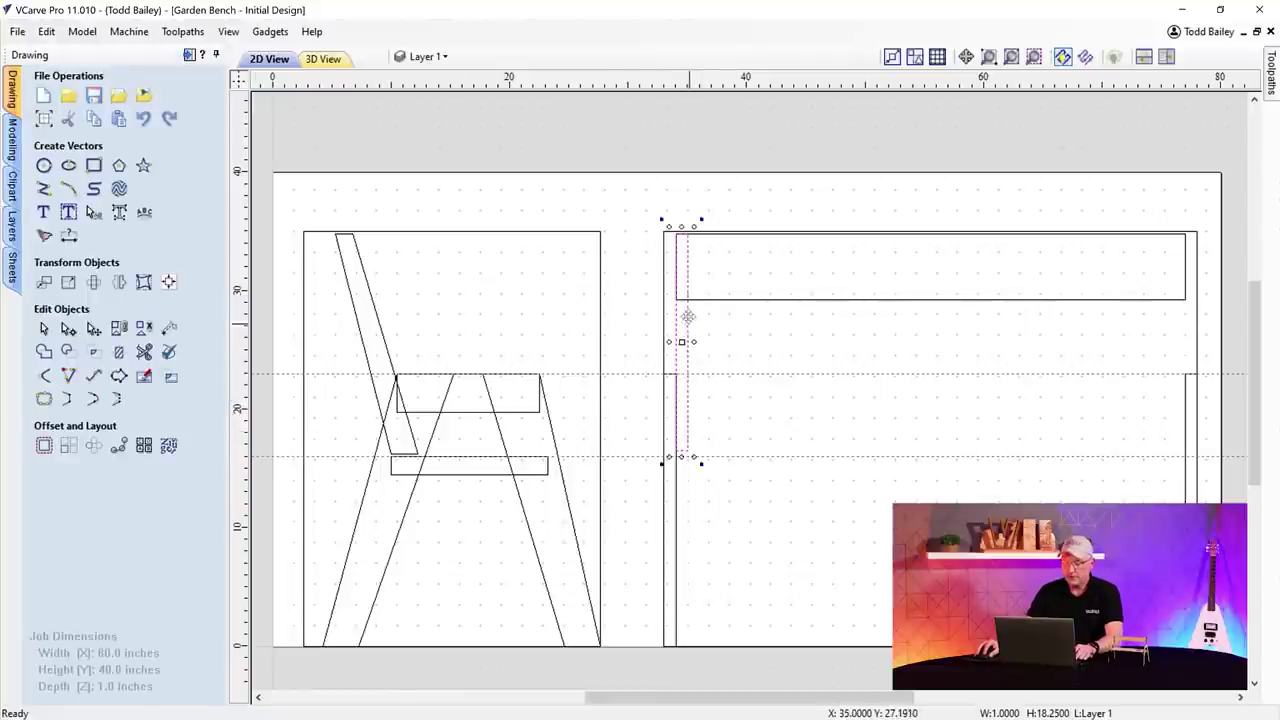
{"action": "left_click_drag", "start_coordinate": [688, 230], "coordinate": [1180, 232]}
- Shorten the back rail at both ends to 41 inches so it fits between the two uprights
{"action": "left_click", "coordinate": [727, 308]}
{"action": "left_click", "coordinate": [727, 308]}
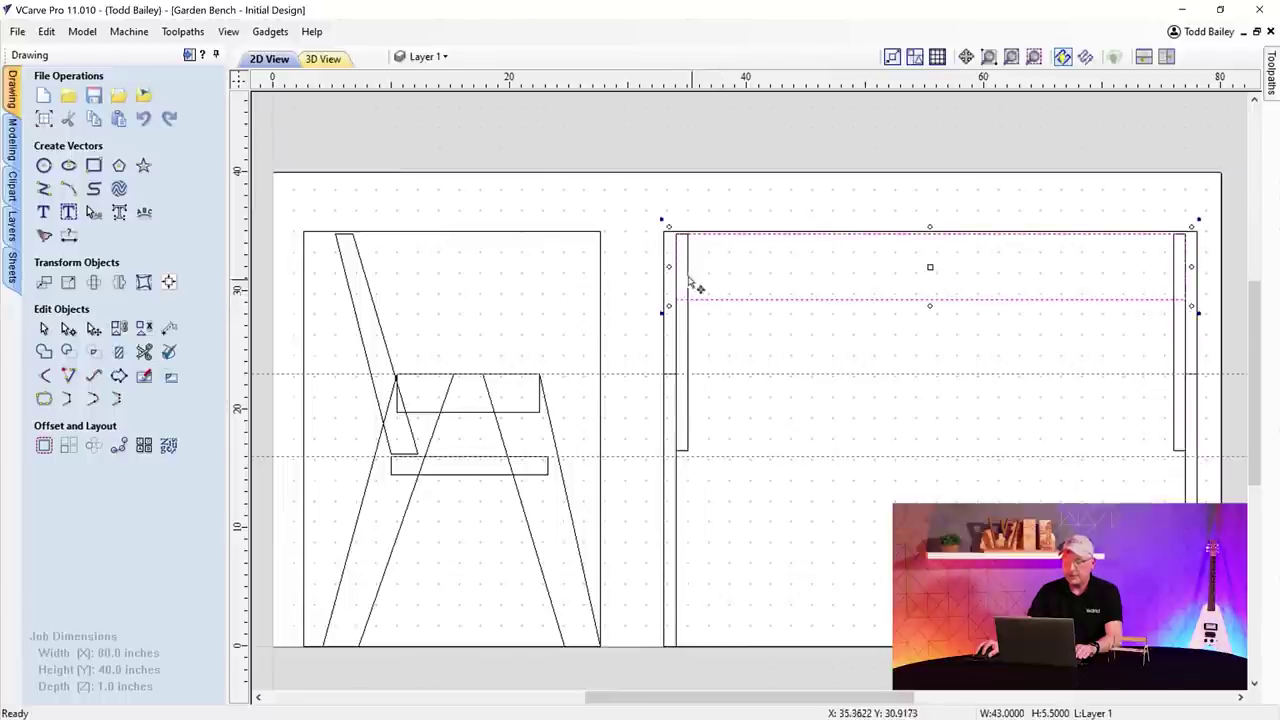
{"action": "left_click_drag", "start_coordinate": [670, 266], "coordinate": [684, 264]}
{"action": "left_click_drag", "start_coordinate": [1191, 268], "coordinate": [1173, 272]}
- Draw a 1.5 inch high seat rectangle beneath the Y 16 guide from the left leg's inner edge and stretch it to the right leg
{"action": "scroll", "coordinate": [846, 497], "scroll_direction": "down", "scroll_amount": 1}
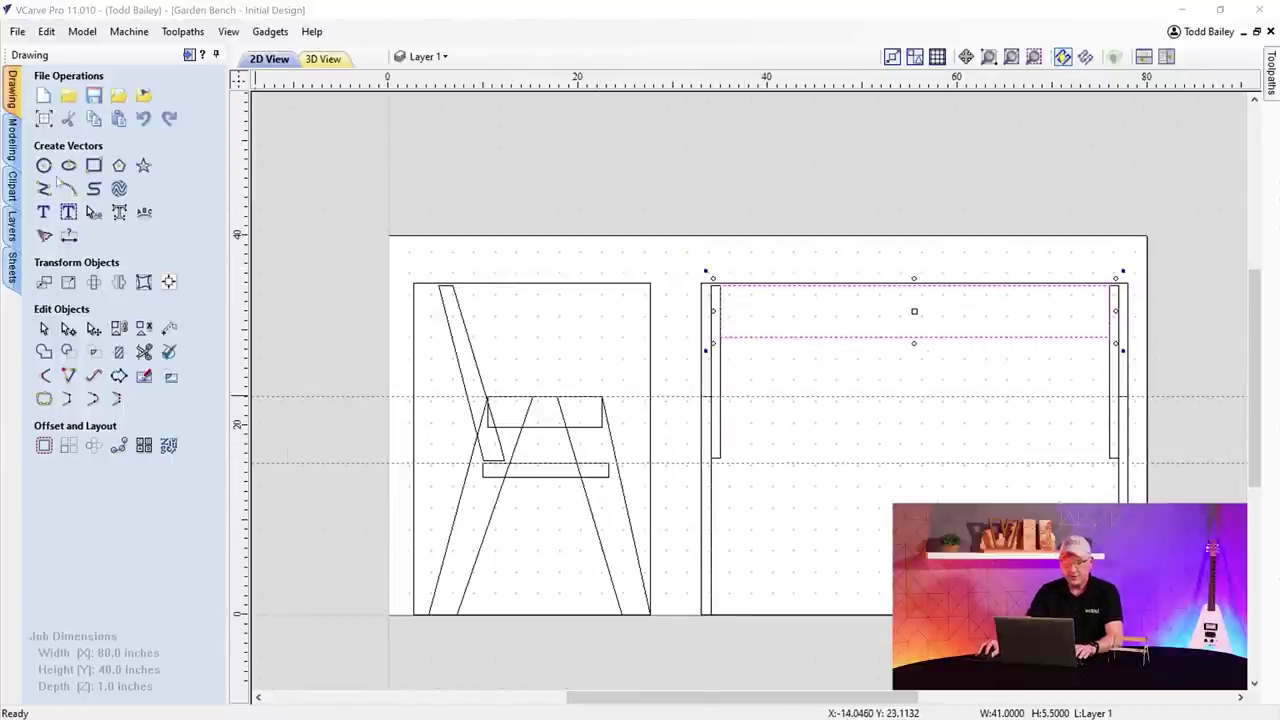
{"action": "left_click", "coordinate": [93, 165]}
{"action": "scroll", "coordinate": [778, 528], "scroll_direction": "up", "scroll_amount": 1}
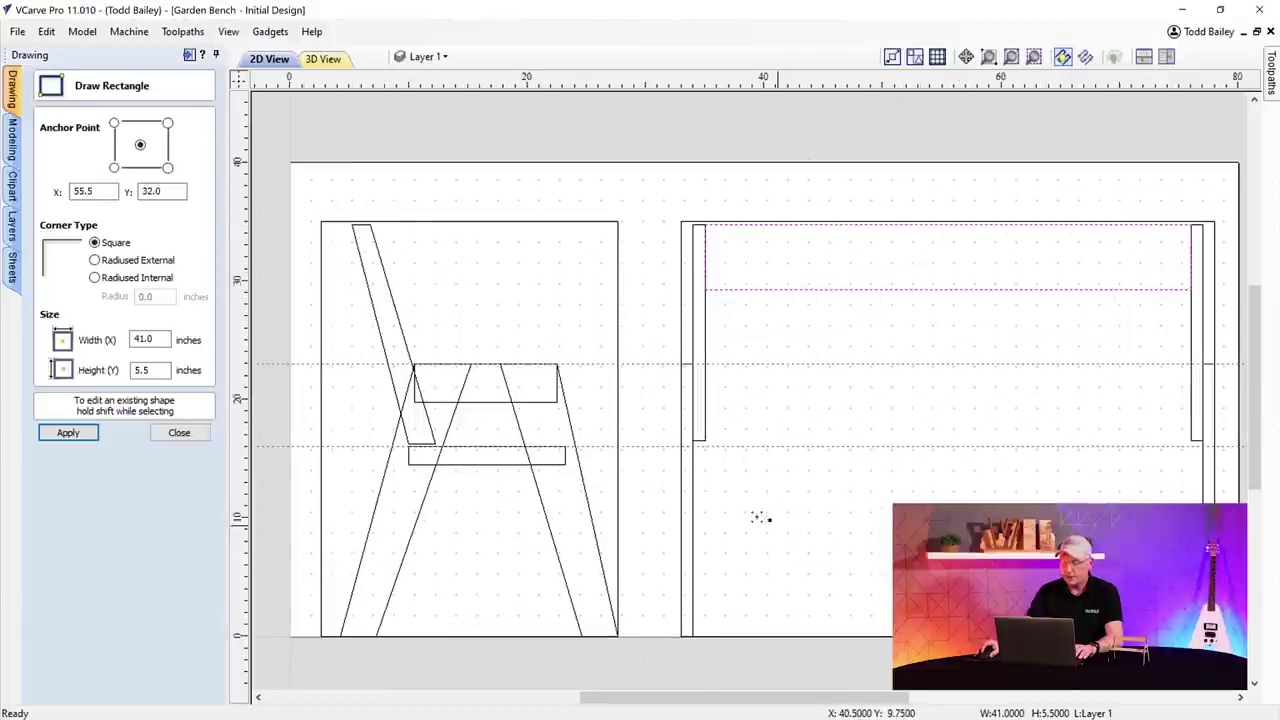
{"action": "scroll", "coordinate": [757, 517], "scroll_direction": "up", "scroll_amount": 1}
{"action": "left_click_drag", "start_coordinate": [678, 428], "coordinate": [1249, 451]}
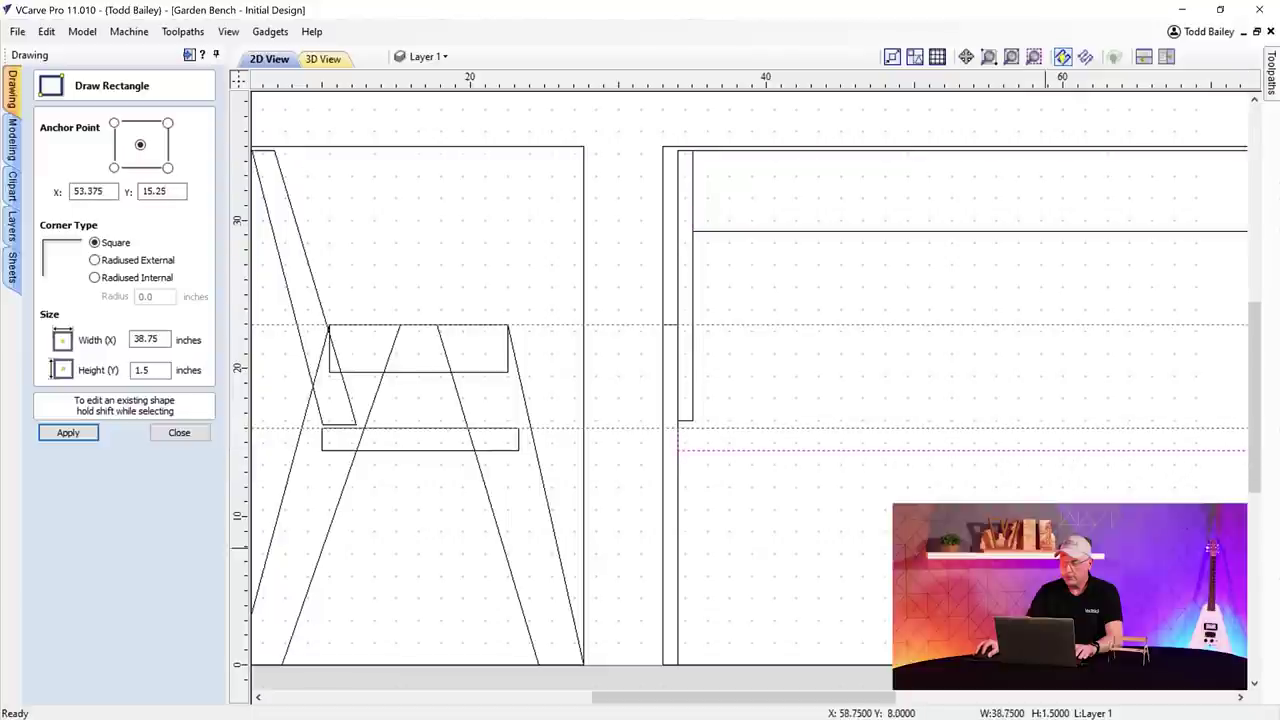
{"action": "left_click_drag", "start_coordinate": [618, 706], "coordinate": [698, 706]}
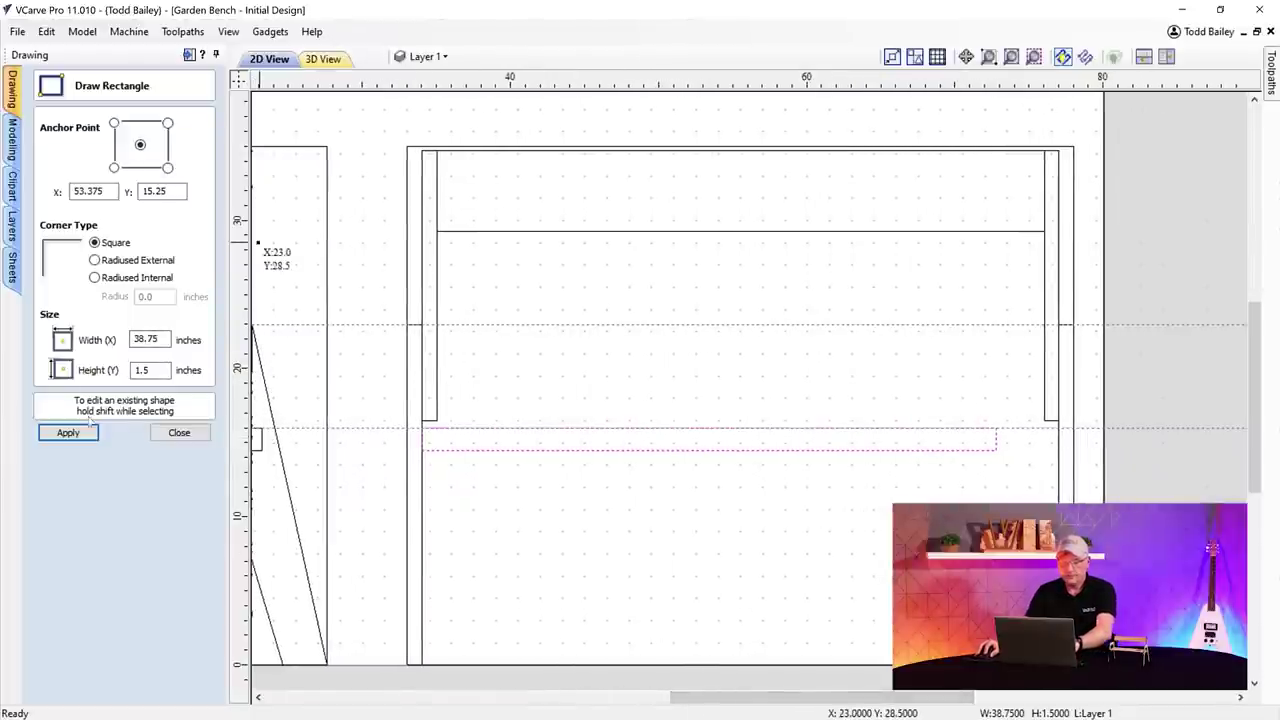
{"action": "left_click", "coordinate": [179, 433]}
{"action": "left_click", "coordinate": [766, 451]}
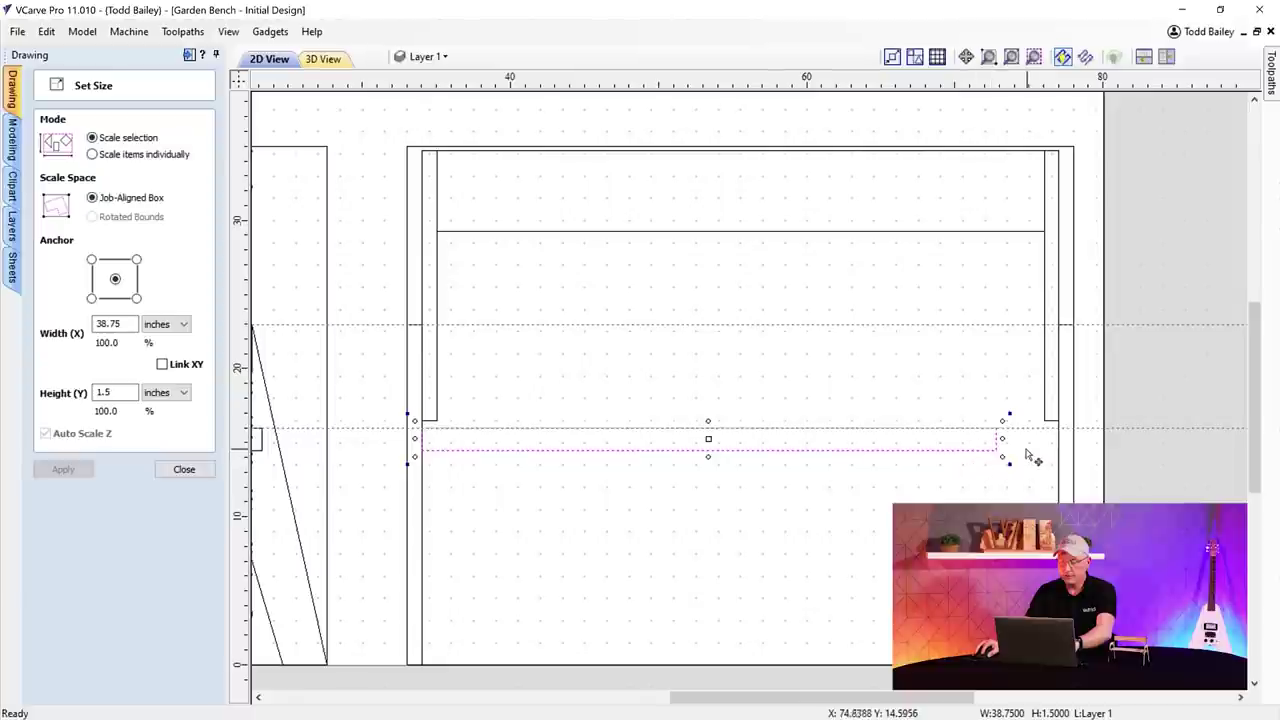
{"action": "left_click_drag", "start_coordinate": [1008, 441], "coordinate": [1058, 443]}
{"action": "scroll", "coordinate": [745, 440], "scroll_direction": "down", "scroll_amount": 3}
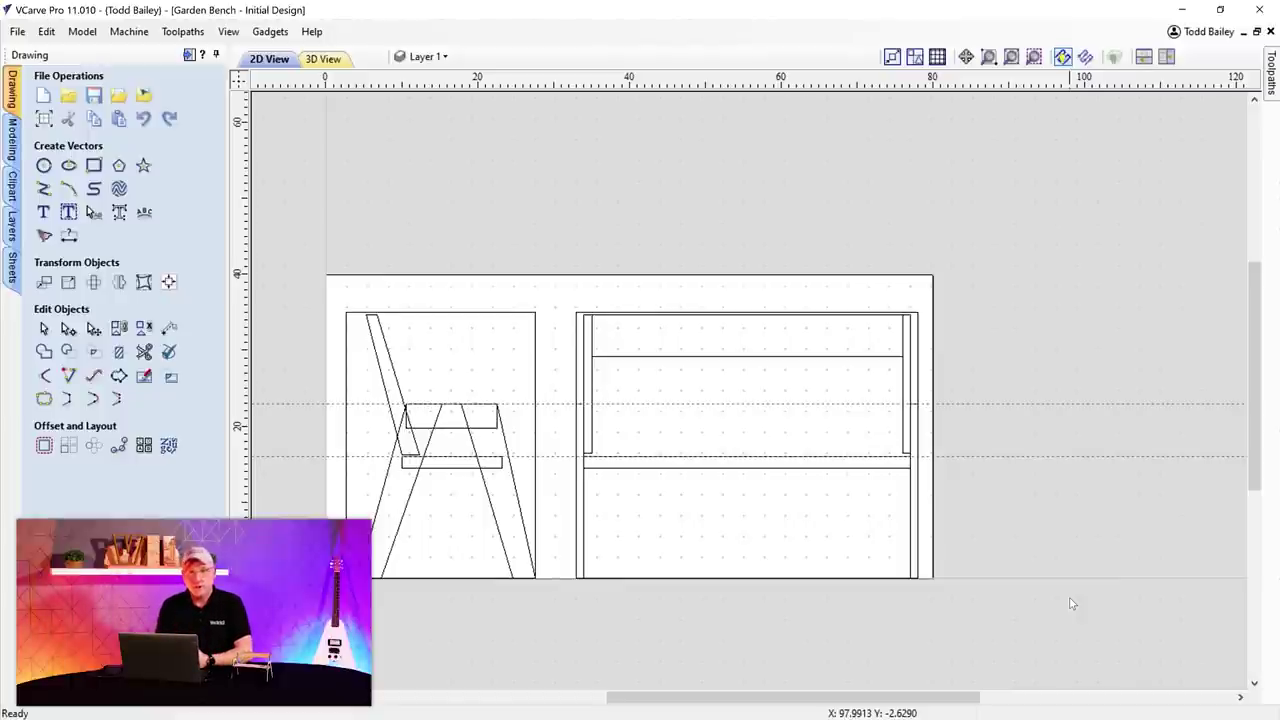
- Rename Sheet 1 as "Original Design"
{"action": "left_click", "coordinate": [13, 266]}
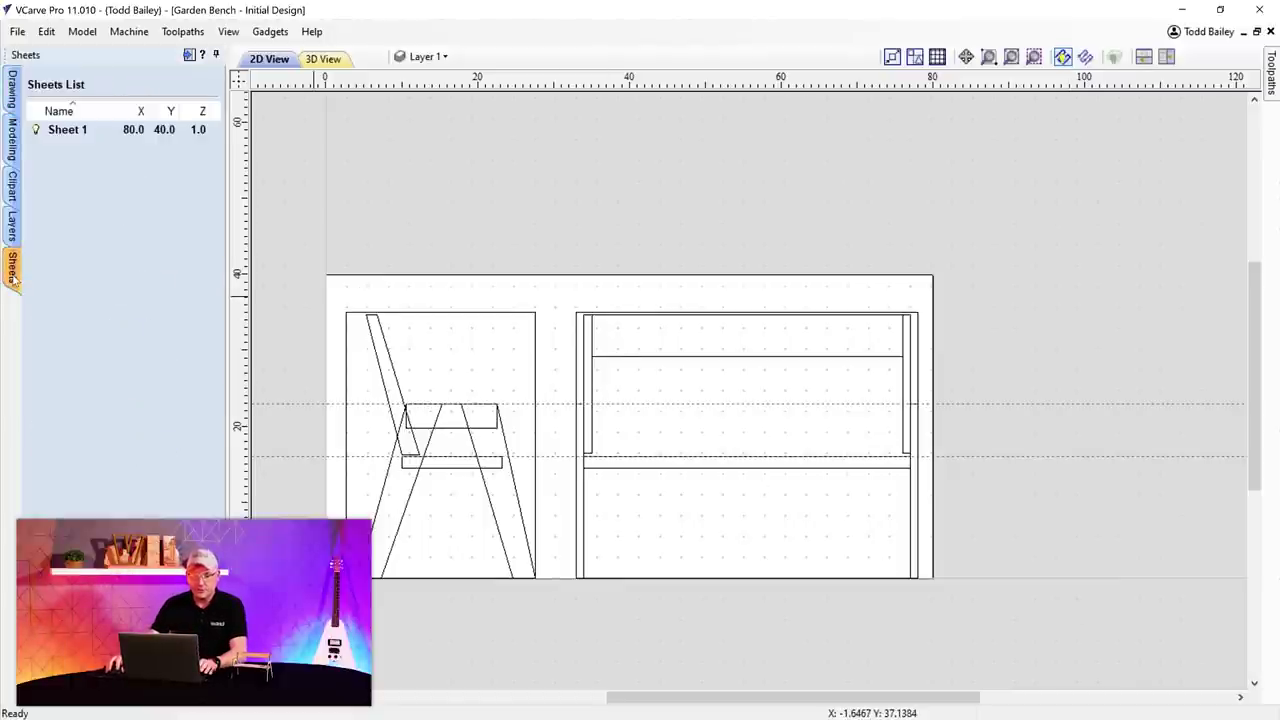
{"action": "left_click", "coordinate": [66, 138]}
{"action": "right_click", "coordinate": [66, 140]}
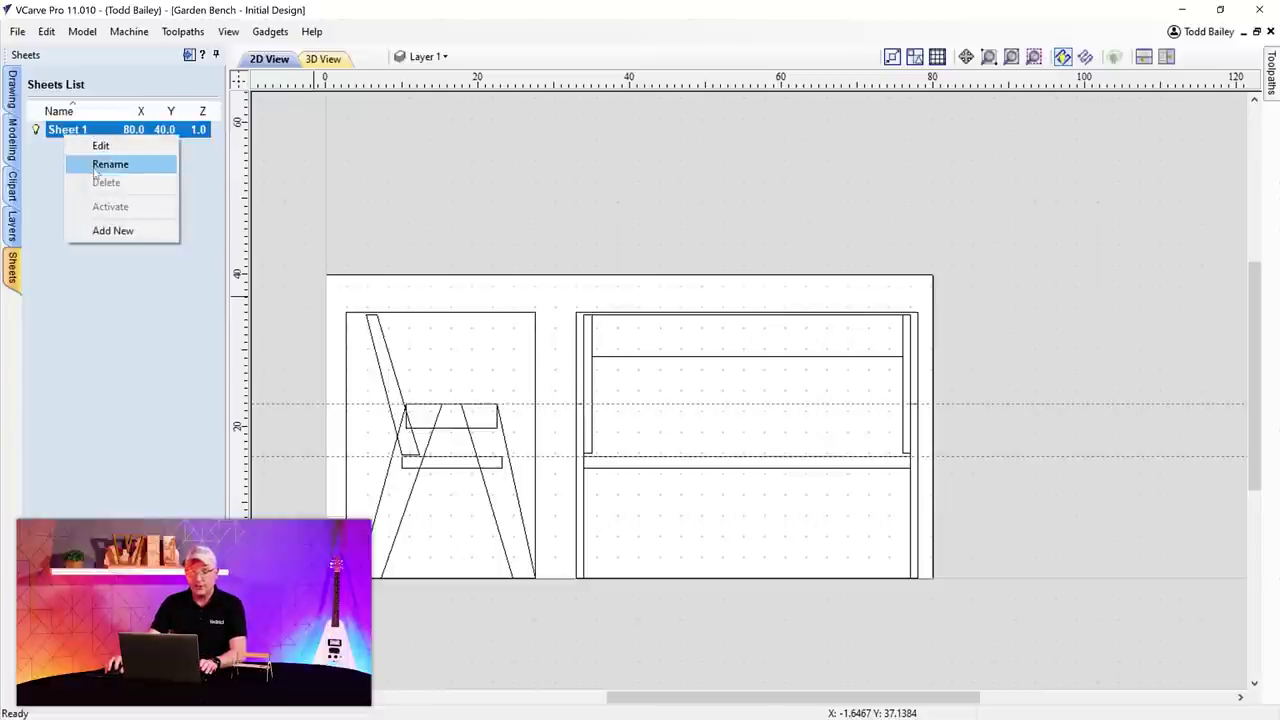
{"action": "left_click", "coordinate": [110, 164]}
{"action": "type", "text": "O"}
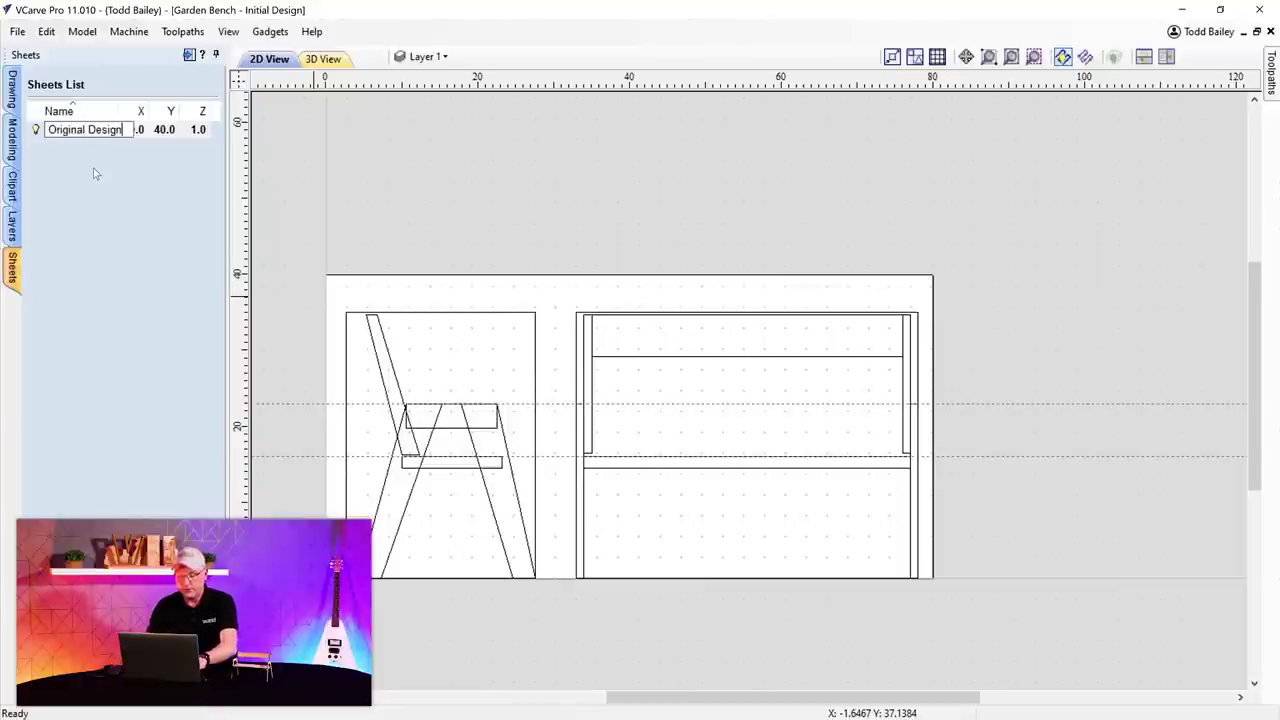
{"action": "type", "text": "riginal Design"}
{"action": "key", "text": "Return"}
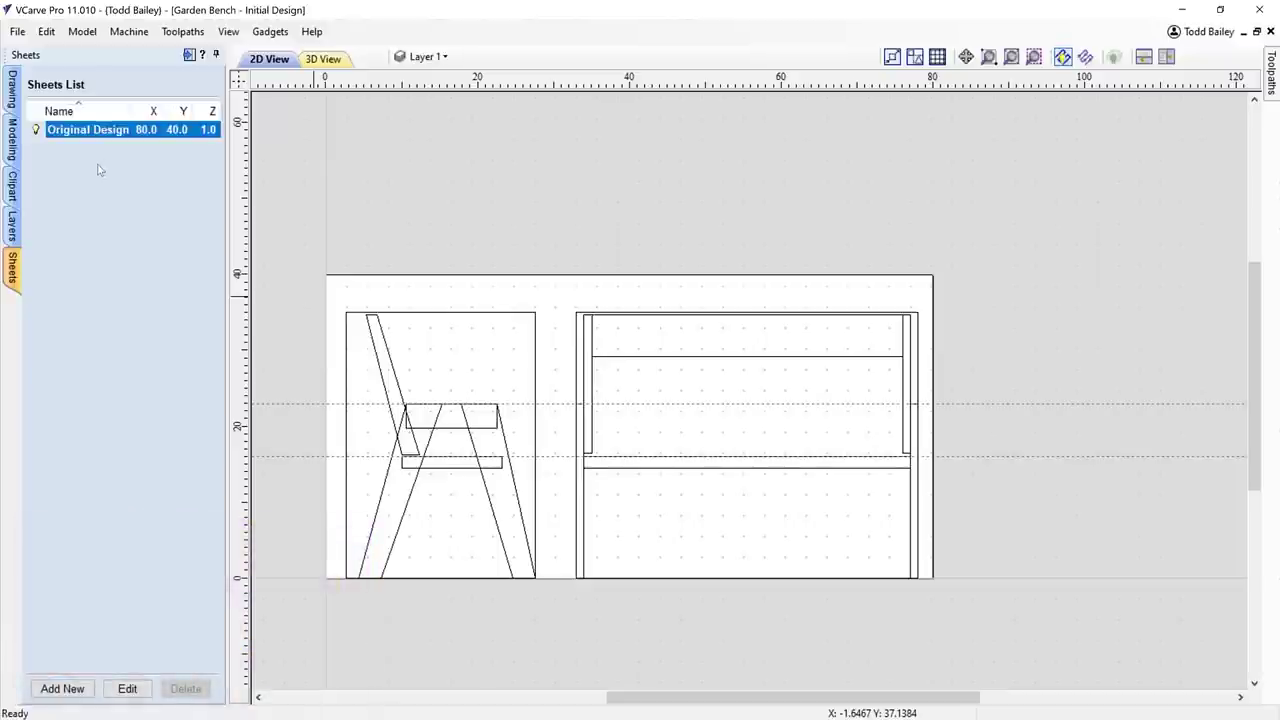
- Add a new sheet and name it "Maquette"
{"action": "left_click", "coordinate": [46, 689]}
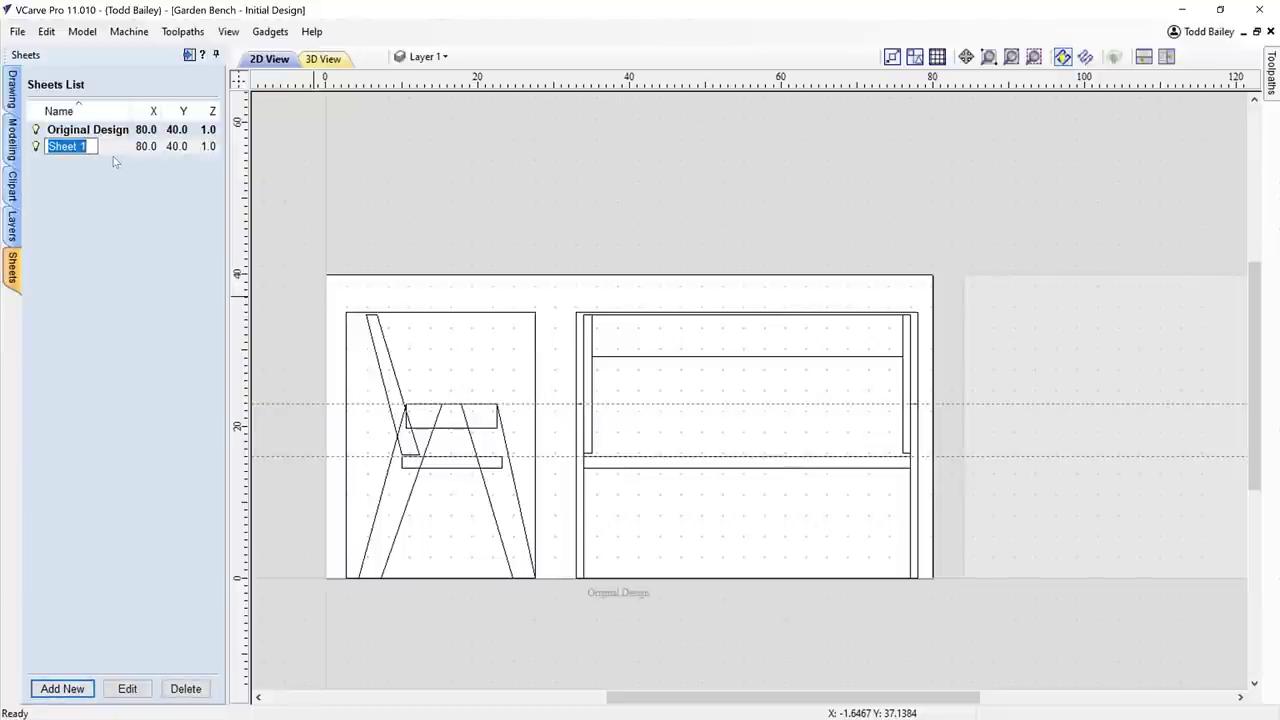
{"action": "type", "text": "Maquette"}
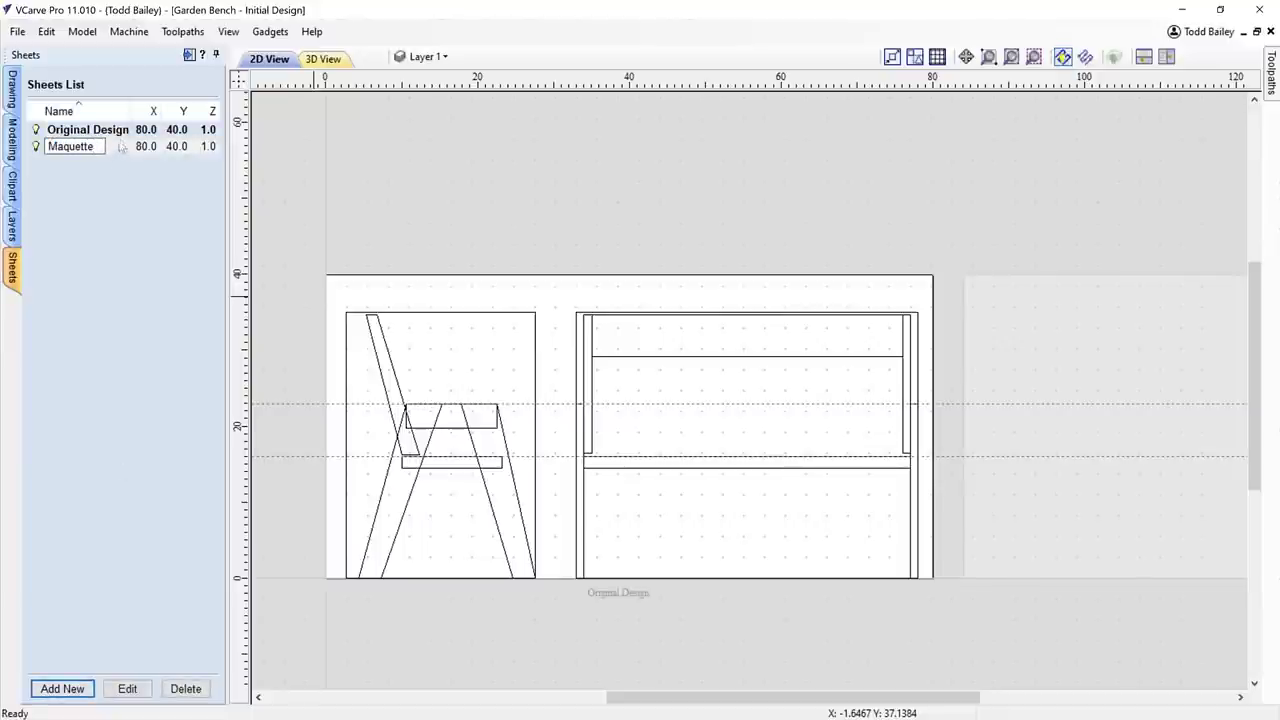
{"action": "key", "text": "Return"}
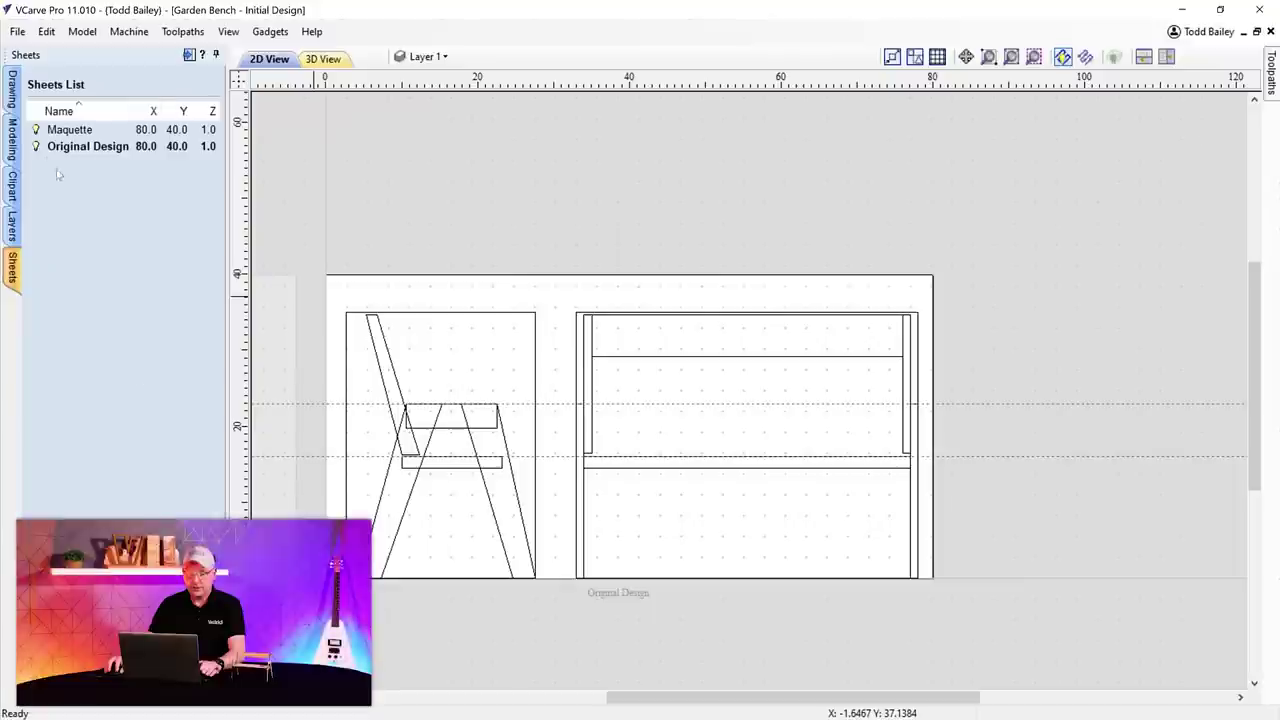
- Resize the Maquette sheet to 11.75 inches wide and 8.25 inches high
{"action": "scroll", "coordinate": [878, 390], "scroll_direction": "down", "scroll_amount": 3}
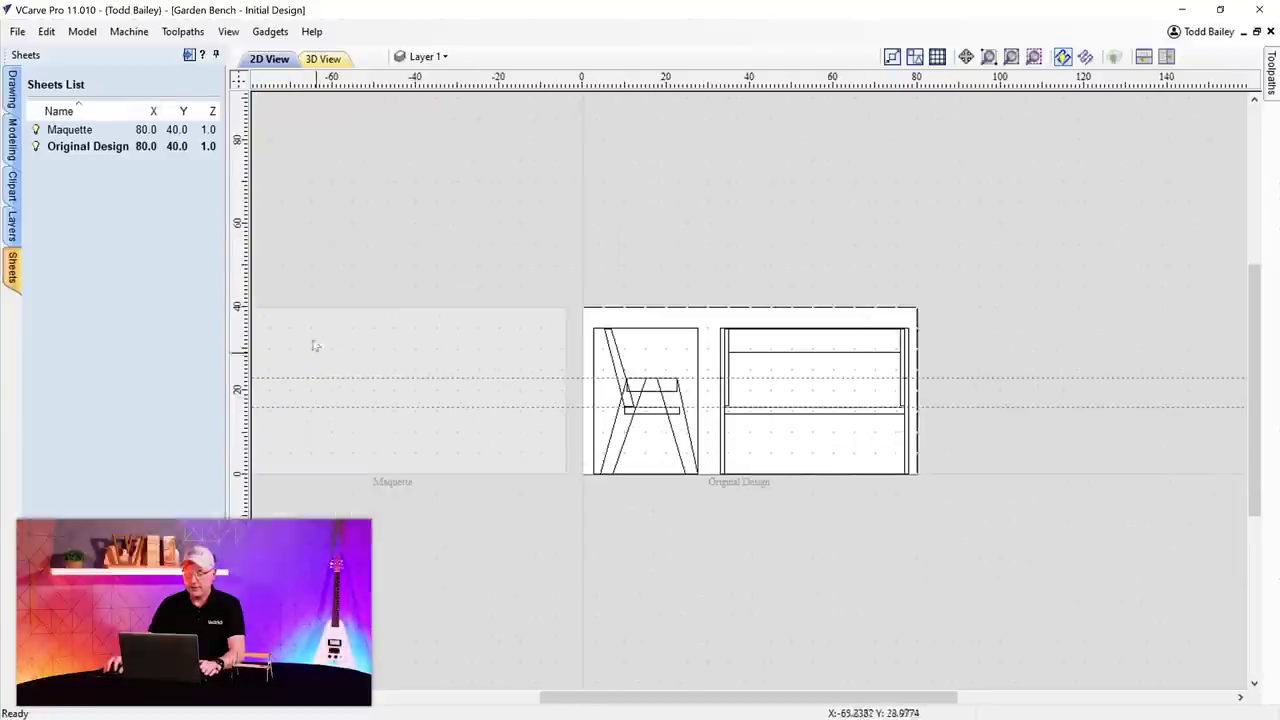
{"action": "left_click_drag", "start_coordinate": [663, 700], "coordinate": [594, 703]}
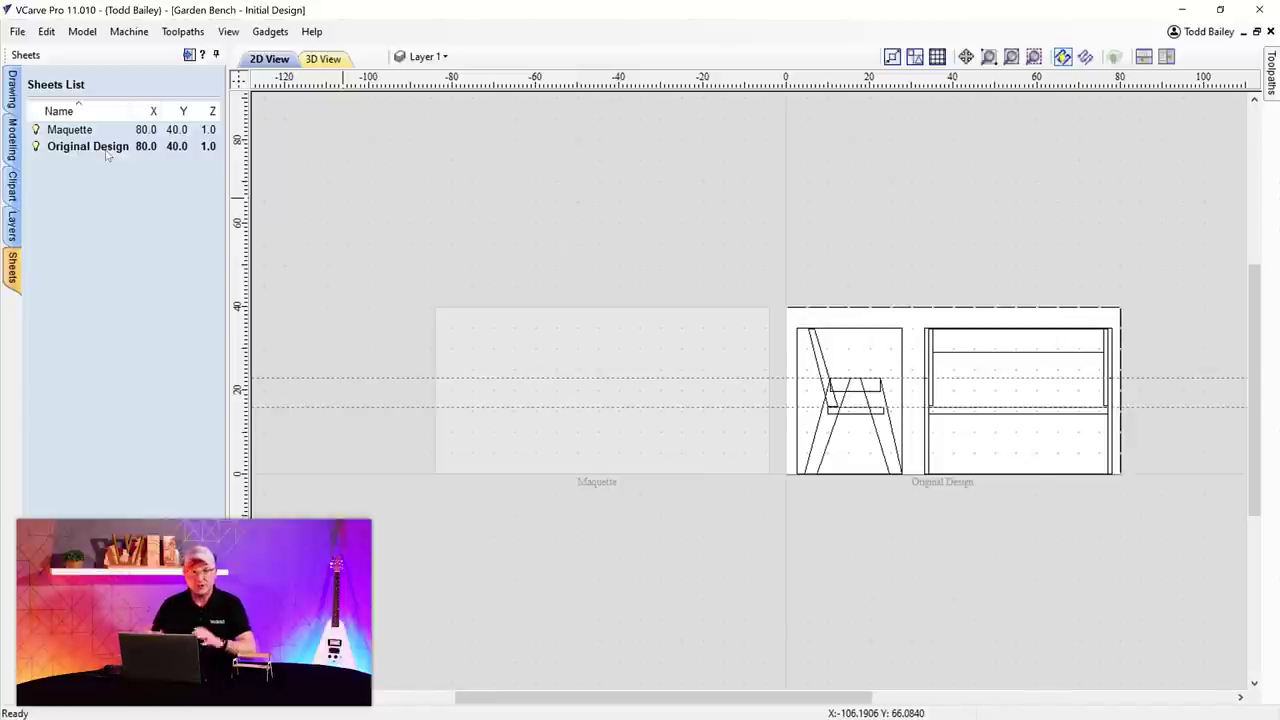
{"action": "left_click", "coordinate": [90, 130]}
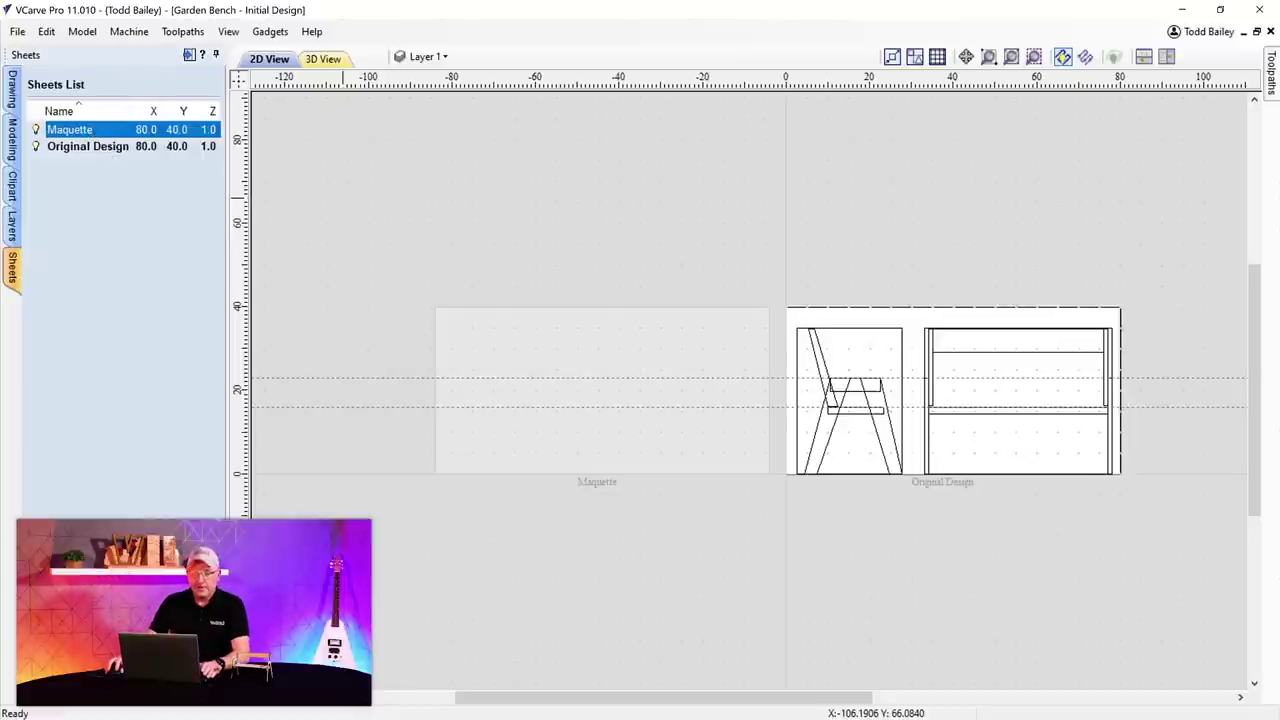
{"action": "double_click", "coordinate": [90, 130]}
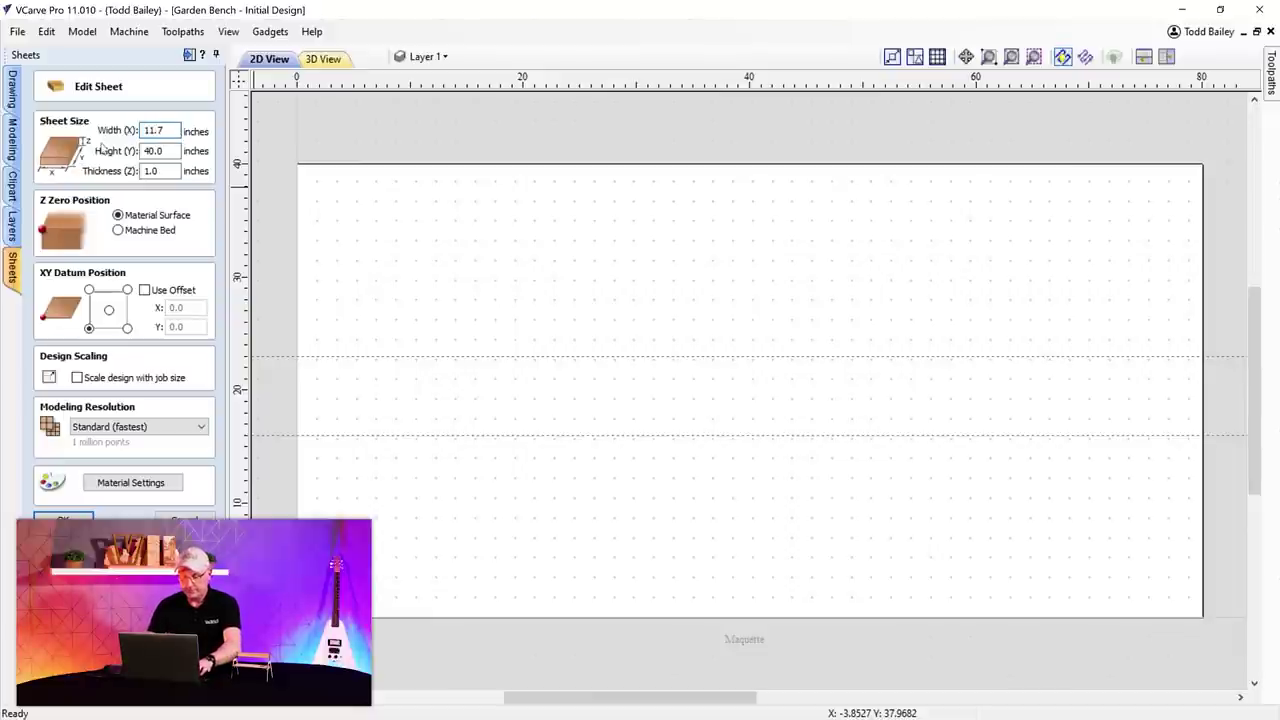
{"action": "key", "text": "Return"}
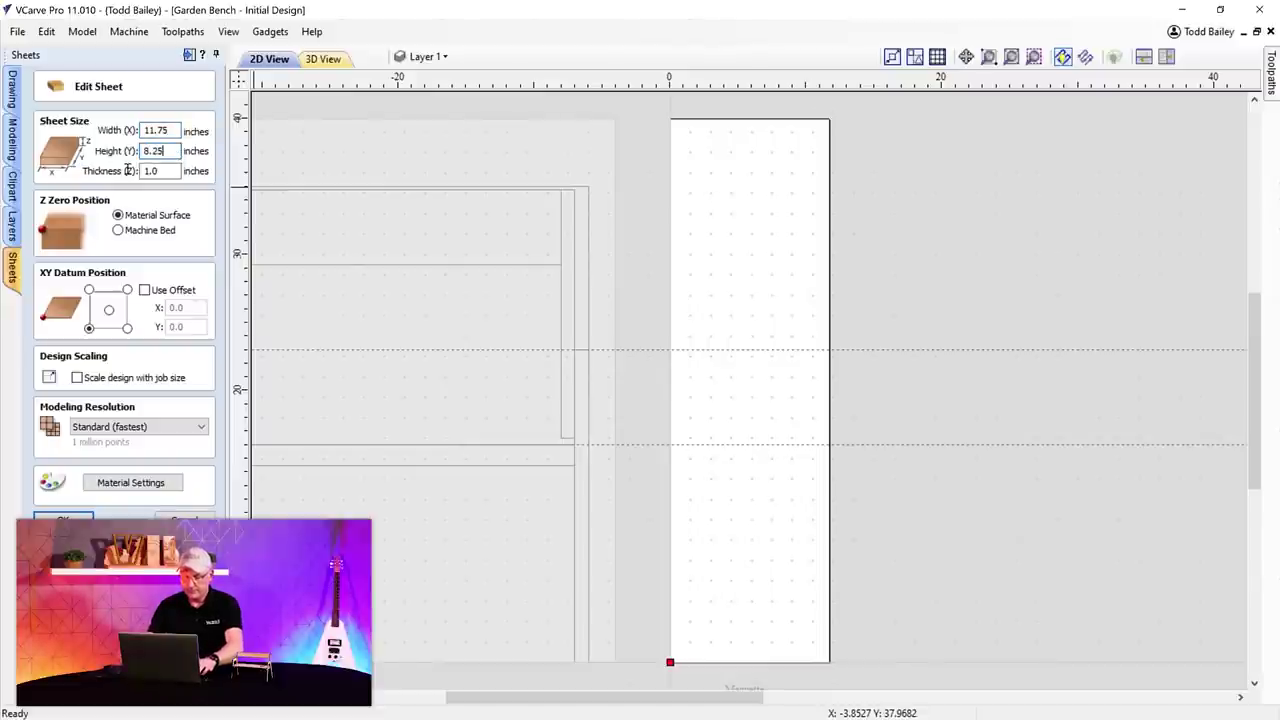
{"action": "key", "text": "Return"}
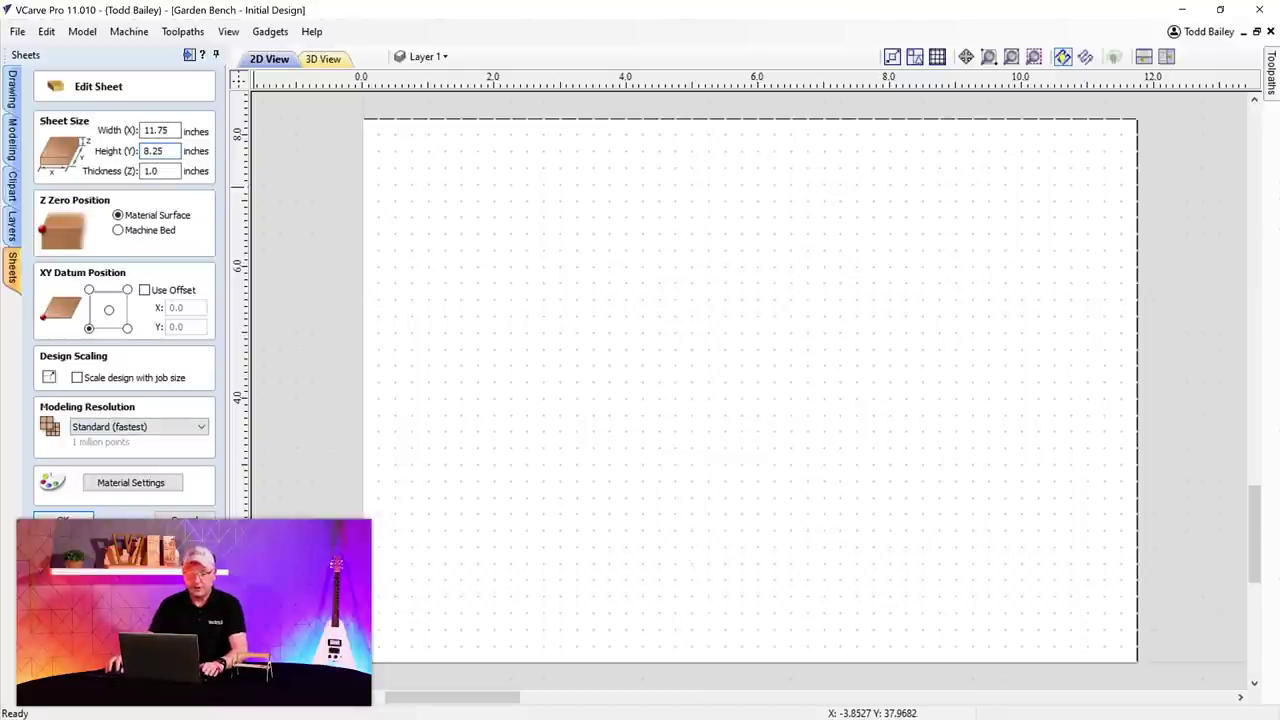
{"action": "key", "text": "Return"}
- Make the Original Design sheet active and show its Original Design layer in place of Layer 1
{"action": "scroll", "coordinate": [500, 342], "scroll_direction": "down", "scroll_amount": 5}
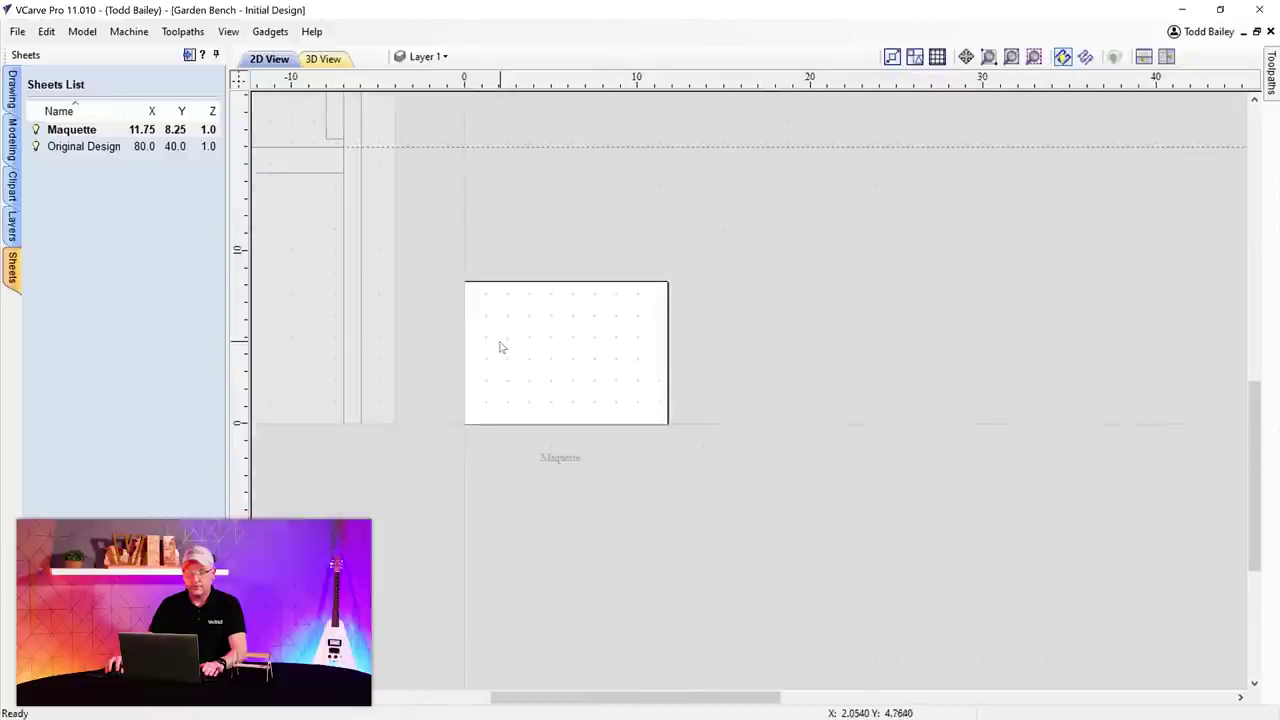
{"action": "scroll", "coordinate": [536, 403], "scroll_direction": "down", "scroll_amount": 1}
{"action": "left_click_drag", "start_coordinate": [700, 700], "coordinate": [602, 708]}
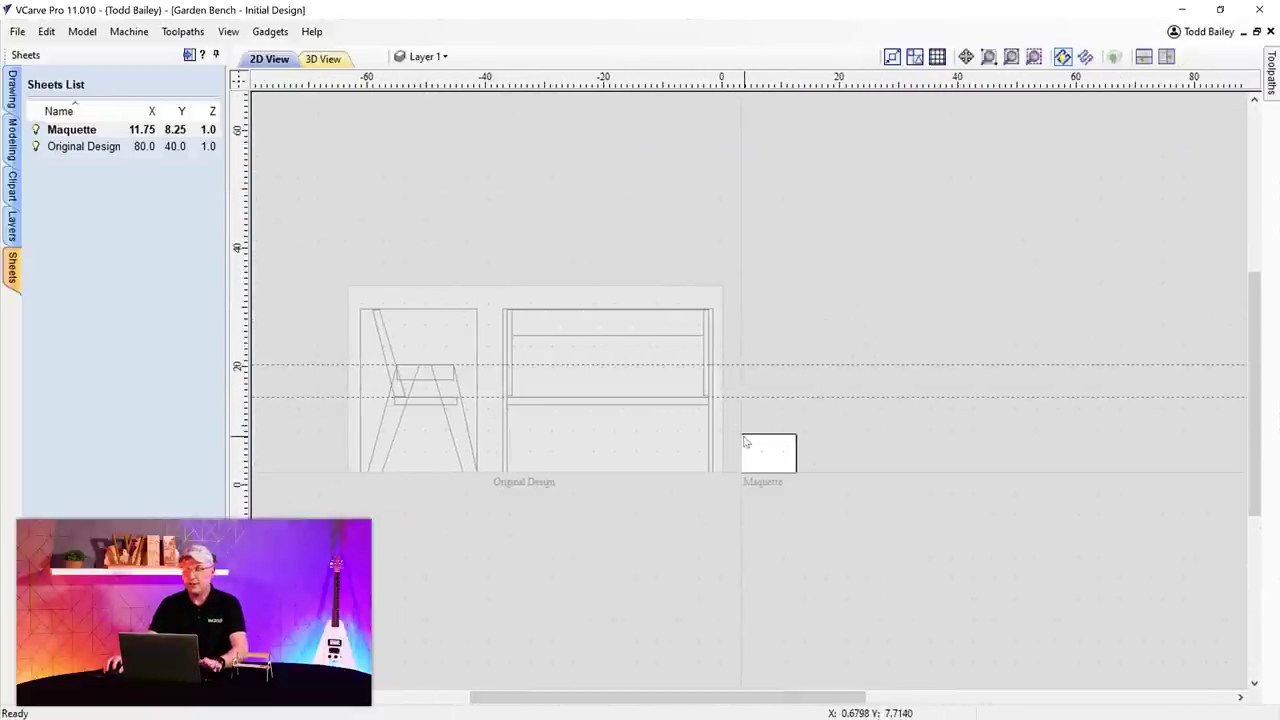
{"action": "scroll", "coordinate": [749, 443], "scroll_direction": "up", "scroll_amount": 2}
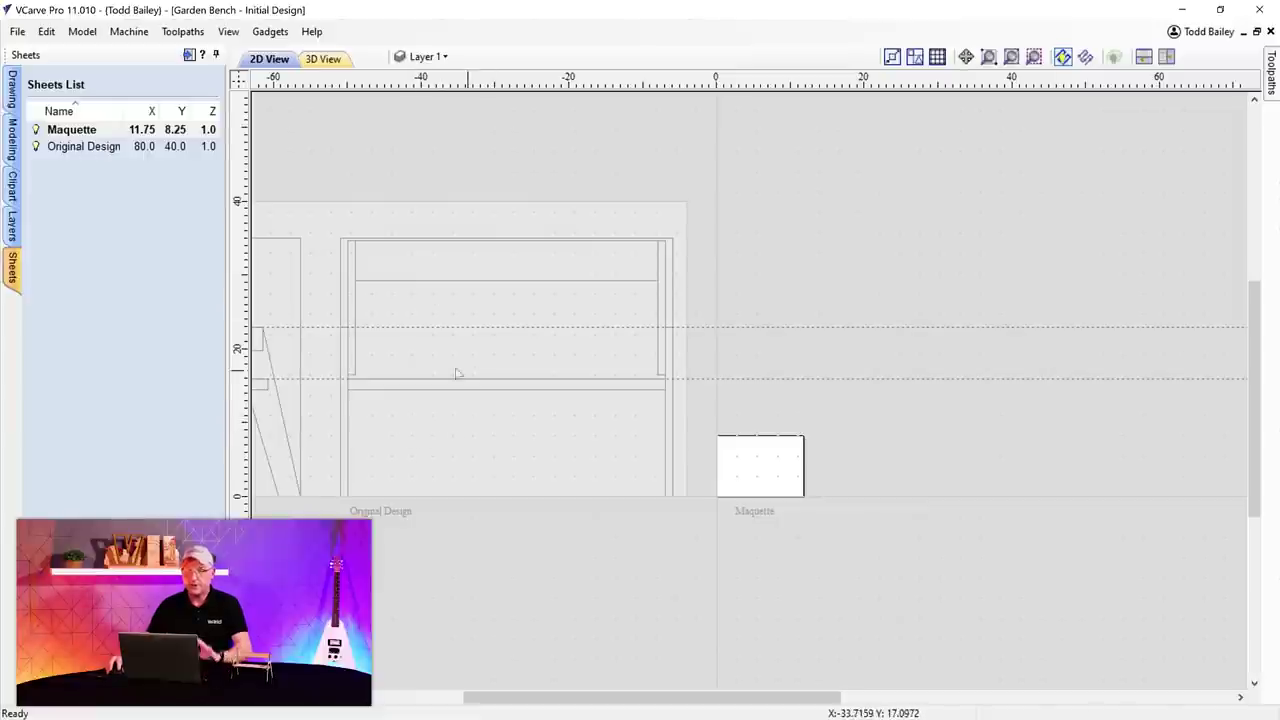
{"action": "left_click", "coordinate": [478, 418]}
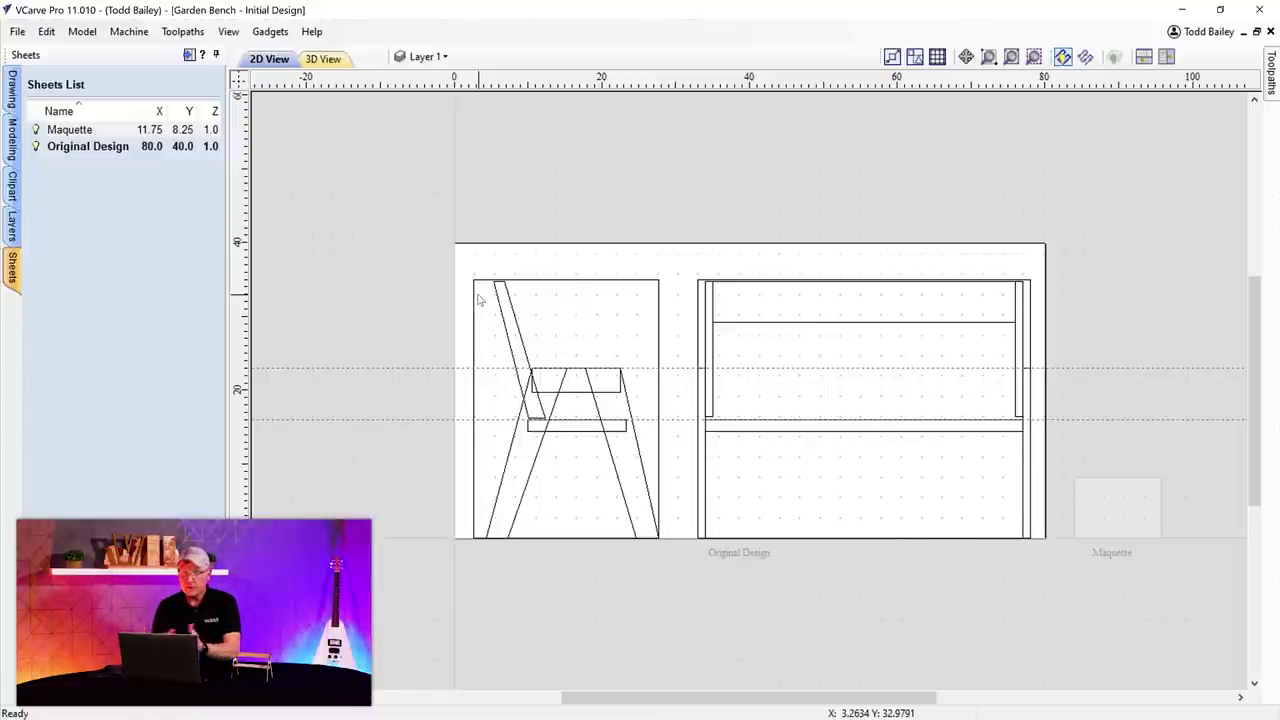
{"action": "left_click", "coordinate": [427, 57]}
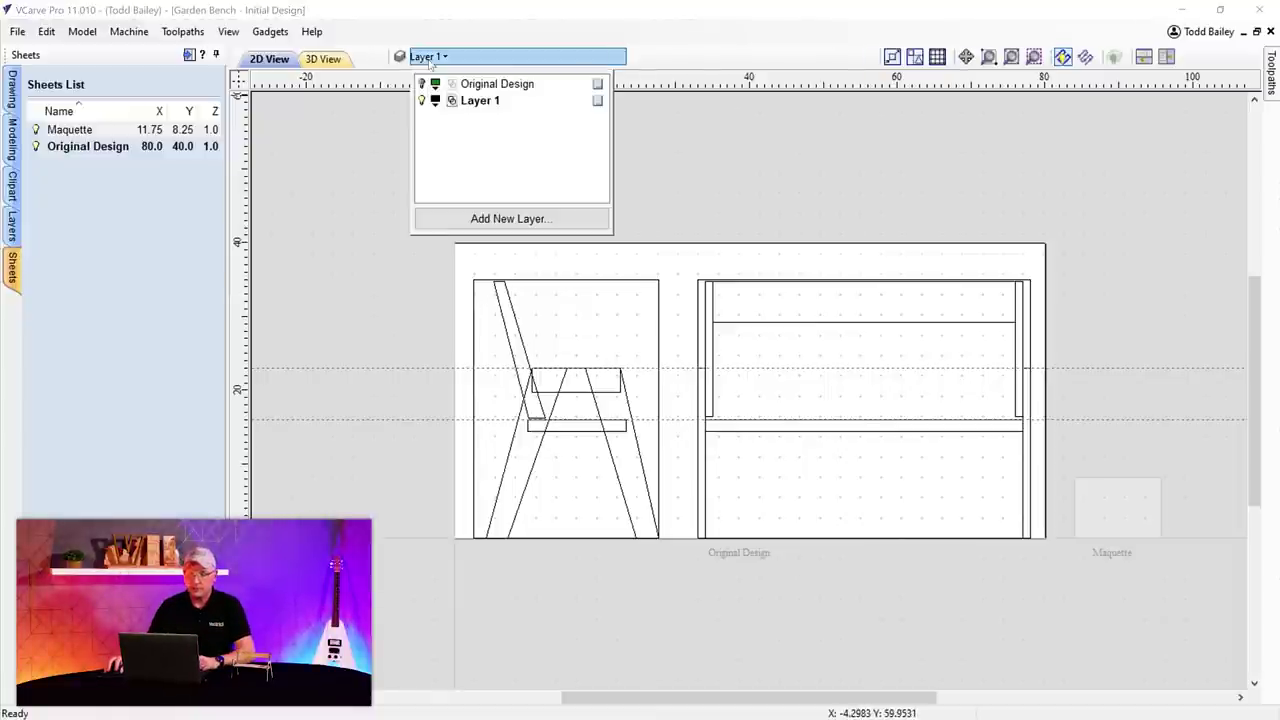
{"action": "left_click", "coordinate": [421, 101]}
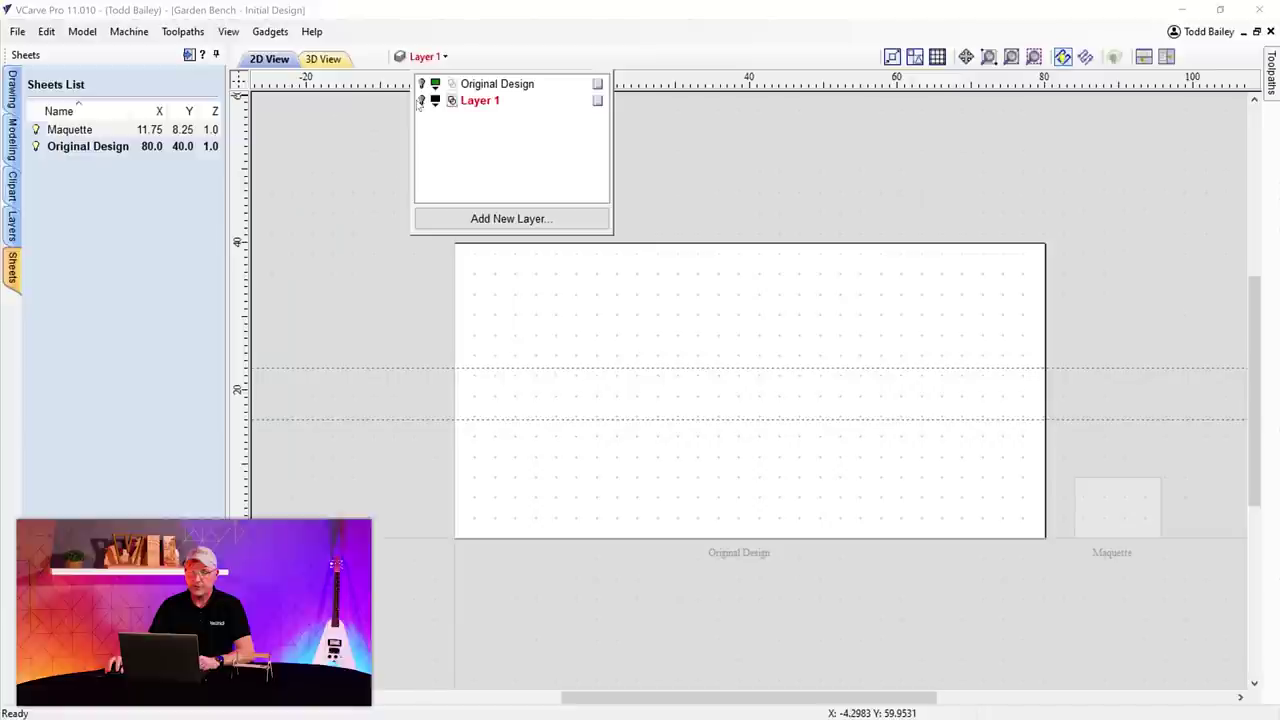
{"action": "left_click", "coordinate": [421, 84]}
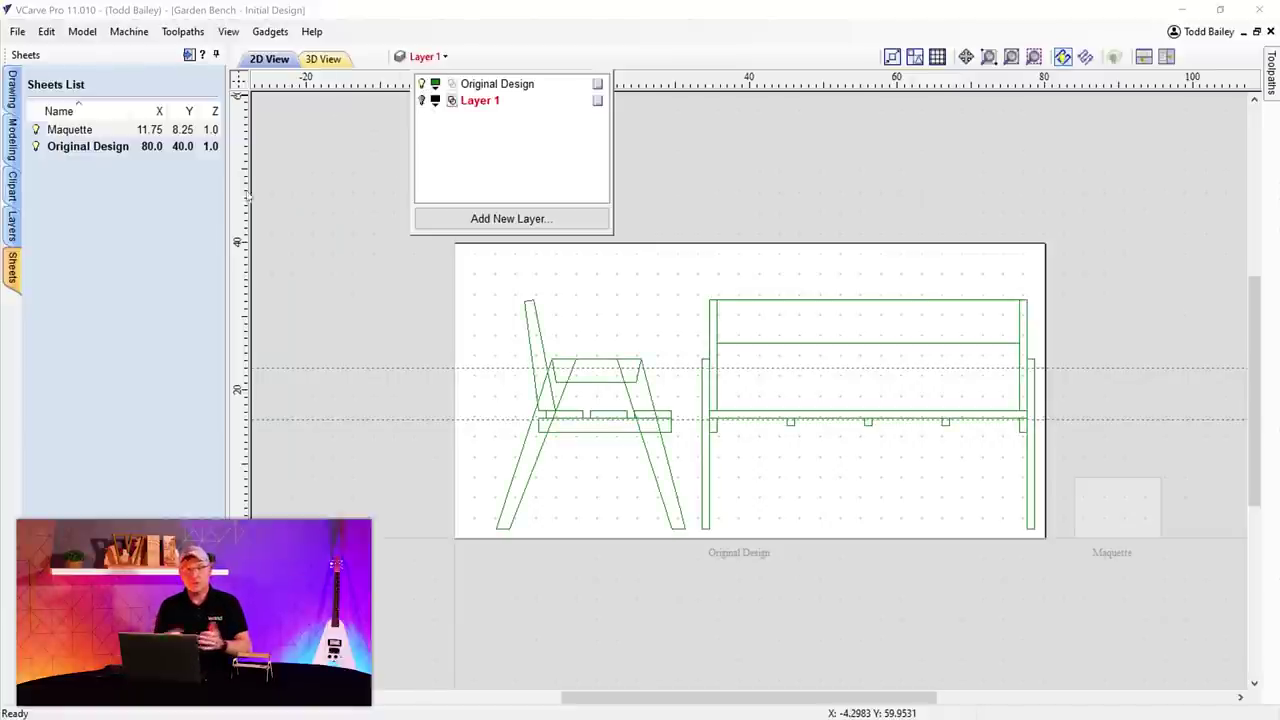
- Copy all the green side and front view vectors of the bench to the Maquette sheet
{"action": "scroll", "coordinate": [894, 394], "scroll_direction": "up", "scroll_amount": 1}
{"action": "scroll", "coordinate": [895, 475], "scroll_direction": "up", "scroll_amount": 1}
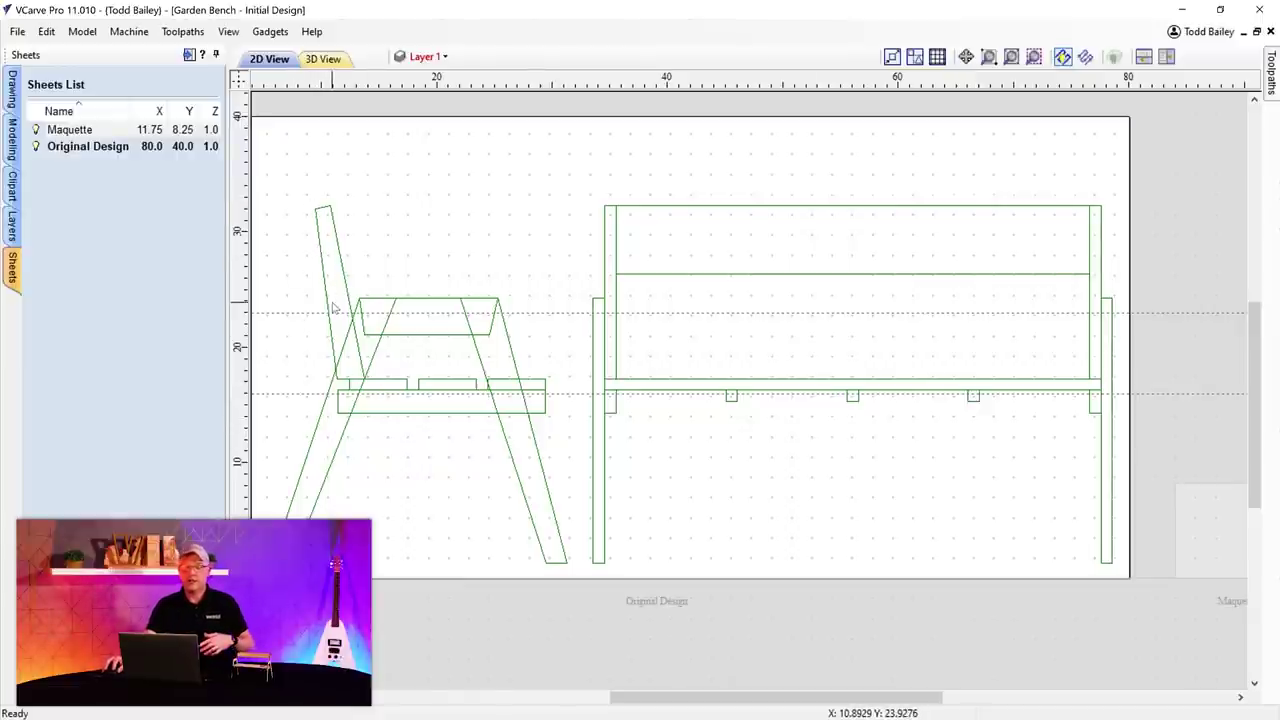
{"action": "scroll", "coordinate": [336, 296], "scroll_direction": "down", "scroll_amount": 3}
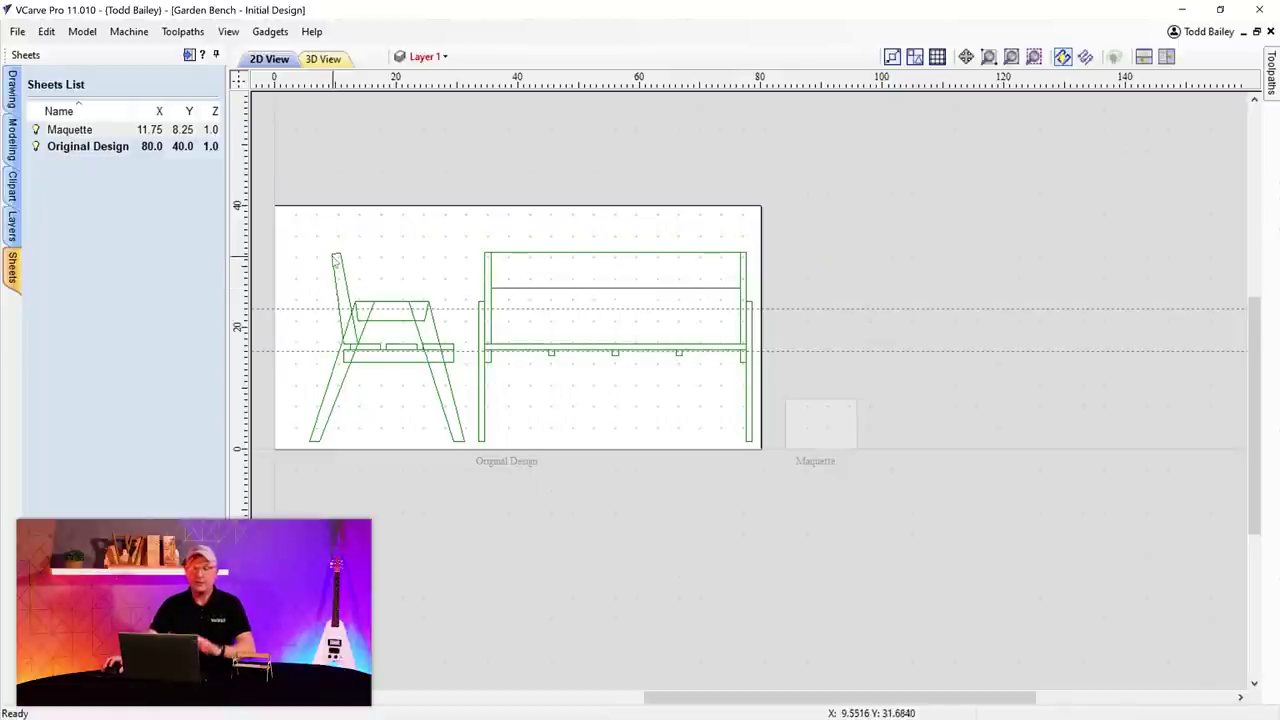
{"action": "left_click_drag", "start_coordinate": [264, 234], "coordinate": [770, 451]}
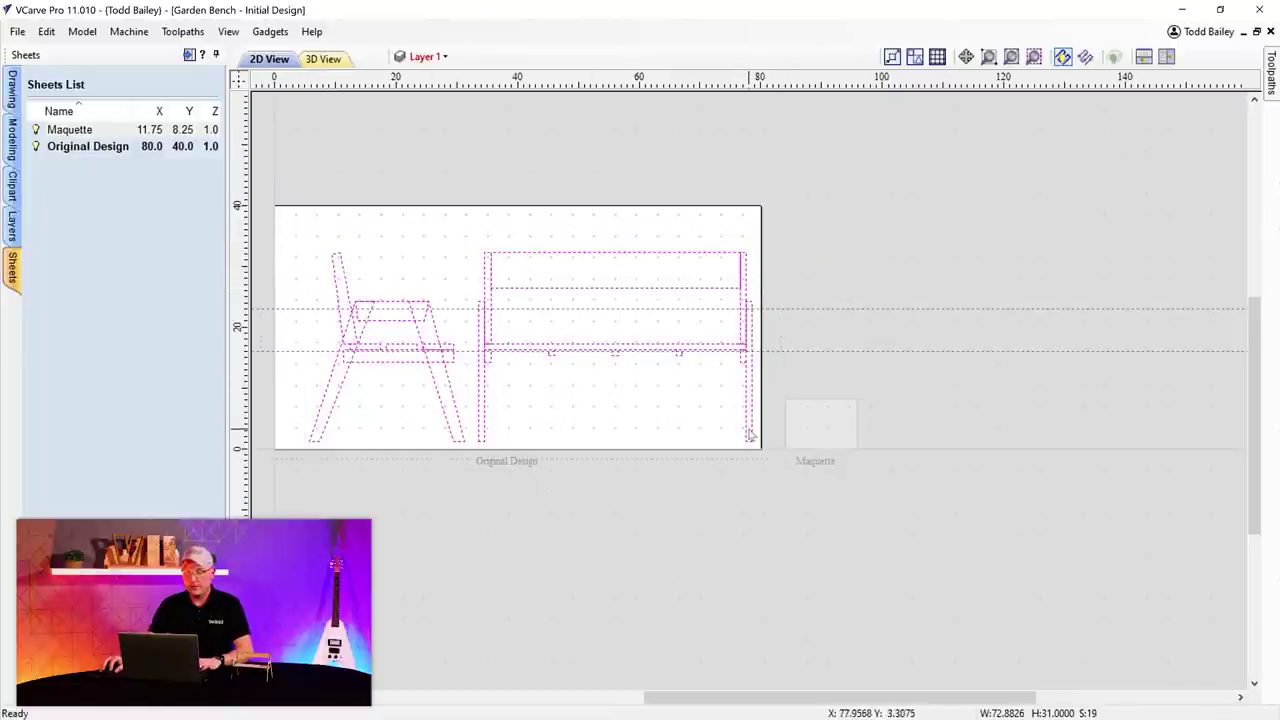
{"action": "right_click", "coordinate": [749, 432]}
{"action": "mouse_move", "coordinate": [865, 708]}
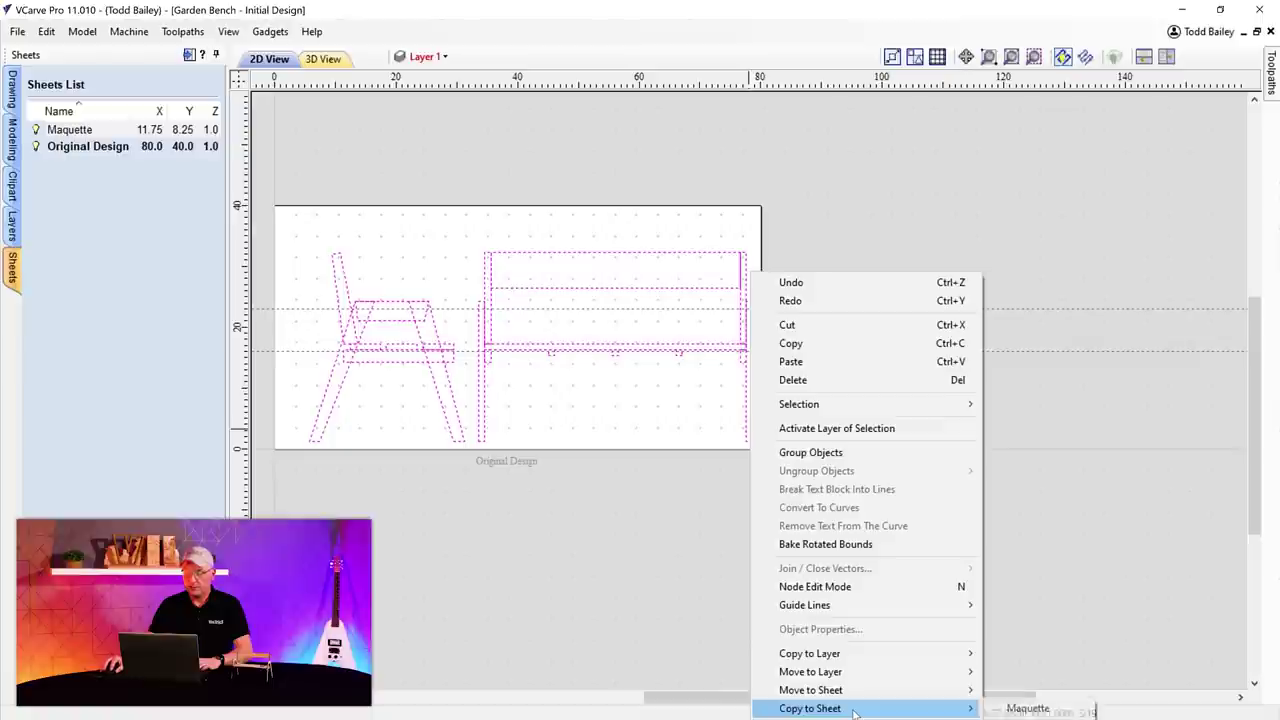
{"action": "left_click", "coordinate": [1028, 708]}
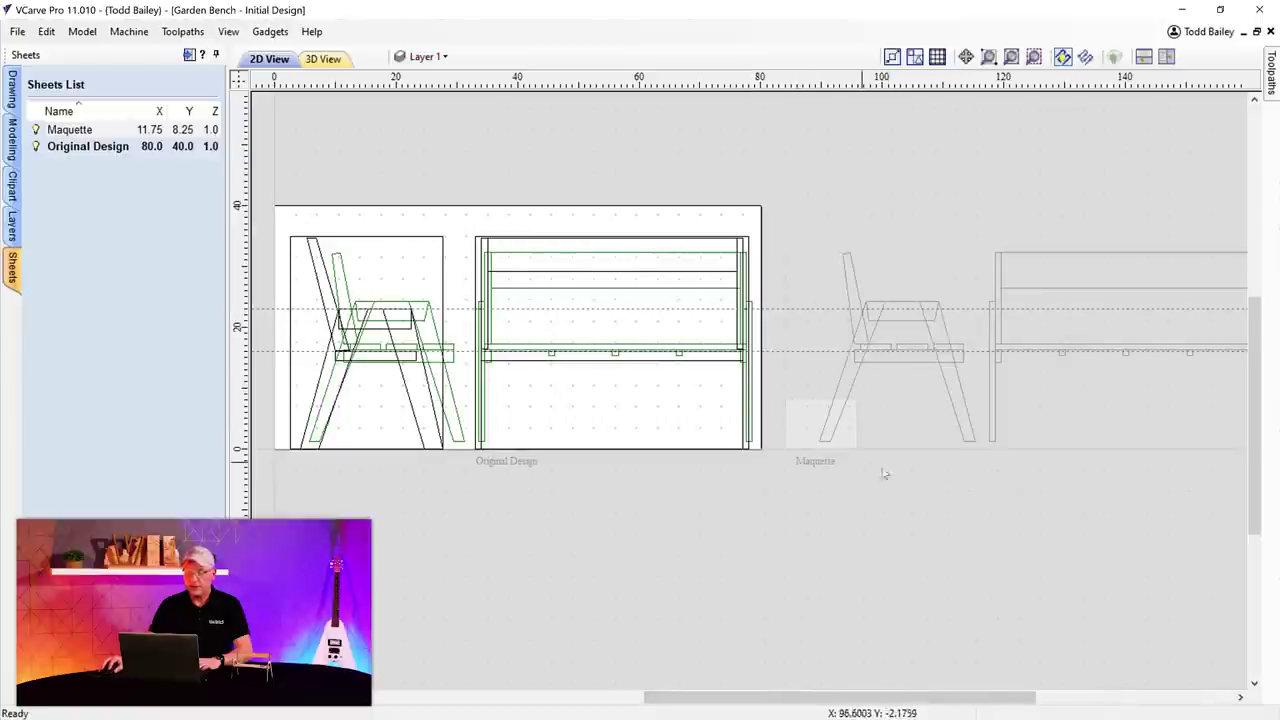
- Hide Layer 1 again and make the Original Design layer the active layer
{"action": "scroll", "coordinate": [881, 441], "scroll_direction": "up", "scroll_amount": 2}
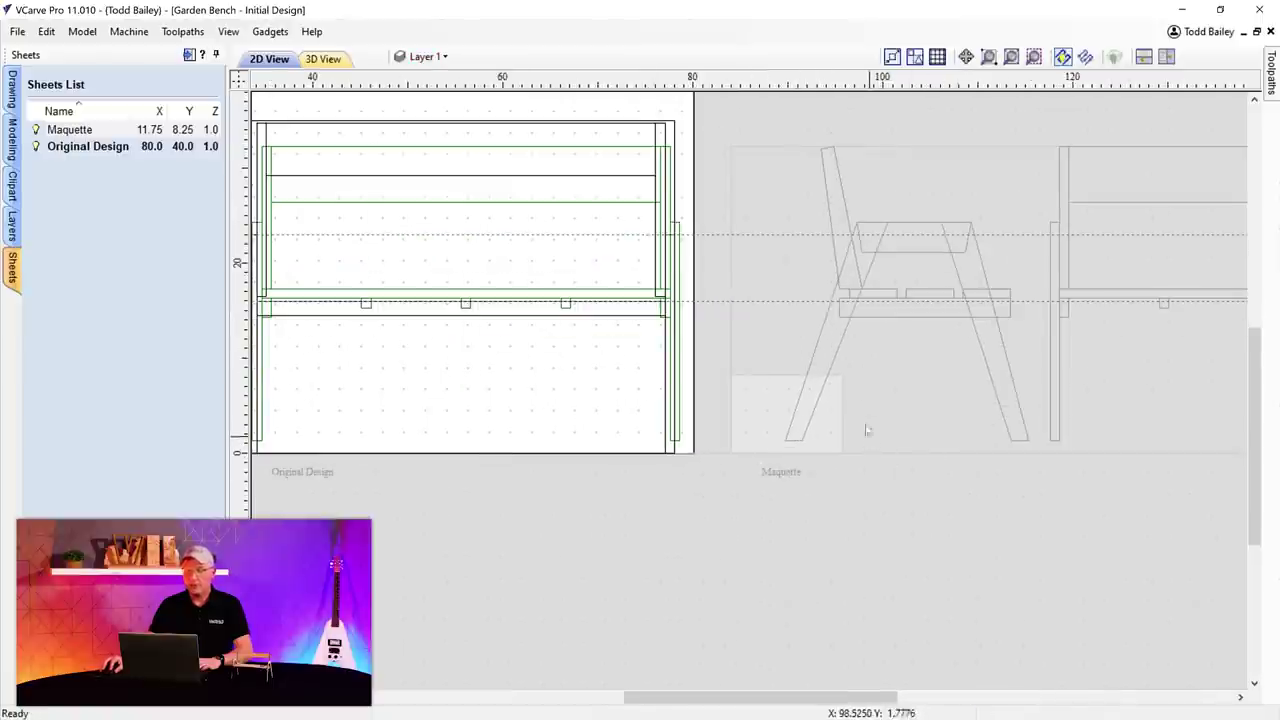
{"action": "scroll", "coordinate": [860, 370], "scroll_direction": "down", "scroll_amount": 2}
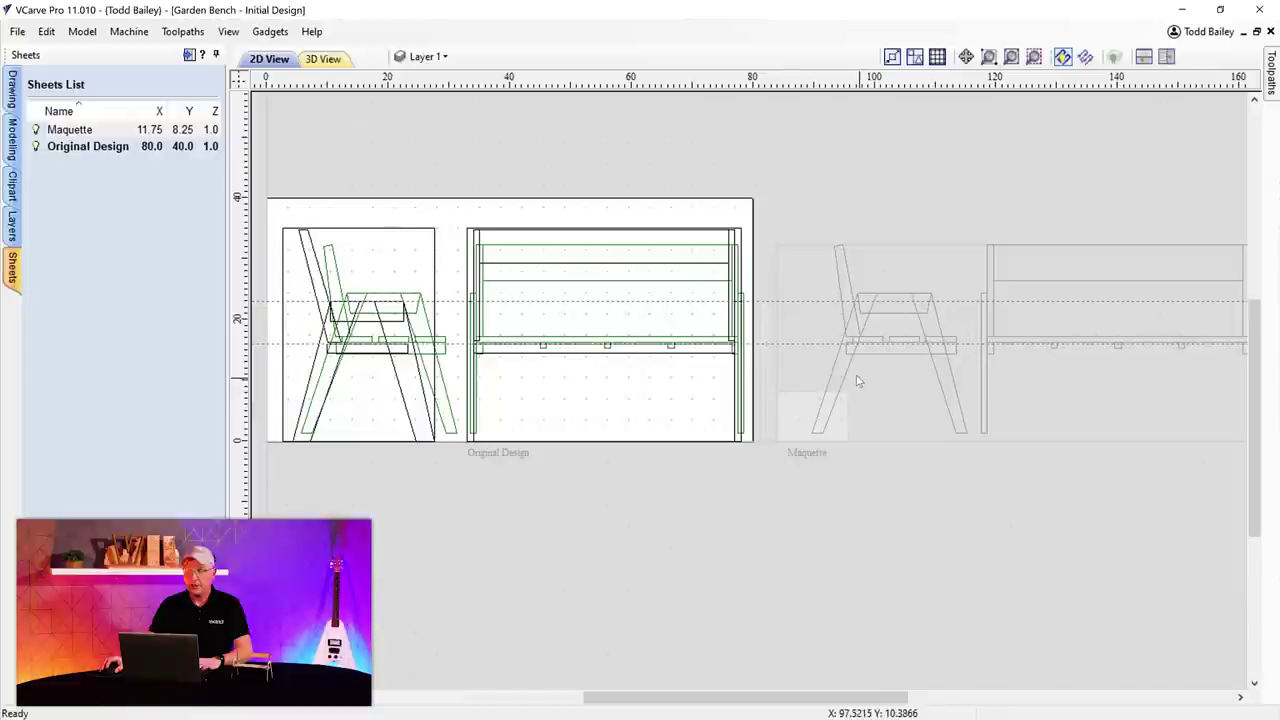
{"action": "left_click", "coordinate": [428, 58]}
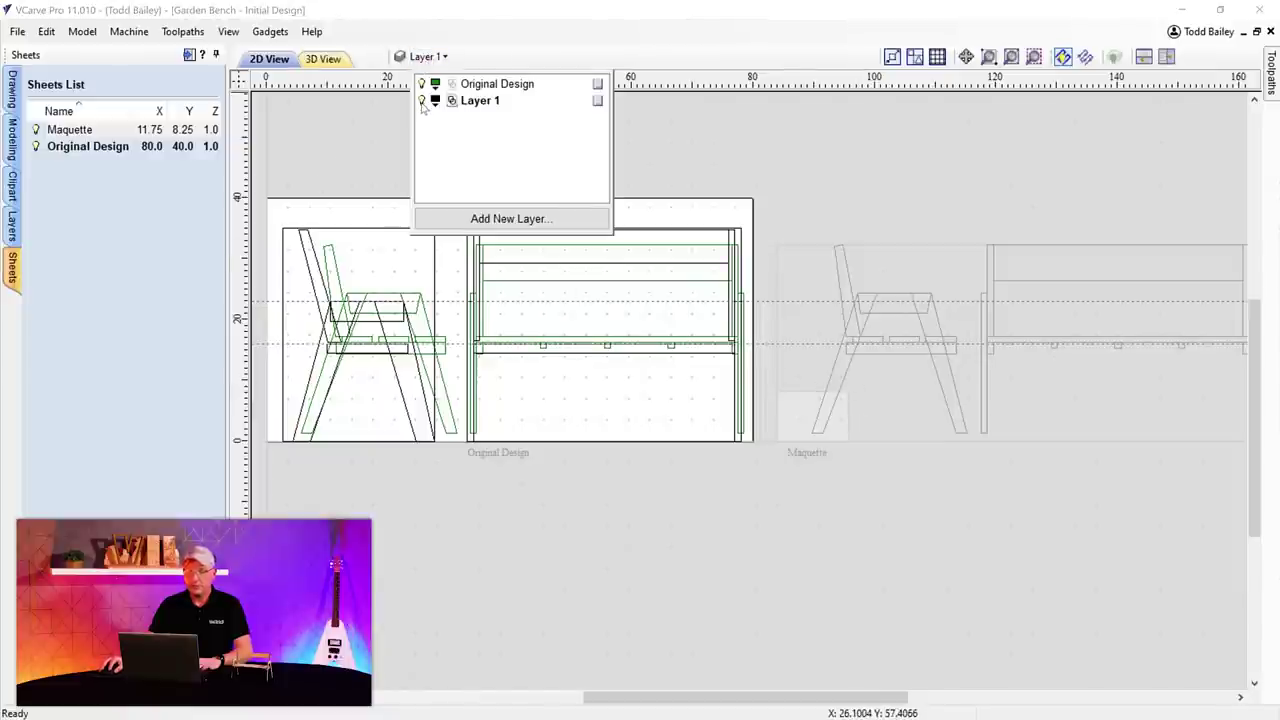
{"action": "left_click", "coordinate": [421, 102]}
{"action": "left_click", "coordinate": [476, 85]}
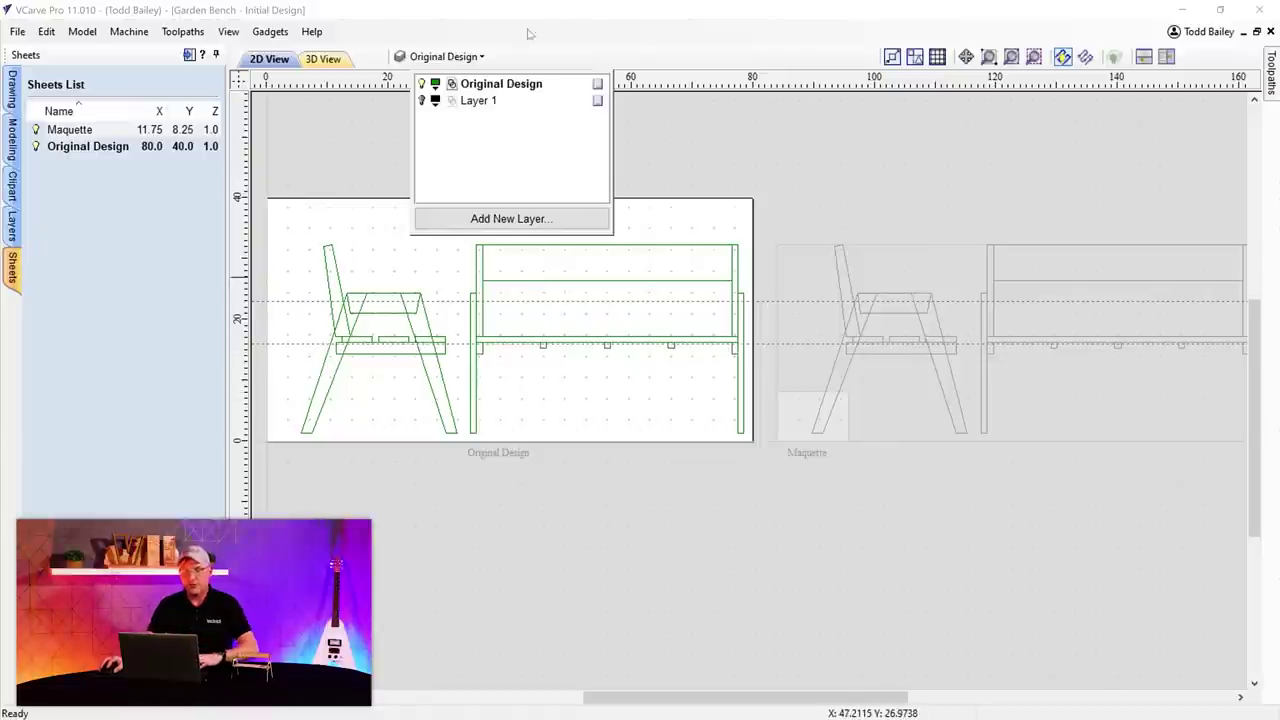
{"action": "left_click", "coordinate": [806, 171]}
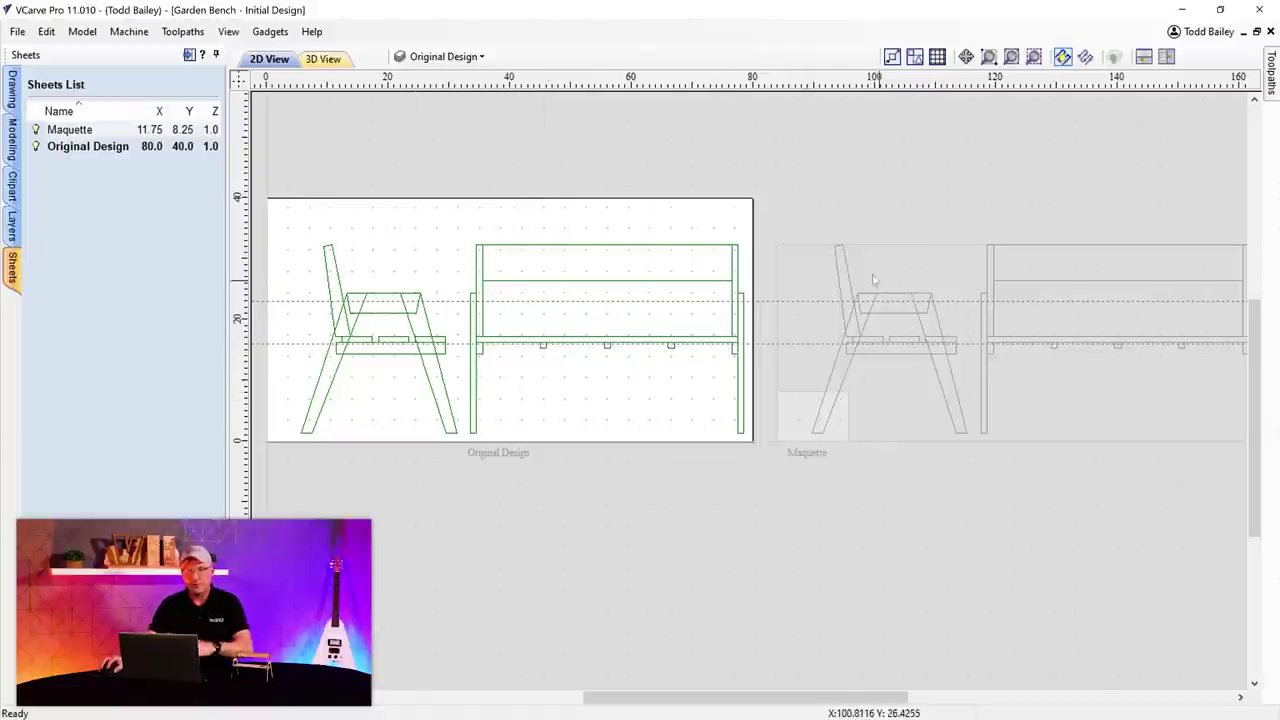
- On the Maquette sheet, scale the whole copied bench drawing to 15% with X and Y linked
{"action": "left_click", "coordinate": [820, 432]}
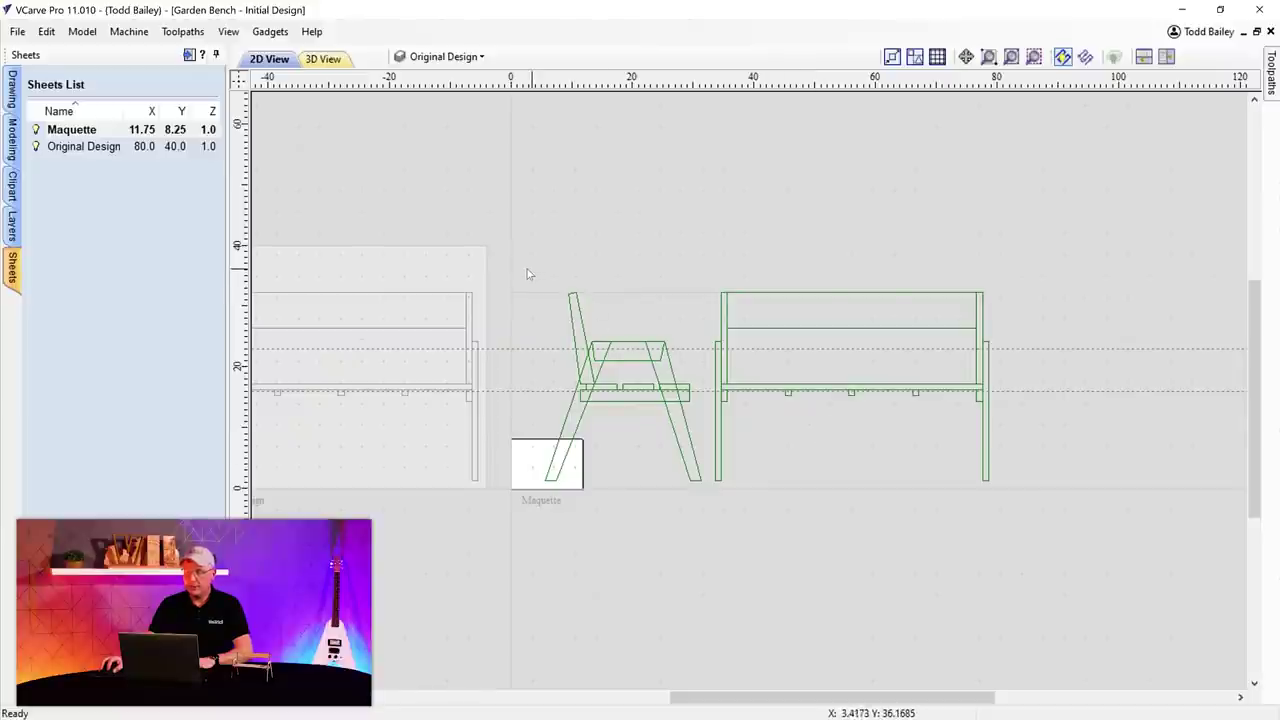
{"action": "left_click_drag", "start_coordinate": [520, 275], "coordinate": [1072, 521]}
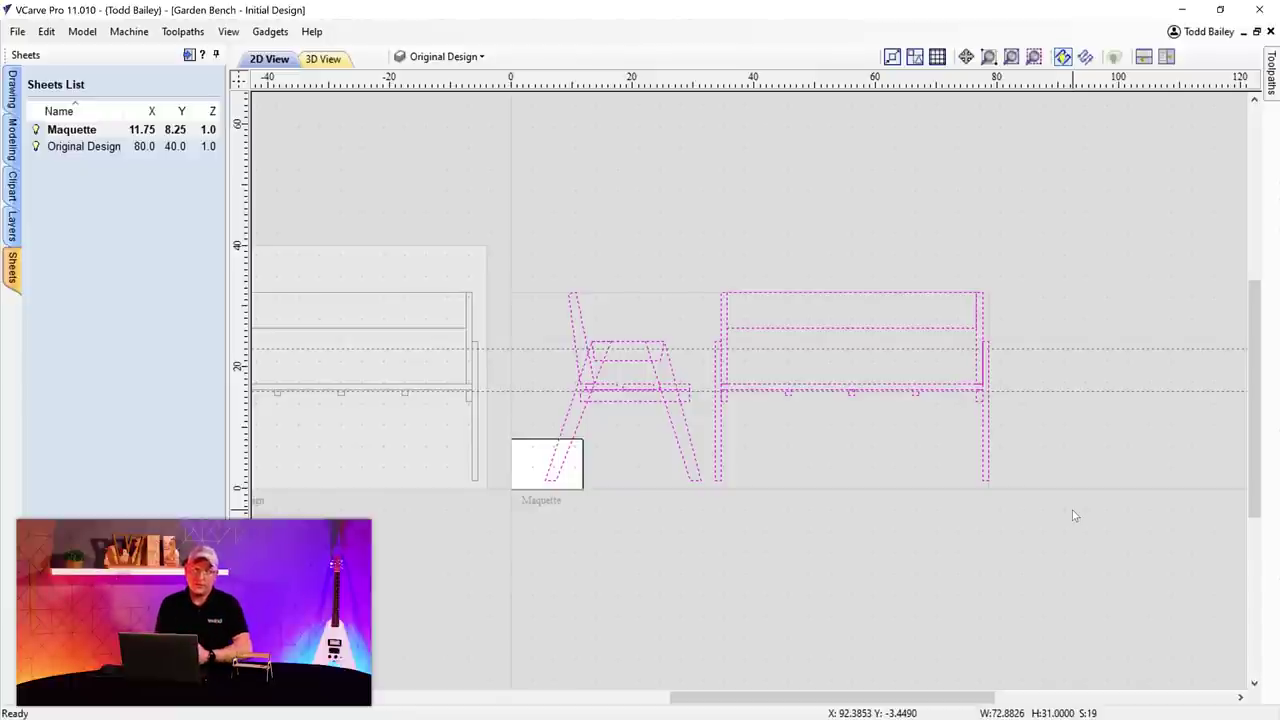
{"action": "key", "text": "F10"}
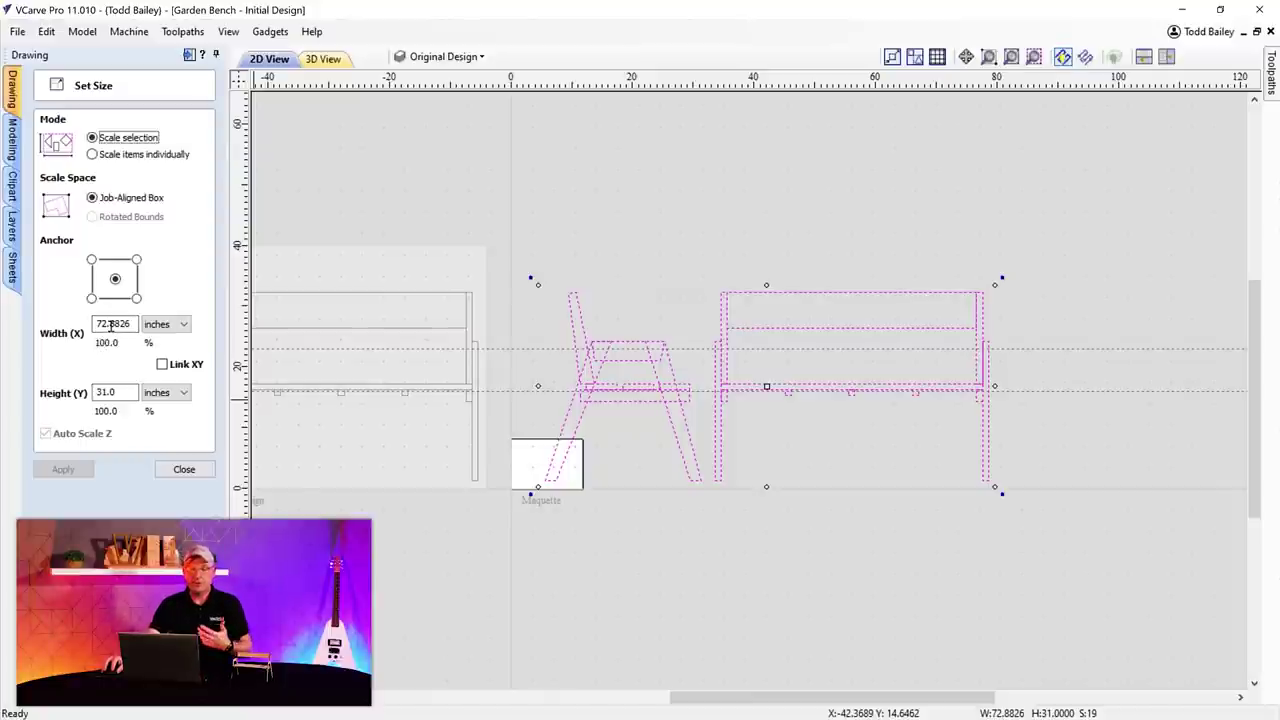
{"action": "left_click", "coordinate": [166, 324]}
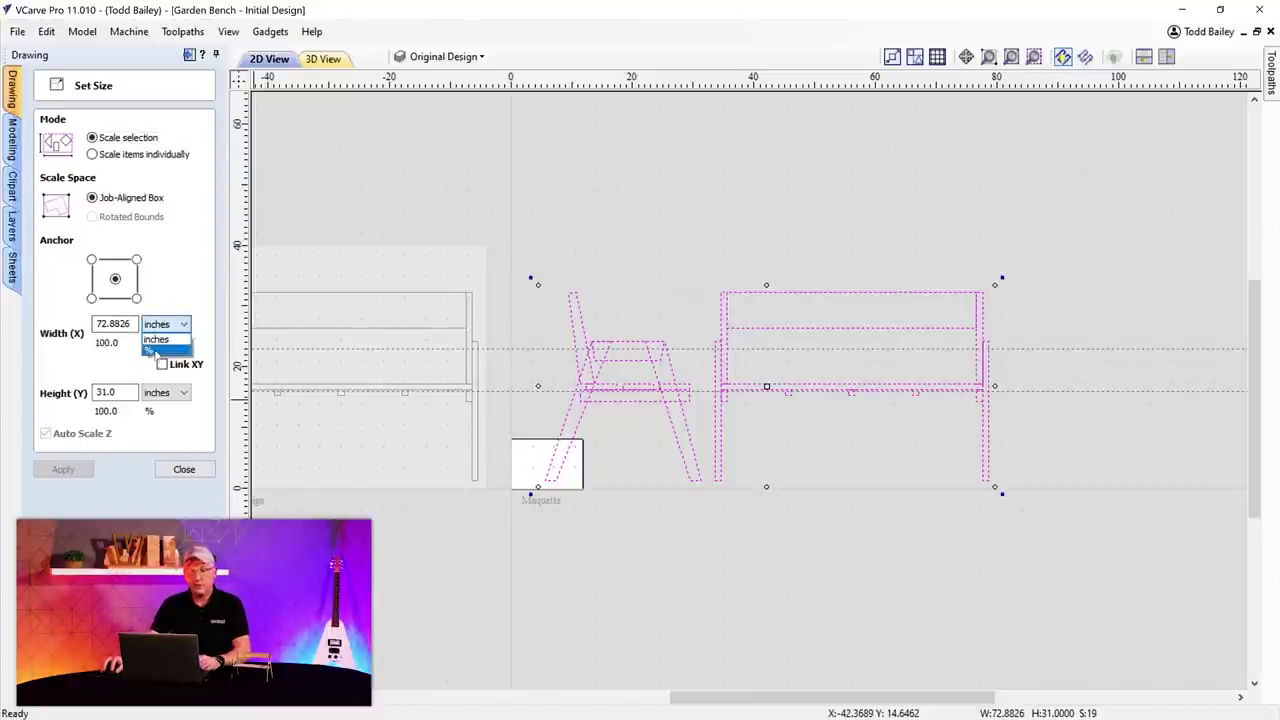
{"action": "left_click", "coordinate": [152, 350]}
{"action": "left_click_drag", "start_coordinate": [128, 323], "coordinate": [76, 333]}
{"action": "type", "text": "15"}
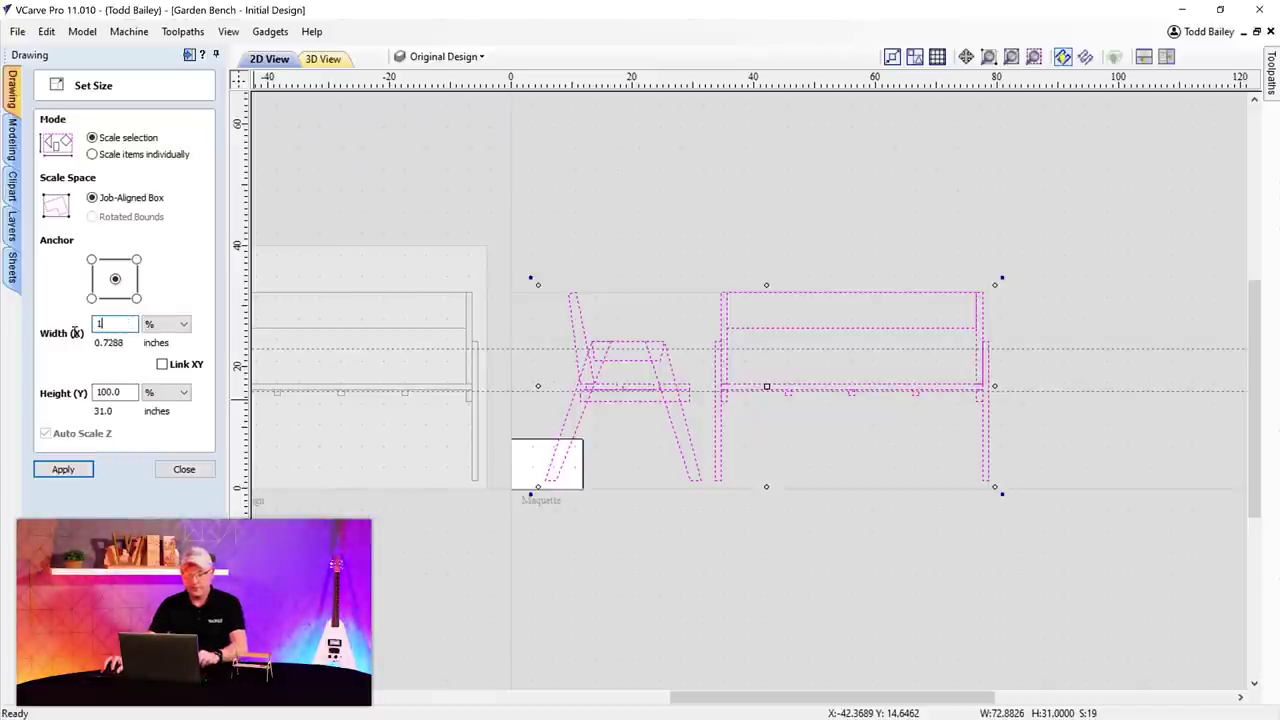
{"action": "left_click", "coordinate": [163, 364]}
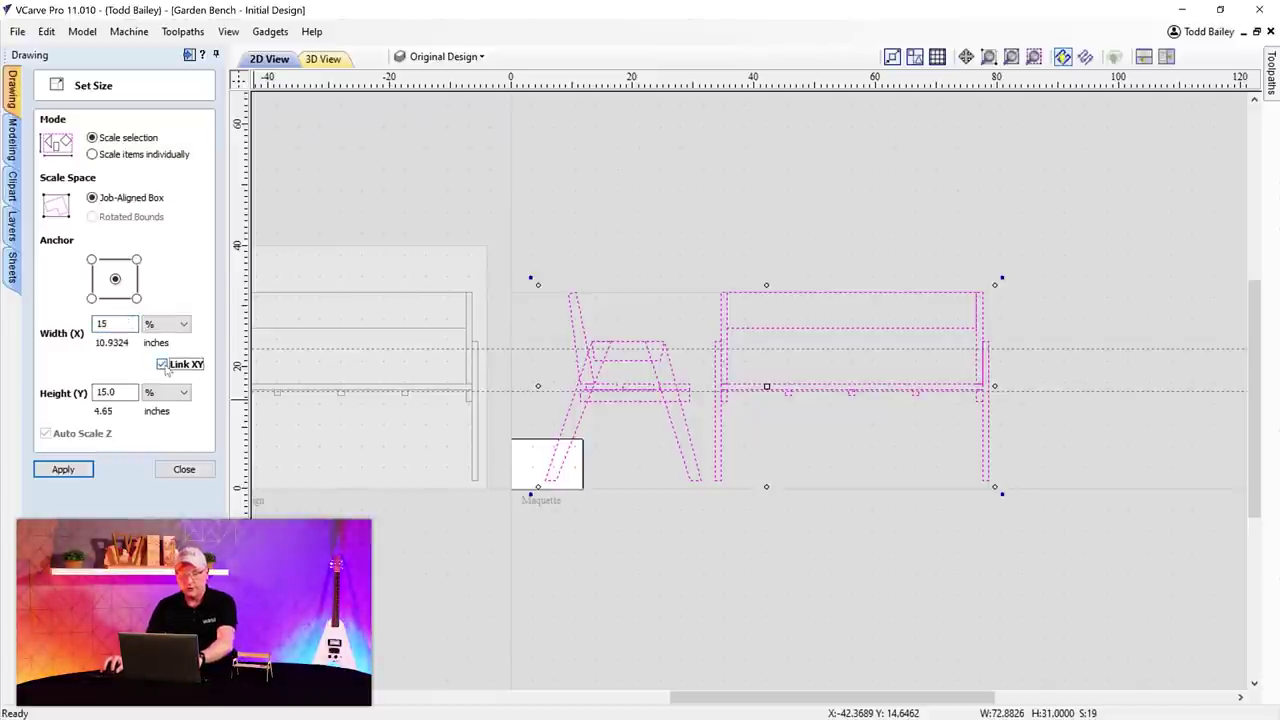
{"action": "left_click", "coordinate": [88, 467]}
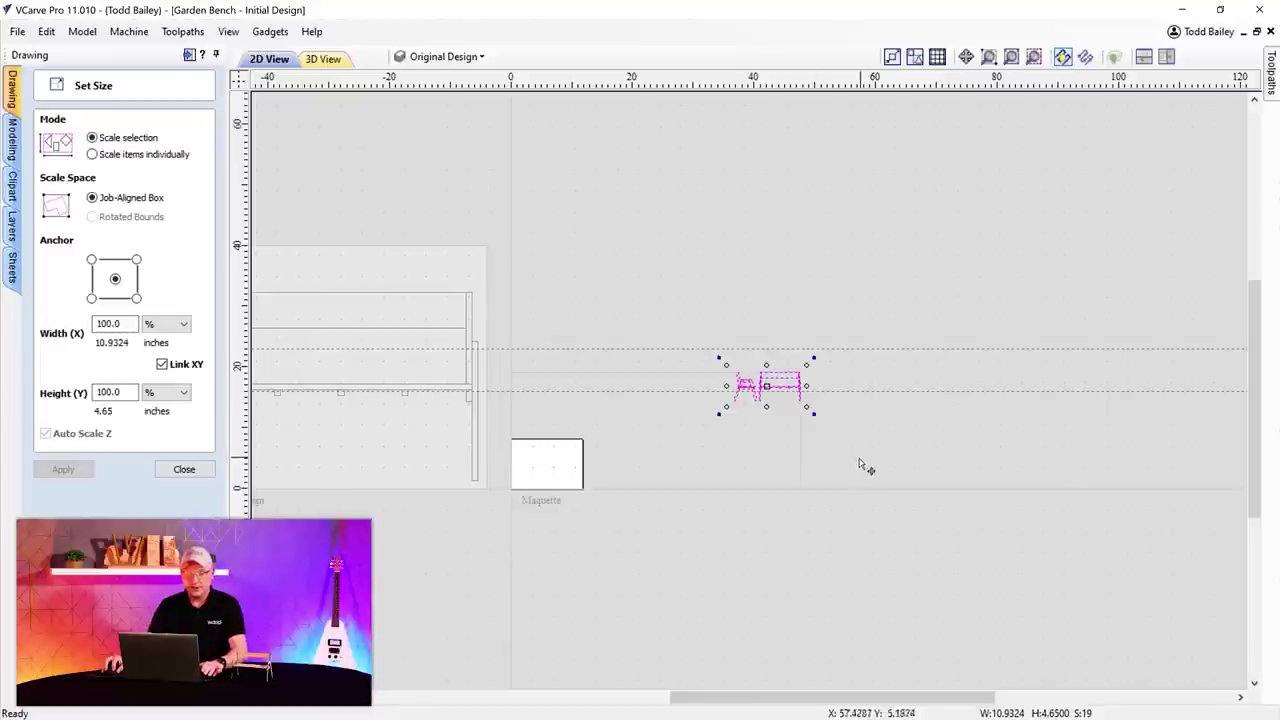
- Move the scaled bench drawing inside the Maquette sheet's boundary and deselect it
{"action": "mouse_move", "coordinate": [789, 413]}
{"action": "left_mouse_down"}
{"action": "mouse_move", "coordinate": [640, 472]}
{"action": "mouse_move", "coordinate": [548, 463]}
{"action": "left_mouse_up"}
{"action": "left_click", "coordinate": [195, 469]}
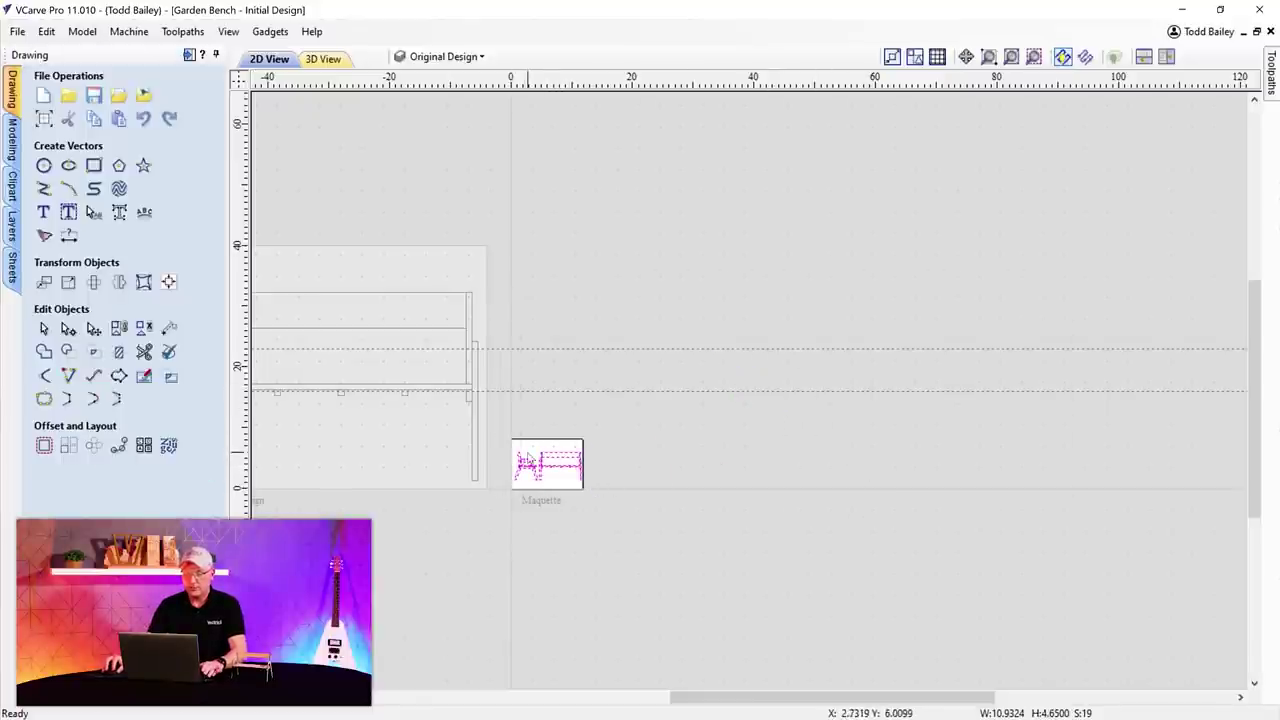
{"action": "scroll", "coordinate": [566, 487], "scroll_direction": "up", "scroll_amount": 6}
{"action": "left_click", "coordinate": [449, 477]}
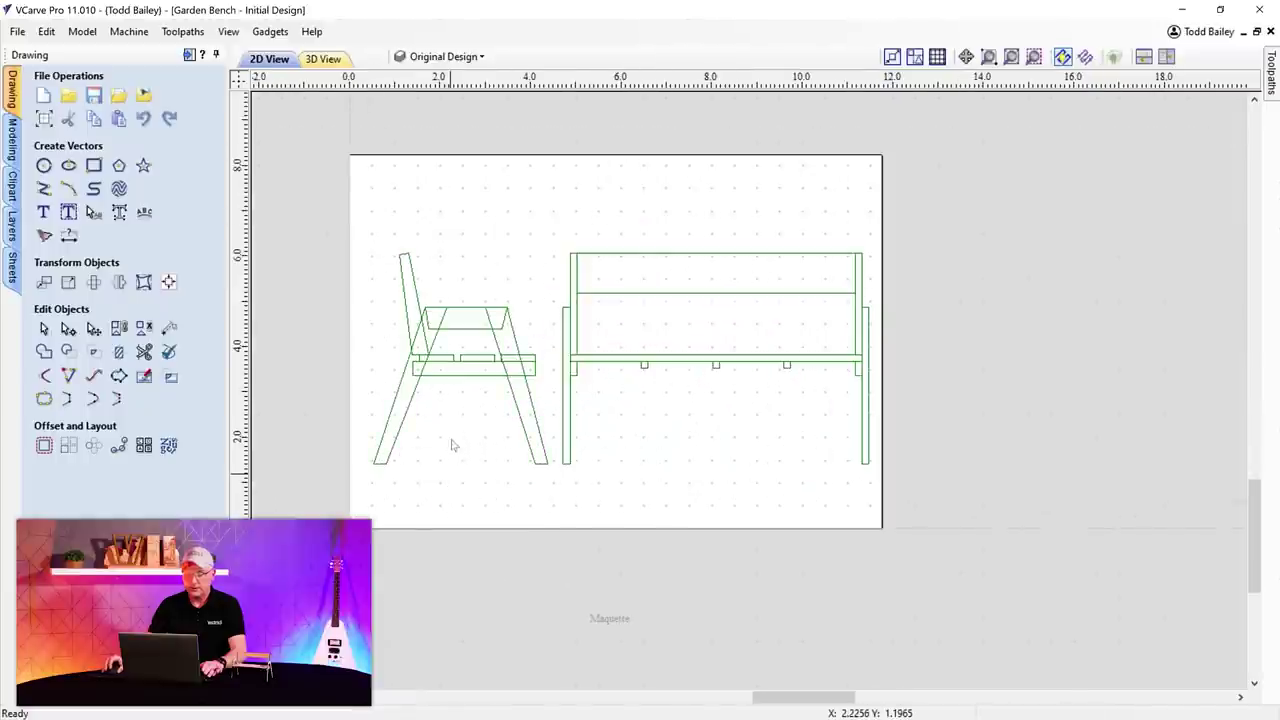
- Center the whole scaled bench drawing on the Maquette sheet and deselect it
{"action": "left_click_drag", "start_coordinate": [323, 221], "coordinate": [1131, 540]}
{"action": "key", "text": "F9"}
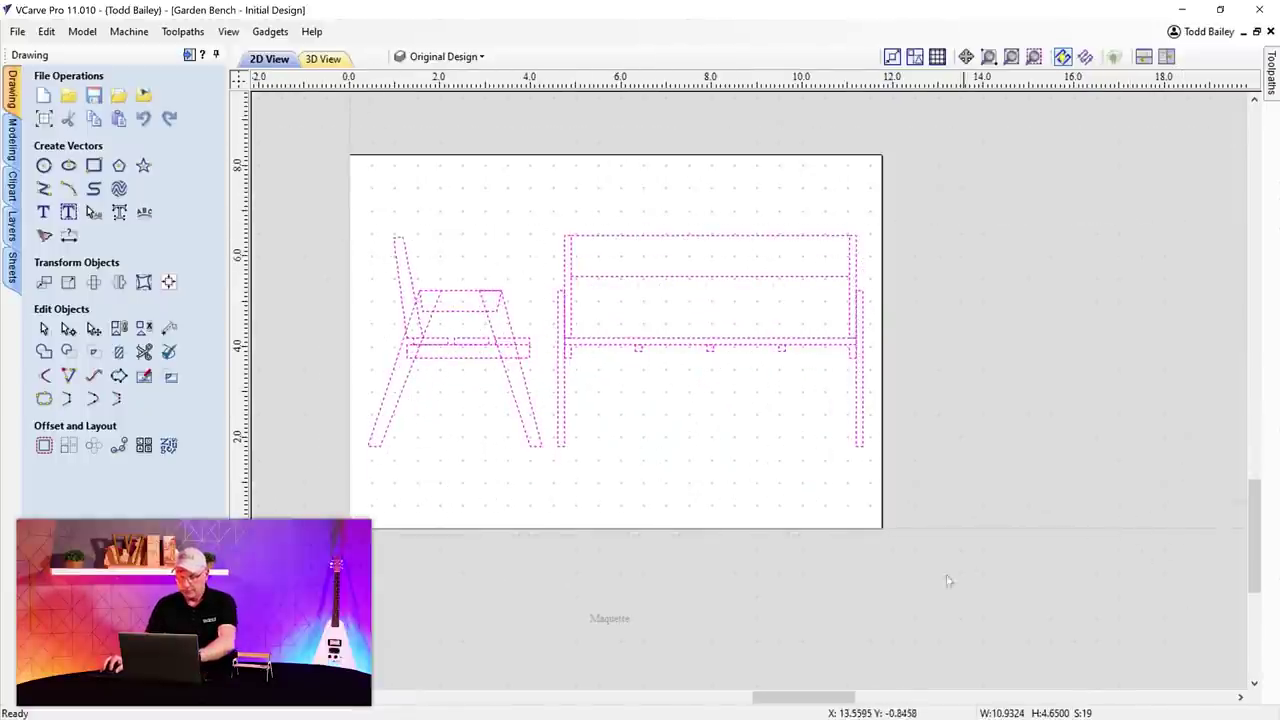
{"action": "left_click", "coordinate": [744, 497]}
{"action": "scroll", "coordinate": [650, 452], "scroll_direction": "down", "scroll_amount": 5}
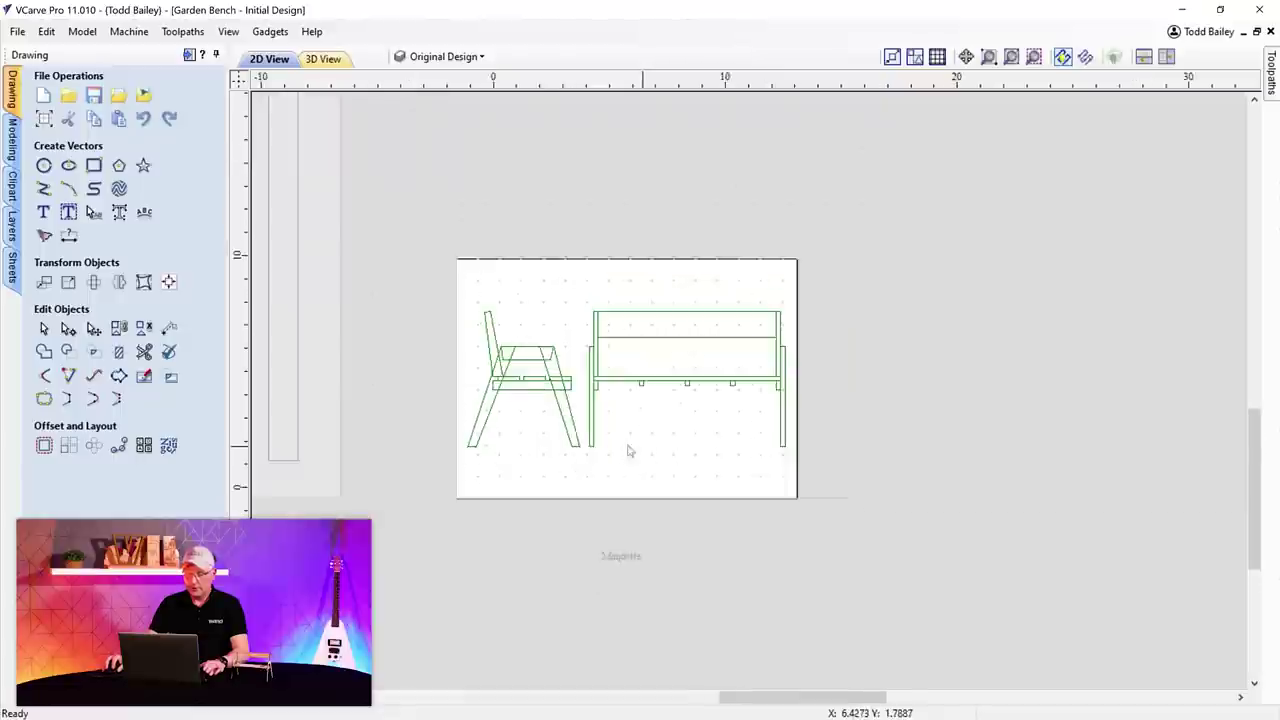
{"action": "scroll", "coordinate": [559, 465], "scroll_direction": "up", "scroll_amount": 5}
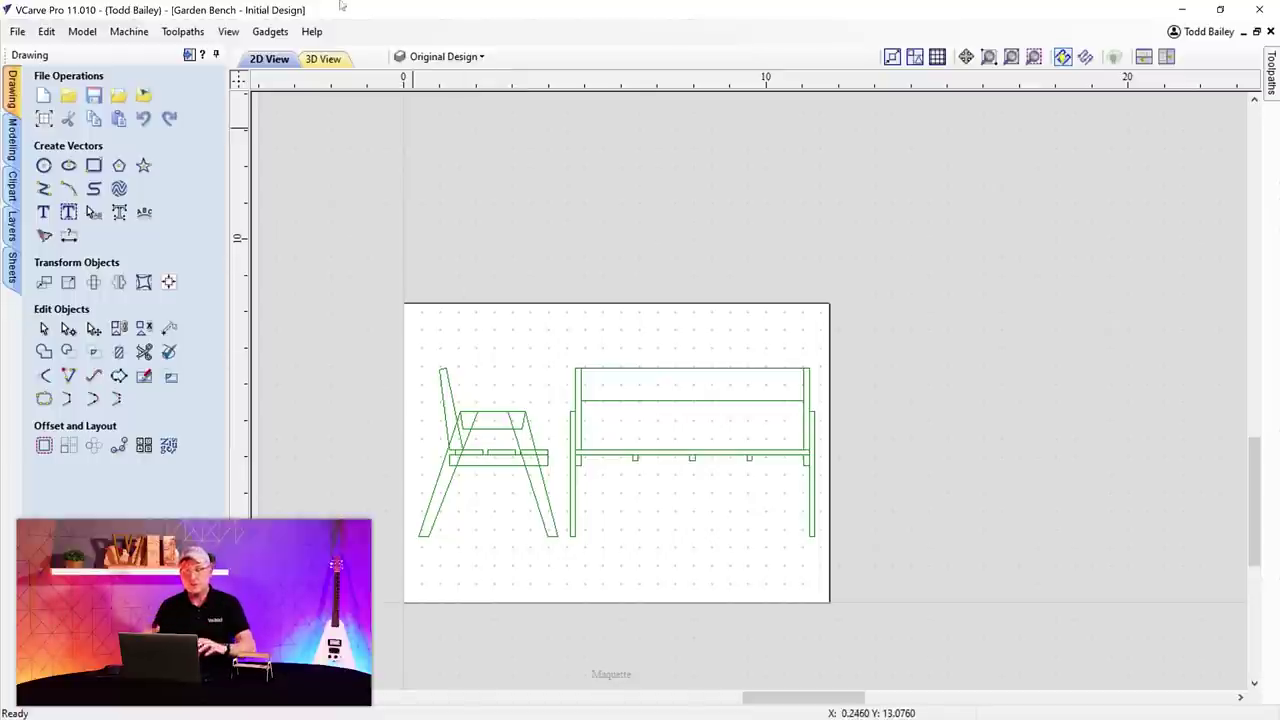
- Move all the scaled bench vectors to a new layer named "Maquette - Reference" and deselect them
{"action": "left_click_drag", "start_coordinate": [966, 578], "coordinate": [966, 578]}
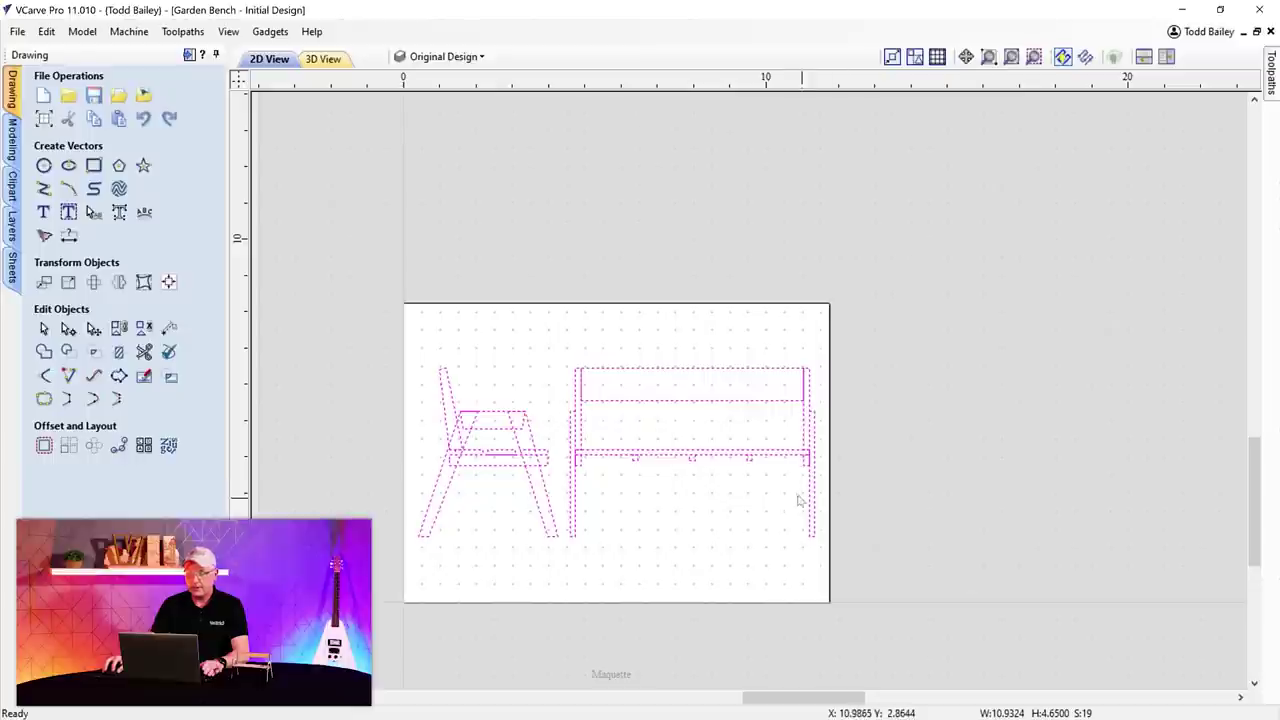
{"action": "right_click", "coordinate": [793, 465]}
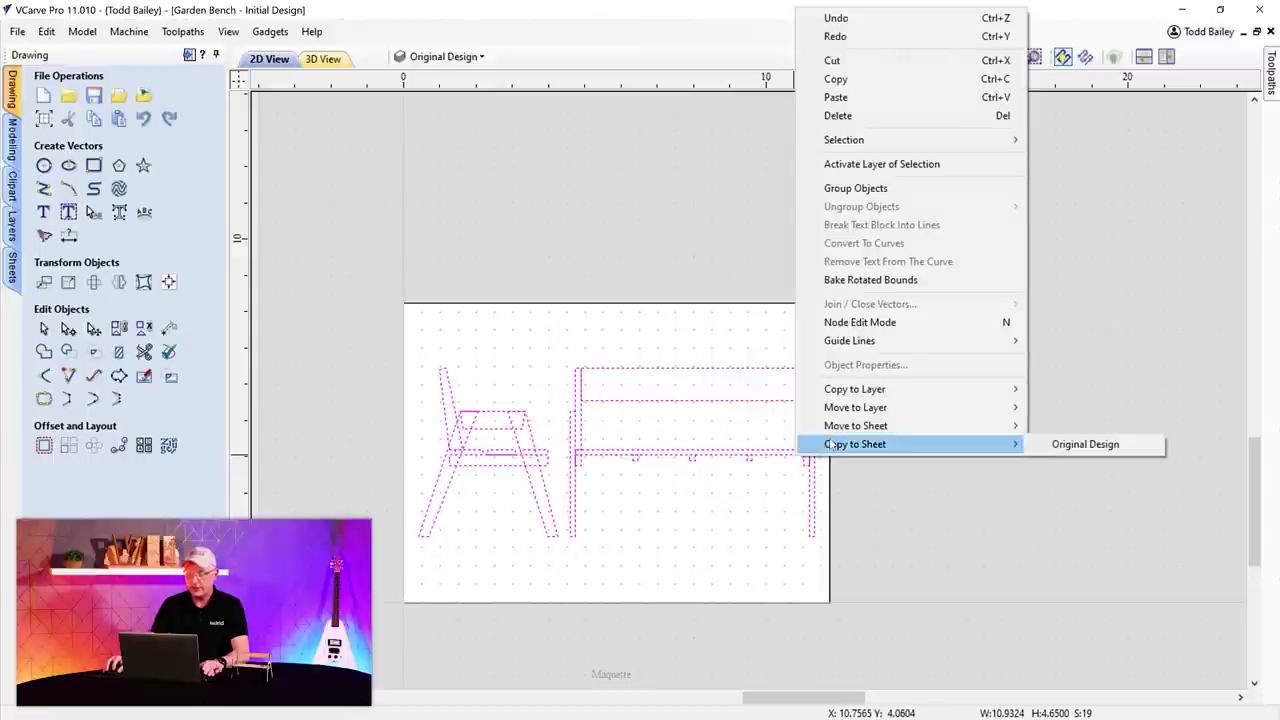
{"action": "mouse_move", "coordinate": [833, 392]}
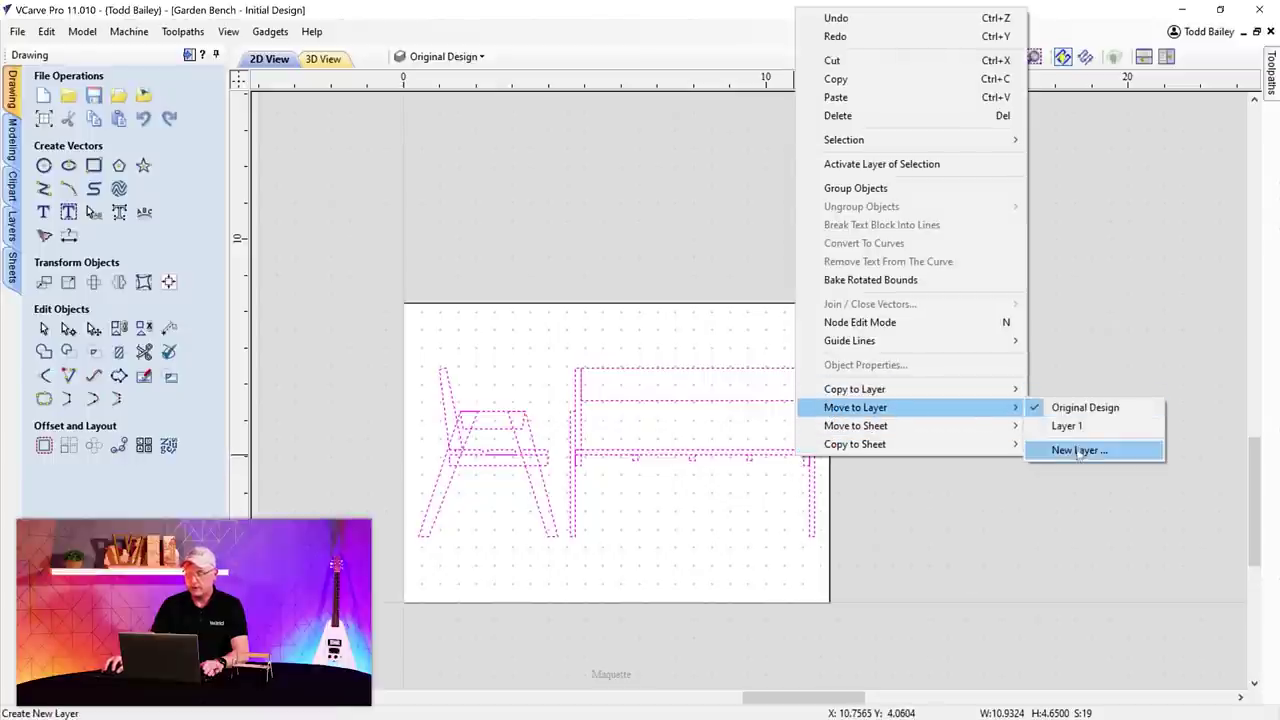
{"action": "left_click", "coordinate": [1075, 451]}
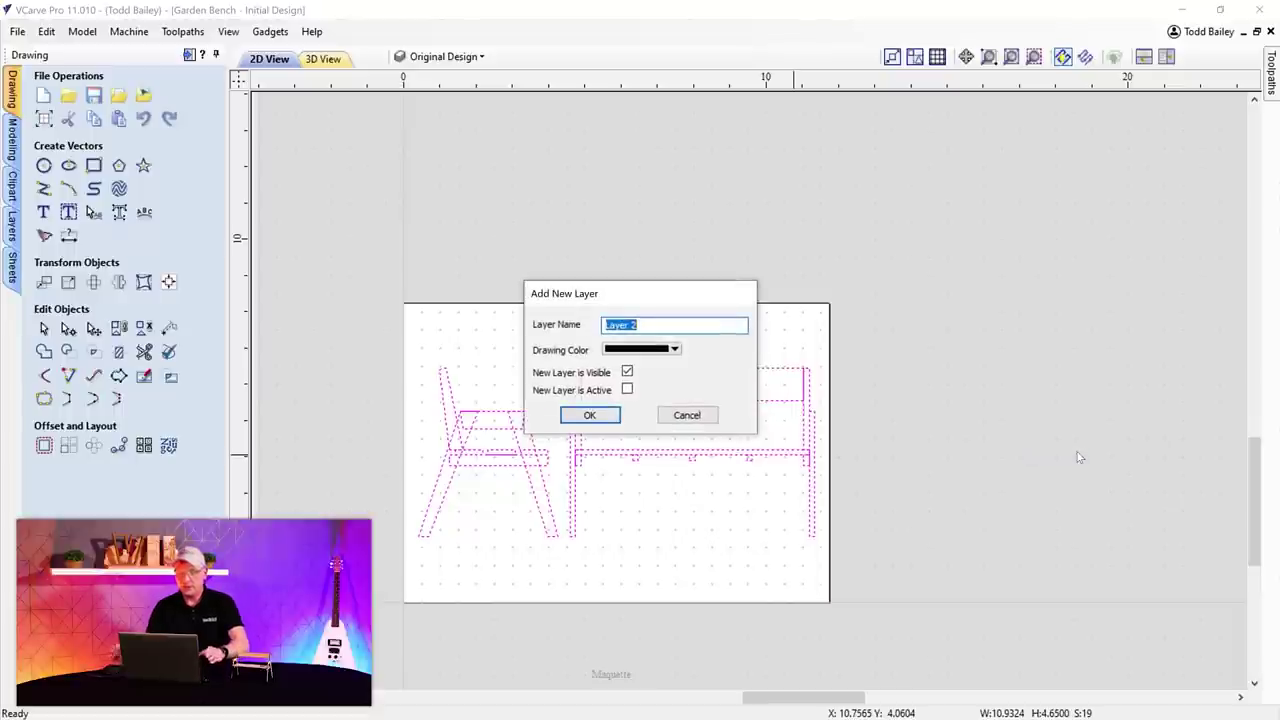
{"action": "type", "text": "Maquette - Reference"}
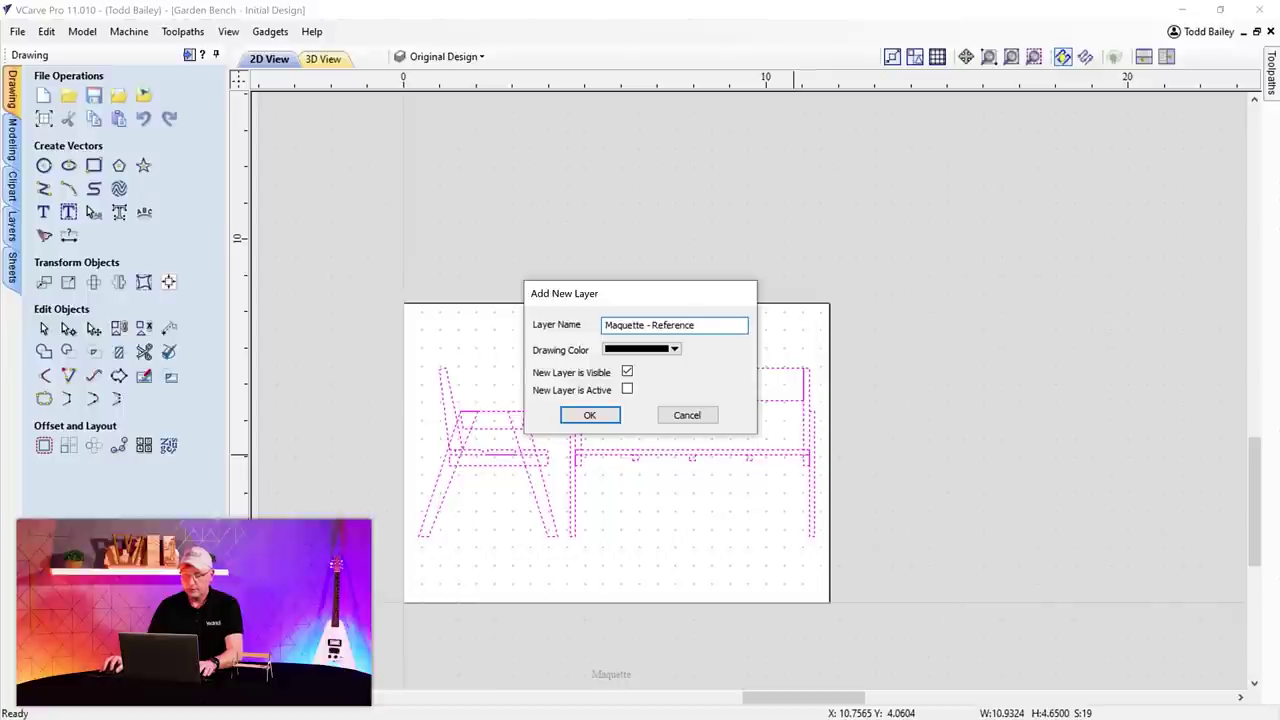
{"action": "left_click", "coordinate": [590, 415]}
{"action": "left_click", "coordinate": [620, 514]}
- Copy all the scaled bench vectors to a new layer named "Maquette - Cut" with an orange drawing color
{"action": "left_click_drag", "start_coordinate": [400, 330], "coordinate": [1000, 600]}
{"action": "right_click", "coordinate": [731, 457]}
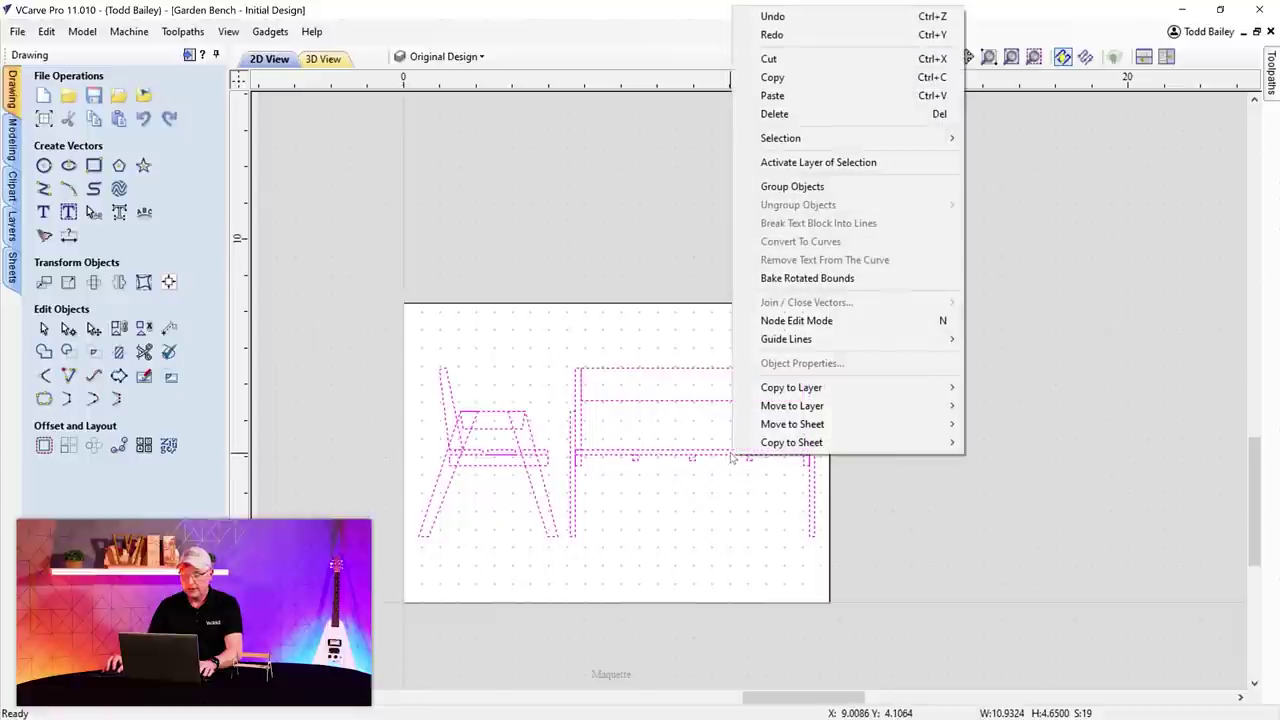
{"action": "mouse_move", "coordinate": [771, 390]}
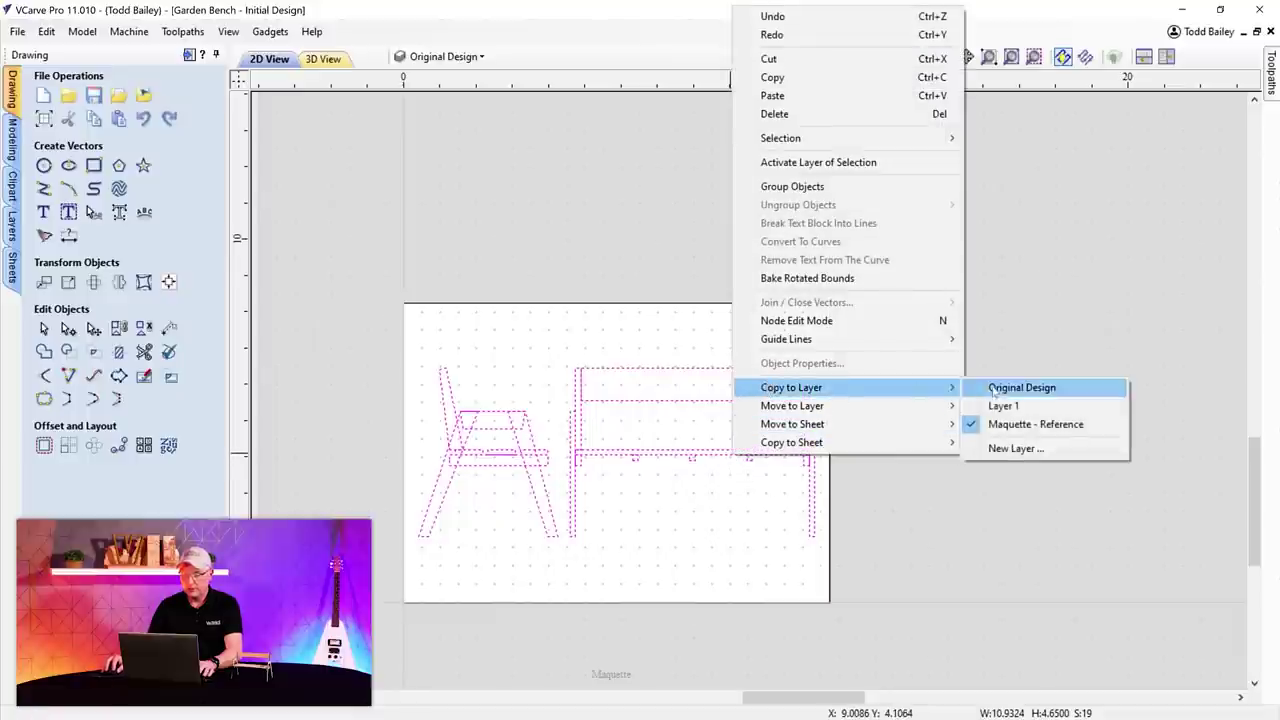
{"action": "left_click", "coordinate": [1016, 448]}
{"action": "type", "text": "Maquette - Cut"}
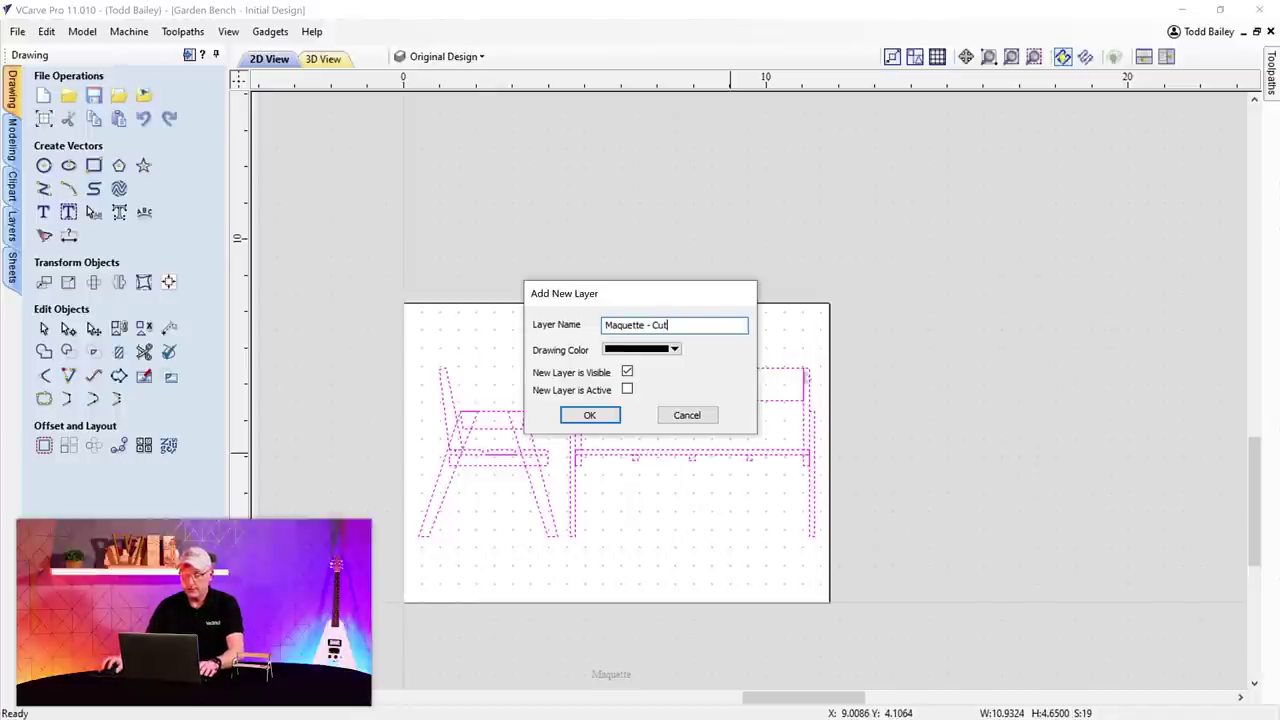
{"action": "left_click", "coordinate": [675, 349]}
{"action": "left_click", "coordinate": [629, 407]}
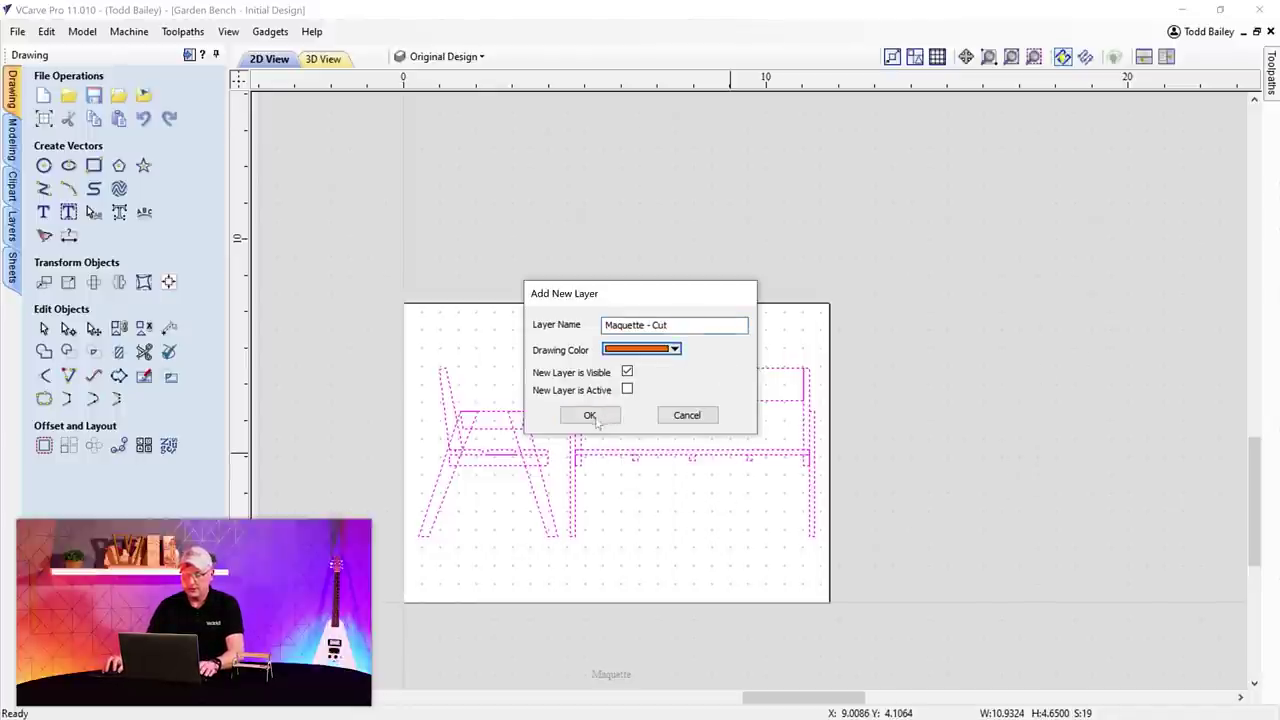
{"action": "left_click", "coordinate": [589, 415]}
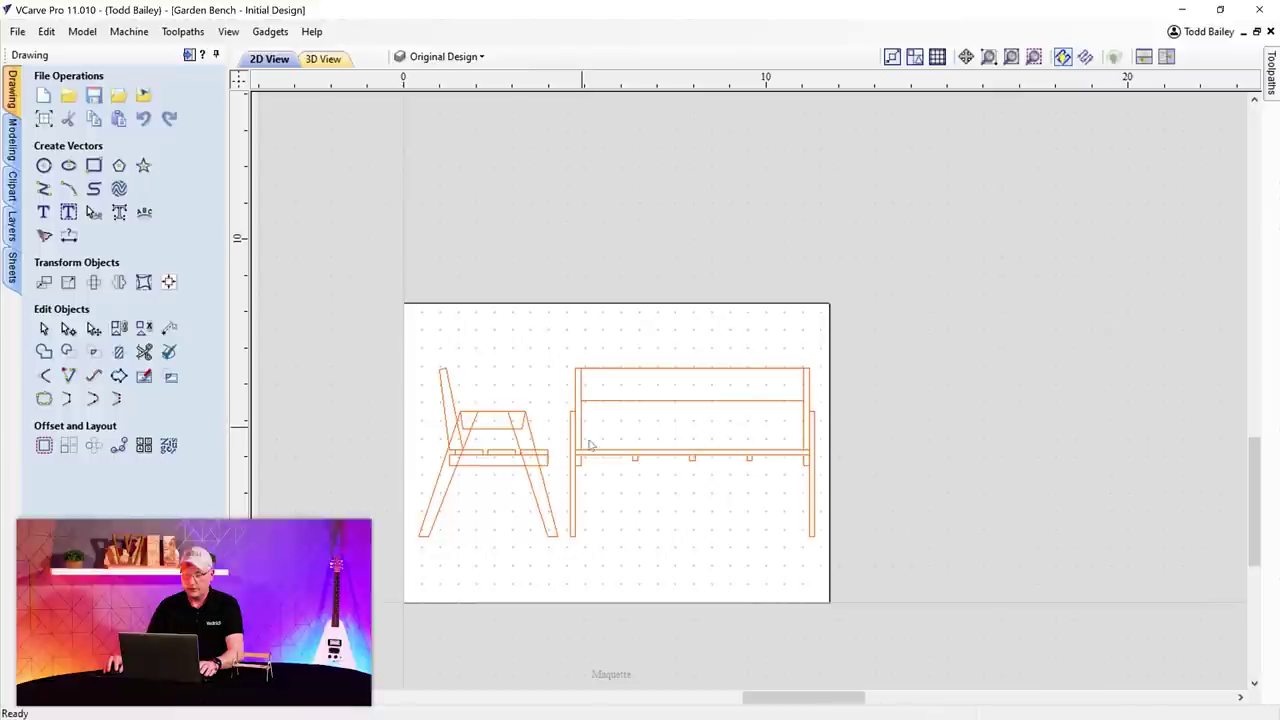
- Hide the Maquette - Cut layer and move the reference side view down near the sheet's lower edge
{"action": "left_click", "coordinate": [471, 58]}
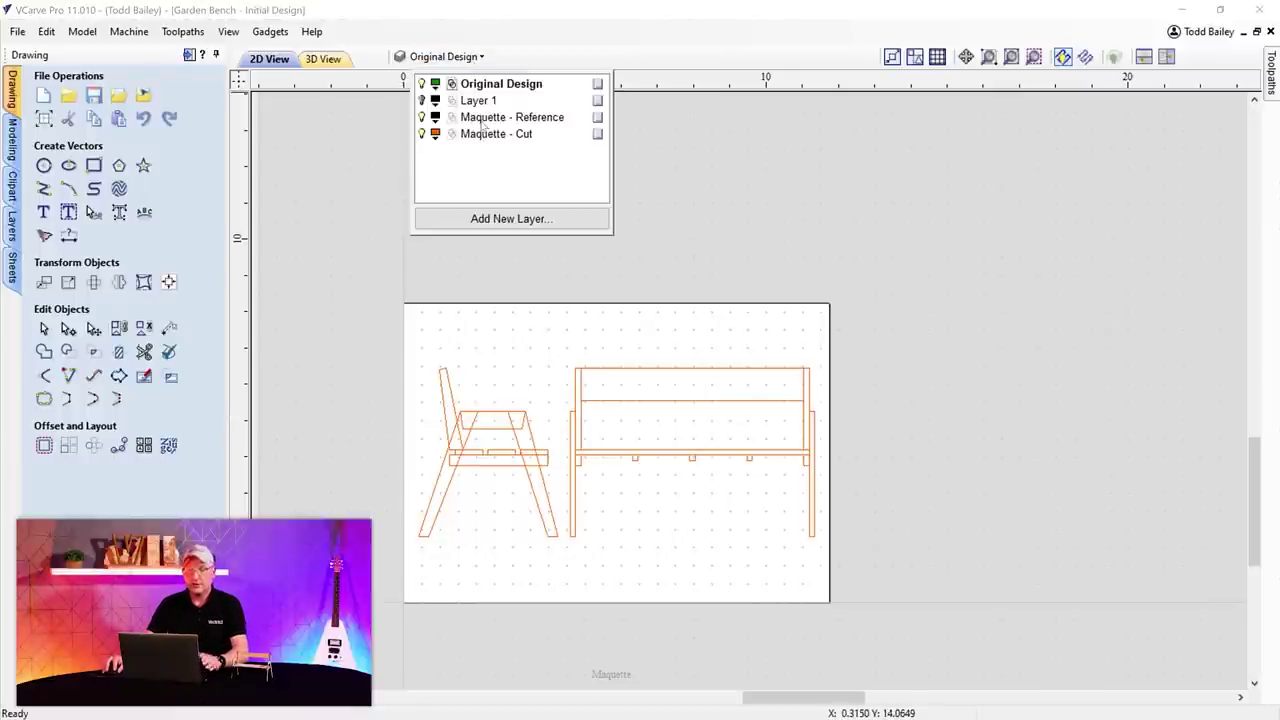
{"action": "left_click", "coordinate": [421, 135]}
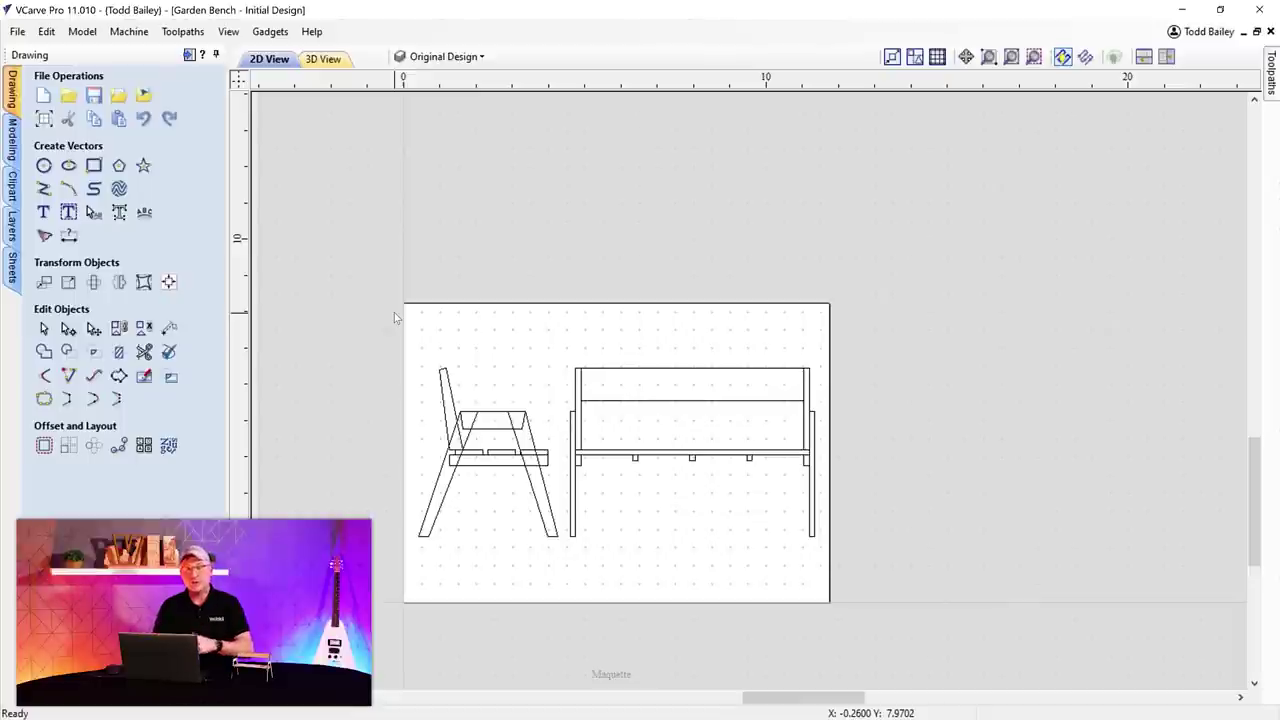
{"action": "left_click_drag", "start_coordinate": [388, 352], "coordinate": [568, 562]}
{"action": "key", "text": "Down"}
{"action": "key", "text": "Down"}
{"action": "key", "text": "Down"}
{"action": "key", "text": "Down"}
{"action": "key", "text": "Down"}
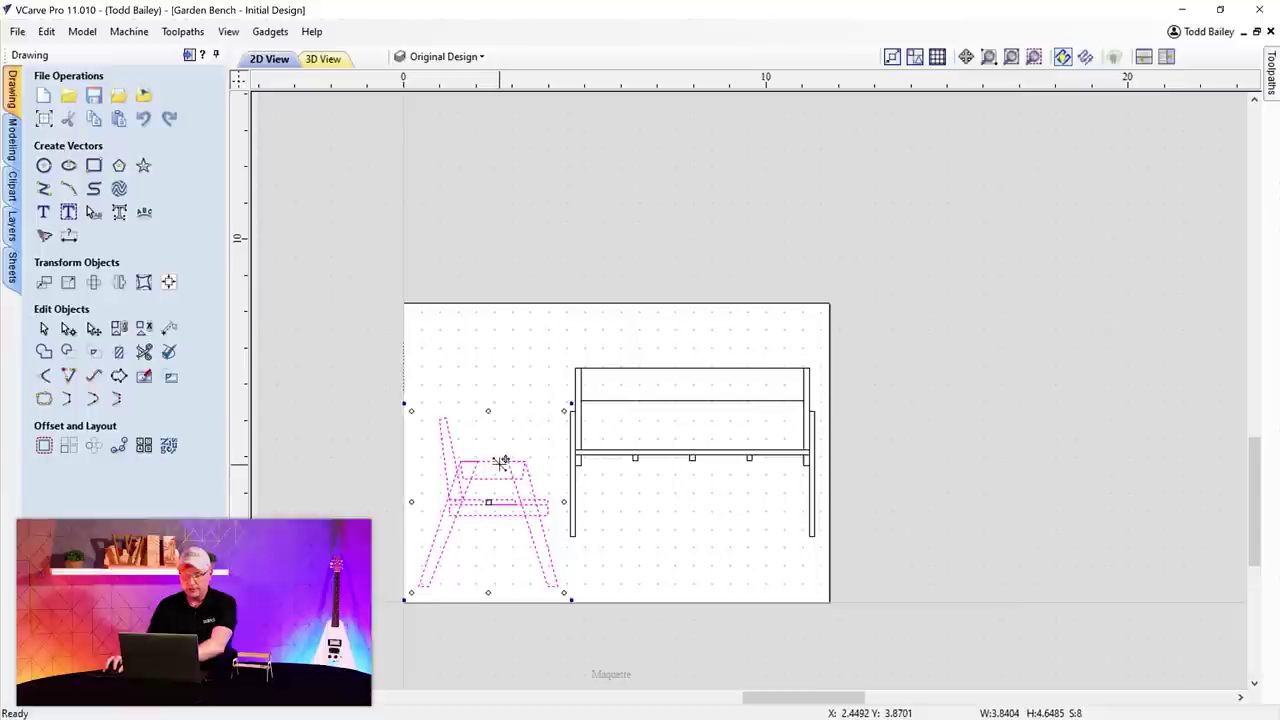
{"action": "left_click_drag", "start_coordinate": [502, 463], "coordinate": [508, 466]}
- Move the reference front view up near the sheet's upper edge and slightly left, then deselect it
{"action": "left_click_drag", "start_coordinate": [544, 346], "coordinate": [870, 555]}
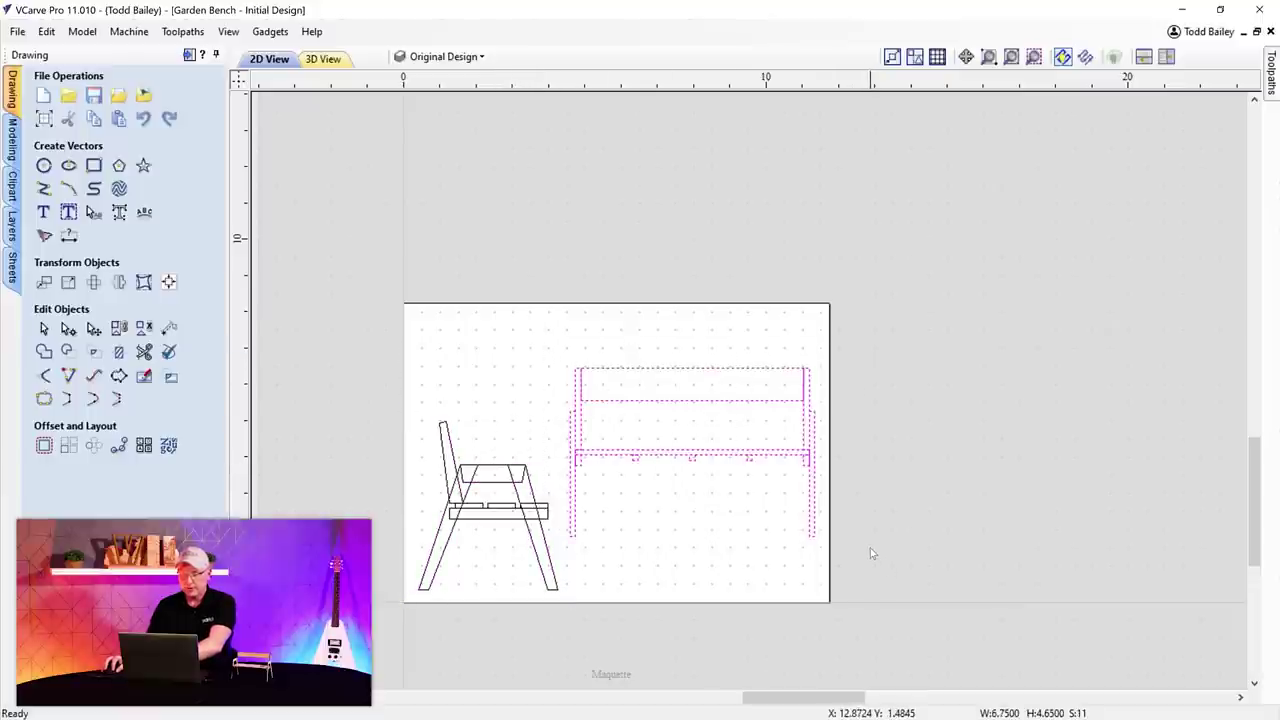
{"action": "key", "text": "Up"}
{"action": "key", "text": "Up"}
{"action": "key", "text": "Up"}
{"action": "key", "text": "Up"}
{"action": "key", "text": "Up"}
{"action": "key", "text": "Left"}
{"action": "key", "text": "Left"}
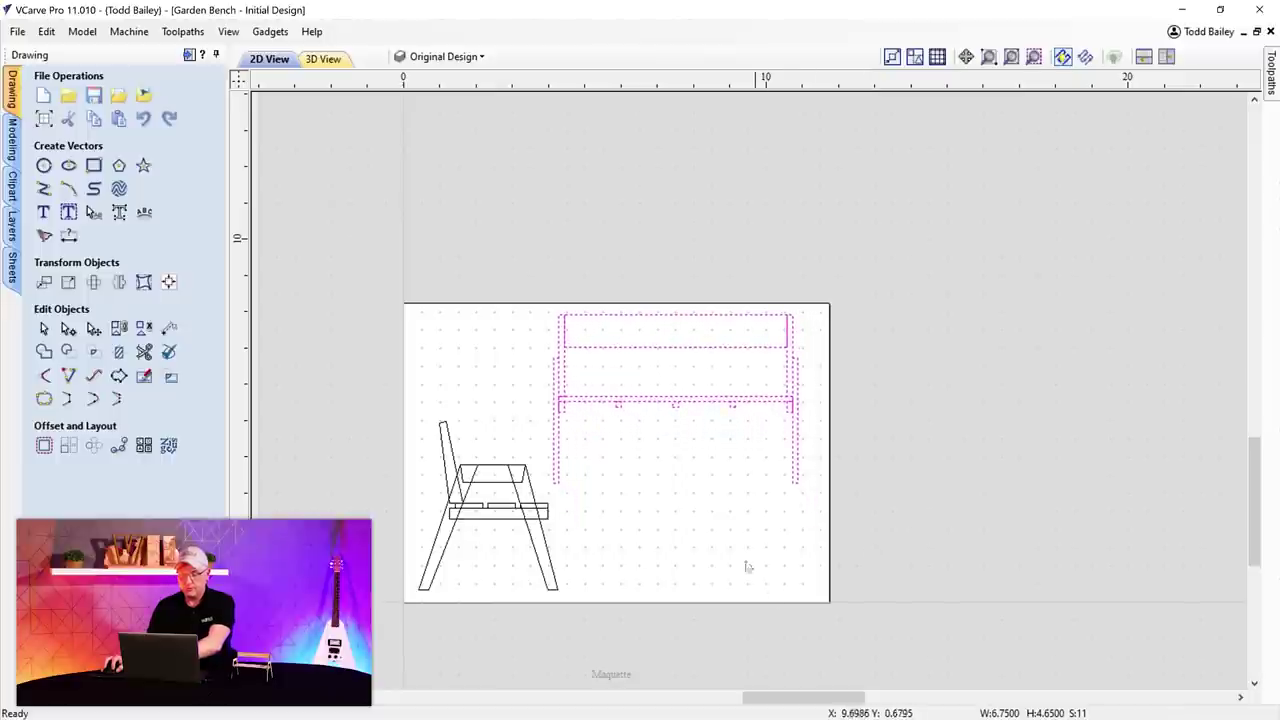
{"action": "left_click", "coordinate": [746, 567]}
- Create a mirrored copy of the reference side view and place it beneath the front view
{"action": "left_click_drag", "start_coordinate": [597, 623], "coordinate": [563, 614]}
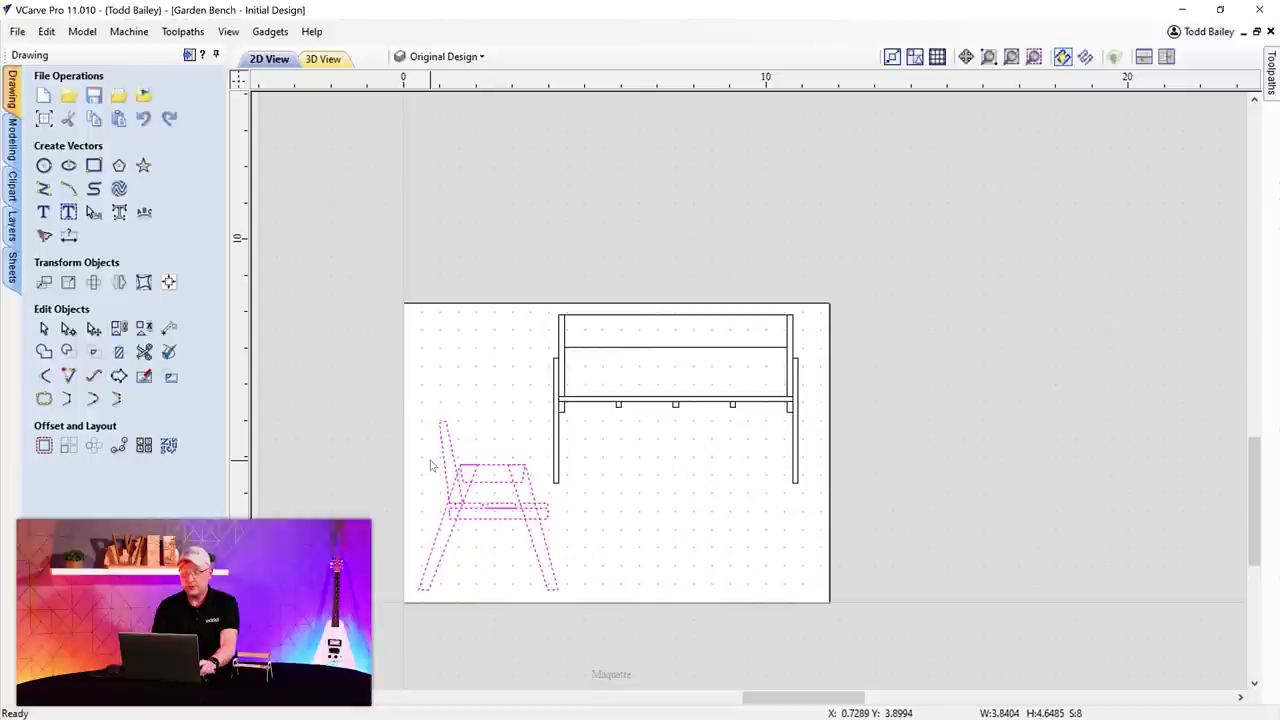
{"action": "key", "text": "ctrl+v"}
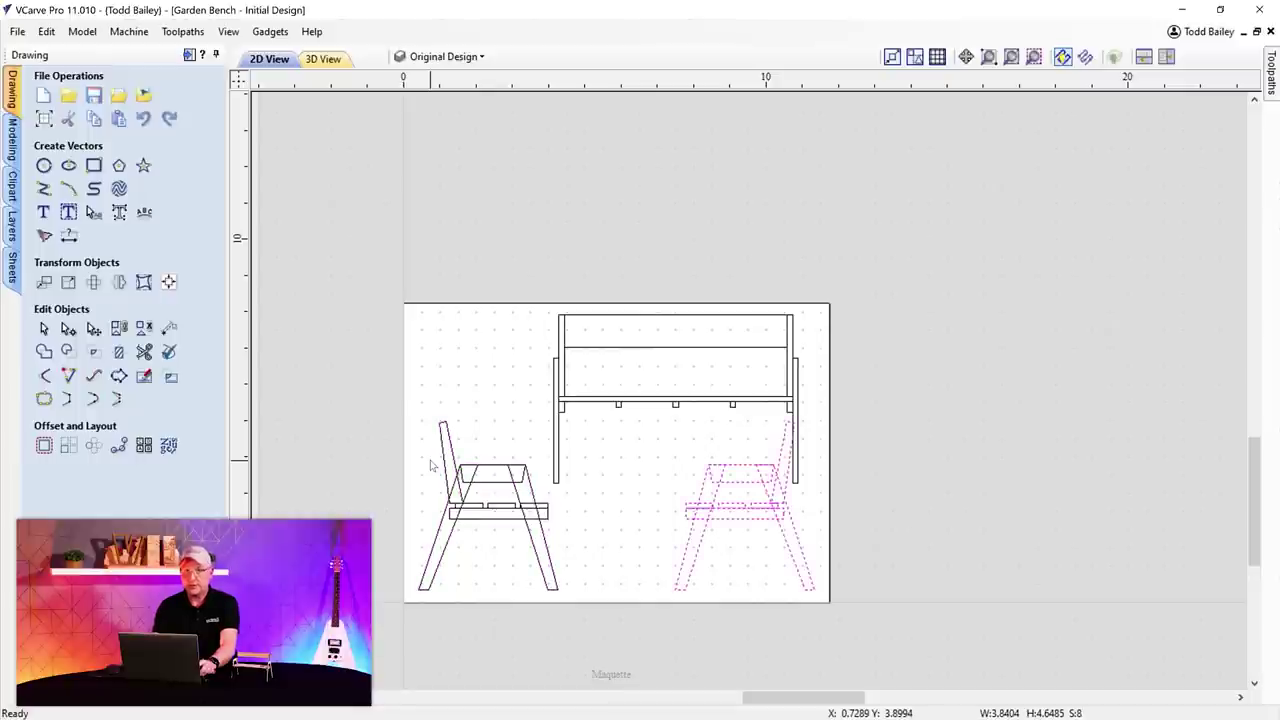
{"action": "left_click_drag", "start_coordinate": [741, 507], "coordinate": [684, 506]}
{"action": "left_click", "coordinate": [617, 495]}
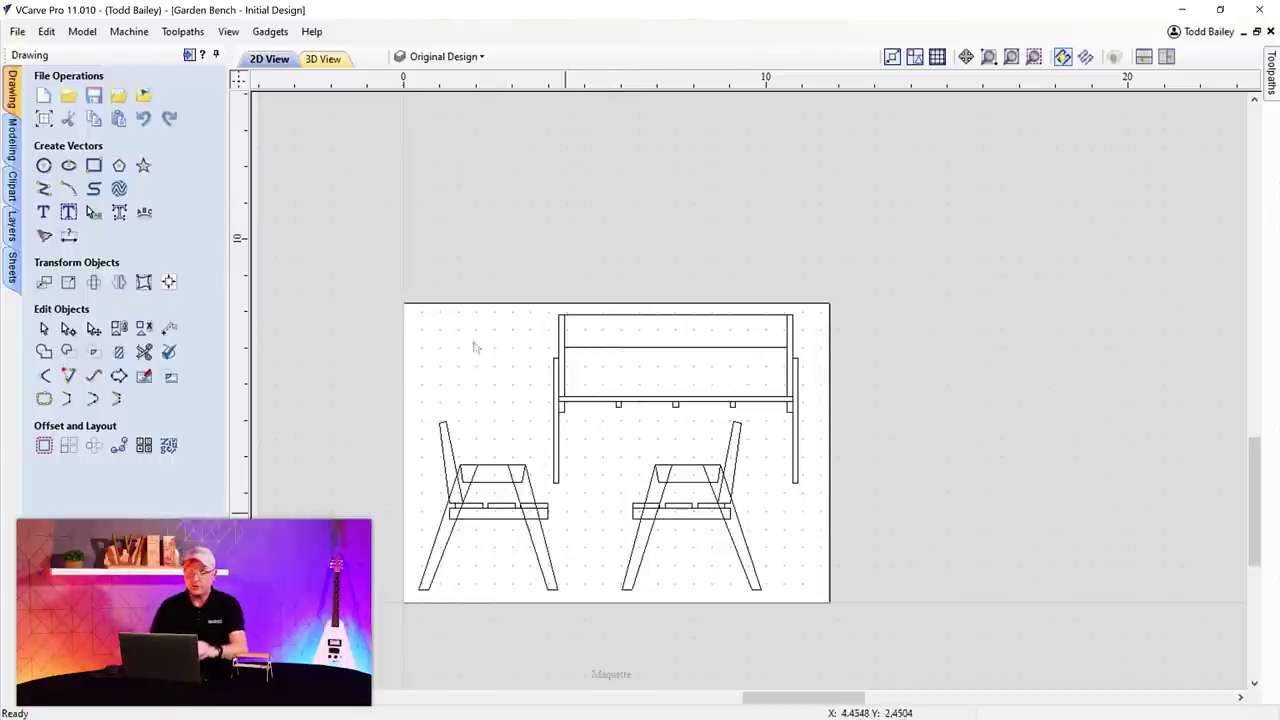
- Show the Maquette - Cut layer and hide the Maquette - Reference layer
{"action": "left_click", "coordinate": [453, 58]}
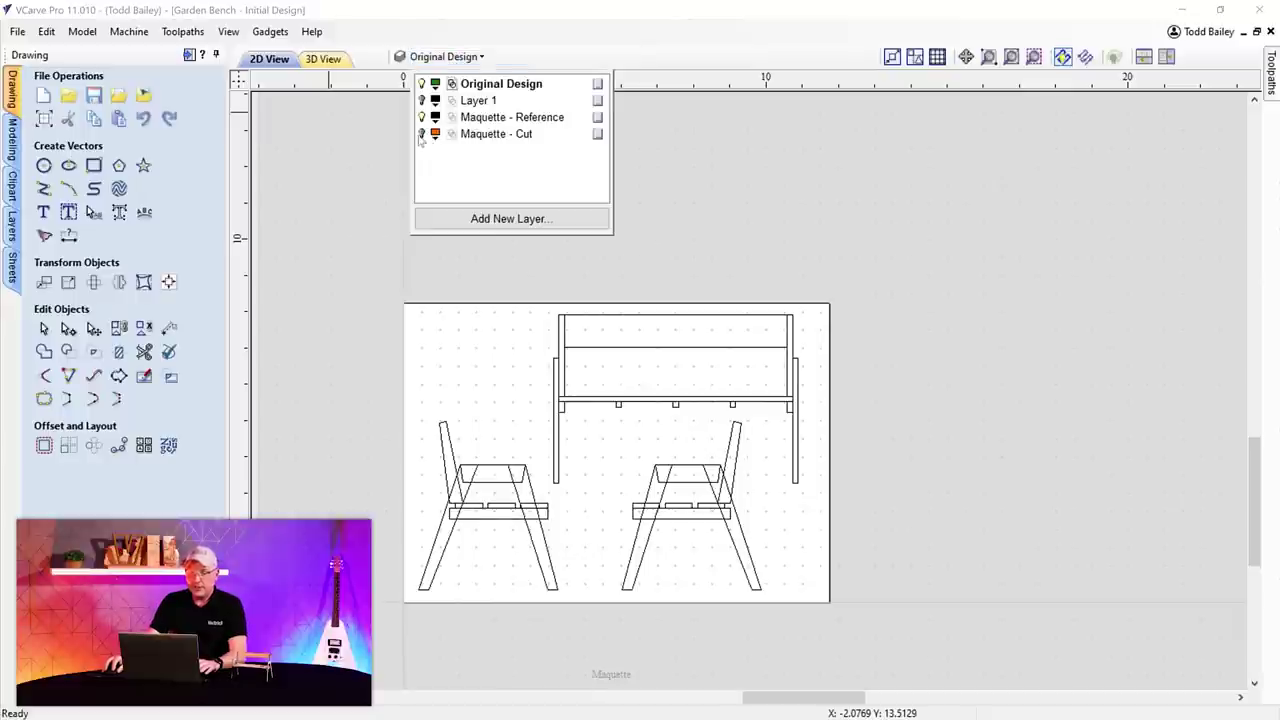
{"action": "left_click", "coordinate": [421, 136]}
{"action": "left_click", "coordinate": [421, 117]}
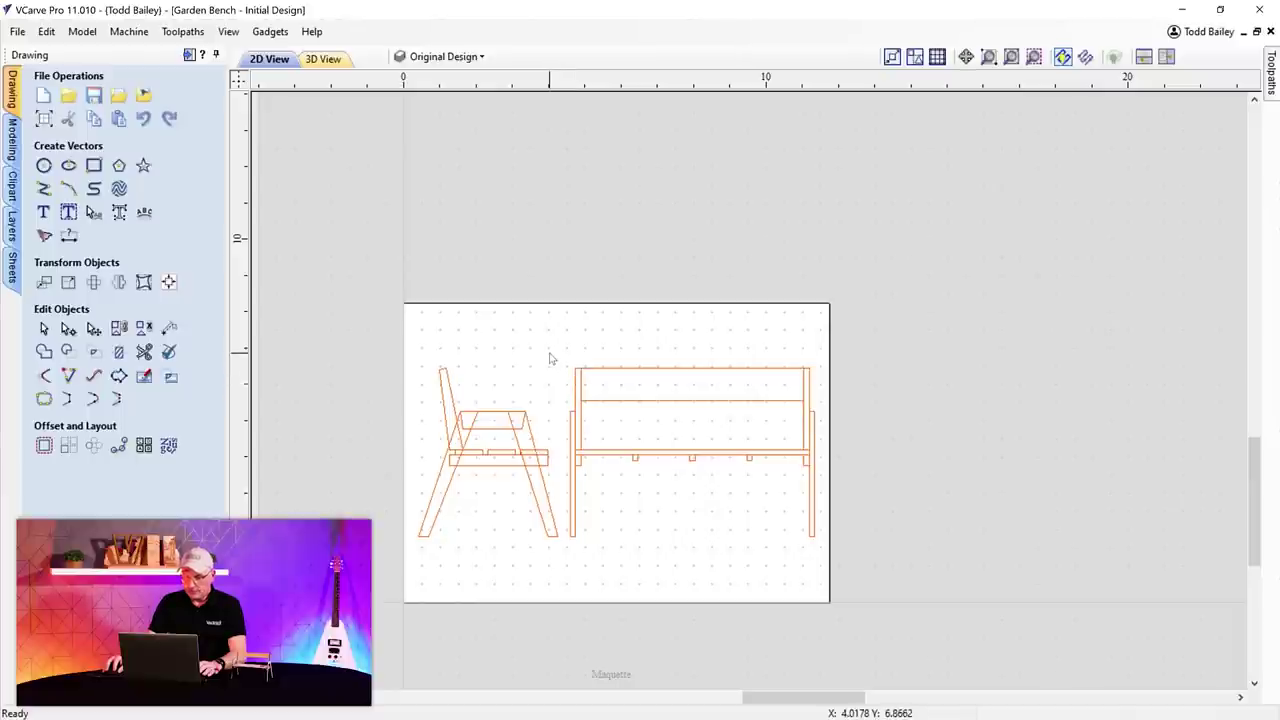
- Delete the leg and upright vectors at both ends of the orange front view
{"action": "left_click_drag", "start_coordinate": [589, 466], "coordinate": [597, 557]}
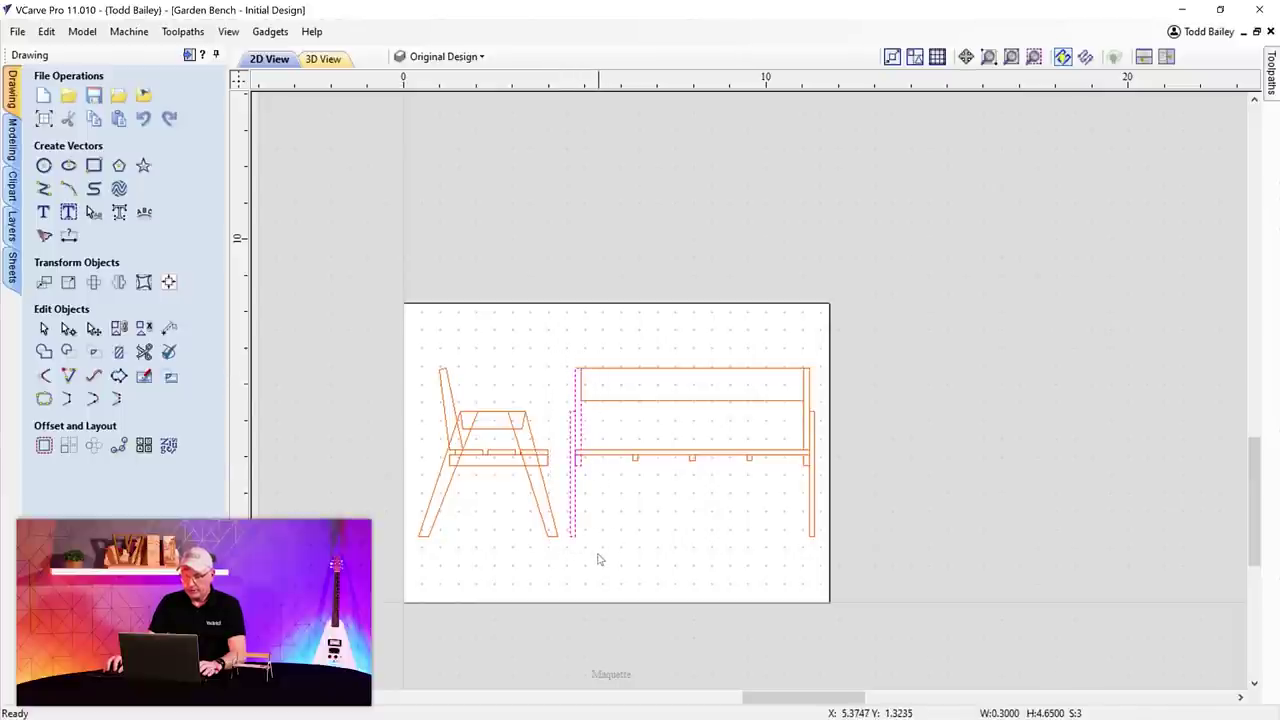
{"action": "key", "text": "Delete"}
{"action": "left_click_drag", "start_coordinate": [790, 370], "coordinate": [865, 553]}
{"action": "key", "text": "Delete"}
{"action": "left_click_drag", "start_coordinate": [781, 484], "coordinate": [704, 438]}
{"action": "key", "text": "Delete"}
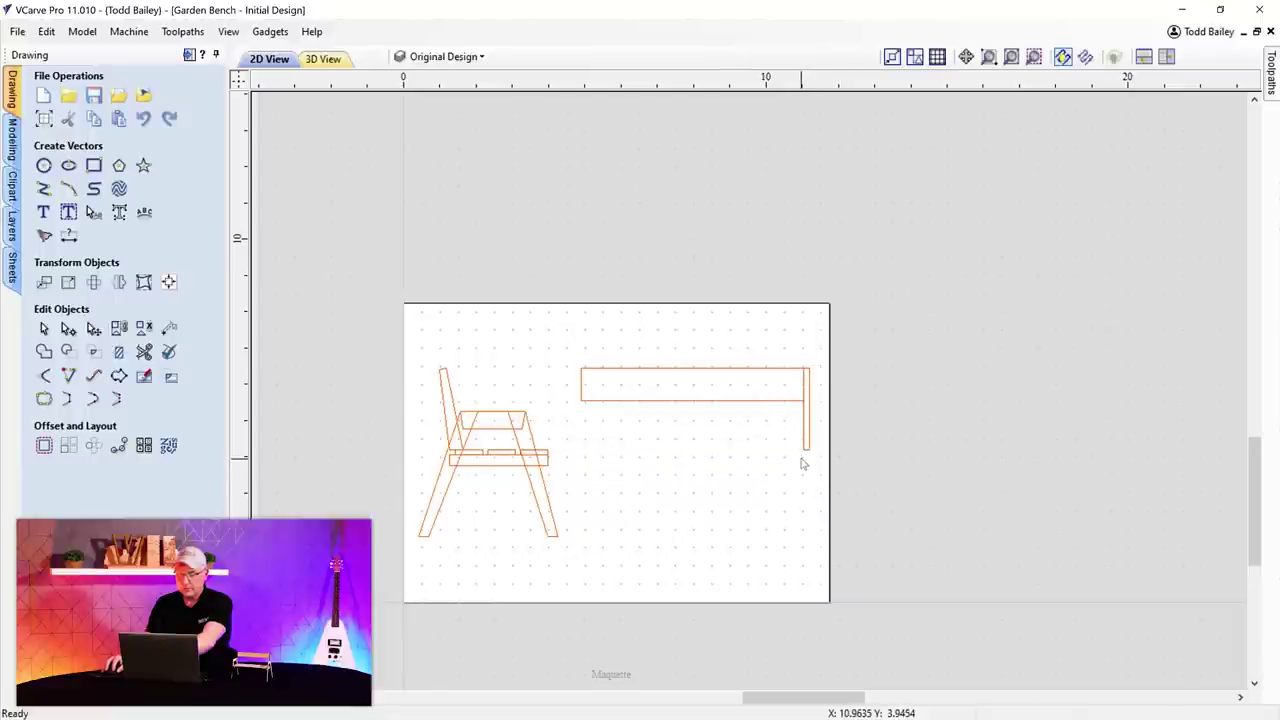
{"action": "key", "text": "ctrl+z"}
- Delete the small supports under the front view's seat, keeping the backrest and seat boards
{"action": "left_click_drag", "start_coordinate": [610, 426], "coordinate": [767, 498]}
{"action": "key", "text": "Delete"}
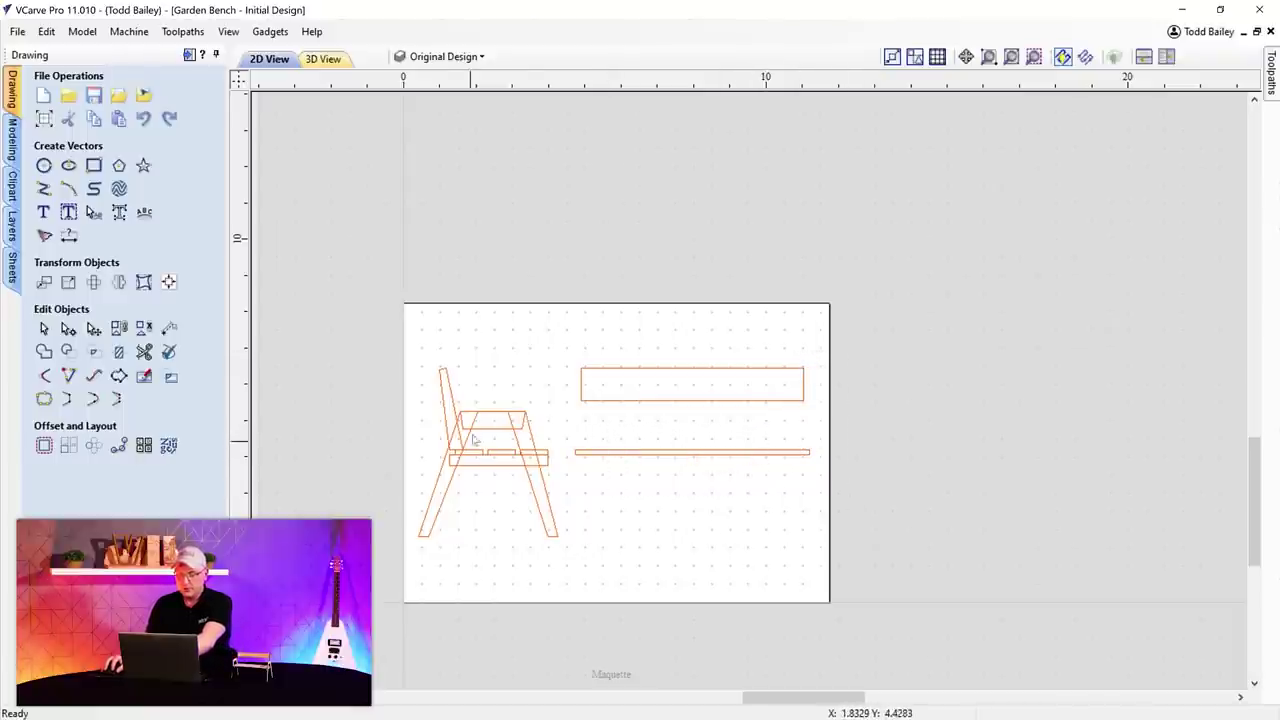
- Check the width and height of the rear seat slat in the side view with Set Size
{"action": "scroll", "coordinate": [476, 445], "scroll_direction": "up", "scroll_amount": 4}
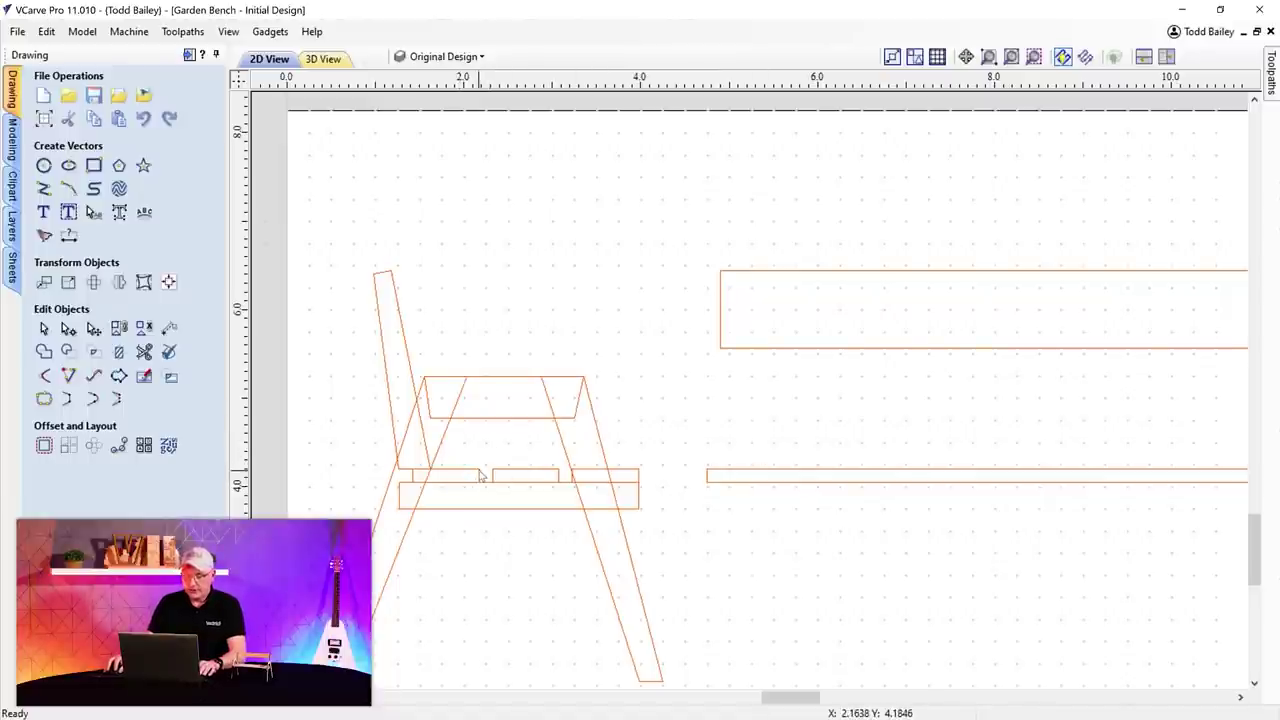
{"action": "left_click", "coordinate": [480, 476]}
{"action": "key", "text": "t"}
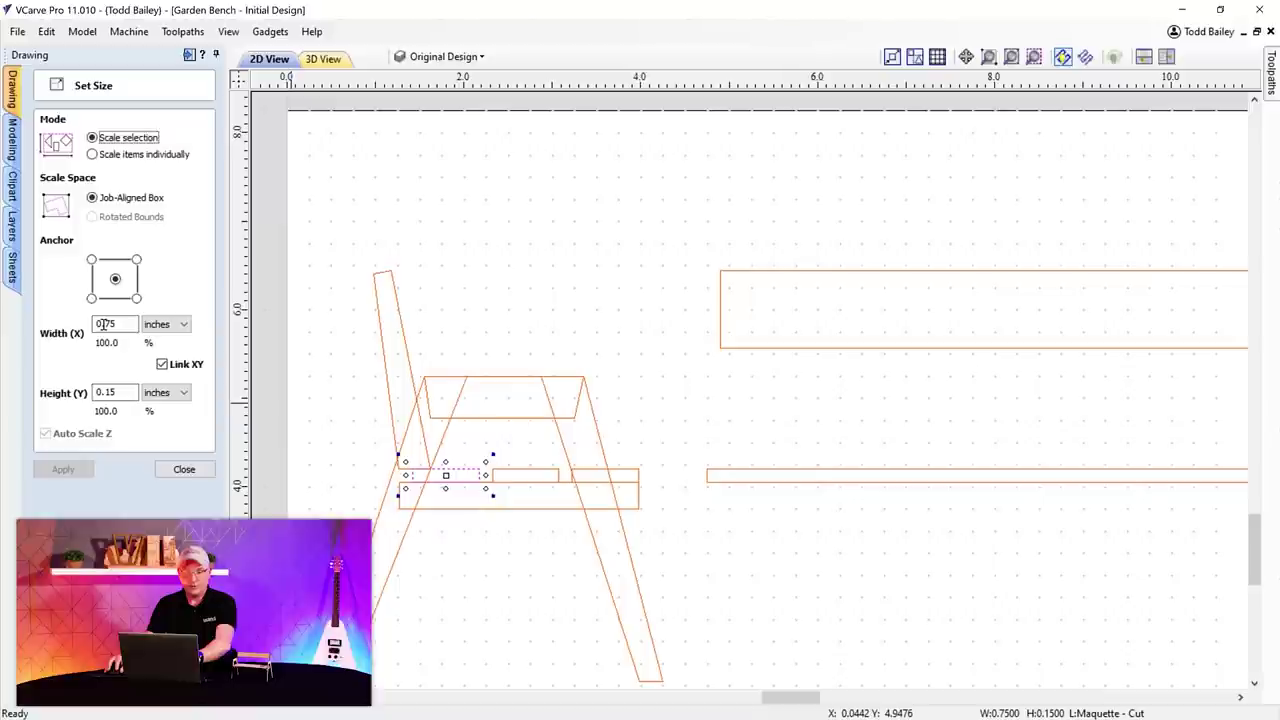
{"action": "left_click", "coordinate": [742, 483]}
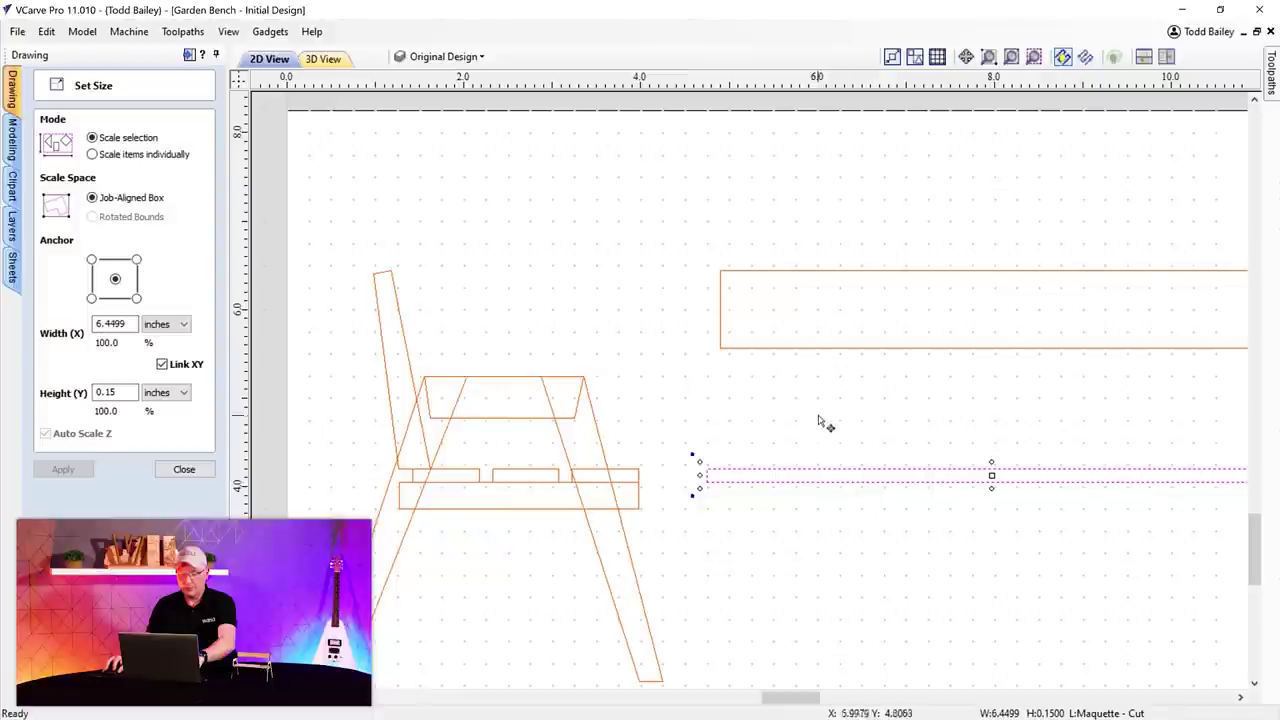
{"action": "double_click", "coordinate": [116, 393]}
{"action": "type", "text": ".75"}
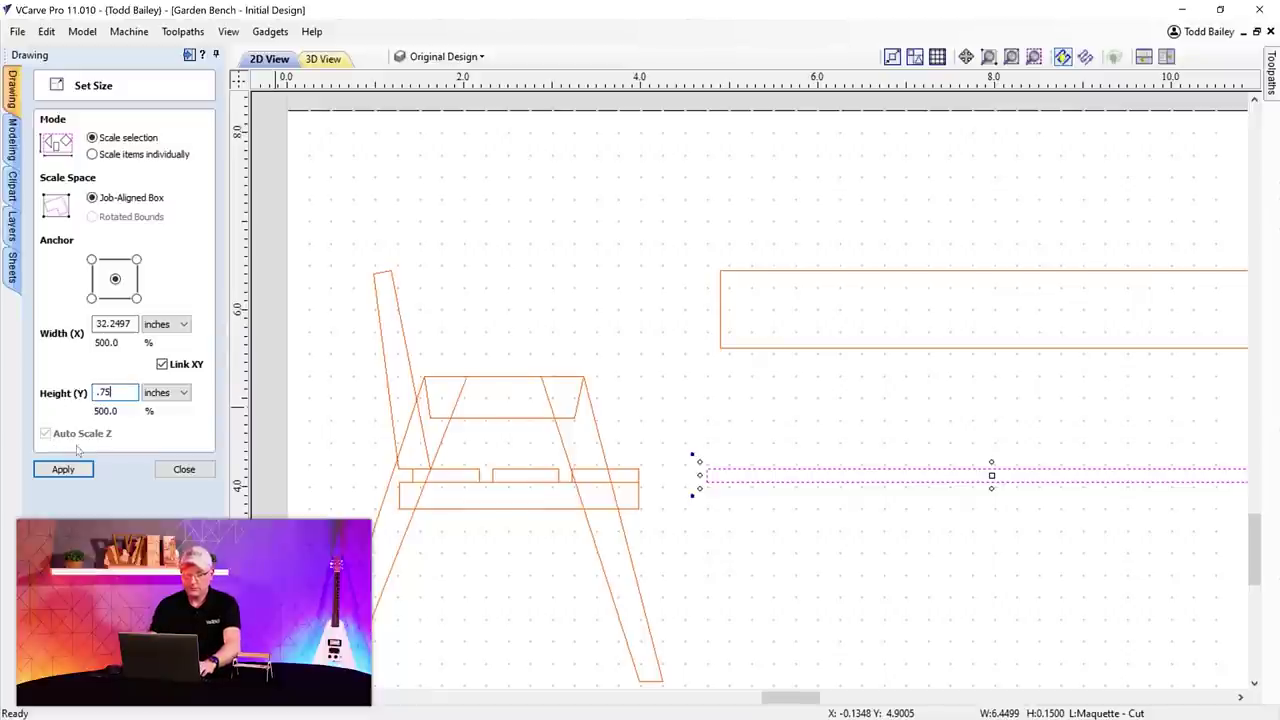
{"action": "left_click", "coordinate": [162, 364]}
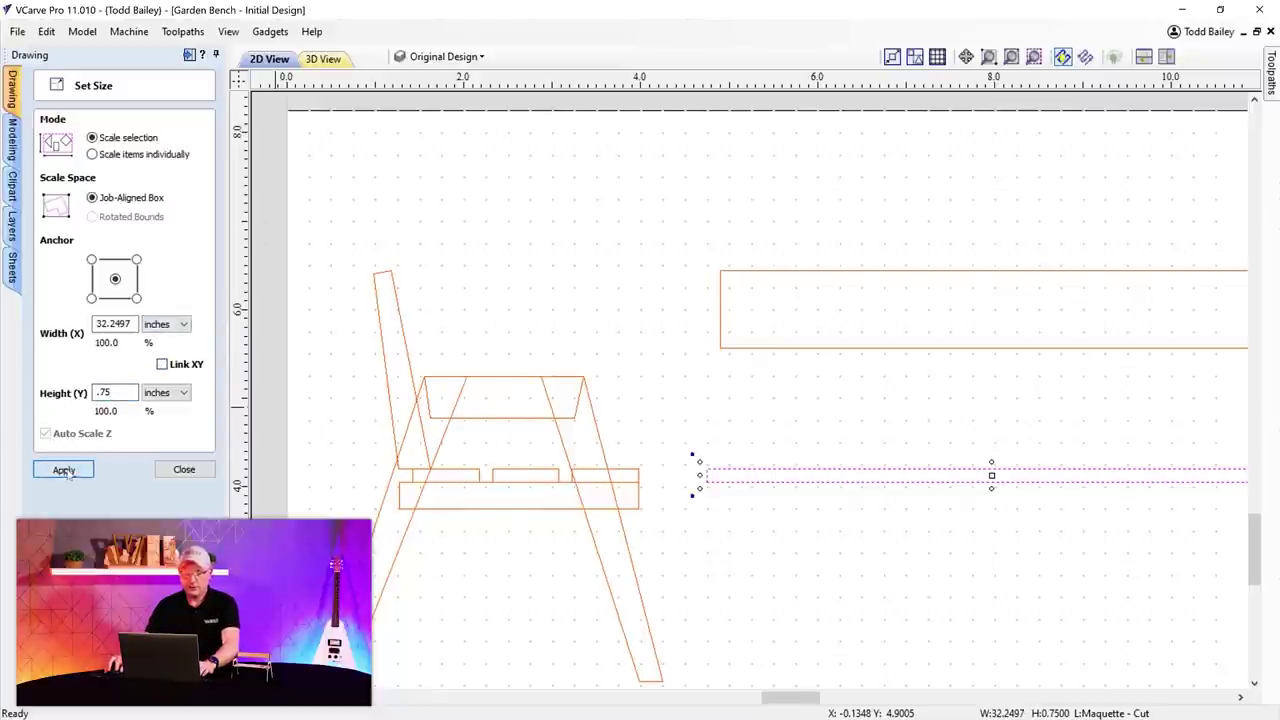
{"action": "key", "text": "Return"}
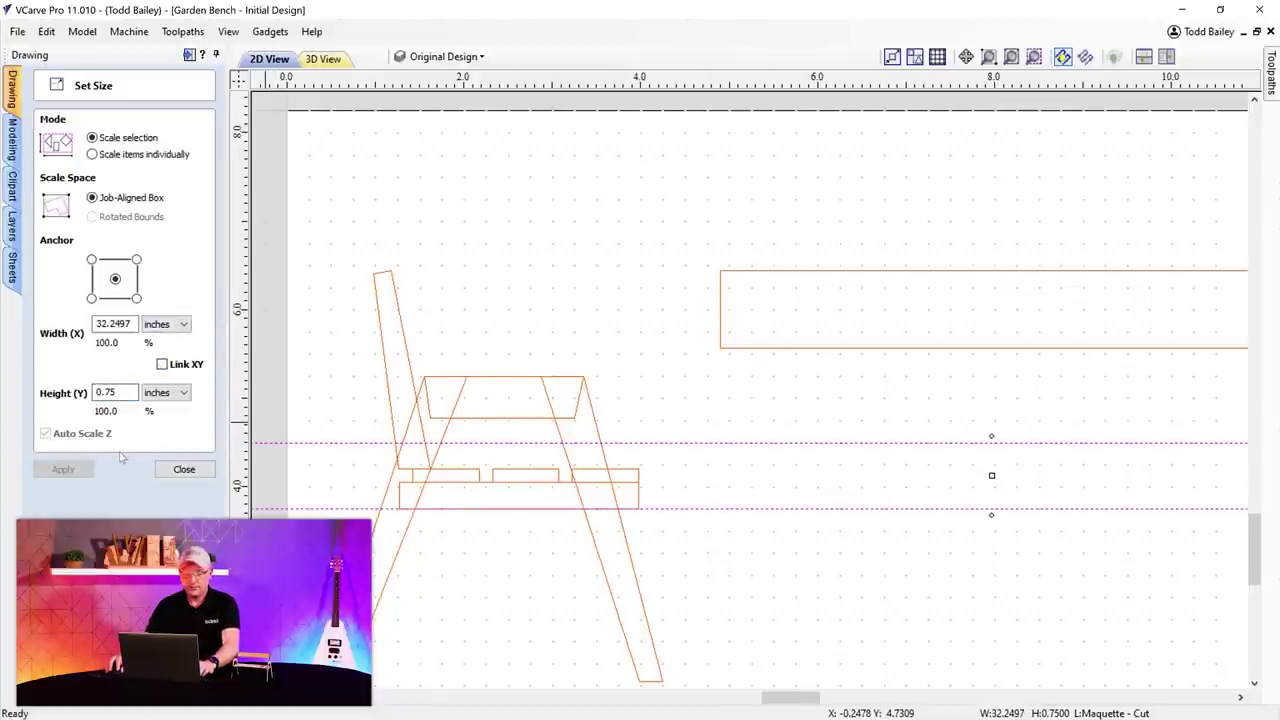
{"action": "key", "text": "ctrl+z"}
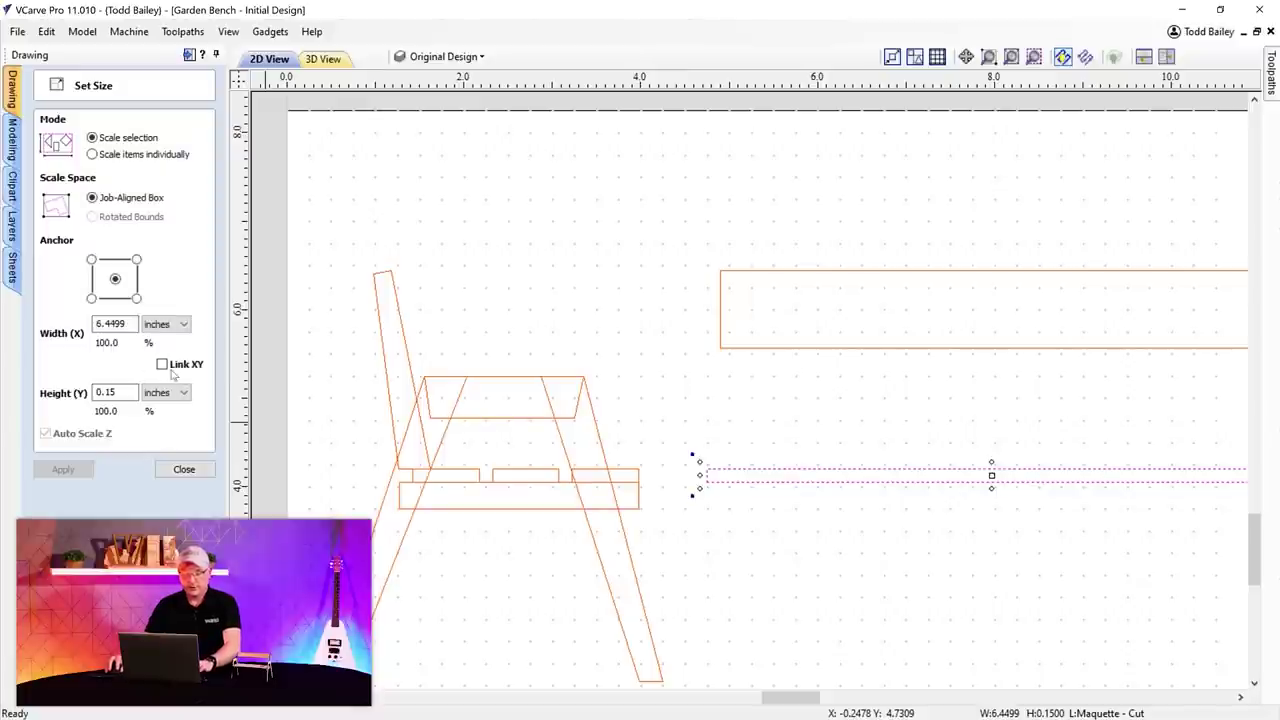
{"action": "left_click", "coordinate": [162, 364]}
{"action": "double_click", "coordinate": [115, 390]}
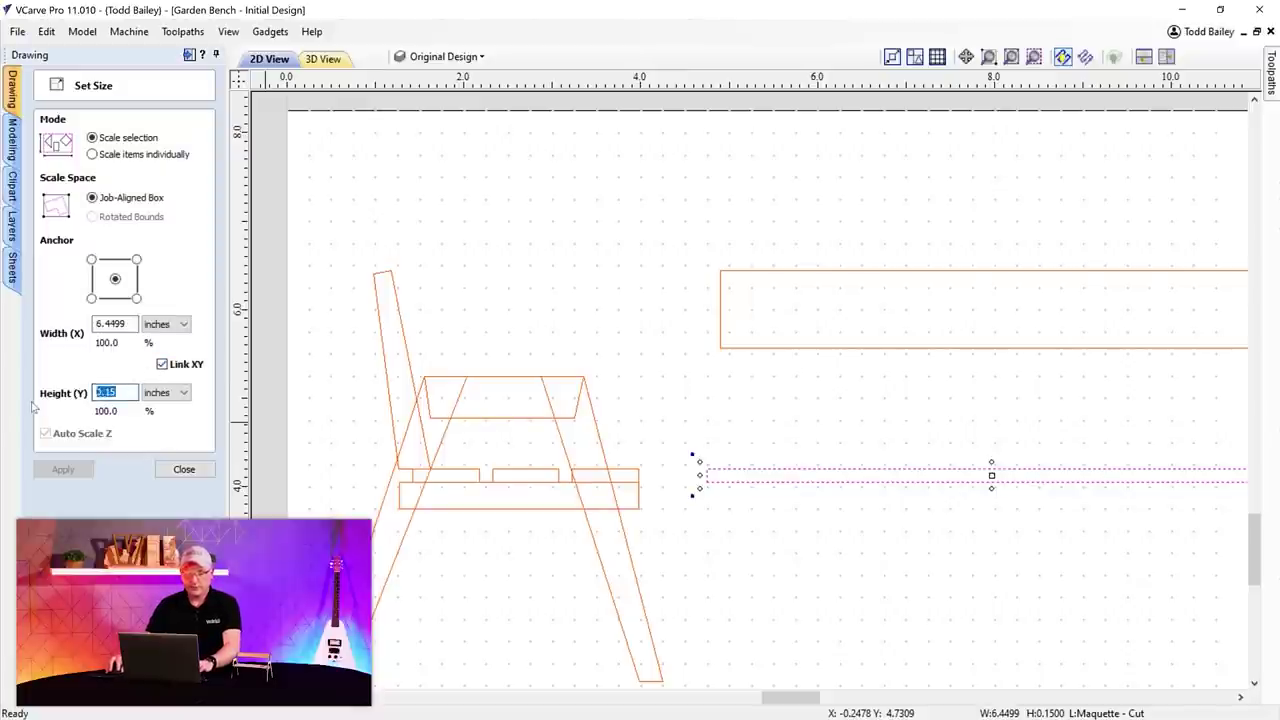
{"action": "type", "text": ".75"}
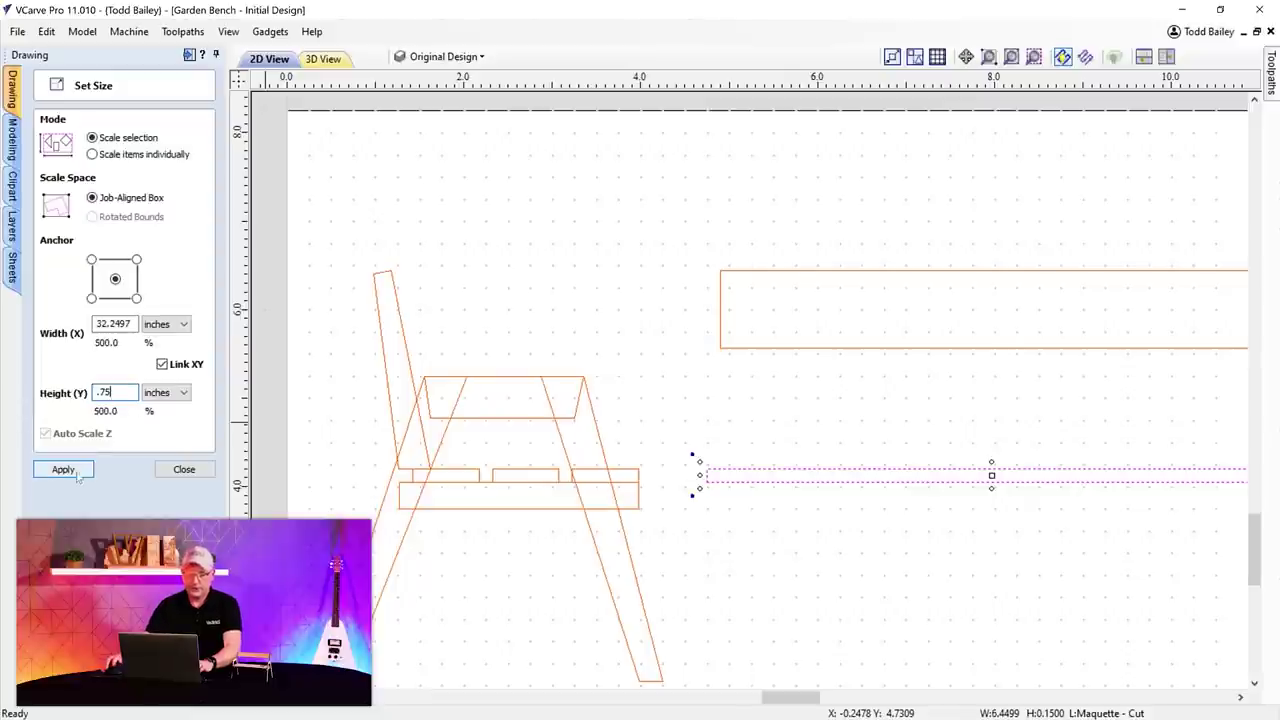
{"action": "left_click", "coordinate": [162, 364]}
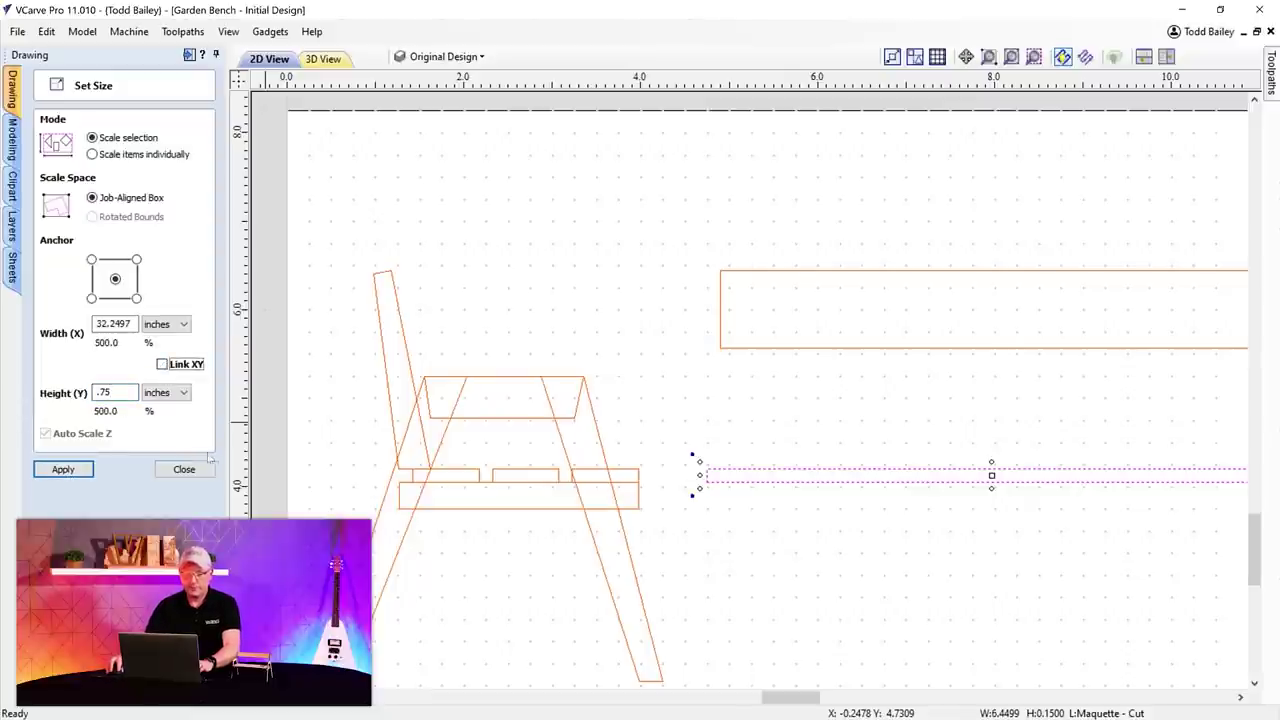
{"action": "left_click", "coordinate": [176, 468]}
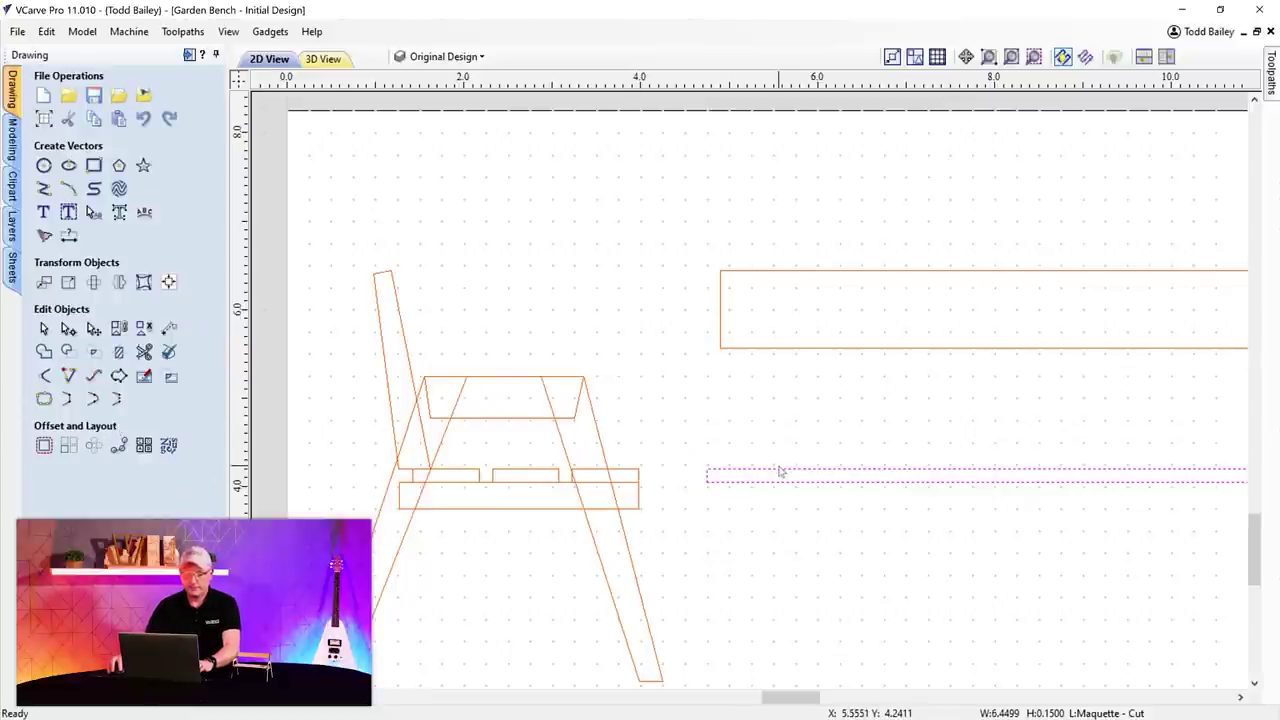
- Set the front-view seat board's height to 0.75 inches in Set Size, with the XY link off
{"action": "left_click", "coordinate": [60, 413]}
{"action": "left_click", "coordinate": [162, 364]}
{"action": "left_click", "coordinate": [119, 392]}
{"action": "left_click", "coordinate": [162, 364]}
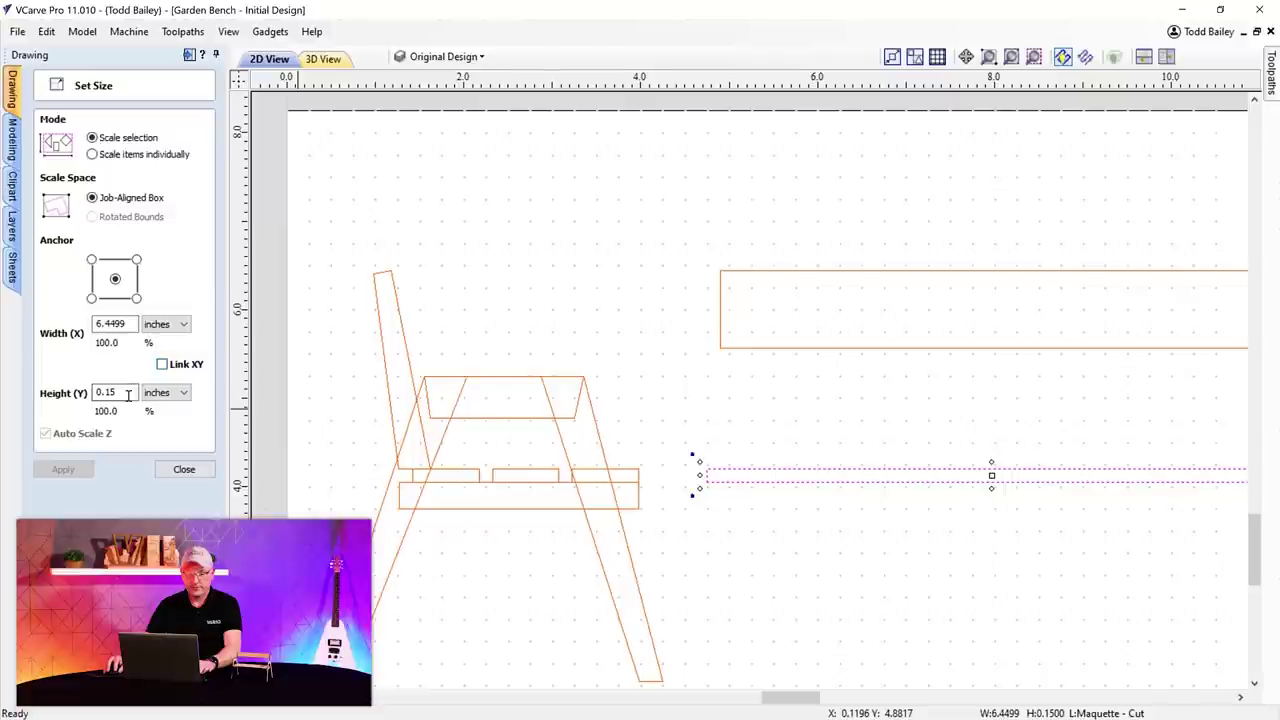
{"action": "type", "text": ".75"}
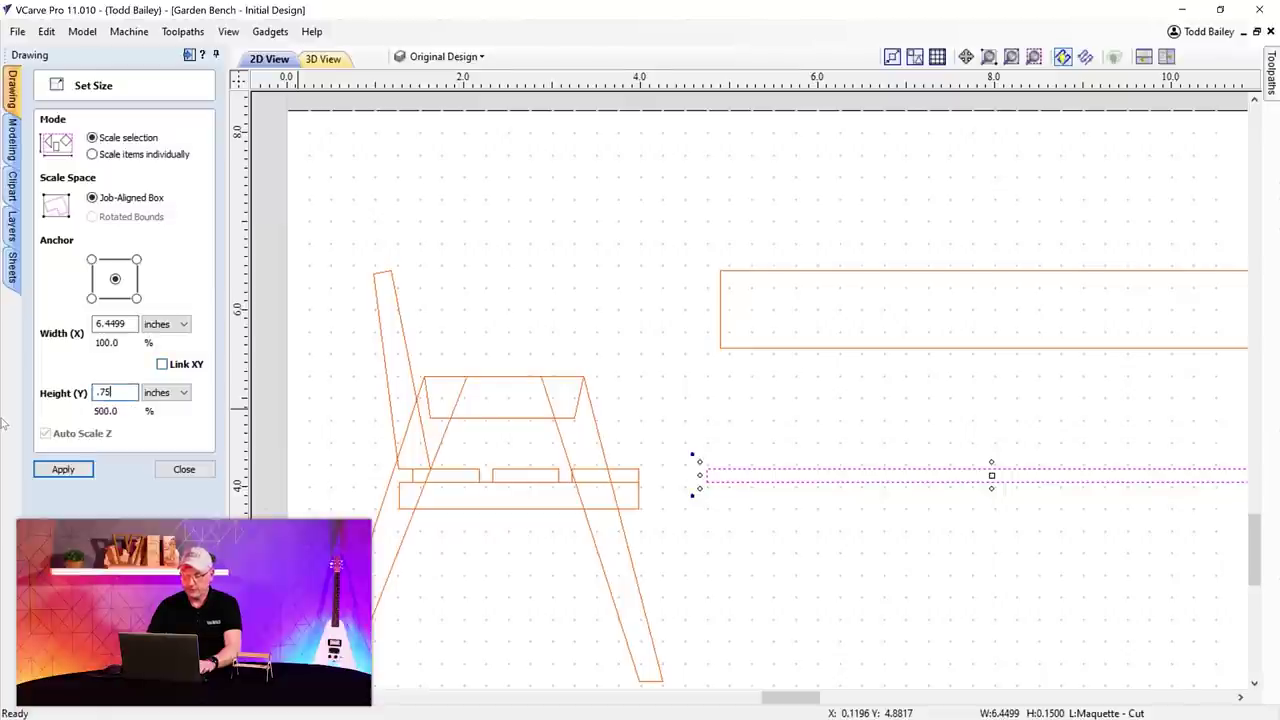
{"action": "left_click", "coordinate": [63, 470]}
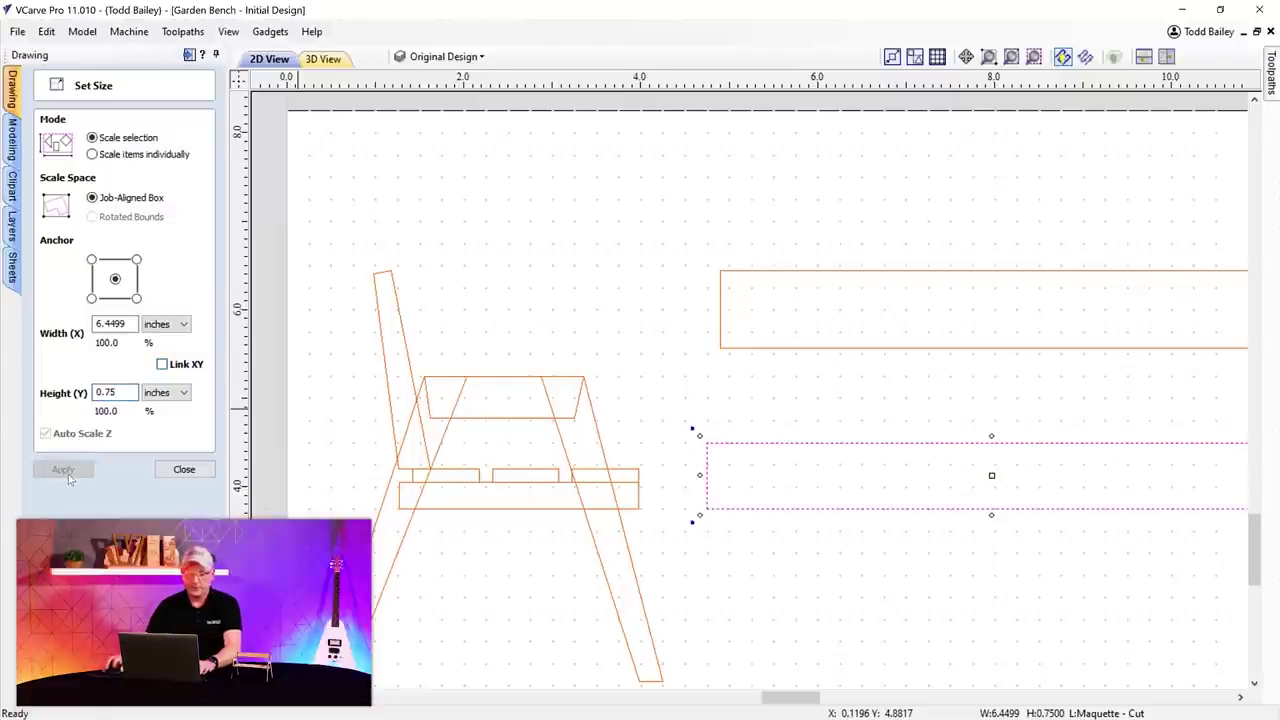
{"action": "left_click", "coordinate": [180, 469]}
- Move the resized seat board up to the sheet's upper edge and shift the backrest board down to make room between them
{"action": "scroll", "coordinate": [700, 455], "scroll_direction": "down", "scroll_amount": 3}
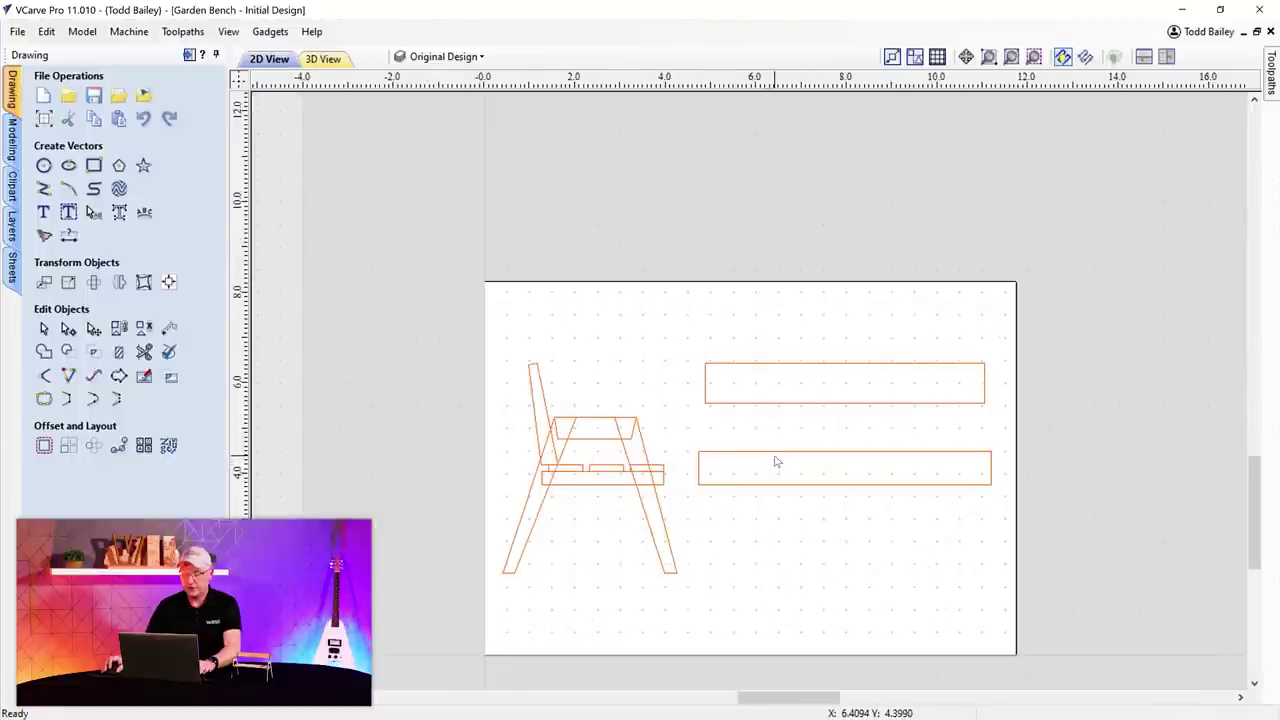
{"action": "left_click", "coordinate": [777, 455]}
{"action": "left_click_drag", "start_coordinate": [845, 450], "coordinate": [842, 303]}
{"action": "left_click", "coordinate": [842, 371]}
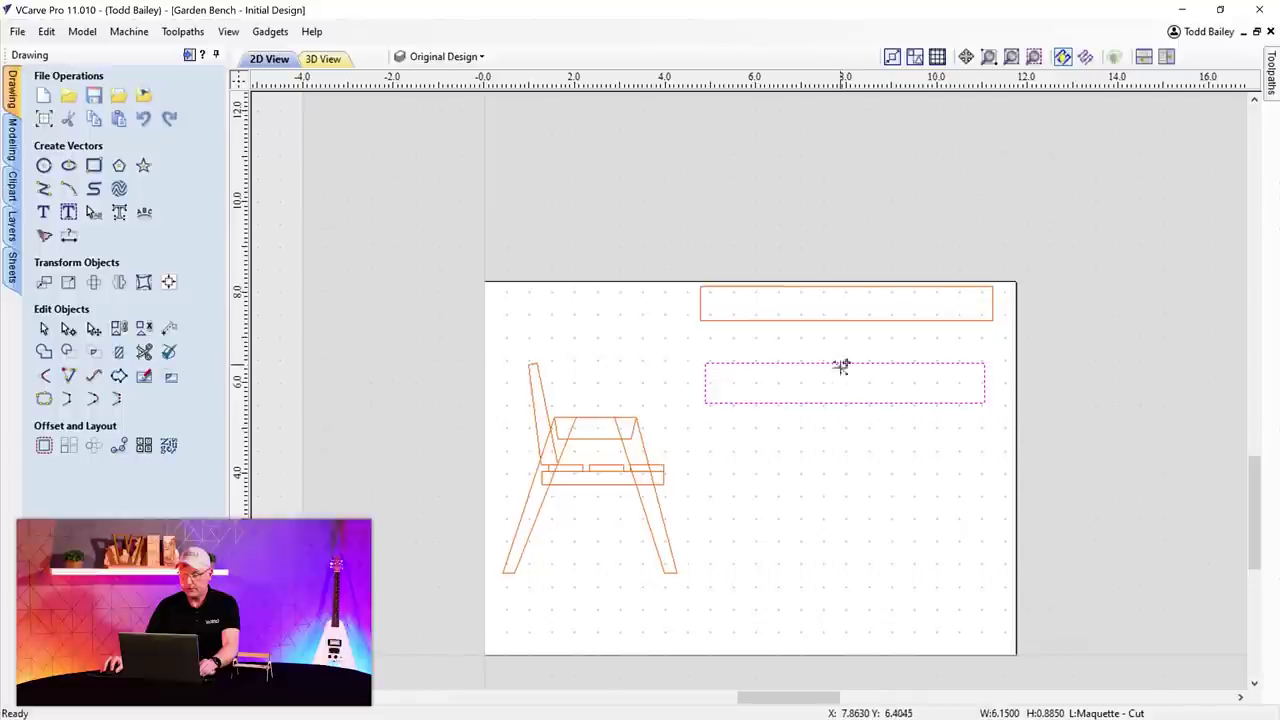
{"action": "left_click_drag", "start_coordinate": [846, 383], "coordinate": [843, 462]}
- Make two copies of the seat board and stack them directly beneath the original
{"action": "left_click", "coordinate": [772, 324]}
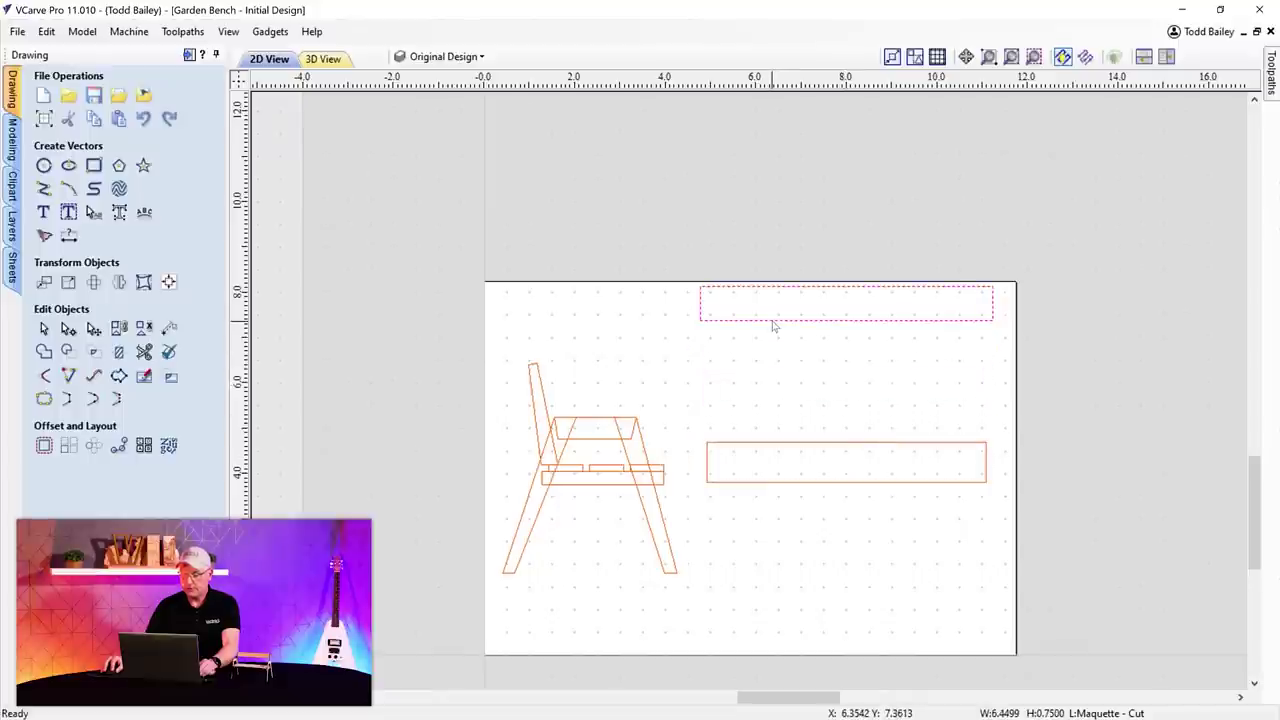
{"action": "left_click_drag", "start_coordinate": [846, 297], "coordinate": [845, 396]}
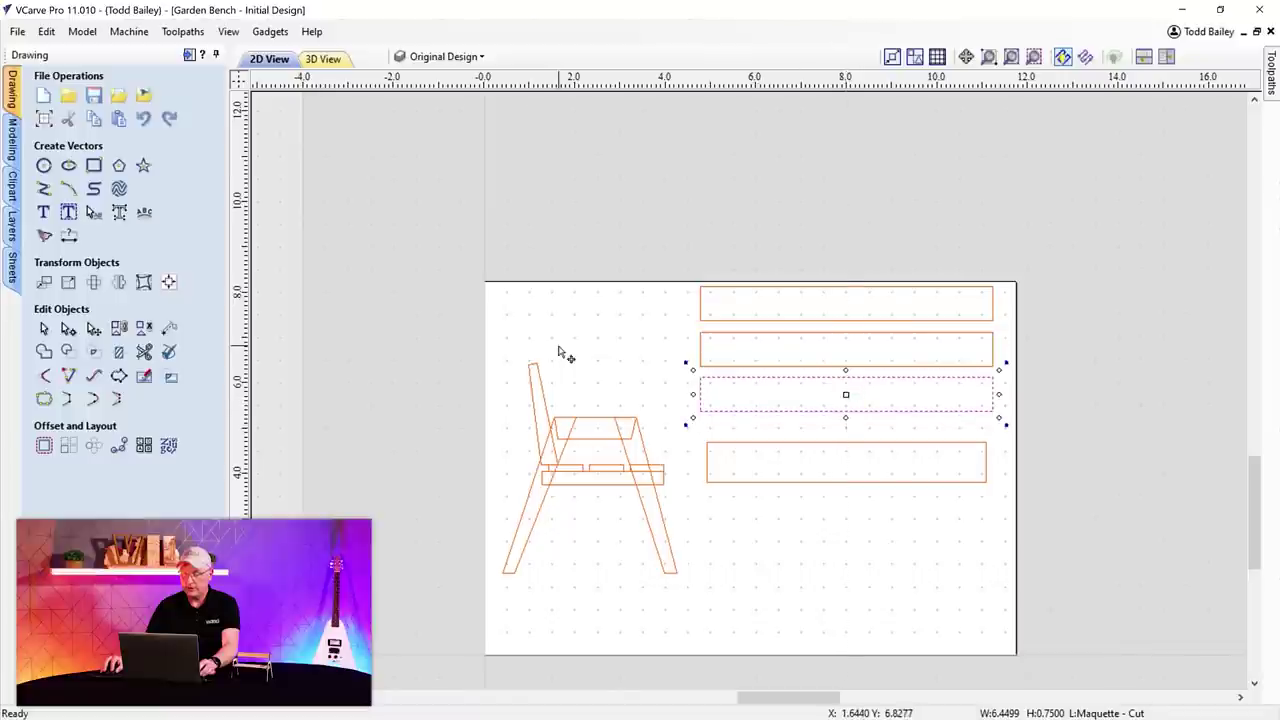
{"action": "left_click", "coordinate": [566, 354]}
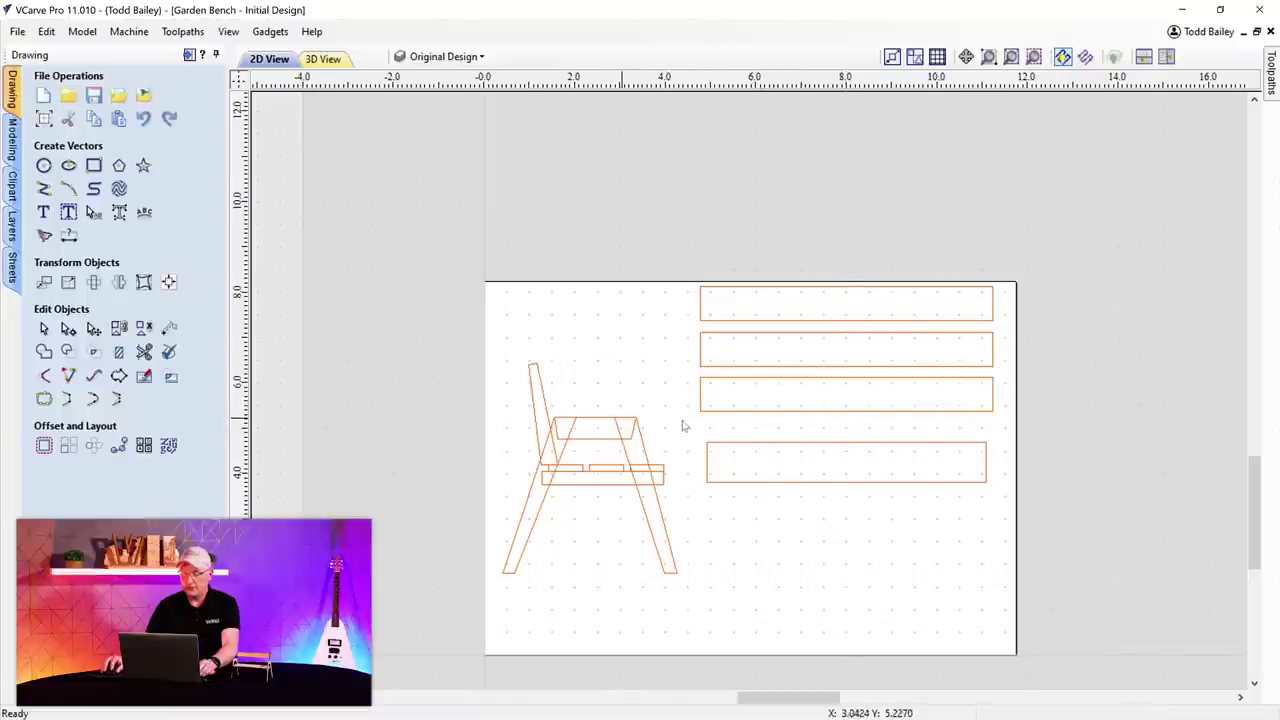
- Move the back upright above the legs and the seat support rail beneath the backrest board, duplicating each for a pair
{"action": "left_click", "coordinate": [544, 414]}
{"action": "left_click_drag", "start_coordinate": [529, 386], "coordinate": [561, 343]}
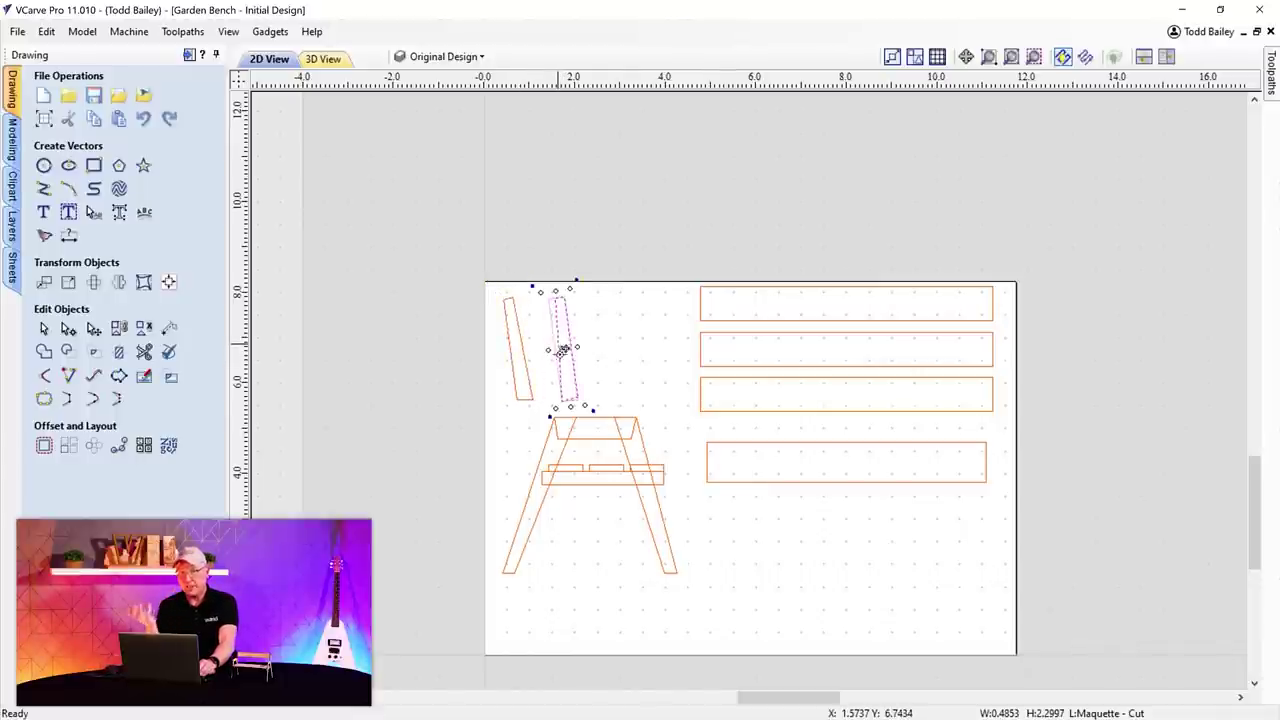
{"action": "left_click", "coordinate": [586, 500]}
{"action": "left_click", "coordinate": [587, 489]}
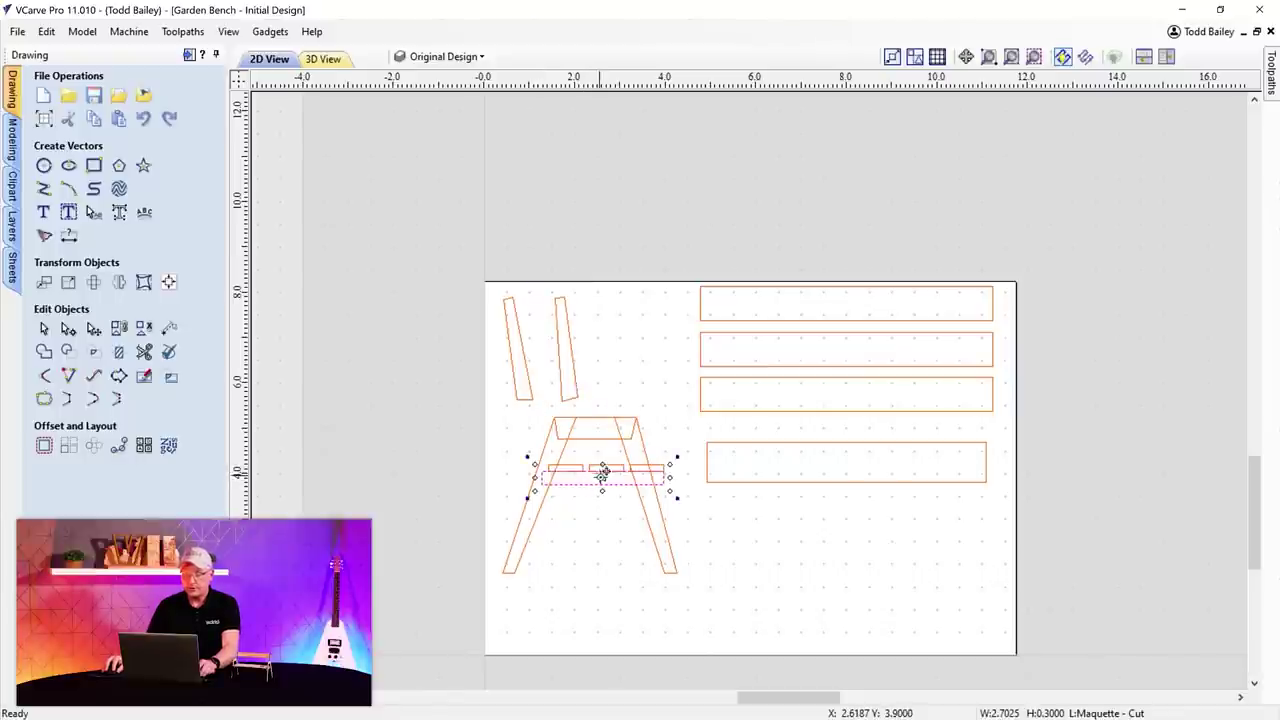
{"action": "left_click_drag", "start_coordinate": [604, 474], "coordinate": [933, 536]}
- Delete the remaining seat slat ends between the legs of the side view
{"action": "left_click", "coordinate": [672, 580]}
{"action": "left_click_drag", "start_coordinate": [512, 462], "coordinate": [672, 506]}
{"action": "key", "text": "Delete"}
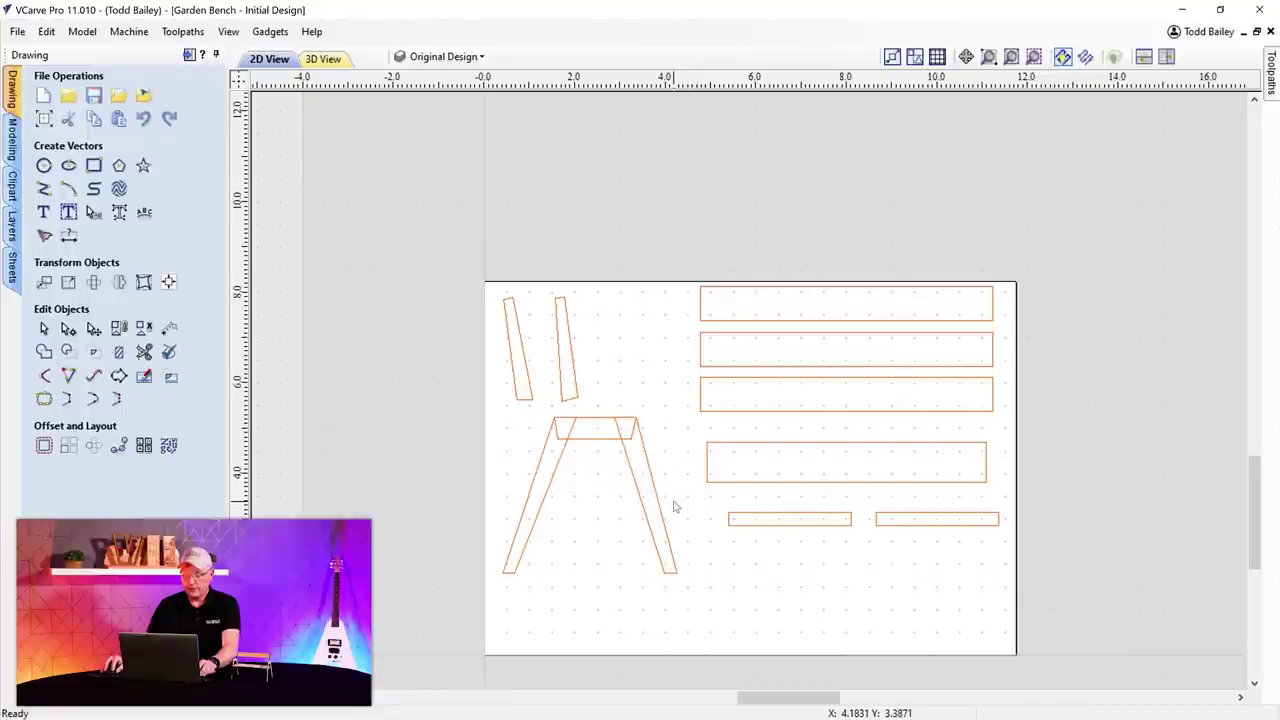
- Try to weld the two legs and their top rail into one outline
{"action": "left_click", "coordinate": [544, 503]}
{"action": "left_click", "coordinate": [643, 459], "text": "shift"}
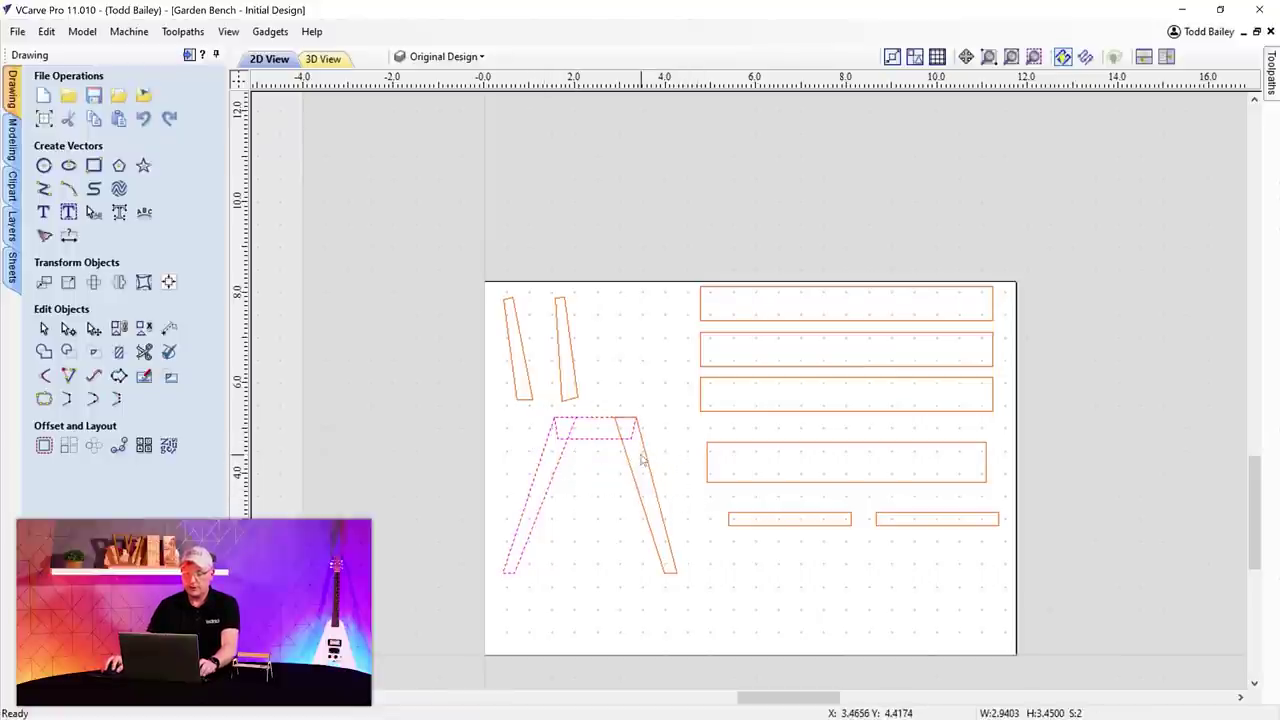
{"action": "left_click", "coordinate": [632, 474], "text": "shift"}
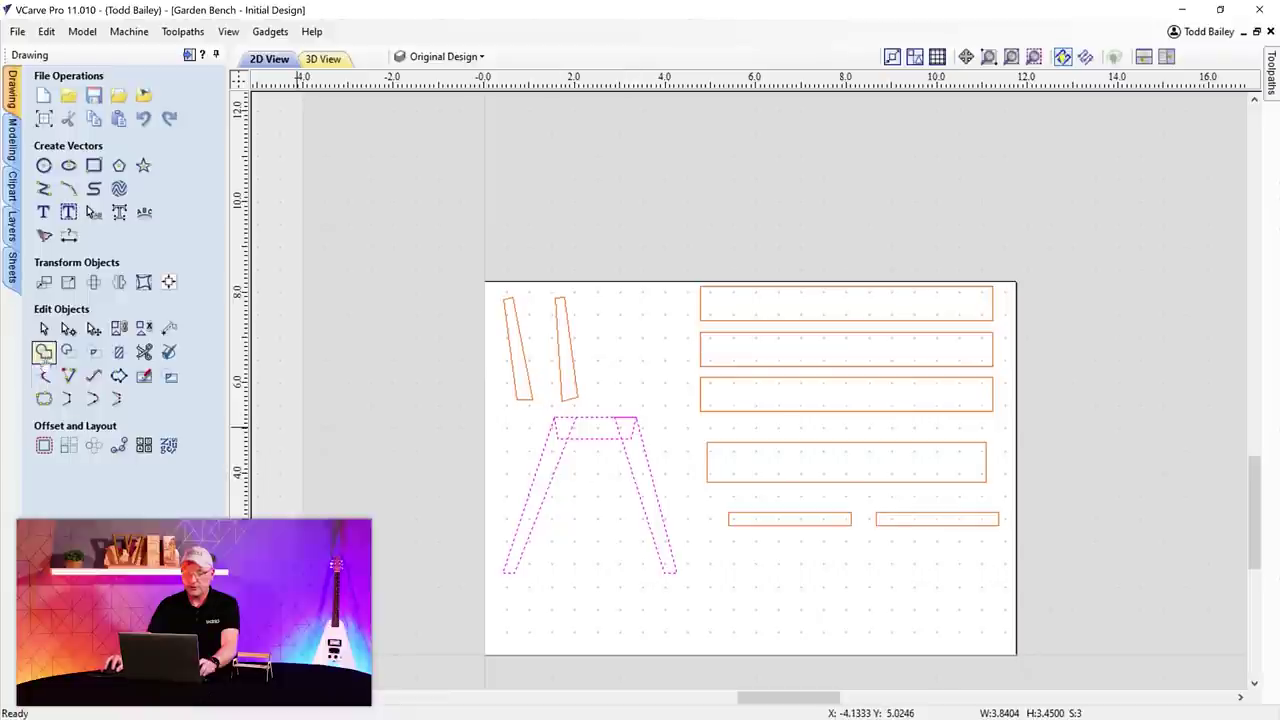
{"action": "left_click", "coordinate": [43, 351]}
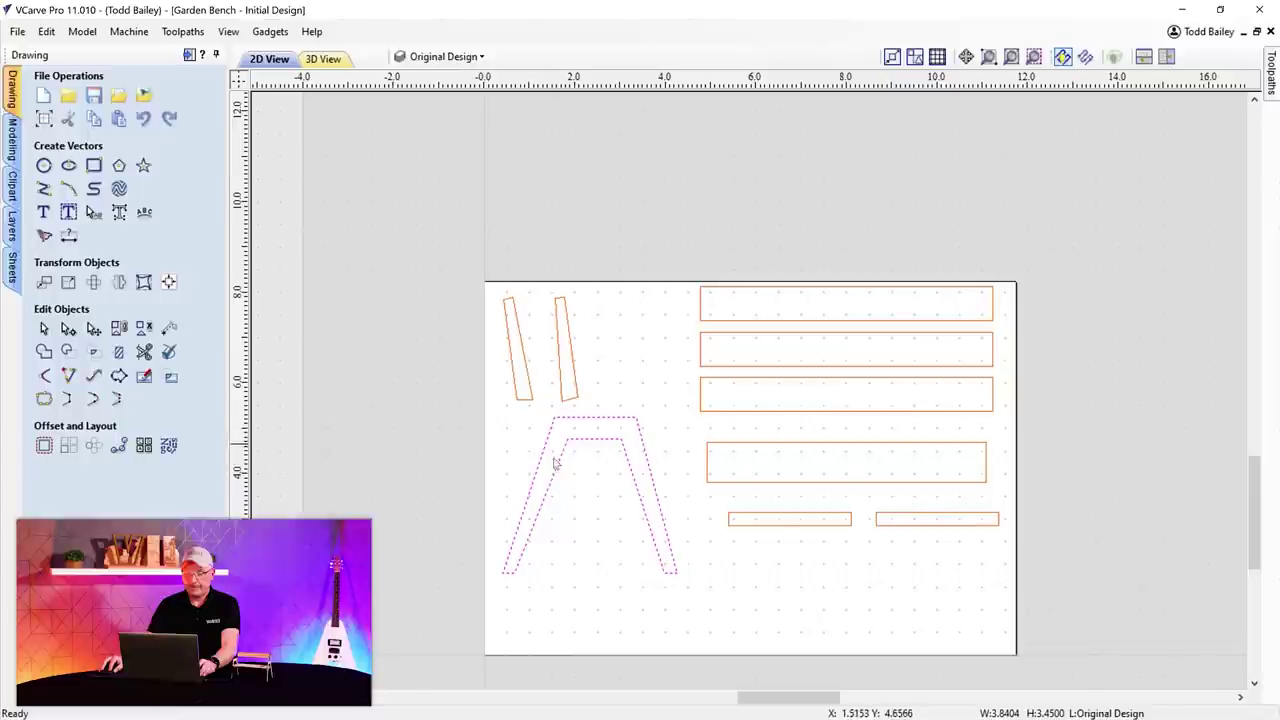
{"action": "left_click", "coordinate": [597, 510]}
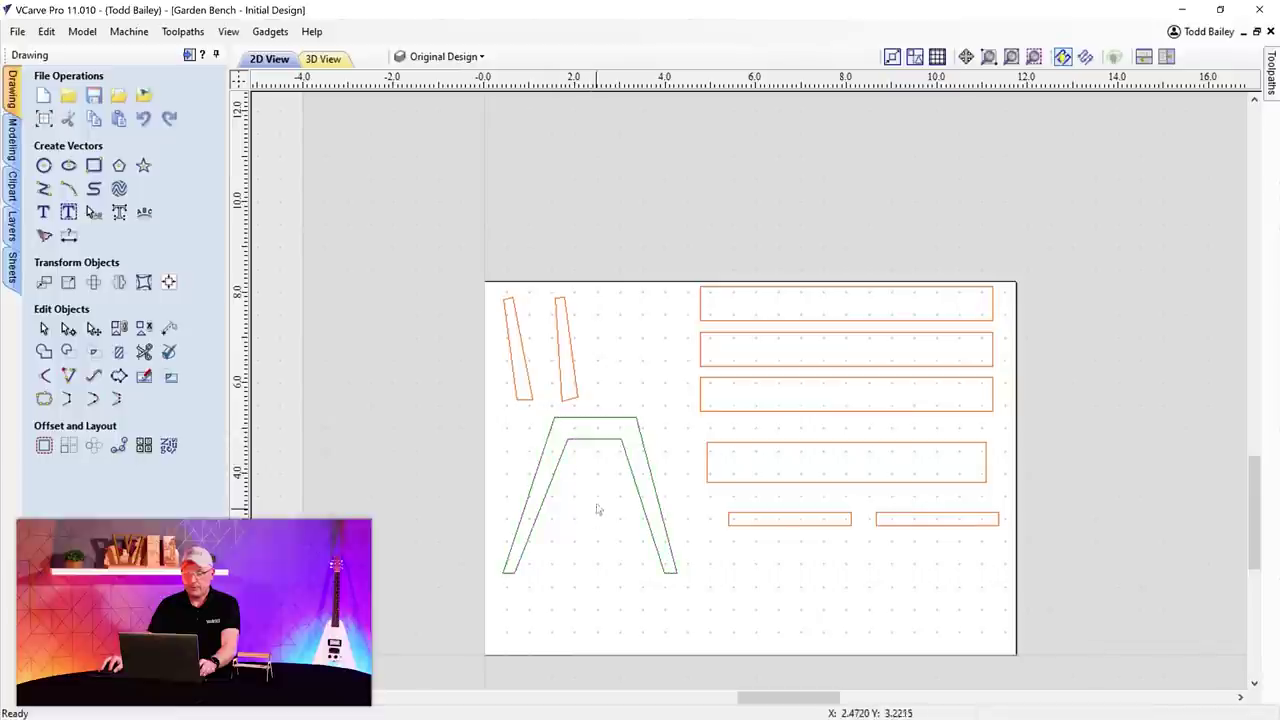
- Make Maquette - Cut the active layer and weld the two legs and top rail into one outline
{"action": "left_click", "coordinate": [463, 60]}
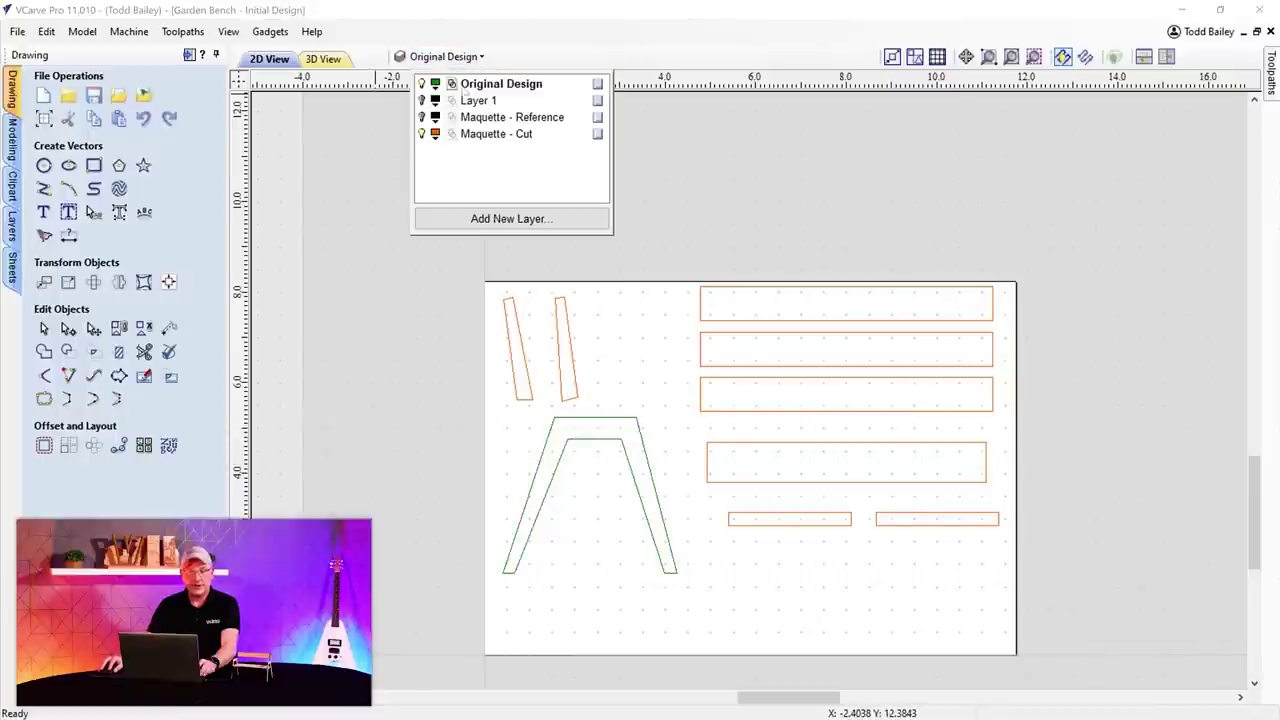
{"action": "left_click", "coordinate": [484, 136]}
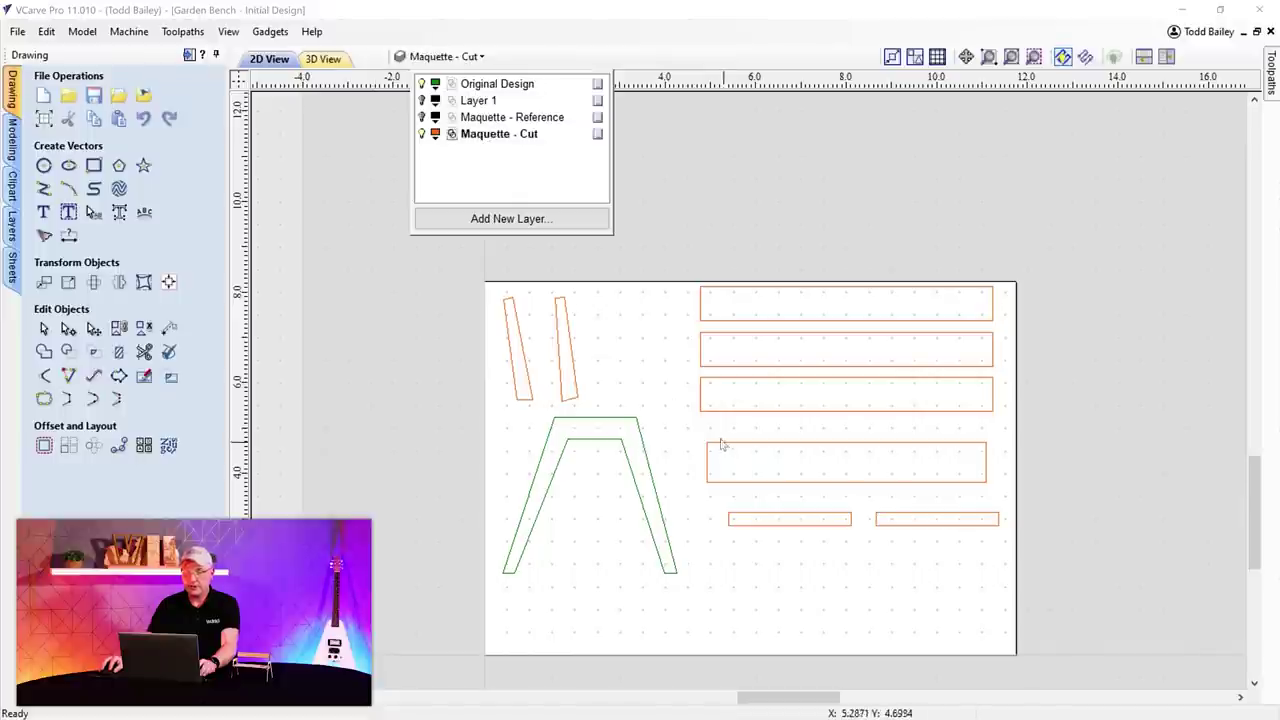
{"action": "left_click", "coordinate": [642, 416]}
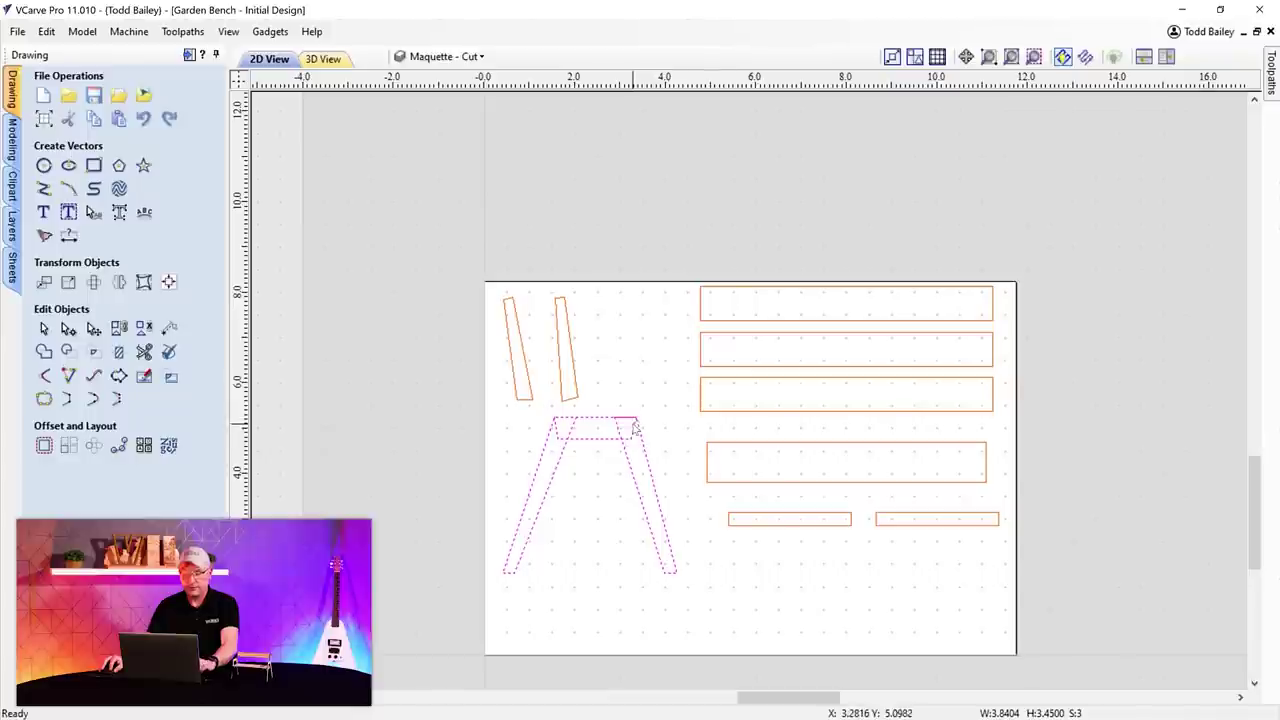
{"action": "left_click", "coordinate": [43, 351]}
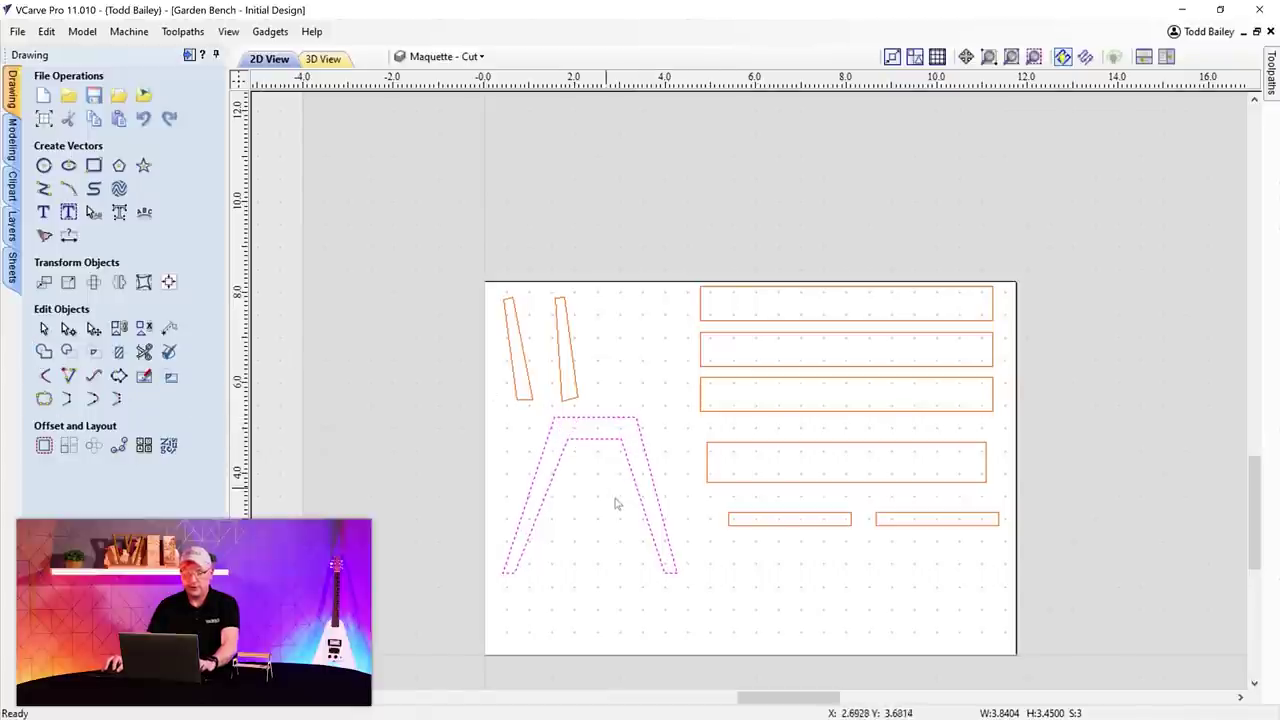
{"action": "left_click", "coordinate": [614, 503]}
- Duplicate the welded leg frame, turn the copy upside down and nest it beside the original near the sheet's lower edge
{"action": "left_click", "coordinate": [611, 420]}
{"action": "left_click_drag", "start_coordinate": [592, 492], "coordinate": [647, 527]}
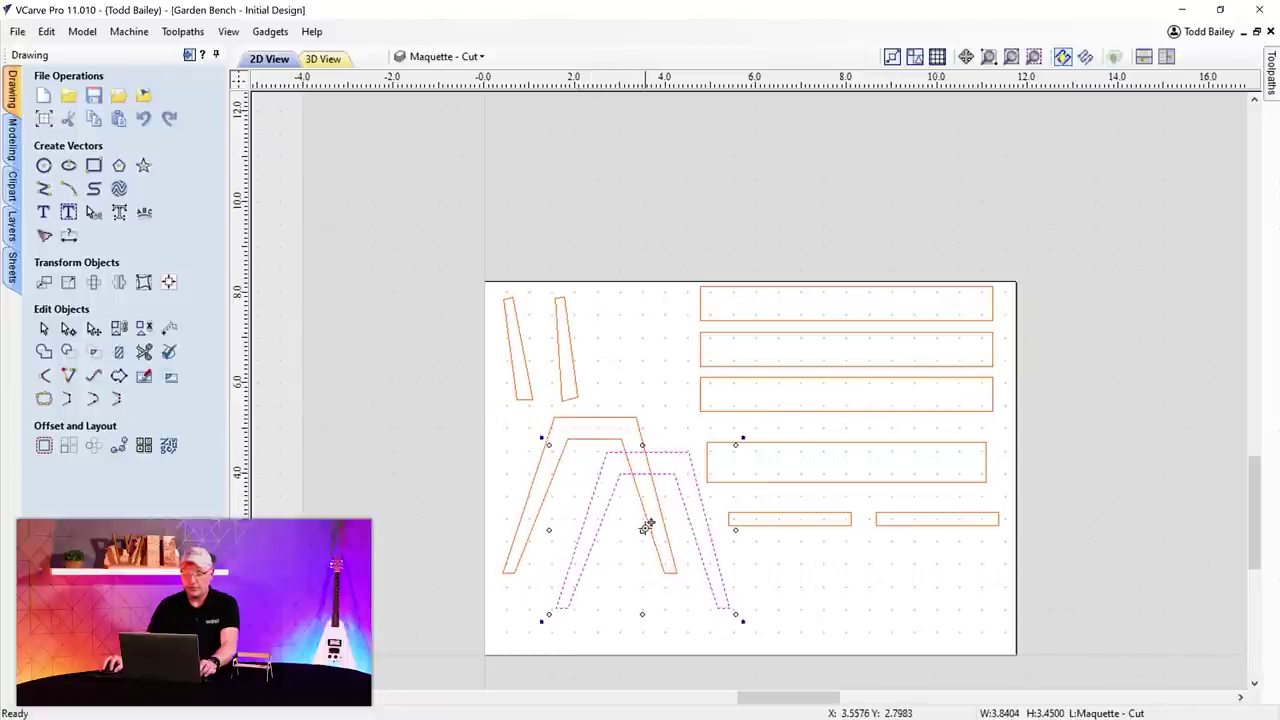
{"action": "key", "text": "m"}
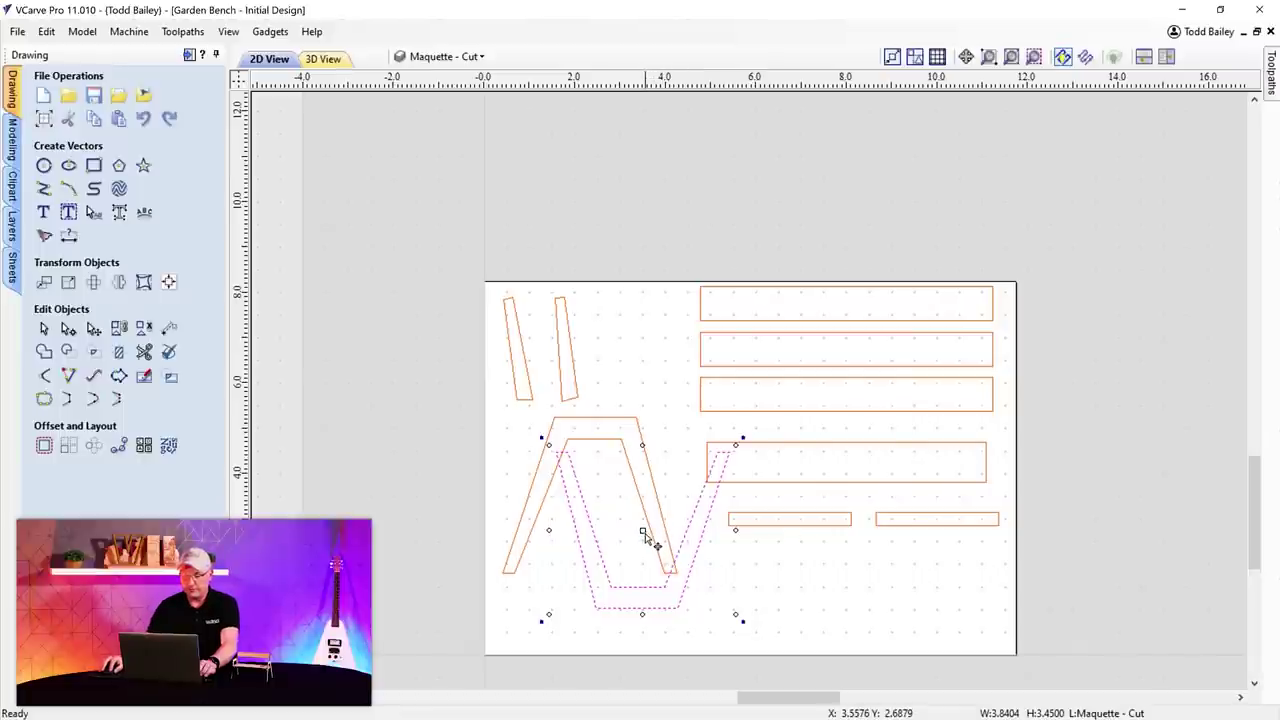
{"action": "left_click_drag", "start_coordinate": [646, 526], "coordinate": [662, 562]}
{"action": "left_click", "coordinate": [814, 571]}
- Move both seat support rails clear of the inverted leg frame and shift the backrest board up beneath the seat boards
{"action": "left_click", "coordinate": [802, 520]}
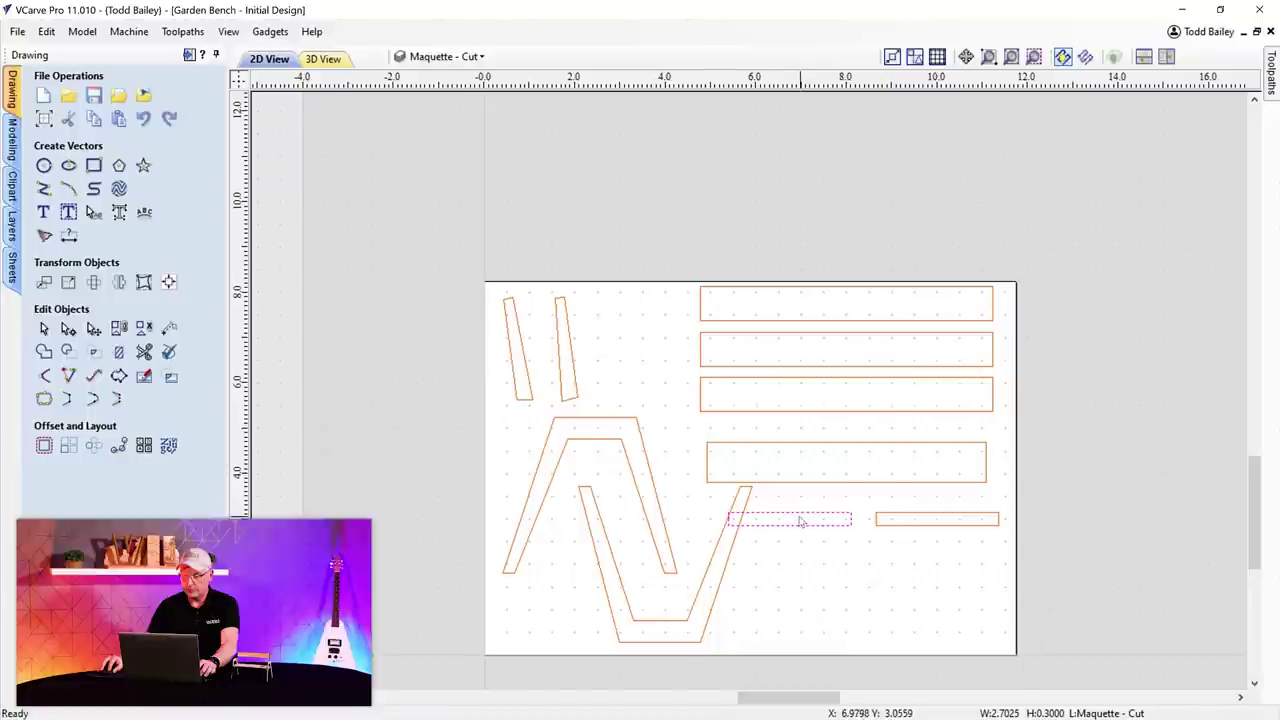
{"action": "left_click_drag", "start_coordinate": [786, 517], "coordinate": [823, 563]}
{"action": "left_click", "coordinate": [891, 528]}
{"action": "left_click_drag", "start_coordinate": [891, 528], "coordinate": [868, 551]}
{"action": "left_click", "coordinate": [879, 486]}
{"action": "left_click_drag", "start_coordinate": [848, 486], "coordinate": [846, 443]}
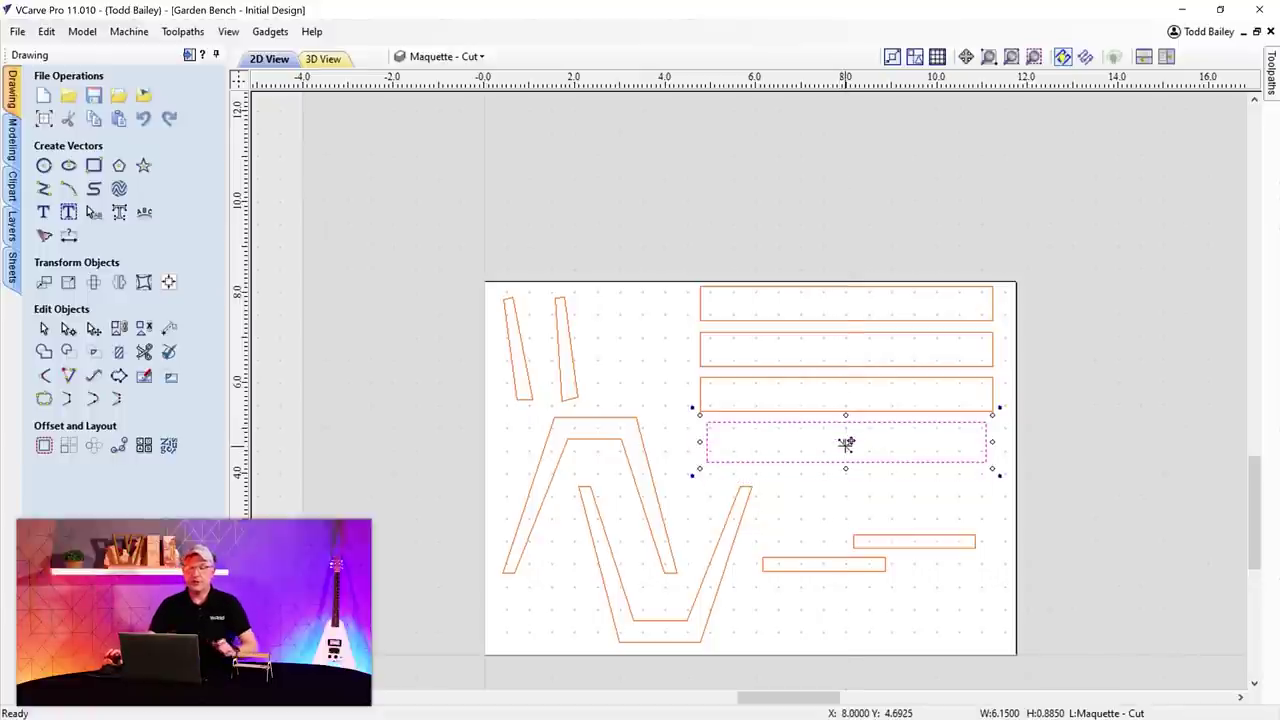
- Export all vectors on the Maquette sheet's visible Maquette - Cut layer to a PDF named Garden Bench - Maquette
{"action": "left_click", "coordinate": [17, 31]}
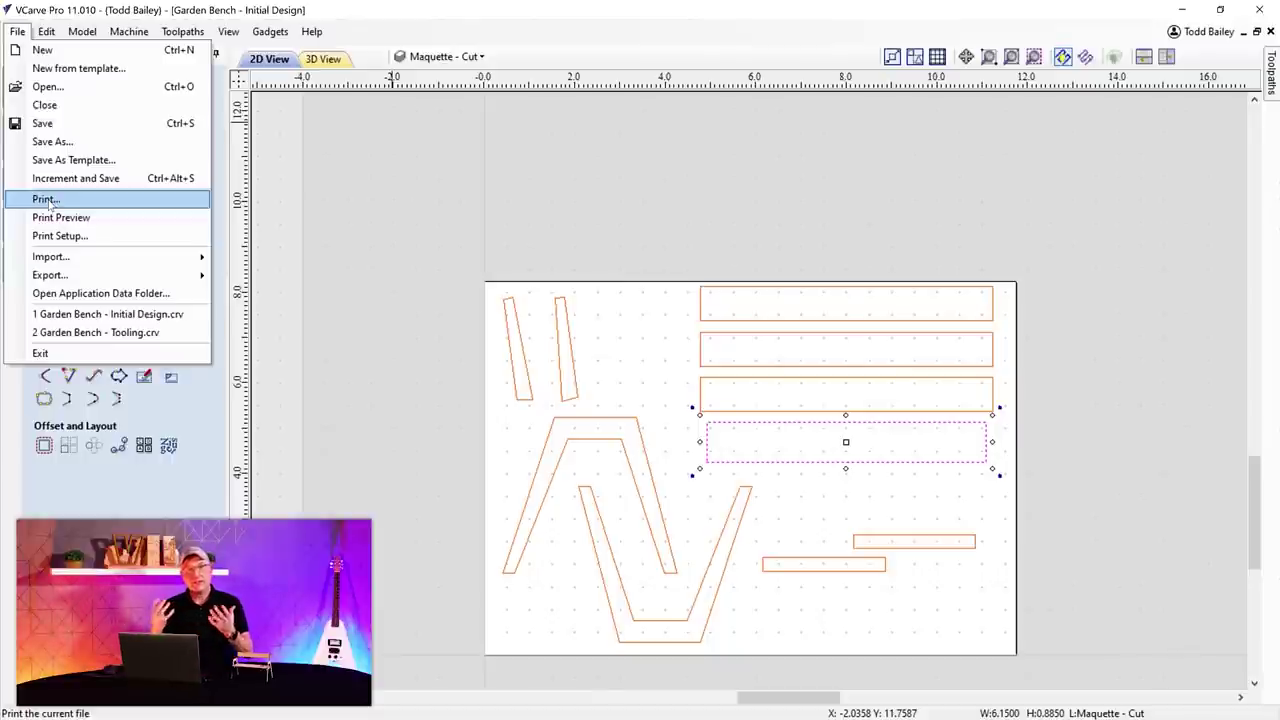
{"action": "mouse_move", "coordinate": [62, 277]}
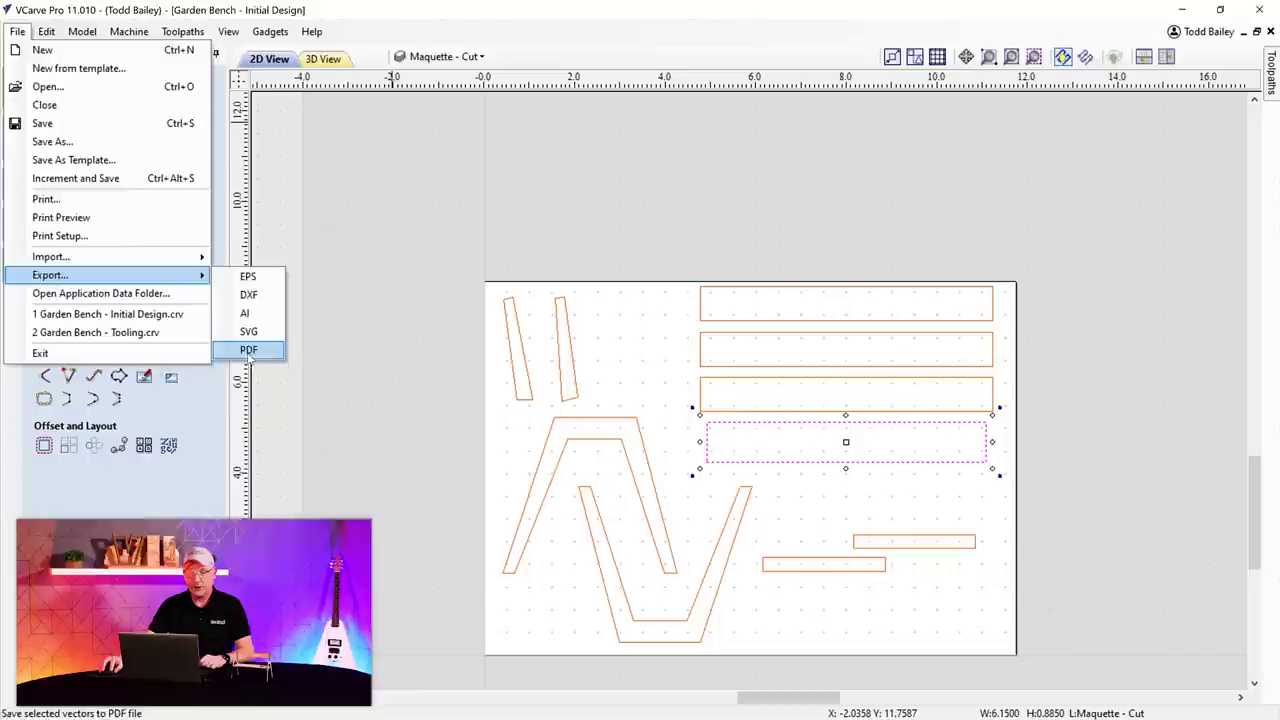
{"action": "left_click", "coordinate": [249, 351]}
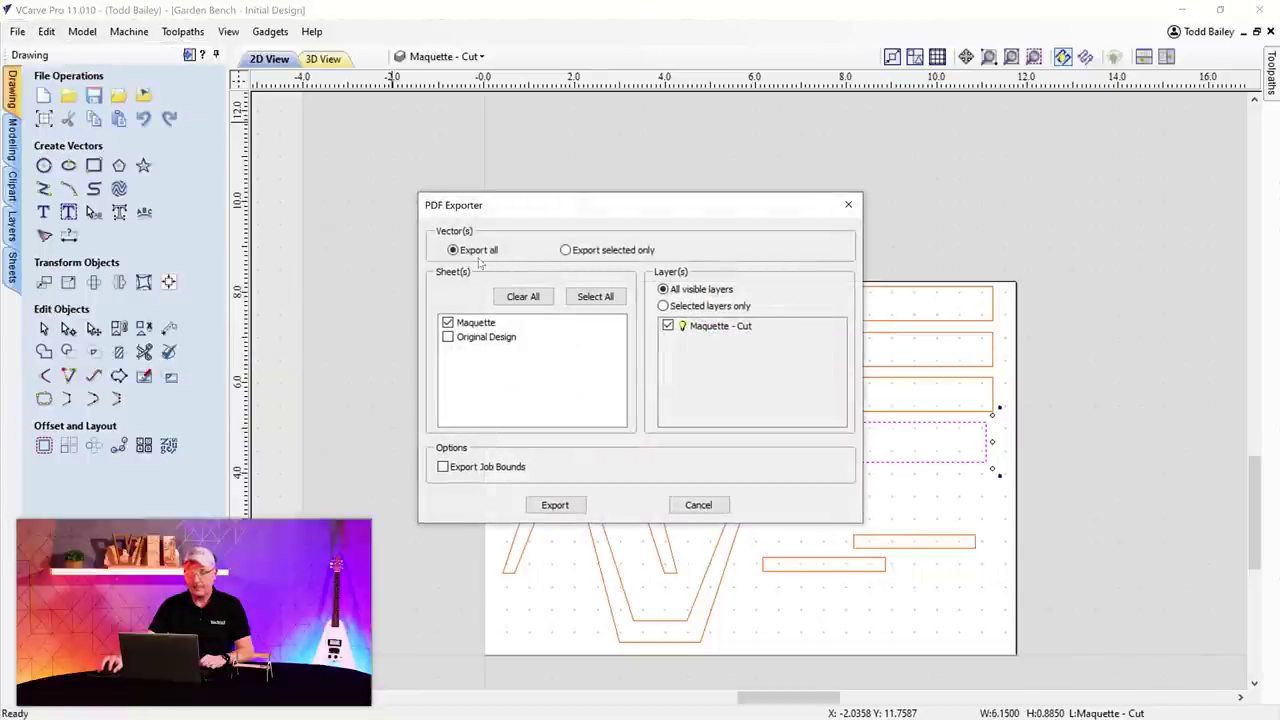
{"action": "left_click_drag", "start_coordinate": [520, 208], "coordinate": [413, 108]}
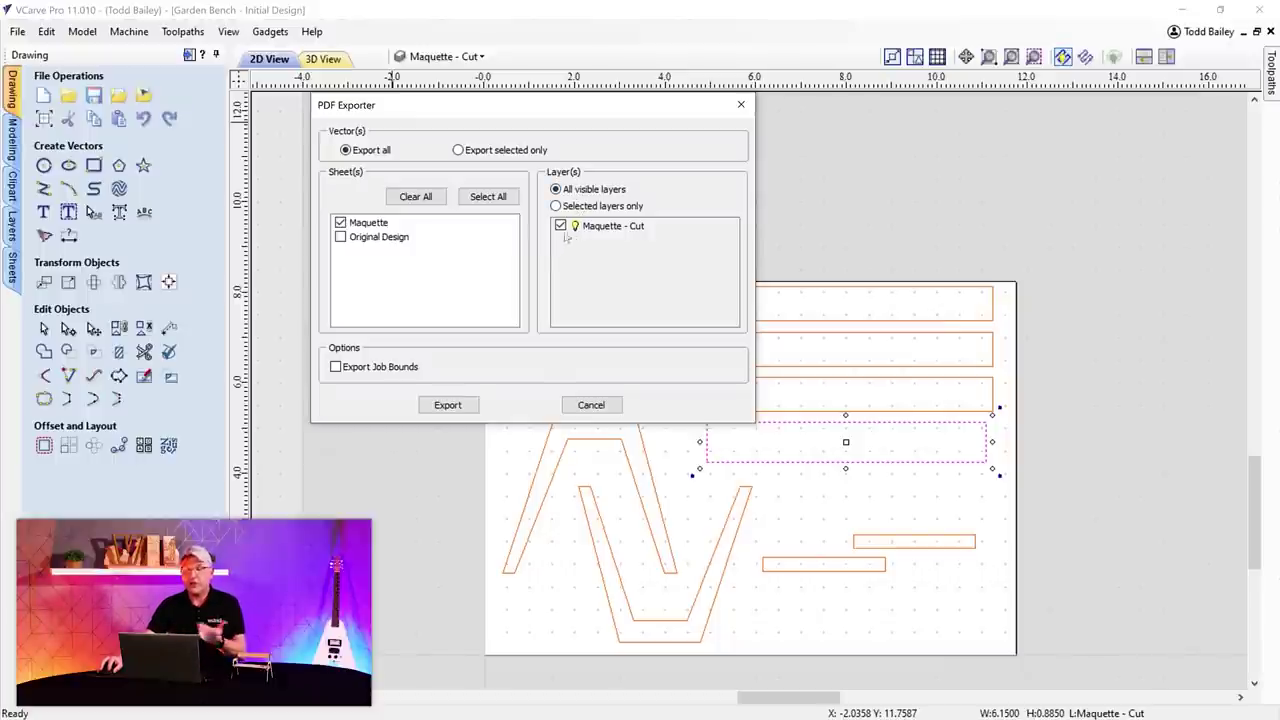
{"action": "left_click", "coordinate": [445, 409]}
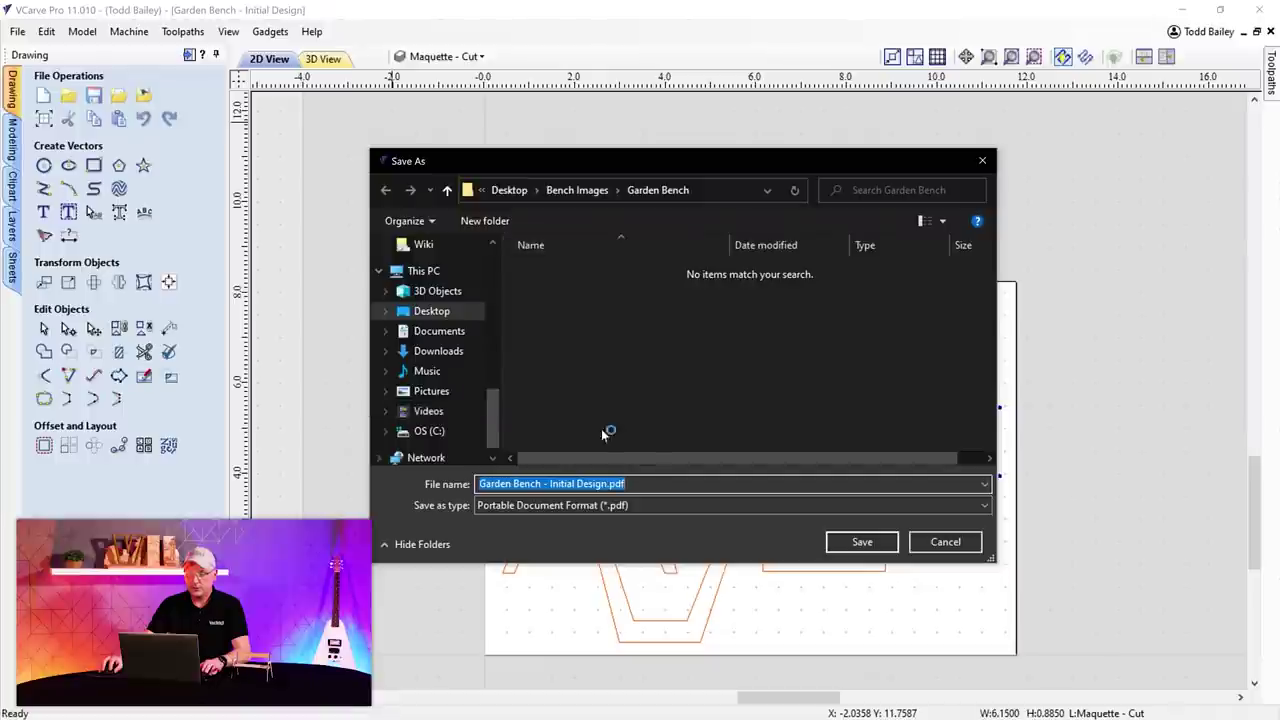
{"action": "left_click", "coordinate": [556, 484]}
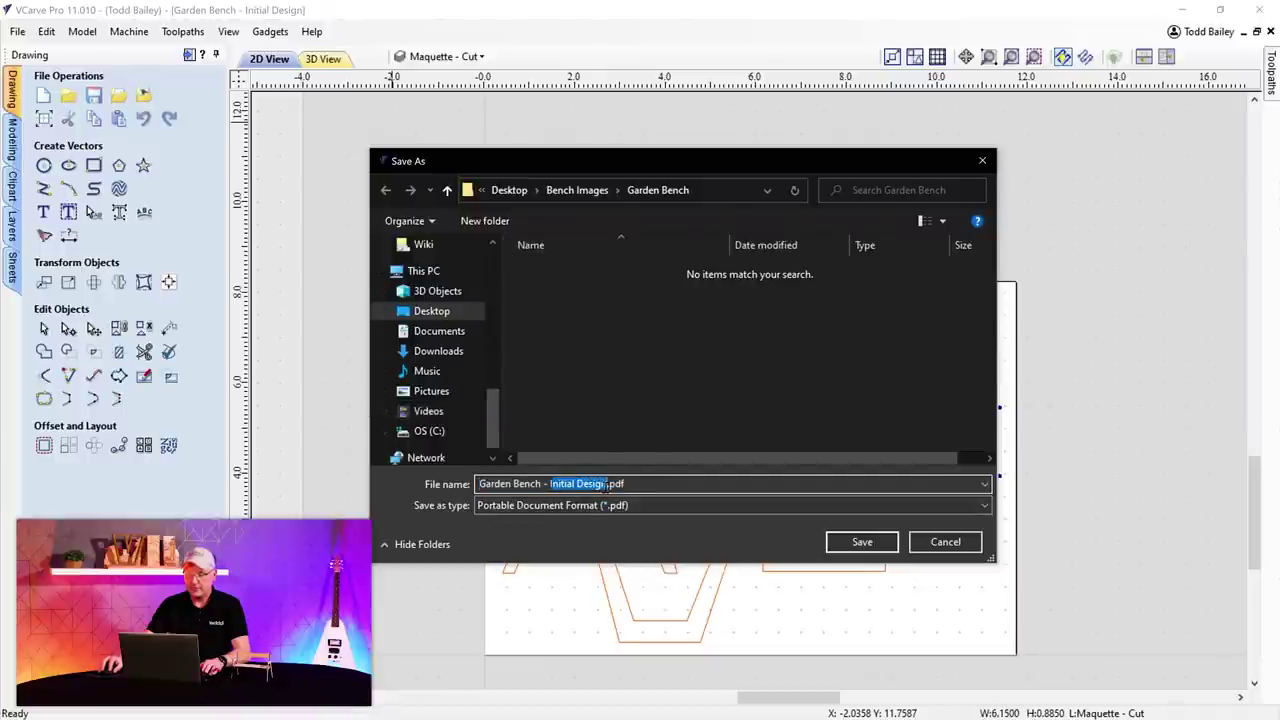
{"action": "key", "text": "BackSpace"}
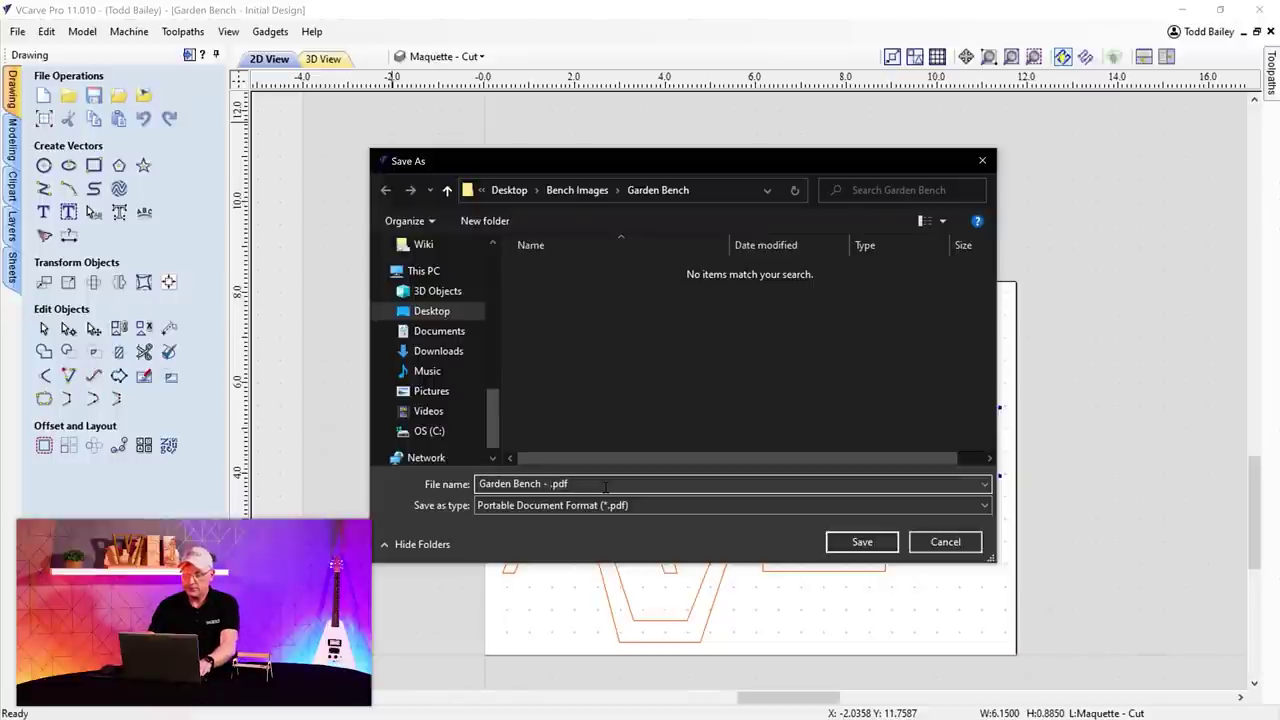
{"action": "type", "text": "Maquette"}
{"action": "left_click", "coordinate": [872, 543]}
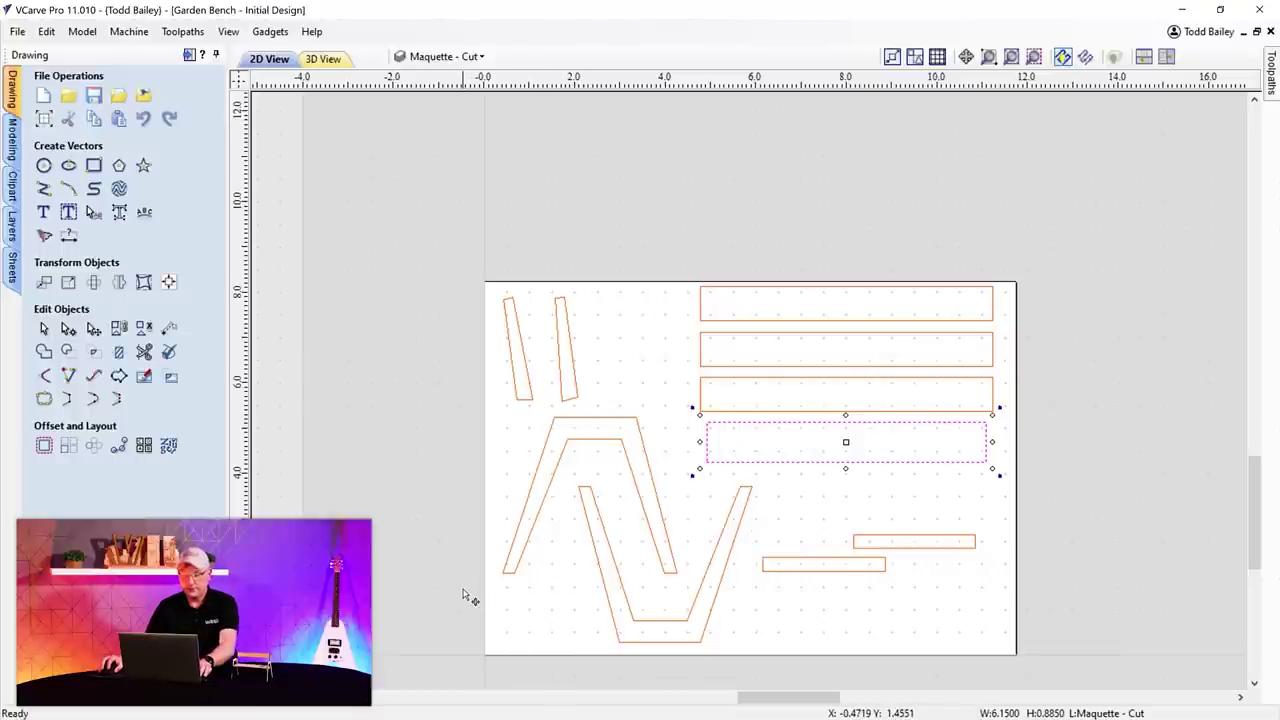
- Open Garden Bench - Maquette.pdf in Acrobat Reader from File Explorer, review its actual-size print settings without printing, and close the document
{"action": "key", "text": "super+e"}
{"action": "scroll", "coordinate": [219, 423], "scroll_direction": "down", "scroll_amount": 5}
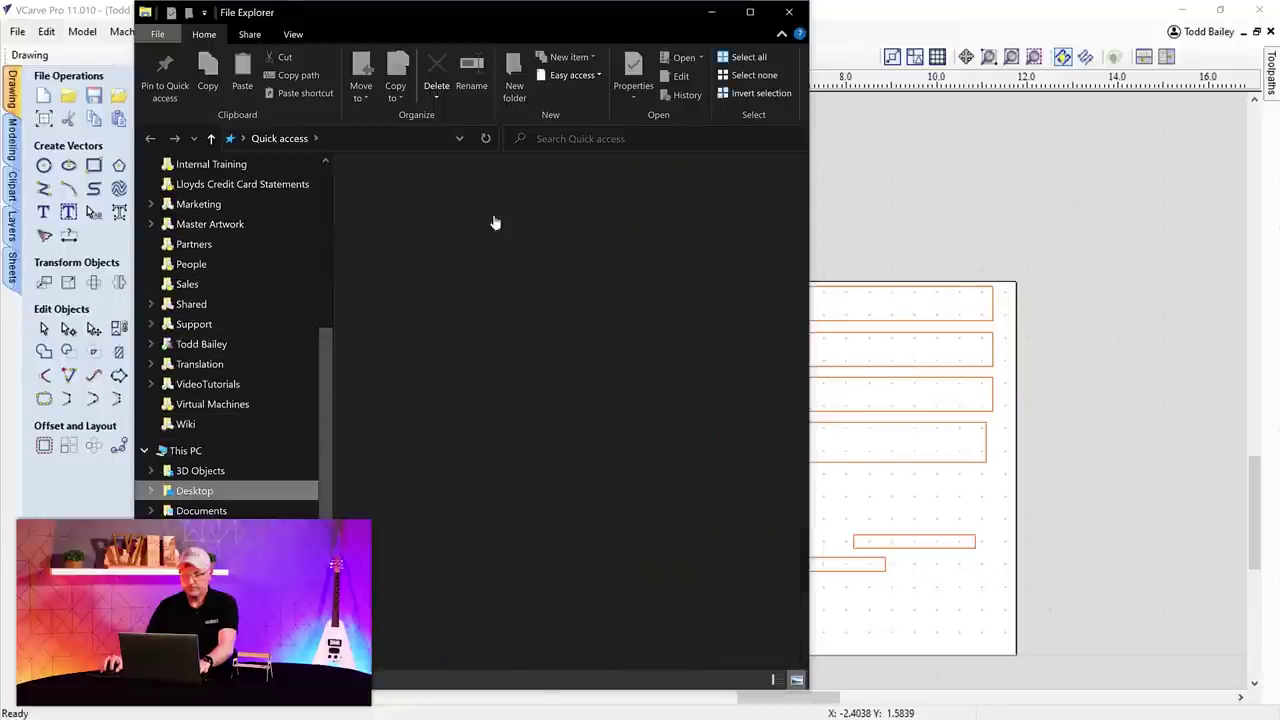
{"action": "double_click", "coordinate": [408, 205]}
{"action": "double_click", "coordinate": [400, 224]}
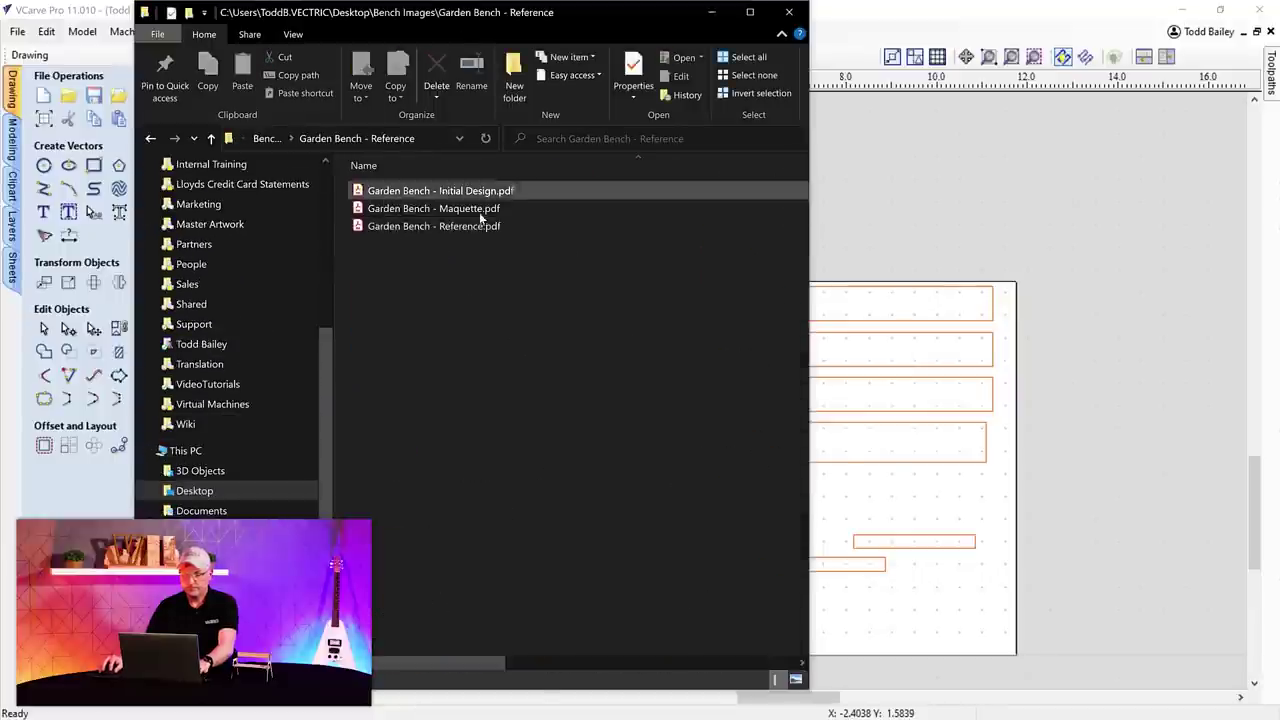
{"action": "double_click", "coordinate": [414, 208]}
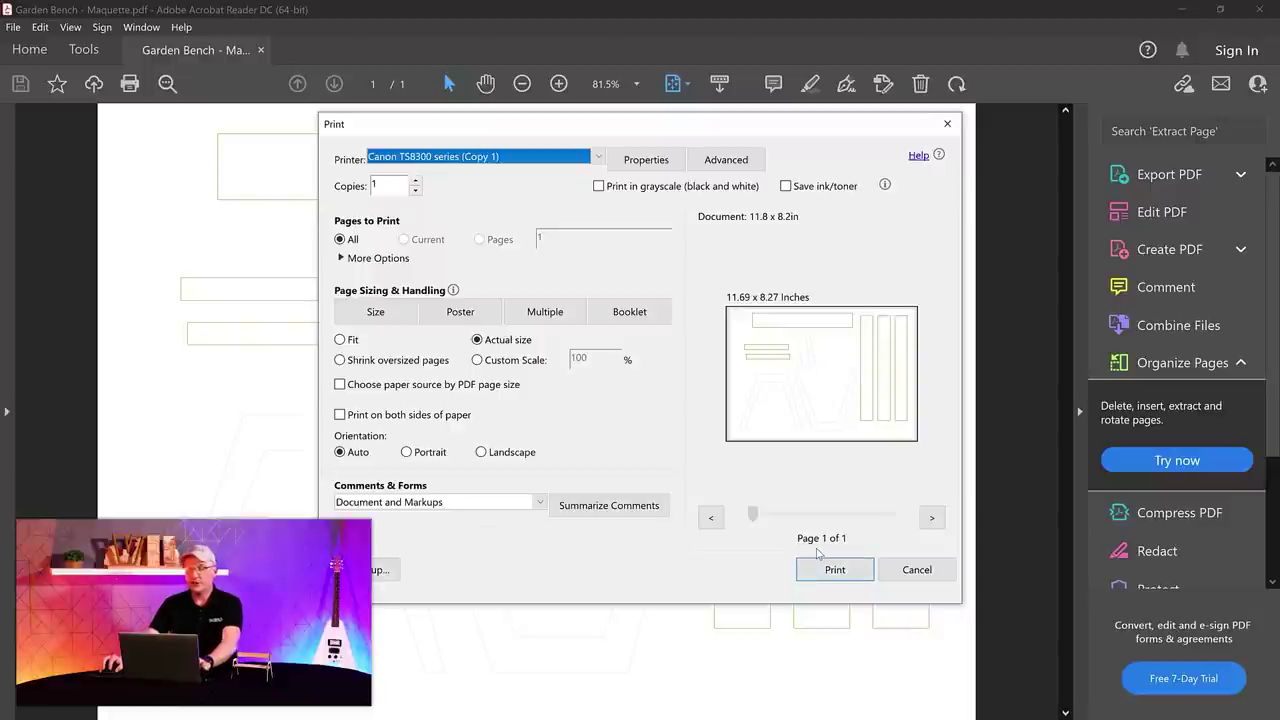
{"action": "left_click", "coordinate": [917, 569]}
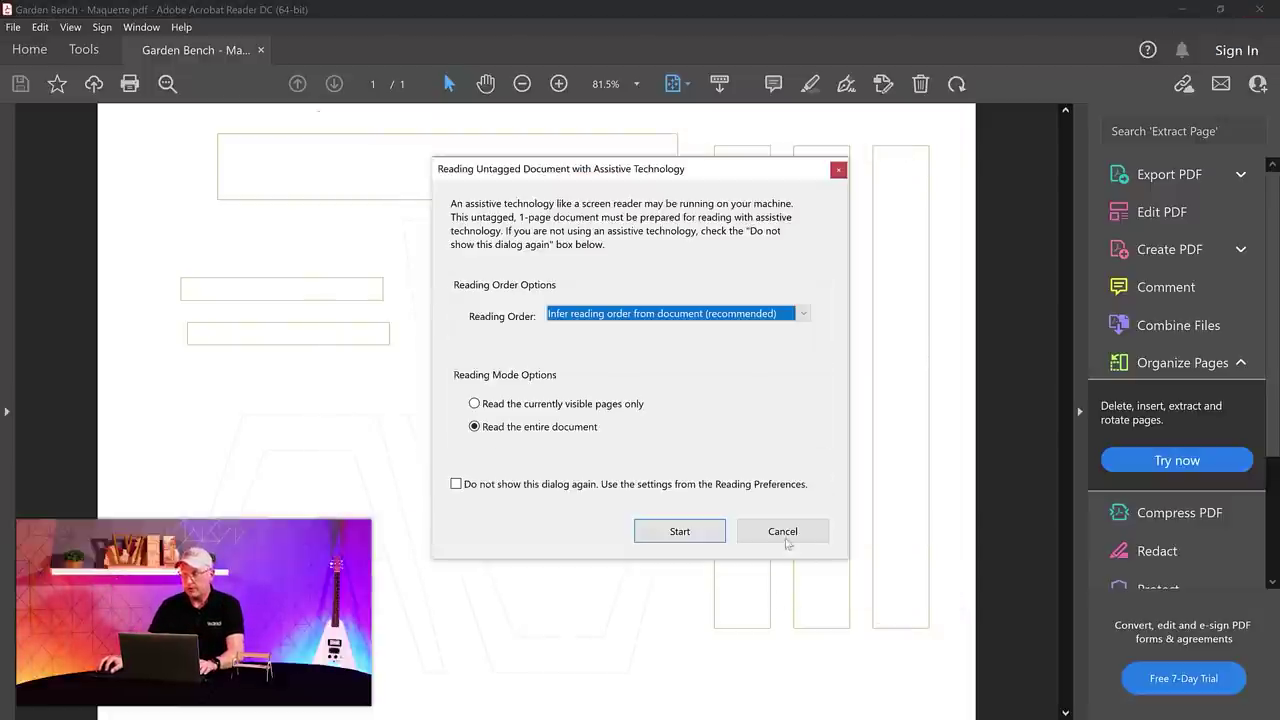
{"action": "left_click", "coordinate": [783, 535]}
{"action": "left_click", "coordinate": [1259, 9]}
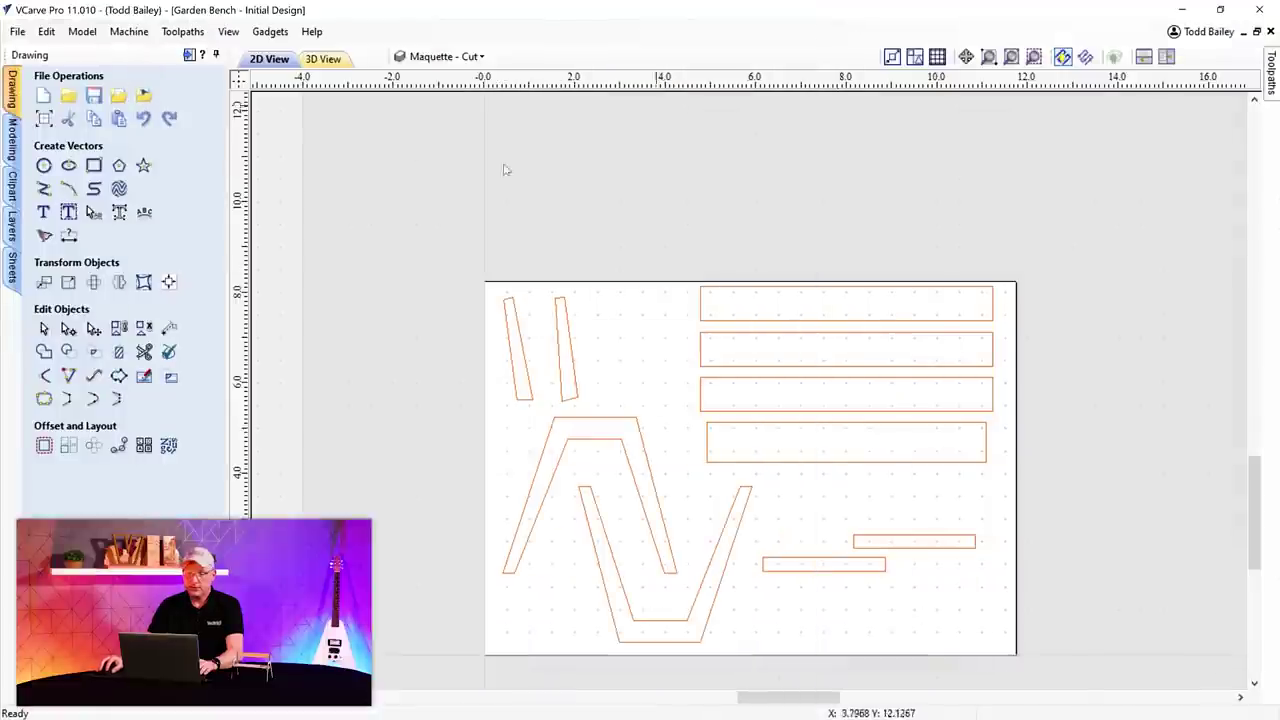
- Hide the Maquette - Cut layer and show the Maquette - Reference layer
{"action": "left_click", "coordinate": [440, 56]}
{"action": "left_click", "coordinate": [429, 117]}
{"action": "left_click", "coordinate": [429, 134]}
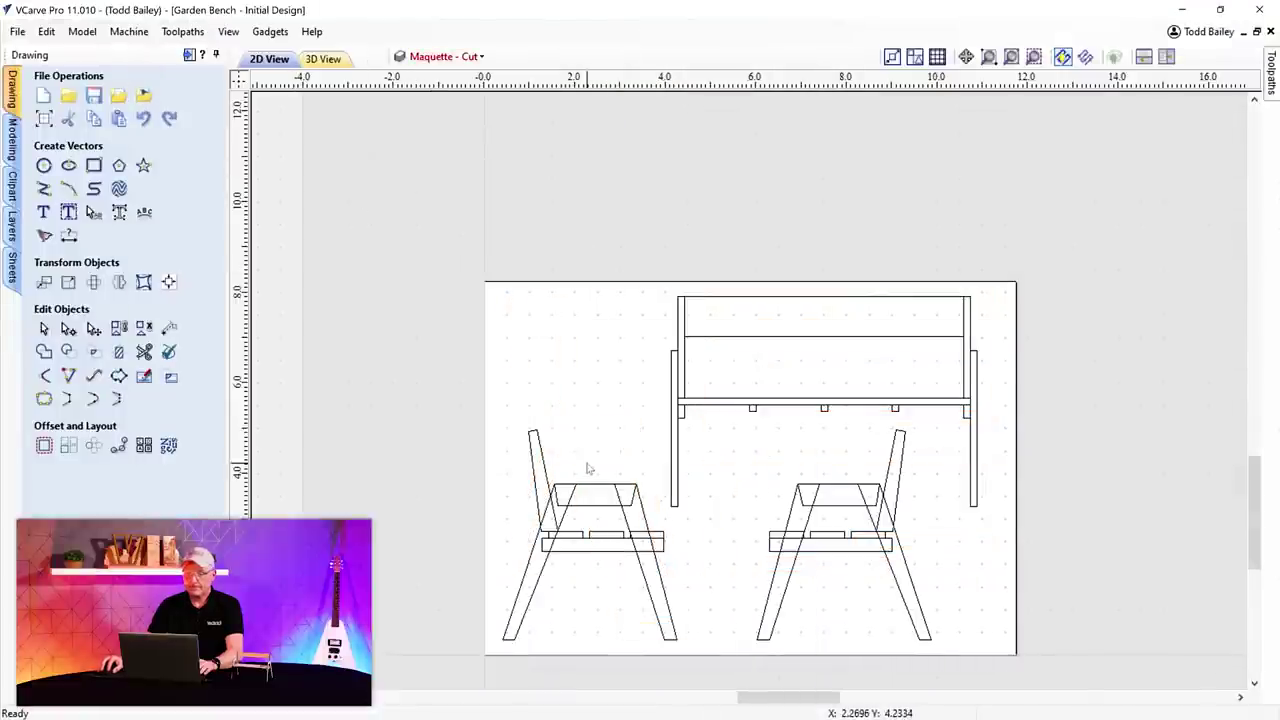
- Export all vectors on the Maquette sheet's visible Maquette - Reference layer to a PDF named Garden Bench - Reference
{"action": "left_click", "coordinate": [17, 31]}
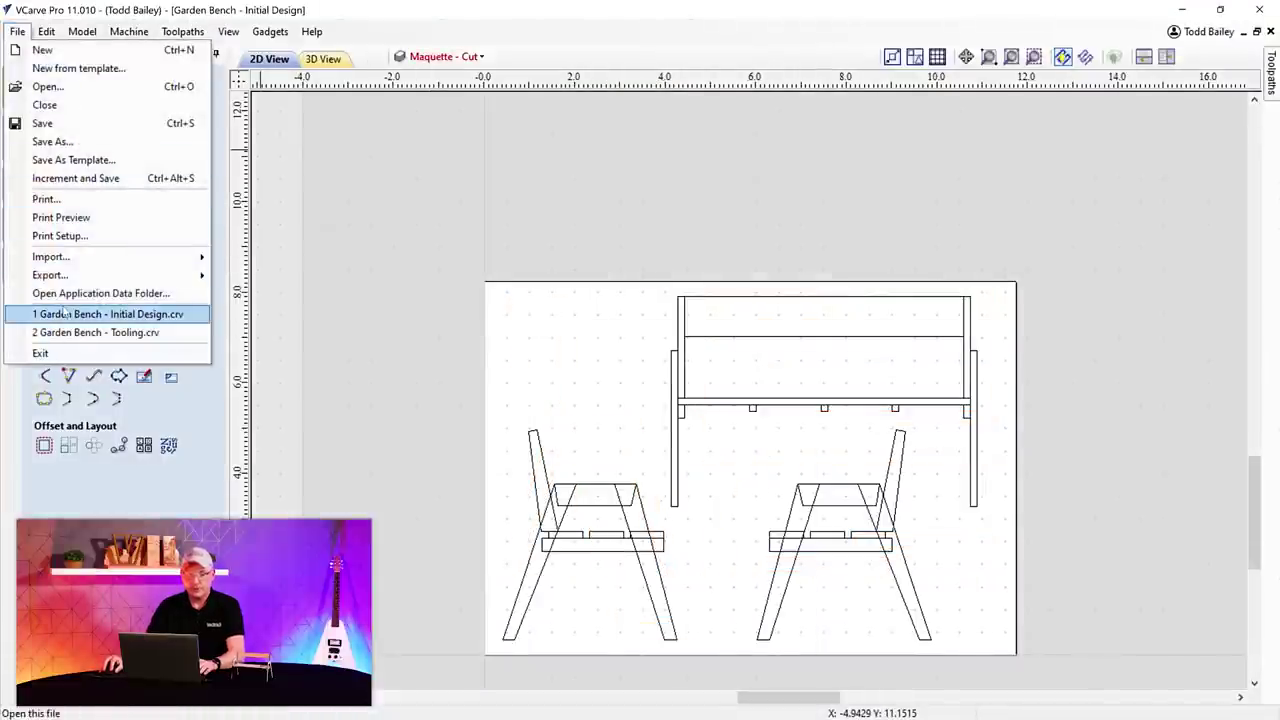
{"action": "mouse_move", "coordinate": [60, 276]}
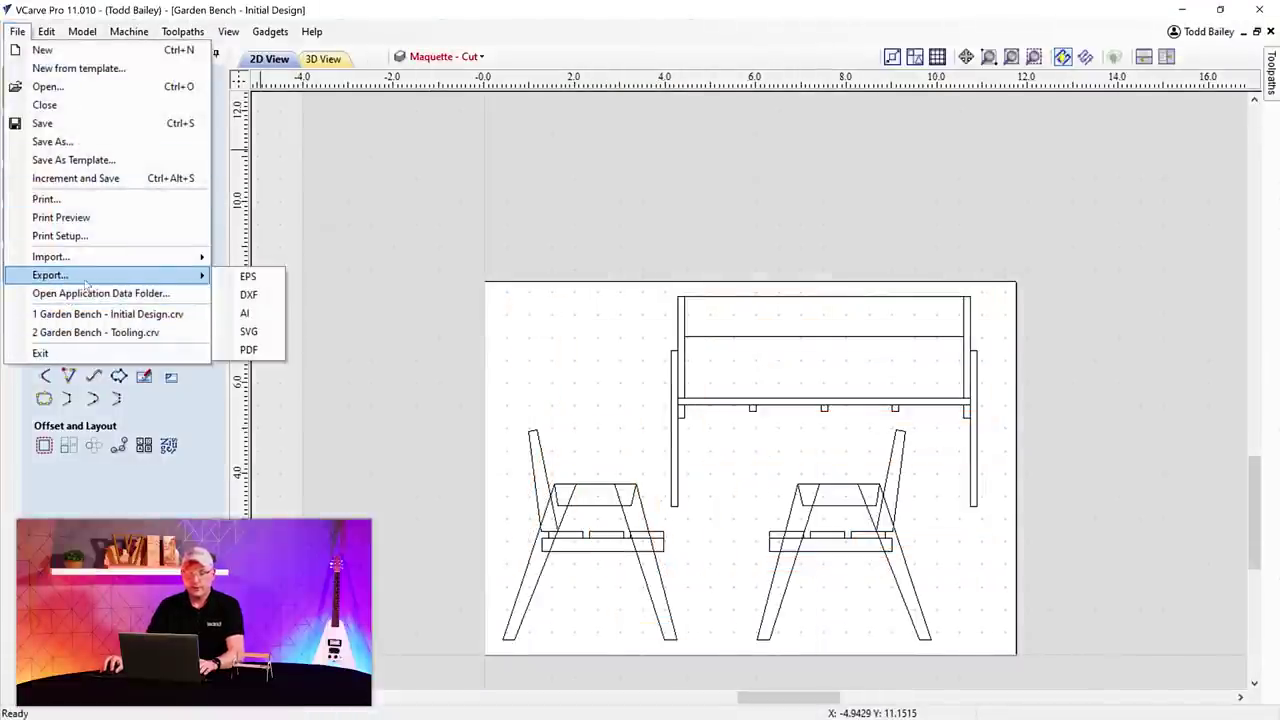
{"action": "left_click", "coordinate": [247, 350]}
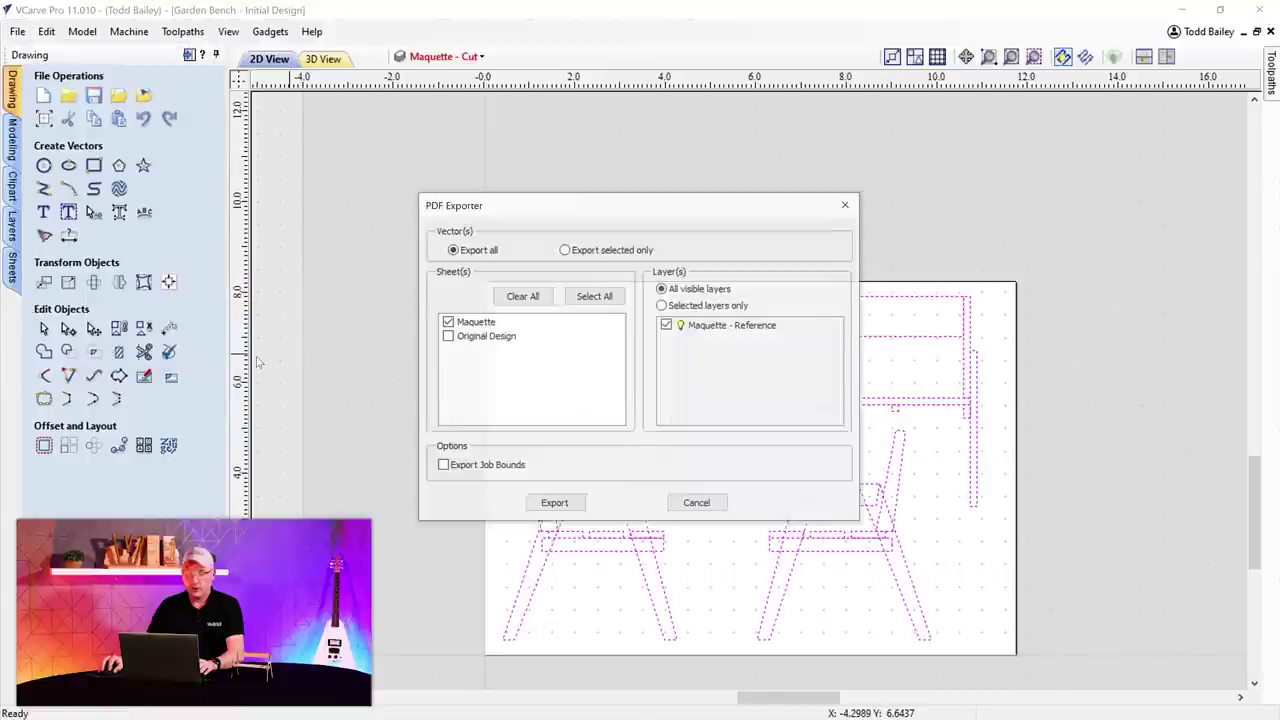
{"action": "left_click", "coordinate": [570, 507]}
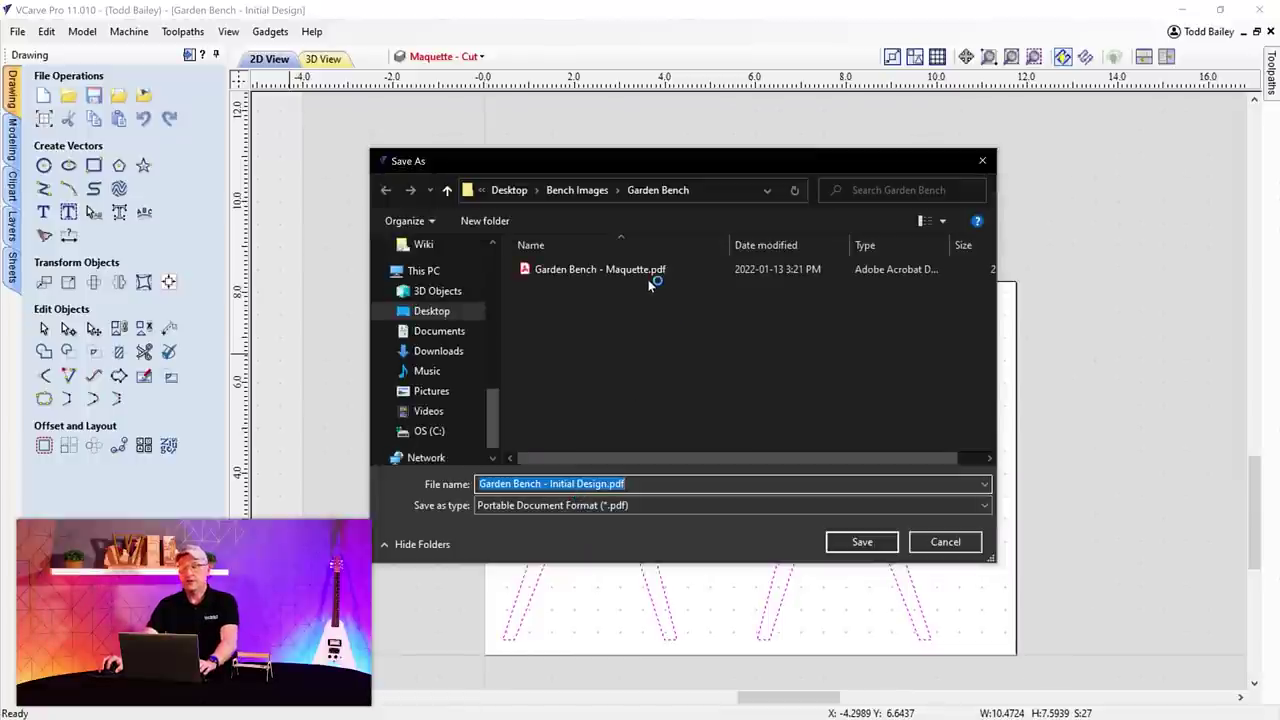
{"action": "left_click", "coordinate": [579, 484]}
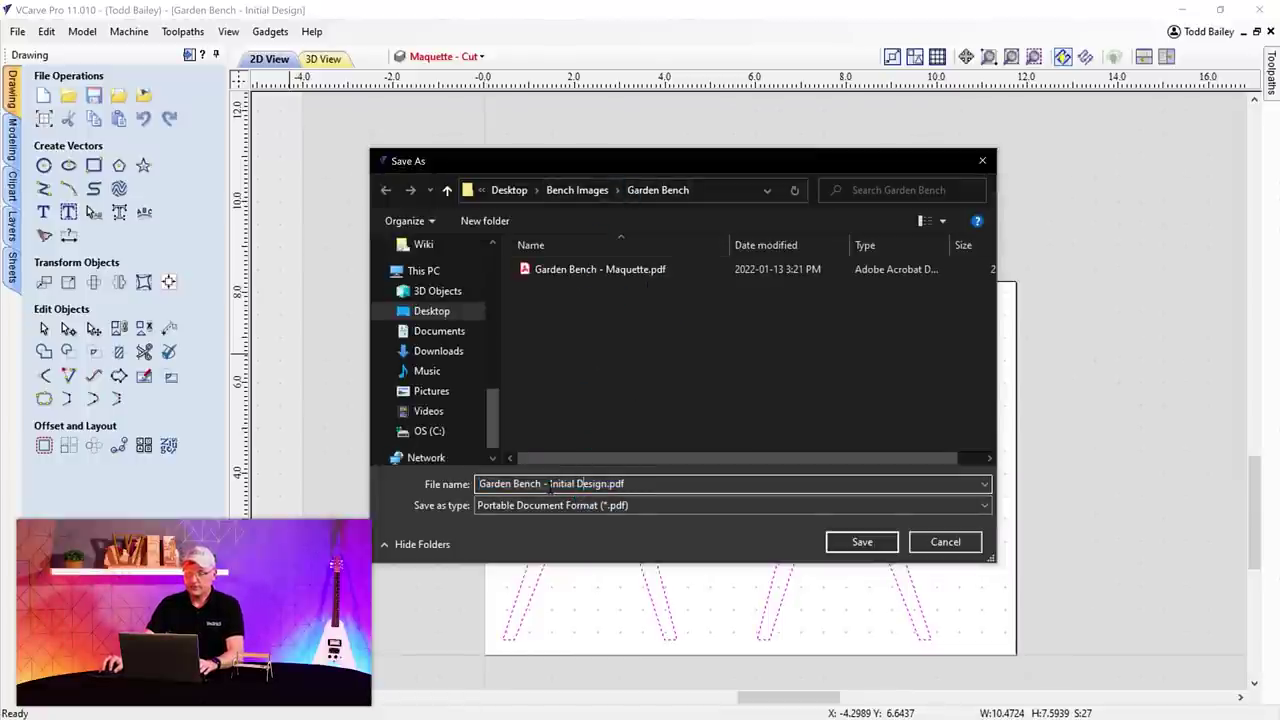
{"action": "left_click_drag", "start_coordinate": [551, 484], "coordinate": [607, 483]}
{"action": "type", "text": "Referenc"}
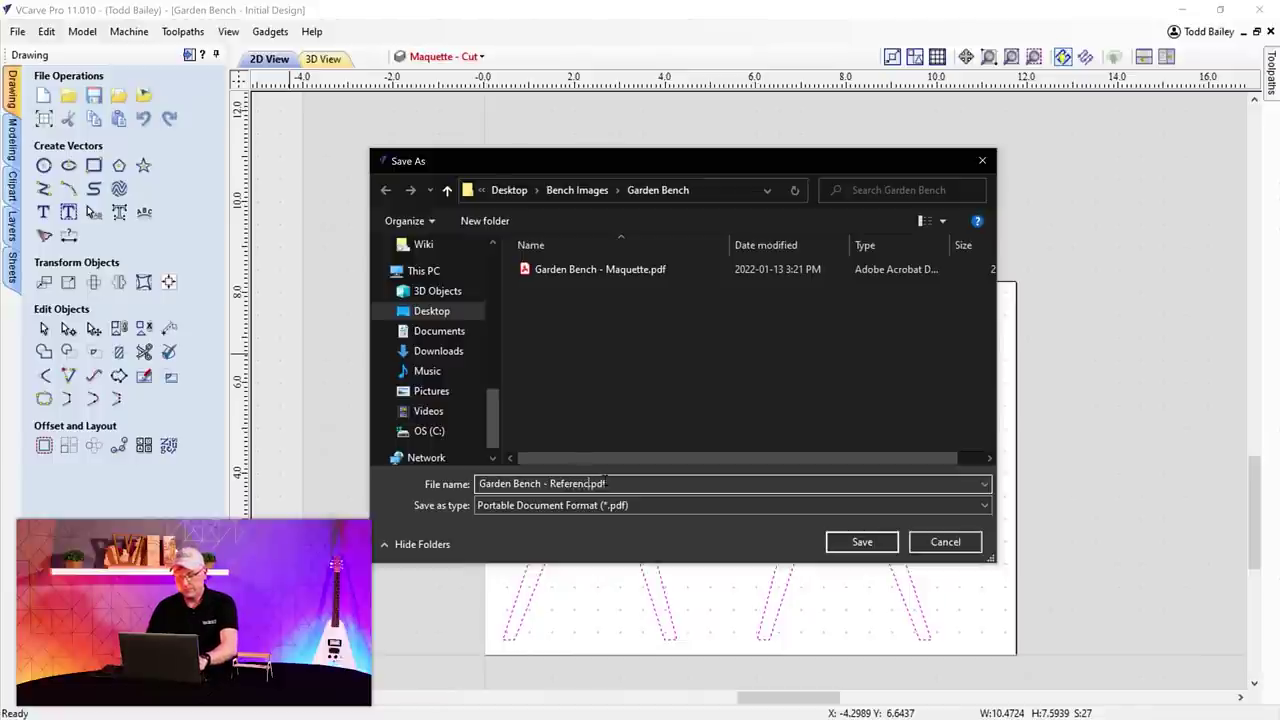
{"action": "type", "text": "e"}
{"action": "left_click", "coordinate": [880, 541]}
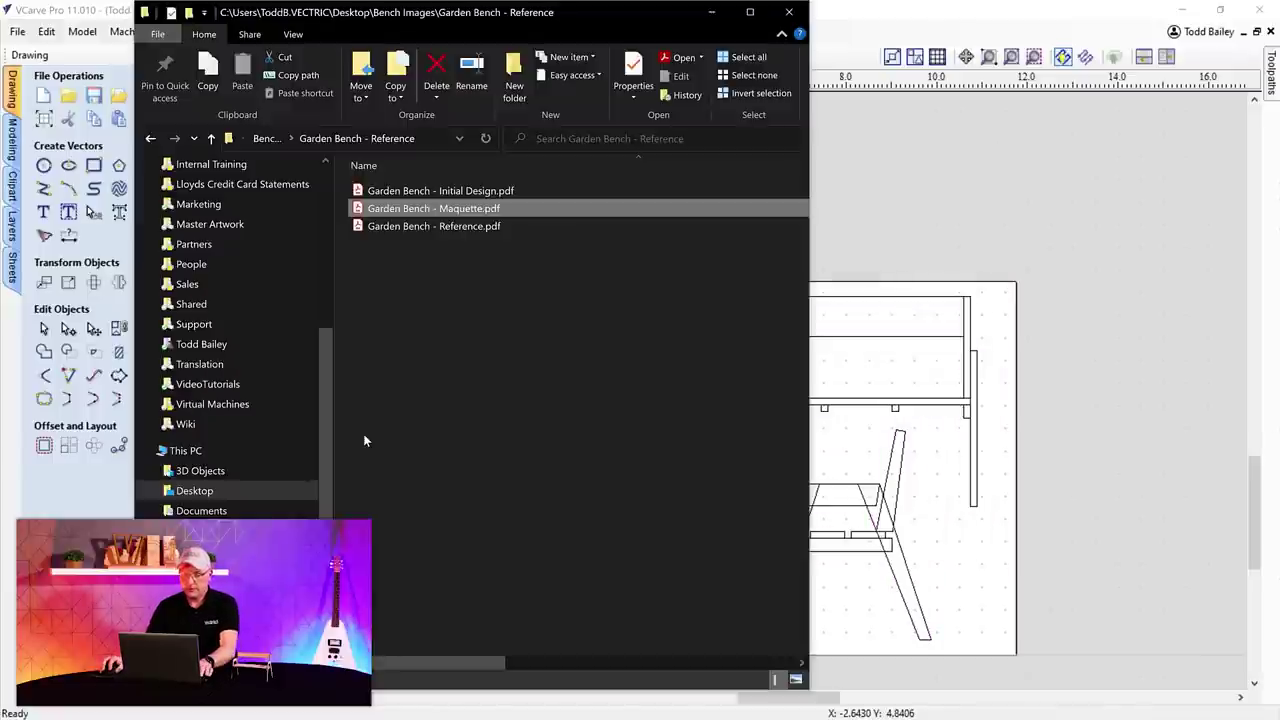
- Open Garden Bench - Reference.pdf from File Explorer to check the exported drawing, and close both the document and the folder window
{"action": "double_click", "coordinate": [400, 227]}
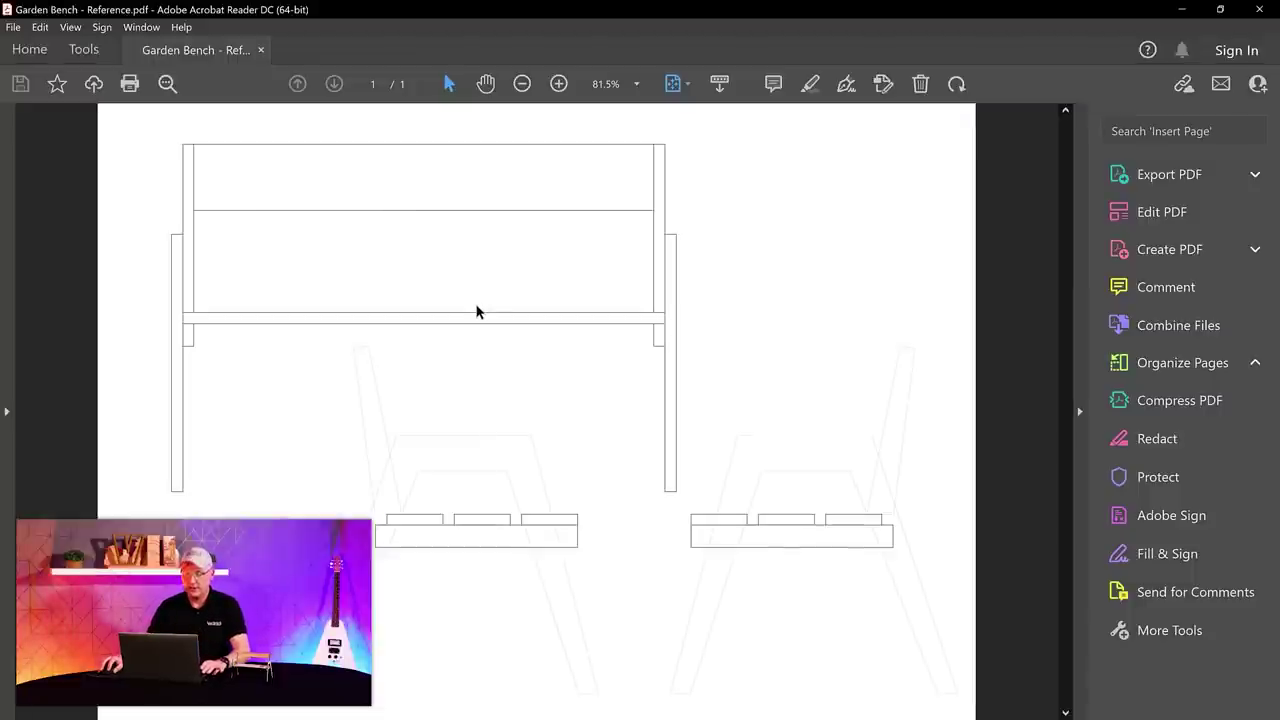
{"action": "left_click", "coordinate": [1259, 9]}
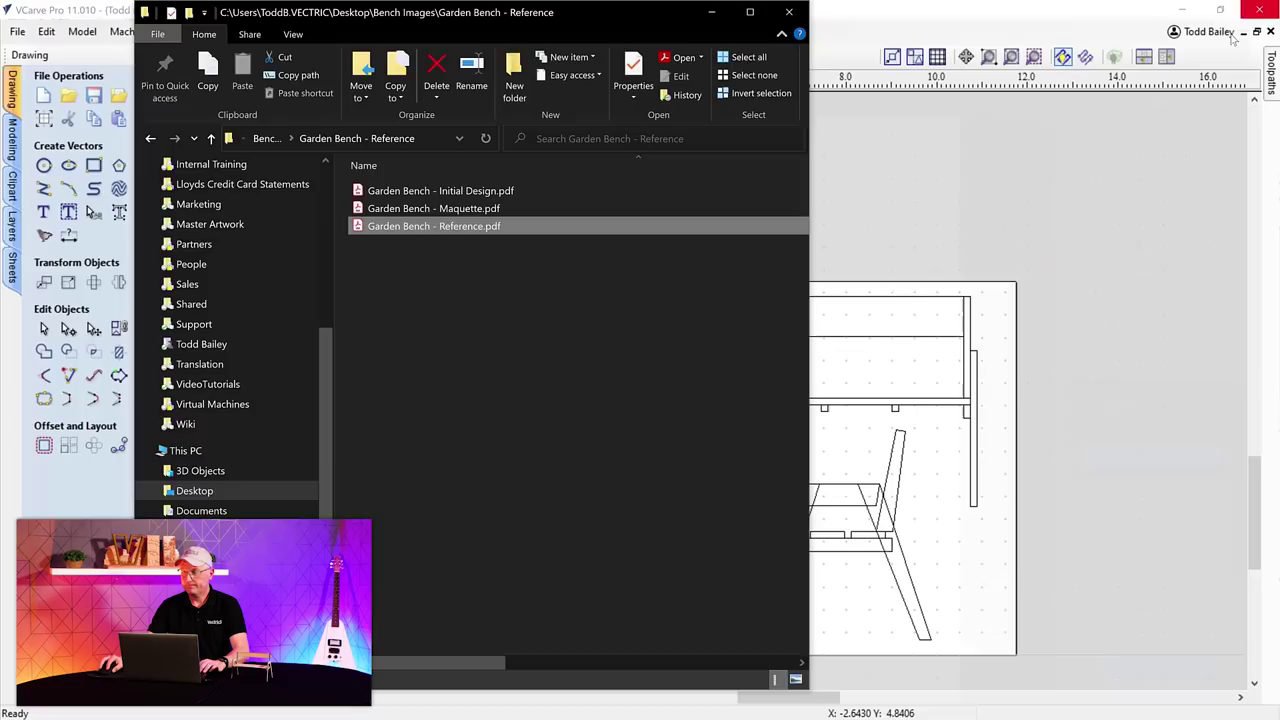
{"action": "left_click", "coordinate": [789, 12]}
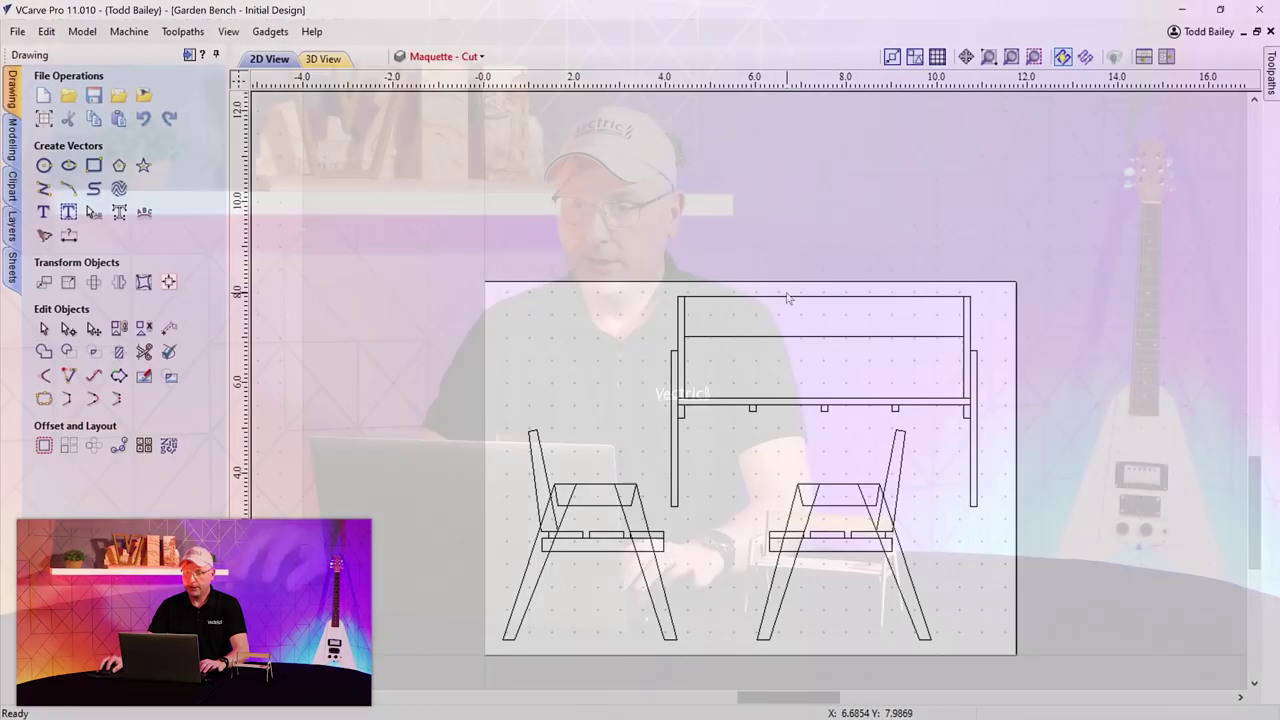
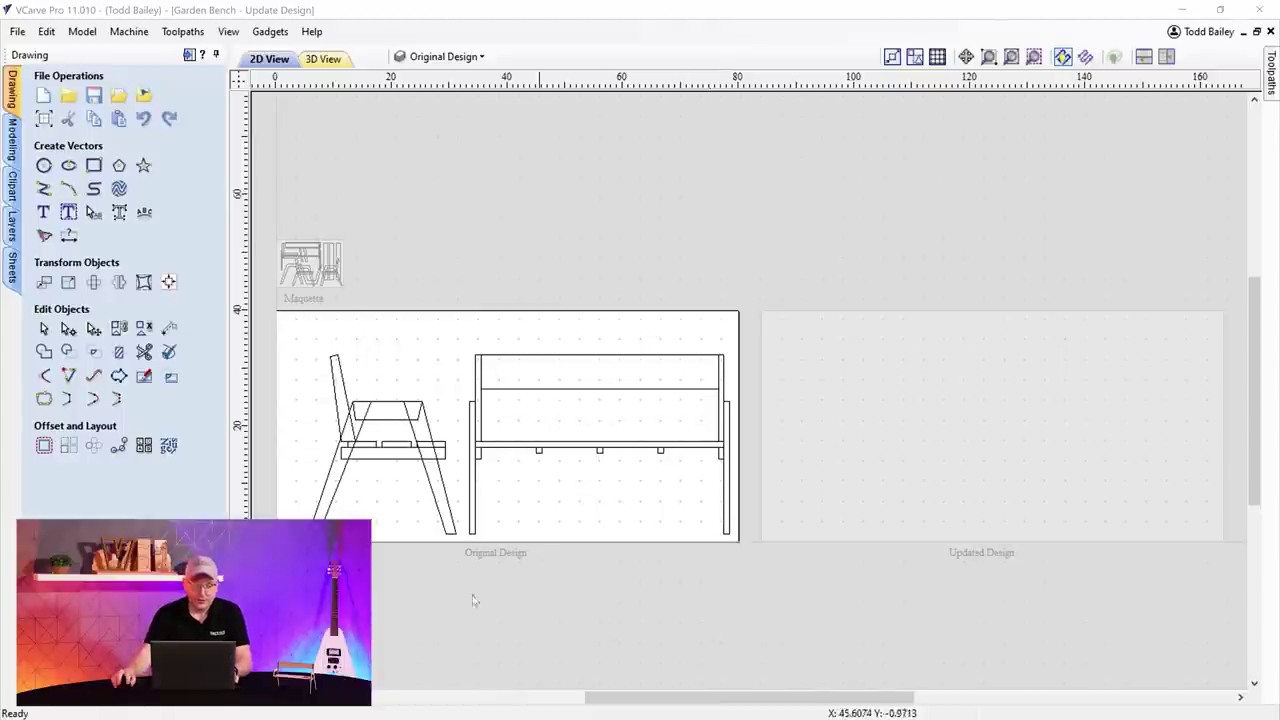
- Copy the bench's side and front views from the Original Design sheet to the Updated Design sheet and make that sheet active
{"action": "mouse_move", "coordinate": [266, 334]}
{"action": "left_mouse_down"}
{"action": "mouse_move", "coordinate": [646, 434]}
{"action": "mouse_move", "coordinate": [750, 543]}
{"action": "left_mouse_up"}
{"action": "right_click", "coordinate": [714, 450]}
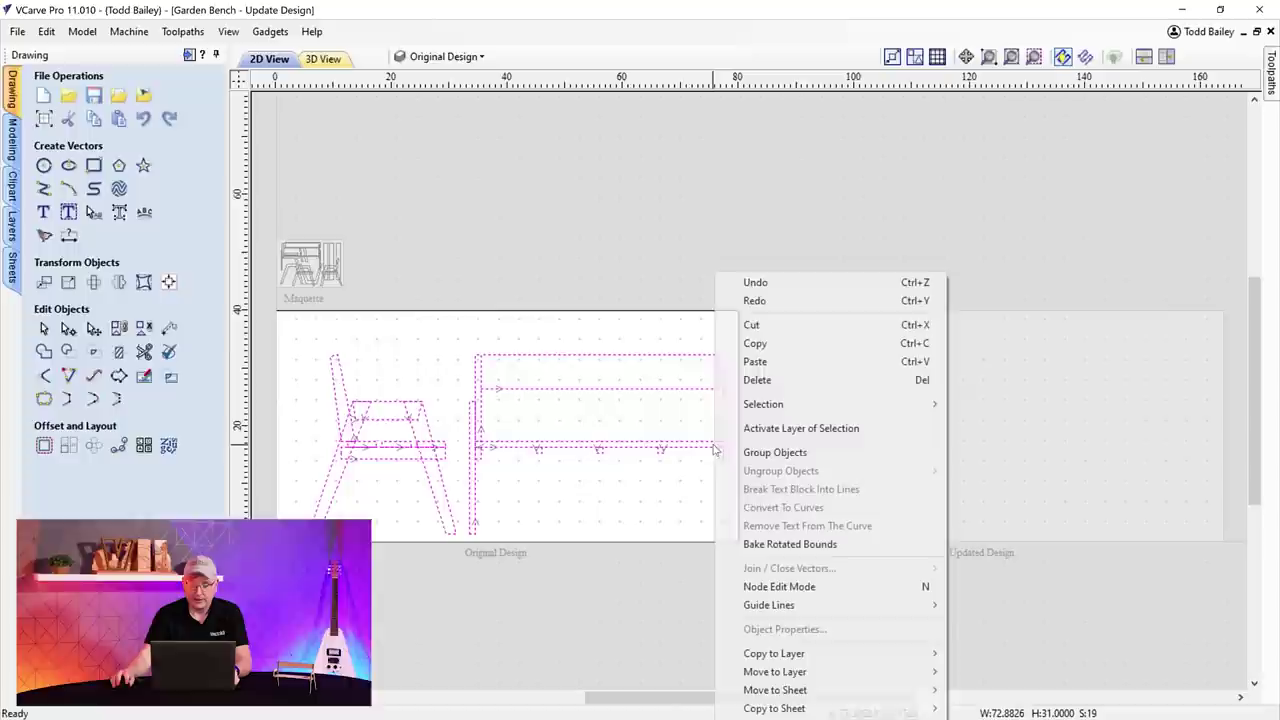
{"action": "mouse_move", "coordinate": [810, 710]}
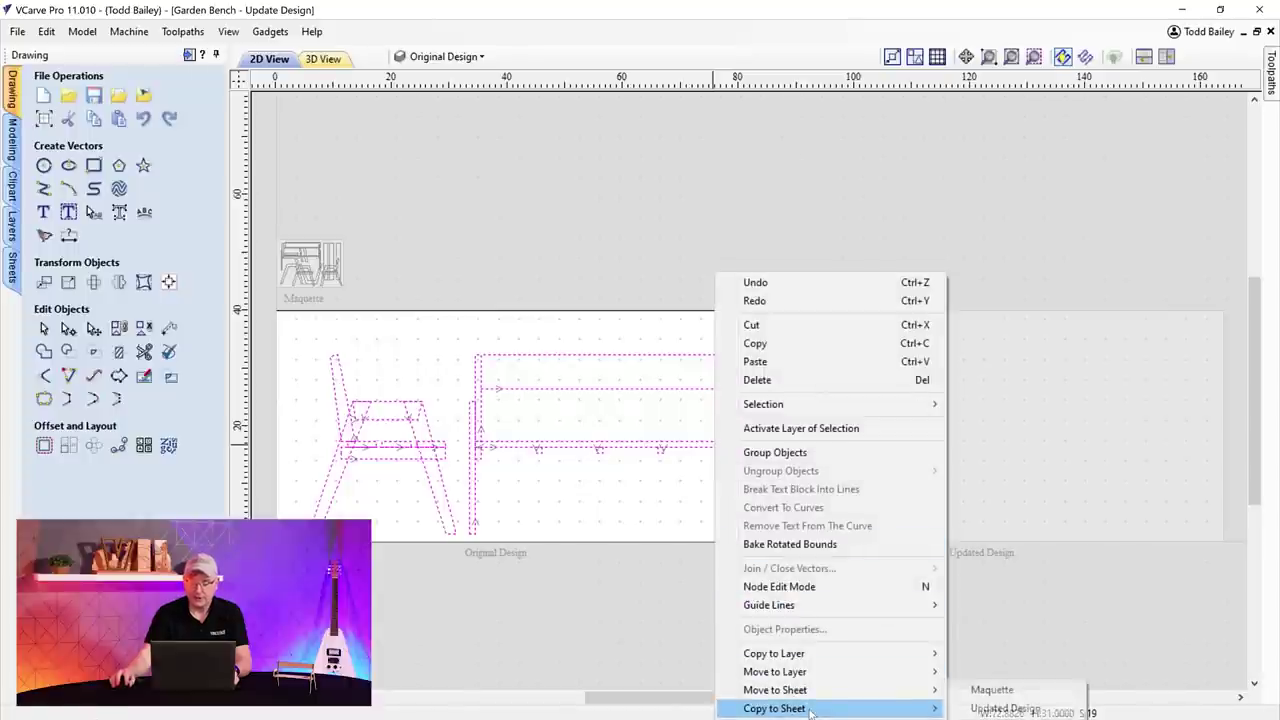
{"action": "left_click", "coordinate": [995, 708]}
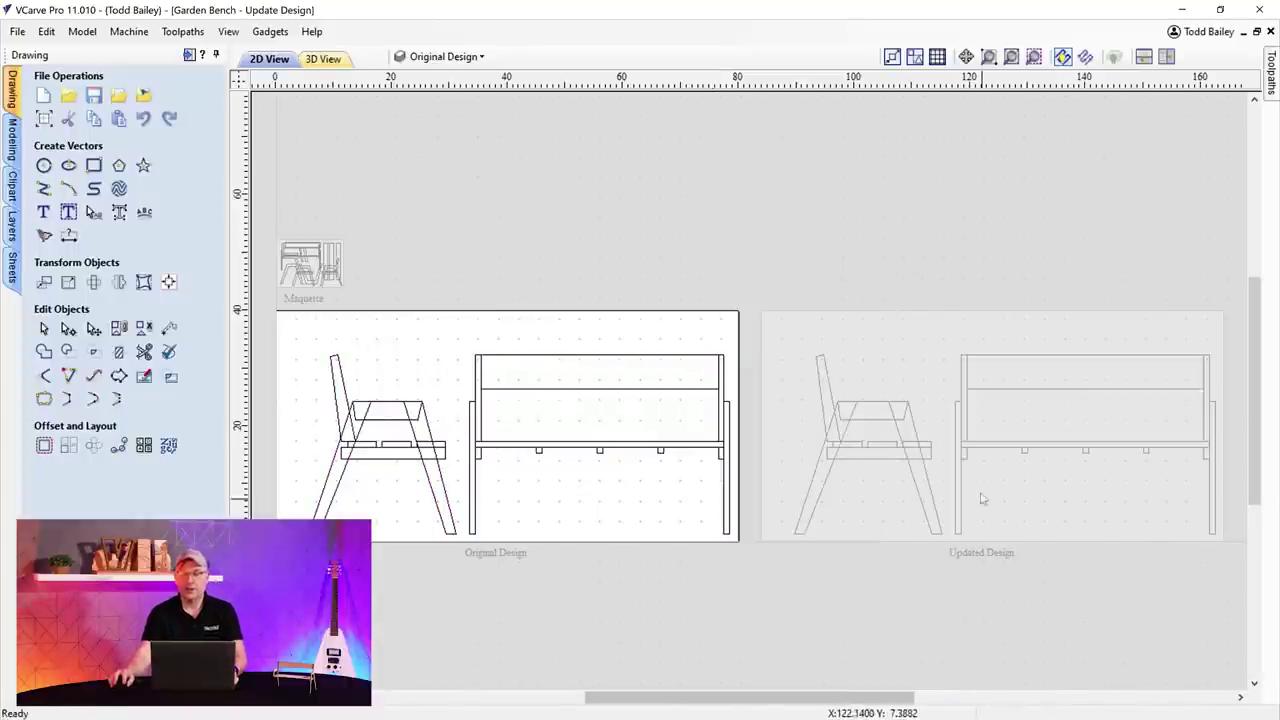
{"action": "left_click", "coordinate": [890, 489]}
- Insert nodes on the side-view seat support rail's lower edge where the rear leg's inner edge and both front leg edges cross it
{"action": "scroll", "coordinate": [939, 366], "scroll_direction": "up", "scroll_amount": 1}
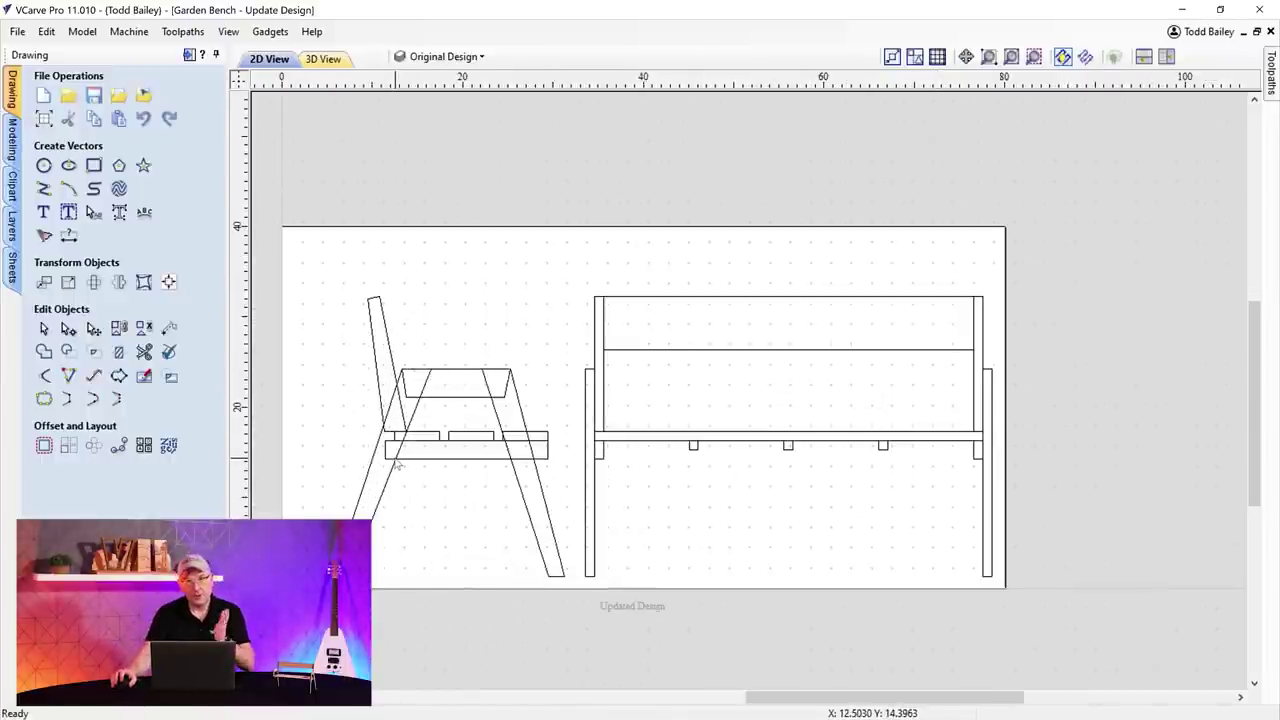
{"action": "scroll", "coordinate": [398, 463], "scroll_direction": "up", "scroll_amount": 4}
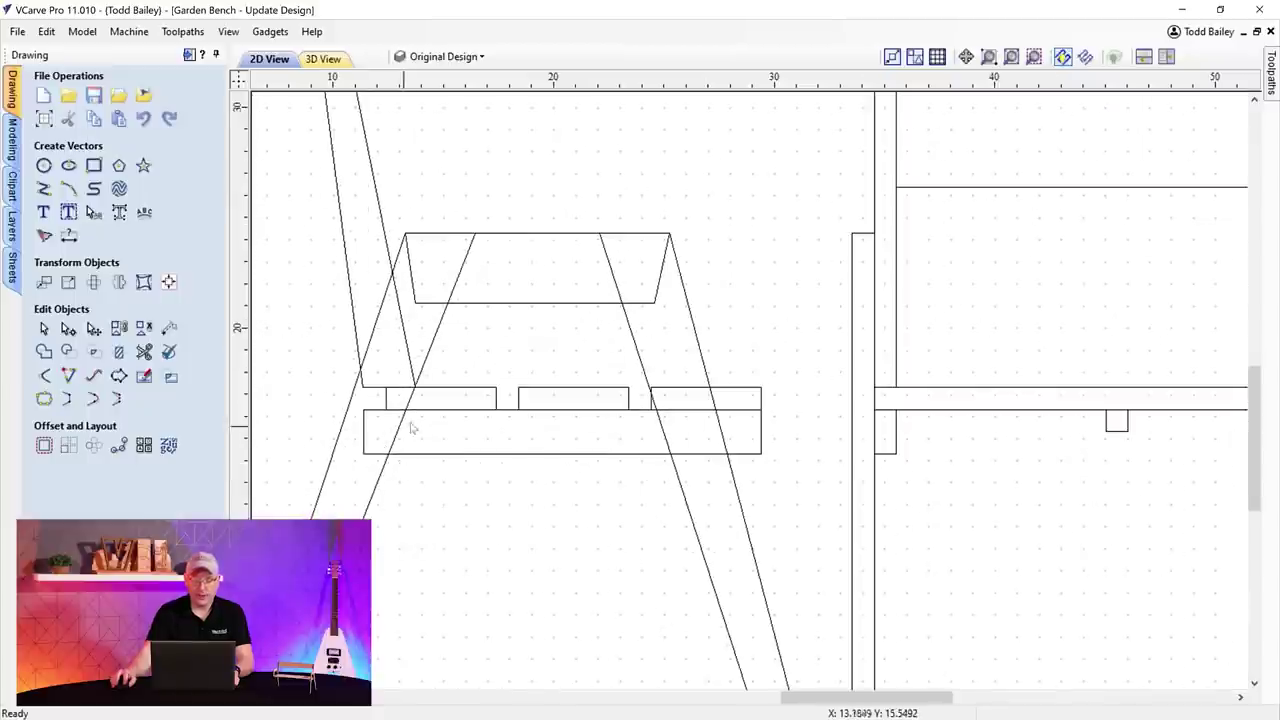
{"action": "left_click", "coordinate": [420, 455]}
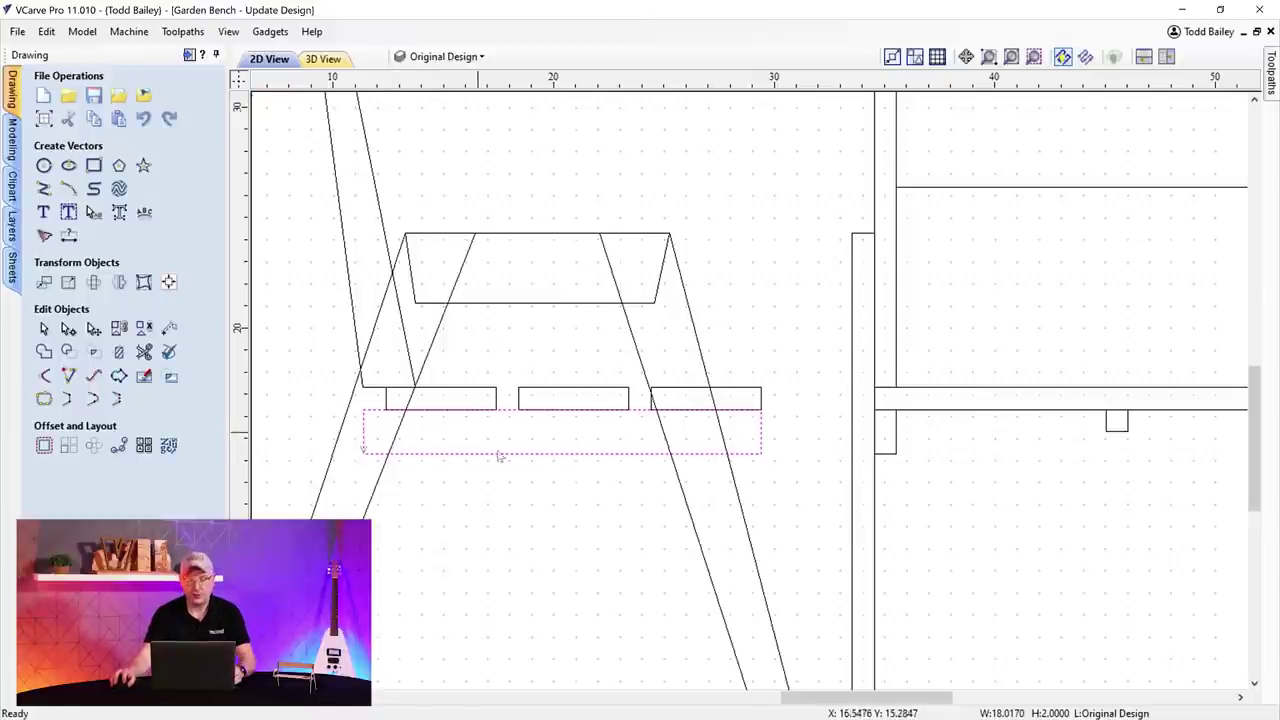
{"action": "key", "text": "n"}
{"action": "scroll", "coordinate": [383, 458], "scroll_direction": "up", "scroll_amount": 4}
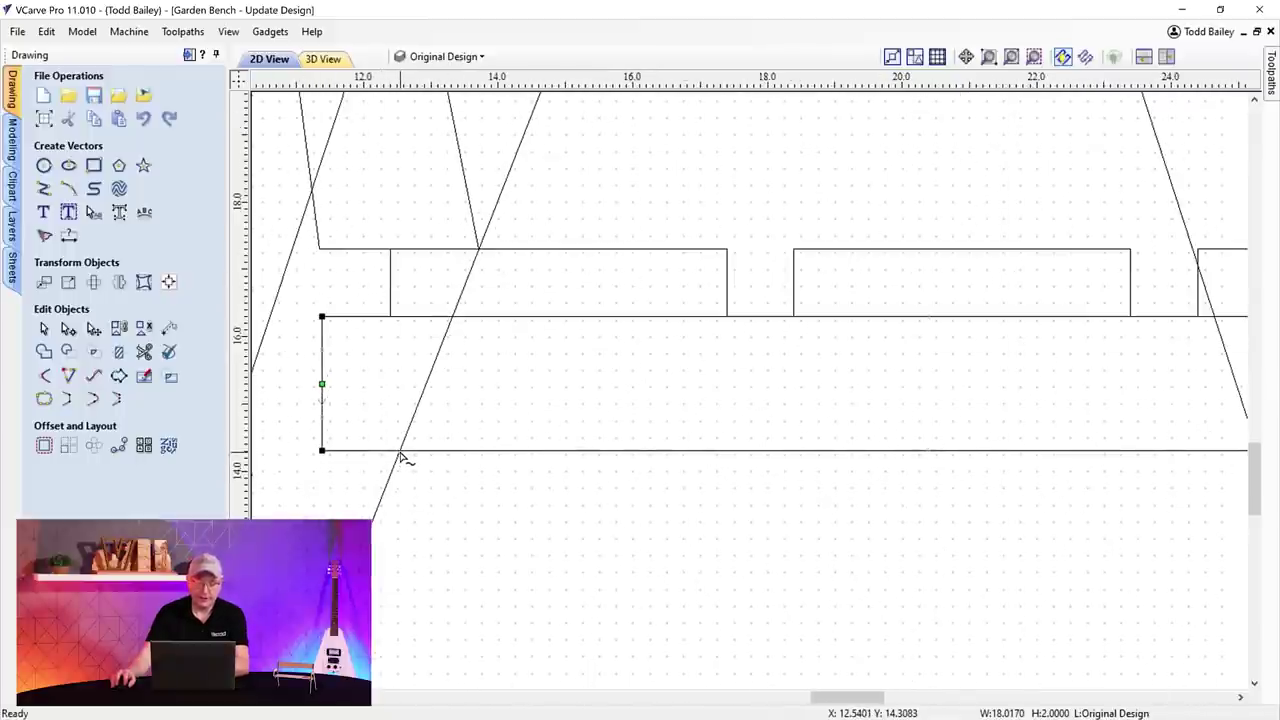
{"action": "left_click_drag", "start_coordinate": [822, 697], "coordinate": [870, 697]}
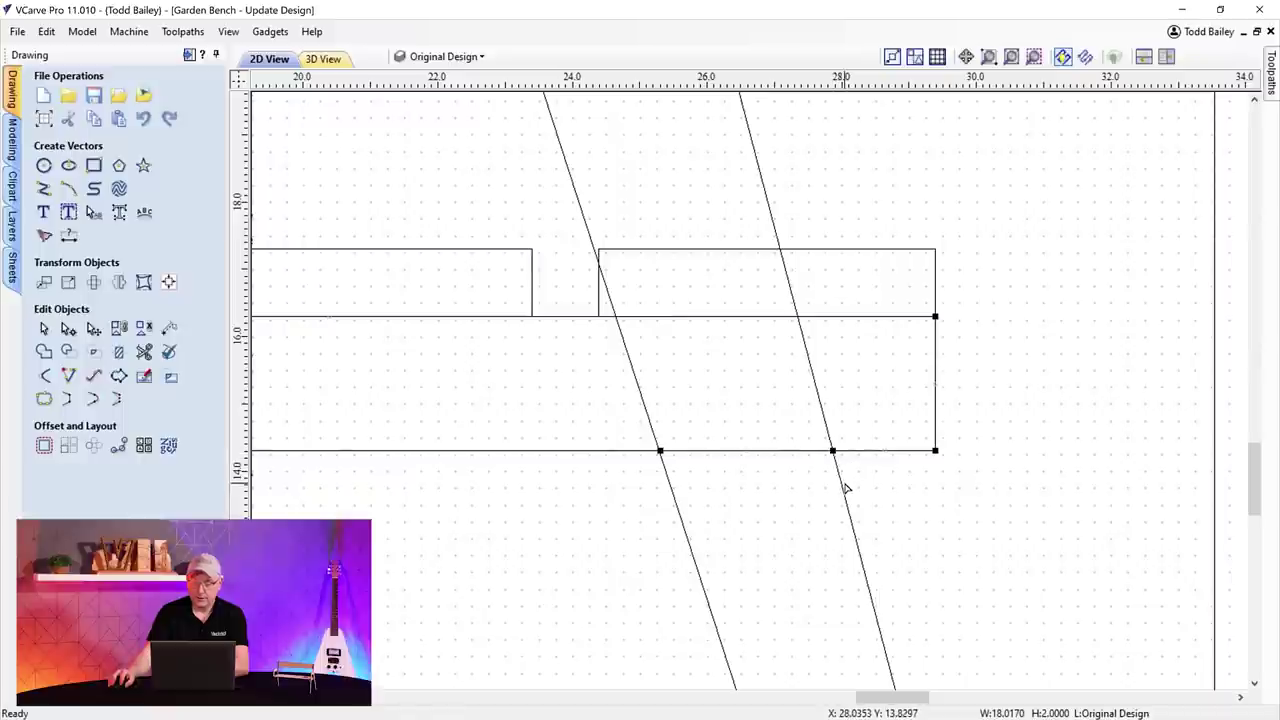
{"action": "left_click_drag", "start_coordinate": [893, 698], "coordinate": [862, 700]}
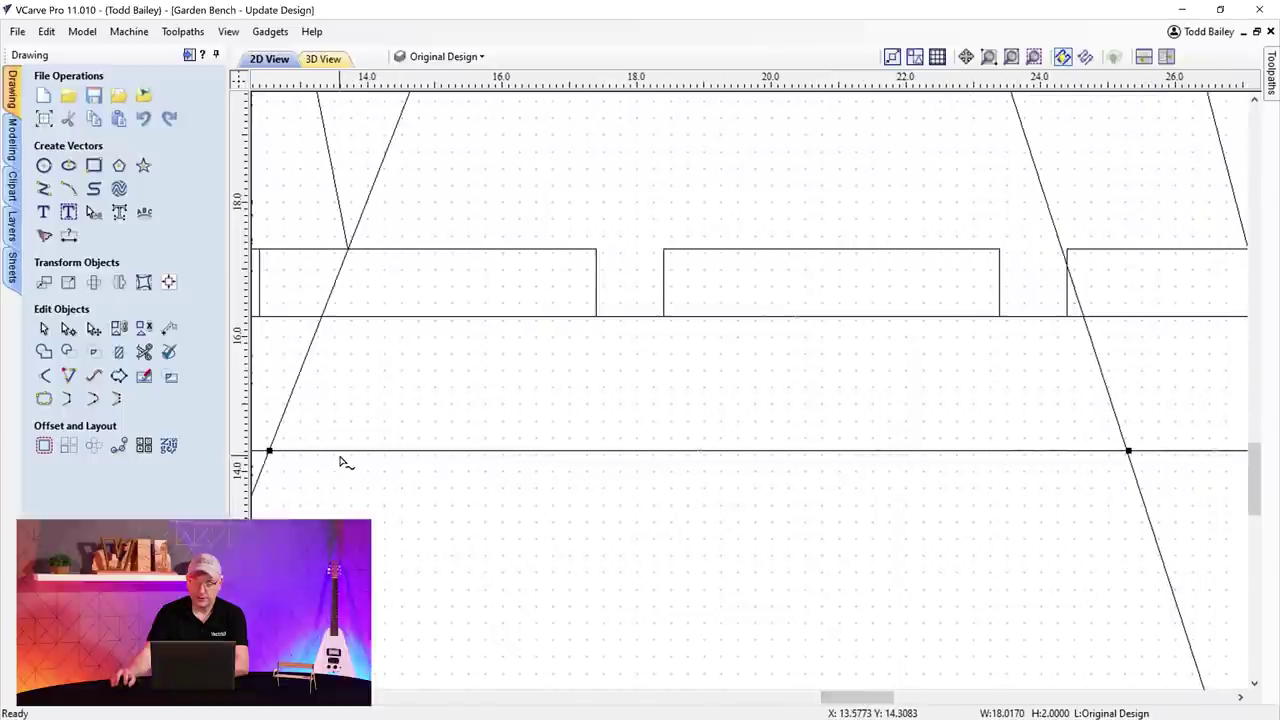
- Insert two more nodes on the rail's lower edge between the legs, at about X 13.6 and 23.3 inches, and select both
{"action": "double_click", "coordinate": [341, 451]}
{"action": "double_click", "coordinate": [990, 451]}
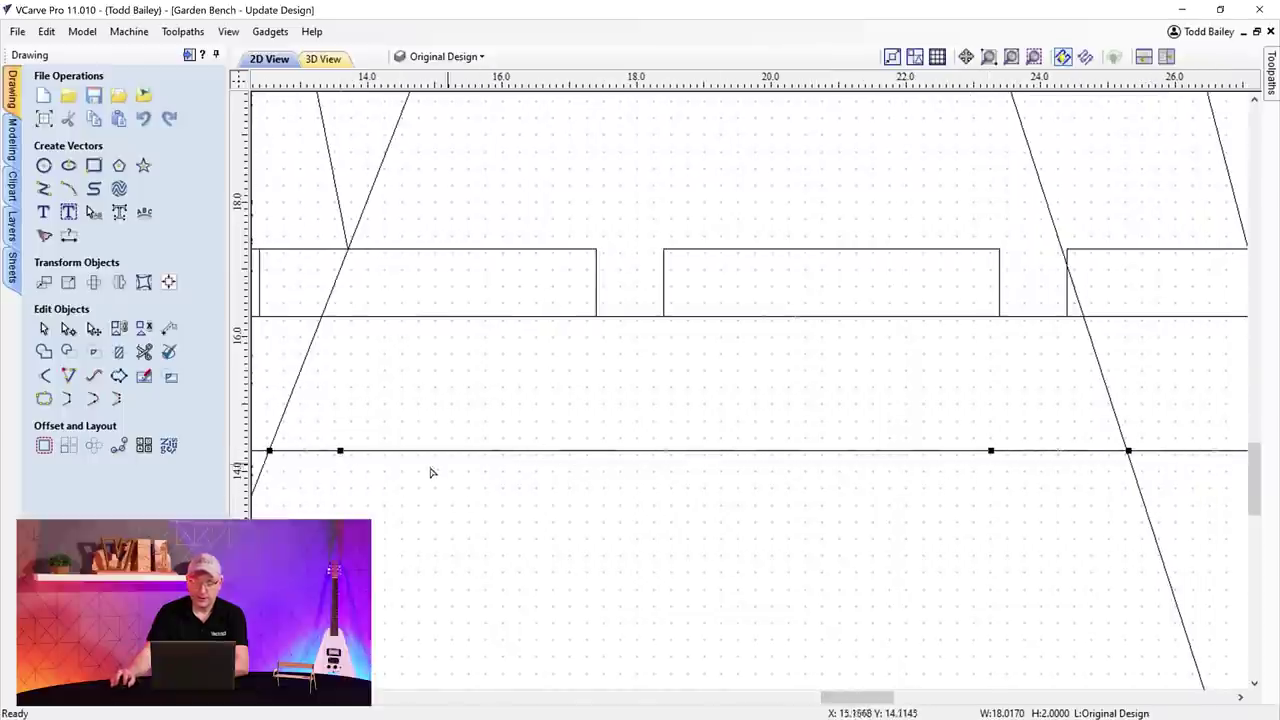
{"action": "left_click_drag", "start_coordinate": [323, 443], "coordinate": [1000, 486]}
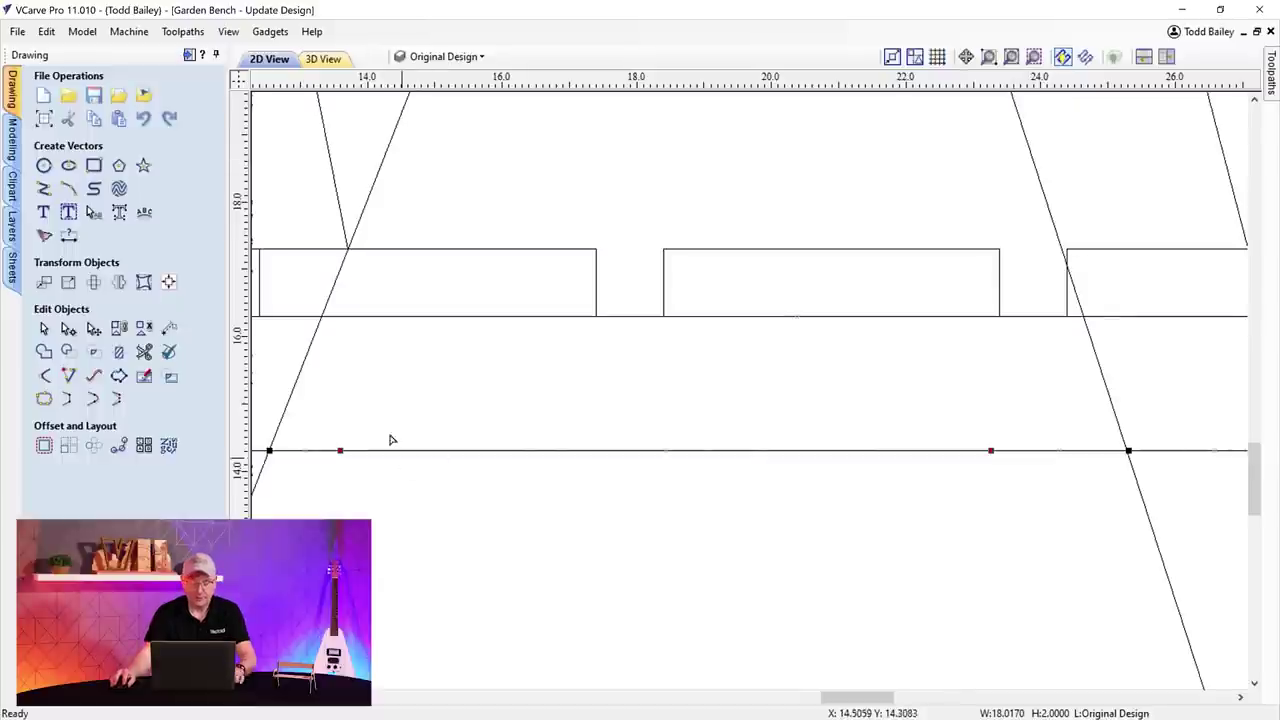
- Place a horizontal guide along the seat support rail's top edge and create one parallel guide offset -1.0 inch relative to it
{"action": "scroll", "coordinate": [368, 452], "scroll_direction": "down", "scroll_amount": 3}
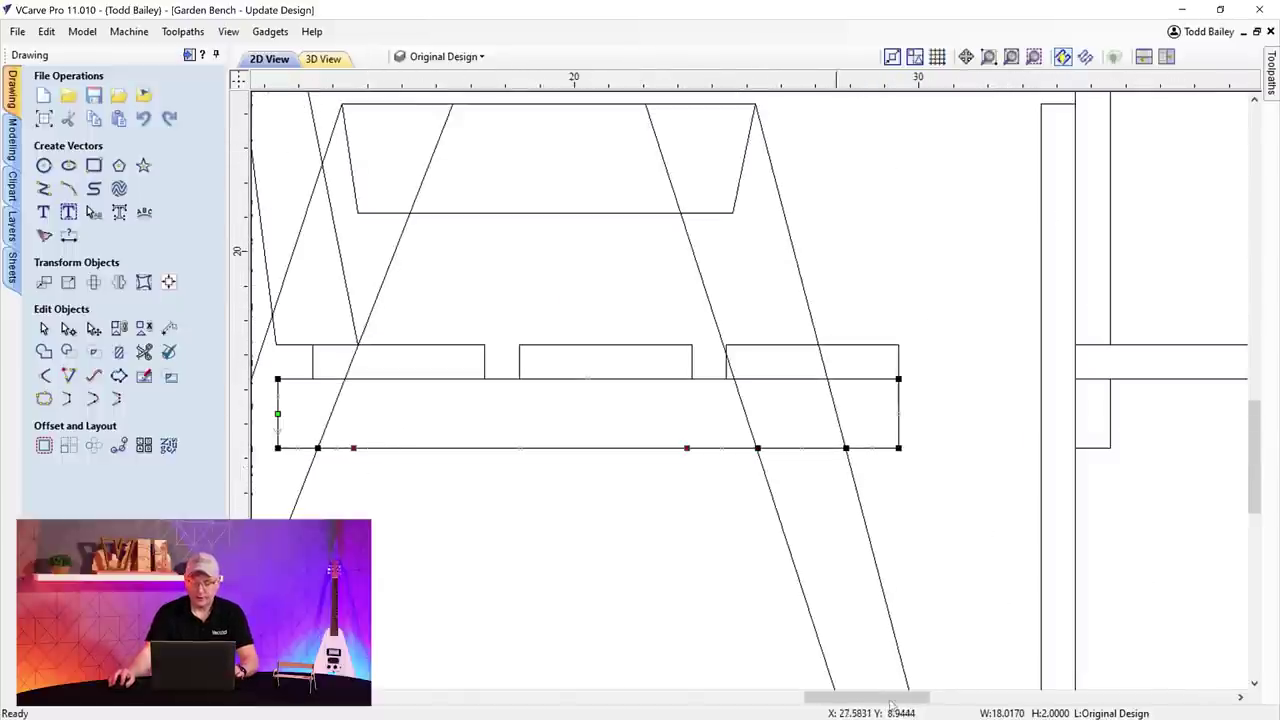
{"action": "left_click_drag", "start_coordinate": [864, 703], "coordinate": [850, 703]}
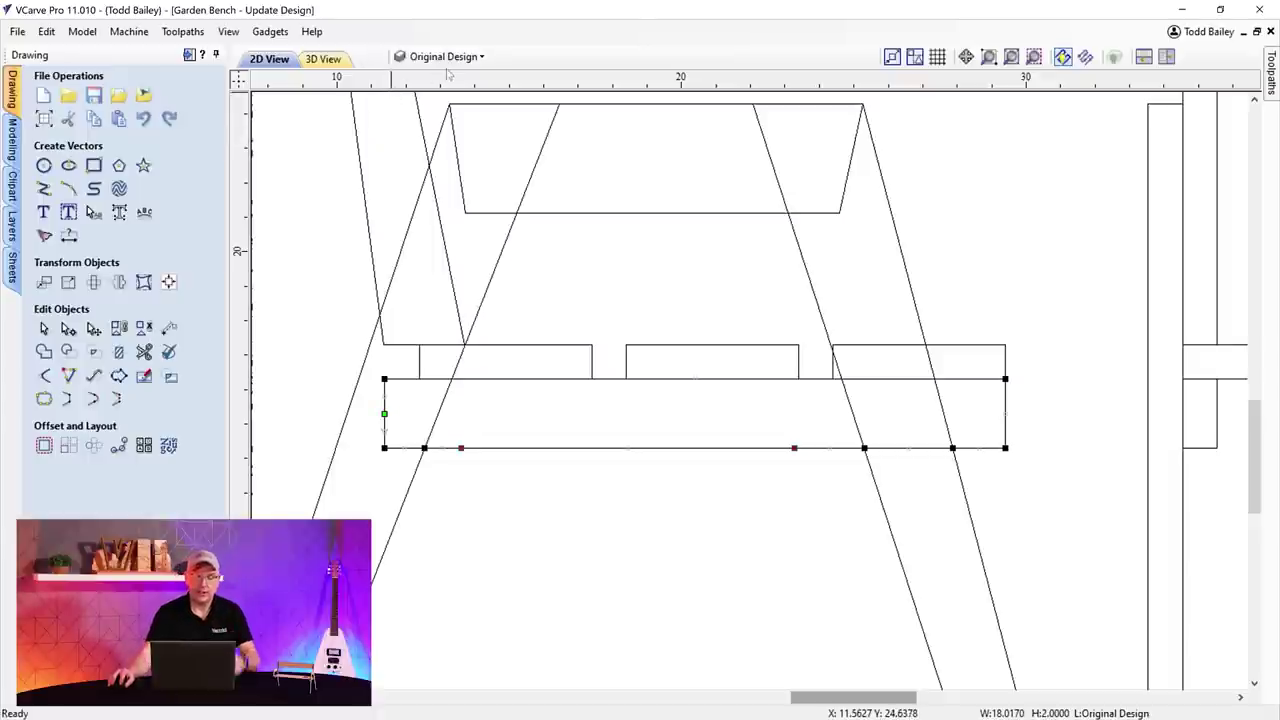
{"action": "left_click_drag", "start_coordinate": [428, 80], "coordinate": [424, 379]}
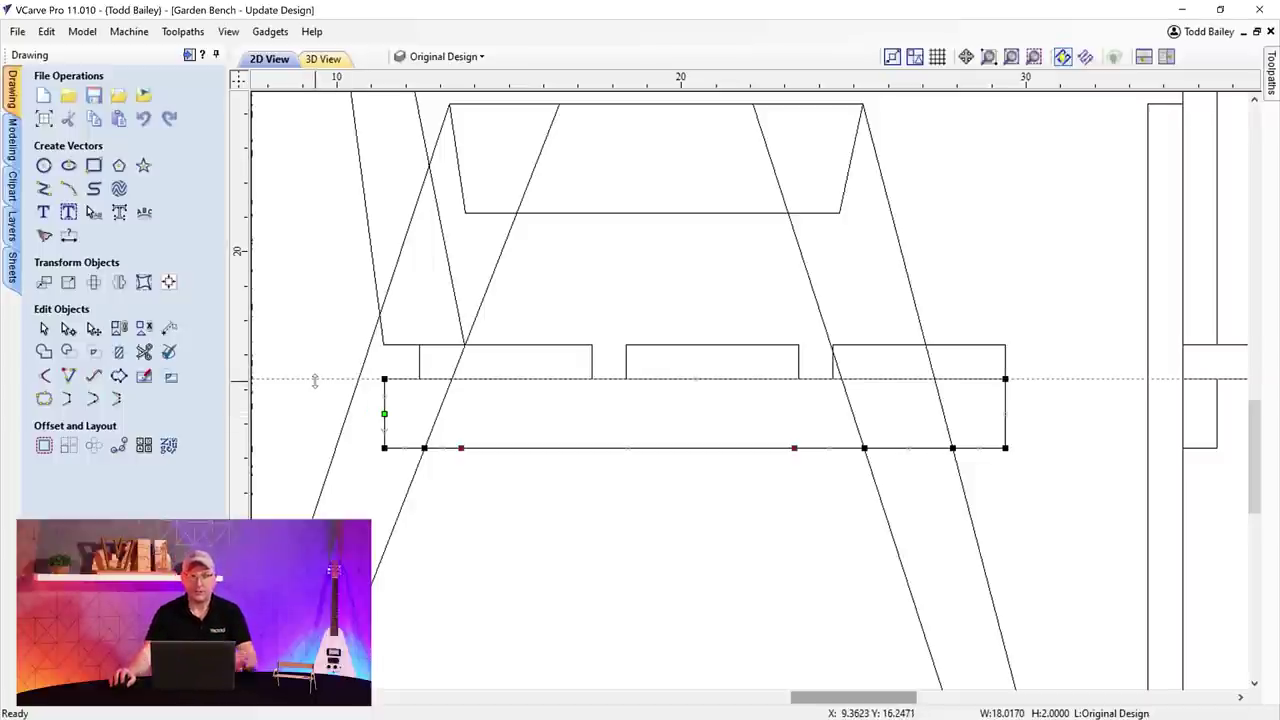
{"action": "key", "text": "Escape"}
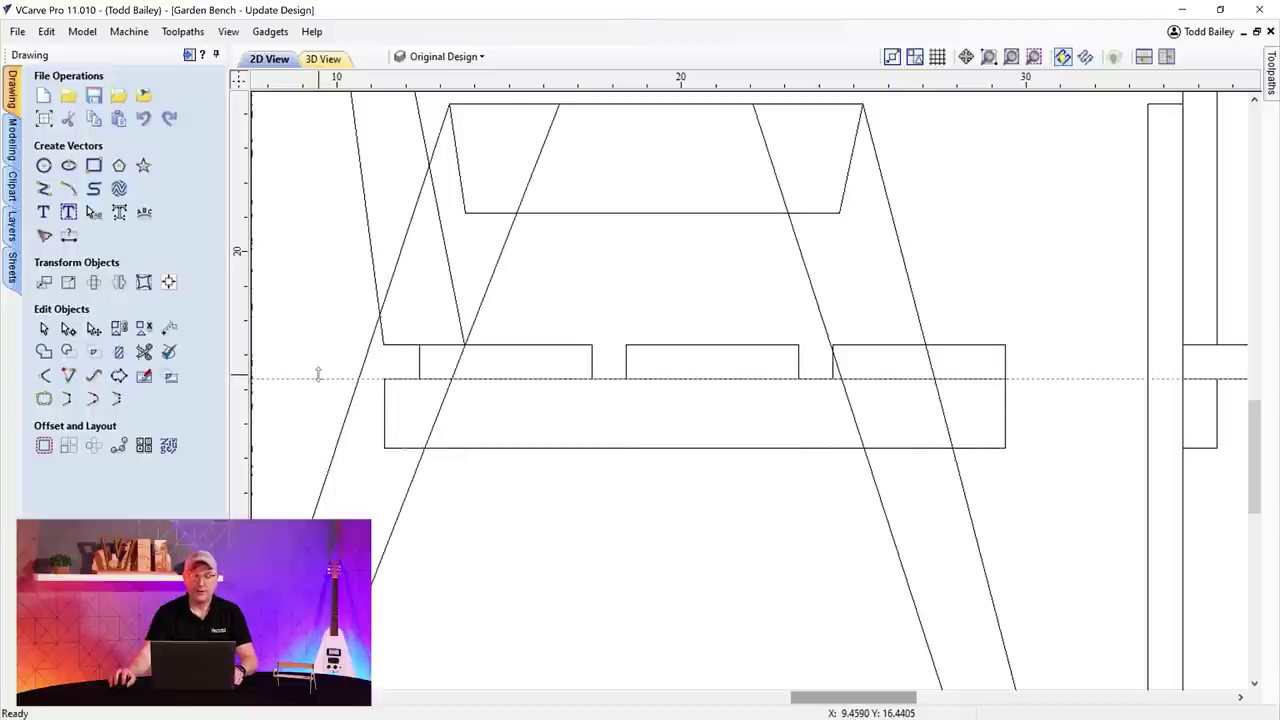
{"action": "double_click", "coordinate": [317, 378]}
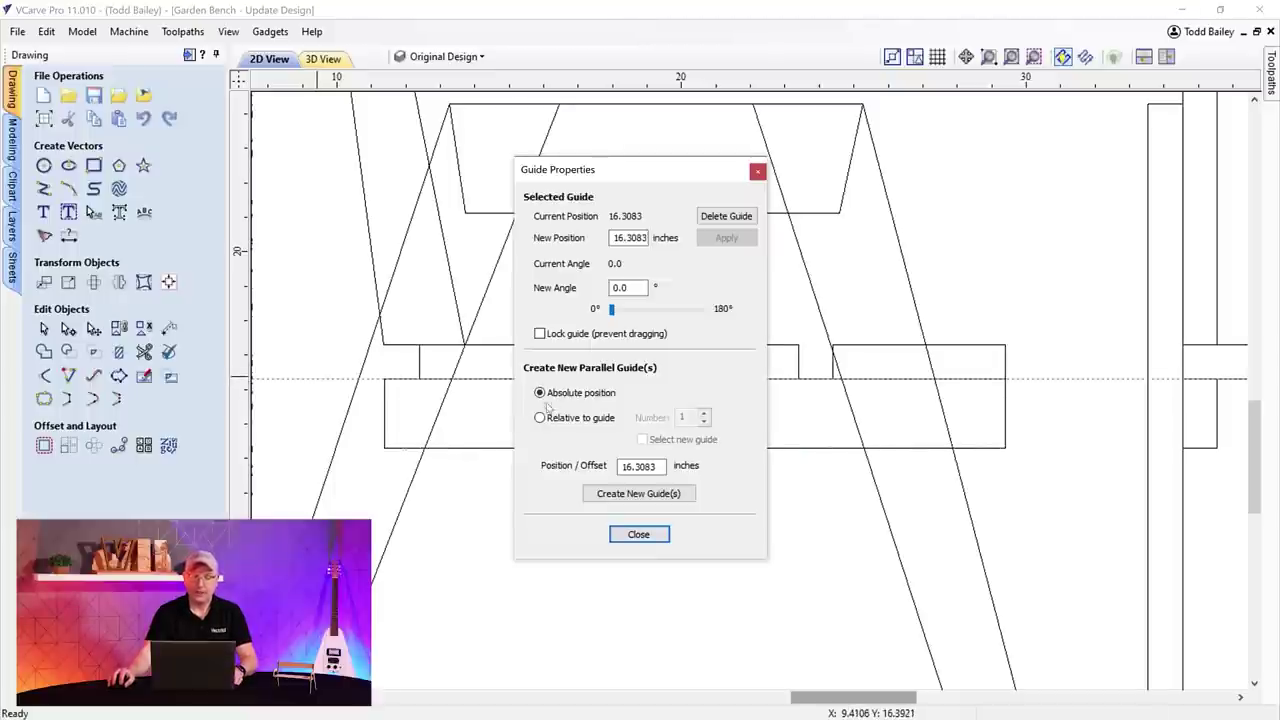
{"action": "left_click", "coordinate": [540, 418]}
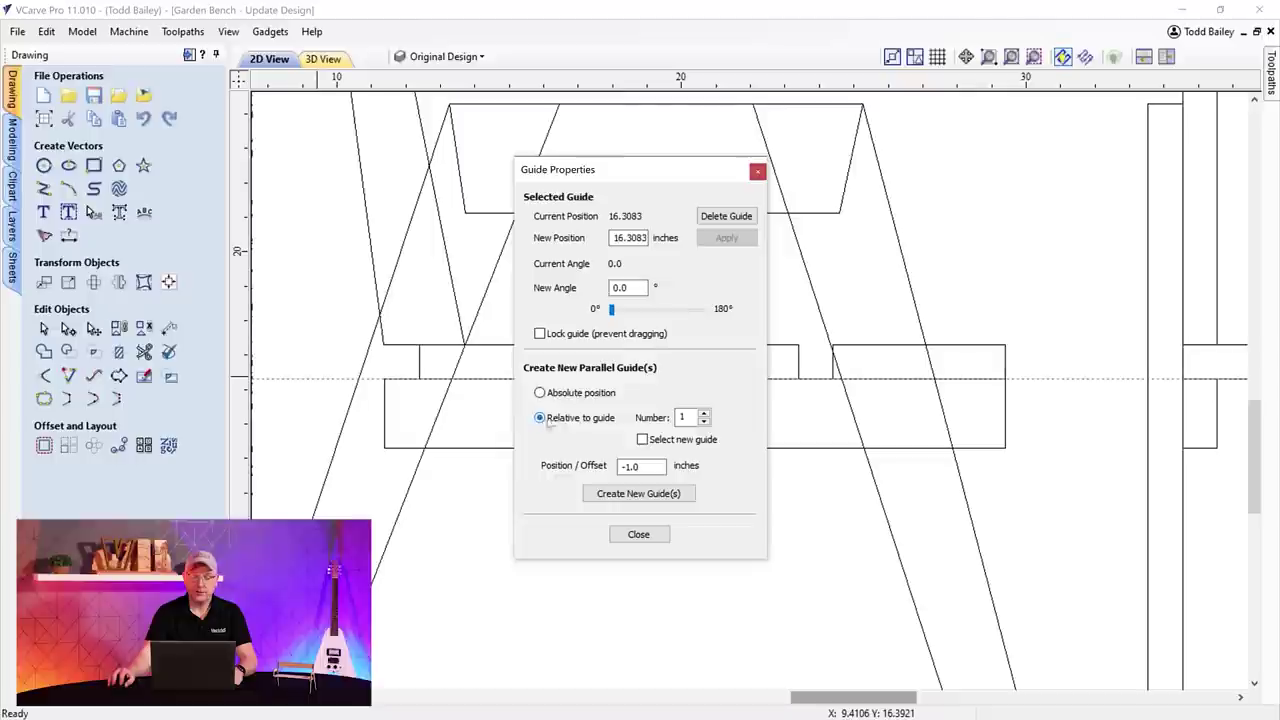
{"action": "left_click", "coordinate": [640, 493]}
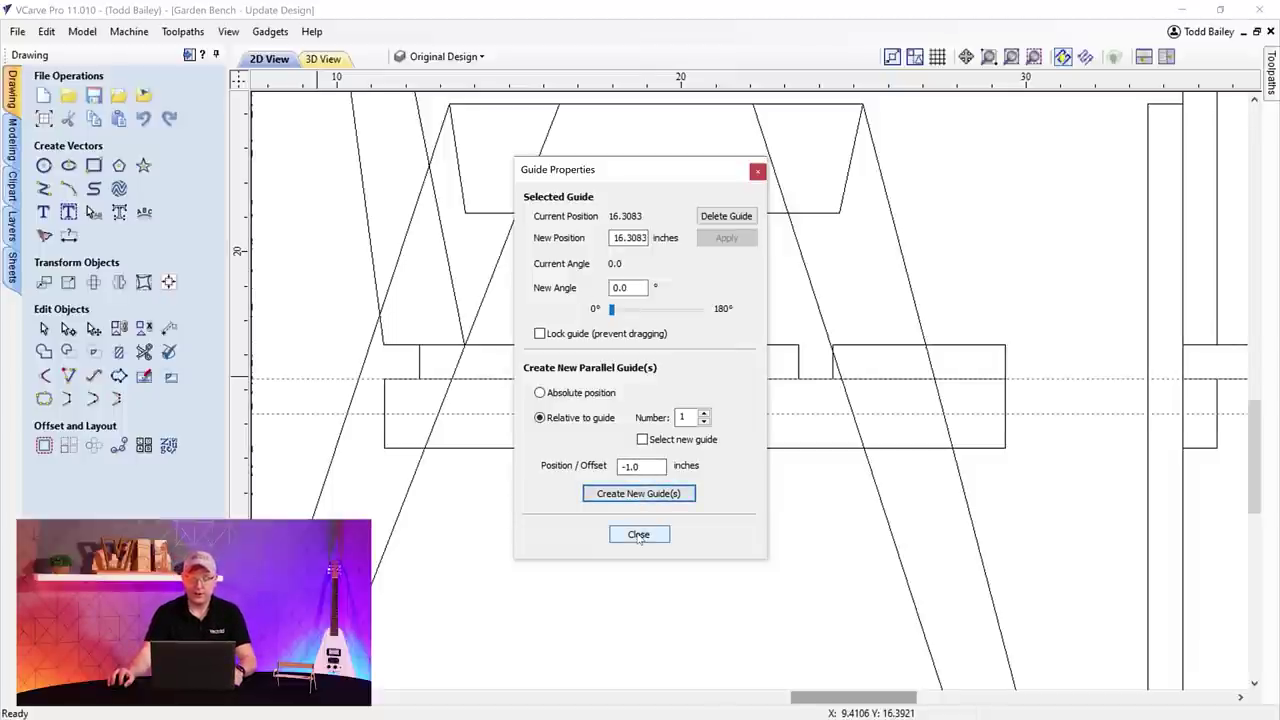
- Raise the rail's two middle lower-edge nodes to the lower guide and move the rear one onto the rear leg's inner edge
{"action": "left_click", "coordinate": [638, 533]}
{"action": "left_click", "coordinate": [573, 451]}
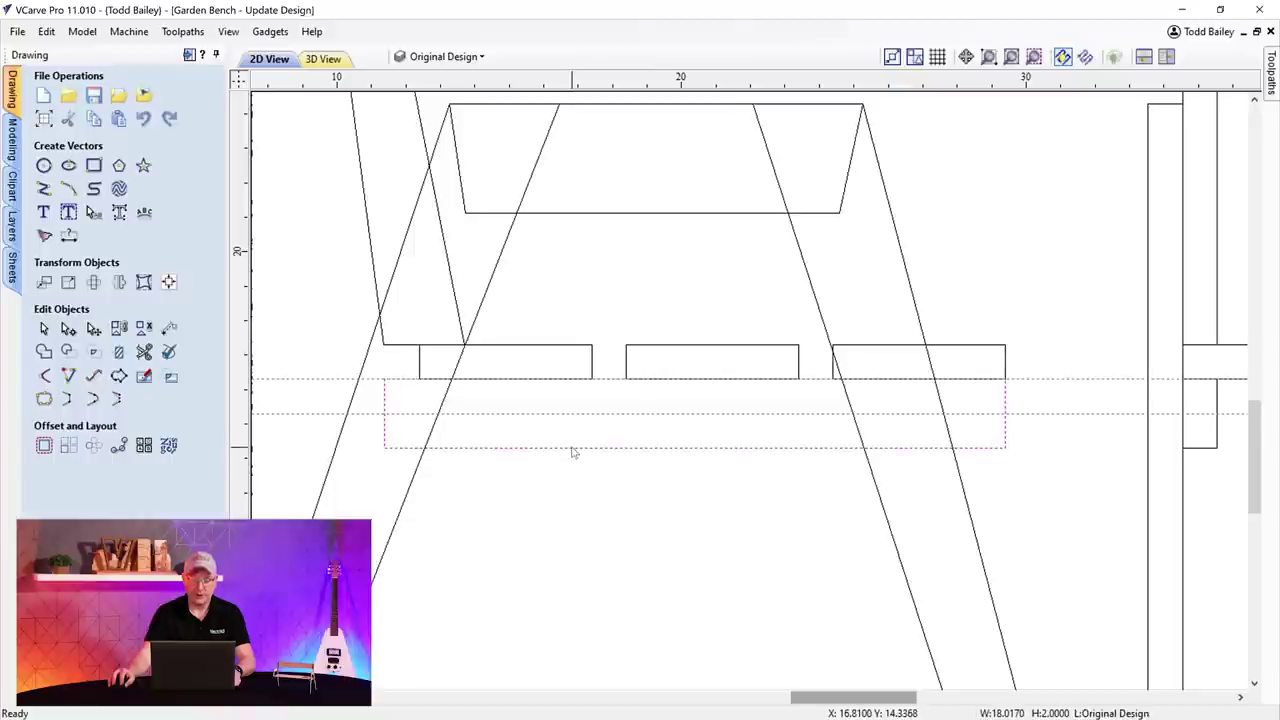
{"action": "key", "text": "n"}
{"action": "left_click_drag", "start_coordinate": [455, 431], "coordinate": [795, 413]}
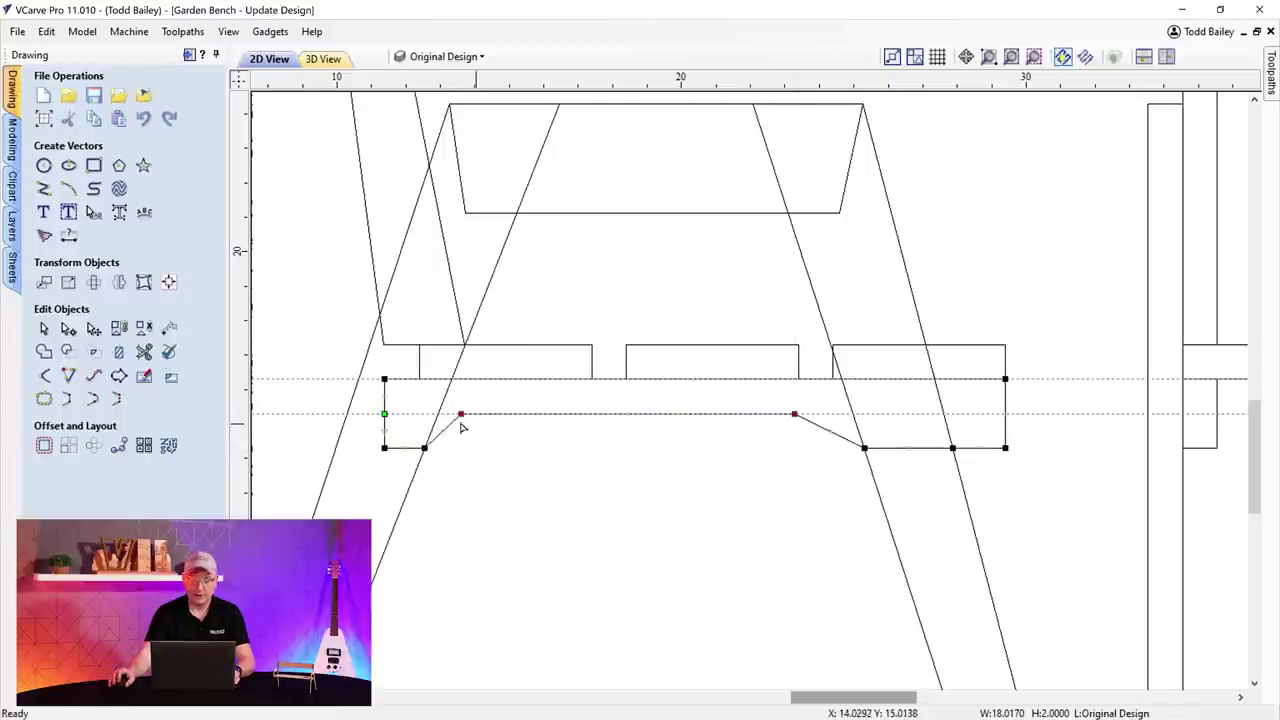
{"action": "scroll", "coordinate": [452, 420], "scroll_direction": "up", "scroll_amount": 5}
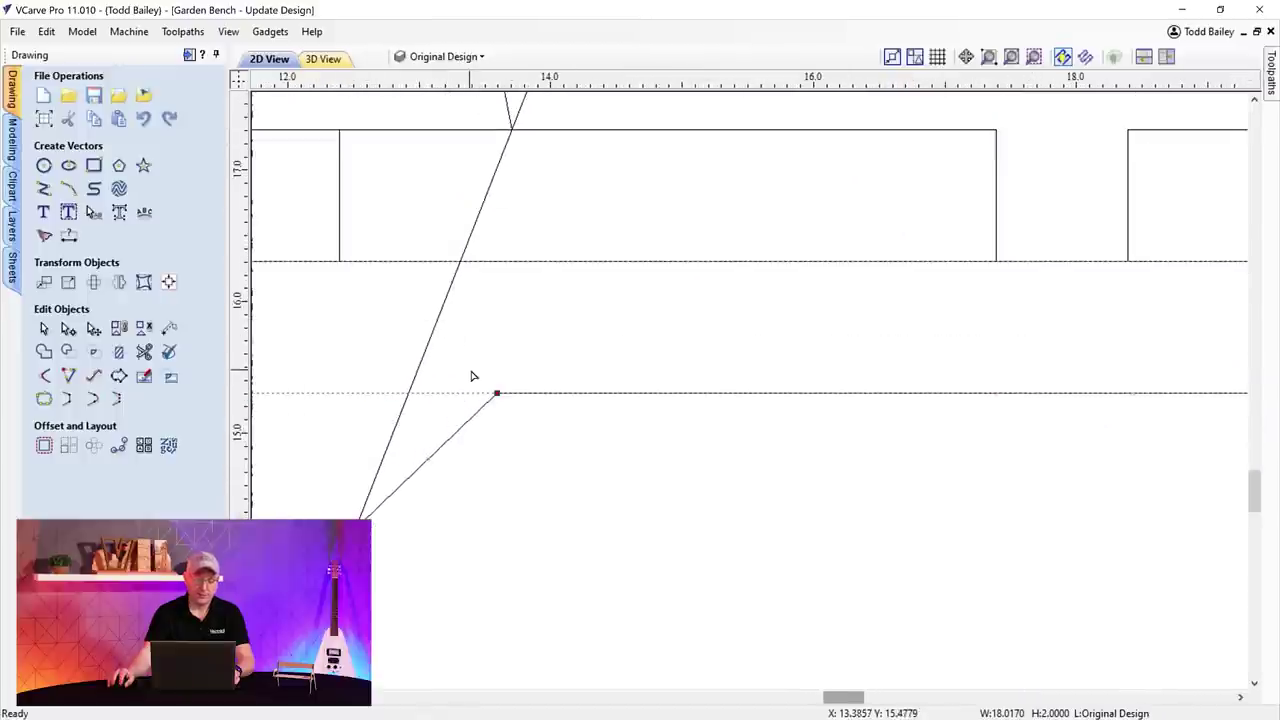
{"action": "left_click_drag", "start_coordinate": [496, 393], "coordinate": [408, 391]}
{"action": "scroll", "coordinate": [372, 481], "scroll_direction": "up", "scroll_amount": 4}
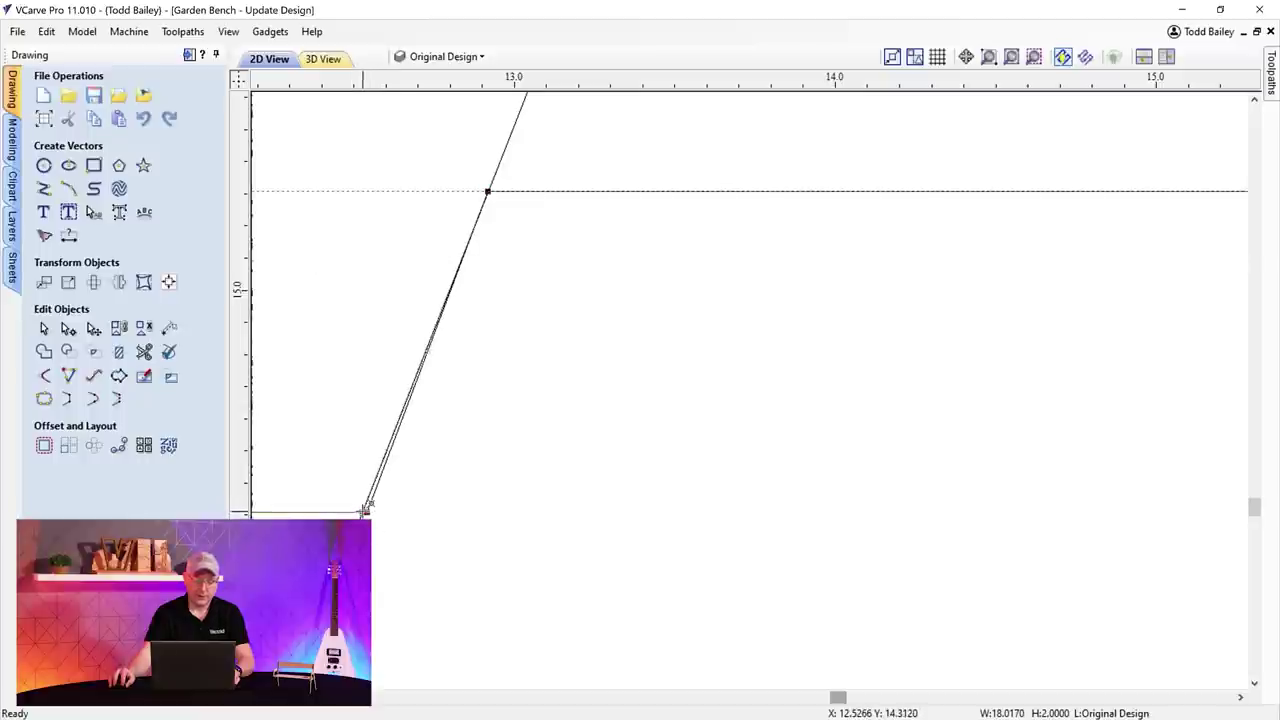
- Move the front raised node to where the guide meets the front leg's inner edge, and align the node below it with that edge
{"action": "scroll", "coordinate": [590, 512], "scroll_direction": "down", "scroll_amount": 5}
{"action": "left_click_drag", "start_coordinate": [810, 697], "coordinate": [862, 697]}
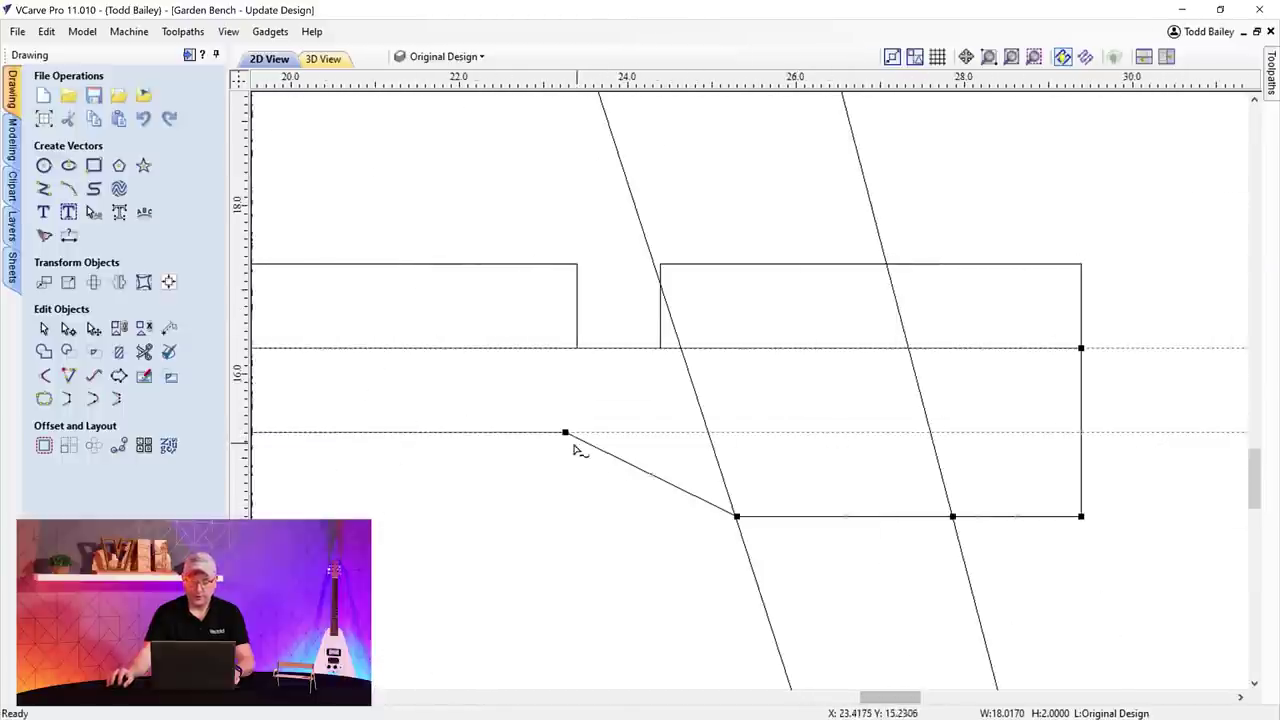
{"action": "left_click_drag", "start_coordinate": [566, 433], "coordinate": [708, 433]}
{"action": "scroll", "coordinate": [733, 523], "scroll_direction": "up", "scroll_amount": 4}
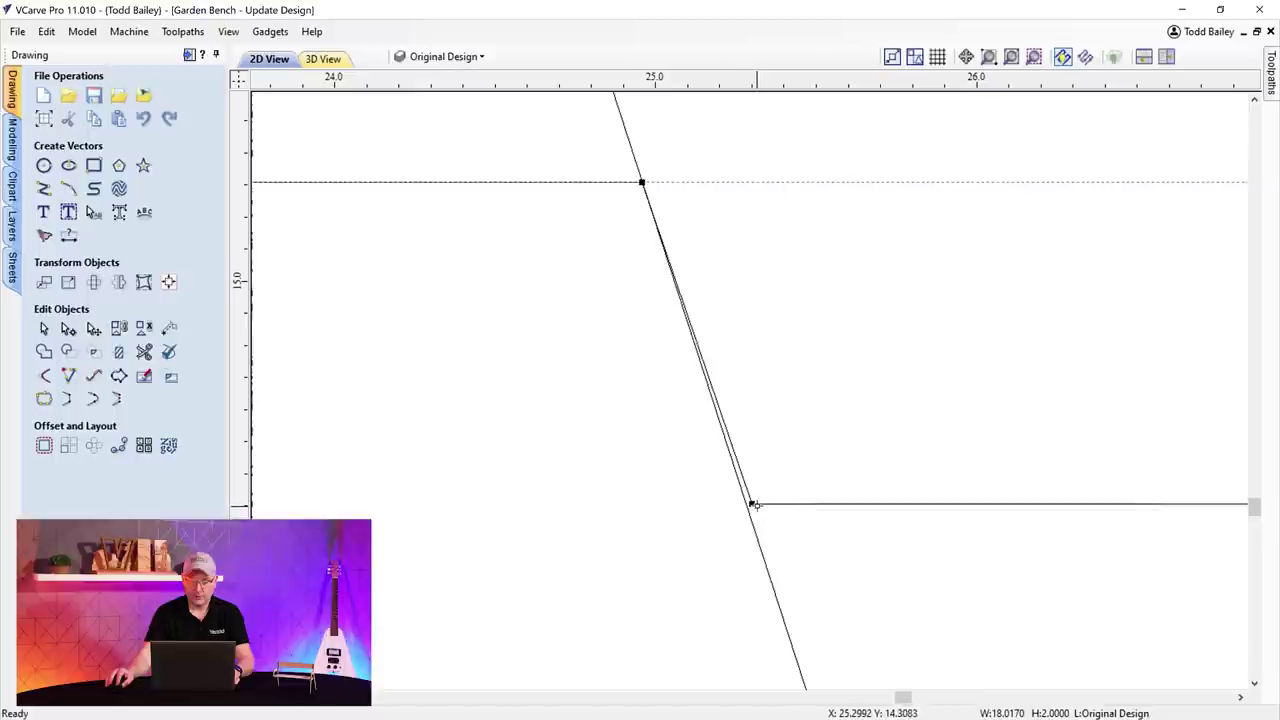
{"action": "left_click_drag", "start_coordinate": [752, 504], "coordinate": [746, 505]}
{"action": "scroll", "coordinate": [760, 524], "scroll_direction": "down", "scroll_amount": 3}
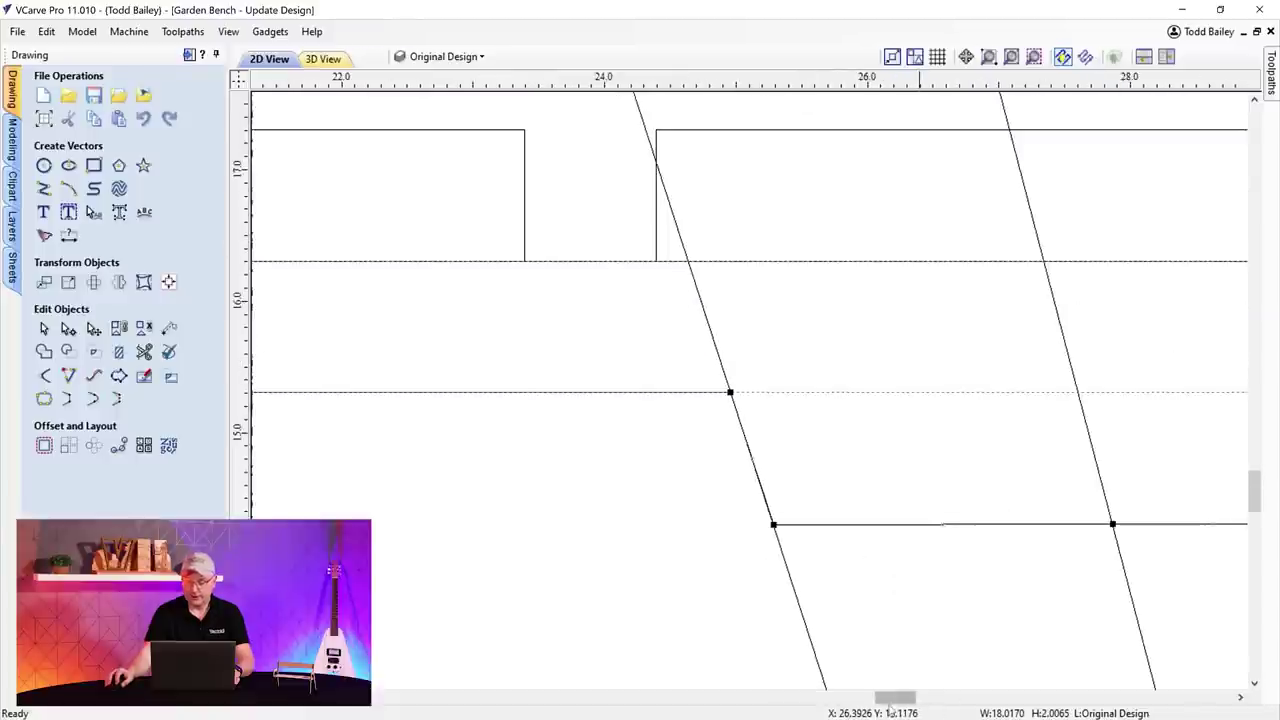
- Insert a node where the lower guide meets the front leg's outer edge and raise the rail's front lower corner to the guide
{"action": "left_click_drag", "start_coordinate": [886, 703], "coordinate": [874, 703]}
{"action": "scroll", "coordinate": [789, 623], "scroll_direction": "down", "scroll_amount": 2}
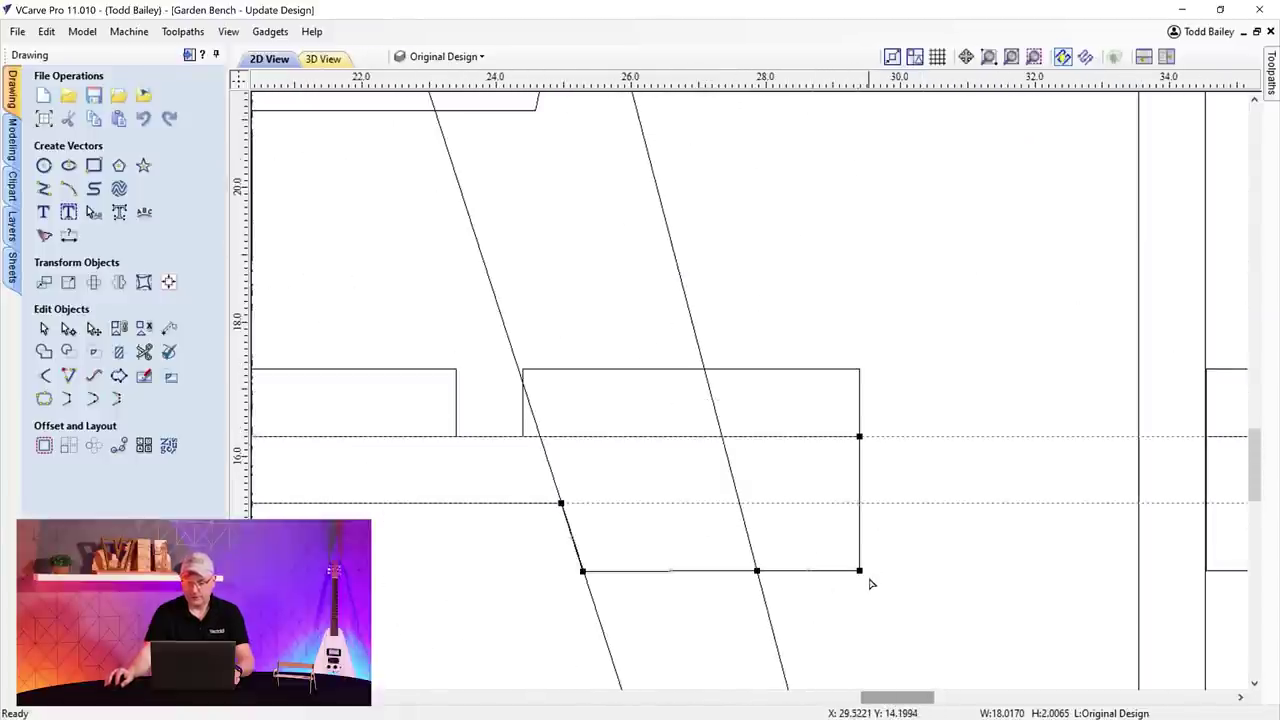
{"action": "key", "text": "p"}
{"action": "left_click_drag", "start_coordinate": [791, 570], "coordinate": [739, 504]}
{"action": "left_click_drag", "start_coordinate": [858, 571], "coordinate": [858, 504]}
{"action": "scroll", "coordinate": [706, 551], "scroll_direction": "up", "scroll_amount": 6}
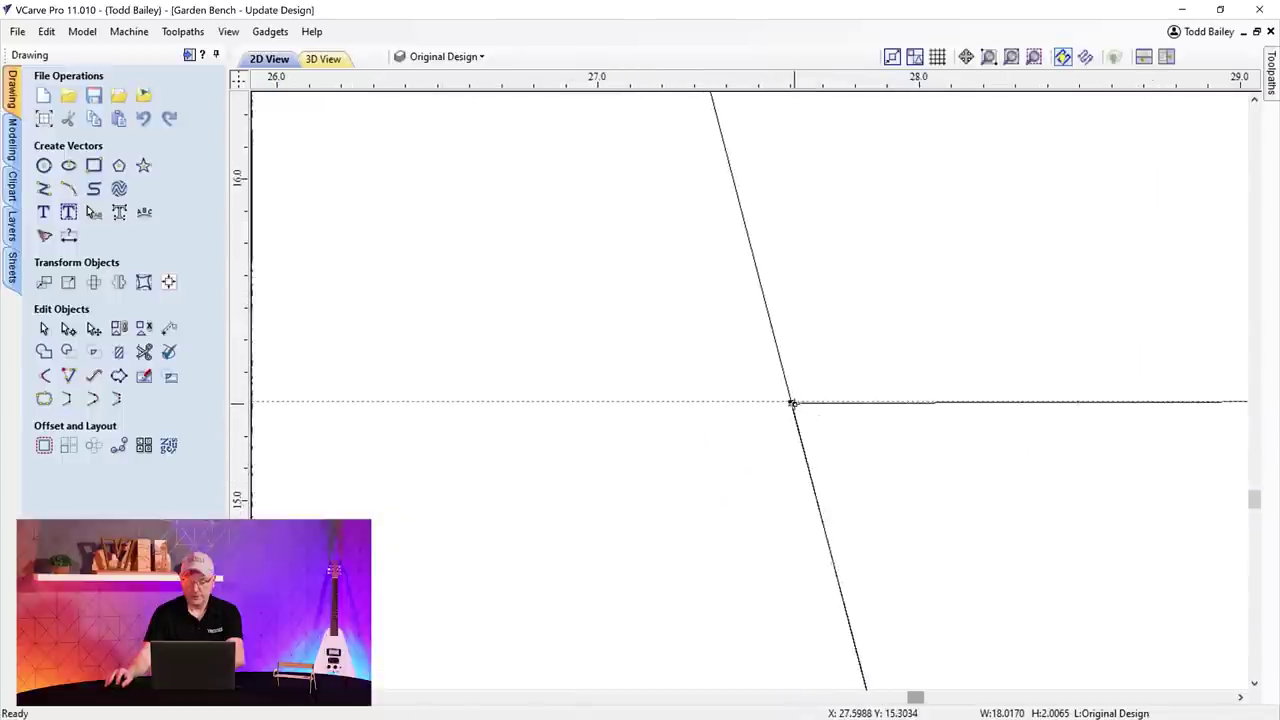
{"action": "mouse_move", "coordinate": [792, 403]}
{"action": "left_mouse_down"}
{"action": "mouse_move", "coordinate": [786, 386]}
{"action": "mouse_move", "coordinate": [789, 401]}
{"action": "left_mouse_up"}
{"action": "scroll", "coordinate": [786, 409], "scroll_direction": "down", "scroll_amount": 10}
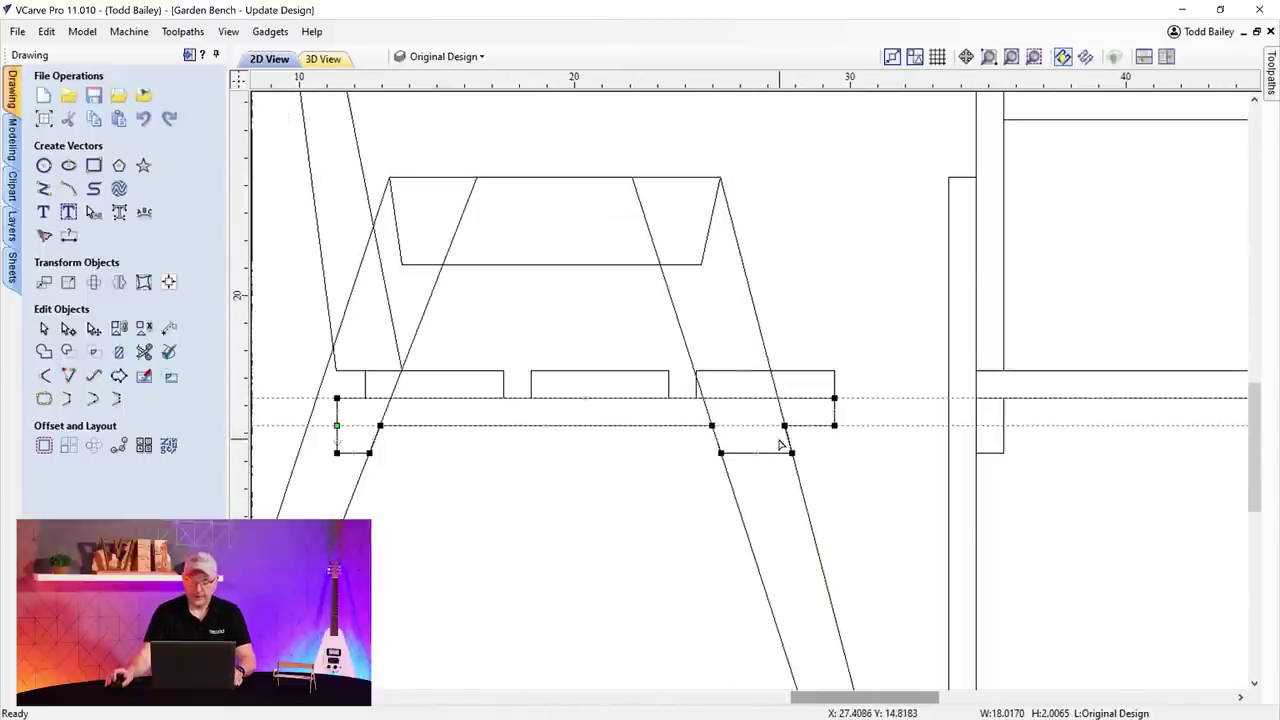
- Nudge the rail's lower node at the front leg's outer edge about 0.6 inches towards the rear leg
{"action": "scroll", "coordinate": [756, 455], "scroll_direction": "up", "scroll_amount": 5}
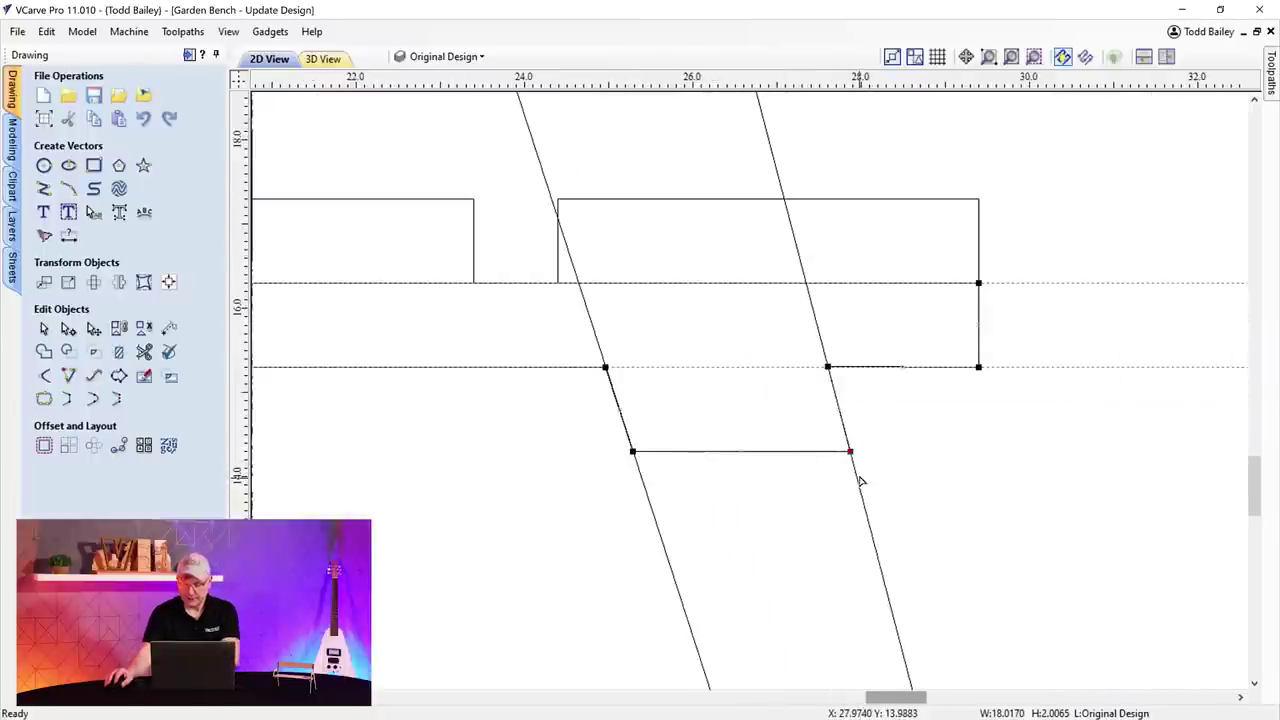
{"action": "key", "text": "Left"}
{"action": "key", "text": "Left"}
{"action": "key", "text": "Left"}
{"action": "key", "text": "Left"}
{"action": "key", "text": "Left"}
{"action": "key", "text": "Left"}
{"action": "key", "text": "Left"}
{"action": "key", "text": "Left"}
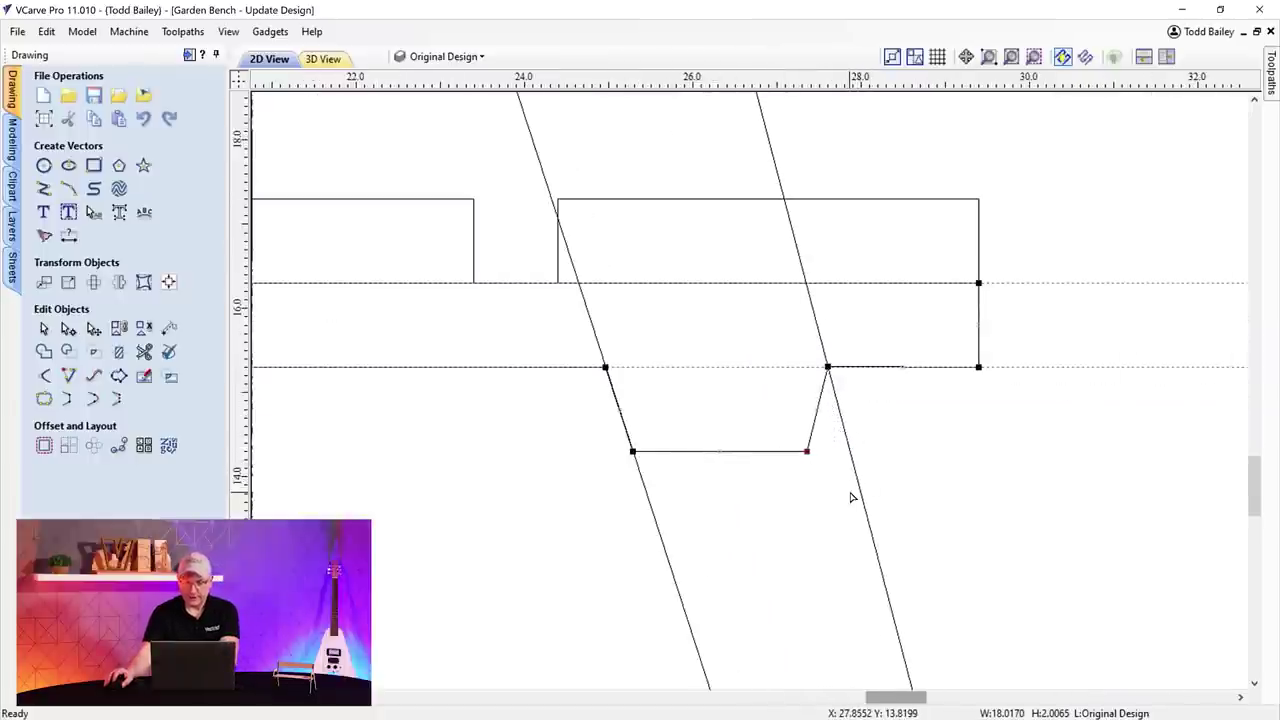
{"action": "key", "text": "Left"}
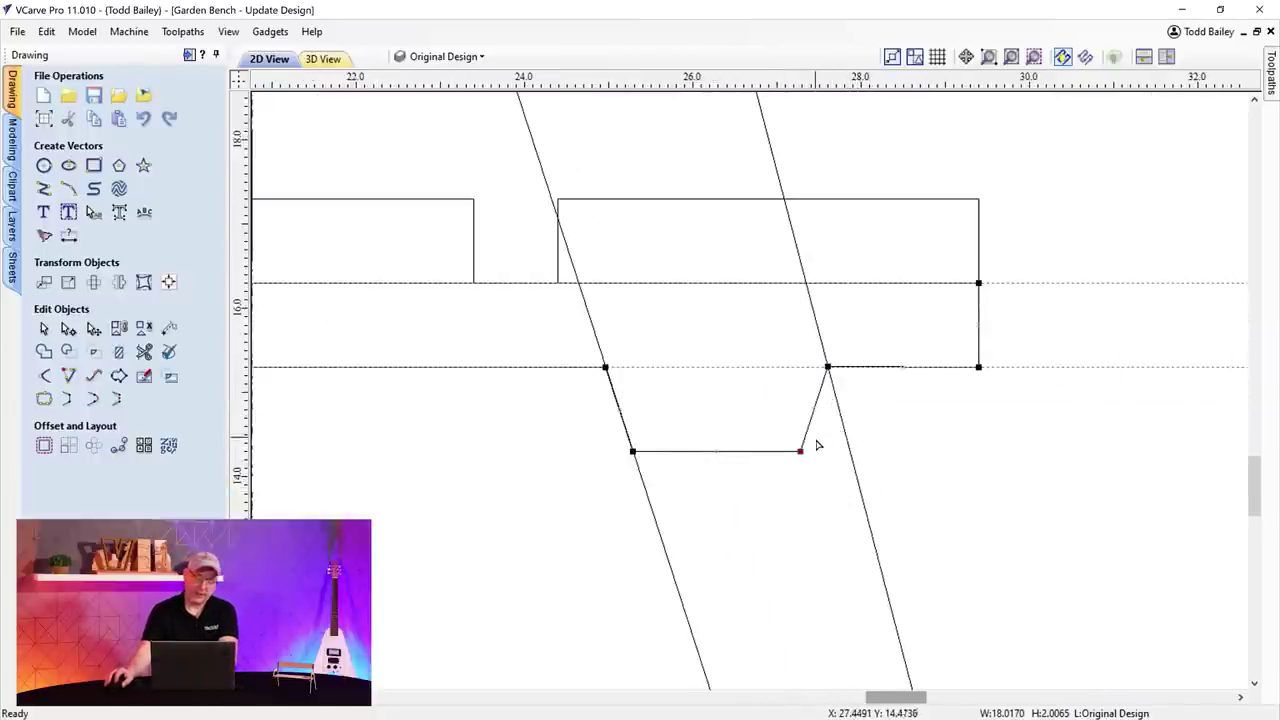
{"action": "scroll", "coordinate": [805, 445], "scroll_direction": "down", "scroll_amount": 8}
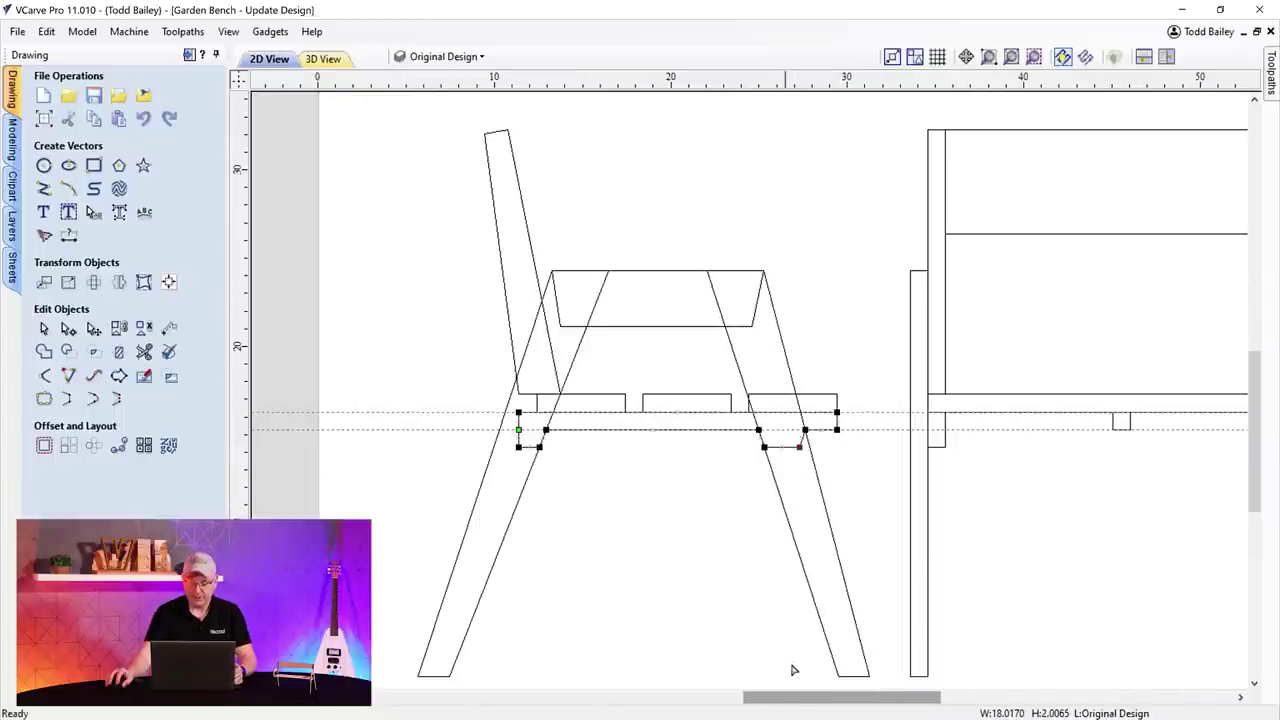
- Draw three 0.4-inch diameter circles on the seat rail: one at the rear leg joint and two staggered at the front leg joint
{"action": "scroll", "coordinate": [737, 506], "scroll_direction": "up", "scroll_amount": 4}
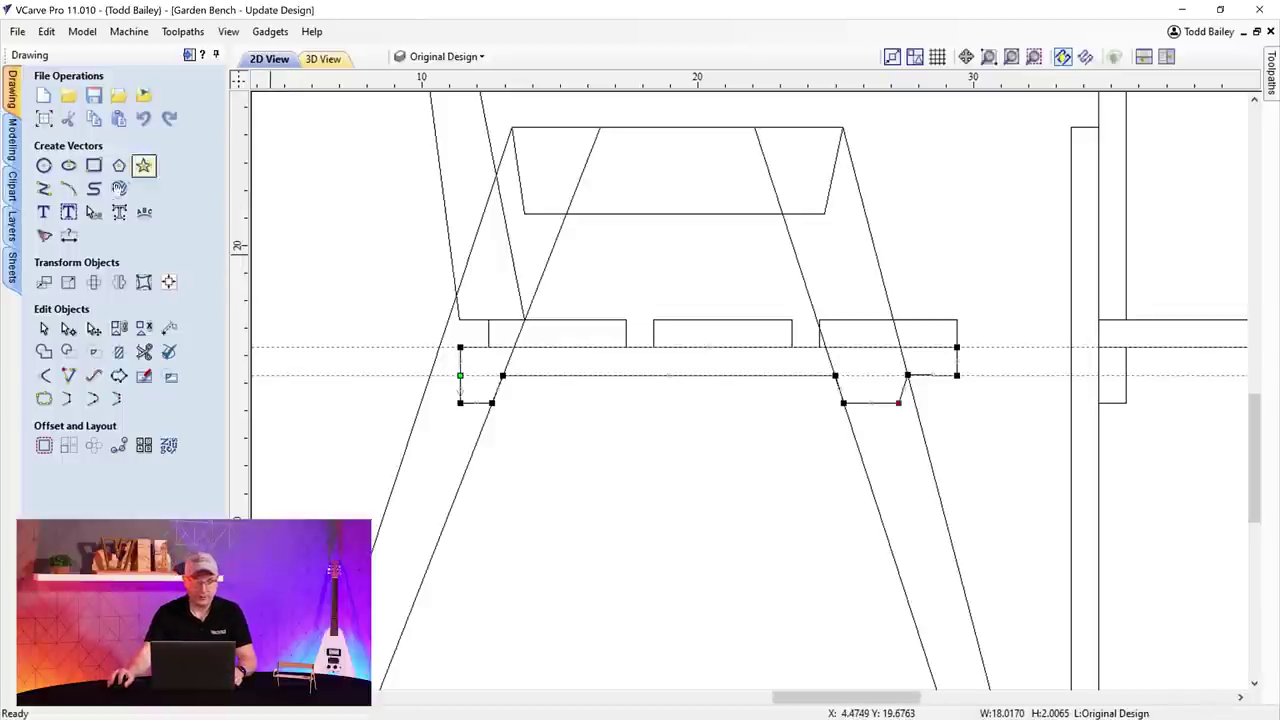
{"action": "left_click", "coordinate": [44, 166]}
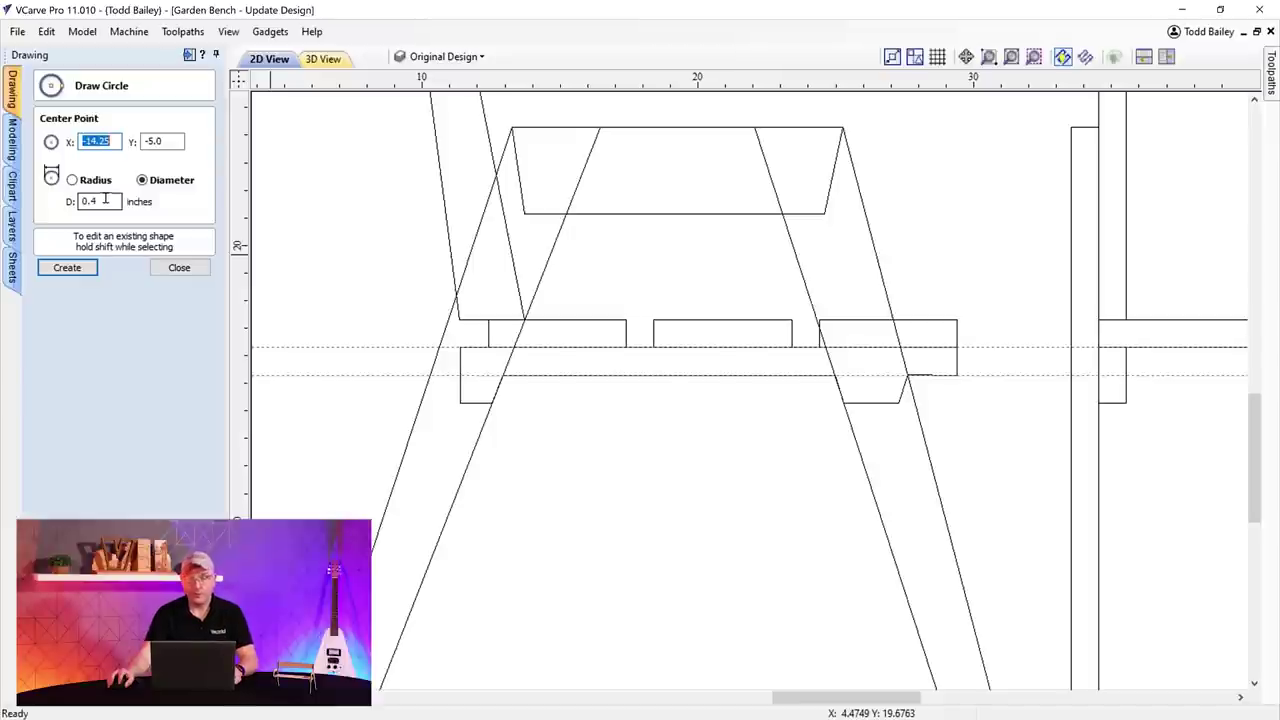
{"action": "left_click", "coordinate": [479, 375]}
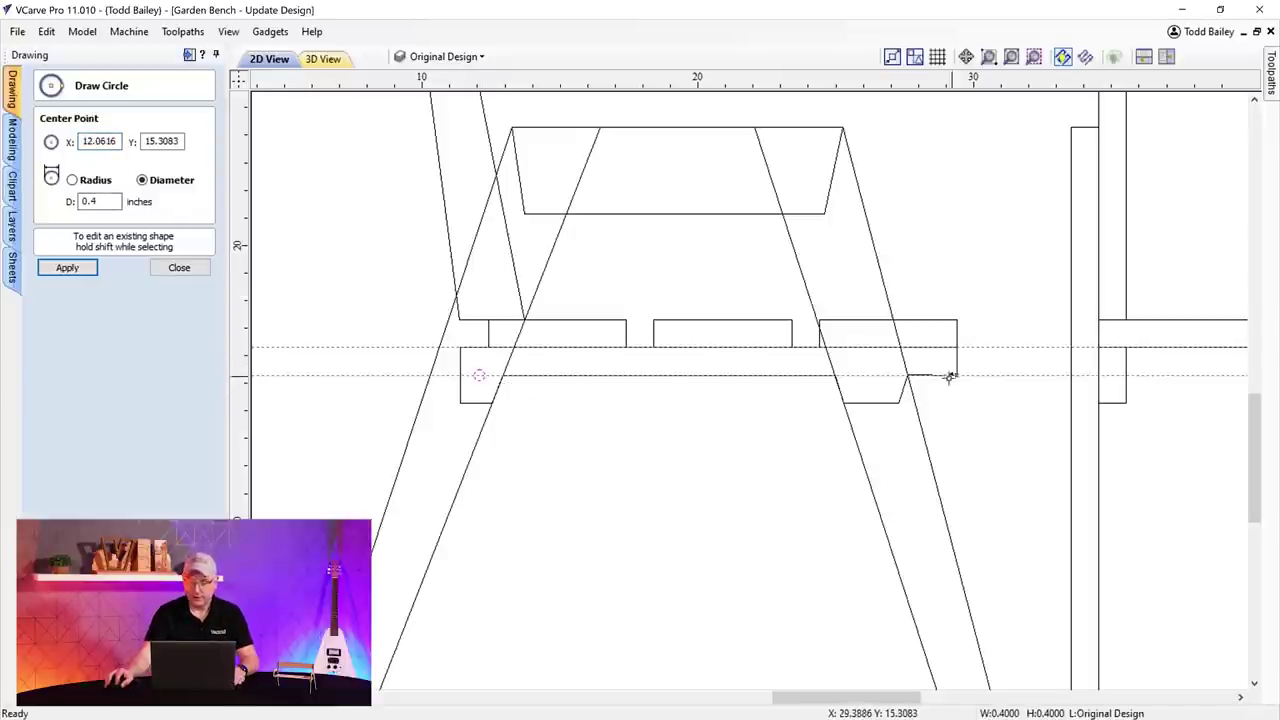
{"action": "left_click", "coordinate": [888, 366]}
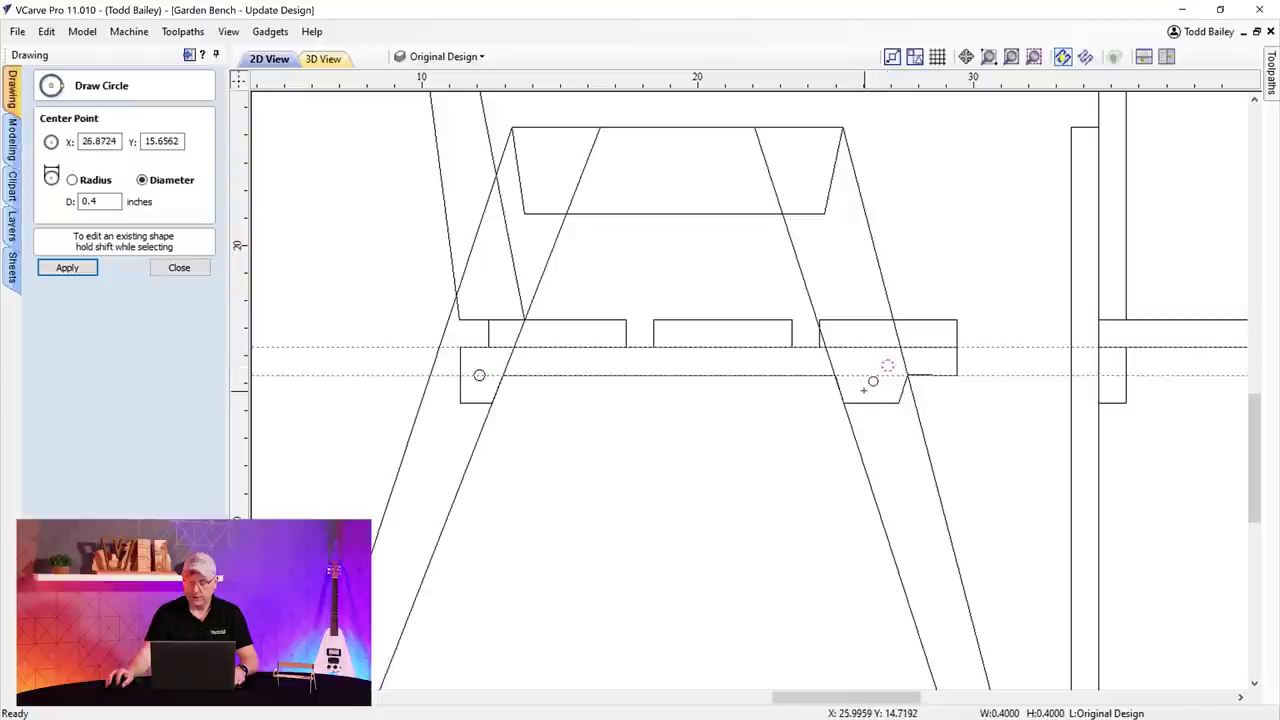
{"action": "left_click", "coordinate": [862, 388]}
{"action": "left_click", "coordinate": [179, 268]}
{"action": "left_click_drag", "start_coordinate": [880, 343], "coordinate": [878, 343]}
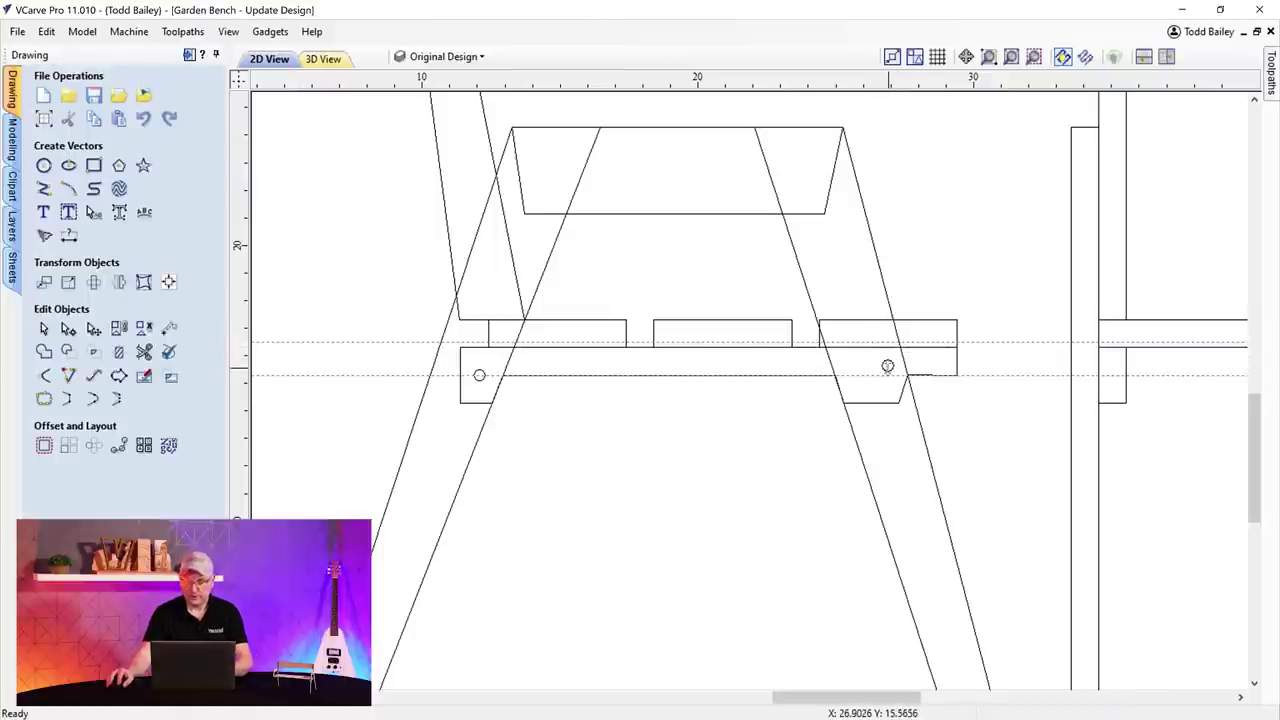
{"action": "left_click", "coordinate": [43, 165]}
{"action": "left_click", "coordinate": [860, 389]}
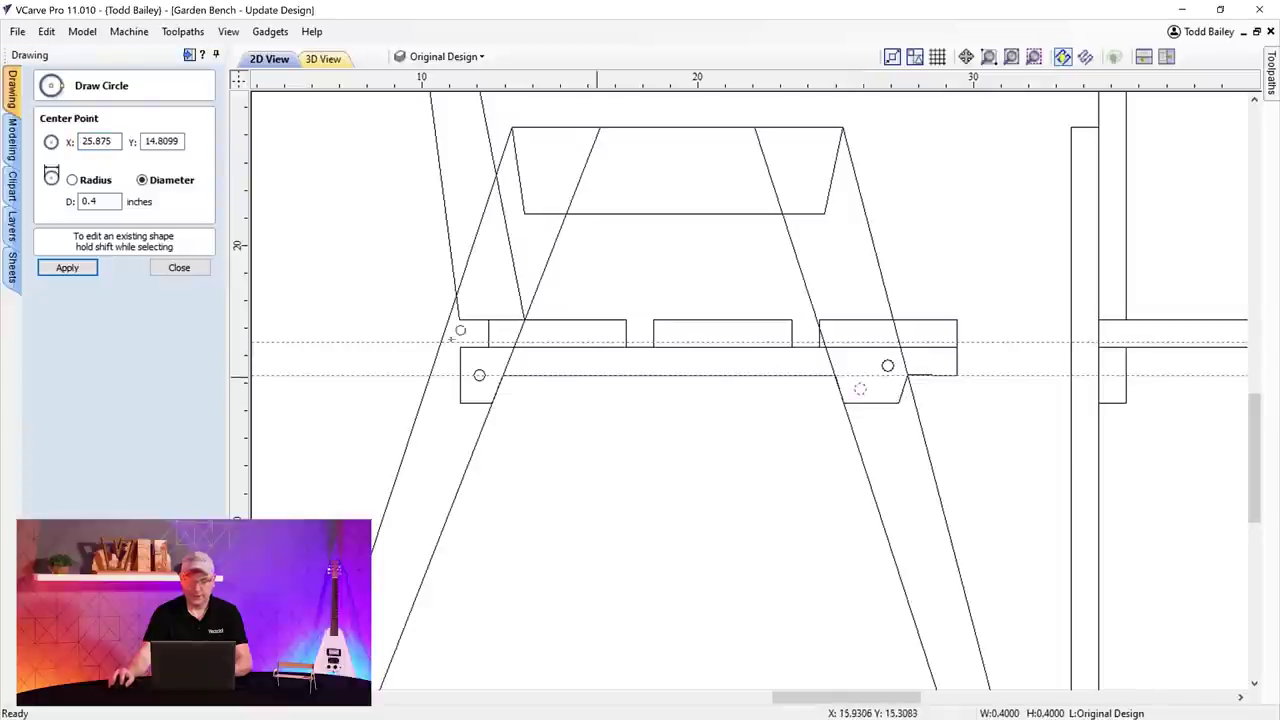
{"action": "left_click", "coordinate": [185, 268]}
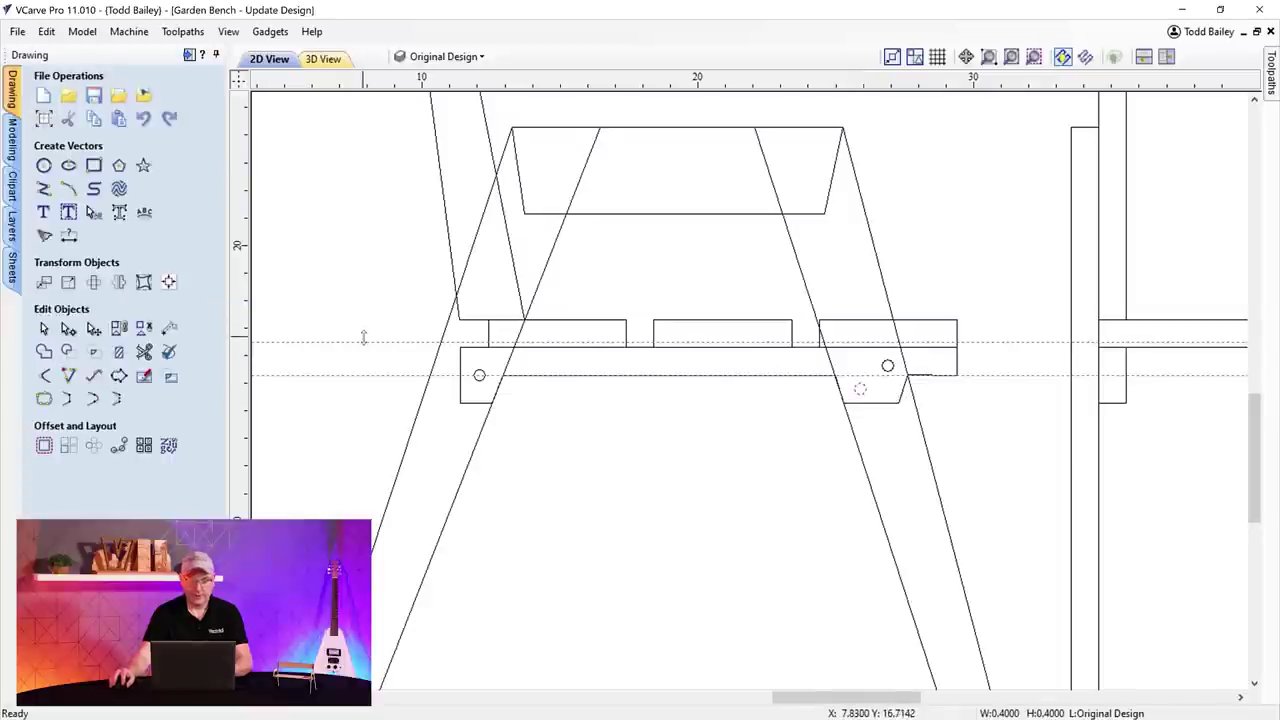
- Delete both horizontal guides crossing the seat area
{"action": "double_click", "coordinate": [364, 342]}
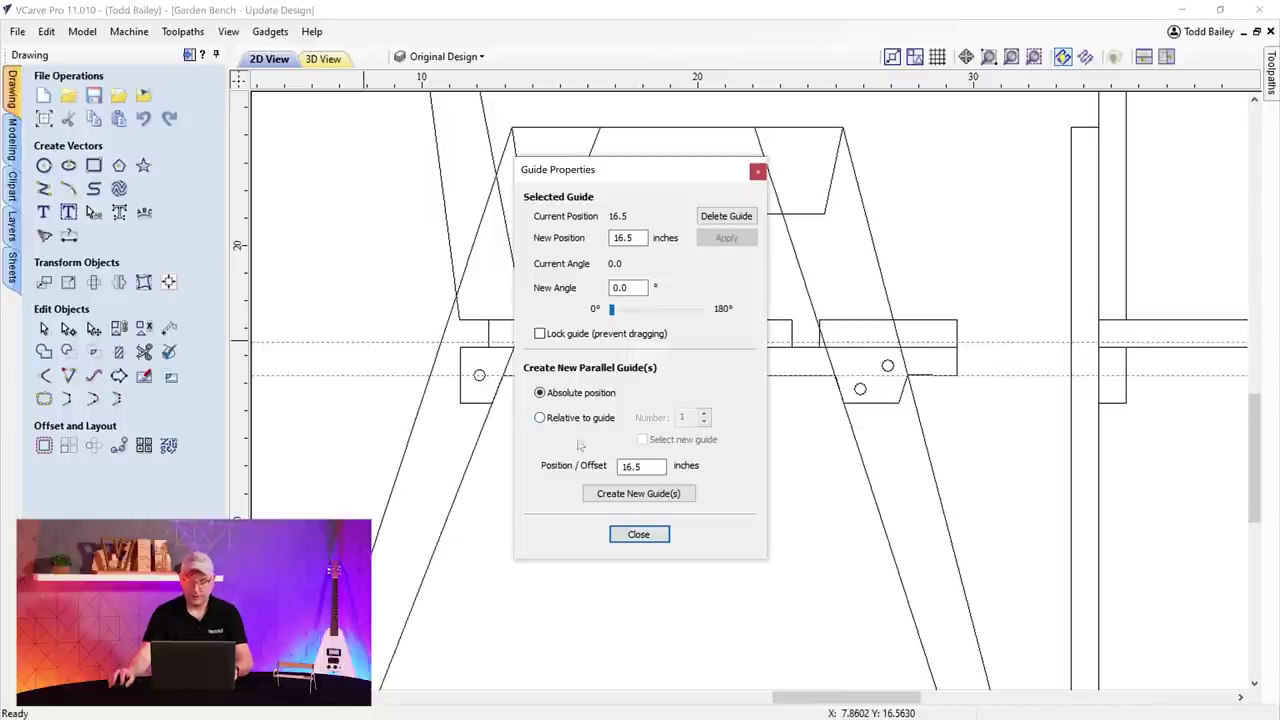
{"action": "left_click", "coordinate": [726, 216]}
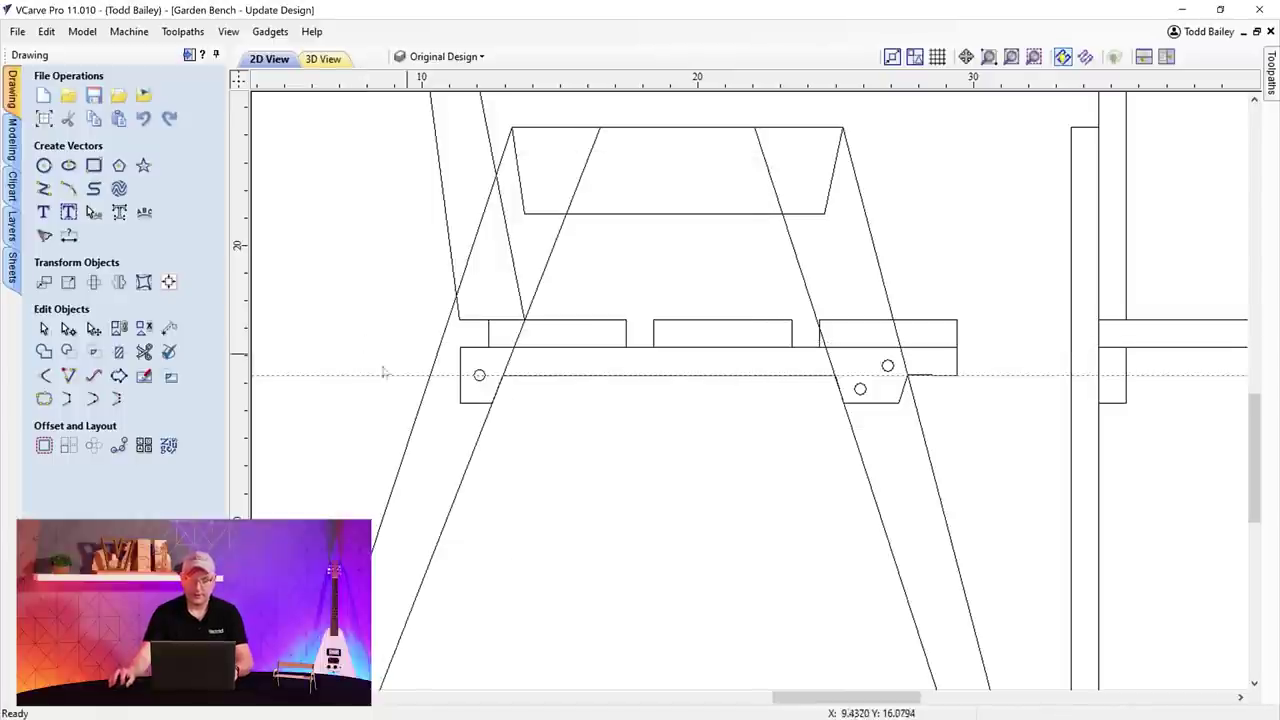
{"action": "double_click", "coordinate": [371, 376]}
{"action": "left_click", "coordinate": [754, 217]}
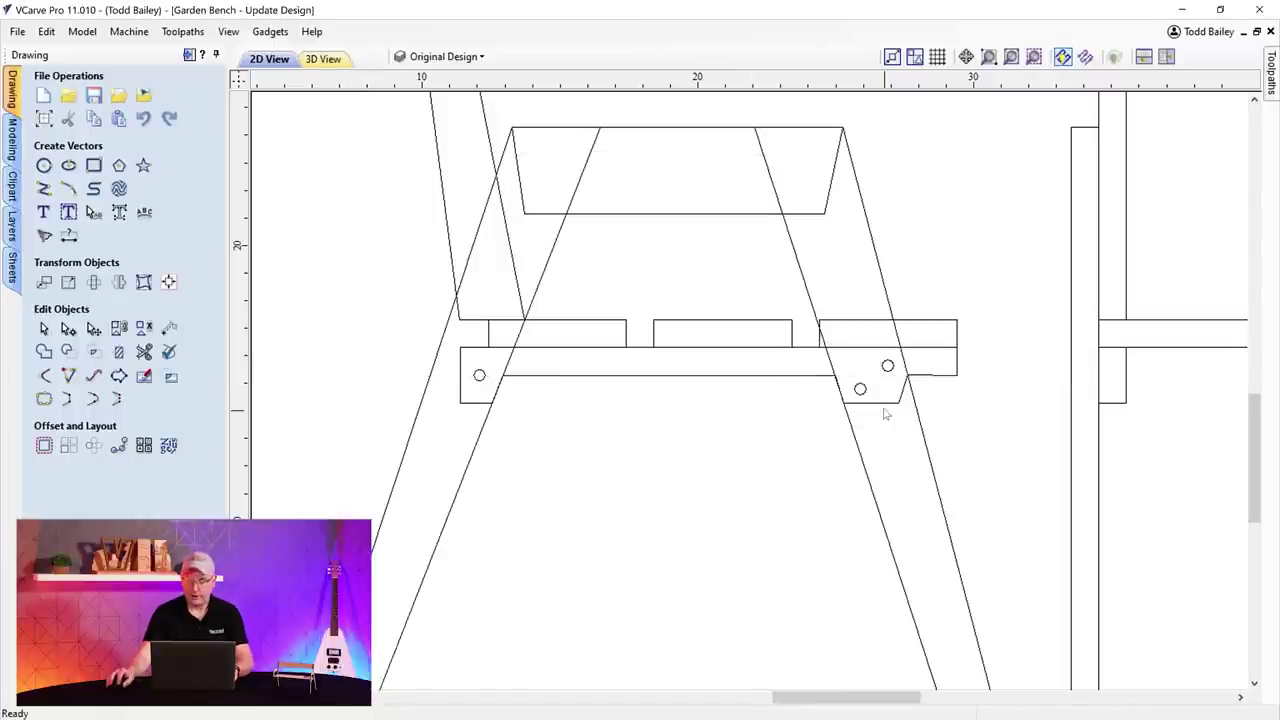
- Shift the front joint's upper hole down and towards the rear, and move its lower hole up about 0.2 inches
{"action": "scroll", "coordinate": [889, 374], "scroll_direction": "up", "scroll_amount": 3}
{"action": "left_click", "coordinate": [891, 337]}
{"action": "left_click_drag", "start_coordinate": [897, 334], "coordinate": [880, 344]}
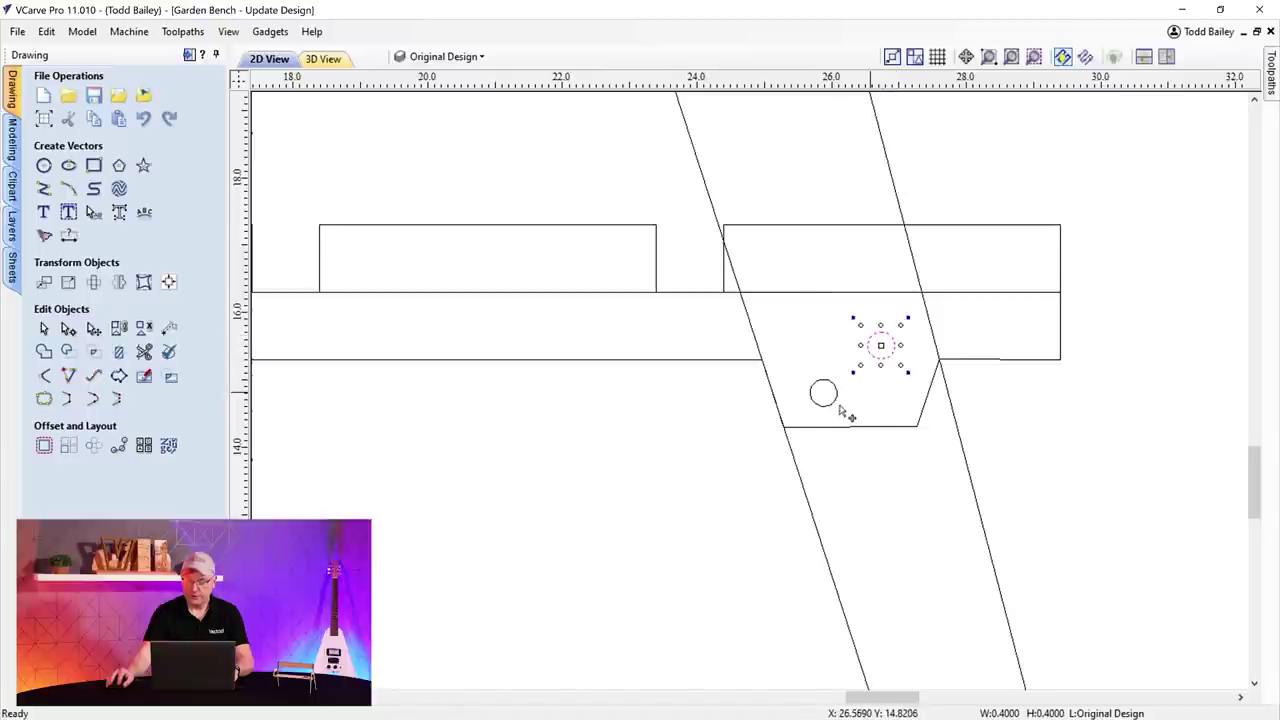
{"action": "left_click", "coordinate": [826, 396]}
{"action": "left_click", "coordinate": [825, 390]}
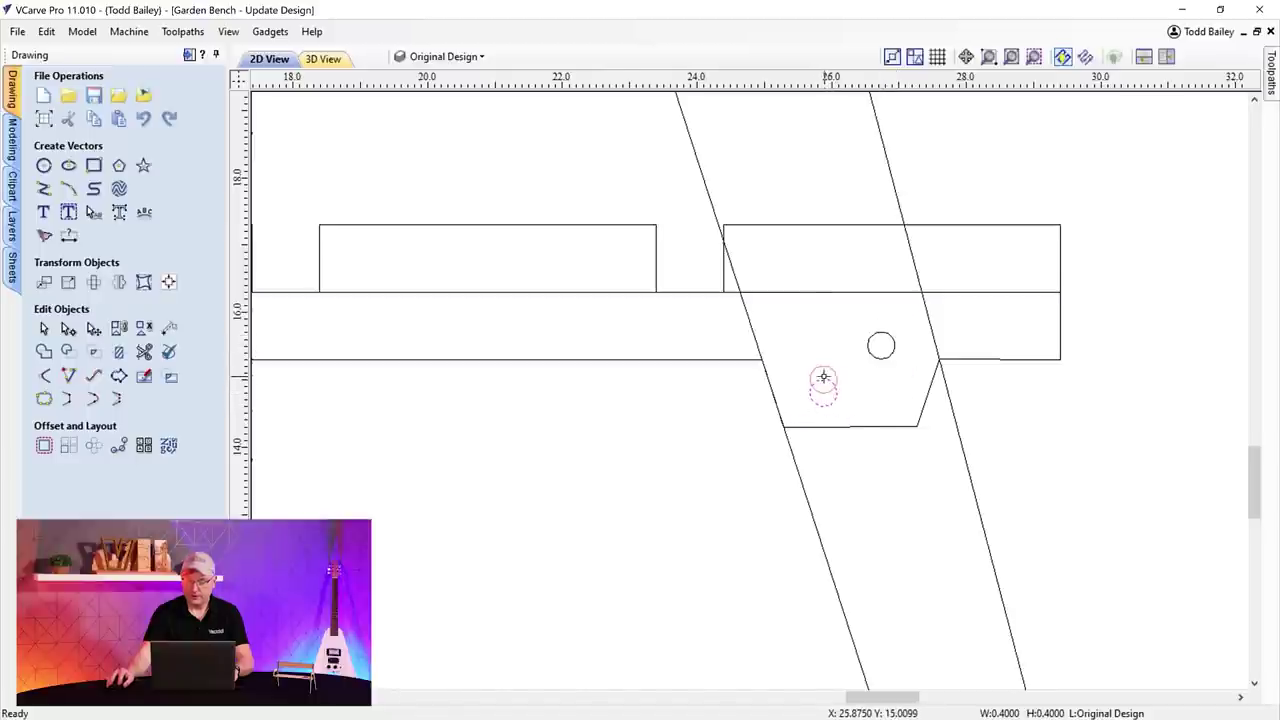
{"action": "scroll", "coordinate": [823, 377], "scroll_direction": "down", "scroll_amount": 5}
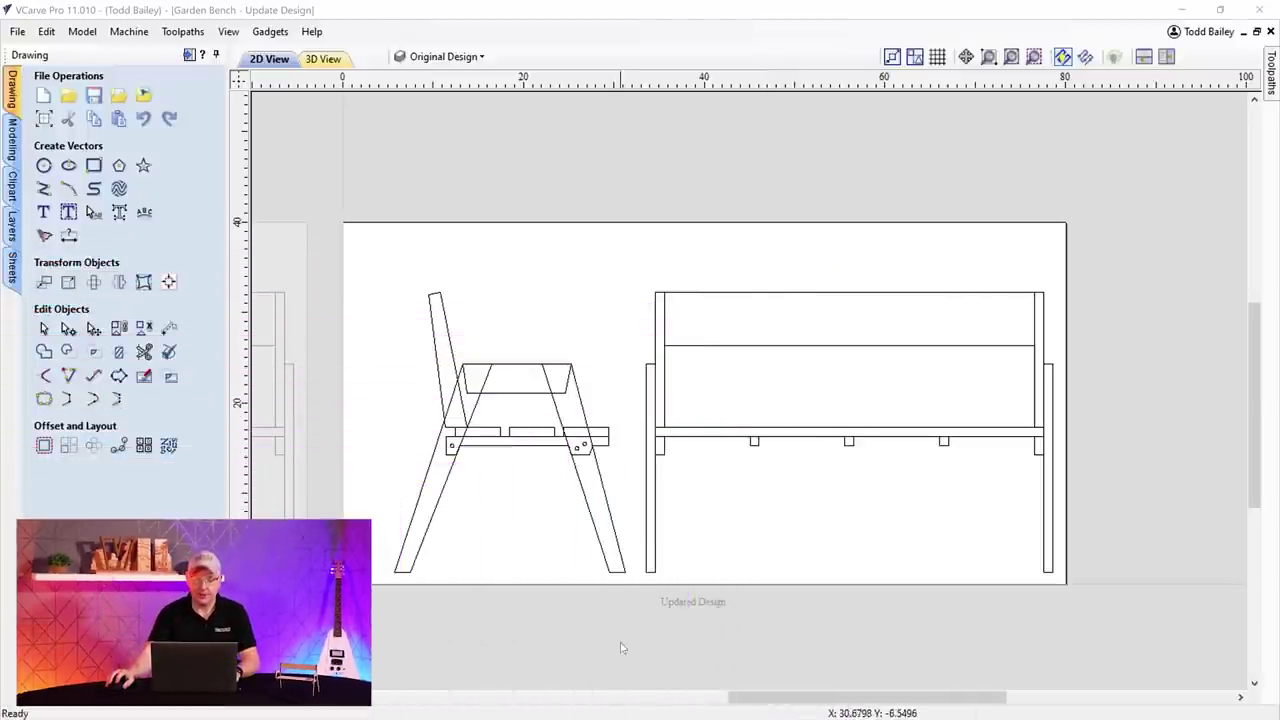
- Delete the middle and front seat slats in the side view, keeping the rear slat
{"action": "scroll", "coordinate": [488, 444], "scroll_direction": "up", "scroll_amount": 5}
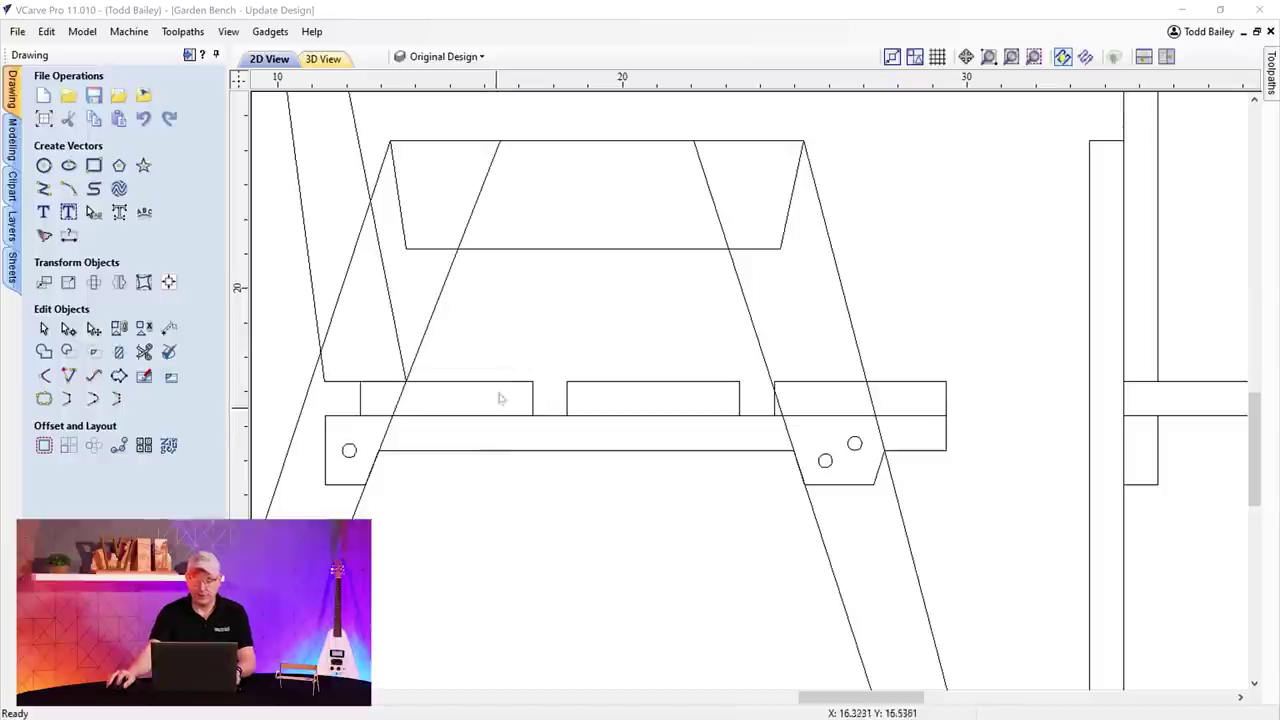
{"action": "left_click", "coordinate": [466, 390]}
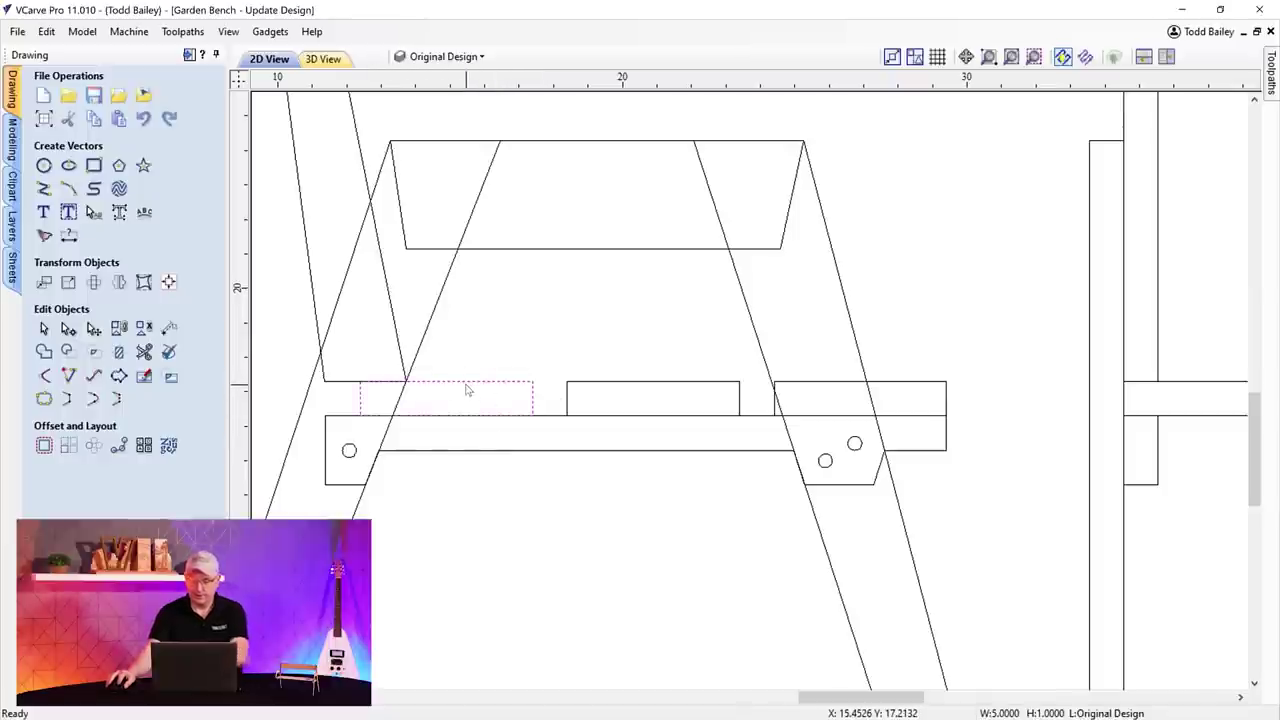
{"action": "left_click", "coordinate": [587, 387]}
{"action": "key", "text": "Delete"}
{"action": "left_click", "coordinate": [818, 393]}
{"action": "key", "text": "Delete"}
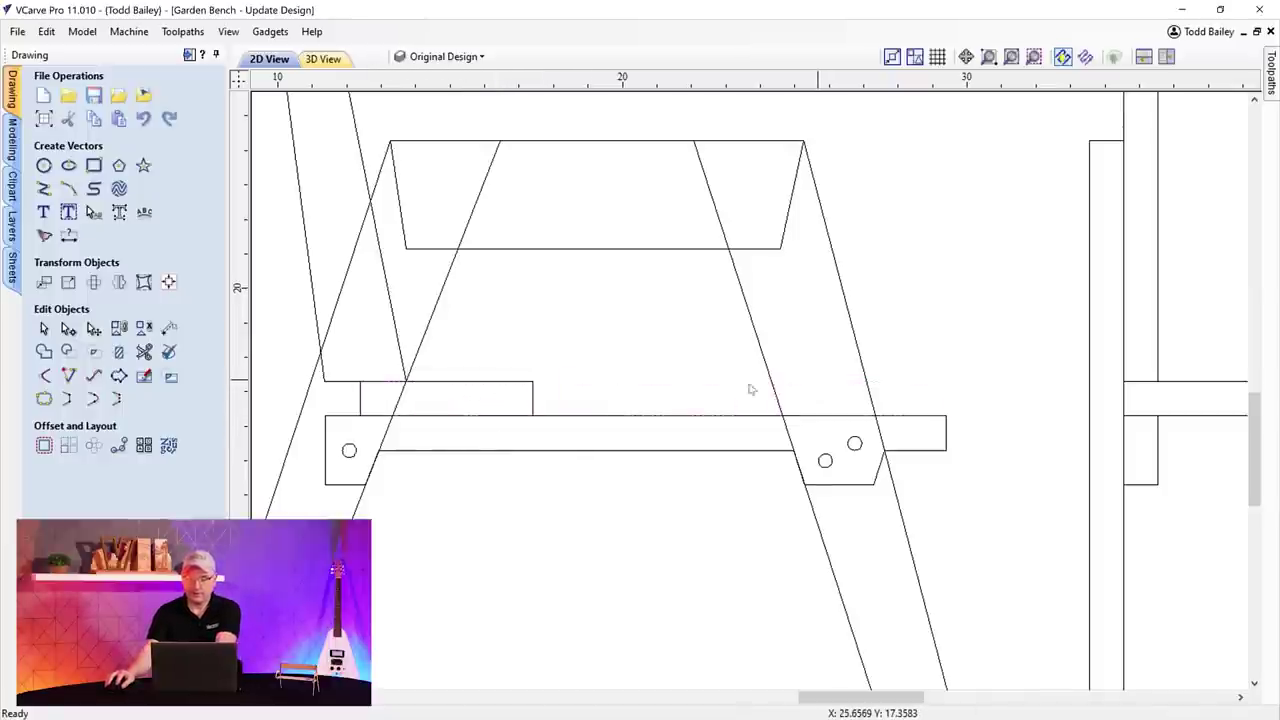
- Set the remaining rear seat slat's width to 3.5 inches, scaled from its centre
{"action": "left_click", "coordinate": [521, 385]}
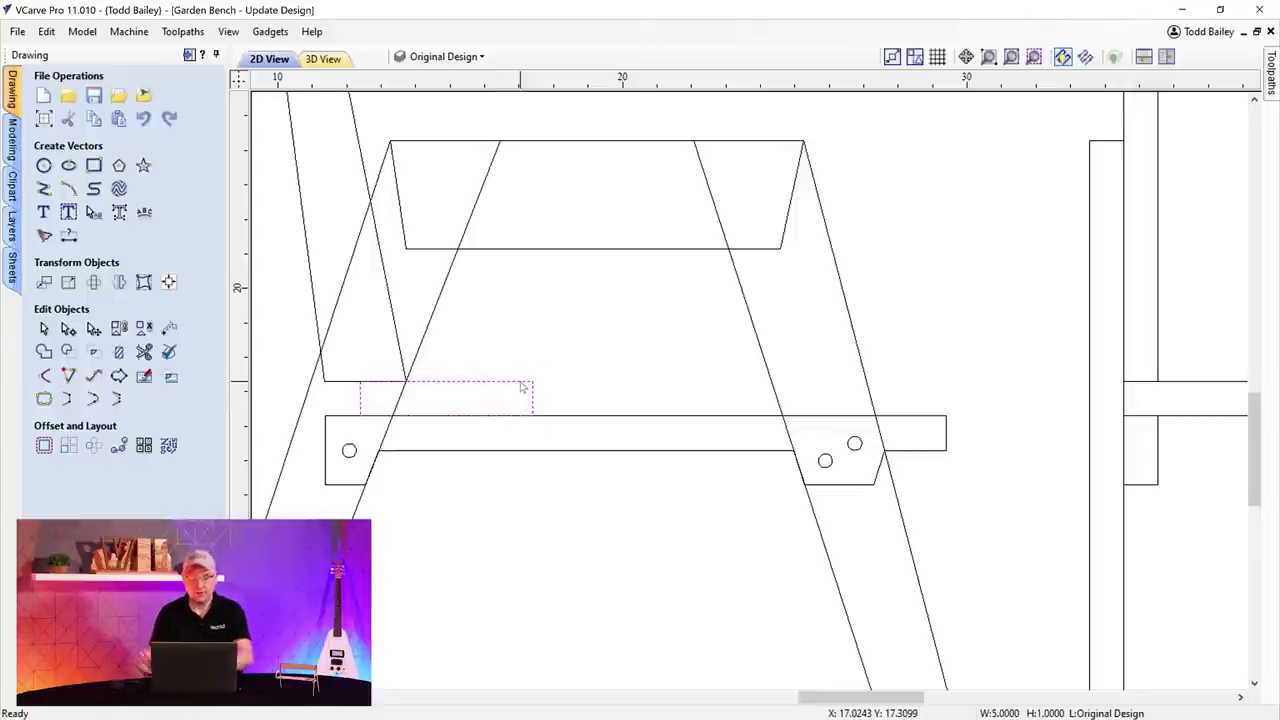
{"action": "key", "text": "t"}
{"action": "left_click", "coordinate": [97, 323]}
{"action": "double_click", "coordinate": [97, 323]}
{"action": "type", "text": "3.5"}
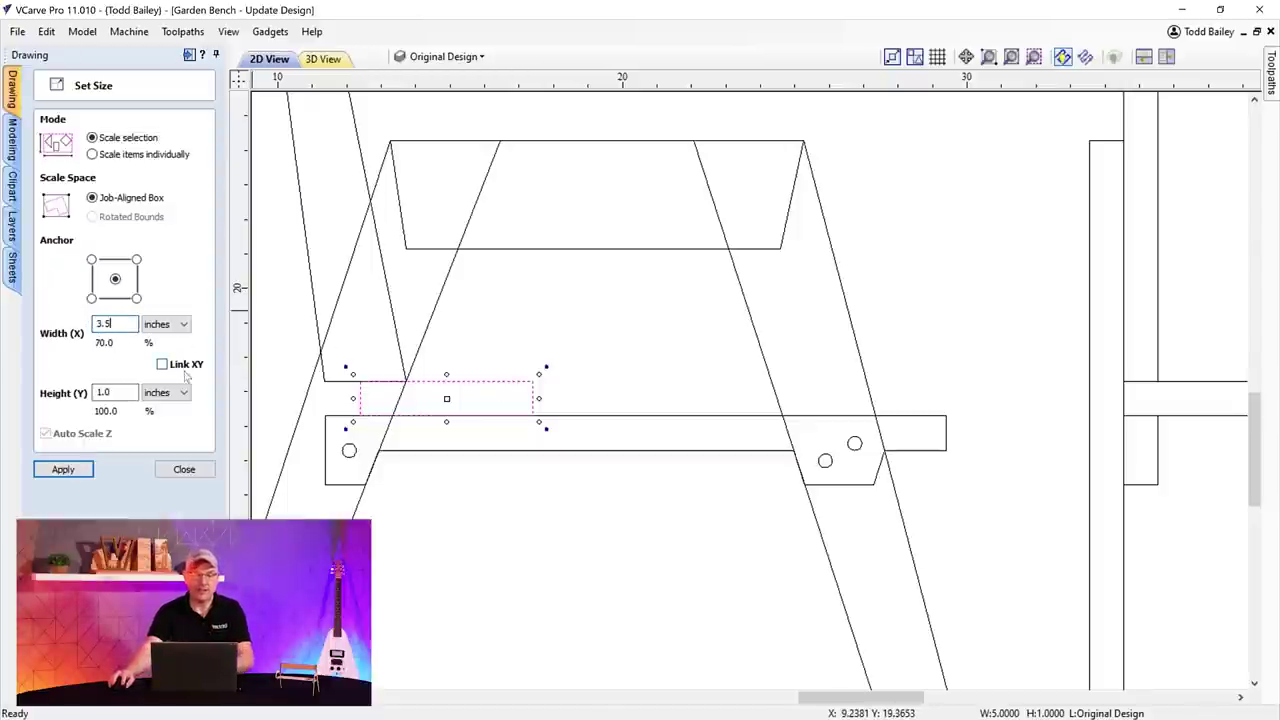
{"action": "left_click", "coordinate": [80, 472]}
{"action": "left_click", "coordinate": [185, 470]}
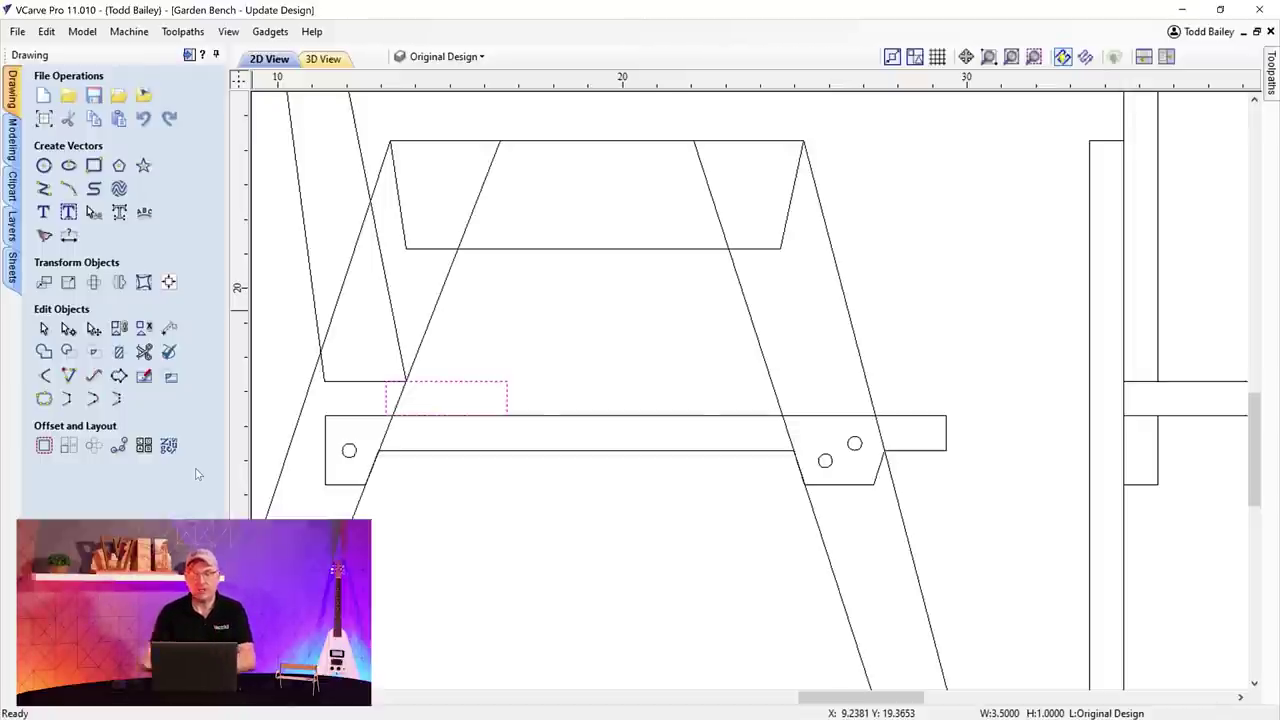
- Array copy the 3.5-inch slat into one row of four columns with a 1.0-inch horizontal gap
{"action": "left_click", "coordinate": [68, 446]}
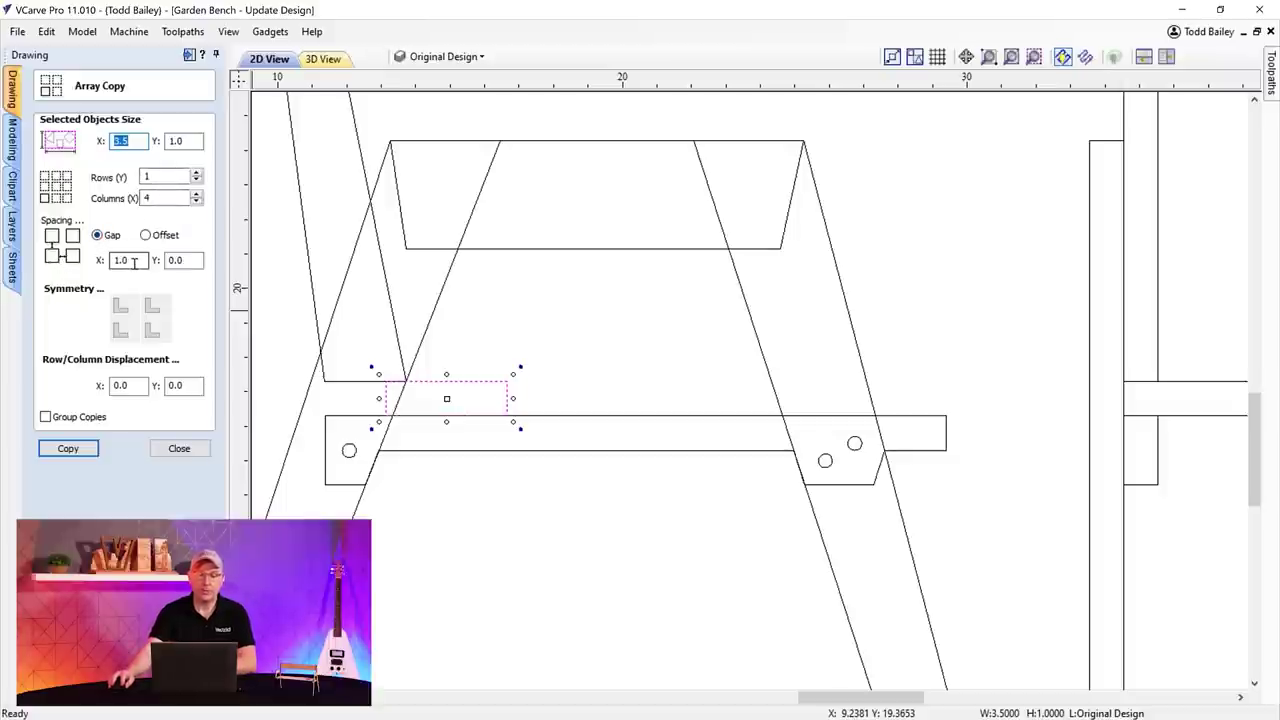
{"action": "left_click", "coordinate": [68, 448]}
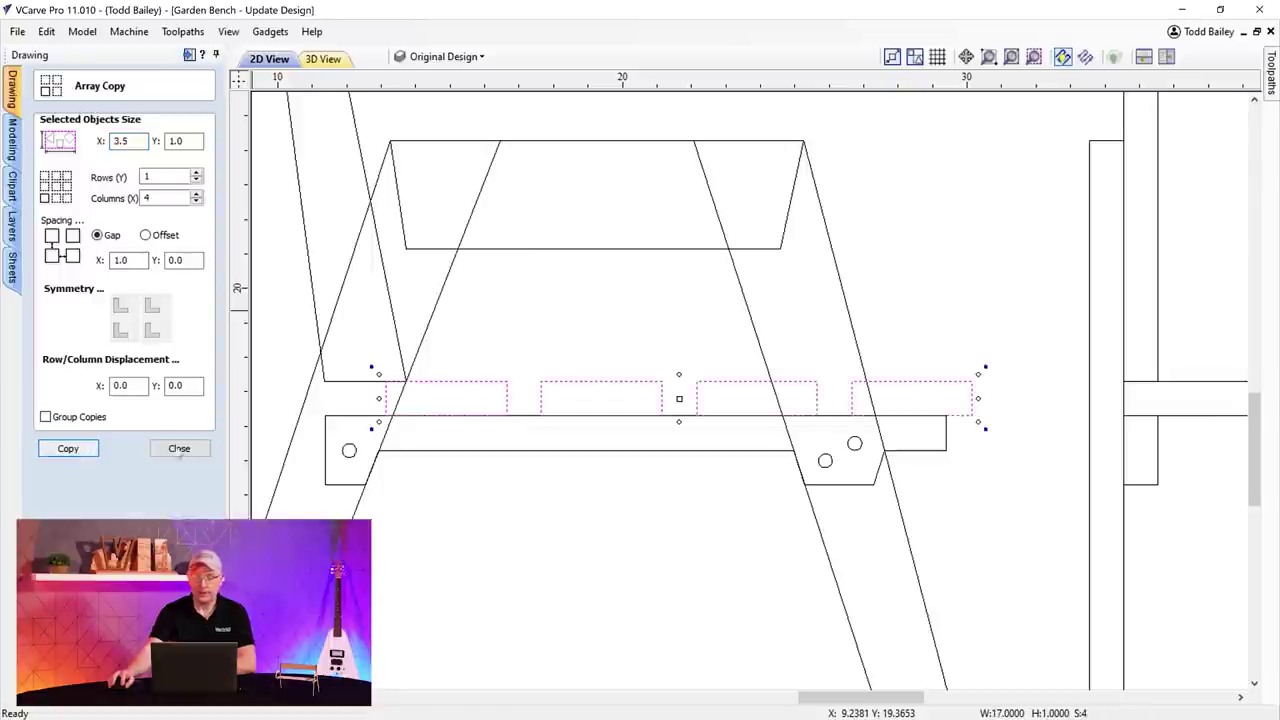
- Group the four seat slats and move them rearwards until the front slat's edge aligns with the seat rail's front end
{"action": "left_click", "coordinate": [200, 449]}
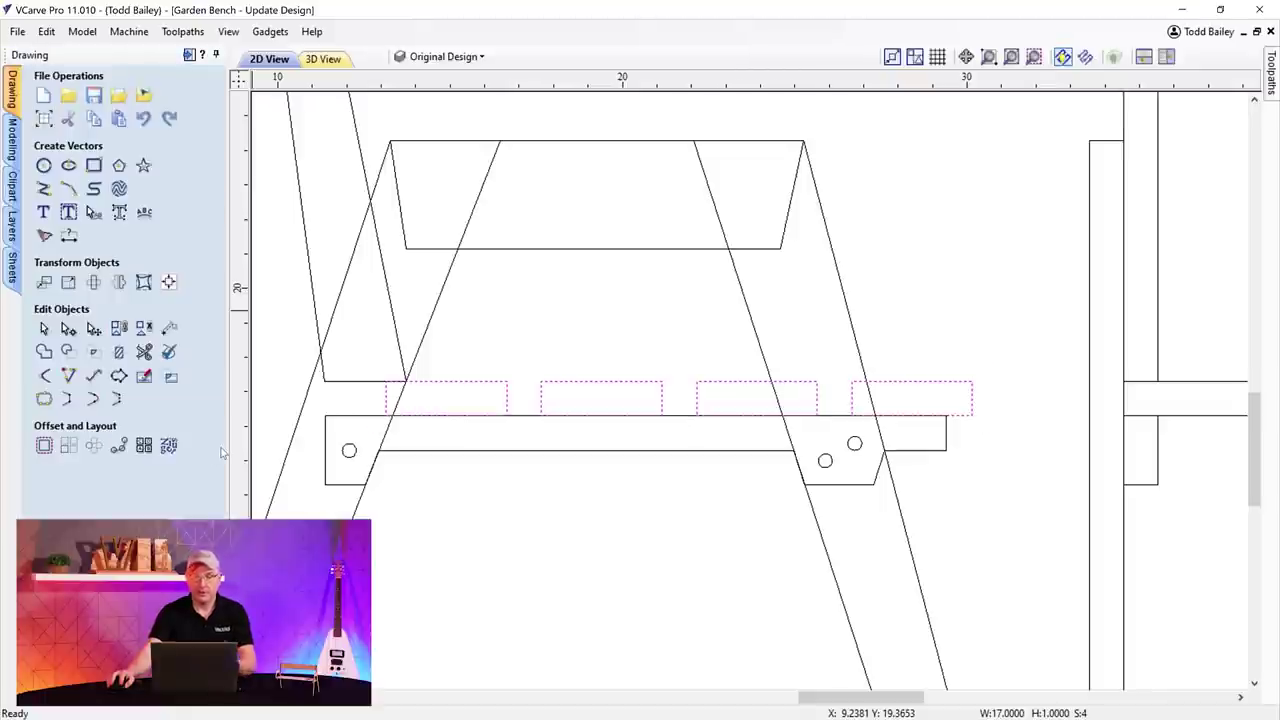
{"action": "right_click", "coordinate": [445, 385]}
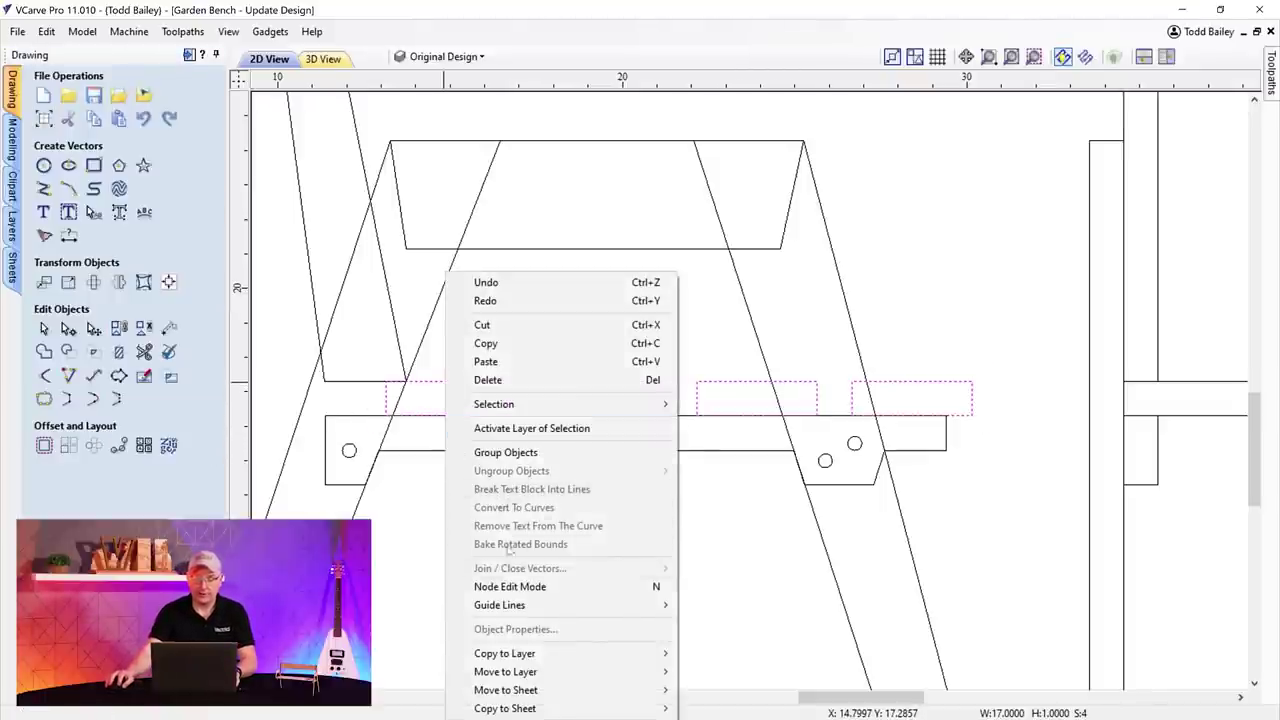
{"action": "left_click", "coordinate": [506, 453]}
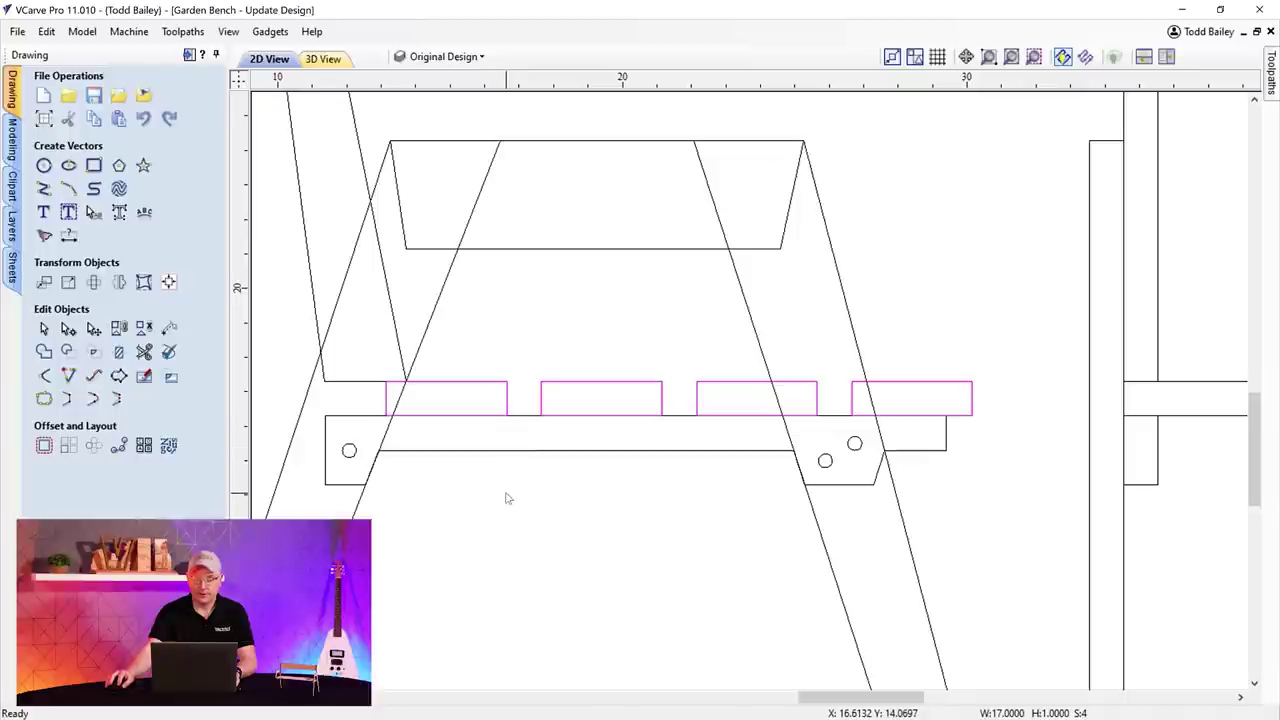
{"action": "left_click", "coordinate": [974, 411]}
{"action": "left_click_drag", "start_coordinate": [974, 411], "coordinate": [945, 428]}
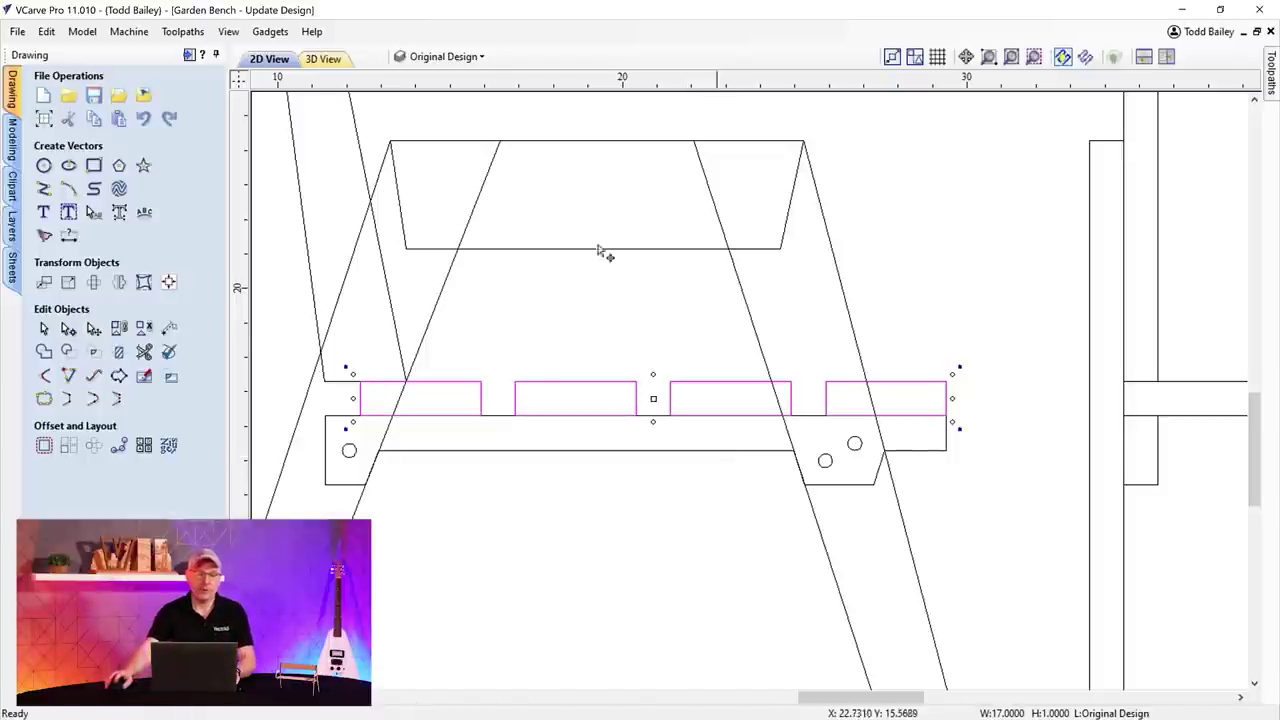
- Check that the fixed nudge distance is 0.25 inches and nudge the grouped slats down once into the seat rail
{"action": "left_click", "coordinate": [47, 33]}
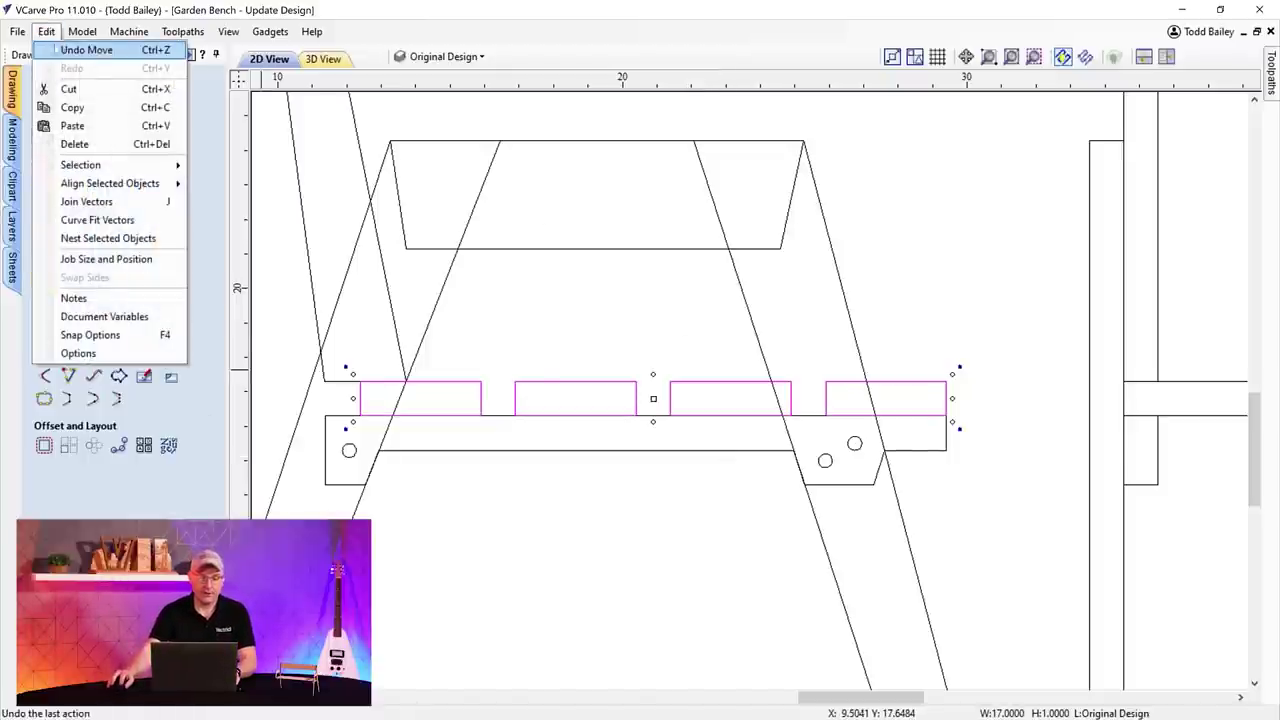
{"action": "left_click", "coordinate": [93, 338]}
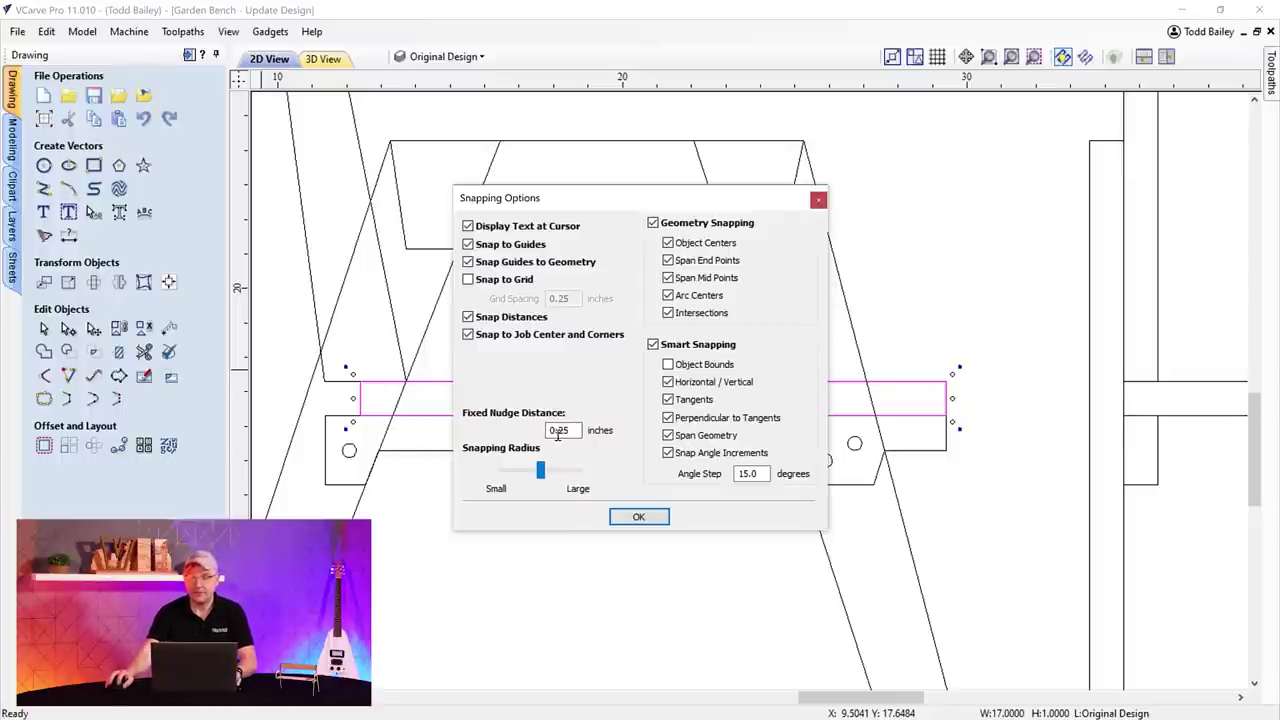
{"action": "left_click", "coordinate": [630, 520]}
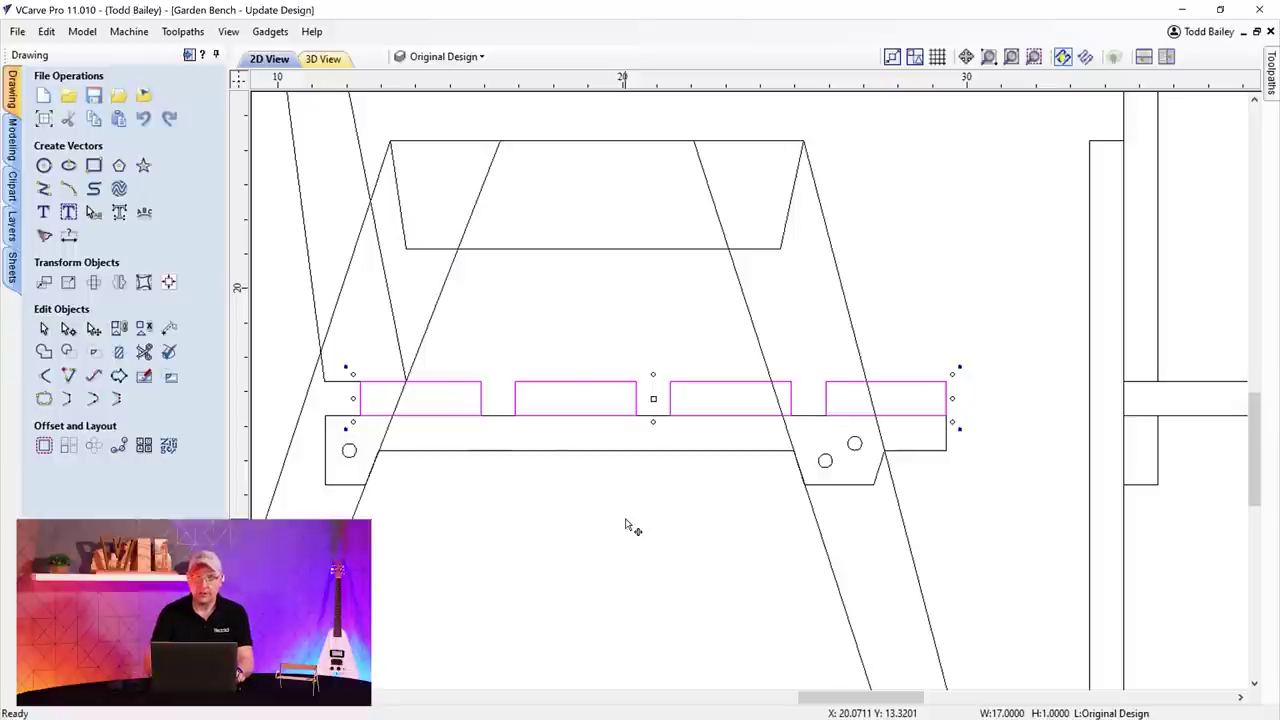
{"action": "key", "text": "Down"}
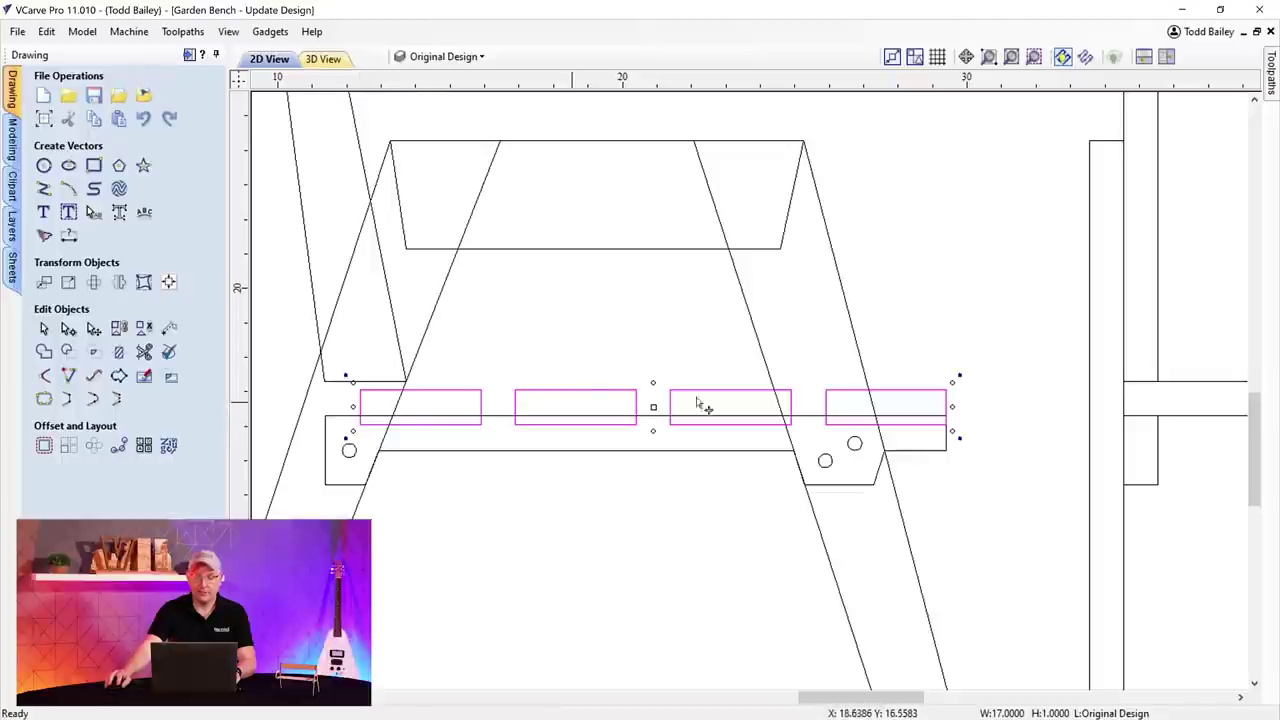
{"action": "left_click", "coordinate": [541, 478]}
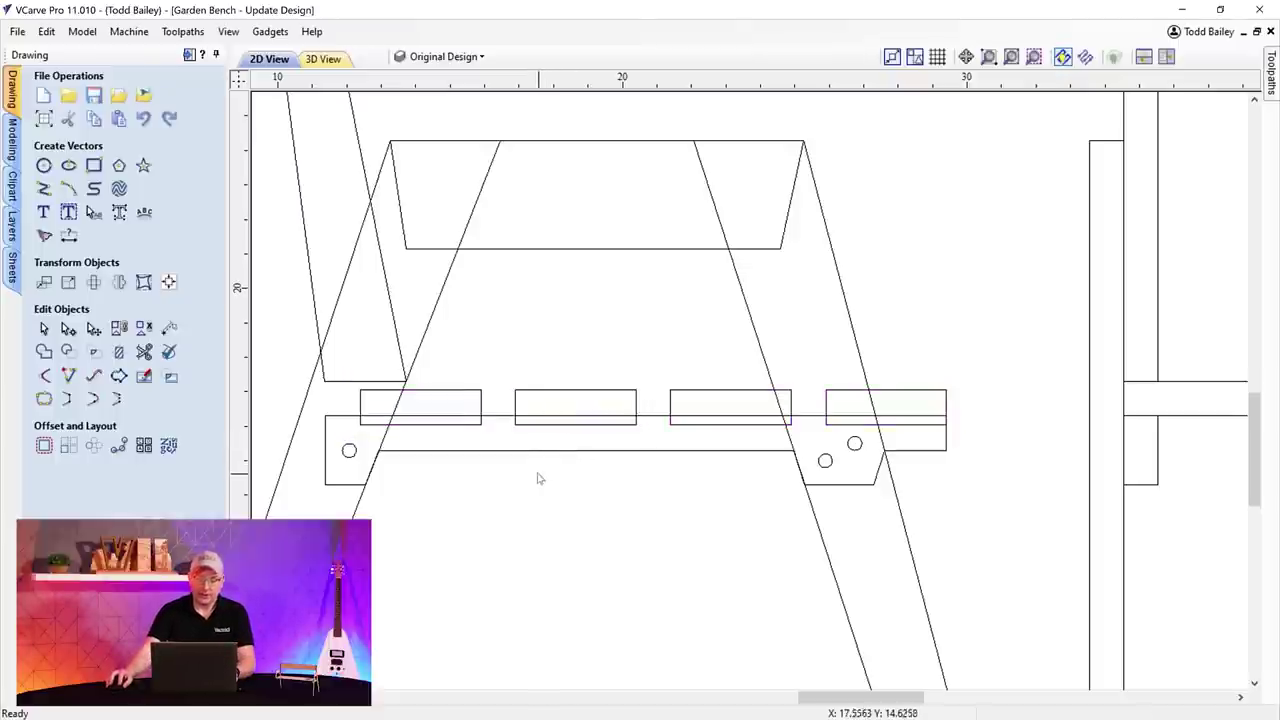
- Subtract the grouped slats from the seat rail to notch its top edge, and restore the slats in their notches
{"action": "left_click", "coordinate": [482, 408]}
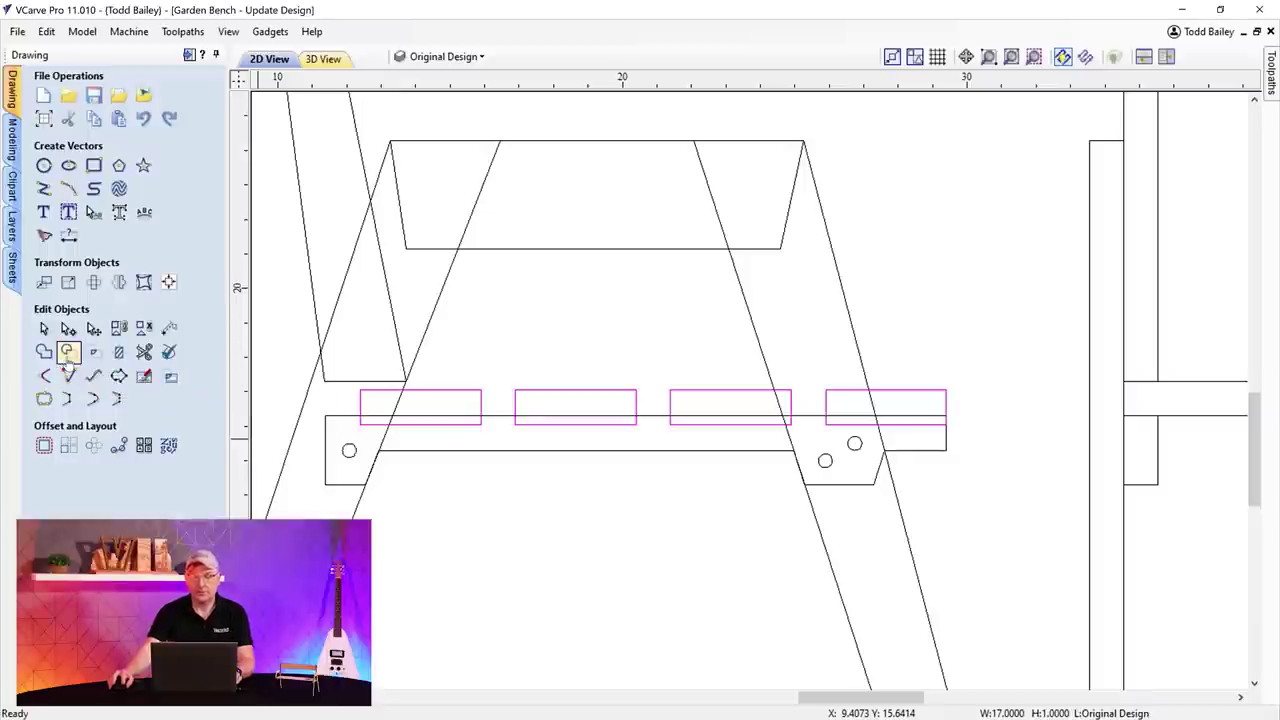
{"action": "left_click", "coordinate": [474, 458]}
{"action": "left_click", "coordinate": [474, 457]}
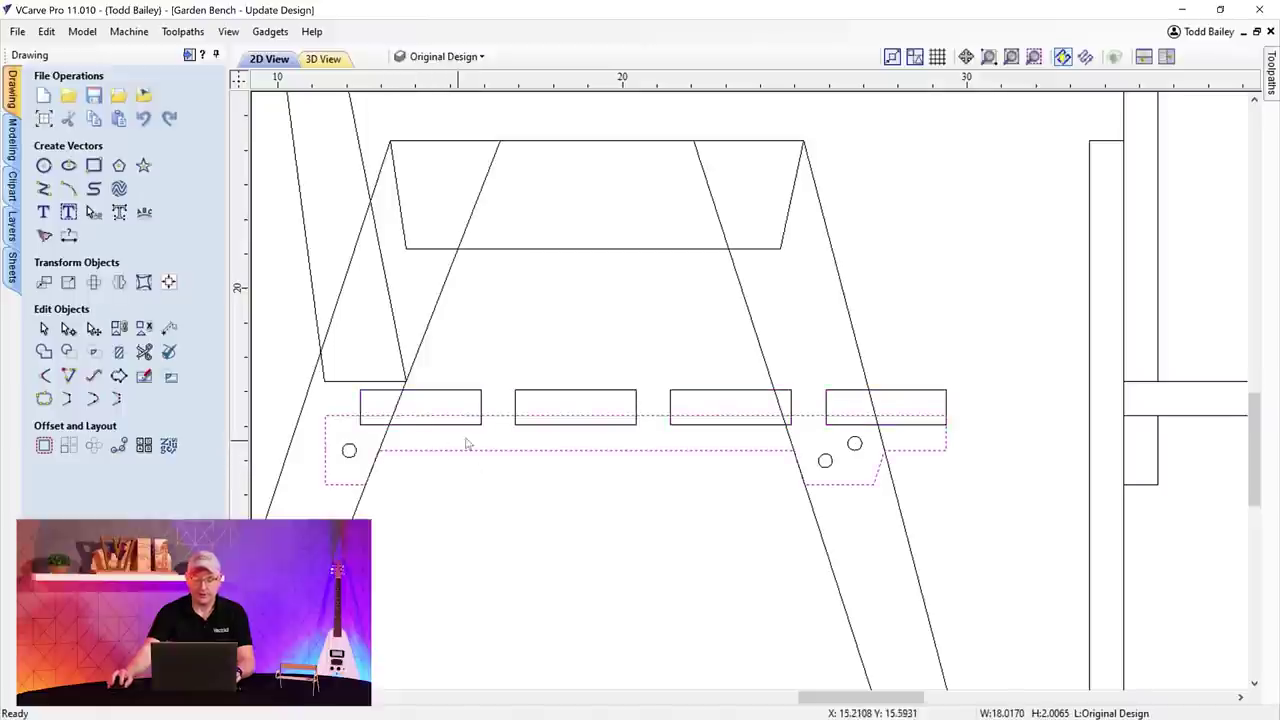
{"action": "left_click", "coordinate": [475, 425], "text": "shift"}
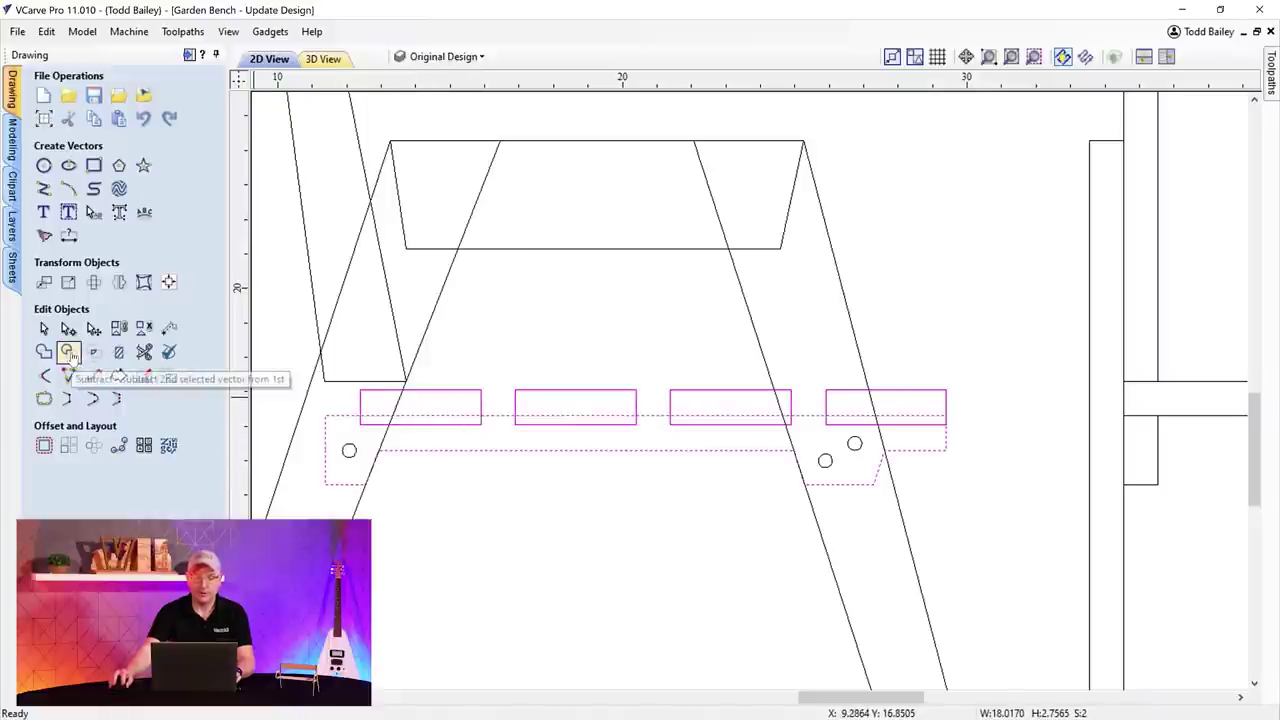
{"action": "left_click", "coordinate": [68, 352]}
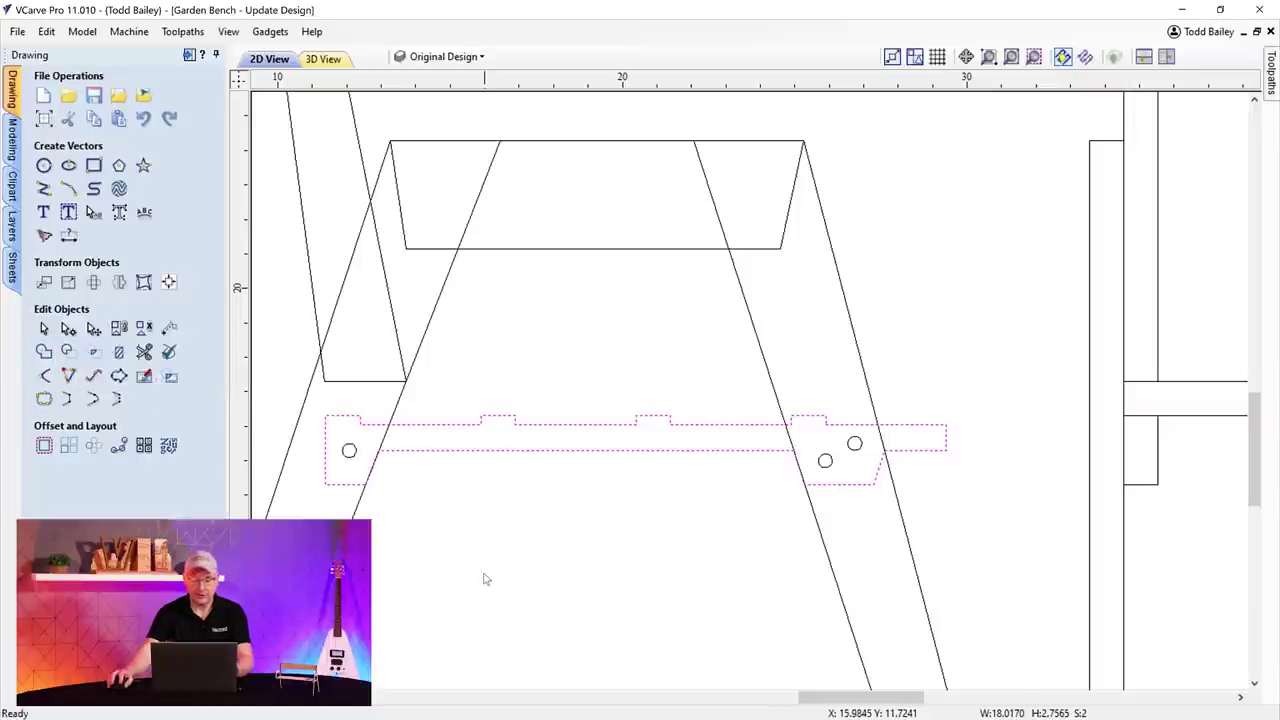
{"action": "key", "text": "ctrl+z"}
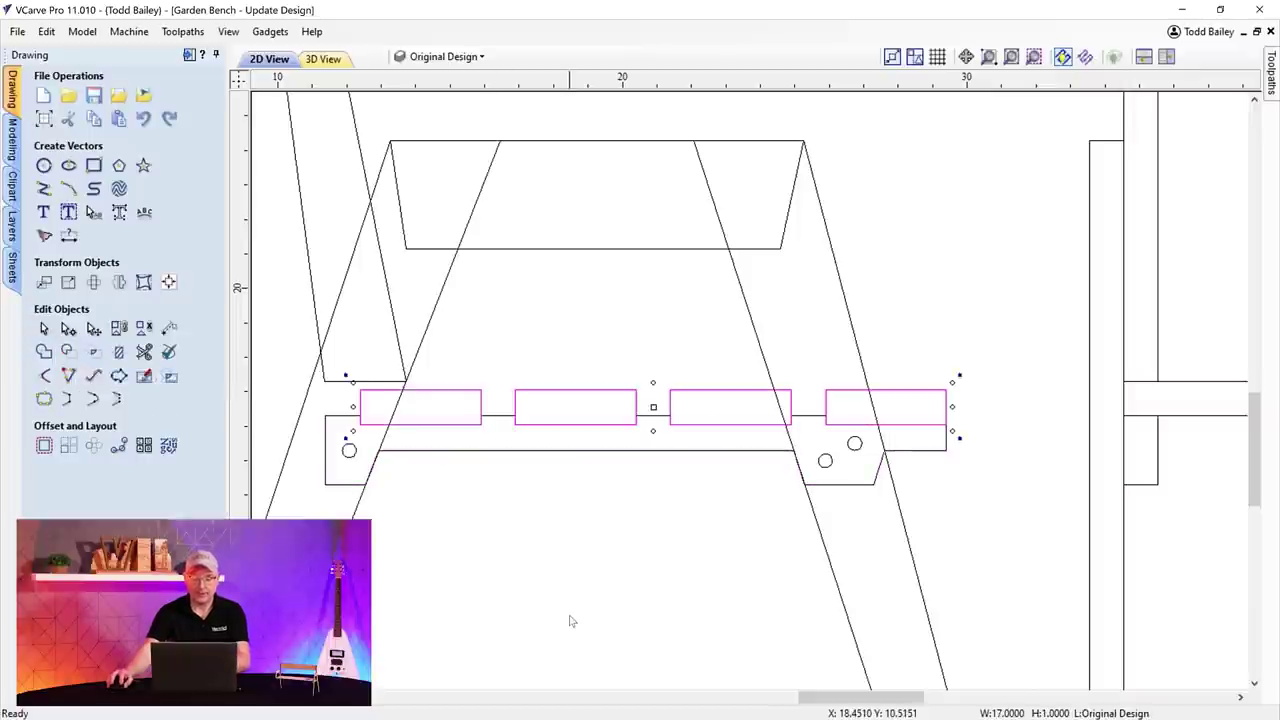
{"action": "left_click", "coordinate": [570, 621]}
- Bevel the backrest support's lower front corner by adding points on its front and bottom edges and deleting the corner point
{"action": "scroll", "coordinate": [602, 373], "scroll_direction": "down", "scroll_amount": 1}
{"action": "scroll", "coordinate": [598, 376], "scroll_direction": "up", "scroll_amount": 1}
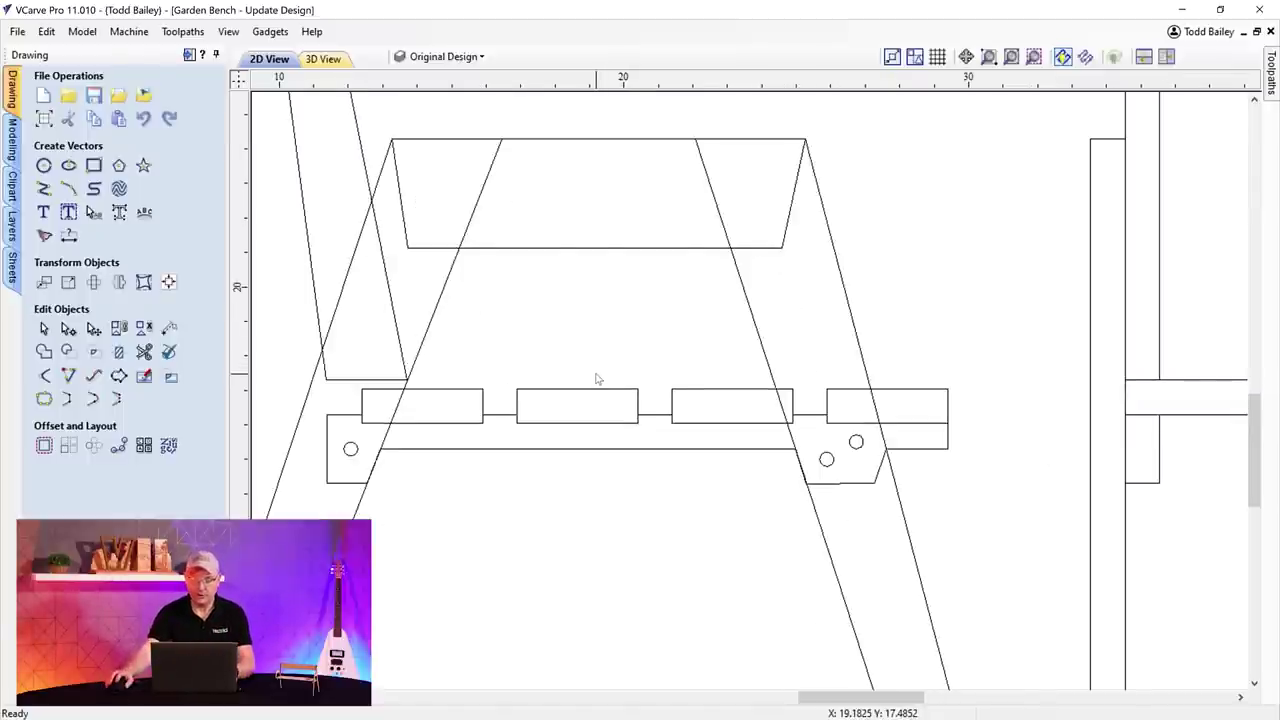
{"action": "scroll", "coordinate": [546, 387], "scroll_direction": "down", "scroll_amount": 3}
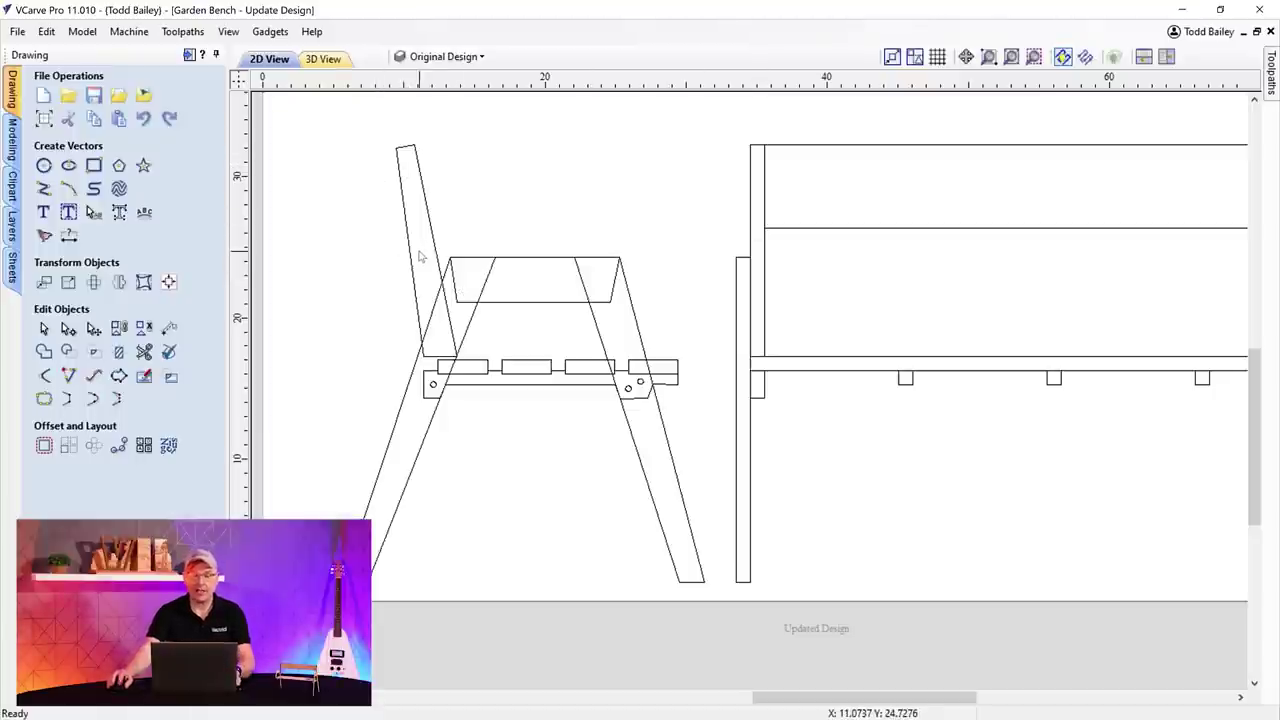
{"action": "scroll", "coordinate": [408, 196], "scroll_direction": "up", "scroll_amount": 2}
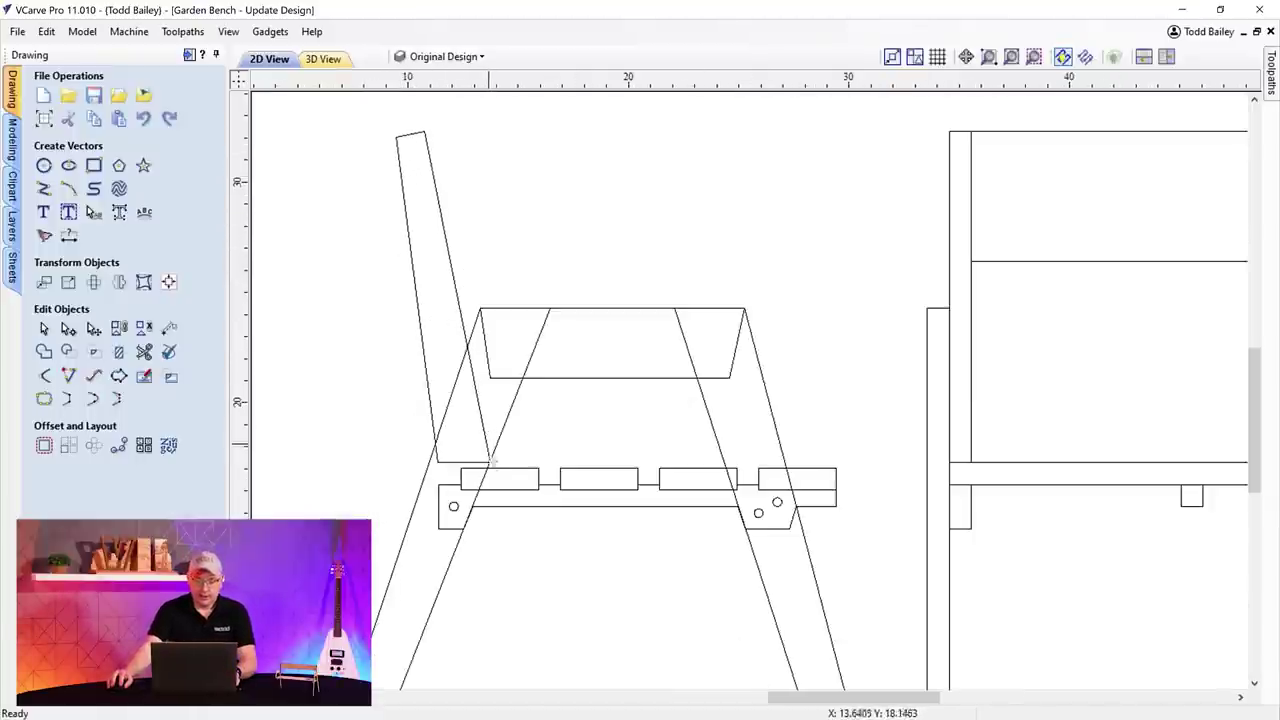
{"action": "scroll", "coordinate": [492, 462], "scroll_direction": "up", "scroll_amount": 2}
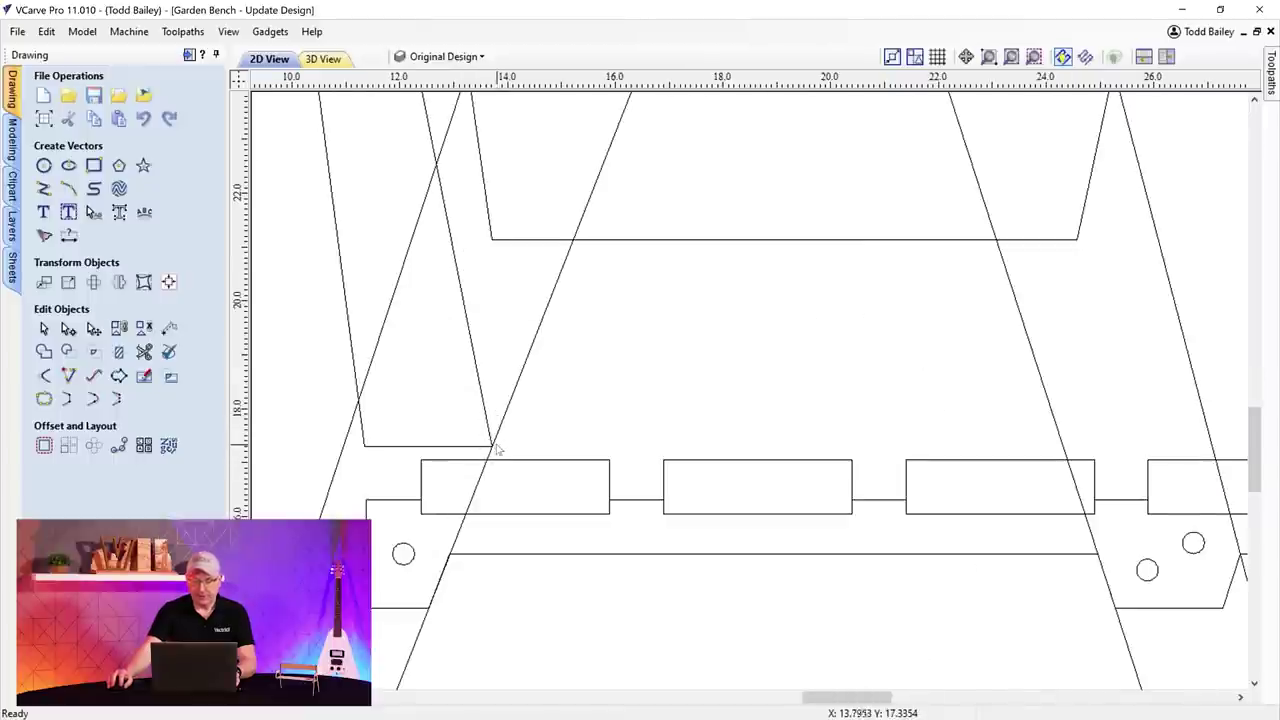
{"action": "scroll", "coordinate": [500, 428], "scroll_direction": "down", "scroll_amount": 2}
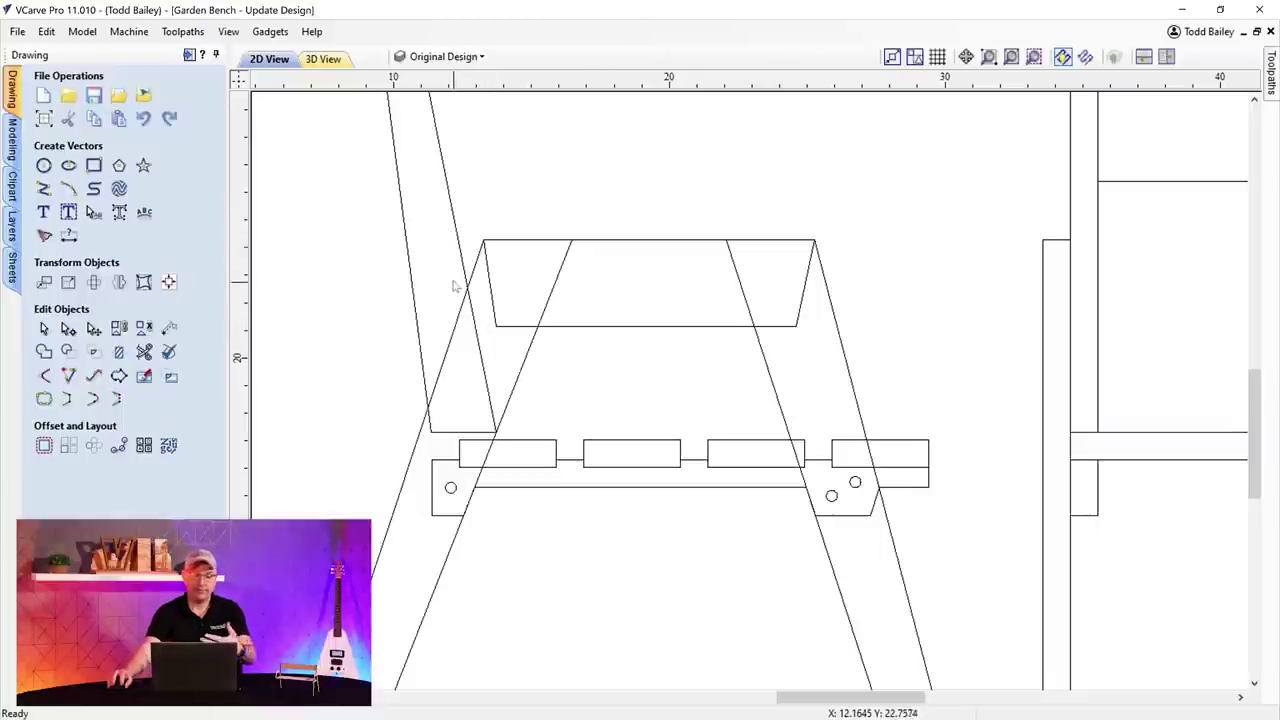
{"action": "scroll", "coordinate": [478, 415], "scroll_direction": "up", "scroll_amount": 4}
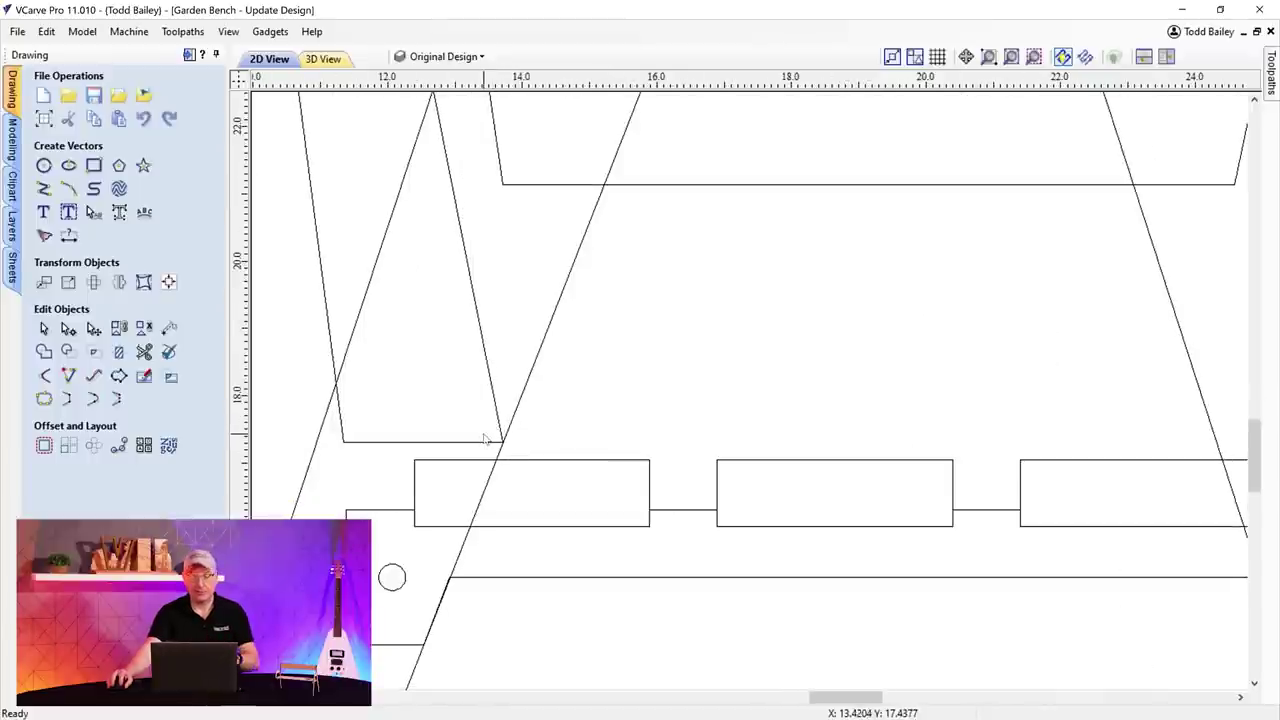
{"action": "left_click", "coordinate": [498, 408]}
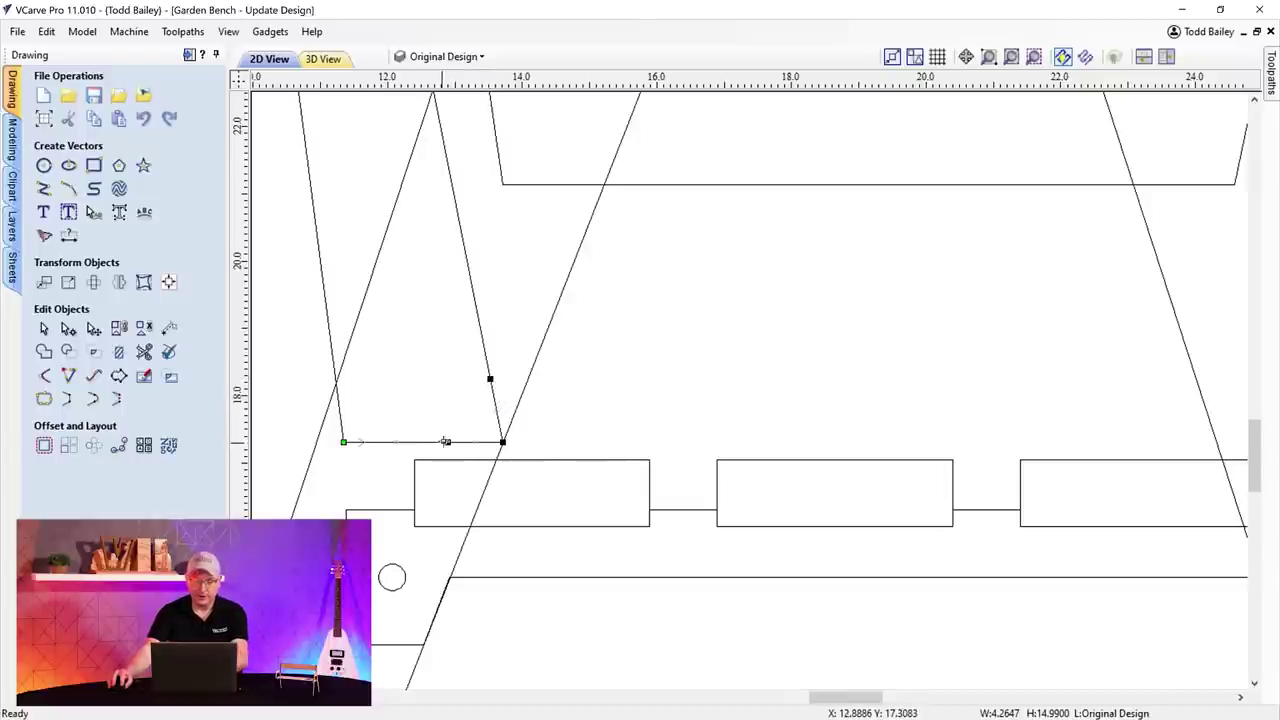
{"action": "key", "text": "d"}
{"action": "scroll", "coordinate": [489, 424], "scroll_direction": "down", "scroll_amount": 5}
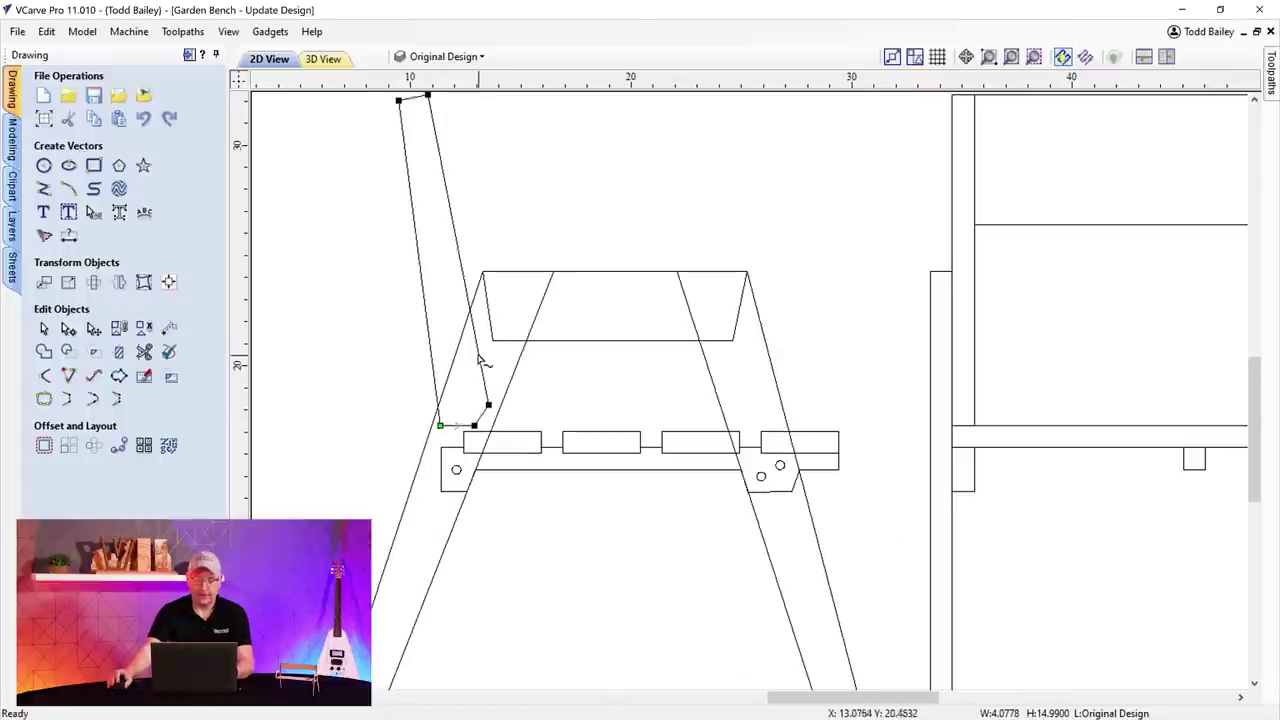
- Place three 0.4-inch diameter holes in a triangle where the backrest support overlaps the rear leg
{"action": "left_click_drag", "start_coordinate": [1255, 382], "coordinate": [1255, 362]}
{"action": "scroll", "coordinate": [443, 506], "scroll_direction": "up", "scroll_amount": 1}
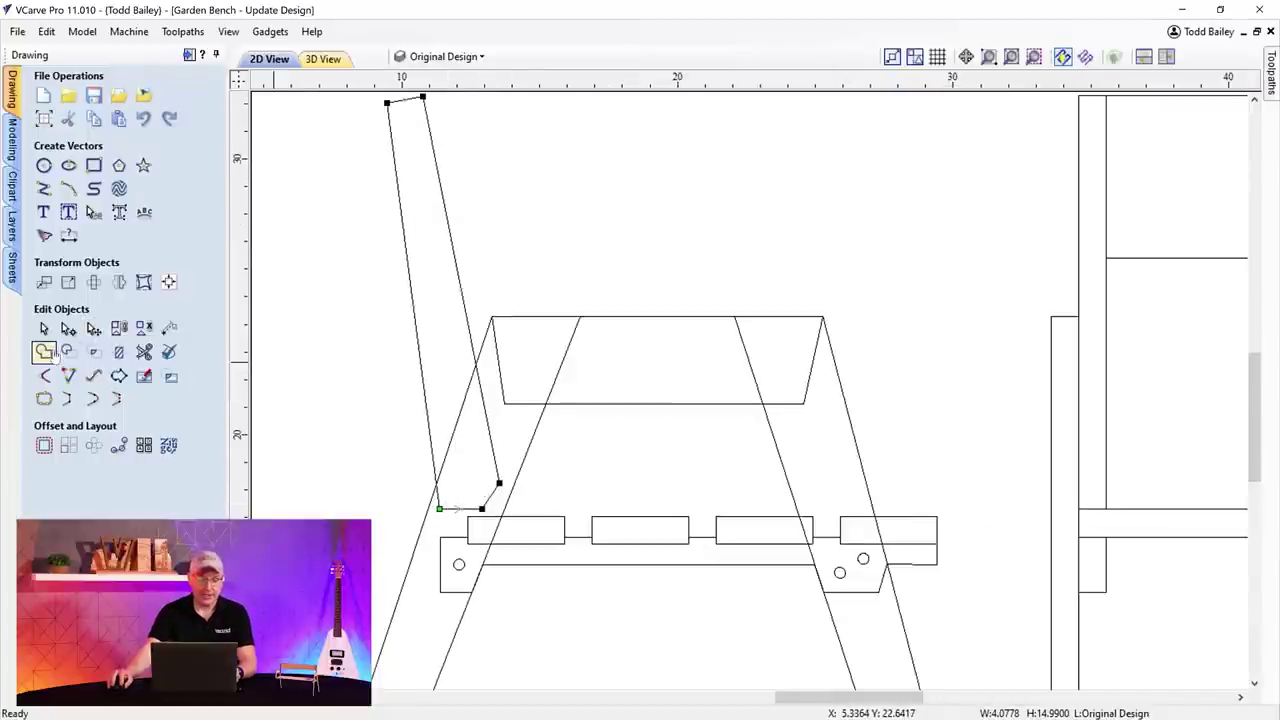
{"action": "left_click", "coordinate": [44, 166]}
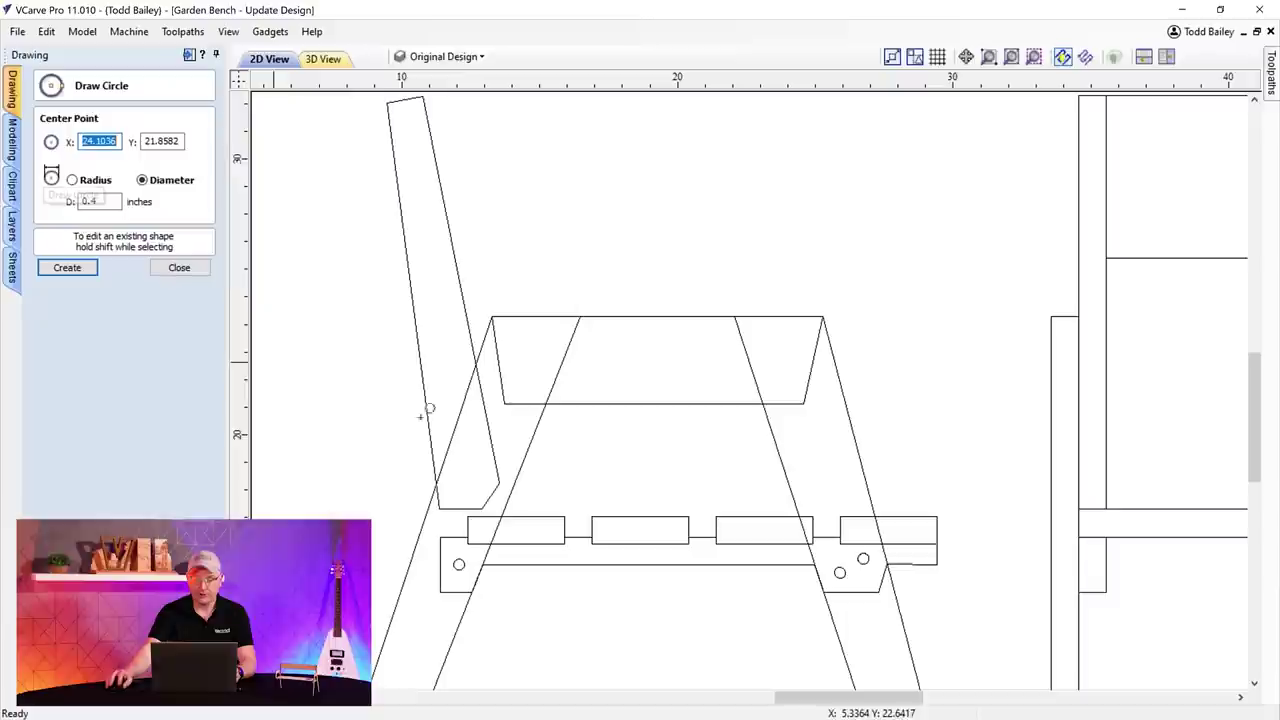
{"action": "scroll", "coordinate": [490, 470], "scroll_direction": "up", "scroll_amount": 1}
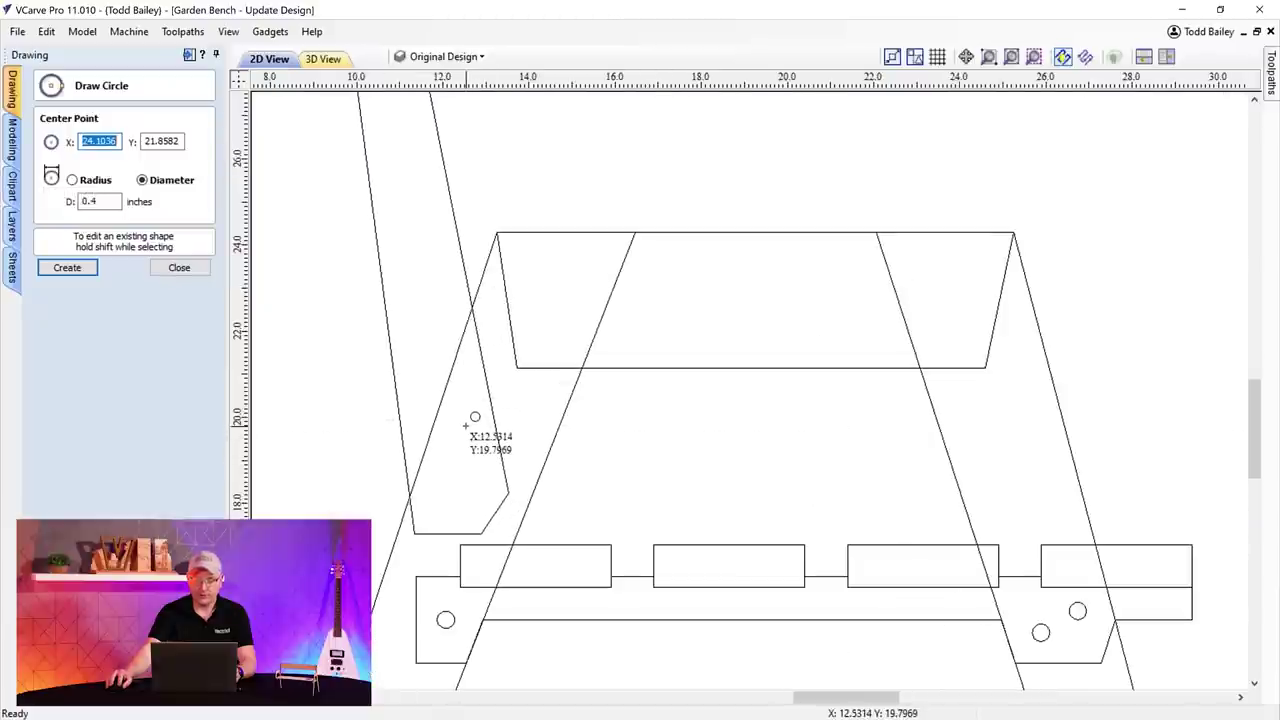
{"action": "left_click", "coordinate": [466, 418]}
{"action": "left_click", "coordinate": [477, 490]}
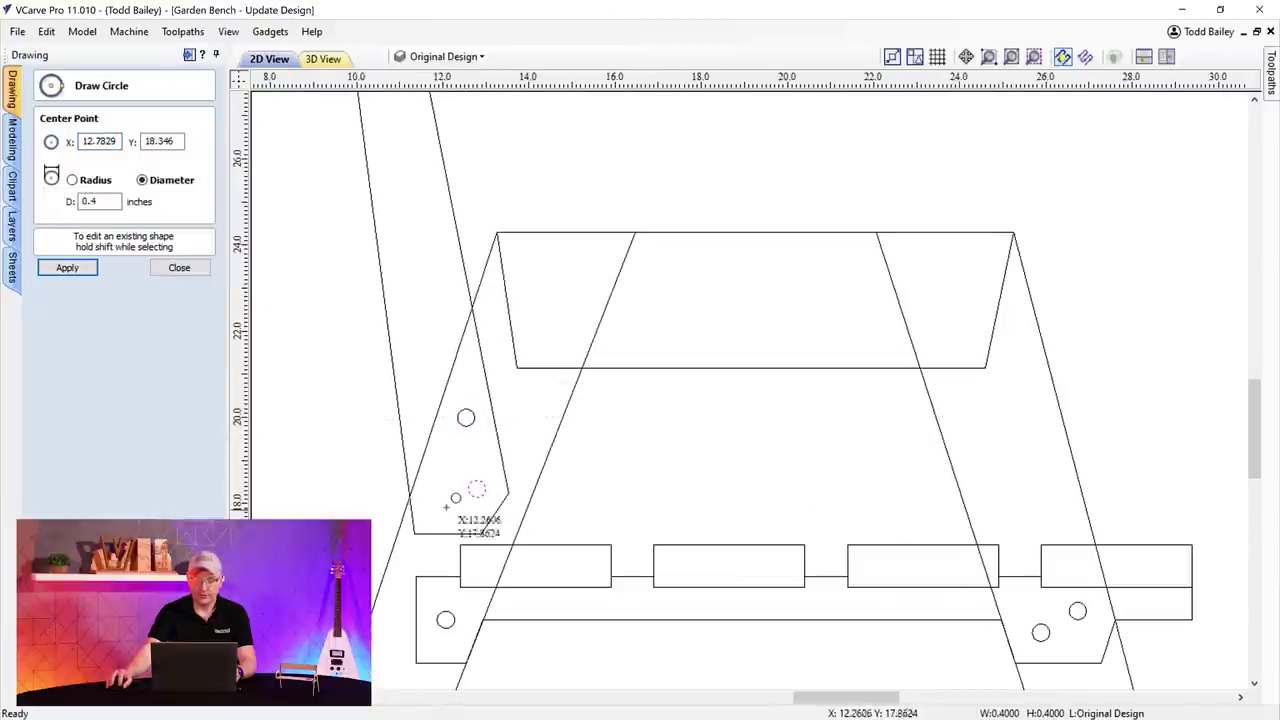
{"action": "left_click", "coordinate": [437, 505]}
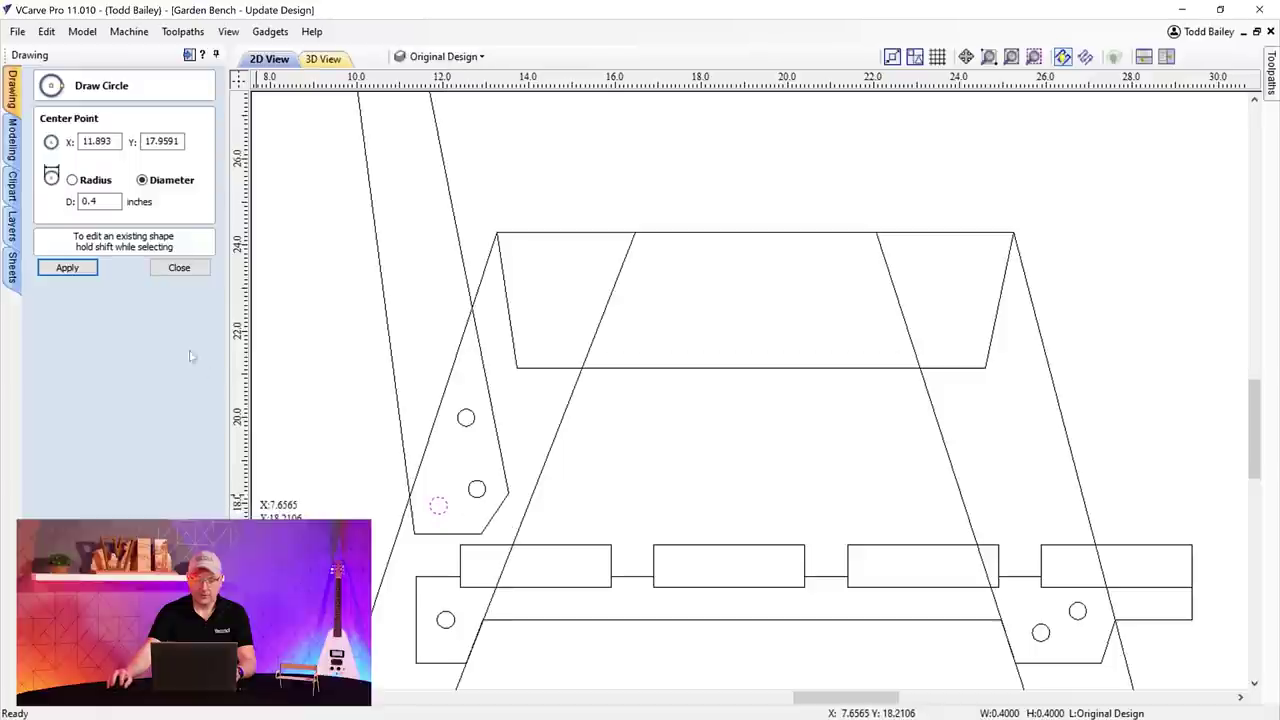
{"action": "left_click", "coordinate": [179, 268]}
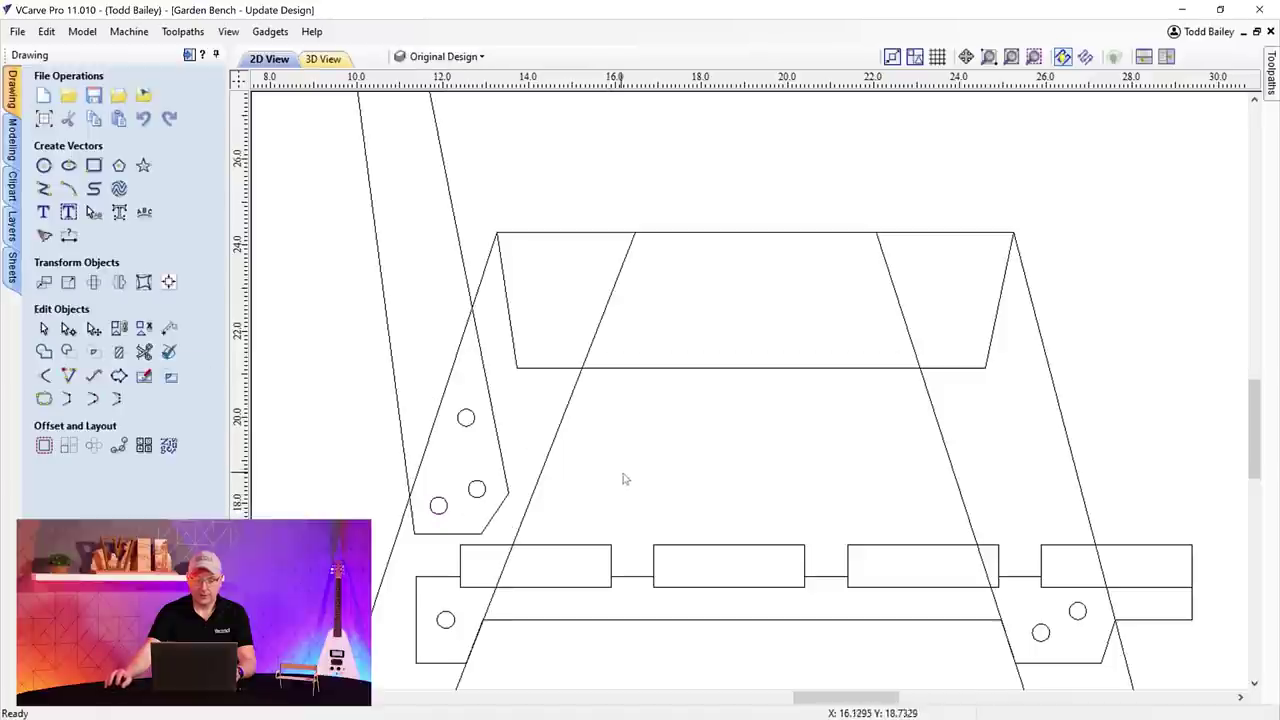
- Place two 0.4-inch diameter holes where each end of the arm support overlaps a leg, and select the front joint's upper hole
{"action": "scroll", "coordinate": [649, 483], "scroll_direction": "down", "scroll_amount": 3}
{"action": "scroll", "coordinate": [649, 483], "scroll_direction": "down", "scroll_amount": 2}
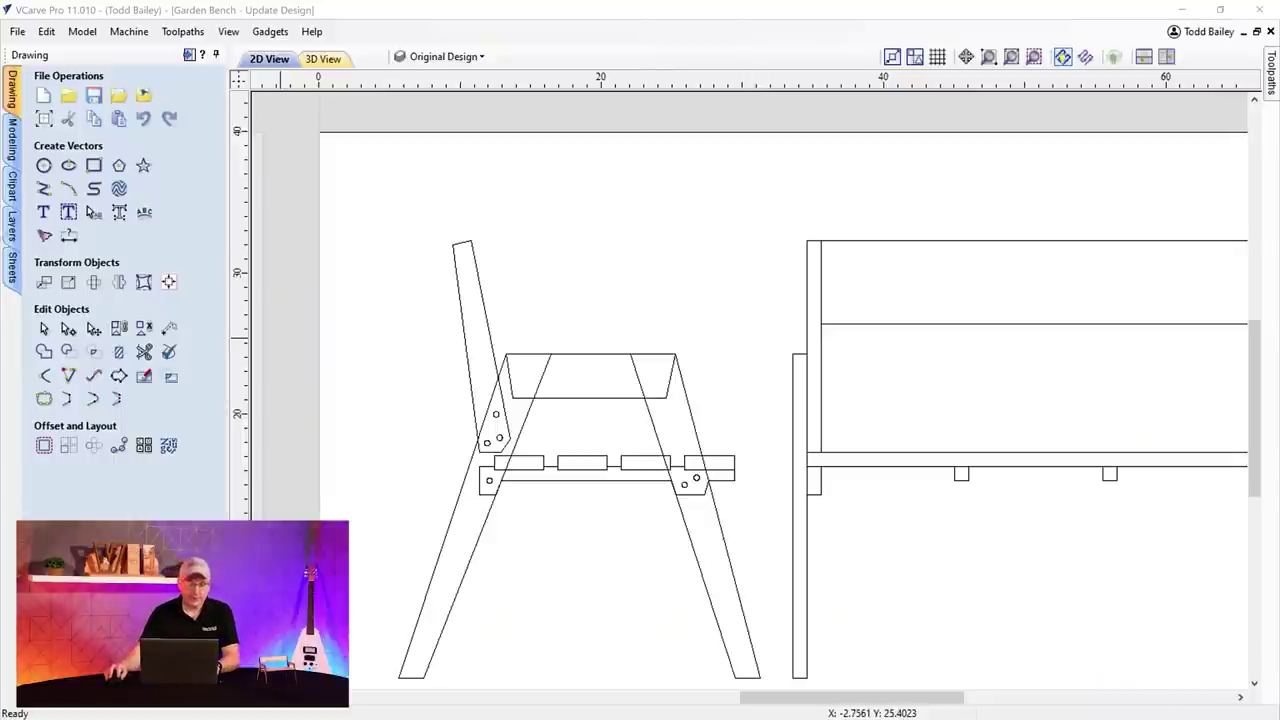
{"action": "left_click", "coordinate": [43, 165]}
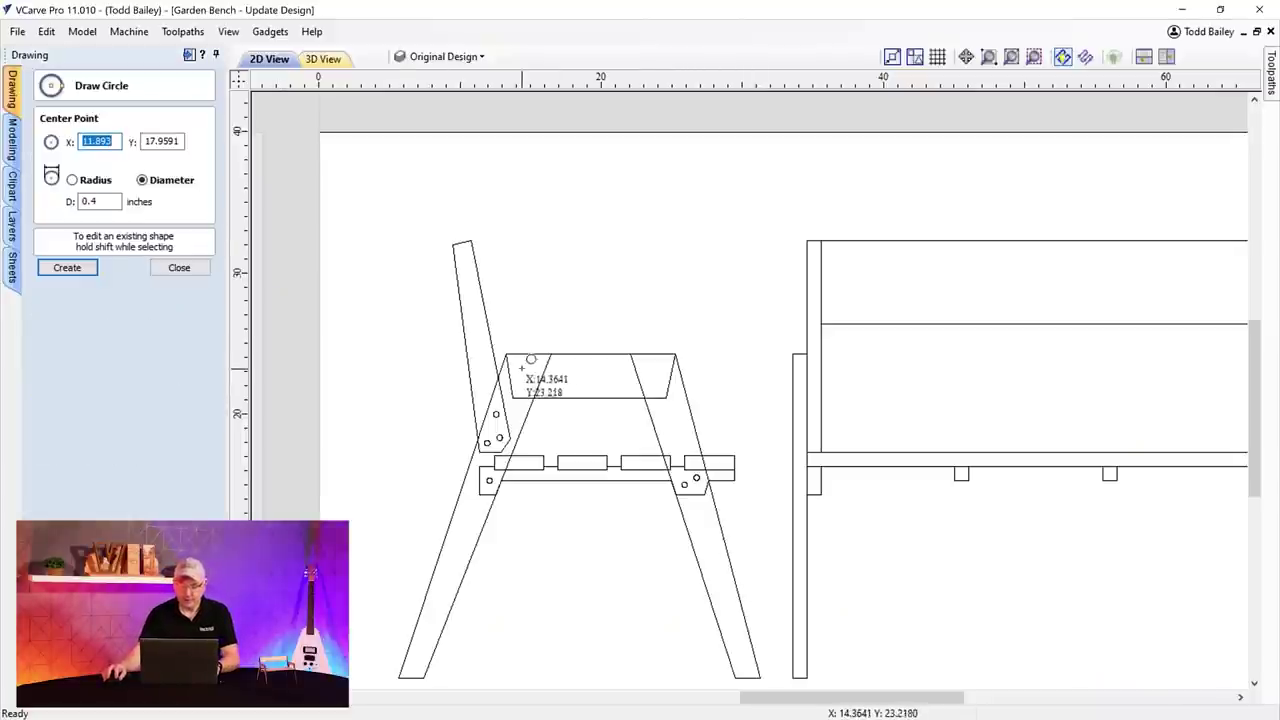
{"action": "scroll", "coordinate": [533, 370], "scroll_direction": "up", "scroll_amount": 2}
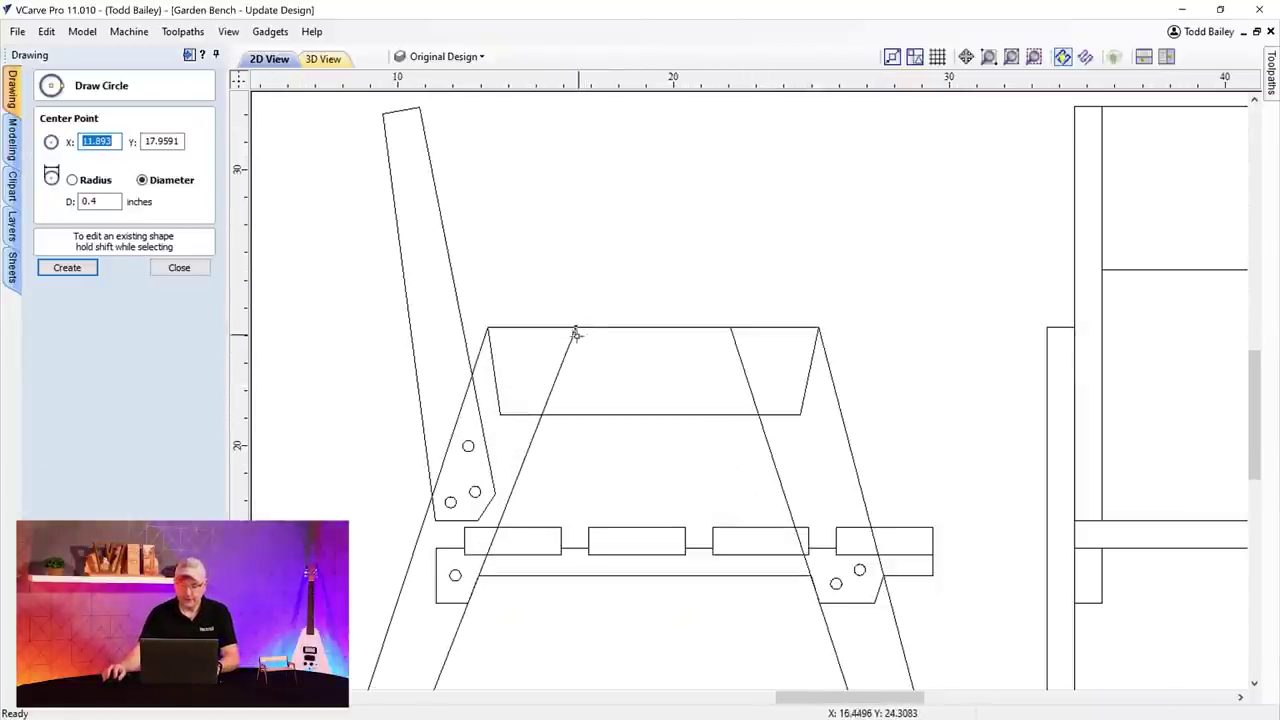
{"action": "left_click", "coordinate": [540, 344]}
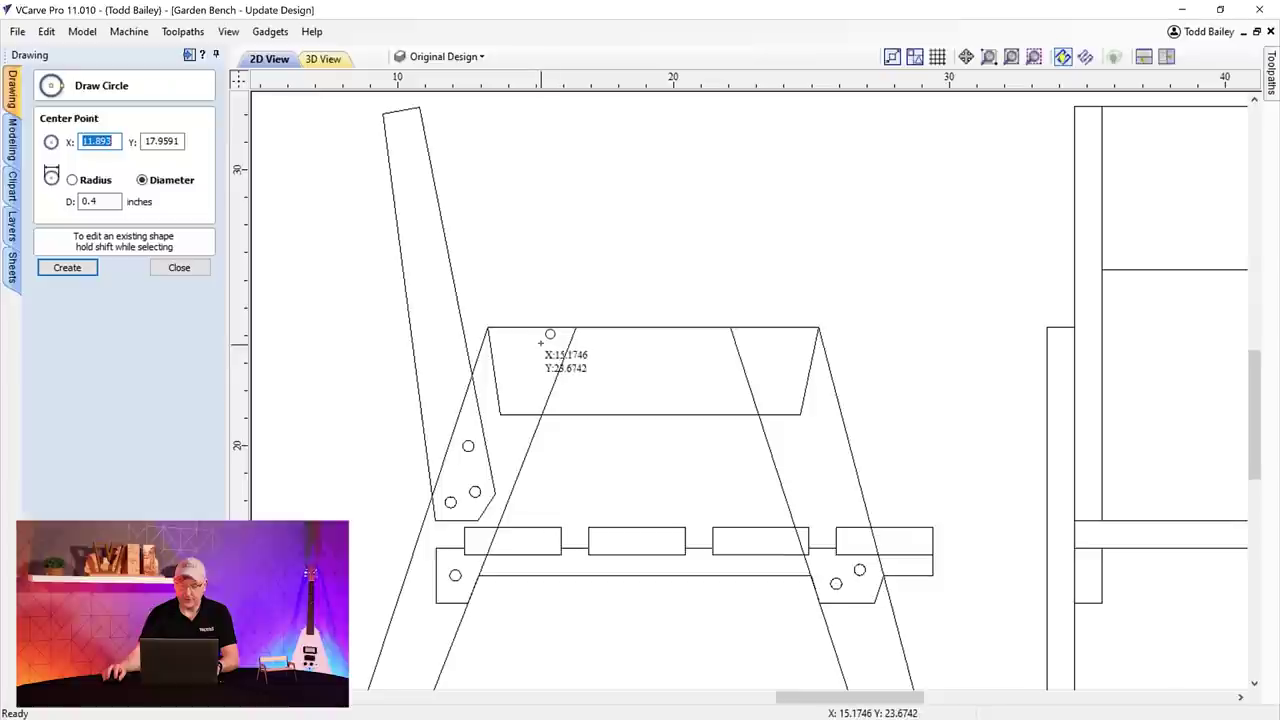
{"action": "left_click", "coordinate": [540, 344]}
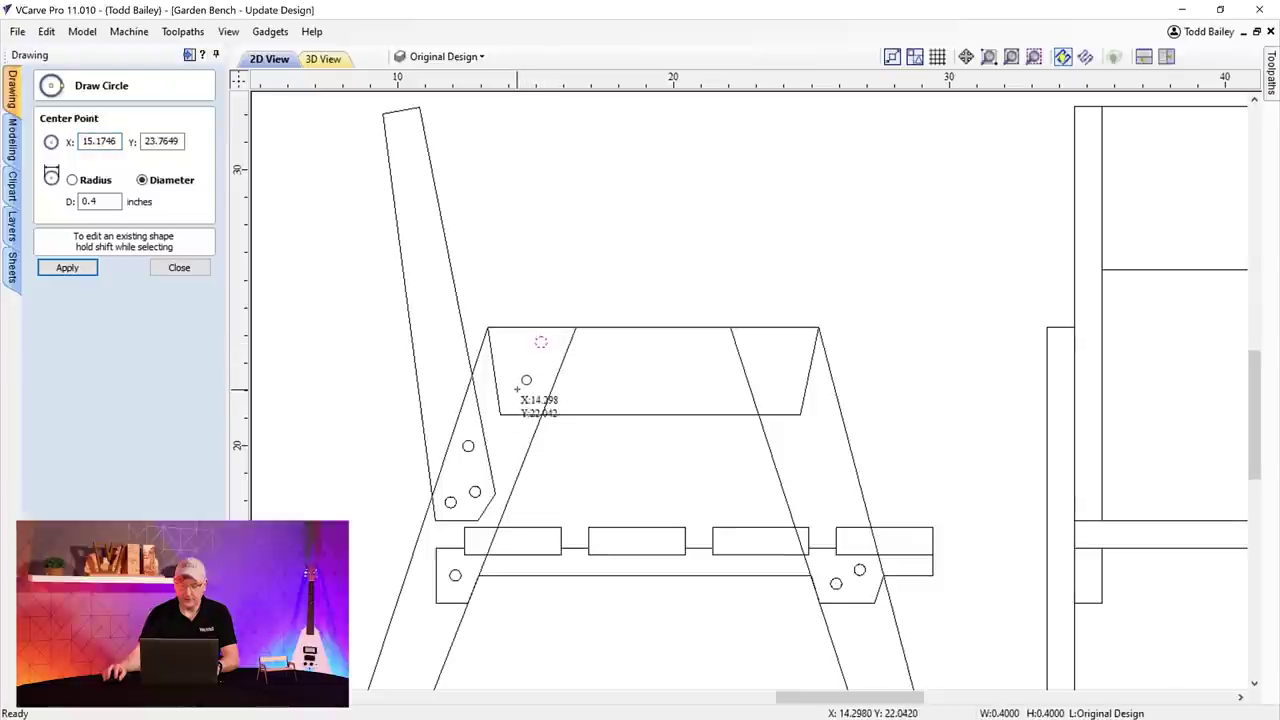
{"action": "left_click", "coordinate": [519, 392]}
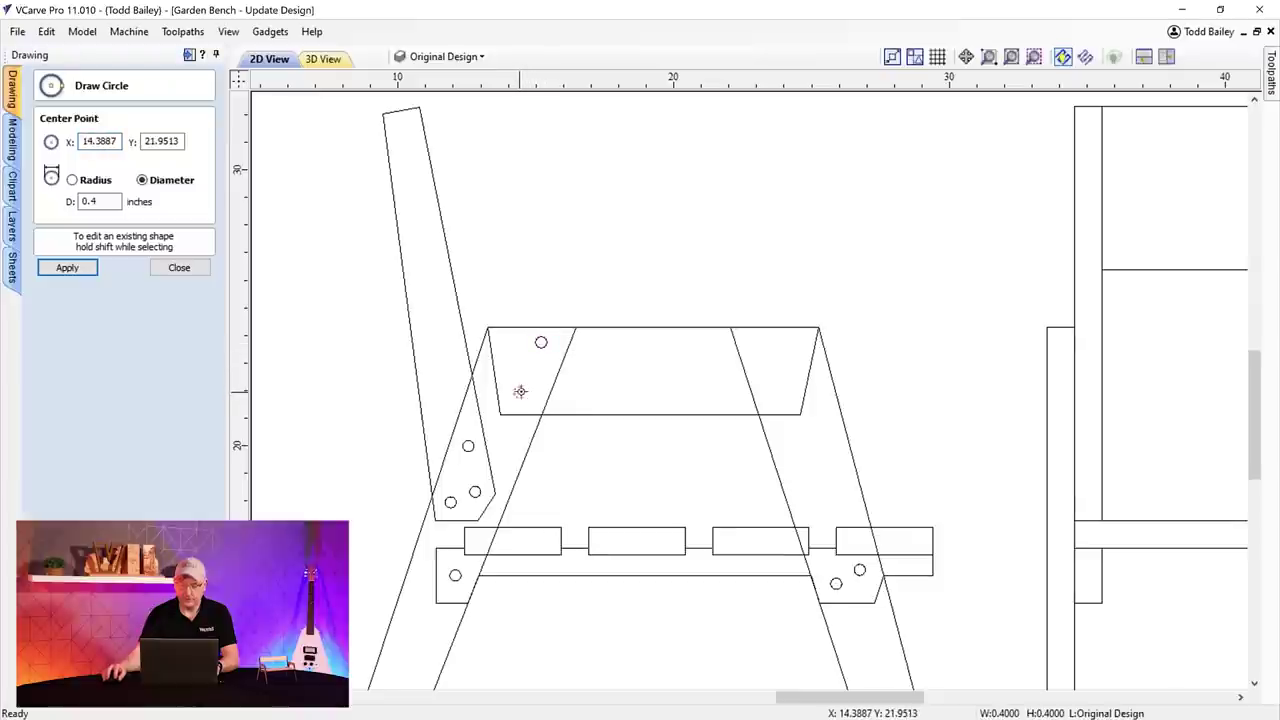
{"action": "left_click", "coordinate": [755, 339]}
{"action": "left_click", "coordinate": [779, 396]}
{"action": "left_click", "coordinate": [180, 267]}
{"action": "left_click", "coordinate": [758, 346]}
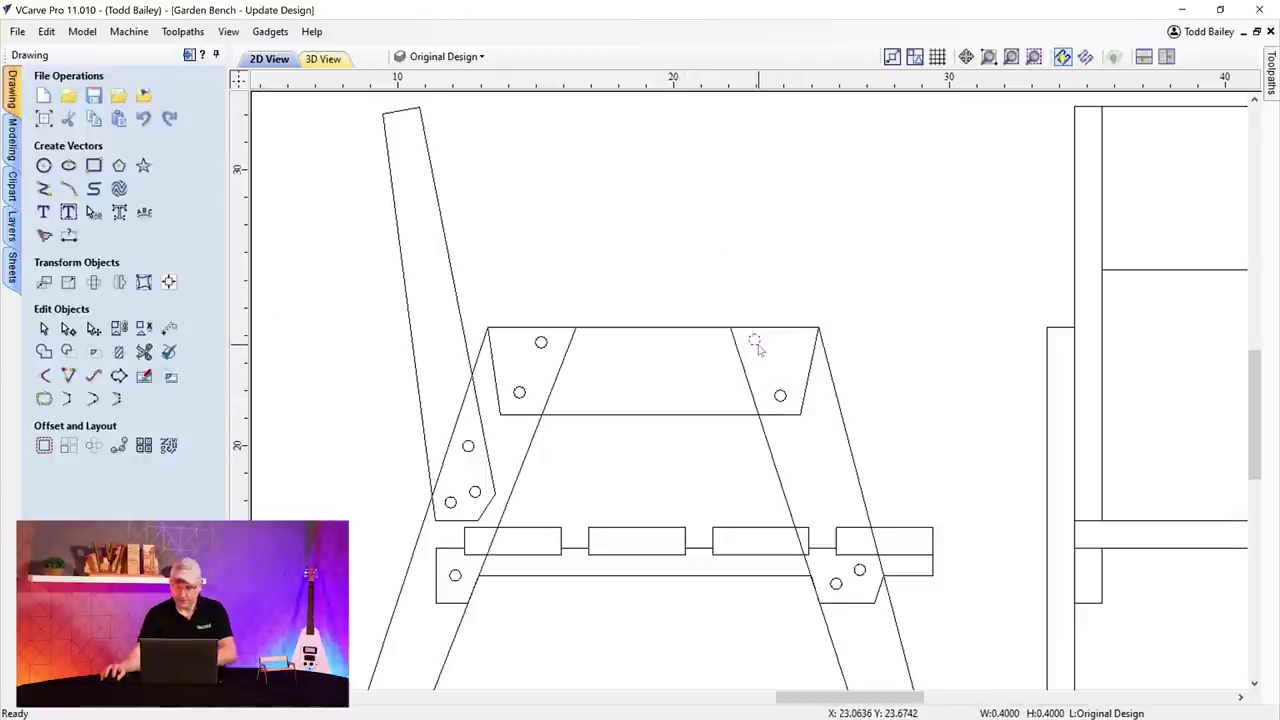
- Move the upper hole of each arm support joint in the side view down slightly
{"action": "left_click", "coordinate": [760, 302]}
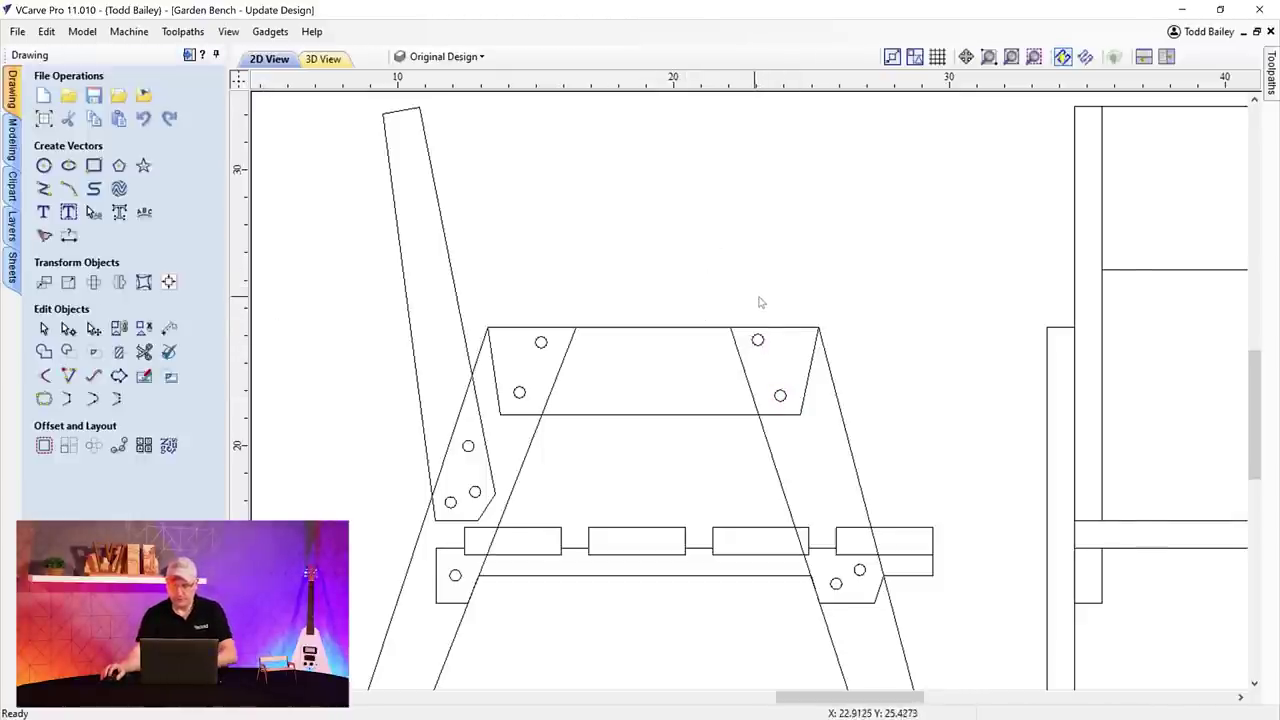
{"action": "scroll", "coordinate": [851, 349], "scroll_direction": "down", "scroll_amount": 2}
{"action": "scroll", "coordinate": [851, 349], "scroll_direction": "up", "scroll_amount": 1}
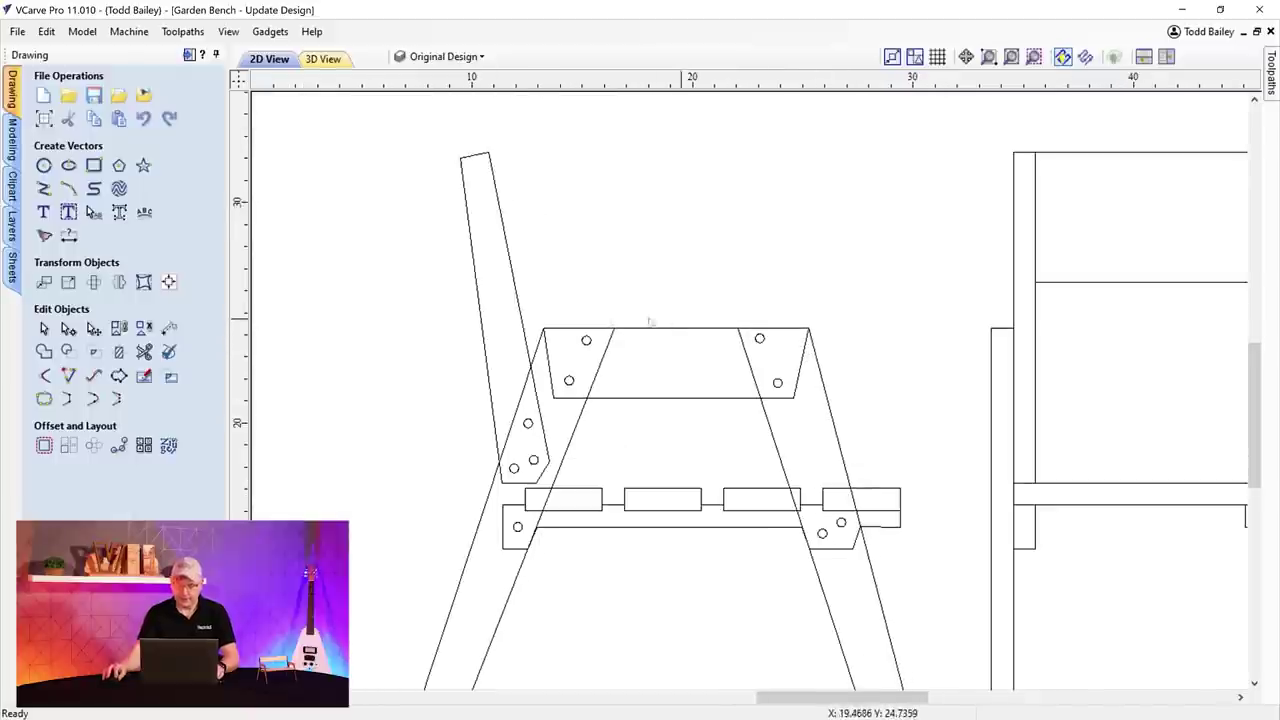
{"action": "left_click_drag", "start_coordinate": [605, 346], "coordinate": [800, 364]}
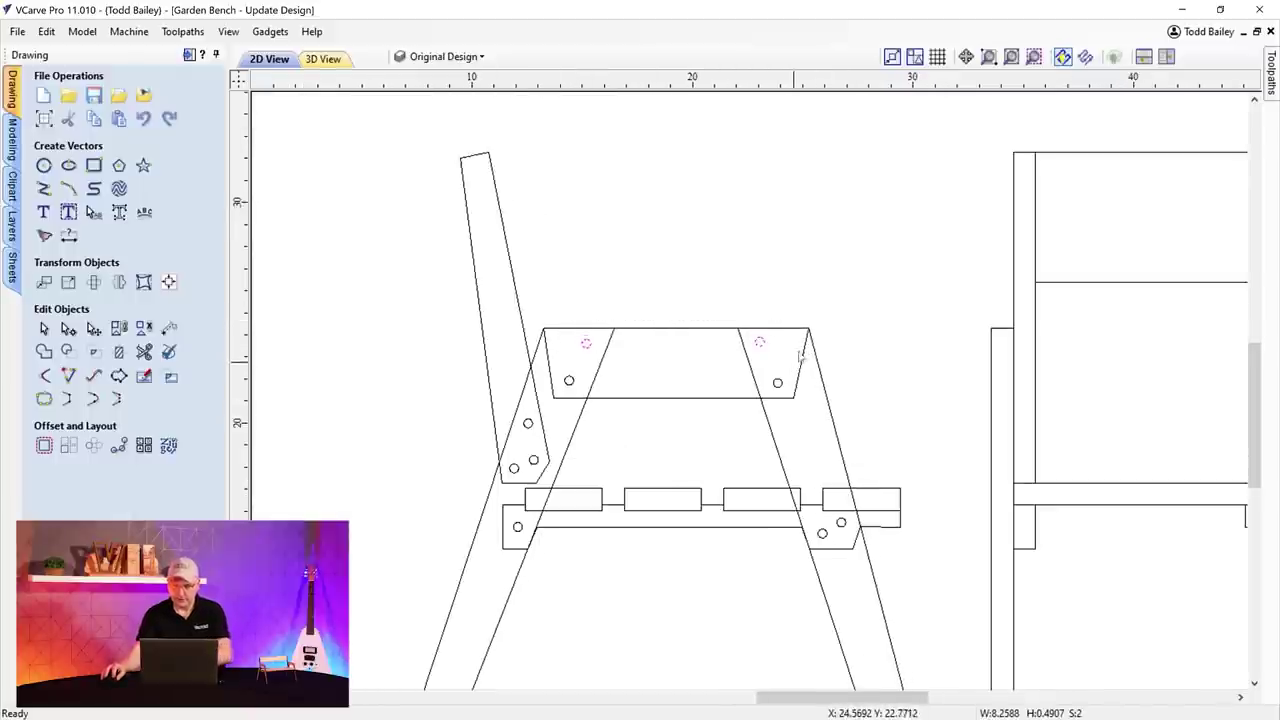
{"action": "scroll", "coordinate": [855, 322], "scroll_direction": "down", "scroll_amount": 1}
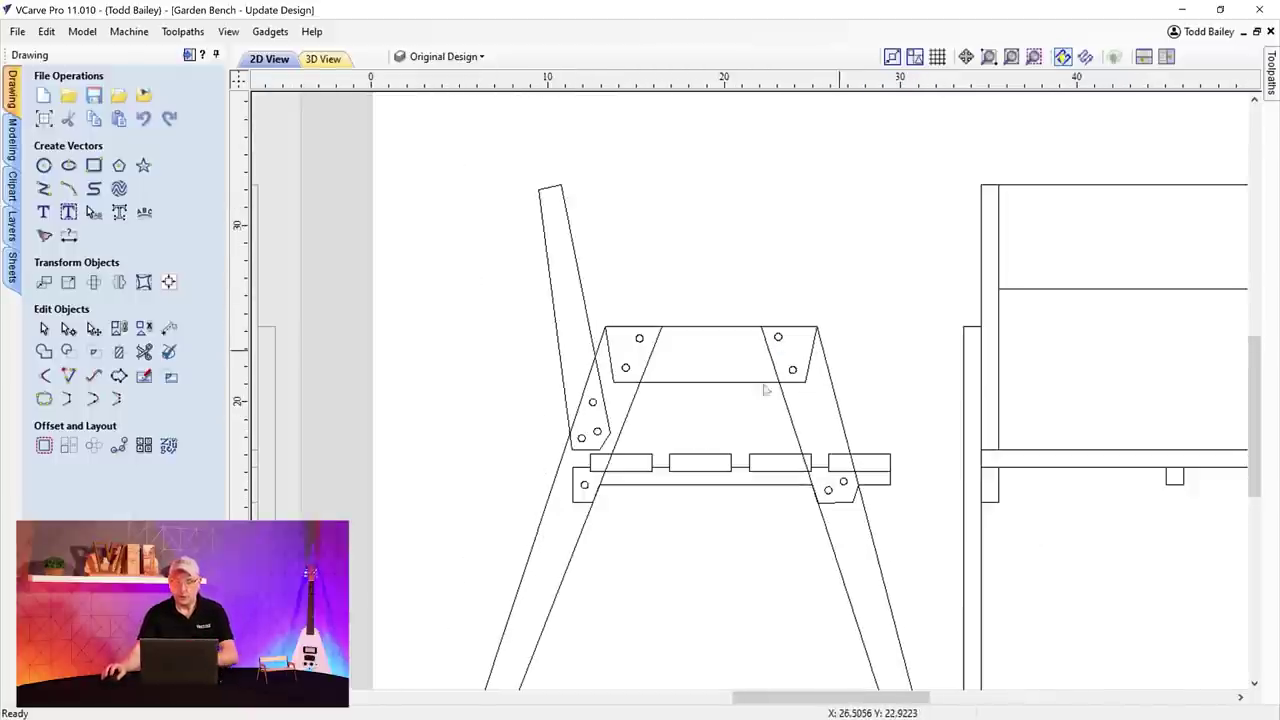
- Check the fixed nudge distance and shift every front-view part except the left leg 0.25 inch to the left
{"action": "scroll", "coordinate": [729, 404], "scroll_direction": "down", "scroll_amount": 2}
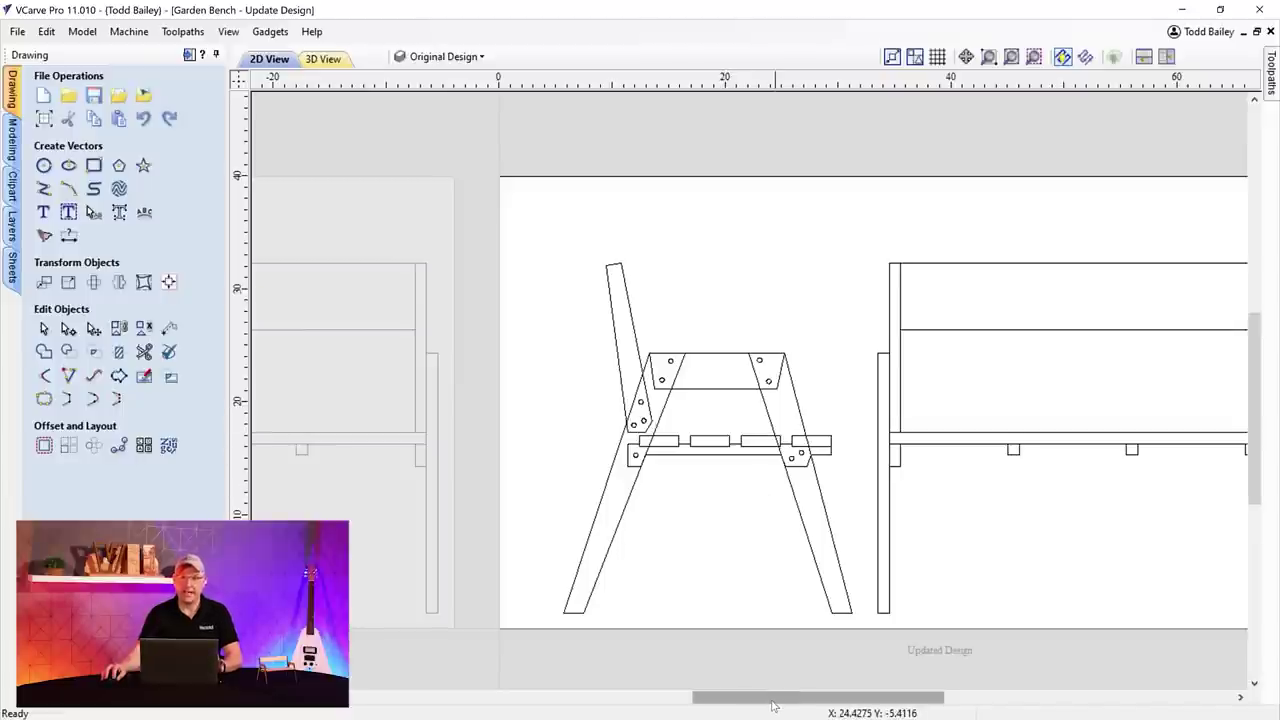
{"action": "left_click_drag", "start_coordinate": [771, 706], "coordinate": [840, 712]}
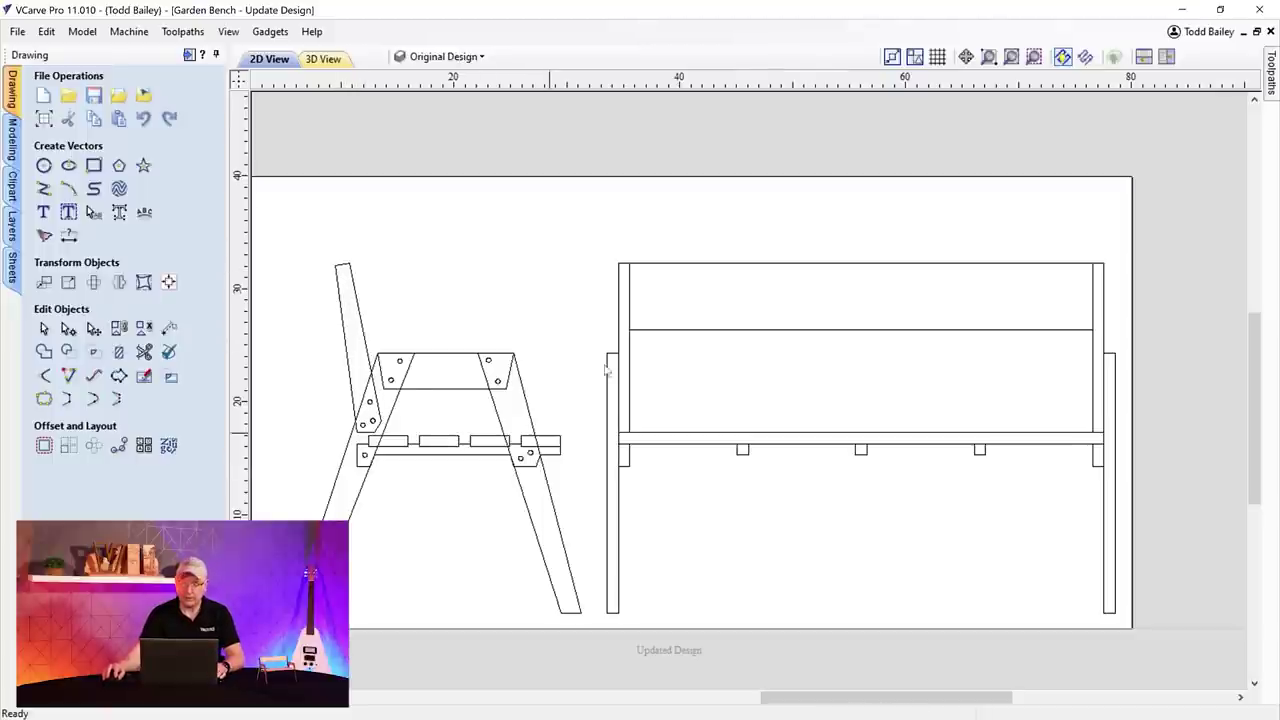
{"action": "left_click_drag", "start_coordinate": [611, 253], "coordinate": [1189, 621]}
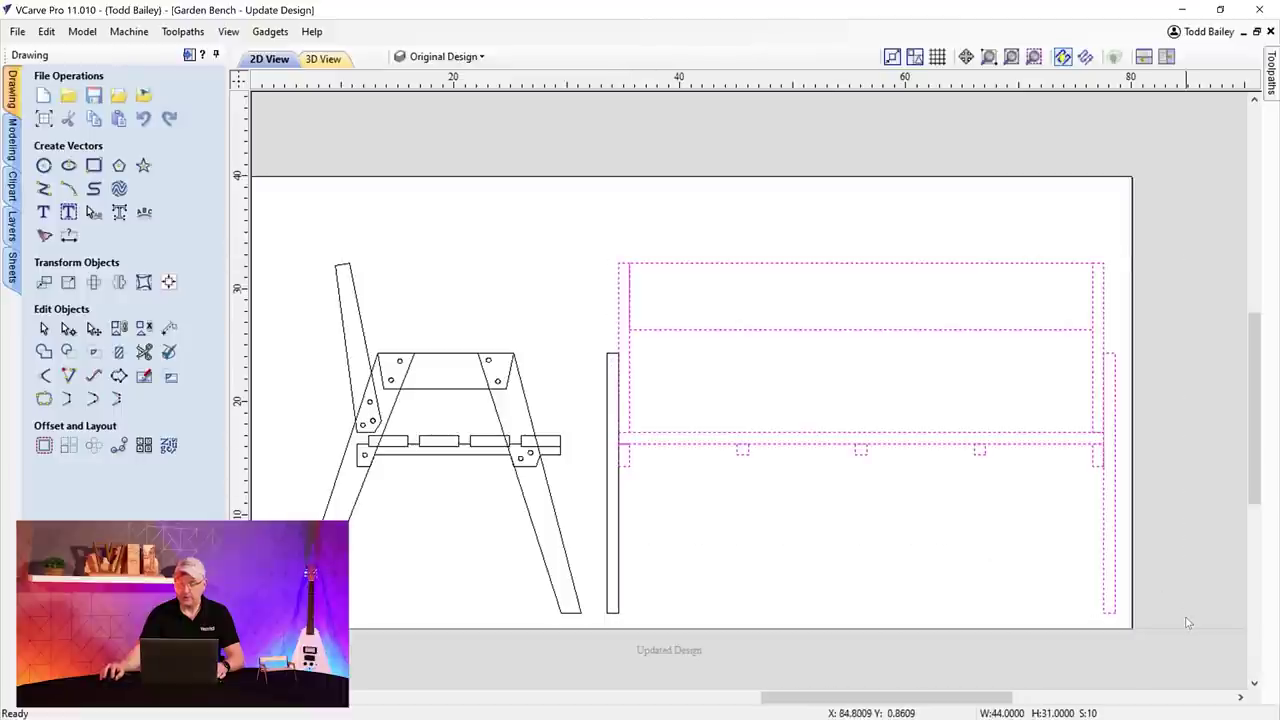
{"action": "left_click", "coordinate": [46, 32]}
{"action": "left_click", "coordinate": [90, 335]}
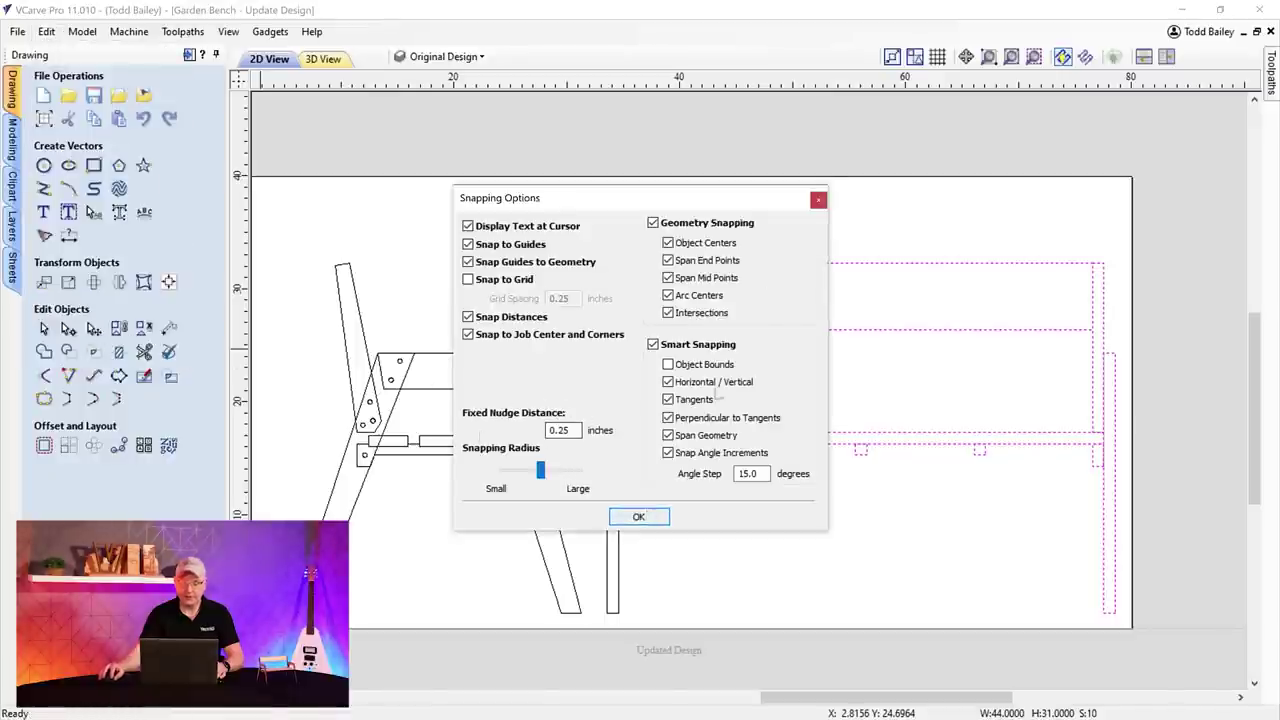
{"action": "left_click", "coordinate": [818, 201]}
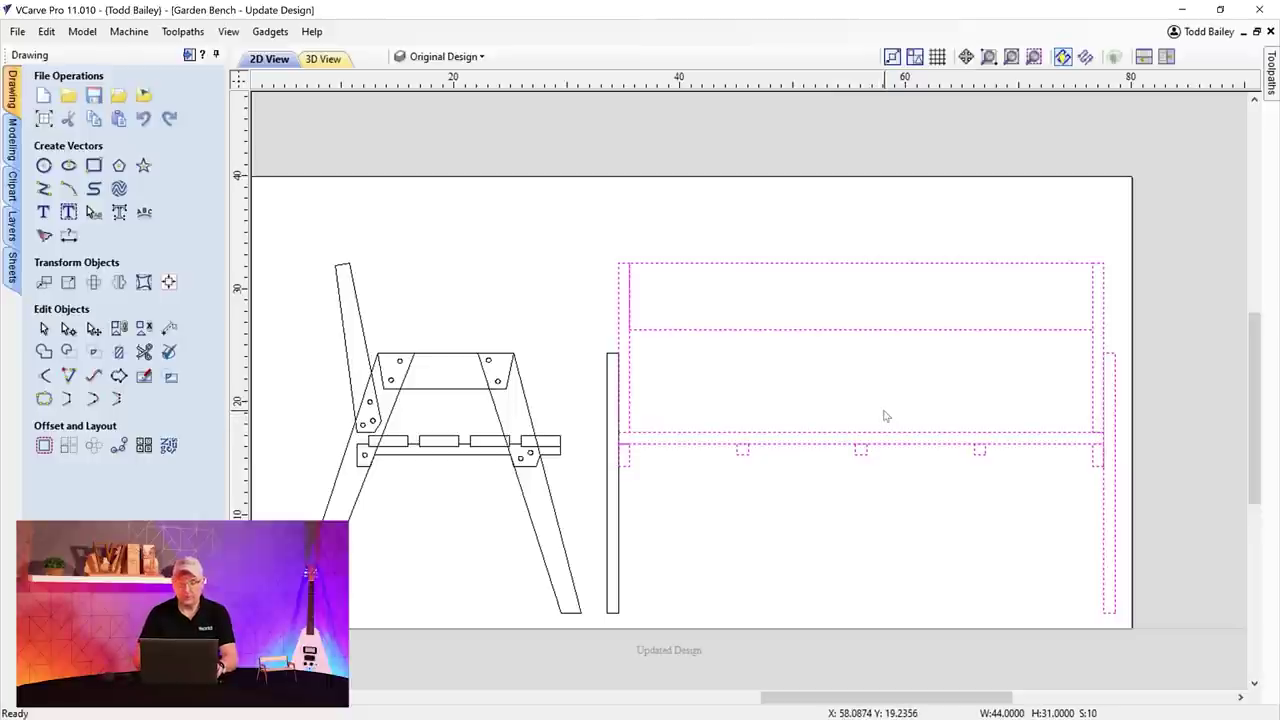
{"action": "key", "text": "Left"}
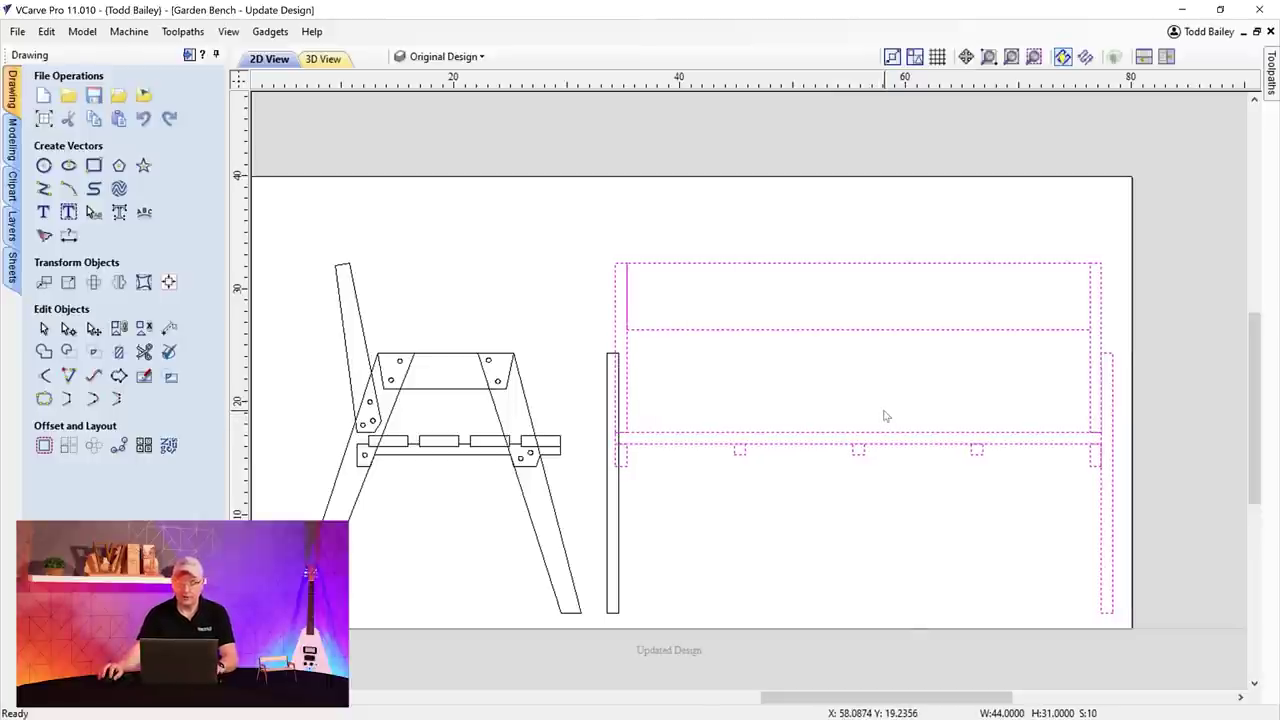
{"action": "left_click", "coordinate": [866, 567]}
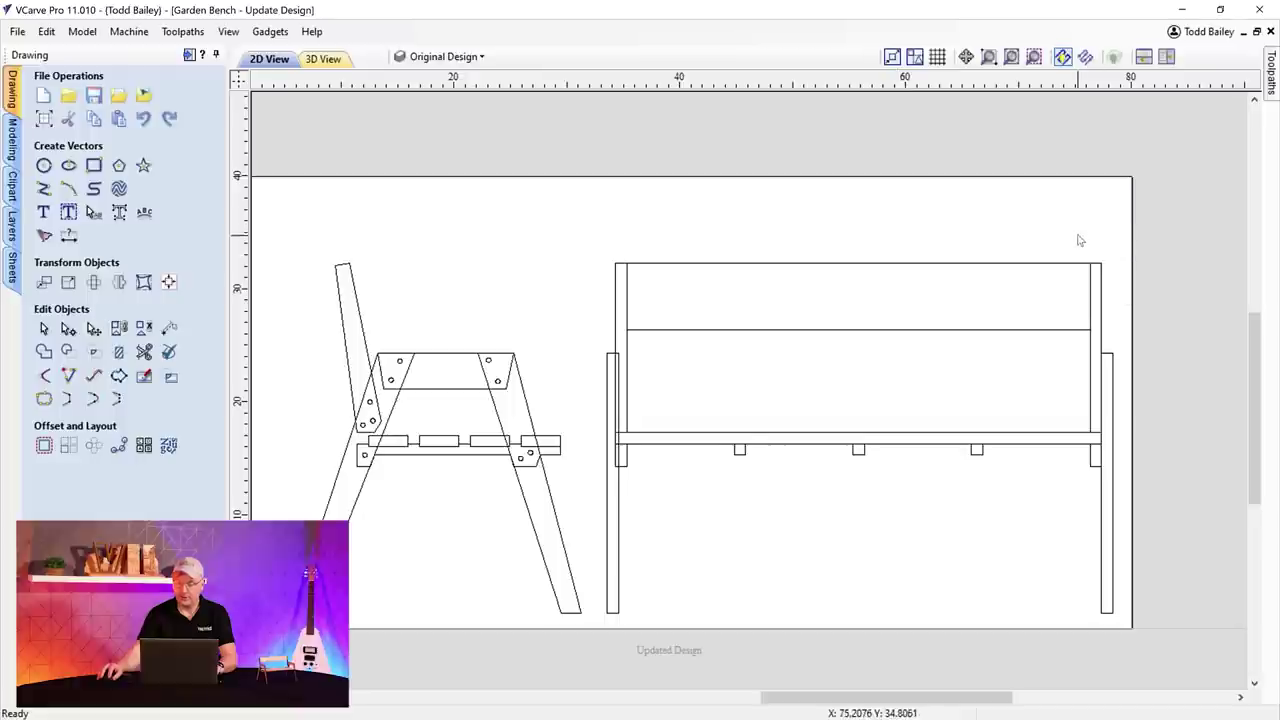
- Shift the front view's right leg 0.25 inch inward so it overlaps the backrest support
{"action": "left_click", "coordinate": [1113, 363]}
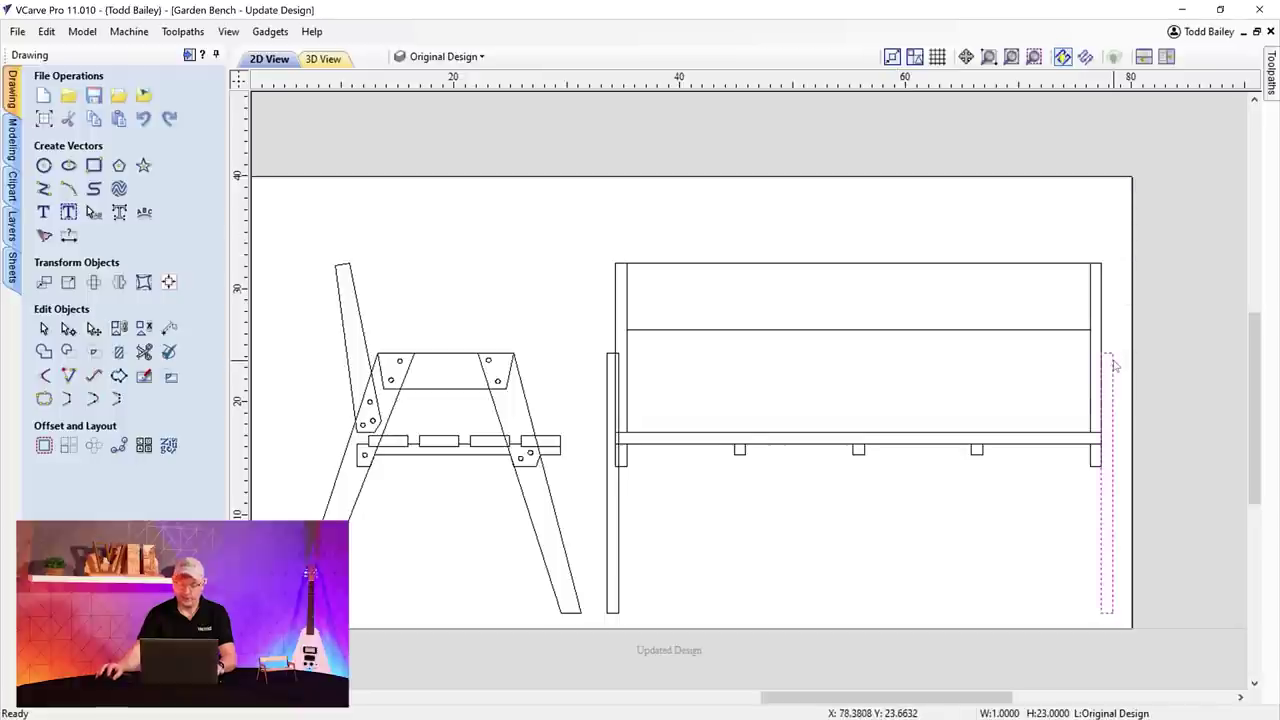
{"action": "key", "text": "Left"}
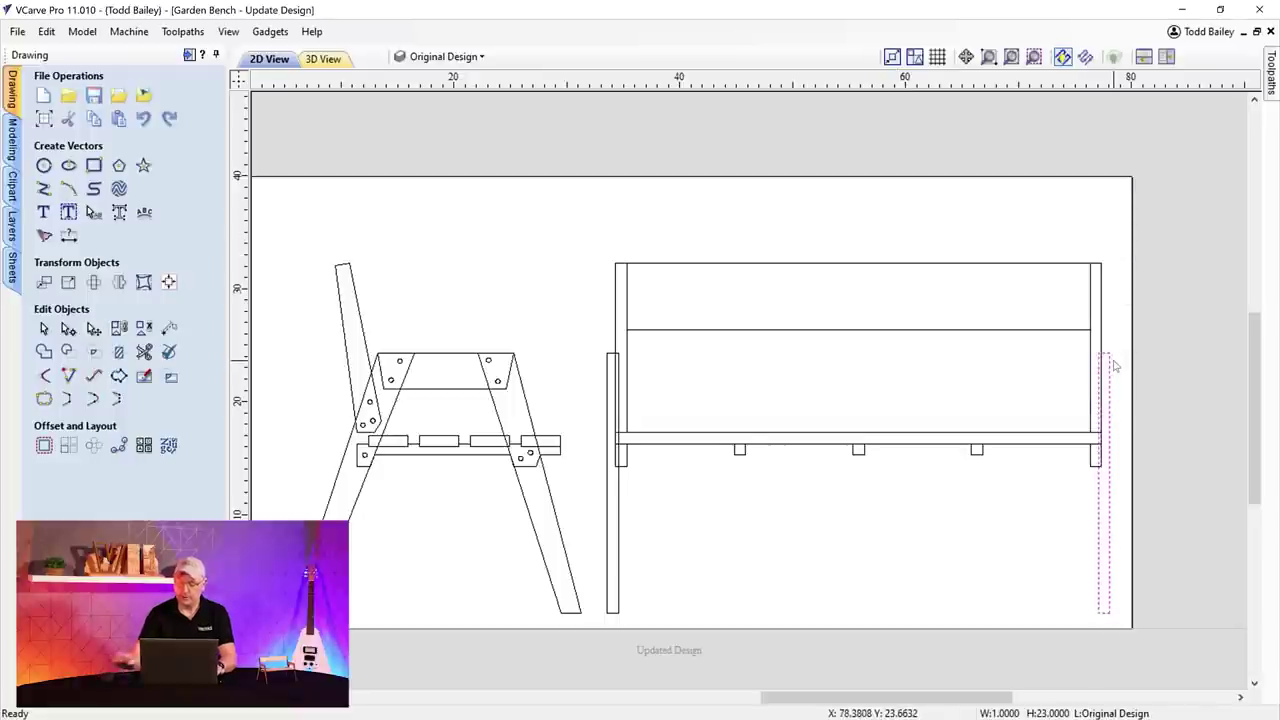
{"action": "key", "text": "Escape"}
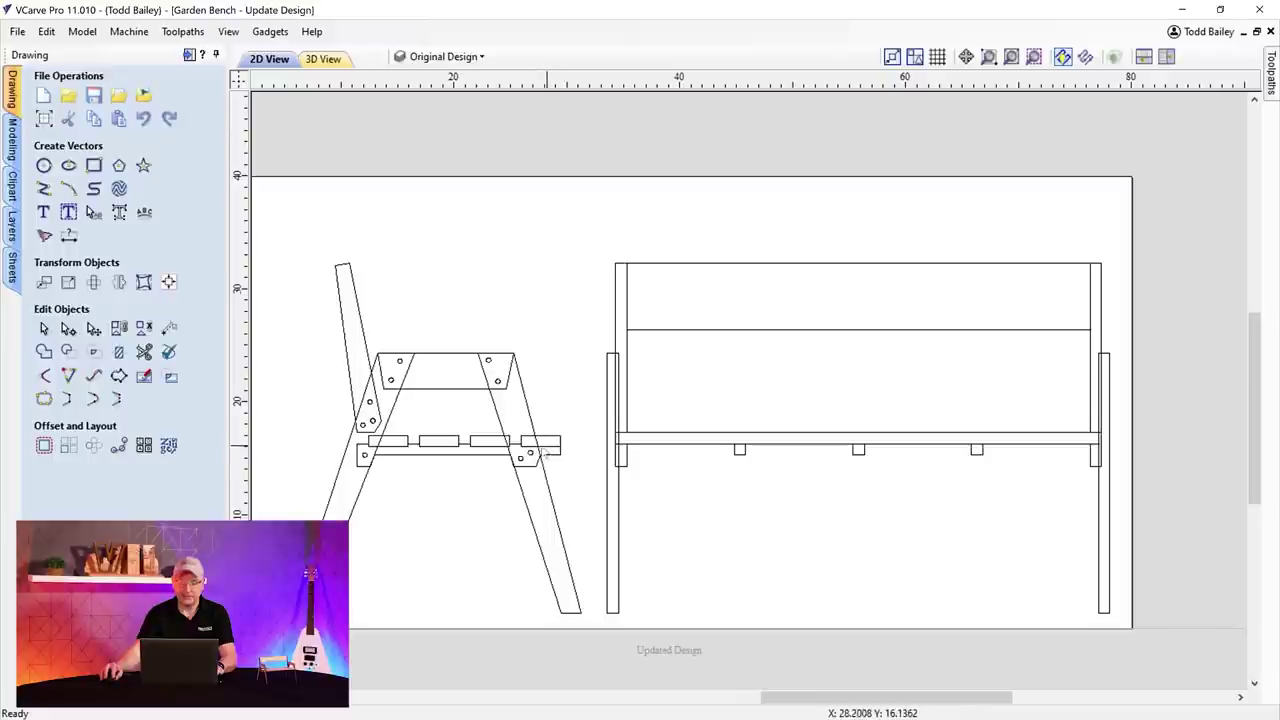
- Lower the front view's long seat slat and the three small cross supports beneath it by 0.25 inch
{"action": "left_click", "coordinate": [644, 437]}
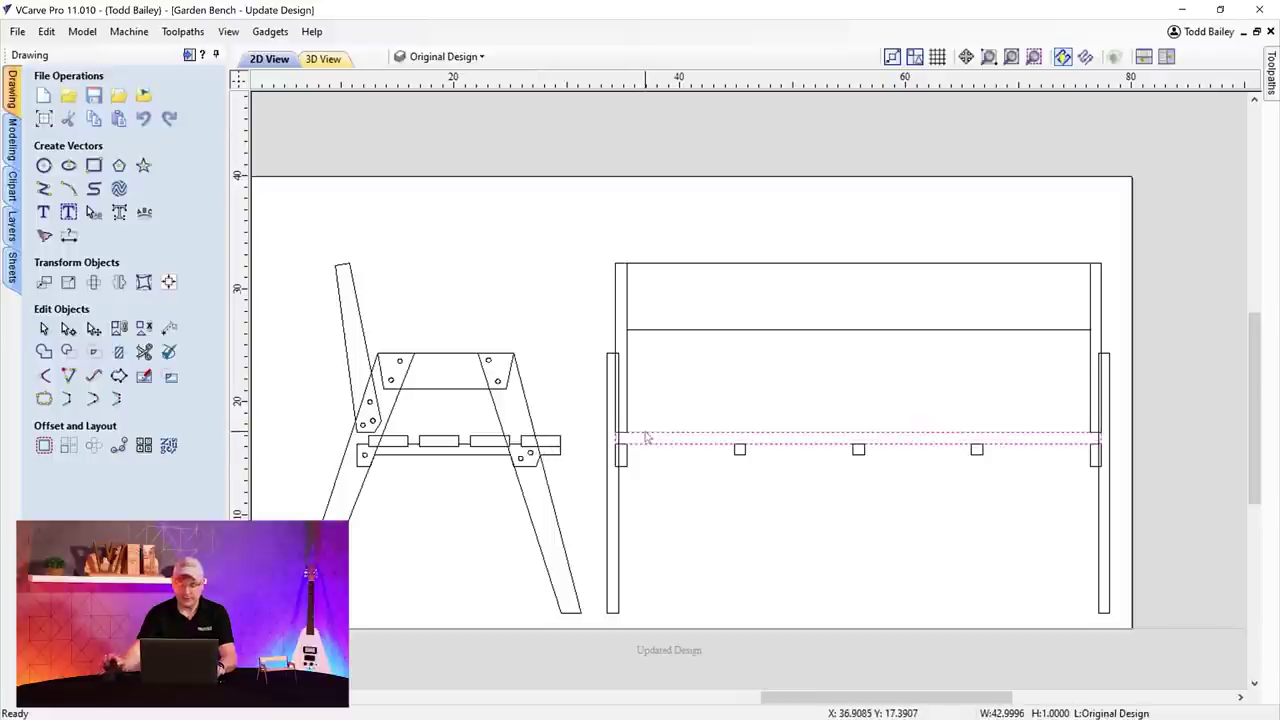
{"action": "key", "text": "Down"}
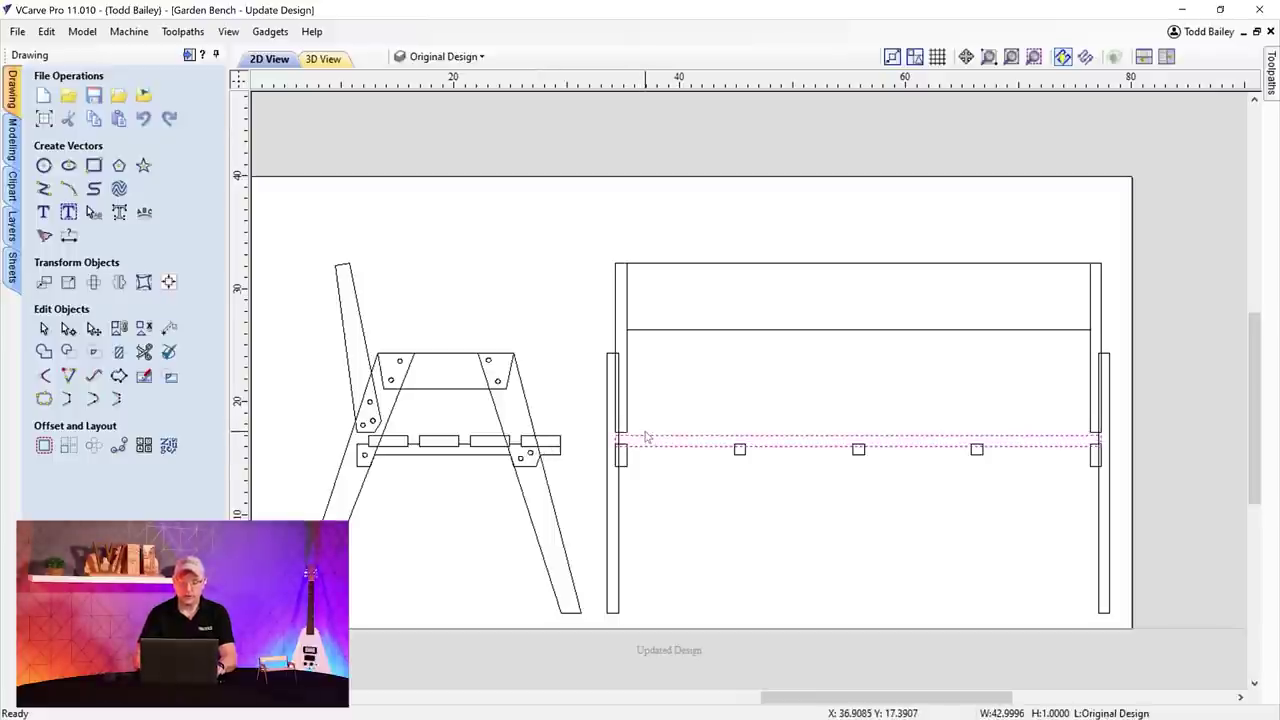
{"action": "left_click_drag", "start_coordinate": [706, 420], "coordinate": [1019, 477]}
{"action": "key", "text": "Down"}
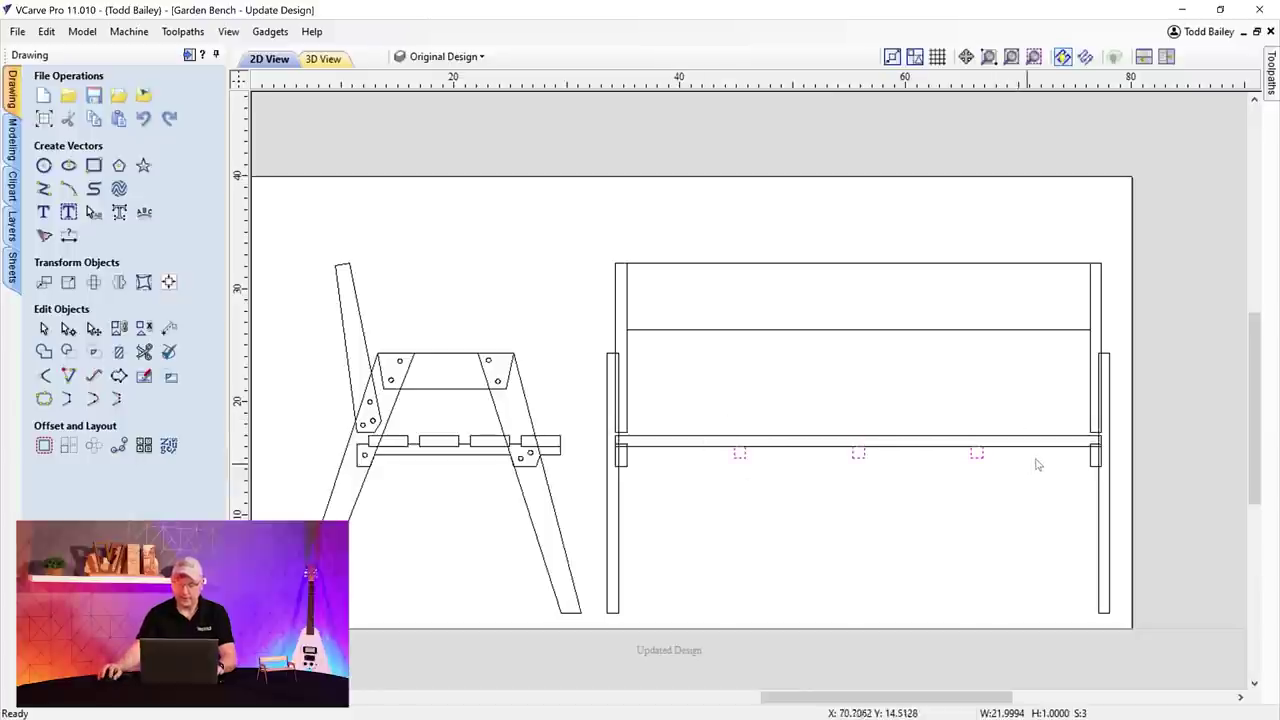
{"action": "left_click", "coordinate": [912, 505]}
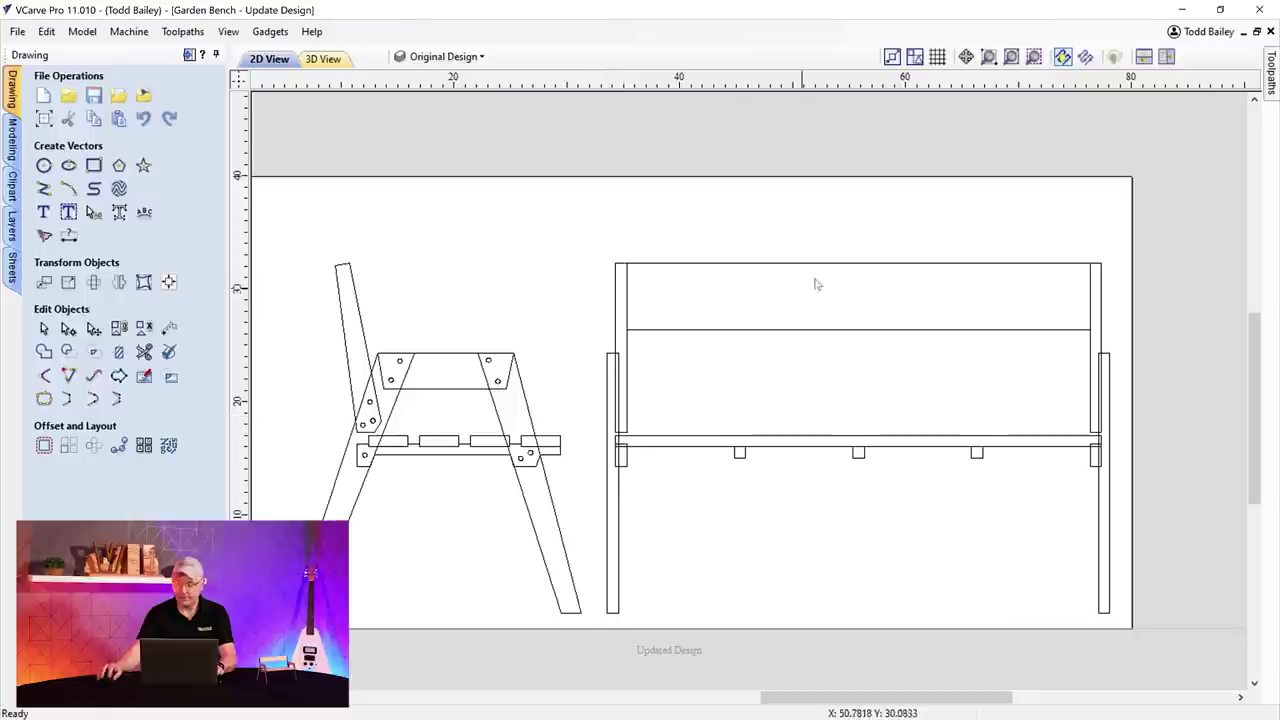
- Shift the front view's backrest board 0.25 inch left, and the right leg, right backrest support and right rail end 0.5 inch left
{"action": "left_click", "coordinate": [643, 332]}
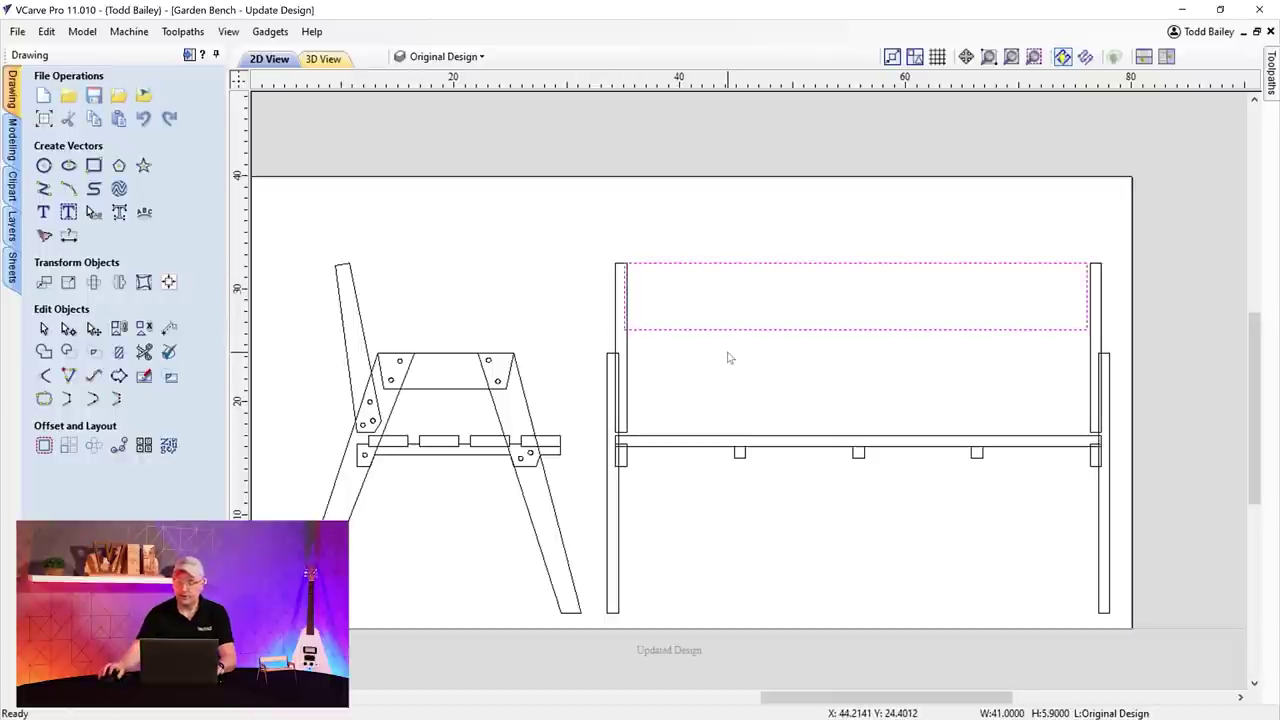
{"action": "left_click", "coordinate": [1083, 250]}
{"action": "left_click_drag", "start_coordinate": [1079, 248], "coordinate": [1181, 625]}
{"action": "key", "text": "Left"}
{"action": "key", "text": "Left"}
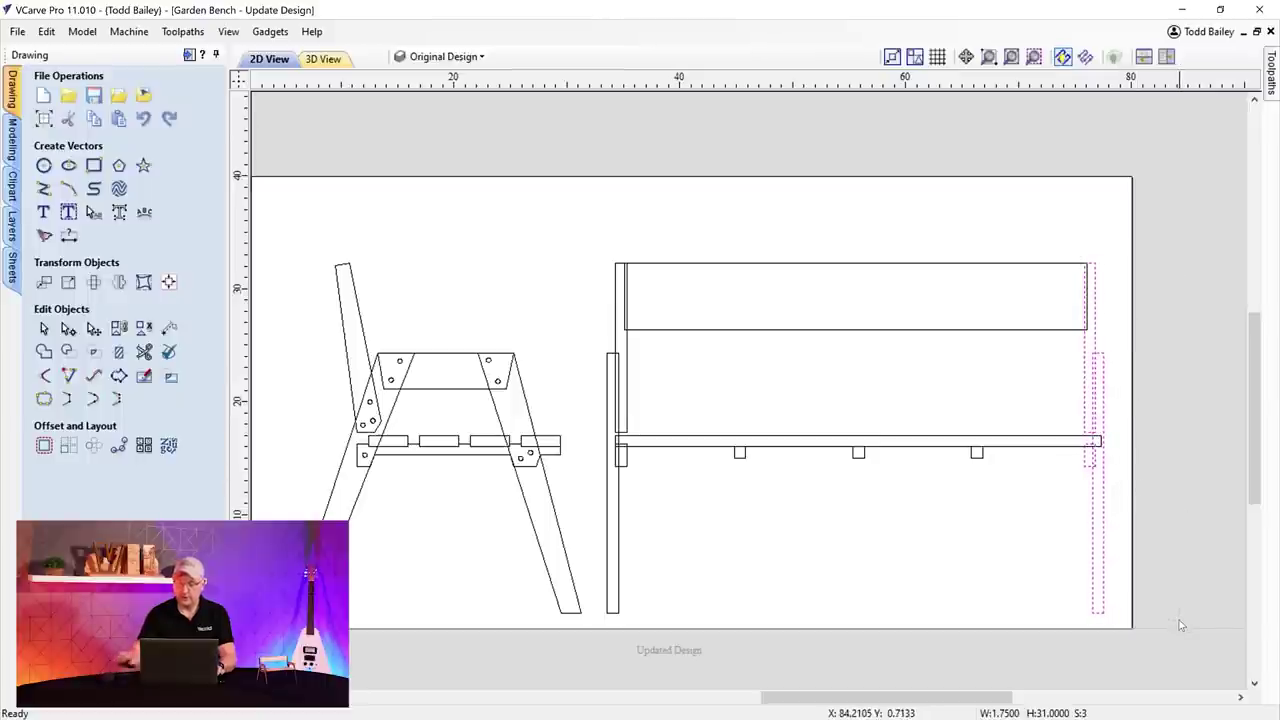
{"action": "key", "text": "Escape"}
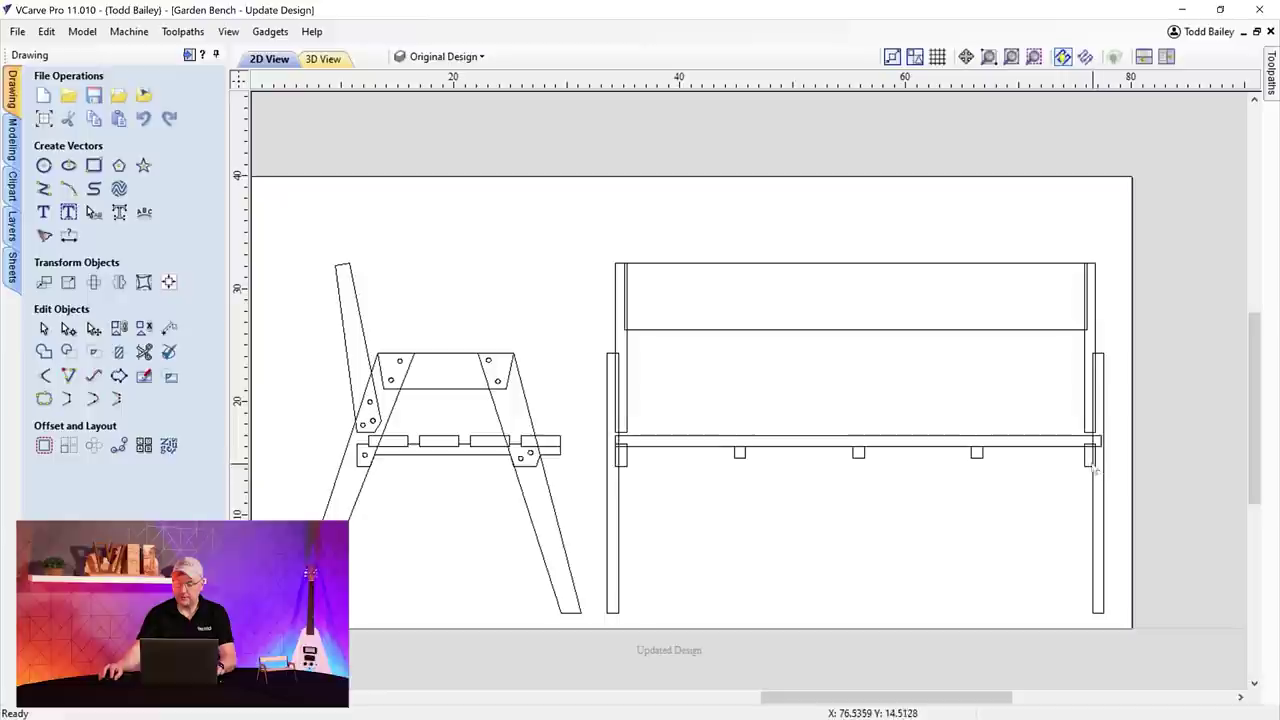
- Shorten the front view's long seat slat from both ends to a width of 42 inches
{"action": "left_click", "coordinate": [1088, 466]}
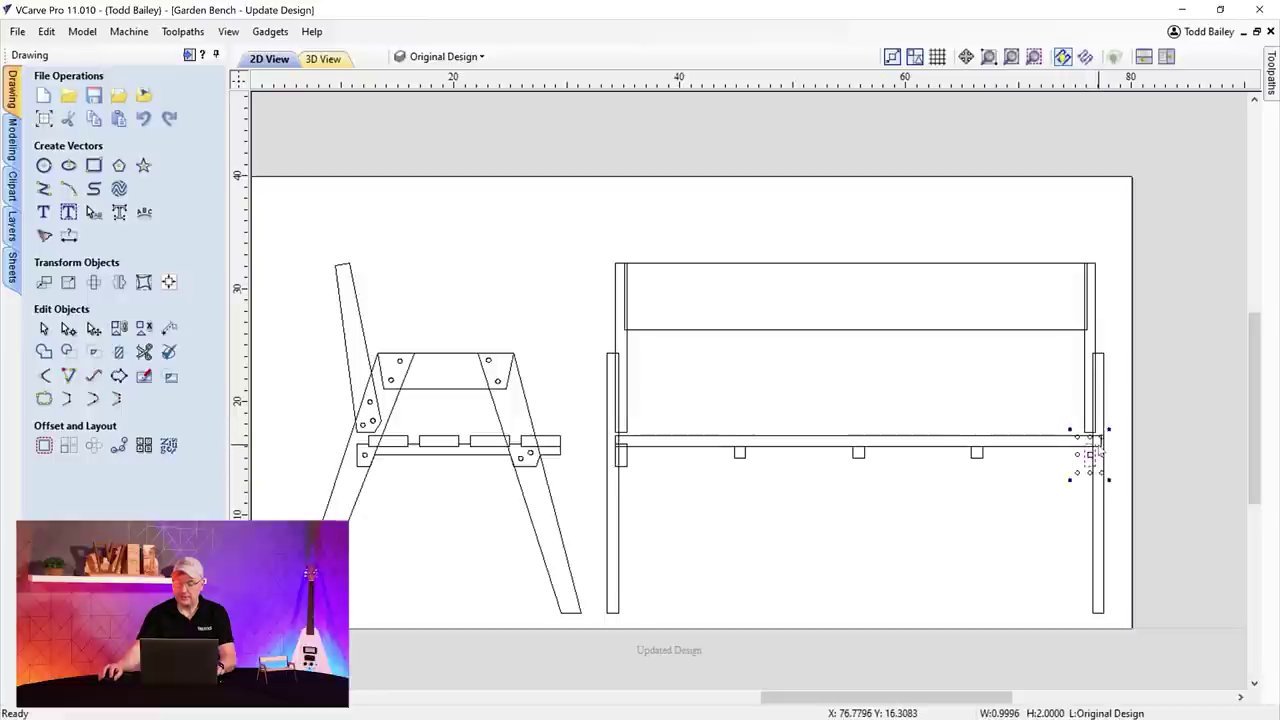
{"action": "left_click", "coordinate": [1074, 440]}
{"action": "scroll", "coordinate": [636, 441], "scroll_direction": "up", "scroll_amount": 5}
{"action": "left_click_drag", "start_coordinate": [576, 450], "coordinate": [584, 450]}
{"action": "key", "text": "F6"}
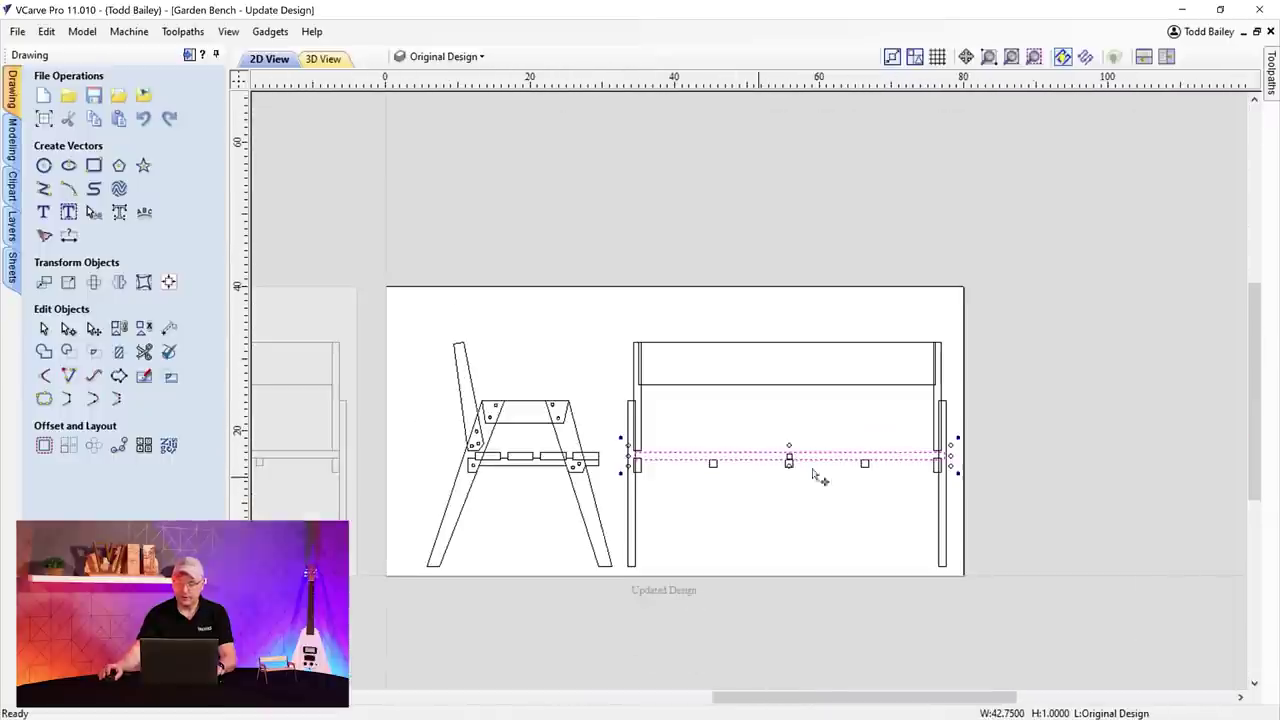
{"action": "scroll", "coordinate": [942, 452], "scroll_direction": "up", "scroll_amount": 5}
{"action": "mouse_move", "coordinate": [871, 477]}
{"action": "left_mouse_down"}
{"action": "mouse_move", "coordinate": [851, 466]}
{"action": "mouse_move", "coordinate": [854, 477]}
{"action": "left_mouse_up"}
{"action": "key", "text": "F6"}
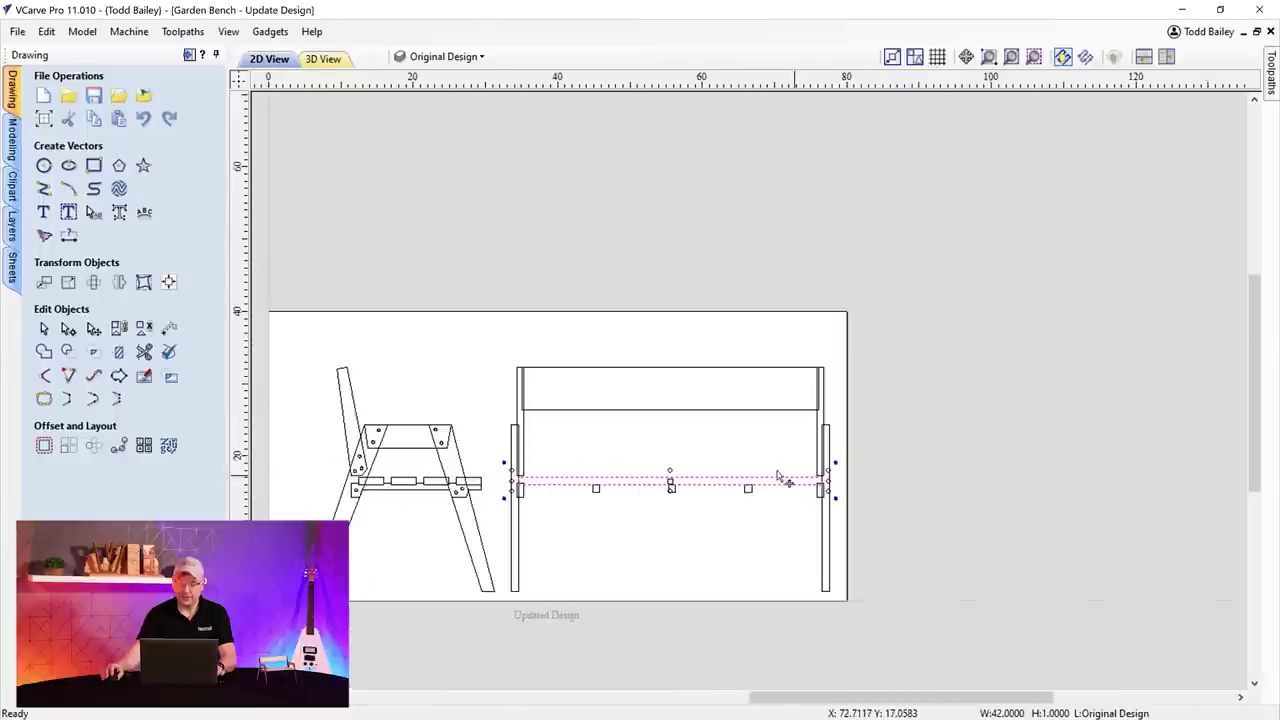
{"action": "scroll", "coordinate": [696, 443], "scroll_direction": "up", "scroll_amount": 1}
{"action": "scroll", "coordinate": [451, 378], "scroll_direction": "down", "scroll_amount": 1}
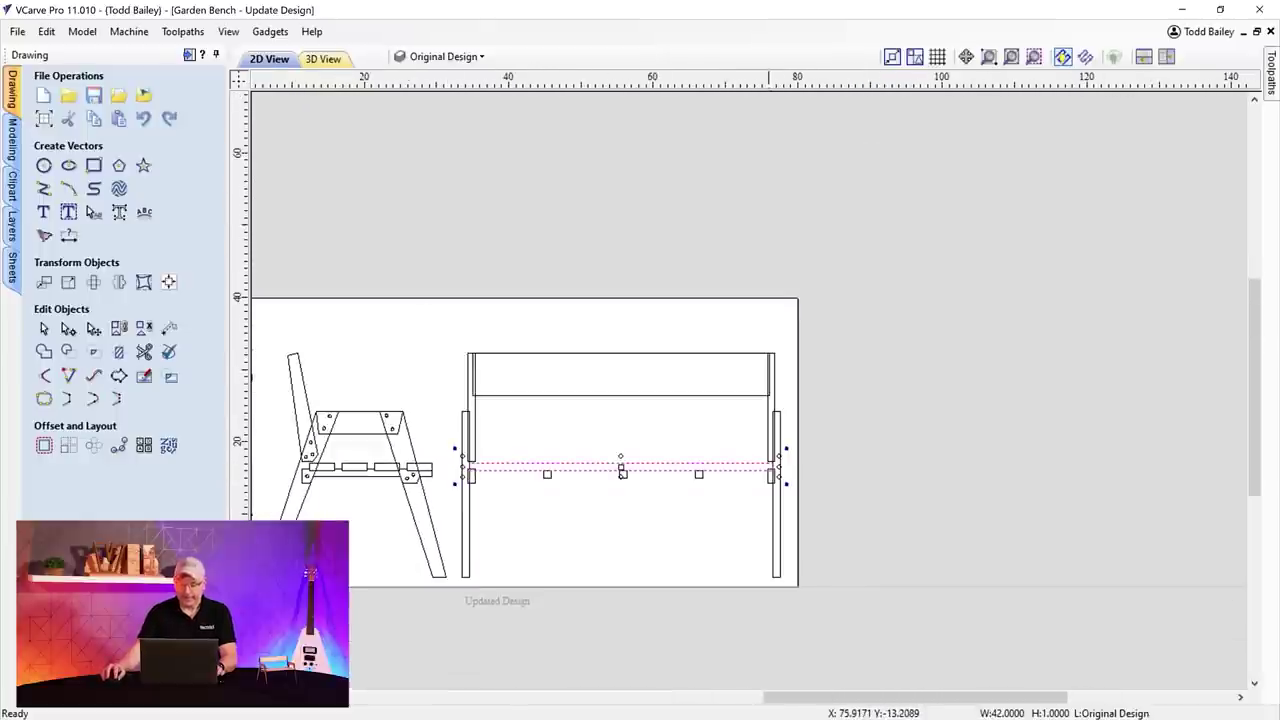
{"action": "left_click_drag", "start_coordinate": [789, 707], "coordinate": [726, 707]}
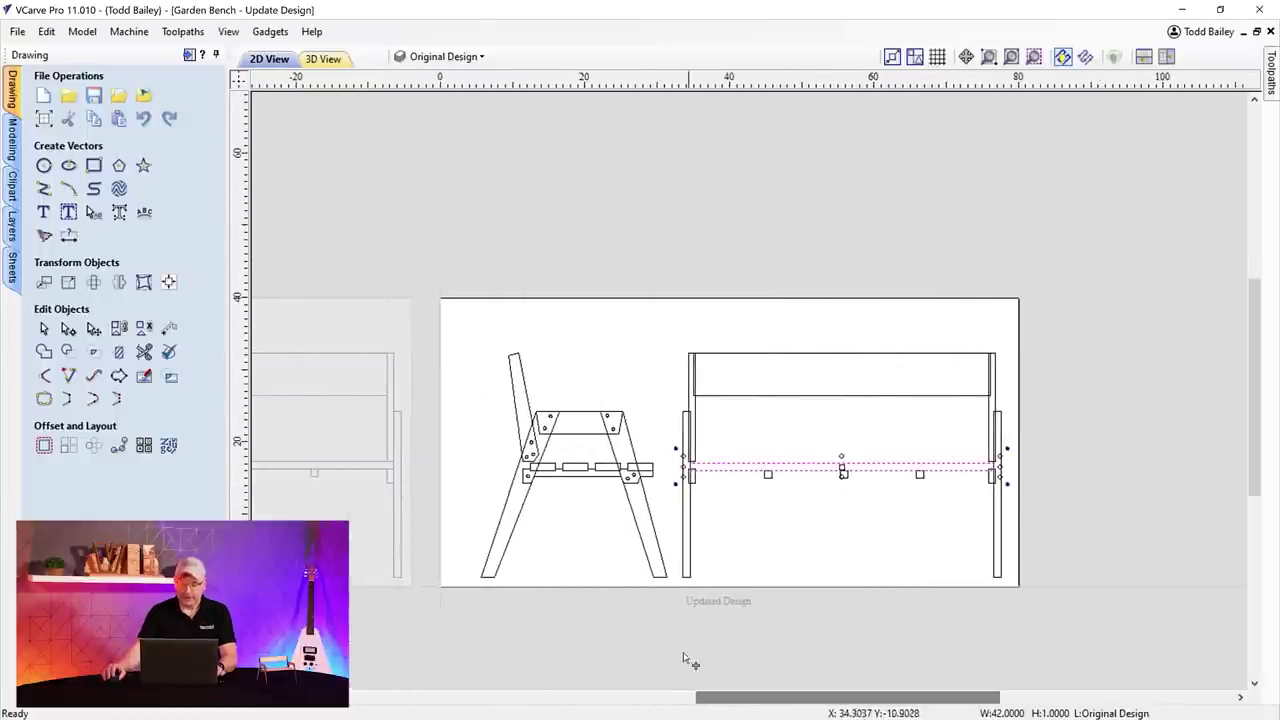
- Draw a rectangle 0.4 inch wide and 1.5 inches high in the left backrest support, beside the upper part of the backrest board's end
{"action": "scroll", "coordinate": [676, 645], "scroll_direction": "up", "scroll_amount": 1}
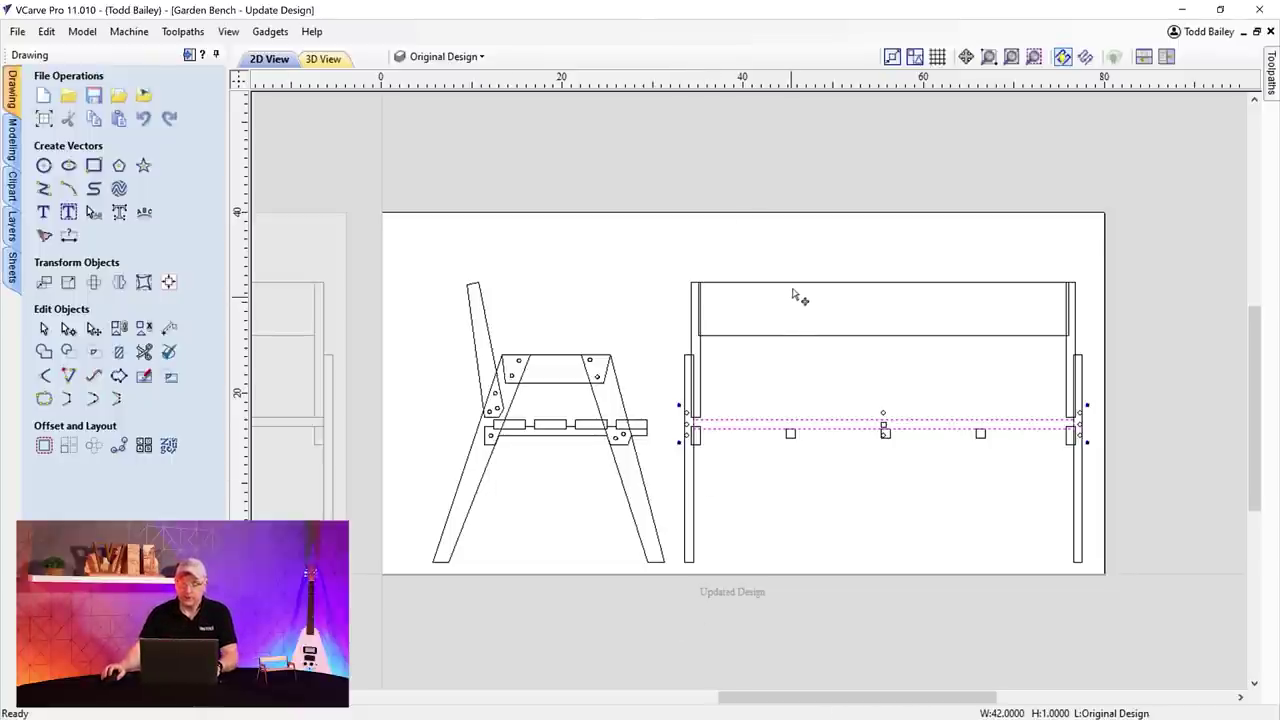
{"action": "scroll", "coordinate": [790, 295], "scroll_direction": "up", "scroll_amount": 1}
{"action": "scroll", "coordinate": [790, 295], "scroll_direction": "up", "scroll_amount": 1}
{"action": "scroll", "coordinate": [586, 306], "scroll_direction": "up", "scroll_amount": 1}
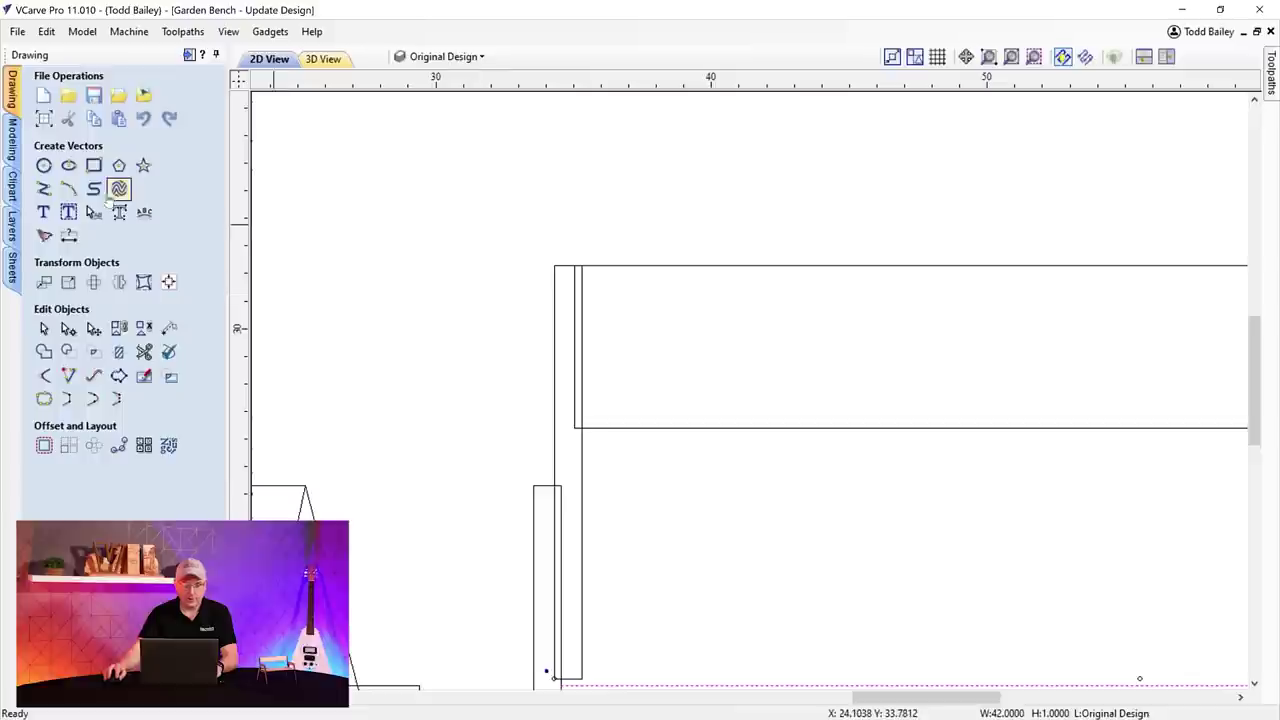
{"action": "left_click", "coordinate": [94, 167]}
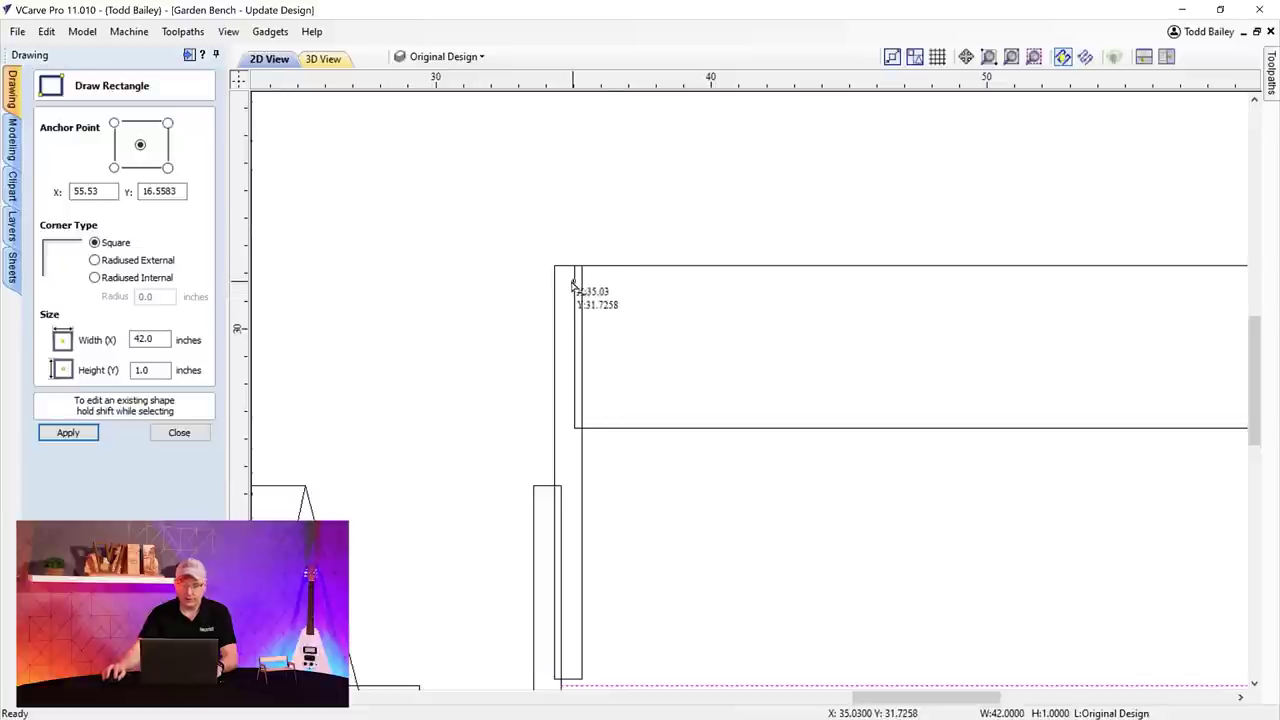
{"action": "left_click_drag", "start_coordinate": [561, 313], "coordinate": [567, 327]}
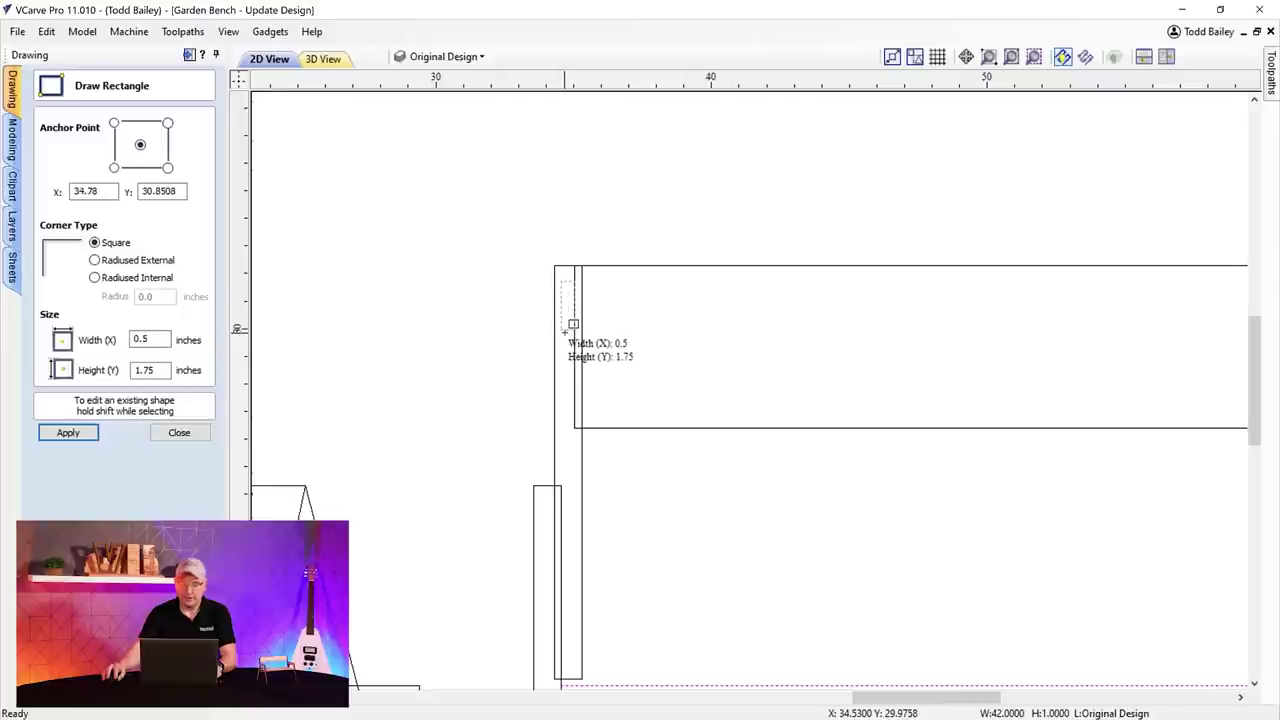
{"action": "left_click_drag", "start_coordinate": [567, 327], "coordinate": [567, 328]}
{"action": "double_click", "coordinate": [153, 341]}
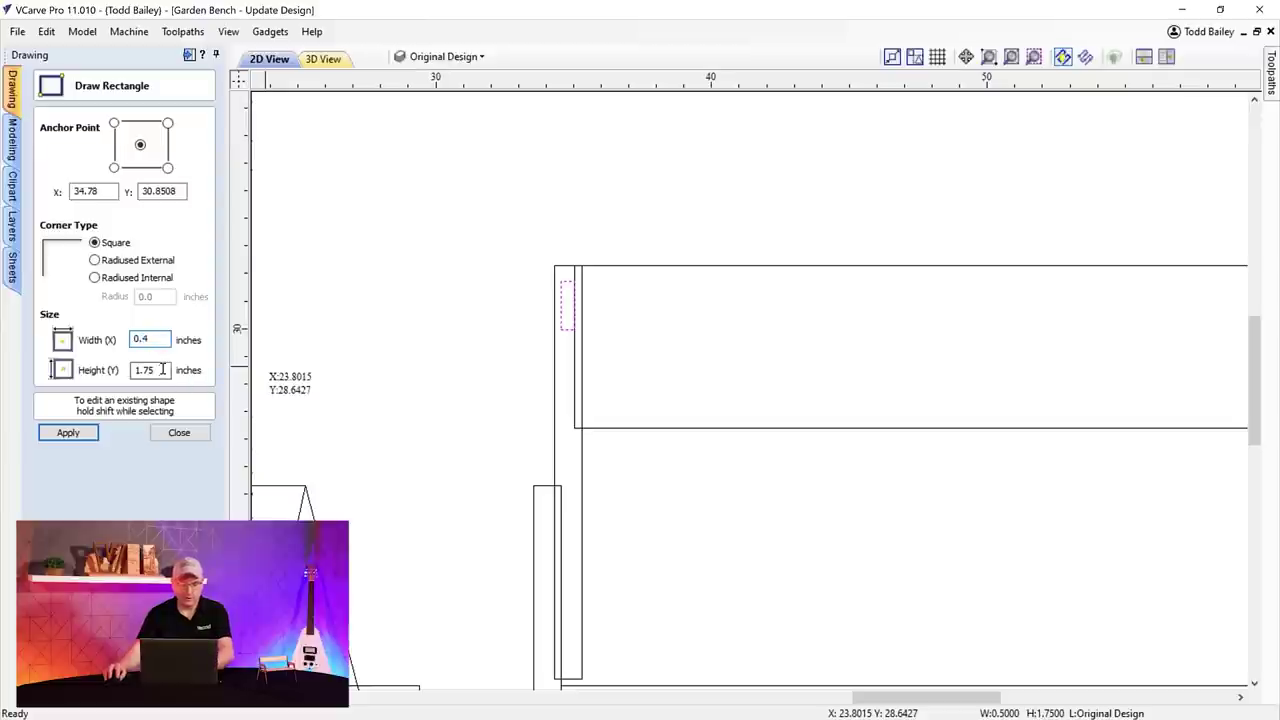
{"action": "type", "text": "1.5"}
{"action": "key", "text": "Return"}
{"action": "left_click", "coordinate": [178, 436]}
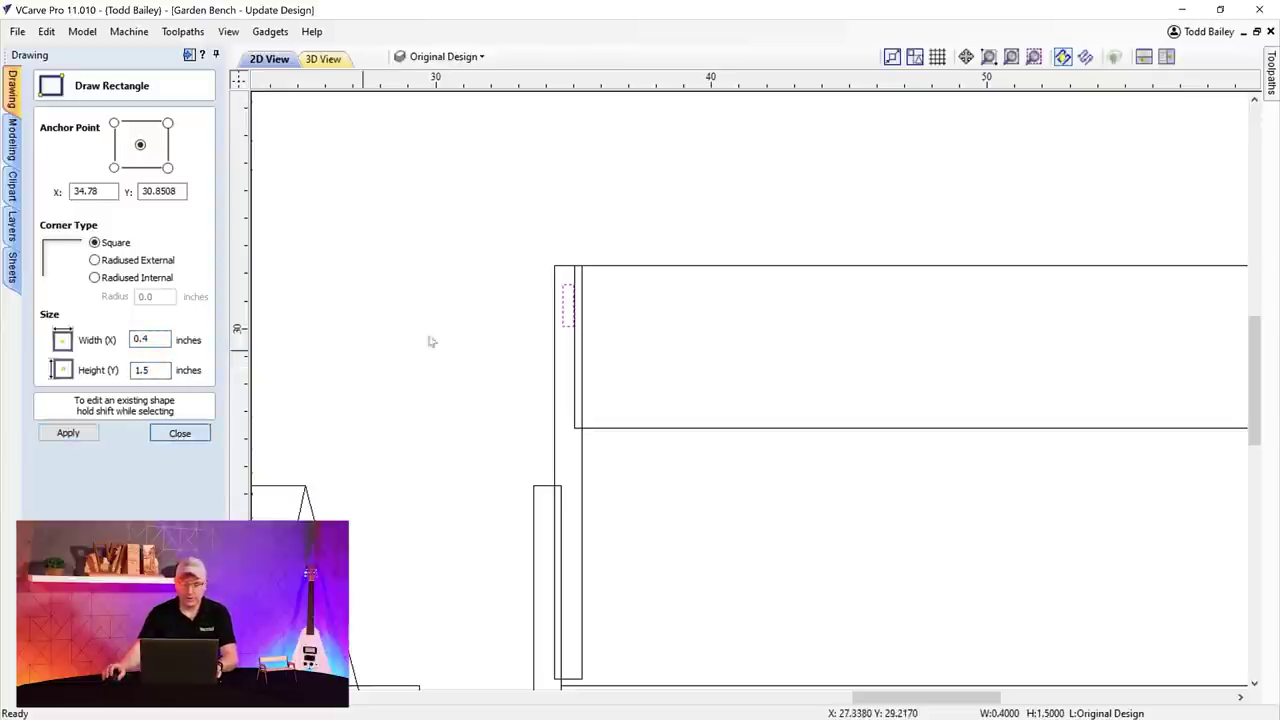
- Align the small rectangle with the backrest board's left end and copy it about 3 inches straight down
{"action": "scroll", "coordinate": [571, 334], "scroll_direction": "up", "scroll_amount": 5}
{"action": "left_click_drag", "start_coordinate": [550, 377], "coordinate": [549, 376]}
{"action": "scroll", "coordinate": [546, 402], "scroll_direction": "down", "scroll_amount": 5}
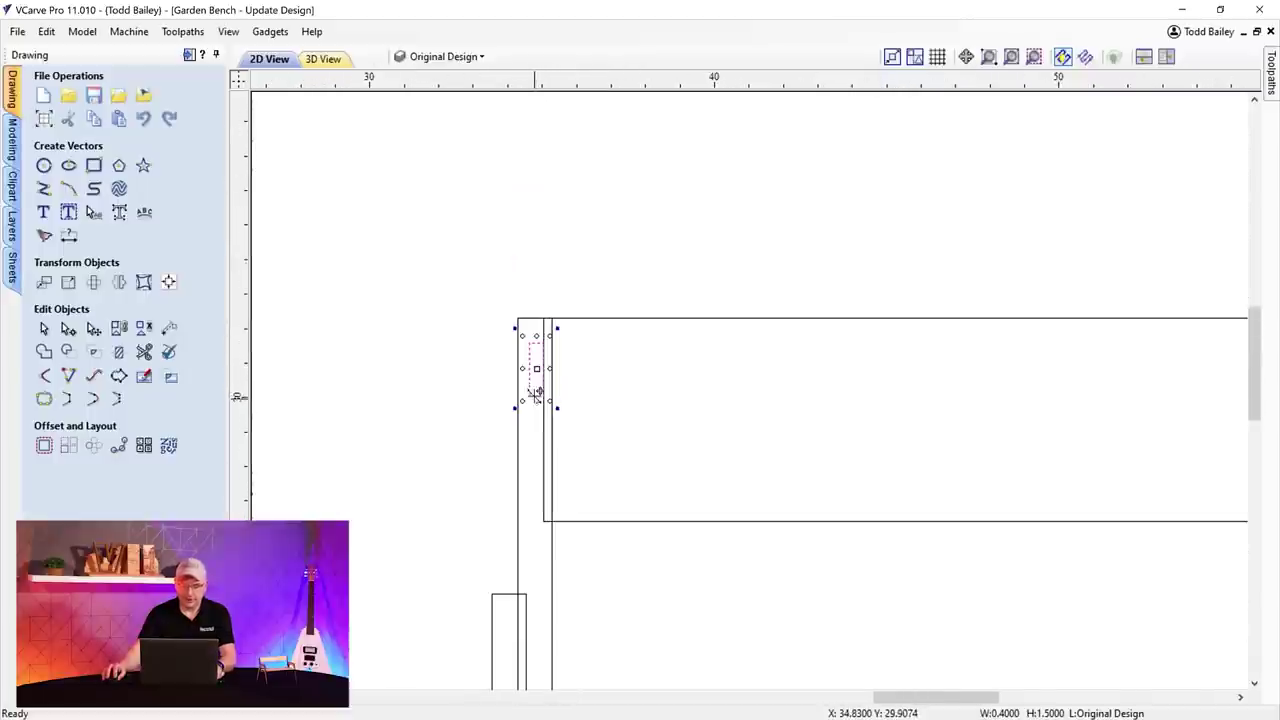
{"action": "left_click_drag", "start_coordinate": [536, 395], "coordinate": [540, 504]}
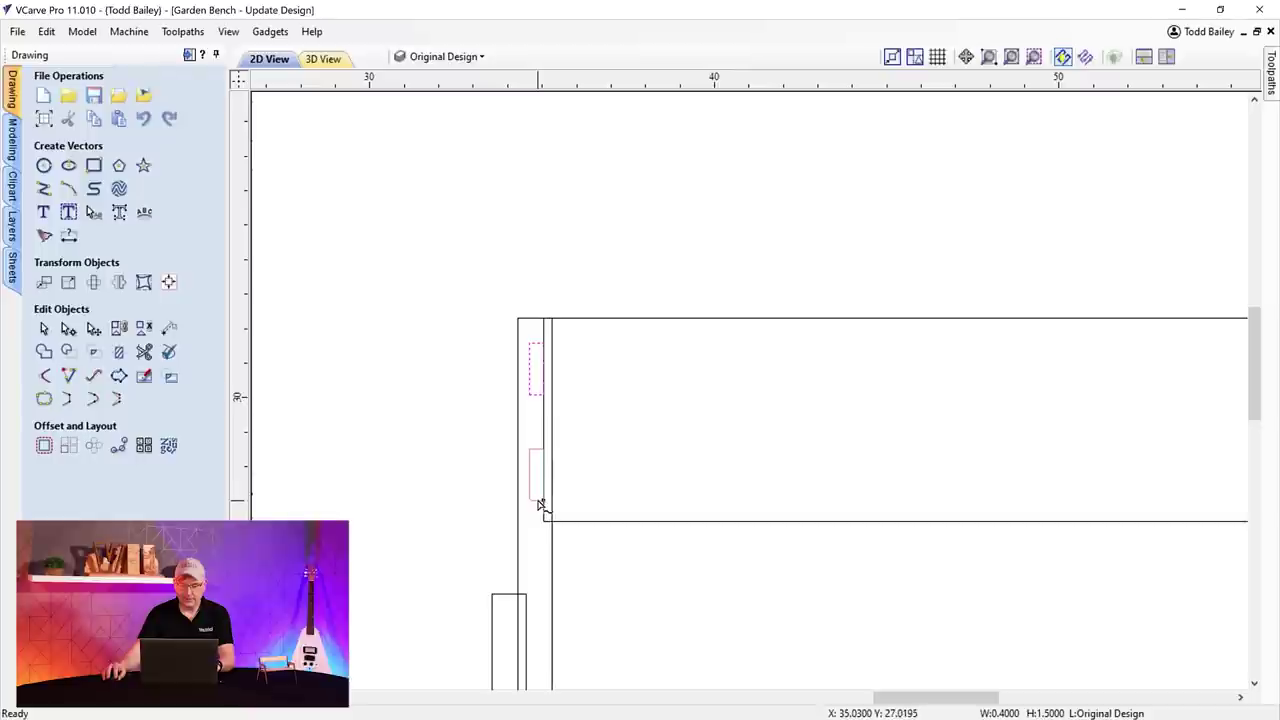
{"action": "scroll", "coordinate": [541, 493], "scroll_direction": "down", "scroll_amount": 2}
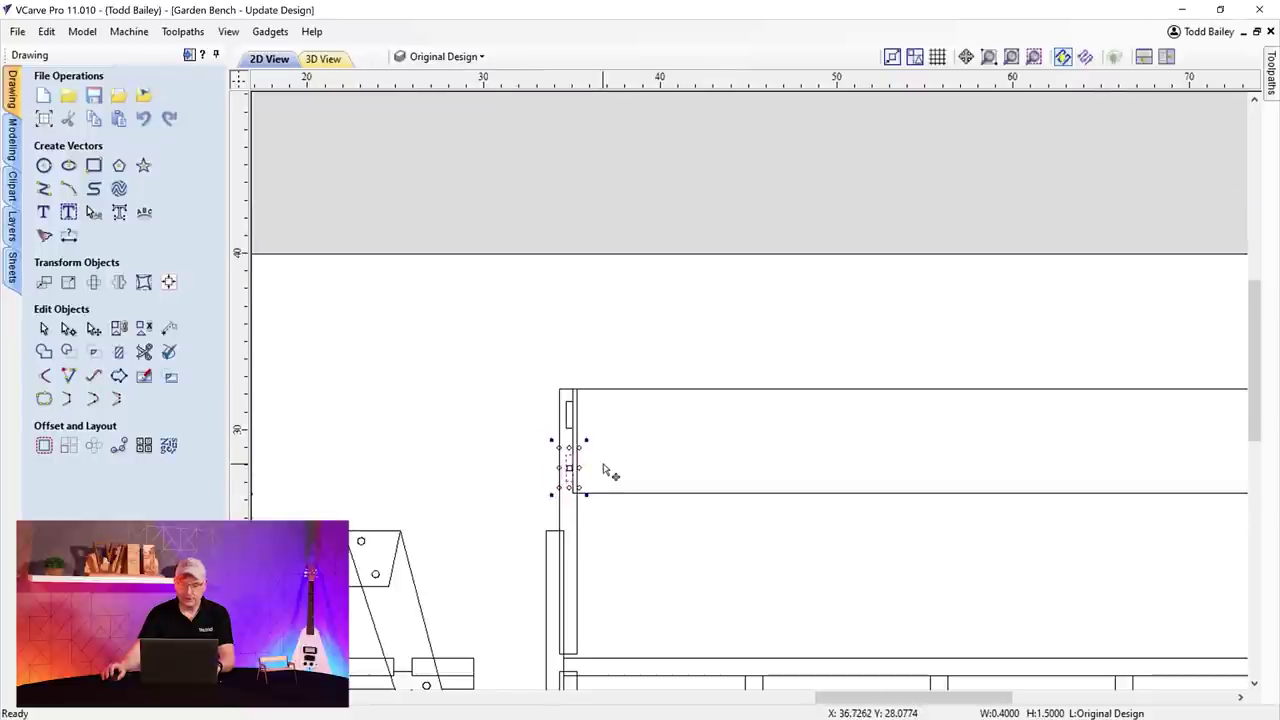
- Copy both small joint rectangles to the backrest board's right end and align their left edges with that end
{"action": "left_click", "coordinate": [585, 470], "text": "shift"}
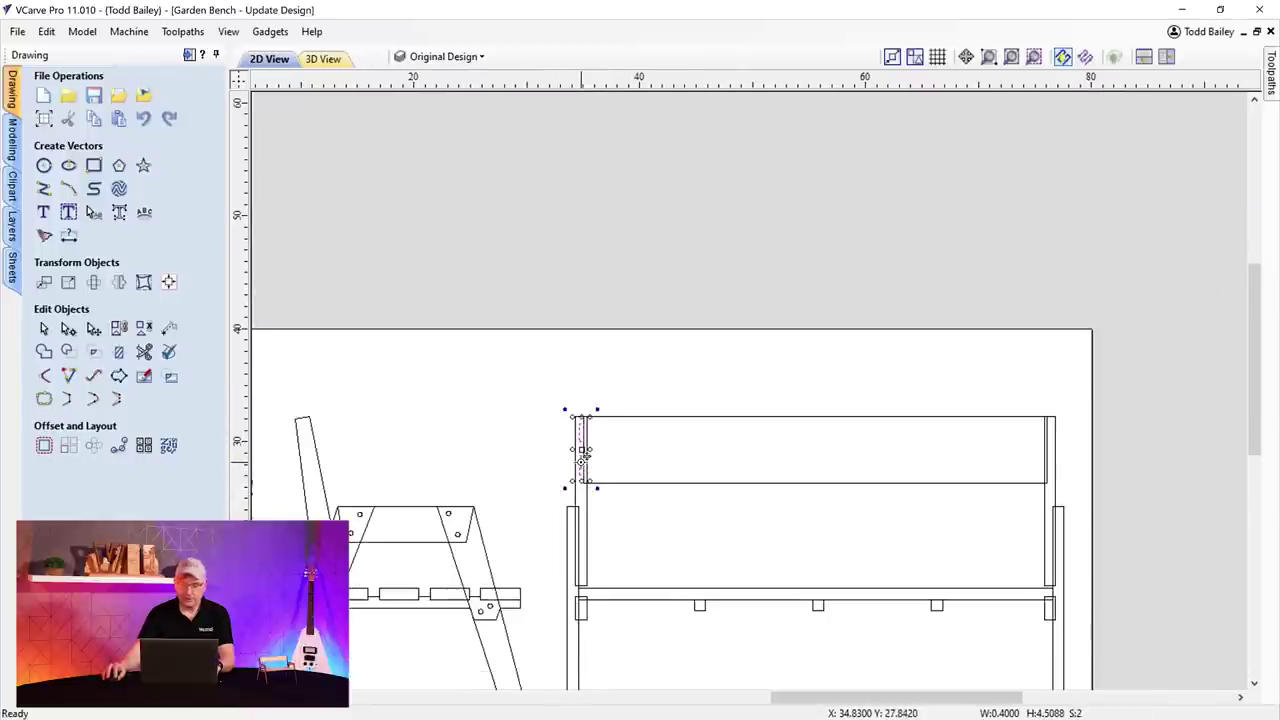
{"action": "left_click_drag", "start_coordinate": [582, 450], "coordinate": [1057, 446]}
{"action": "scroll", "coordinate": [1057, 445], "scroll_direction": "up", "scroll_amount": 5}
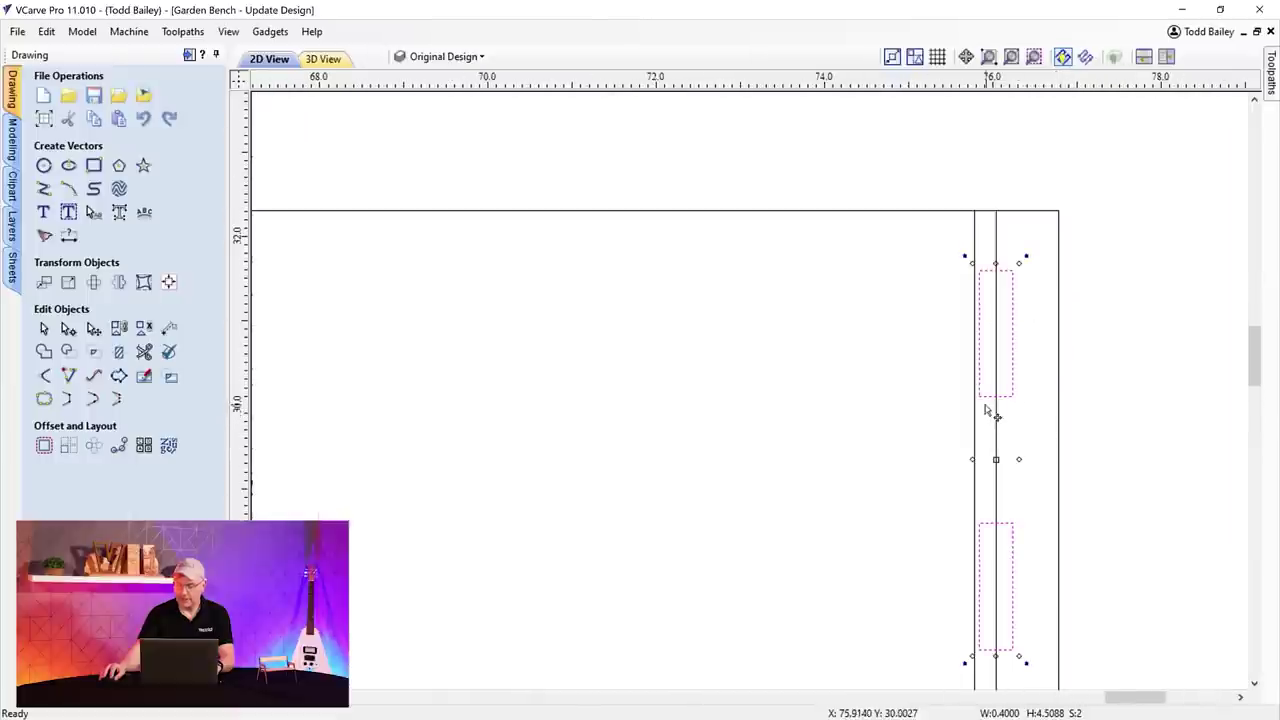
{"action": "left_click_drag", "start_coordinate": [983, 391], "coordinate": [1008, 386]}
{"action": "scroll", "coordinate": [909, 374], "scroll_direction": "down", "scroll_amount": 5}
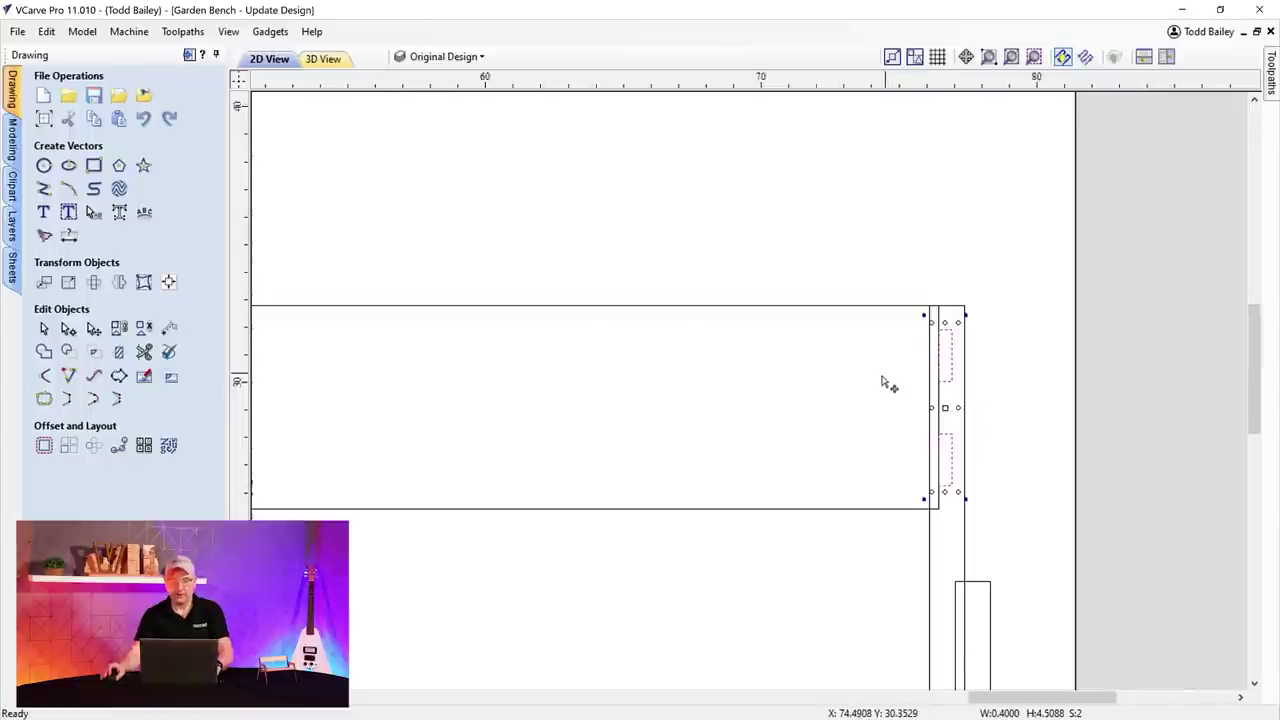
{"action": "left_click", "coordinate": [434, 314]}
- Draw a rectangle 1 inch wide and 5.9 inches high across the backrest board's full height, just inside its left end
{"action": "scroll", "coordinate": [471, 371], "scroll_direction": "down", "scroll_amount": 3}
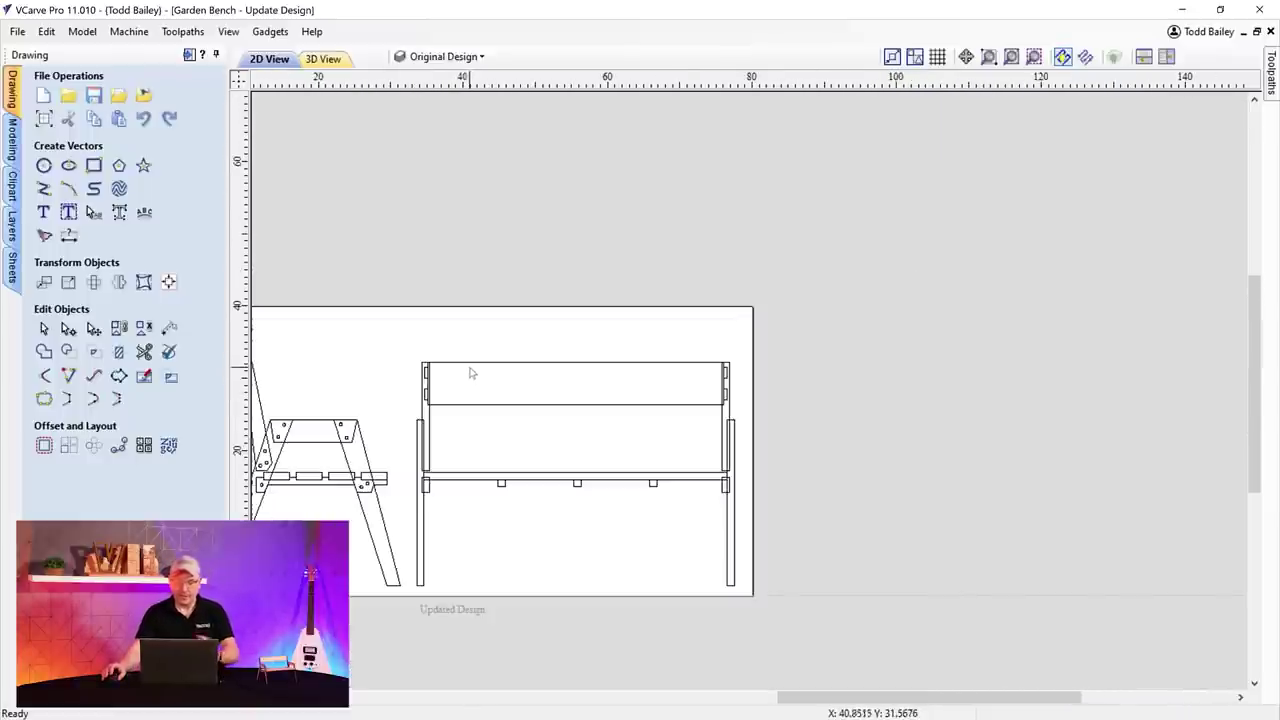
{"action": "scroll", "coordinate": [462, 403], "scroll_direction": "up", "scroll_amount": 3}
{"action": "left_click_drag", "start_coordinate": [847, 703], "coordinate": [791, 703]}
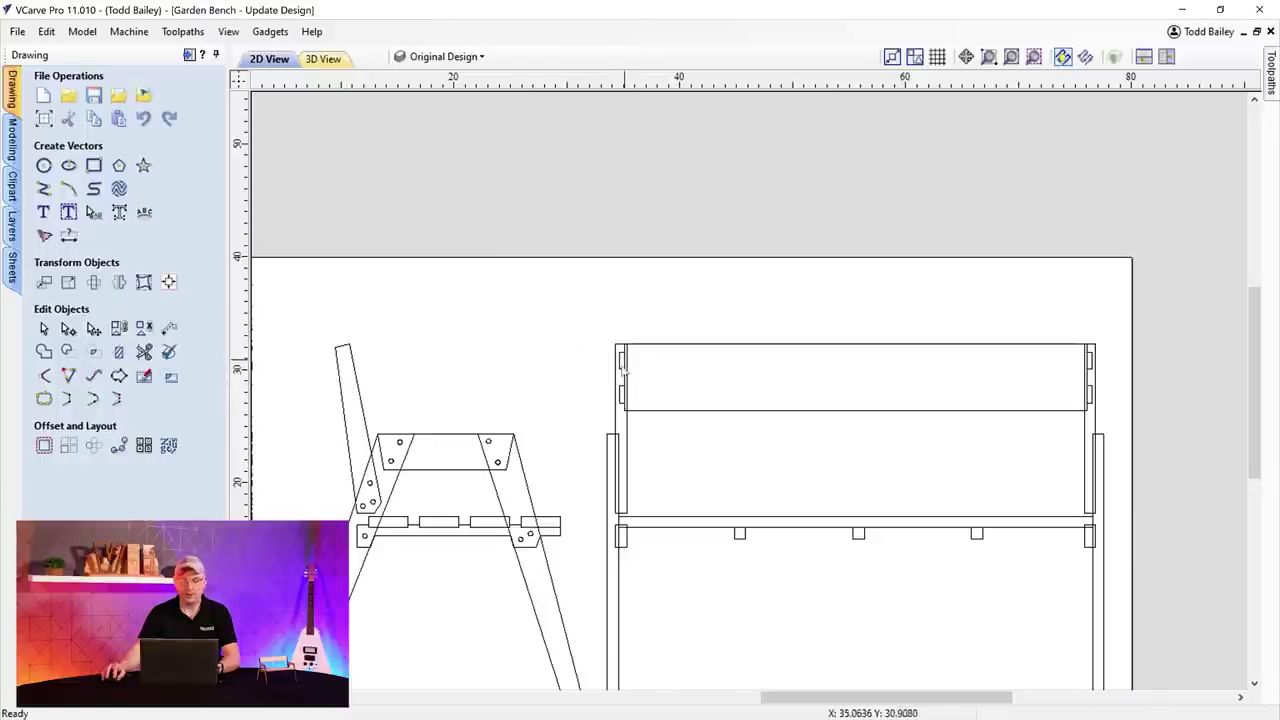
{"action": "scroll", "coordinate": [641, 363], "scroll_direction": "up", "scroll_amount": 5}
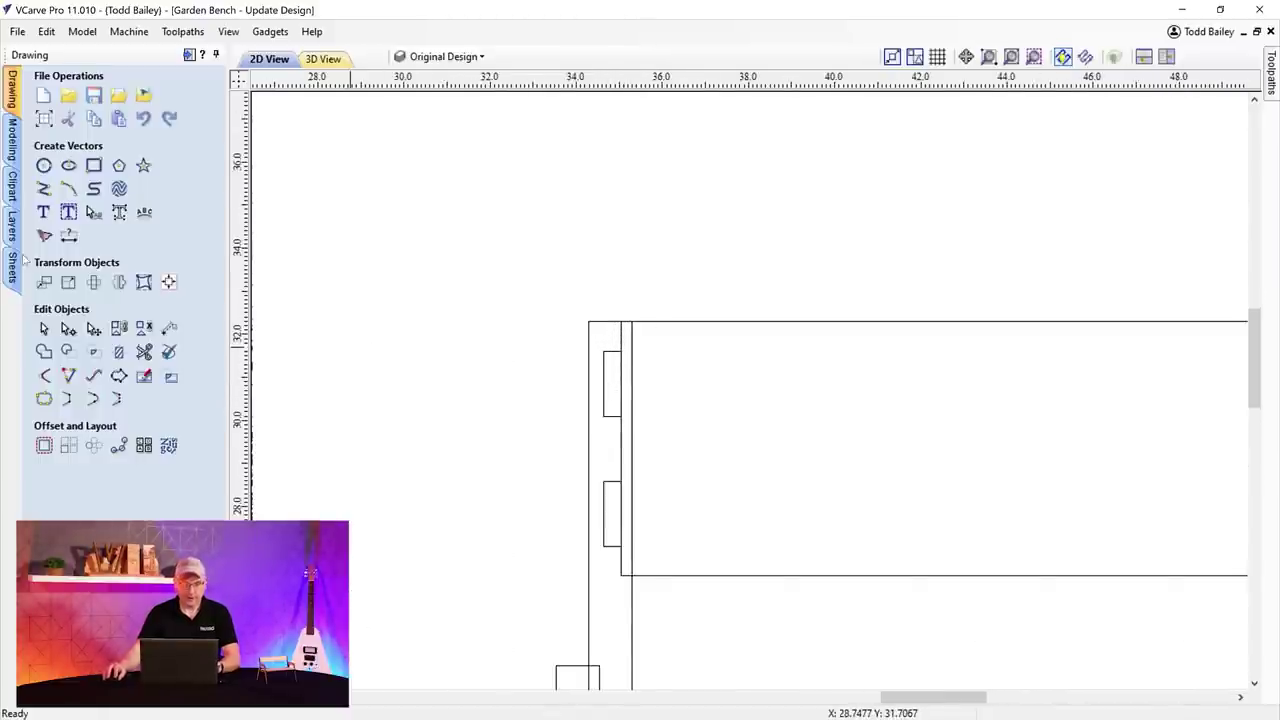
{"action": "left_click", "coordinate": [93, 165]}
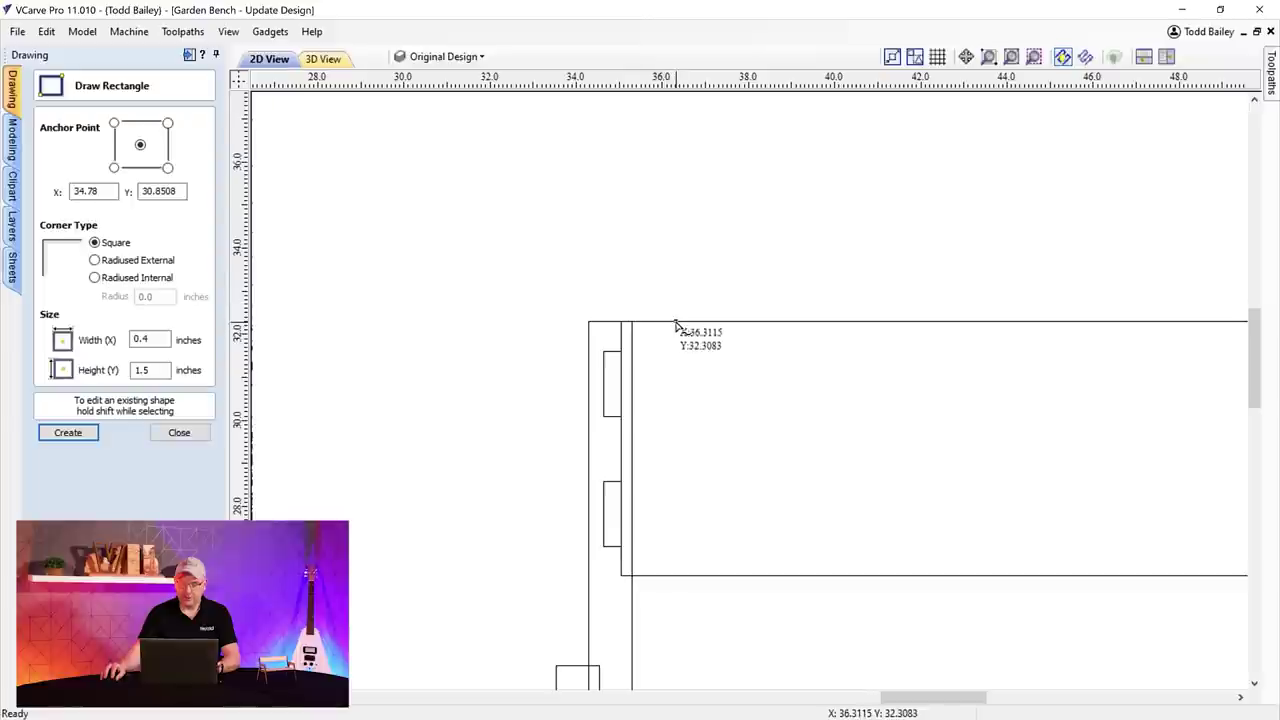
{"action": "left_click_drag", "start_coordinate": [676, 324], "coordinate": [715, 577]}
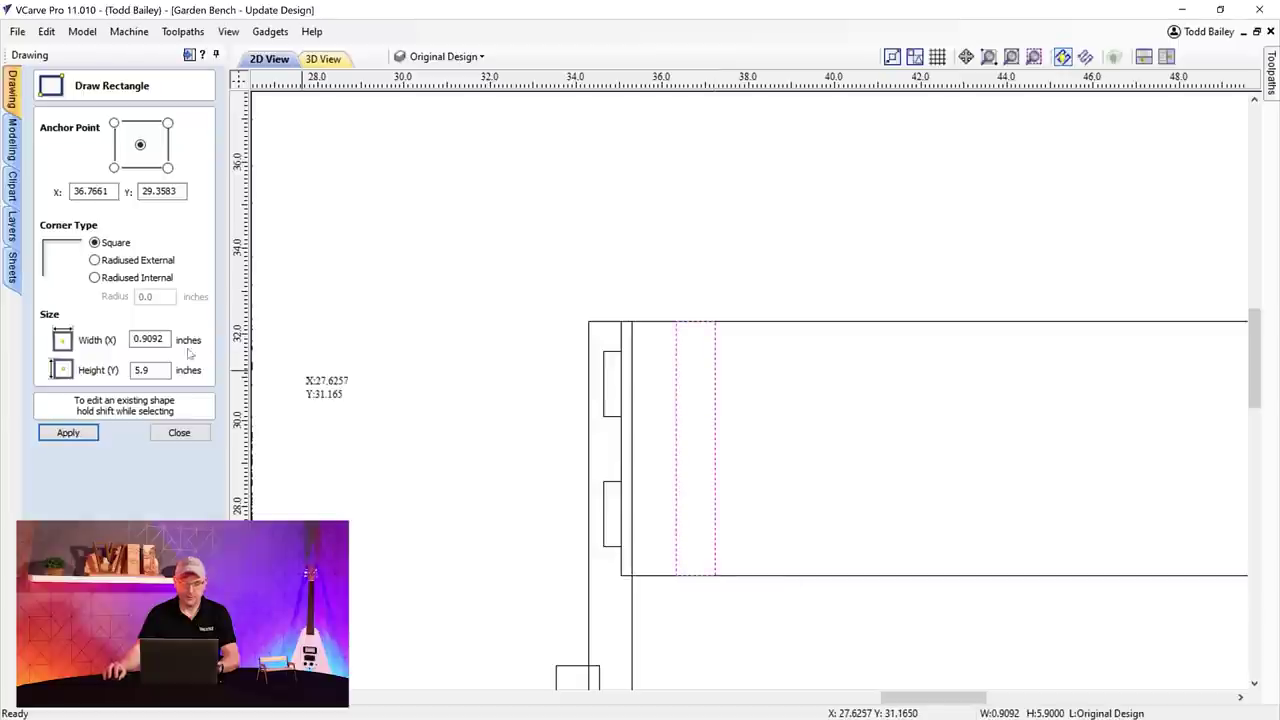
{"action": "double_click", "coordinate": [150, 340]}
{"action": "type", "text": "1"}
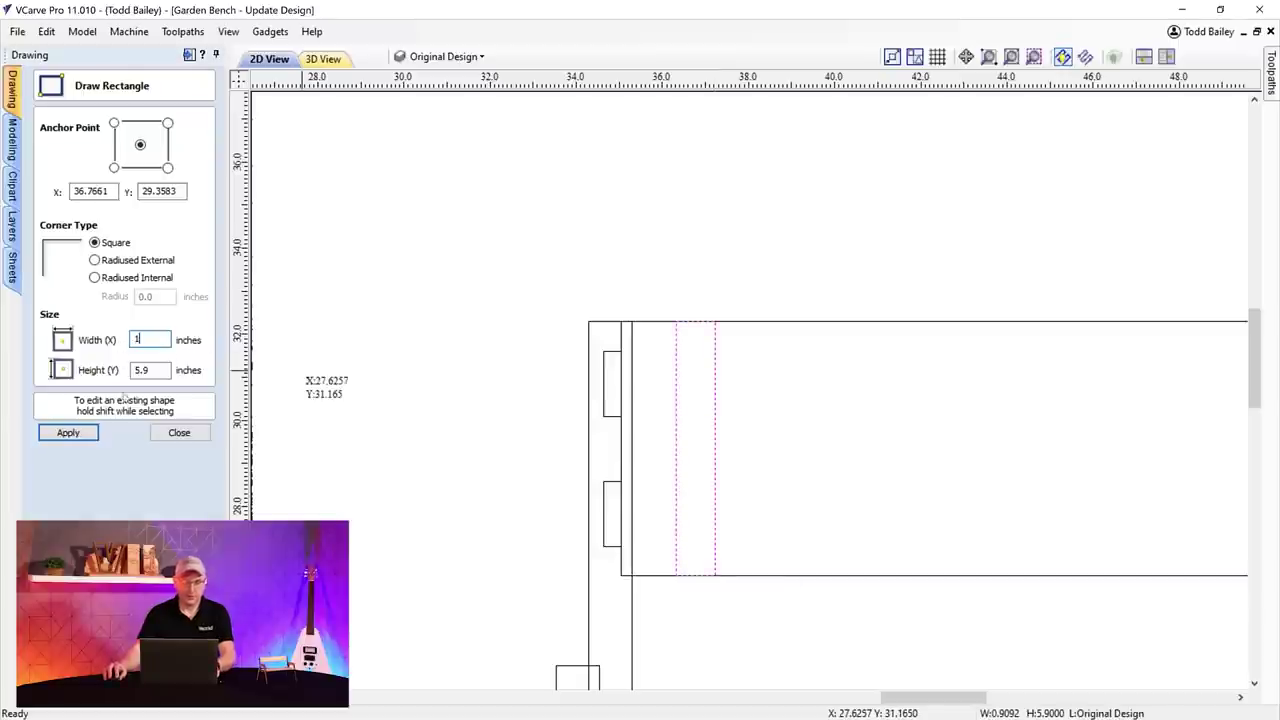
{"action": "left_click", "coordinate": [68, 432]}
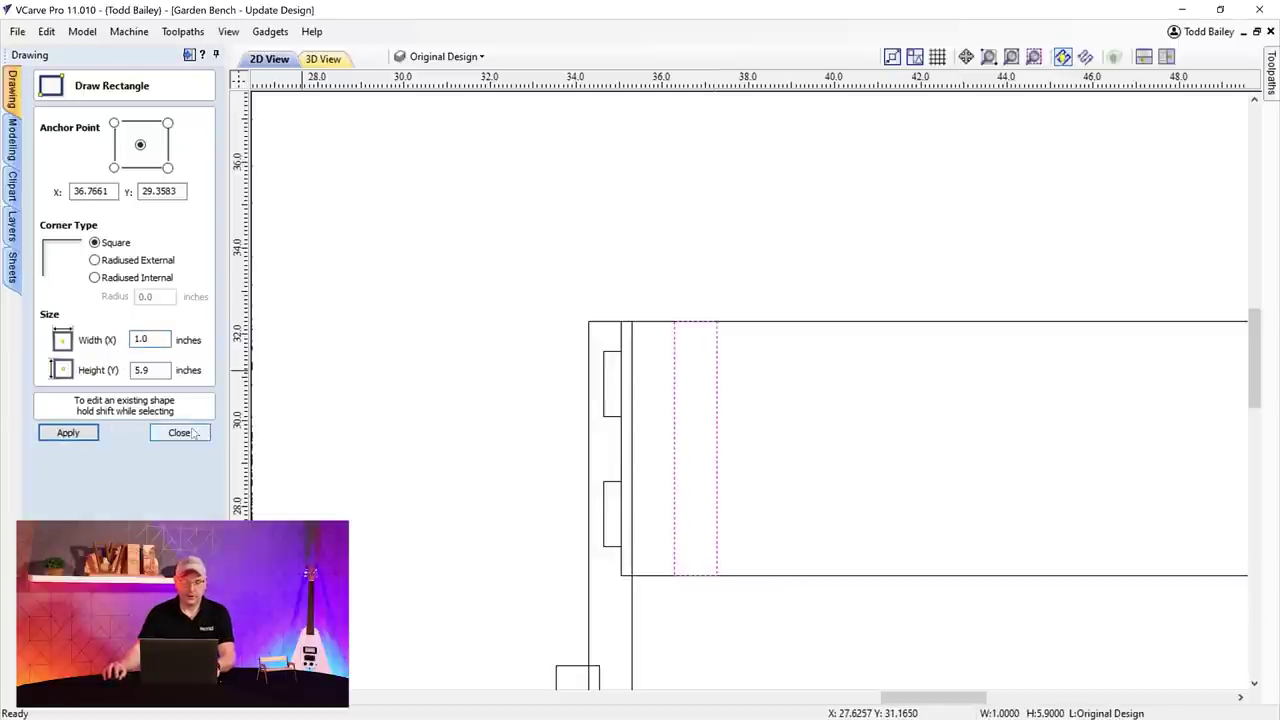
{"action": "key", "text": "Escape"}
- Copy the two left joint rectangles horizontally so their left edges lie on the left edge of the 1-inch-wide rectangle
{"action": "left_click", "coordinate": [612, 414]}
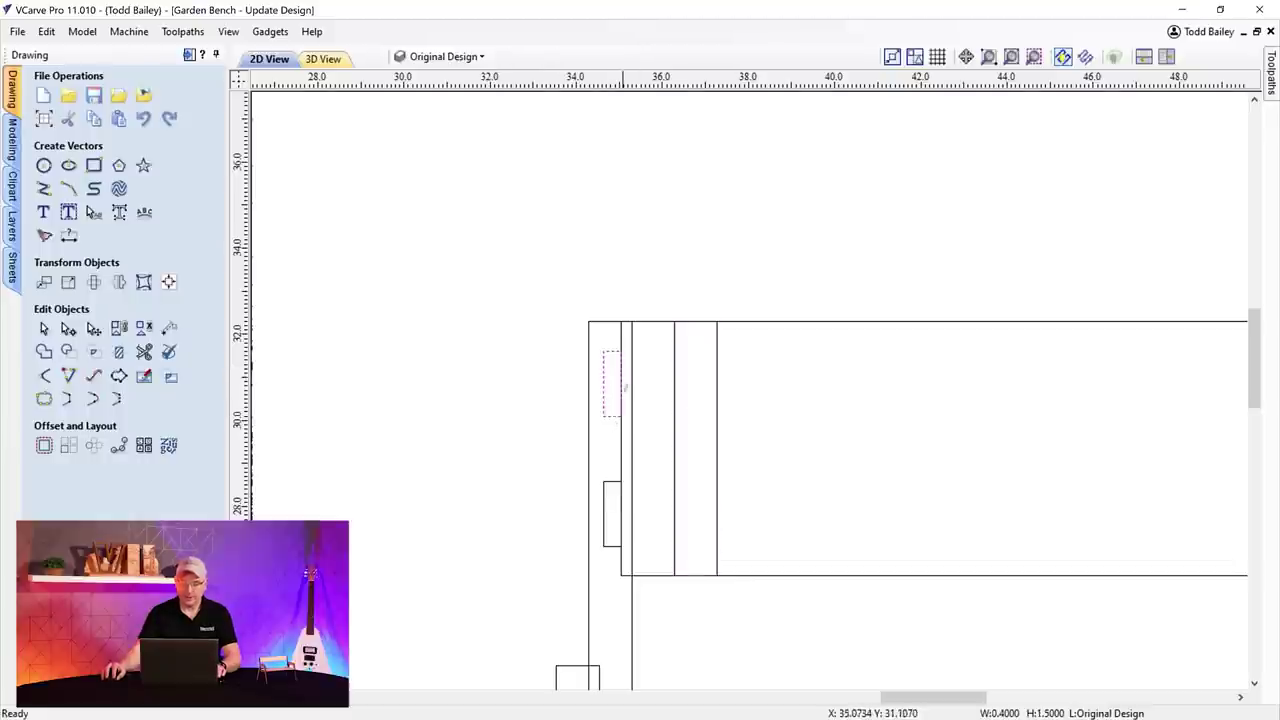
{"action": "left_click", "coordinate": [610, 488]}
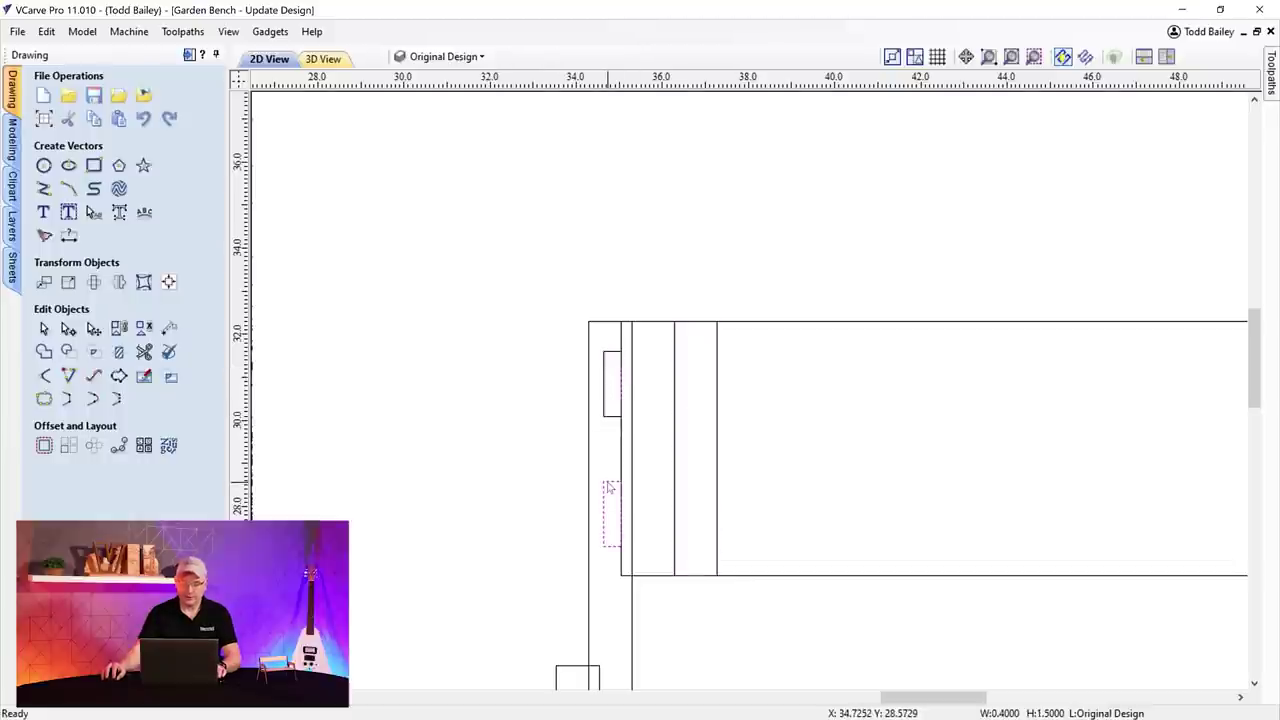
{"action": "left_click", "coordinate": [610, 420], "text": "shift"}
{"action": "left_click_drag", "start_coordinate": [608, 414], "coordinate": [674, 414]}
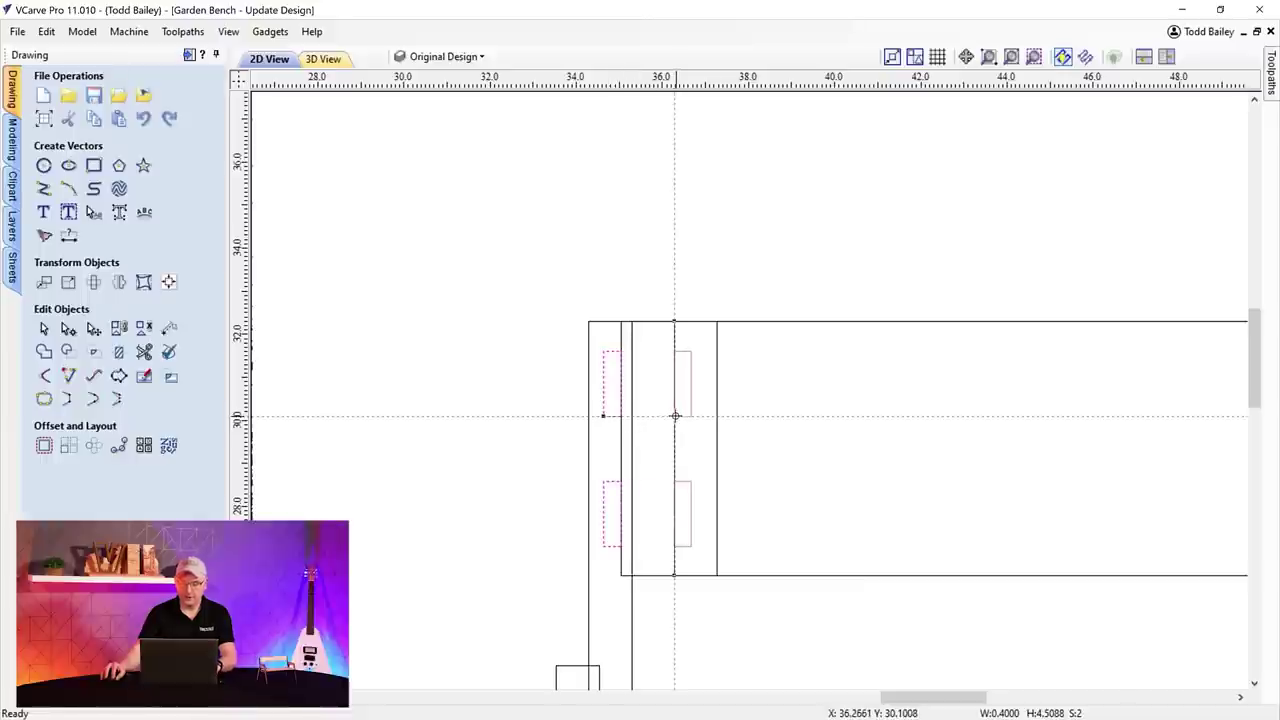
{"action": "left_click_drag", "start_coordinate": [675, 415], "coordinate": [675, 415]}
{"action": "left_click", "coordinate": [666, 277]}
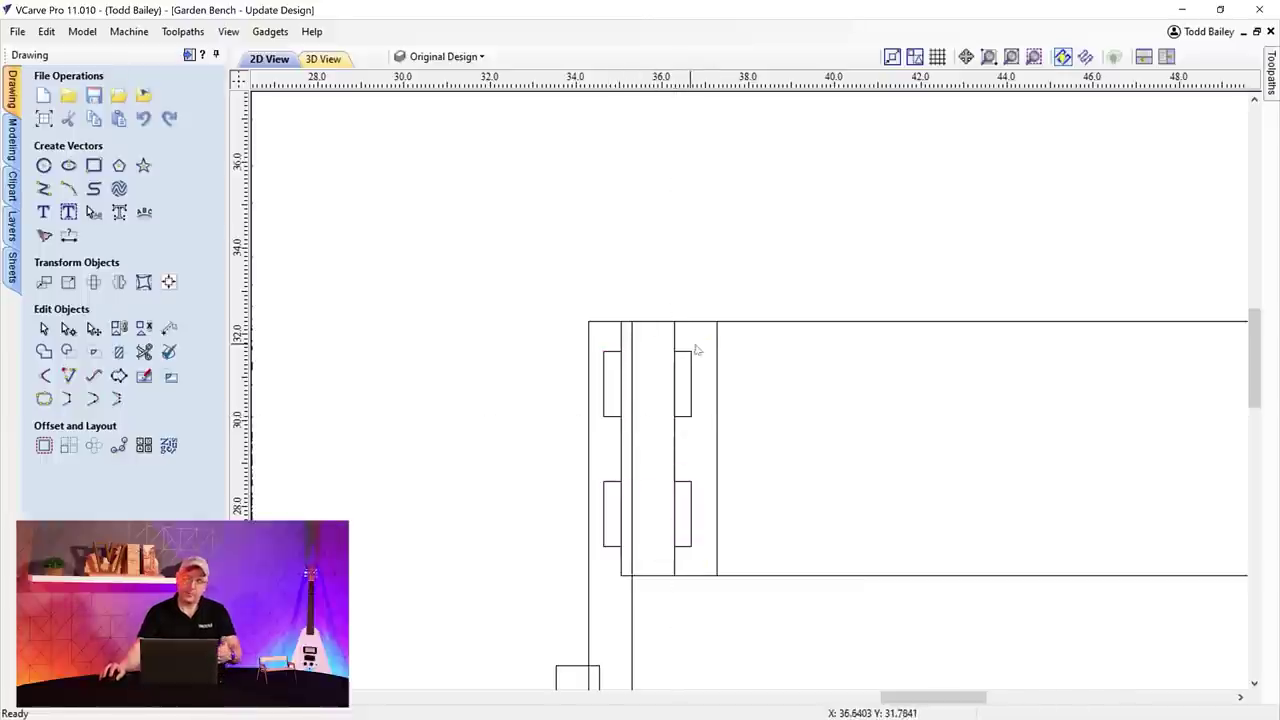
{"action": "scroll", "coordinate": [706, 392], "scroll_direction": "down", "scroll_amount": 1}
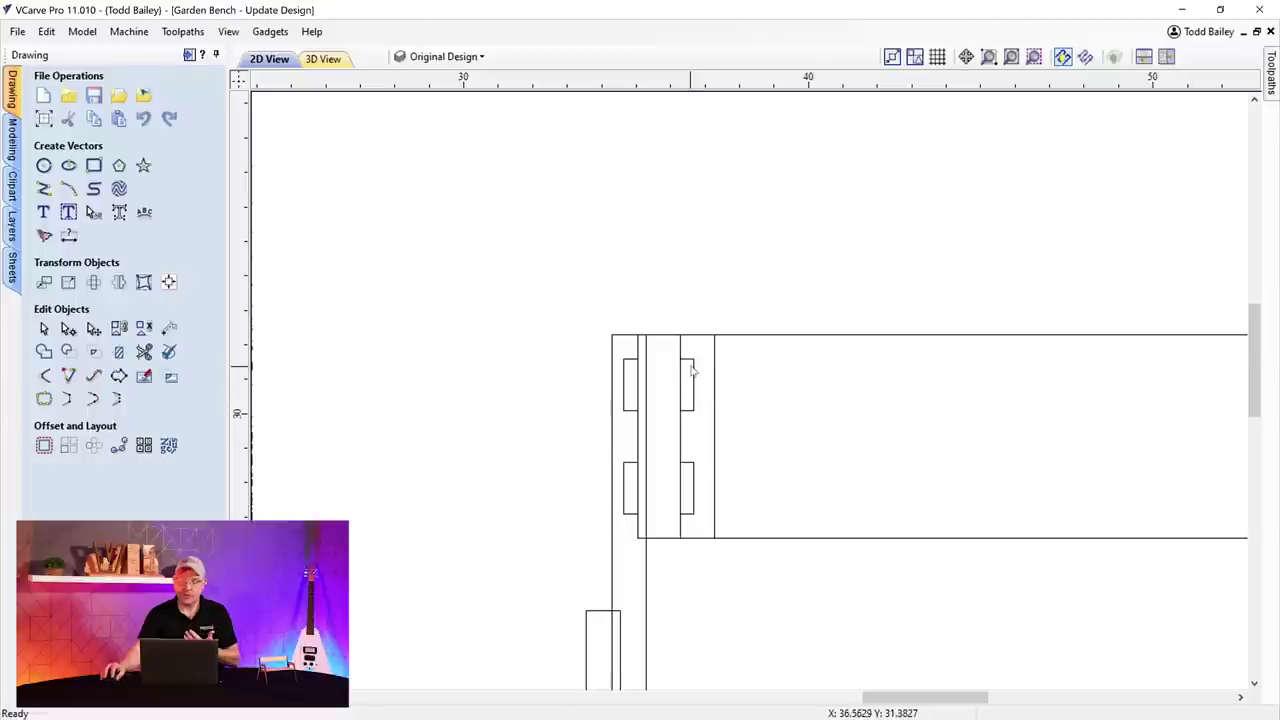
- Move the notched 1 × 5.9 inch backrest profile from the front view onto the top front corner of the side view's back upright
{"action": "scroll", "coordinate": [688, 365], "scroll_direction": "down", "scroll_amount": 1}
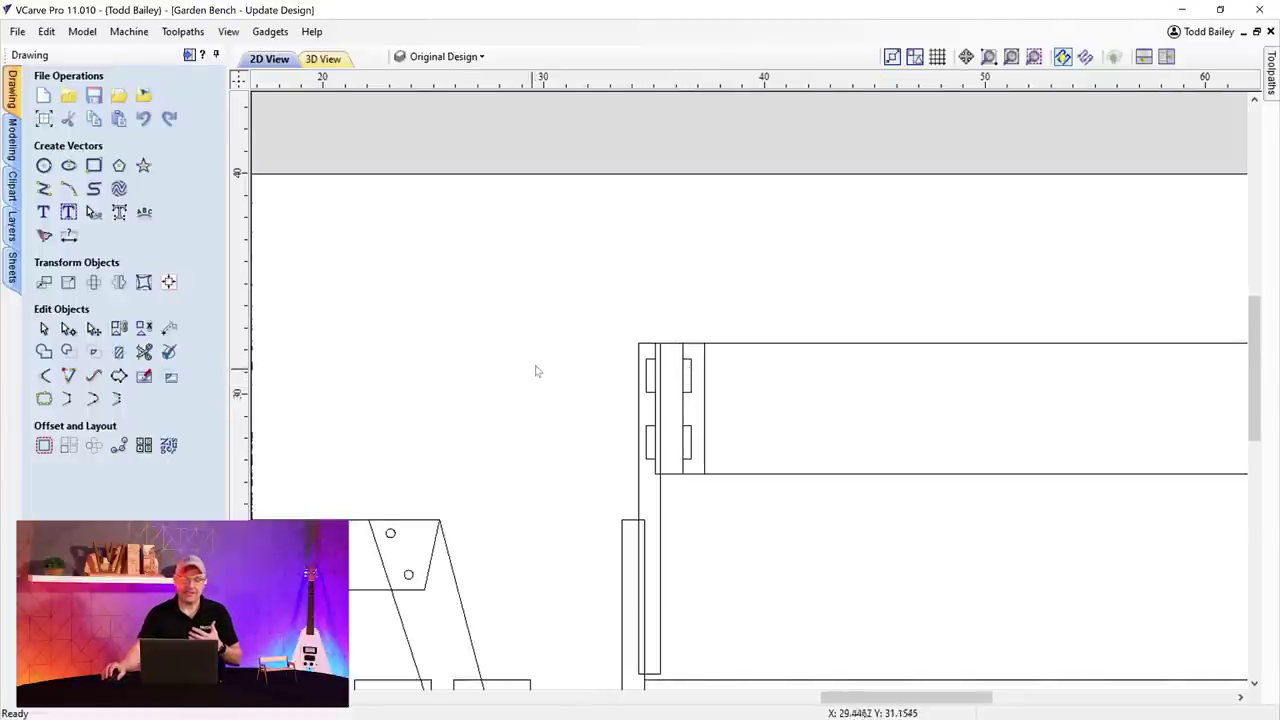
{"action": "scroll", "coordinate": [455, 377], "scroll_direction": "down", "scroll_amount": 1}
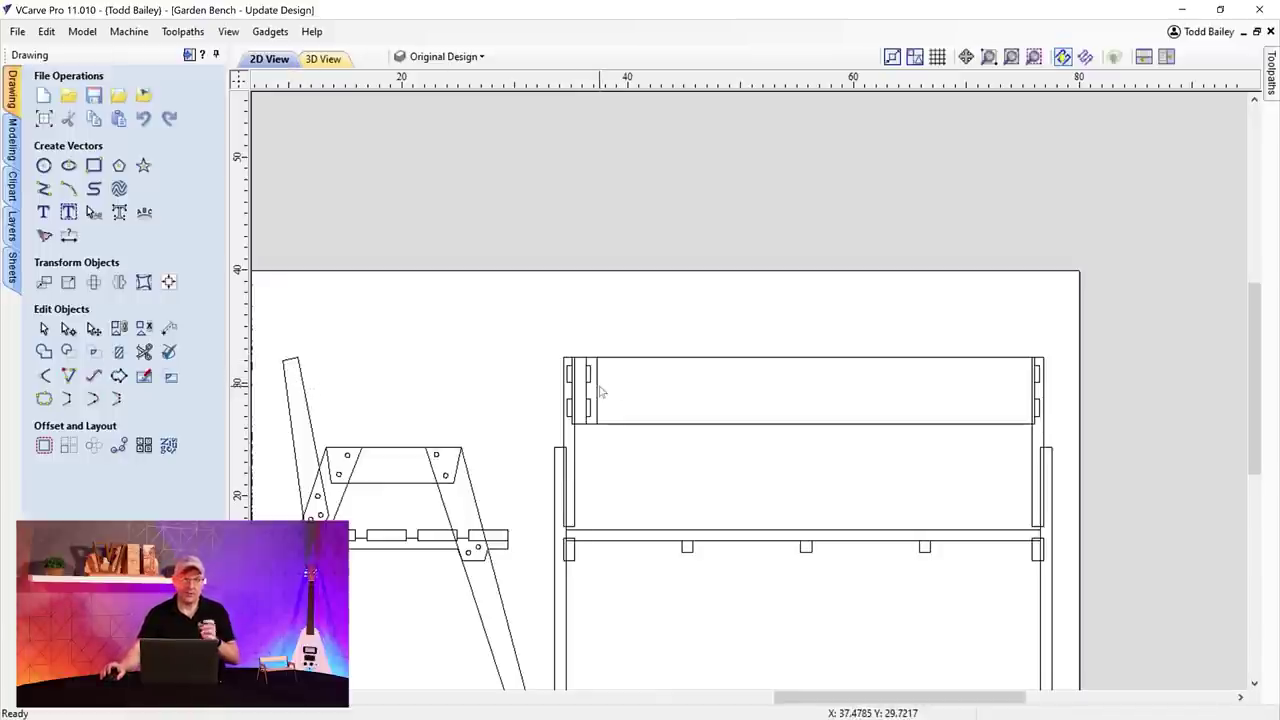
{"action": "scroll", "coordinate": [600, 393], "scroll_direction": "up", "scroll_amount": 1}
{"action": "scroll", "coordinate": [563, 330], "scroll_direction": "down", "scroll_amount": 1}
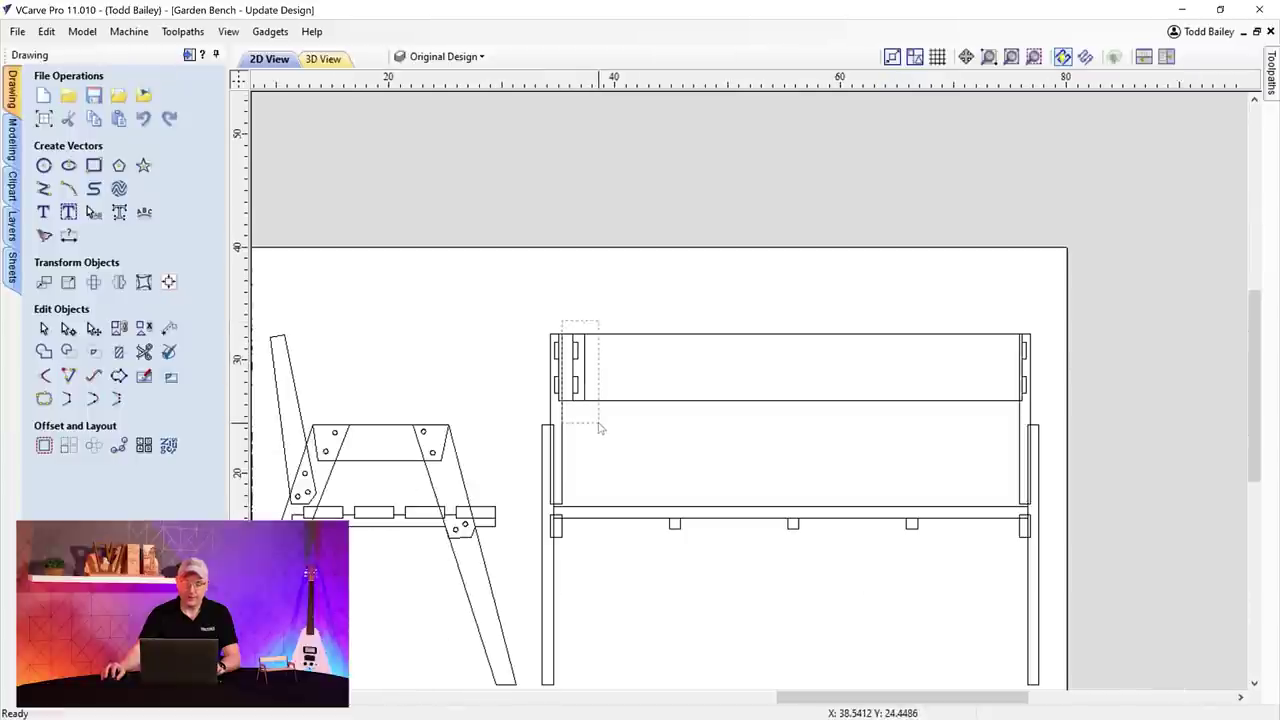
{"action": "left_click_drag", "start_coordinate": [600, 428], "coordinate": [598, 424]}
{"action": "scroll", "coordinate": [588, 347], "scroll_direction": "up", "scroll_amount": 2}
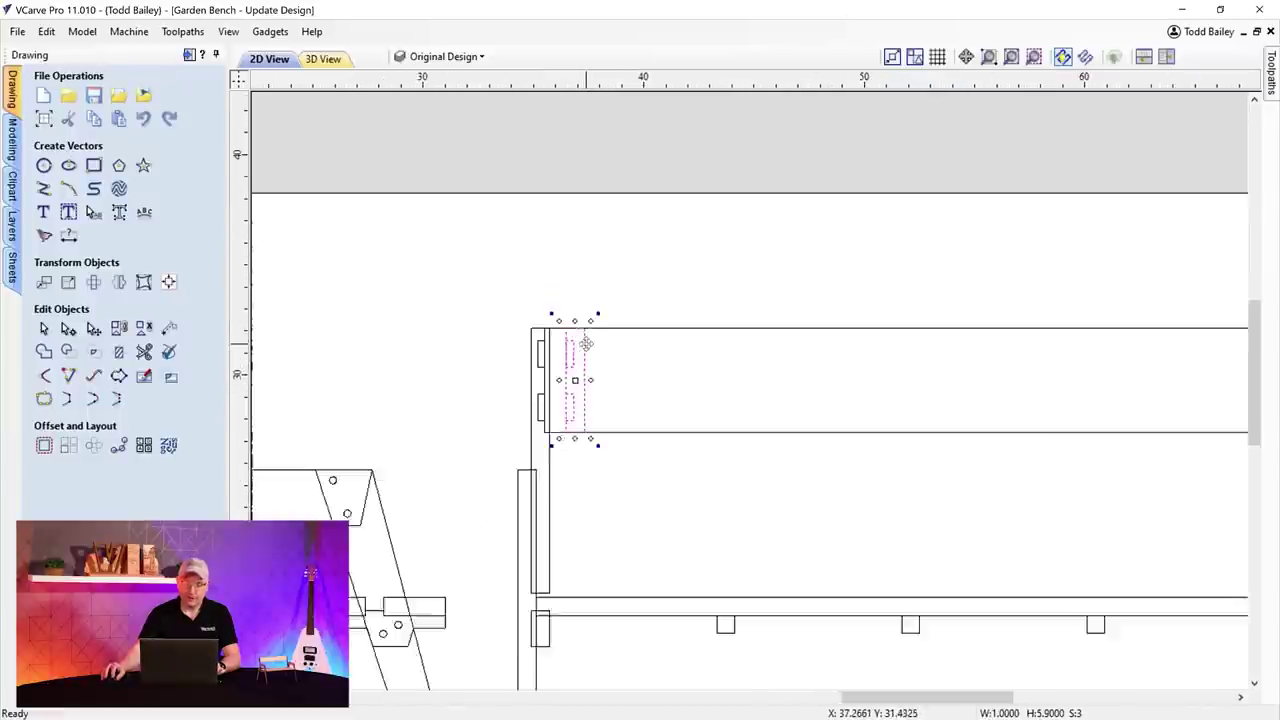
{"action": "left_click_drag", "start_coordinate": [845, 690], "coordinate": [785, 692]}
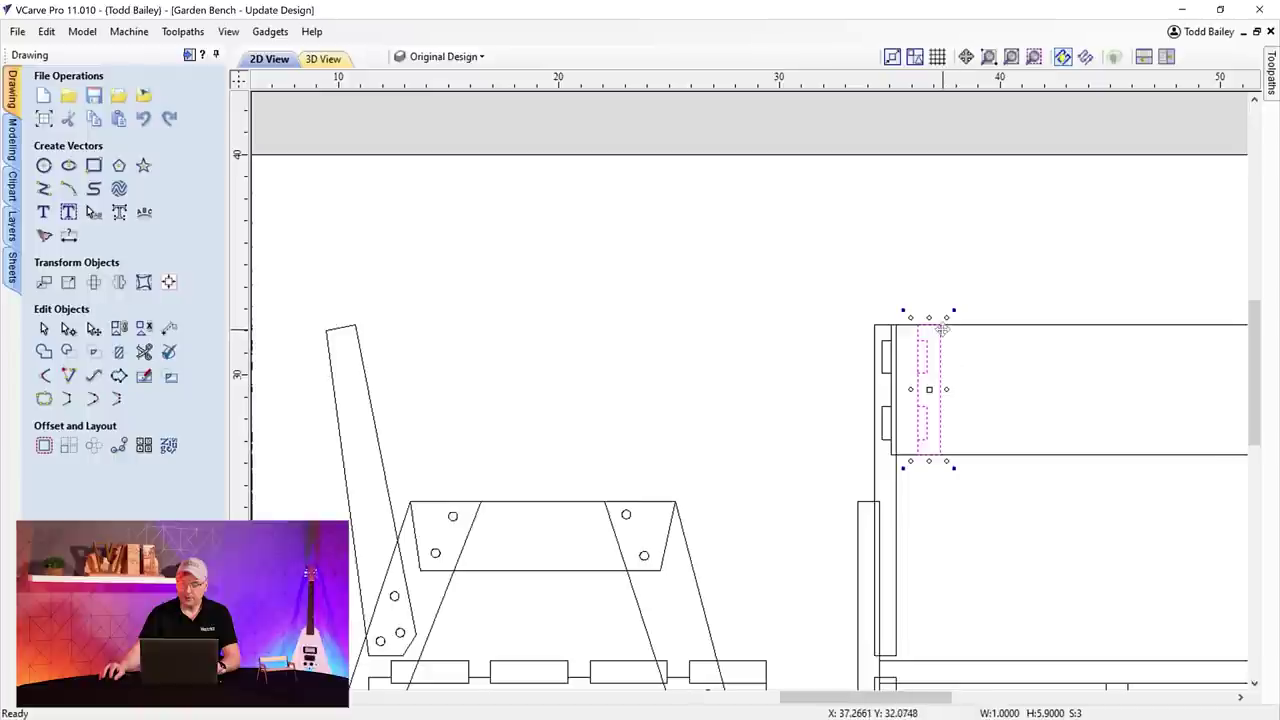
{"action": "left_click_drag", "start_coordinate": [940, 323], "coordinate": [351, 325]}
{"action": "scroll", "coordinate": [356, 323], "scroll_direction": "up", "scroll_amount": 3}
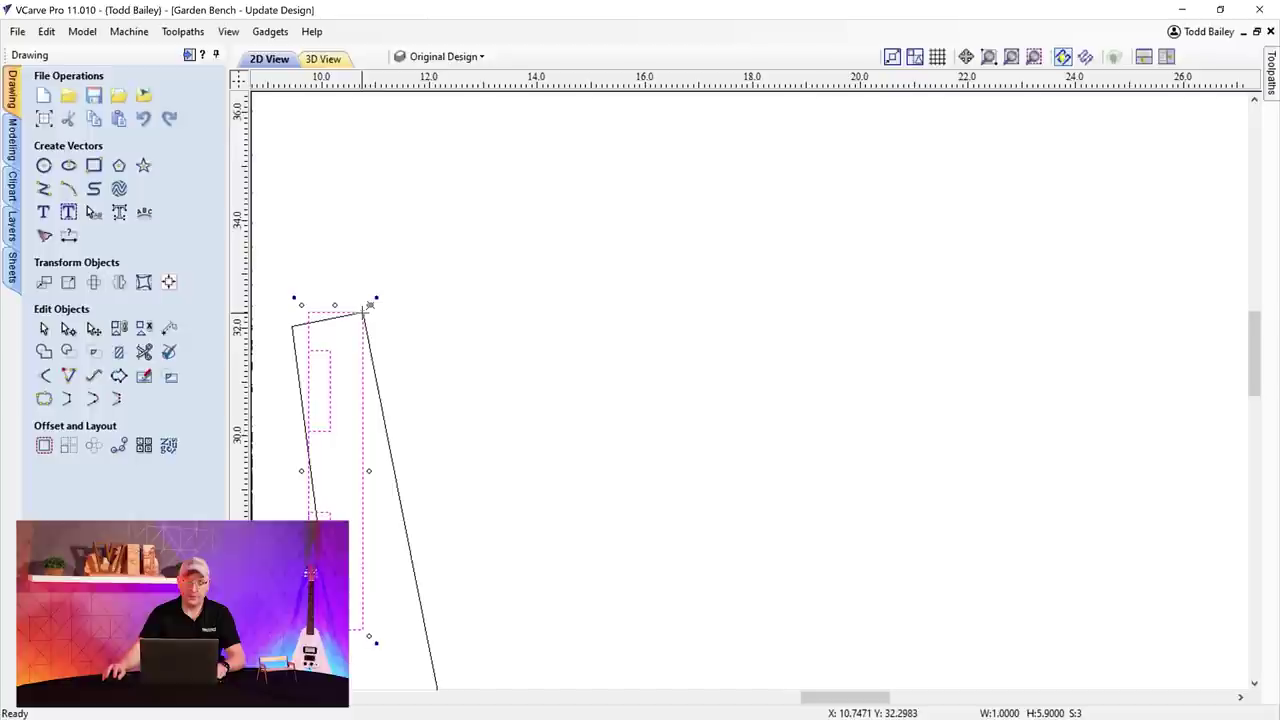
- Rotate the notched backrest profile about the upright's top corner to align it with the upright's sloping front edge
{"action": "left_click_drag", "start_coordinate": [376, 644], "coordinate": [443, 646]}
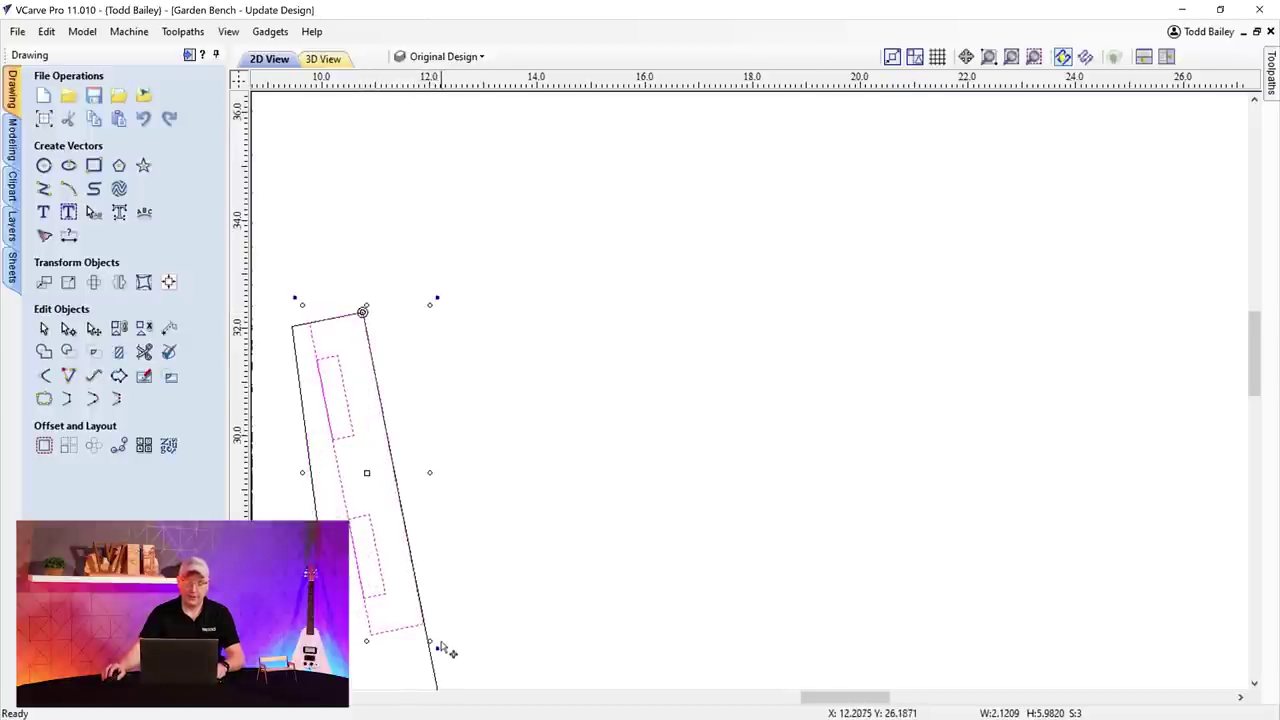
{"action": "scroll", "coordinate": [520, 618], "scroll_direction": "down", "scroll_amount": 3}
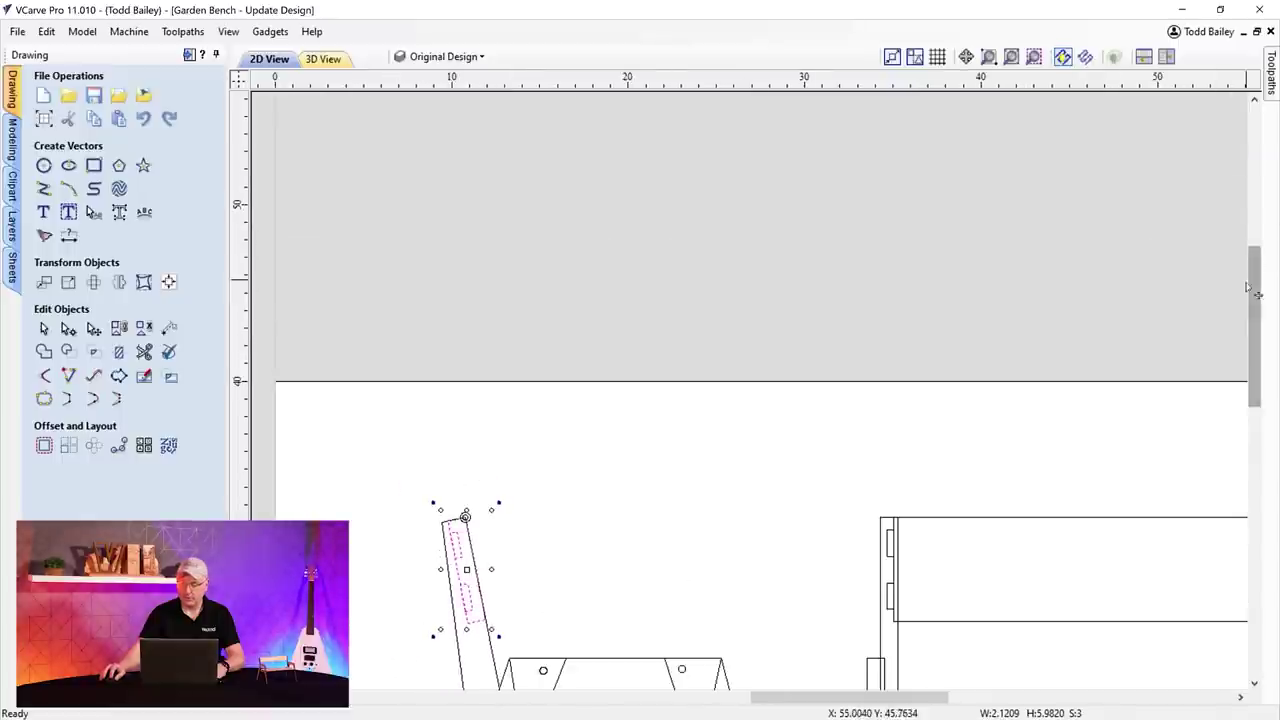
{"action": "left_click_drag", "start_coordinate": [1254, 330], "coordinate": [1254, 392]}
{"action": "left_click_drag", "start_coordinate": [850, 697], "coordinate": [905, 697]}
{"action": "scroll", "coordinate": [893, 671], "scroll_direction": "down", "scroll_amount": 1}
{"action": "left_click_drag", "start_coordinate": [1254, 438], "coordinate": [1254, 486]}
{"action": "left_click_drag", "start_coordinate": [861, 697], "coordinate": [870, 697]}
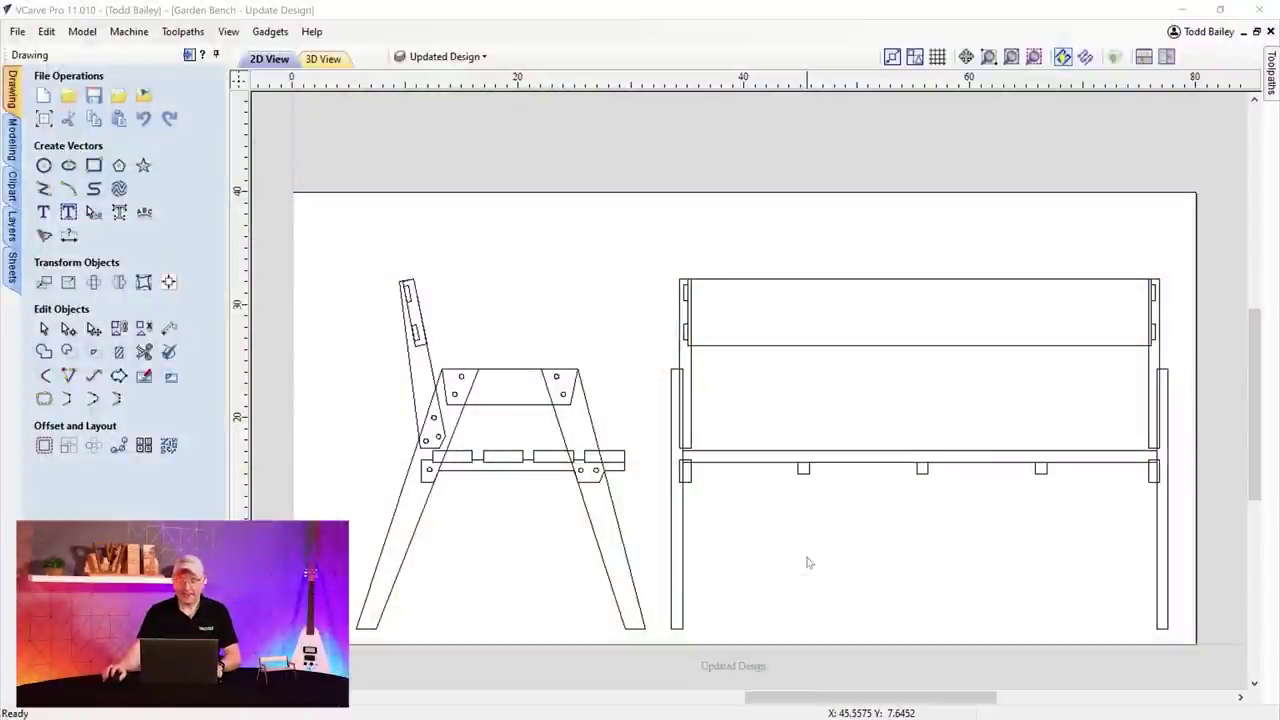
- Copy the complete side view of the bench into the empty area below the Updated Design sheet
{"action": "scroll", "coordinate": [809, 563], "scroll_direction": "down", "scroll_amount": 1}
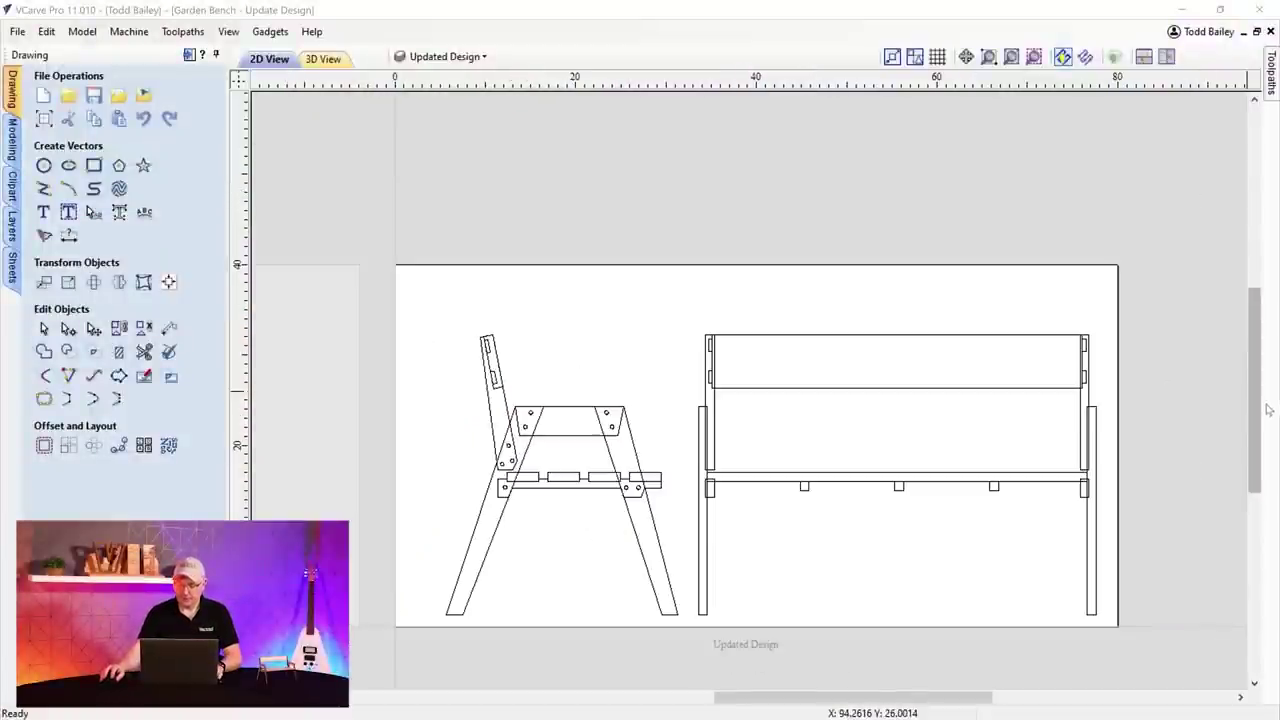
{"action": "left_click_drag", "start_coordinate": [1254, 419], "coordinate": [1256, 457]}
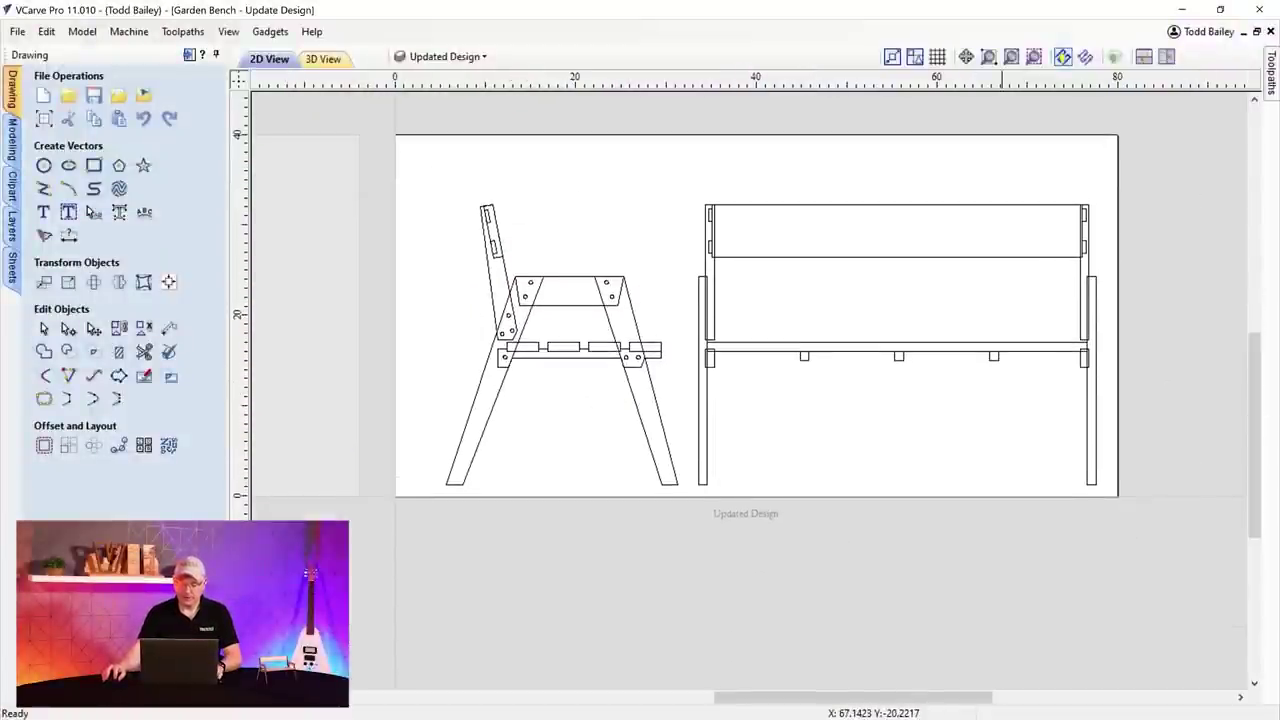
{"action": "scroll", "coordinate": [872, 649], "scroll_direction": "down", "scroll_amount": 1}
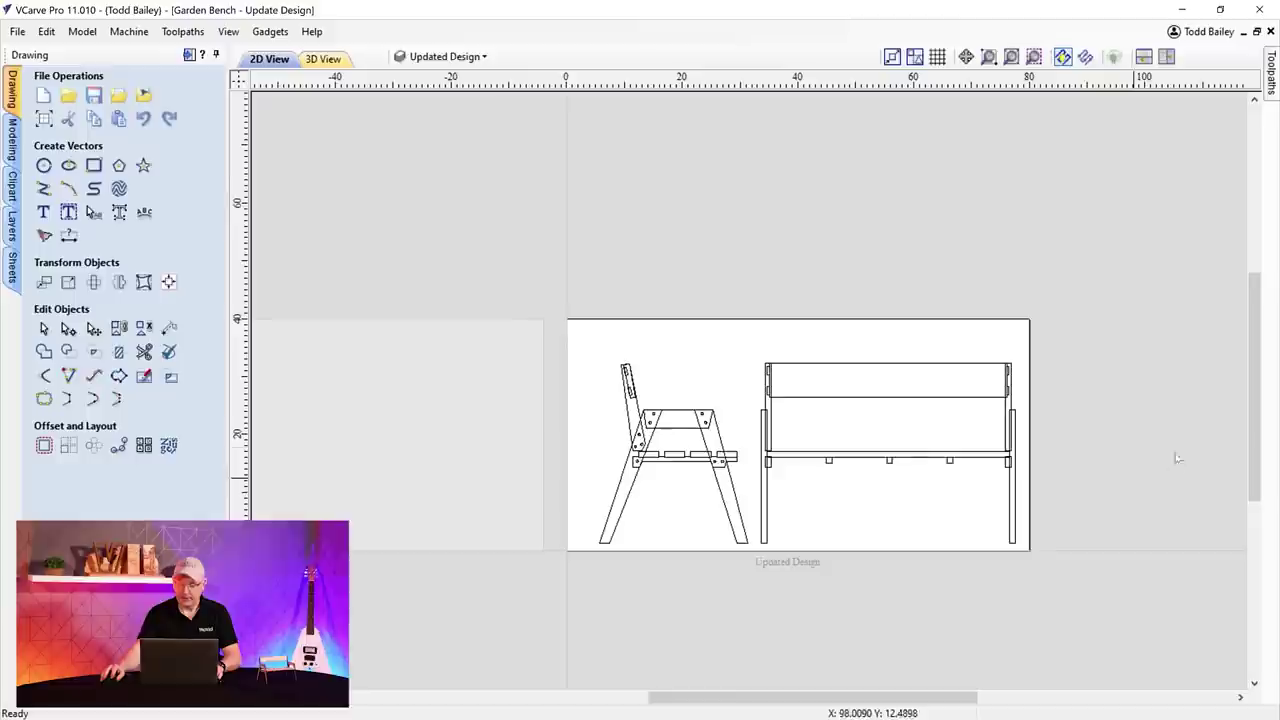
{"action": "left_click_drag", "start_coordinate": [1254, 430], "coordinate": [1256, 478]}
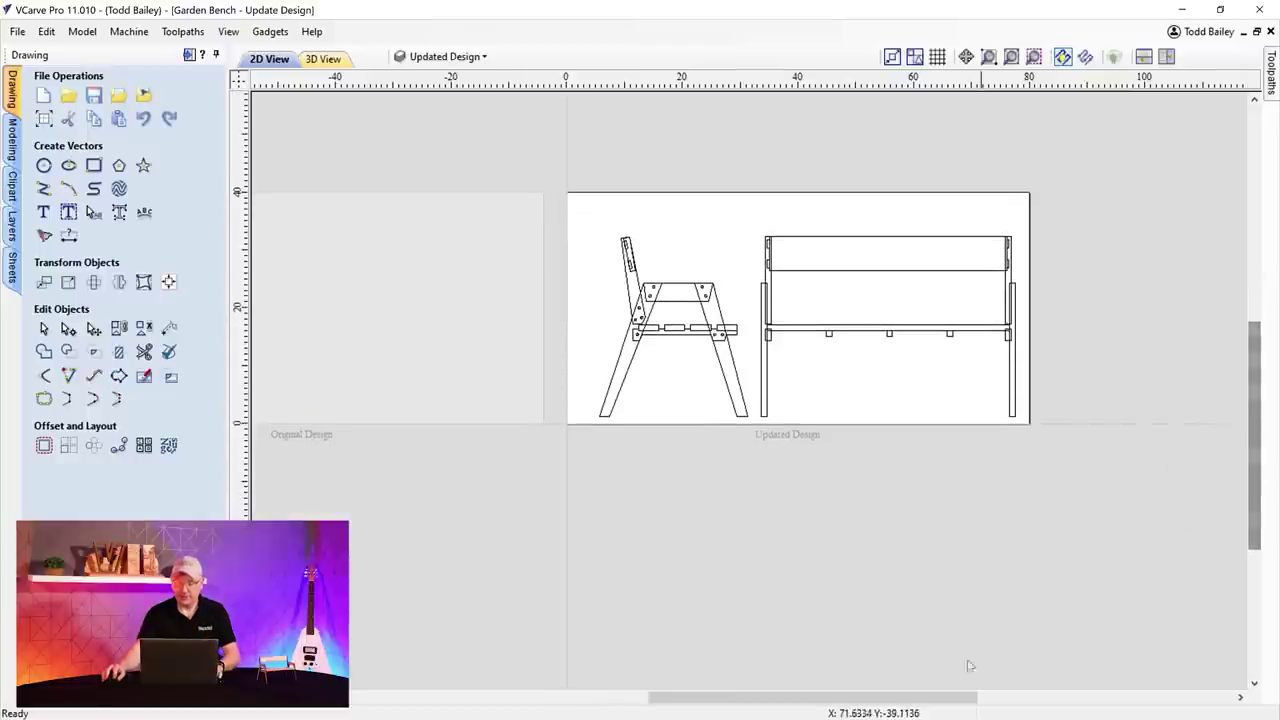
{"action": "left_click_drag", "start_coordinate": [898, 703], "coordinate": [945, 703]}
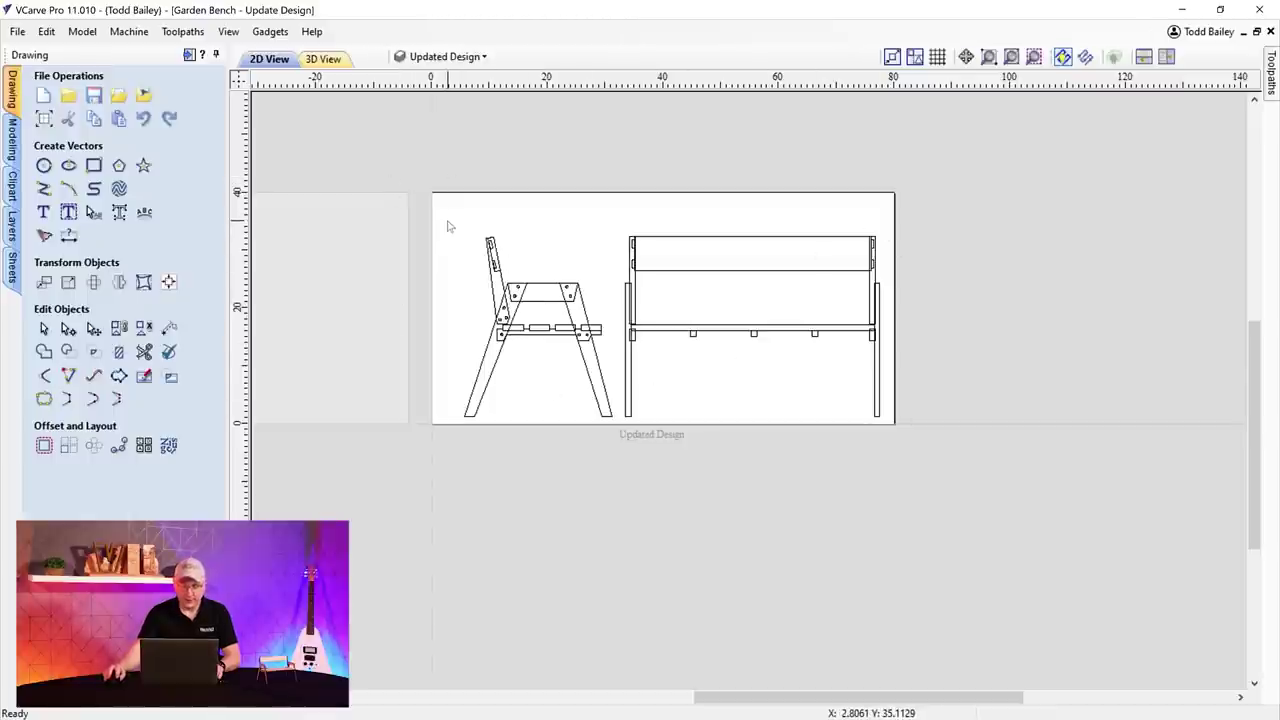
{"action": "left_click_drag", "start_coordinate": [589, 385], "coordinate": [621, 427]}
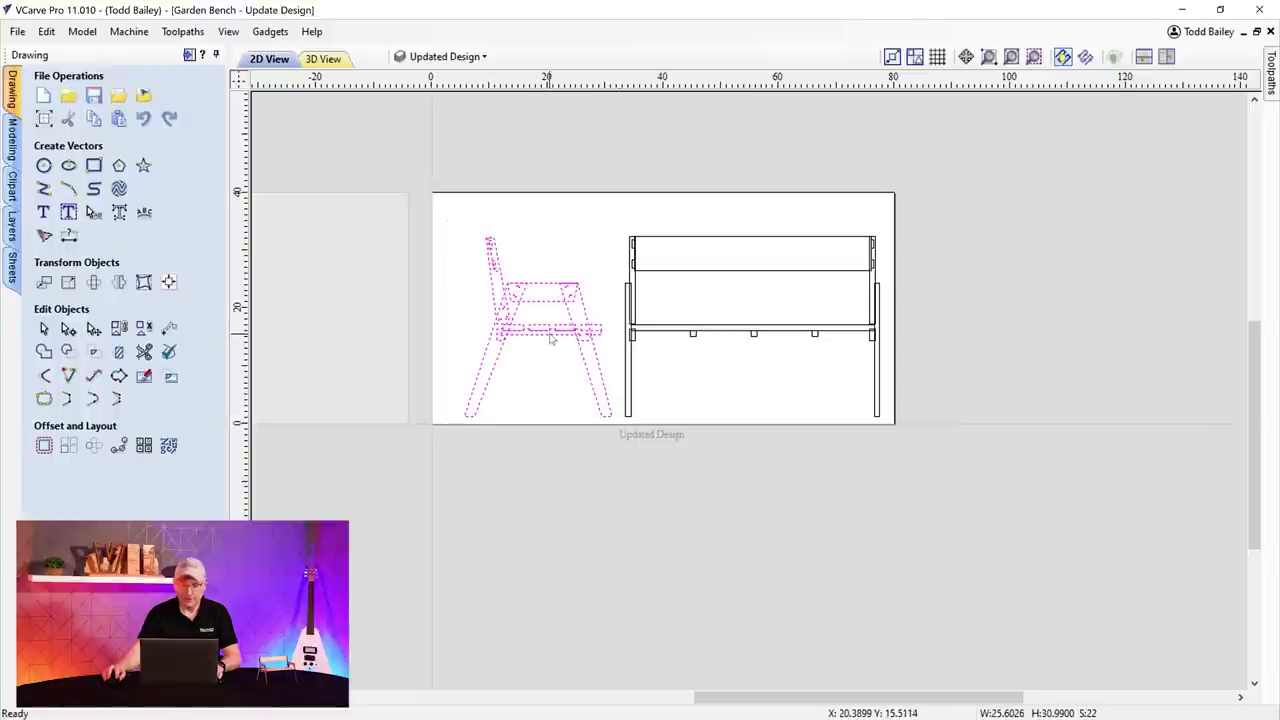
{"action": "left_click_drag", "start_coordinate": [541, 322], "coordinate": [776, 554]}
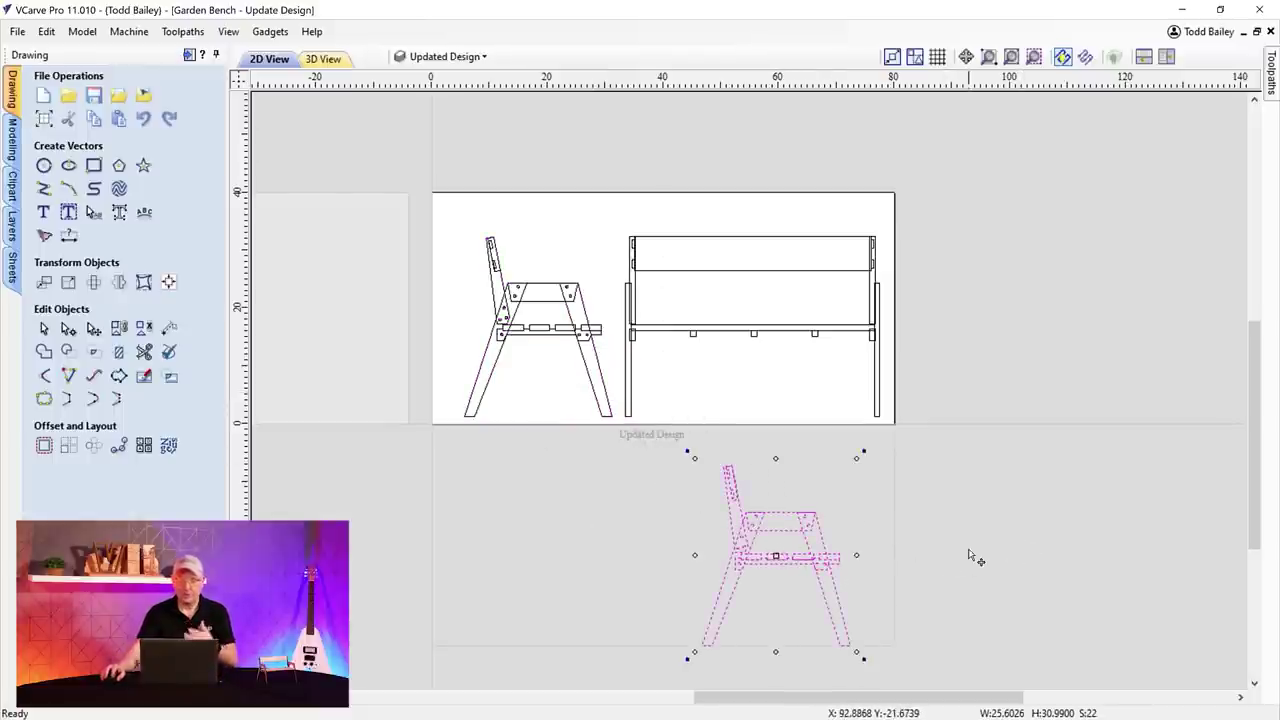
{"action": "scroll", "coordinate": [972, 558], "scroll_direction": "up", "scroll_amount": 2}
{"action": "left_click_drag", "start_coordinate": [1256, 420], "coordinate": [1256, 535]}
{"action": "scroll", "coordinate": [712, 510], "scroll_direction": "up", "scroll_amount": 1}
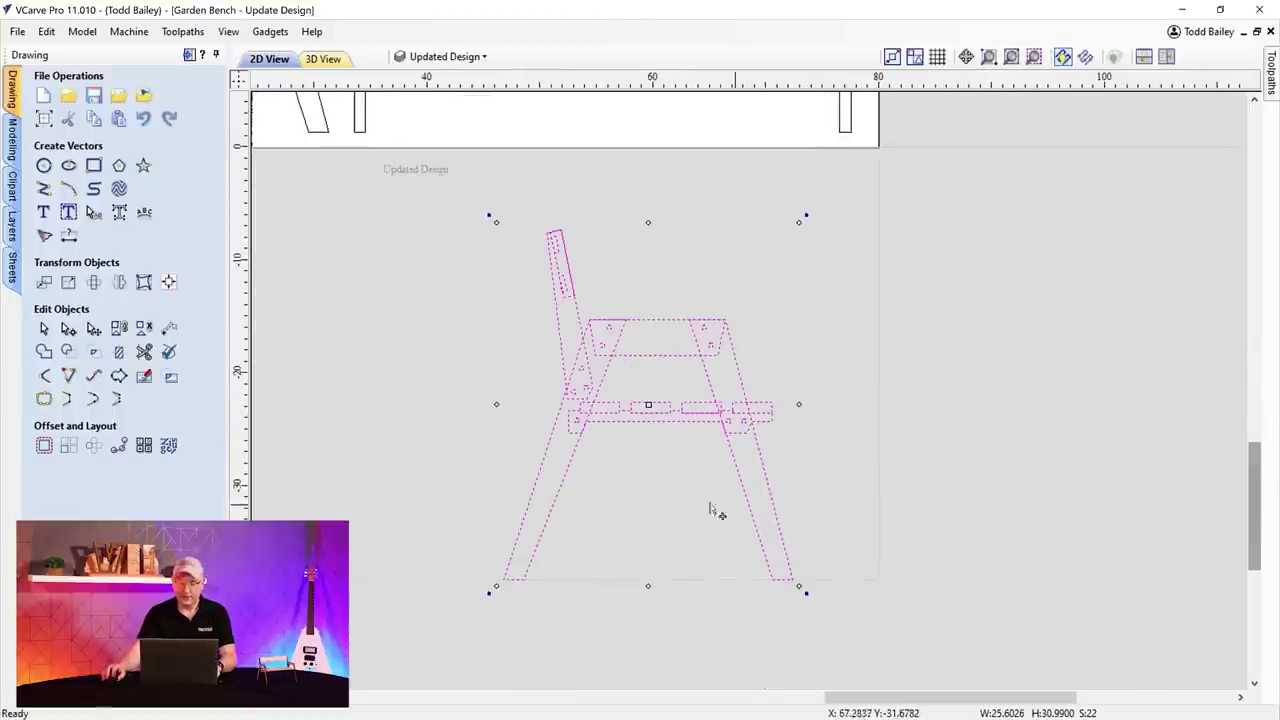
{"action": "left_click", "coordinate": [686, 503]}
- Add T-Bone fillets with a 0.125 inch radius to the lower corners of the two rearmost slat notches in the copied seat support
{"action": "scroll", "coordinate": [646, 434], "scroll_direction": "up", "scroll_amount": 1}
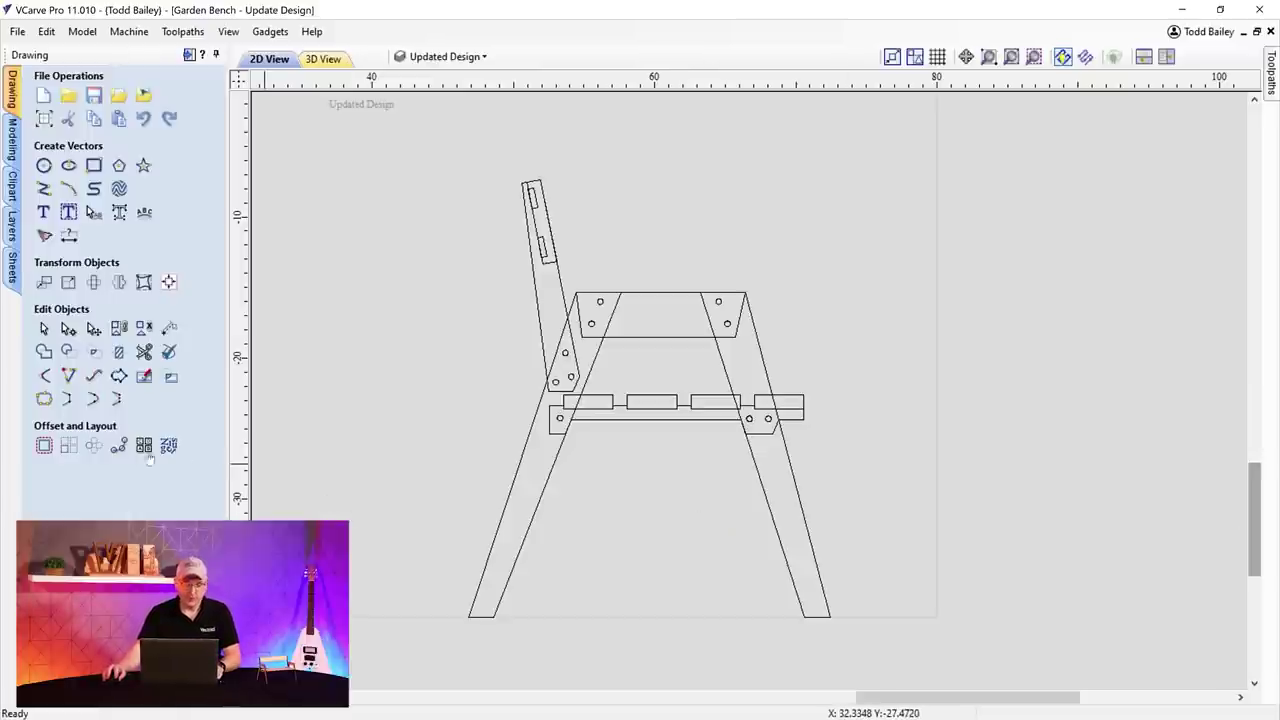
{"action": "left_click", "coordinate": [45, 380]}
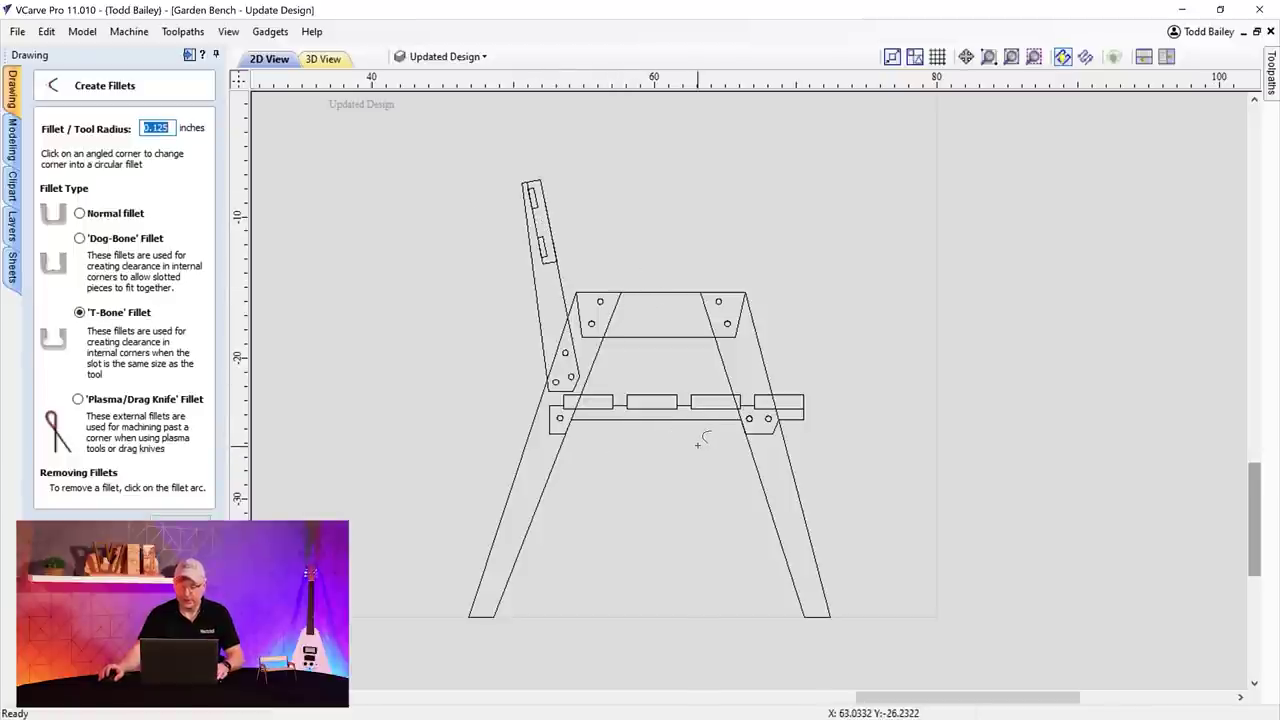
{"action": "scroll", "coordinate": [639, 446], "scroll_direction": "up", "scroll_amount": 3}
{"action": "scroll", "coordinate": [553, 426], "scroll_direction": "up", "scroll_amount": 2}
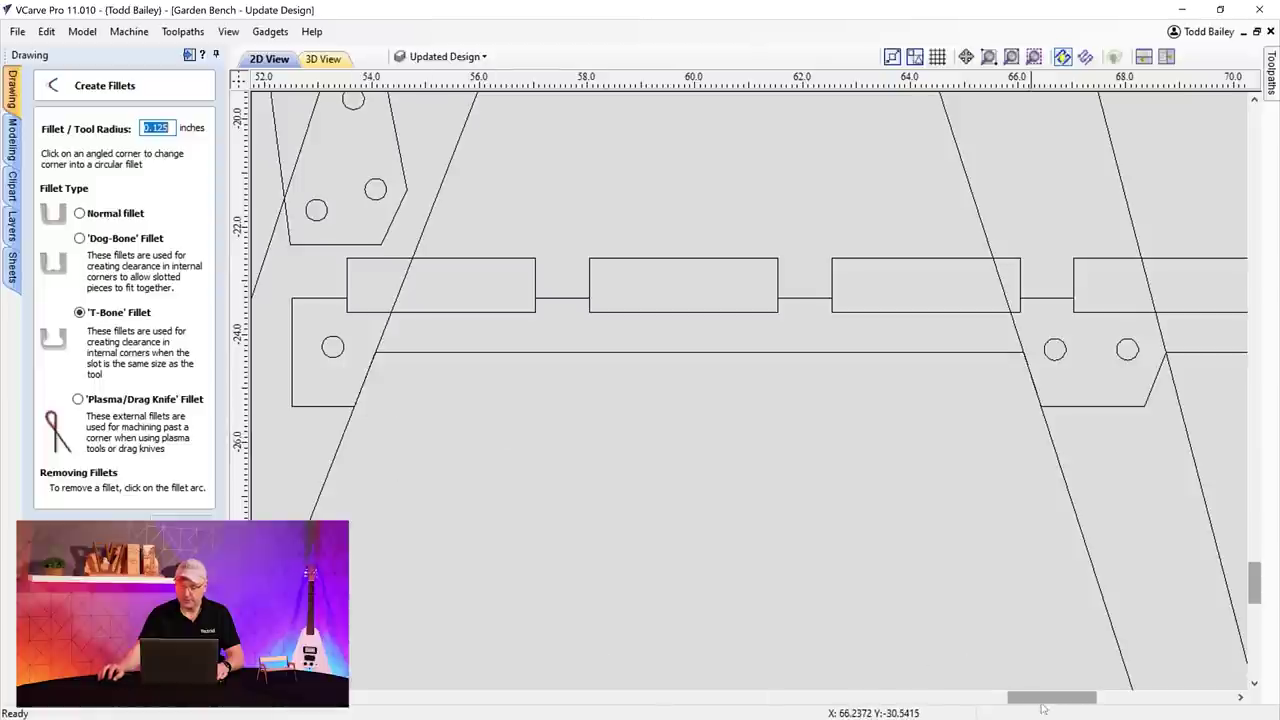
{"action": "left_click_drag", "start_coordinate": [1042, 703], "coordinate": [1047, 703]}
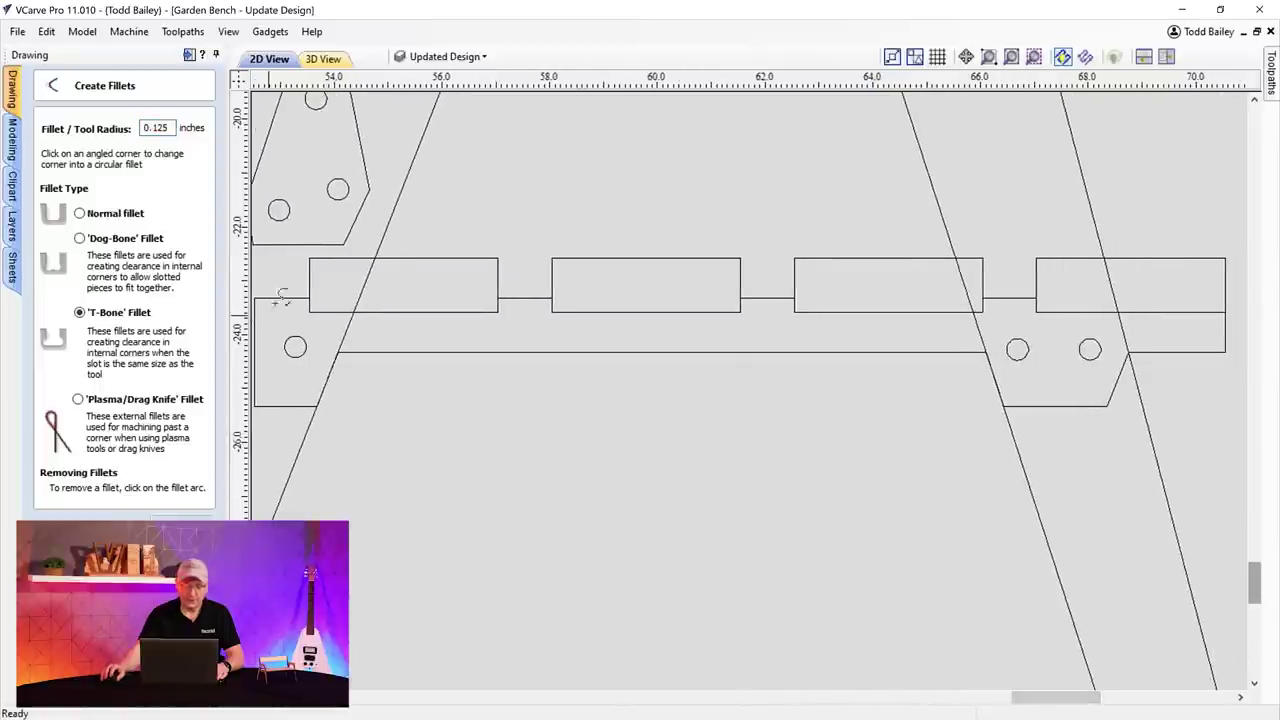
{"action": "left_click", "coordinate": [313, 309]}
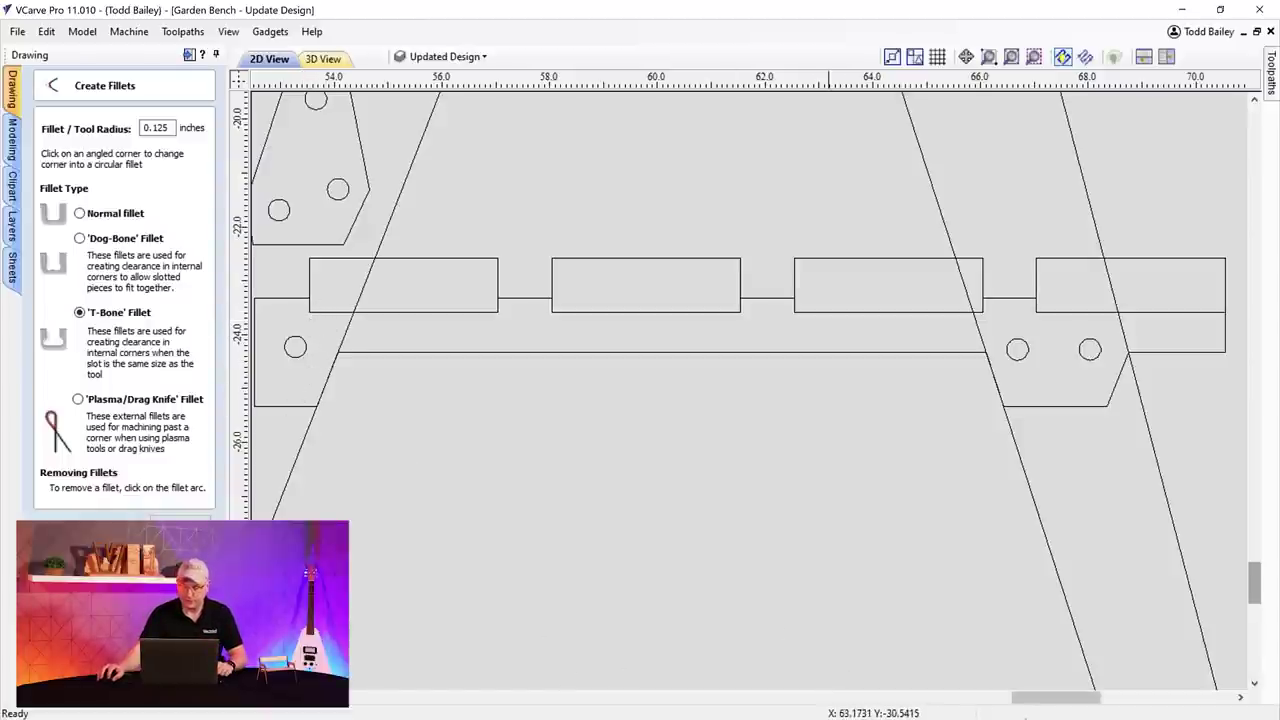
{"action": "left_click_drag", "start_coordinate": [1035, 708], "coordinate": [1023, 708]}
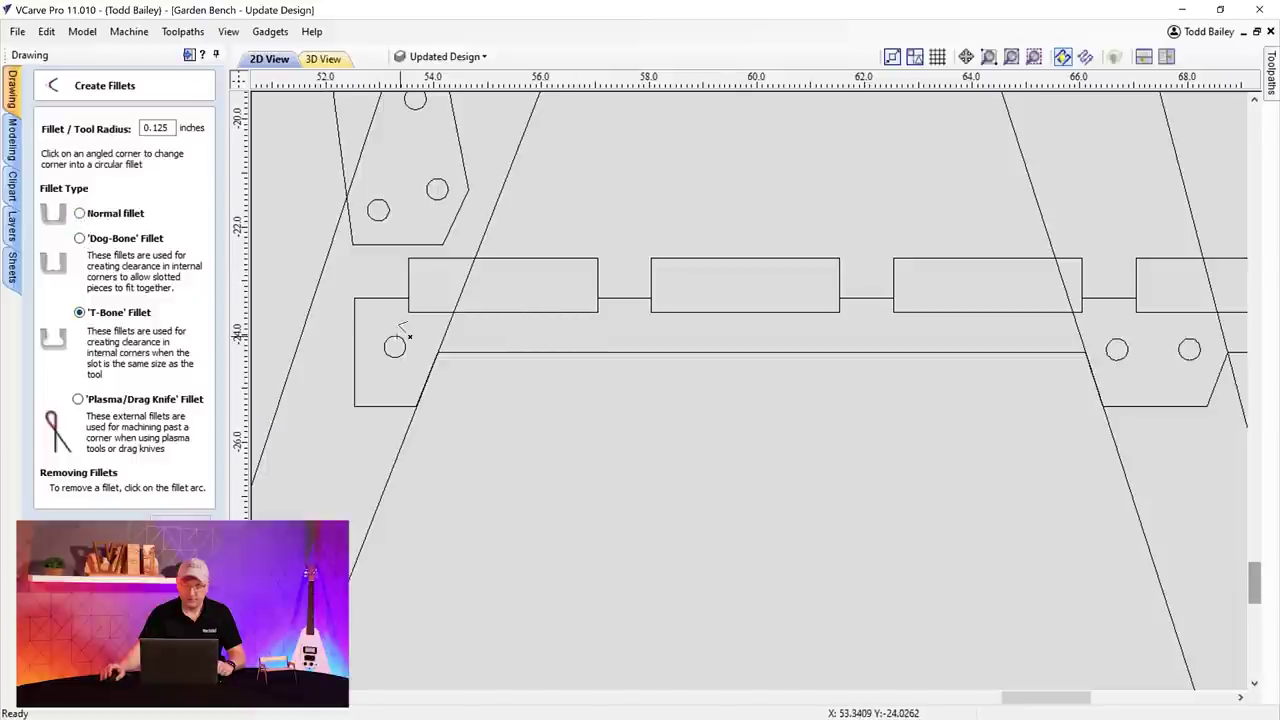
{"action": "scroll", "coordinate": [408, 330], "scroll_direction": "up", "scroll_amount": 2}
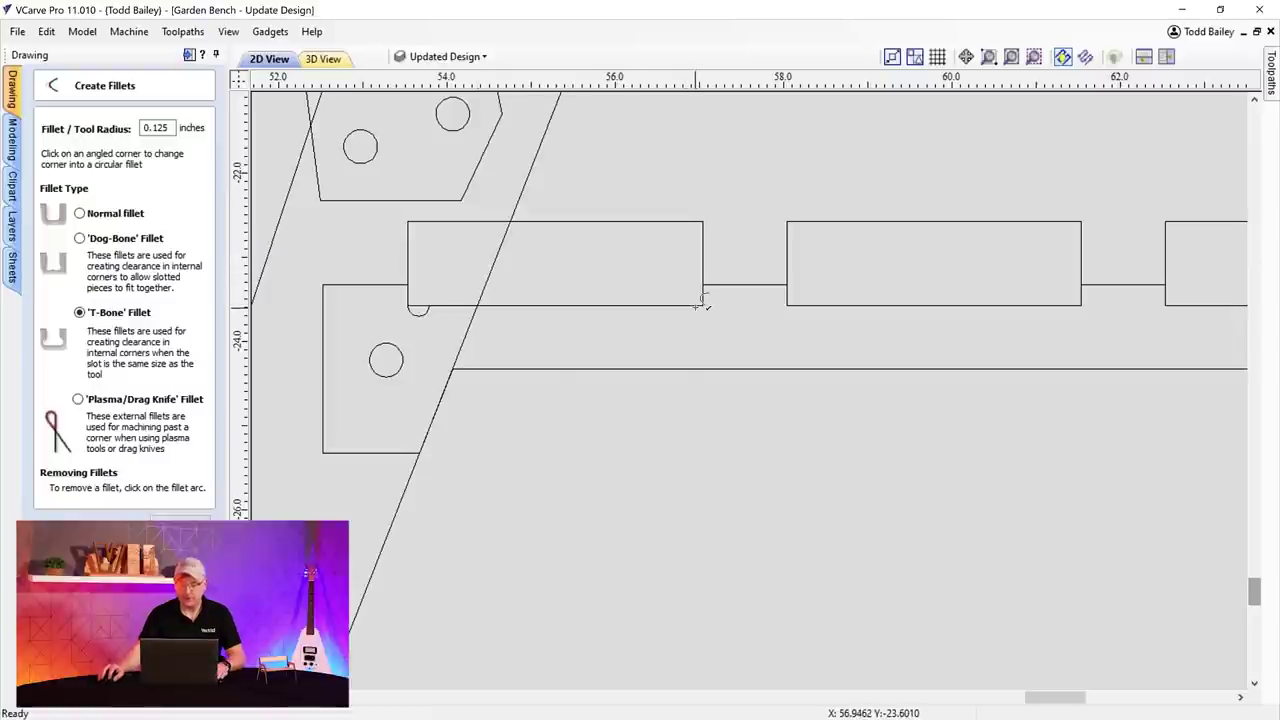
{"action": "left_click", "coordinate": [1074, 311]}
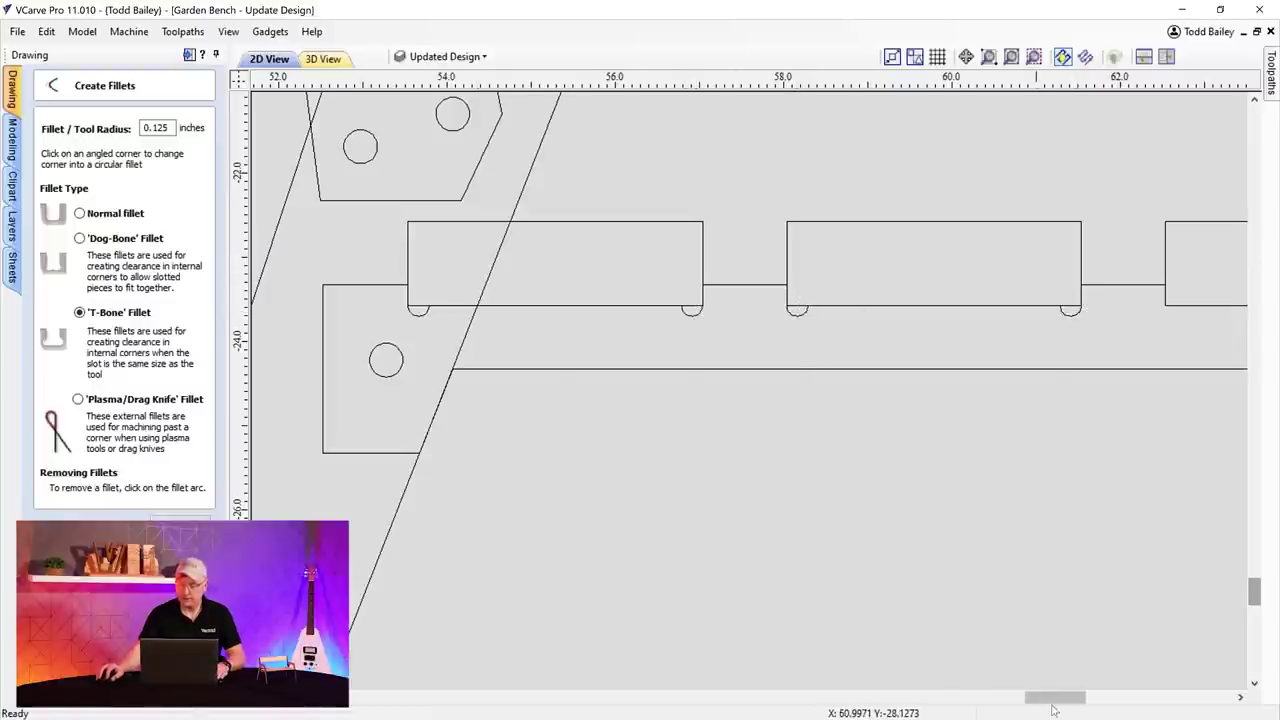
- Add 0.125 inch T-Bone fillets to both lower corners of the third slat notch and the inner lower corner of the front notch
{"action": "left_click_drag", "start_coordinate": [1055, 697], "coordinate": [1081, 697]}
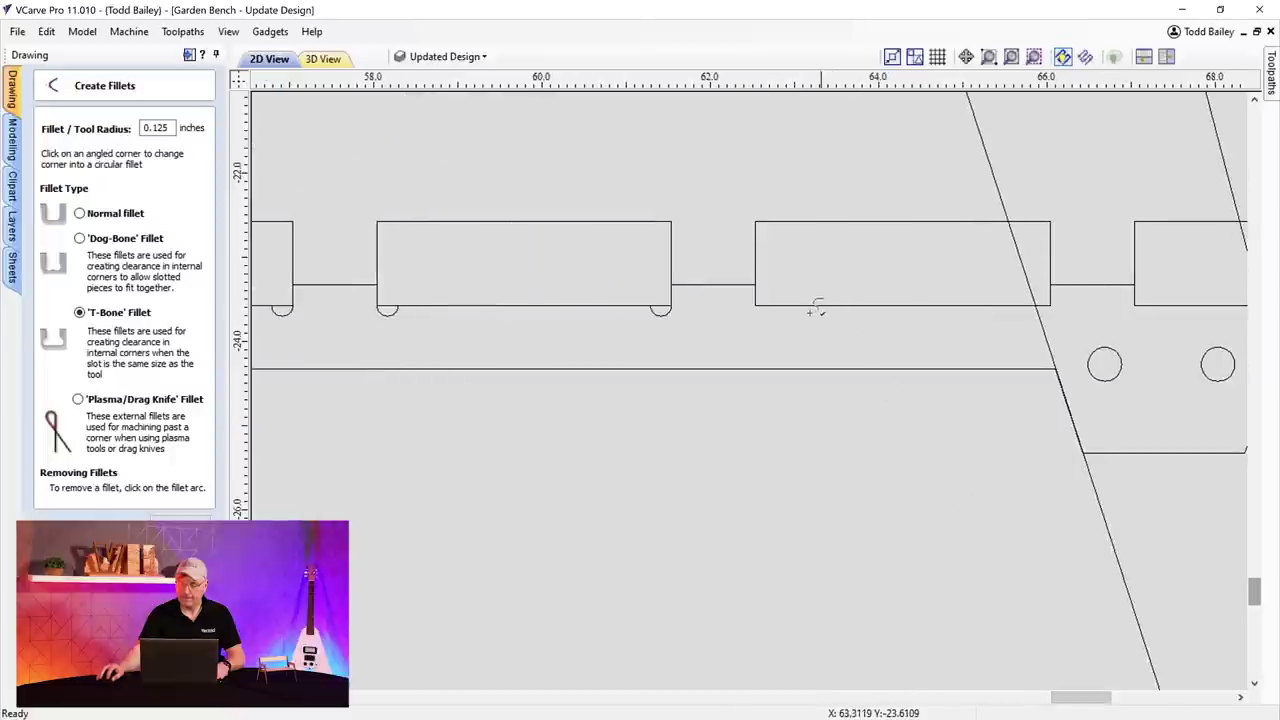
{"action": "left_click", "coordinate": [769, 307]}
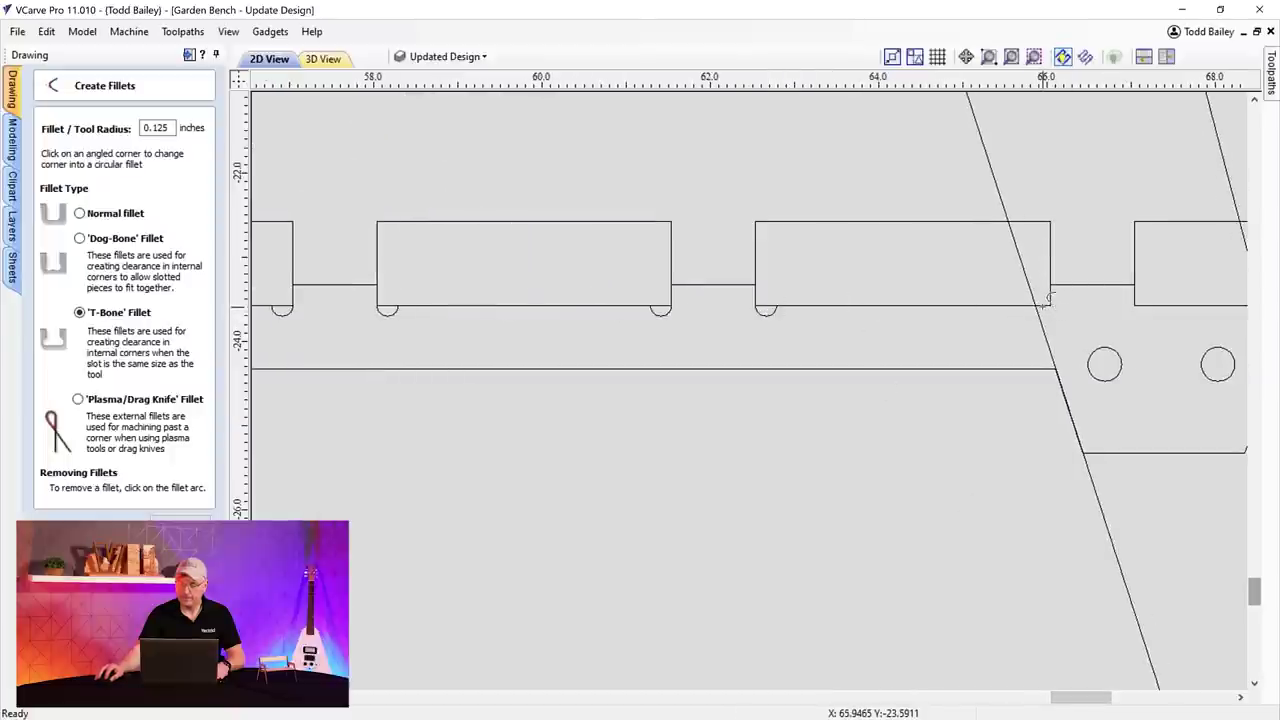
{"action": "scroll", "coordinate": [1050, 303], "scroll_direction": "up", "scroll_amount": 2}
{"action": "scroll", "coordinate": [1047, 303], "scroll_direction": "down", "scroll_amount": 2}
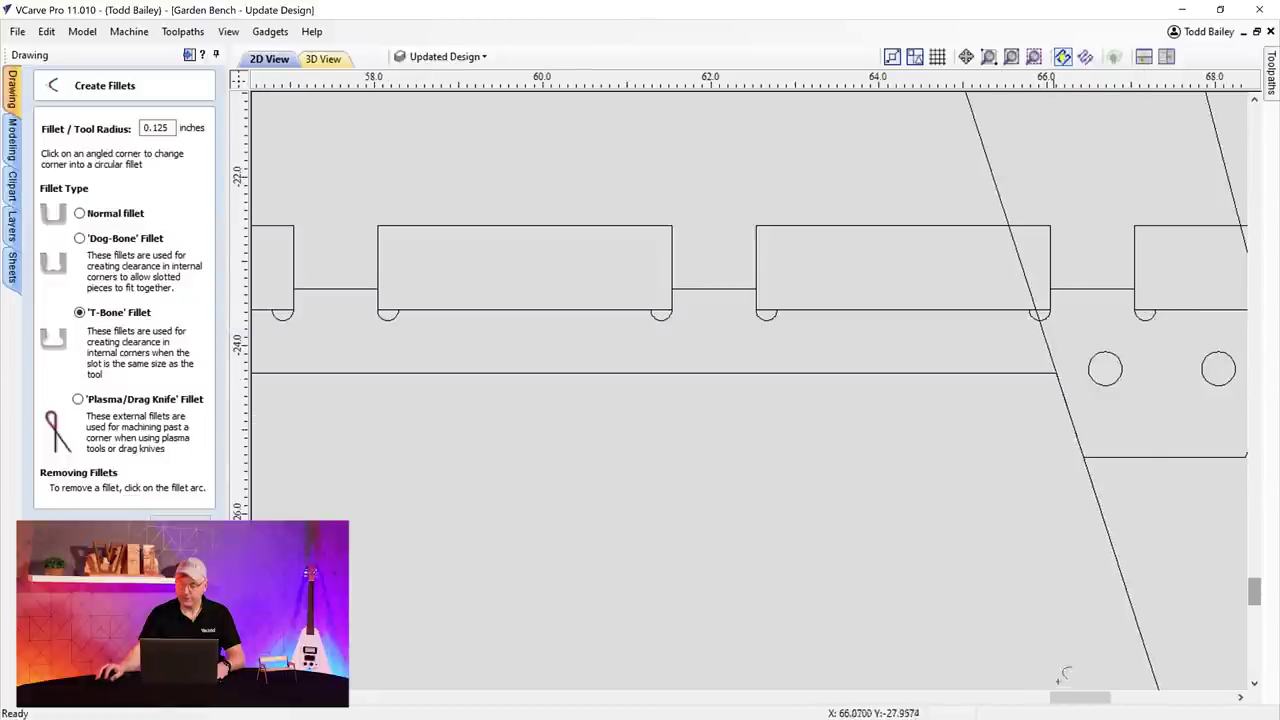
{"action": "mouse_move", "coordinate": [1070, 698]}
{"action": "left_mouse_down"}
{"action": "mouse_move", "coordinate": [1102, 700]}
{"action": "mouse_move", "coordinate": [1080, 703]}
{"action": "left_mouse_up"}
{"action": "scroll", "coordinate": [928, 523], "scroll_direction": "down", "scroll_amount": 2}
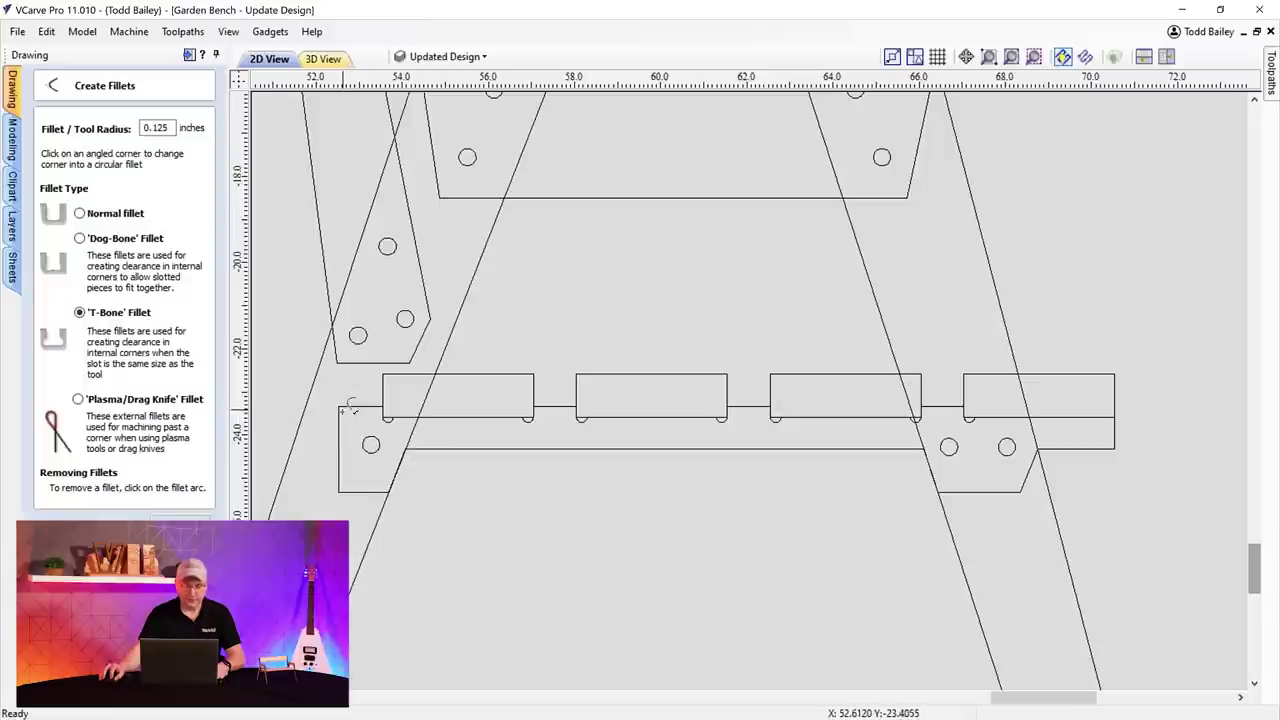
- Apply 0.125 inch Normal fillets to the seat support's rear upper corner and the inner corner where its rear bracket meets the lower edge
{"action": "left_click", "coordinate": [80, 213]}
{"action": "scroll", "coordinate": [360, 428], "scroll_direction": "up", "scroll_amount": 2}
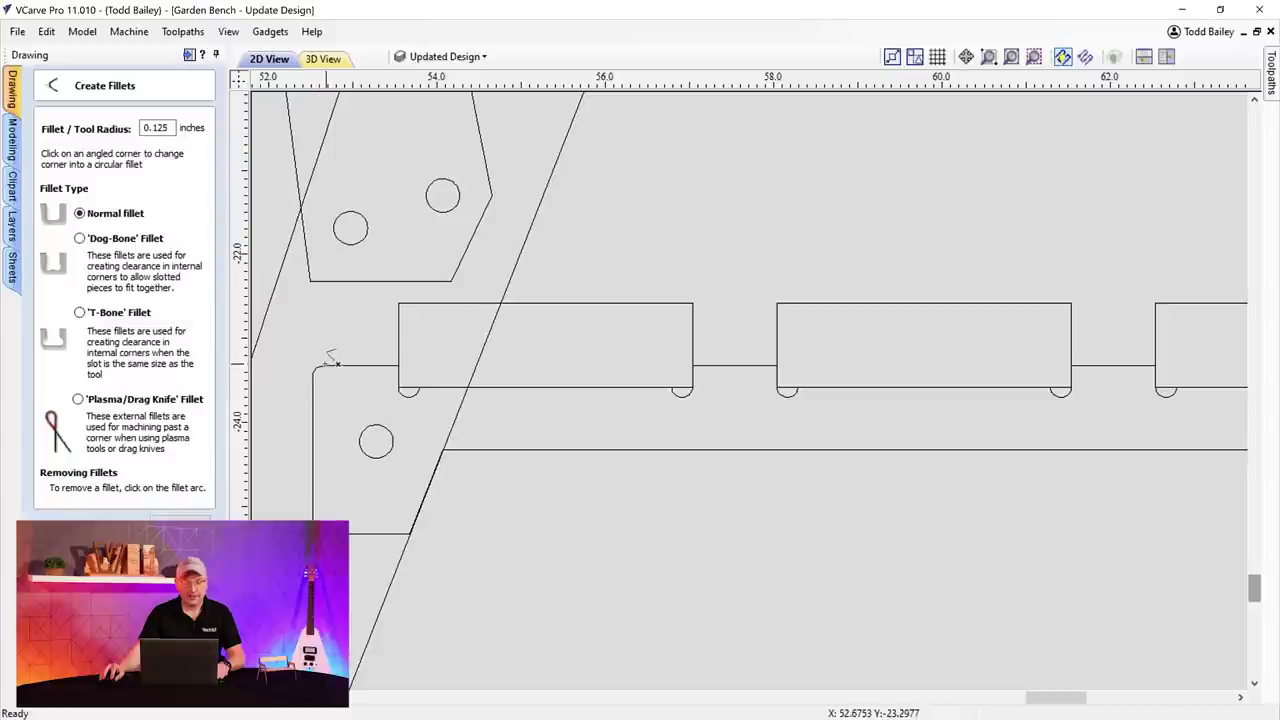
{"action": "left_click", "coordinate": [317, 369]}
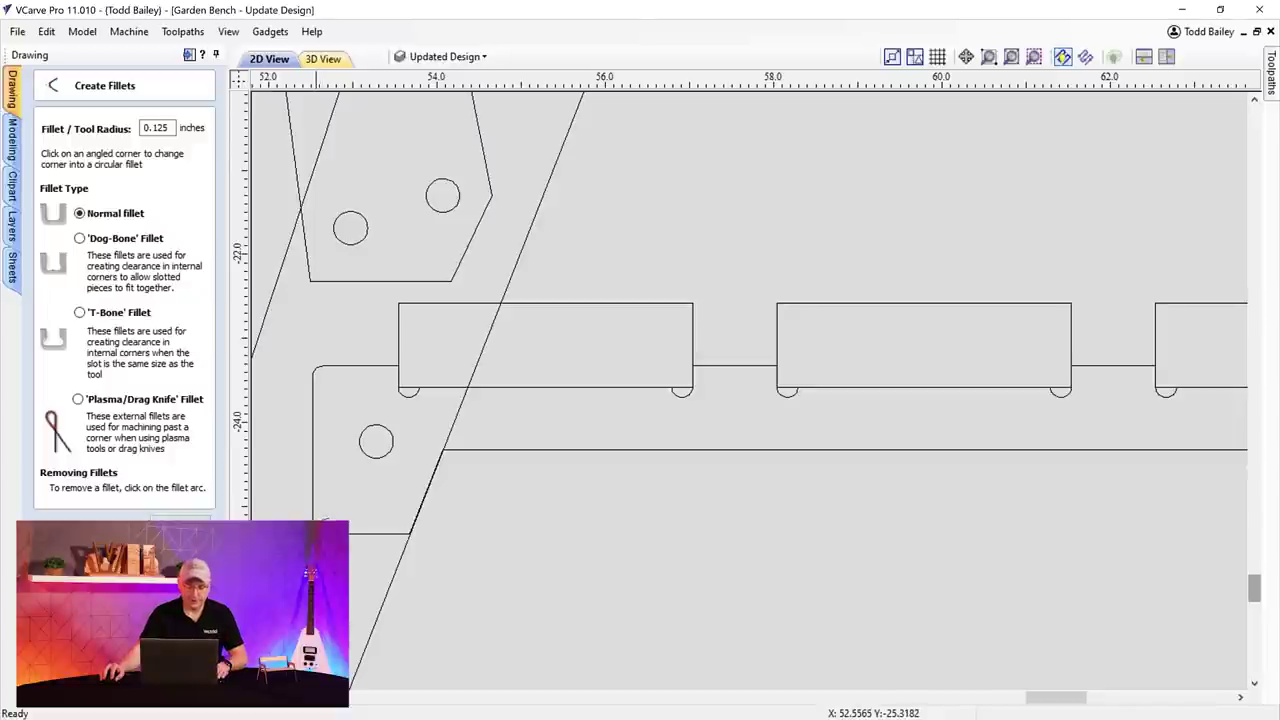
{"action": "left_click", "coordinate": [450, 447]}
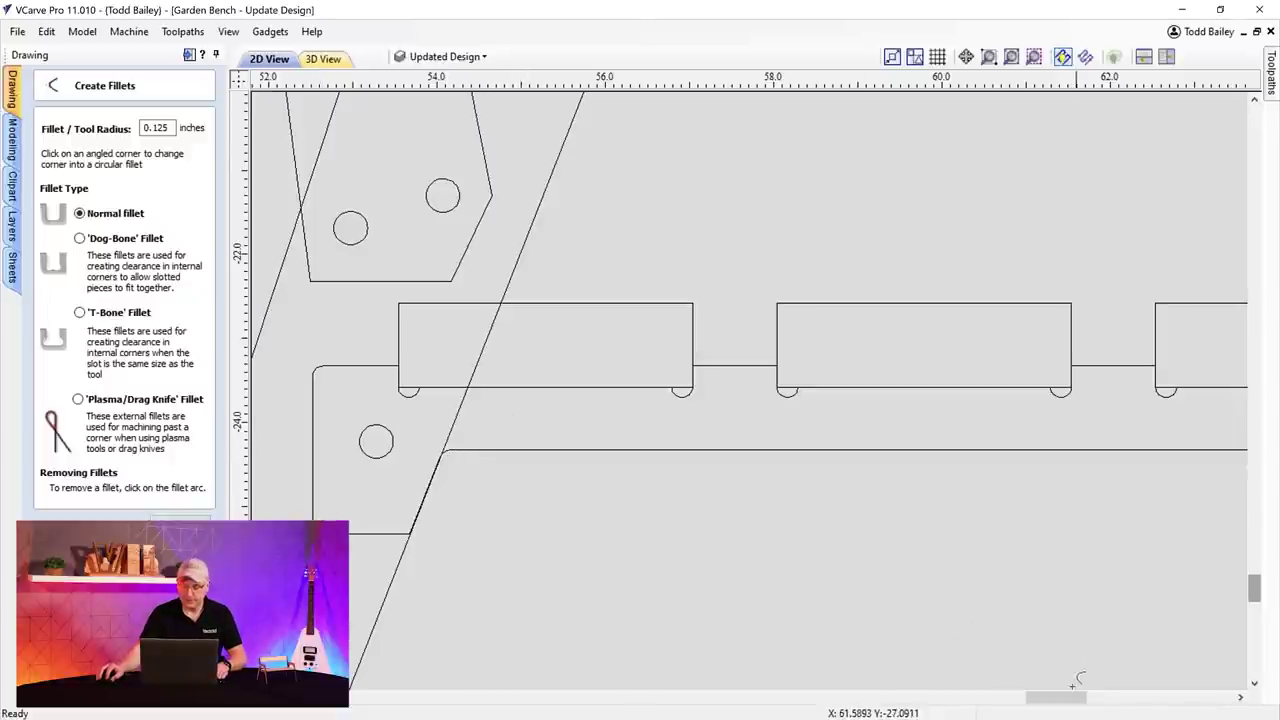
- Apply 0.125 inch Normal fillets to the seat support's front bracket where it meets the lower edge, its front lower corner, and the support's front lower end
{"action": "left_click_drag", "start_coordinate": [1072, 697], "coordinate": [1125, 697]}
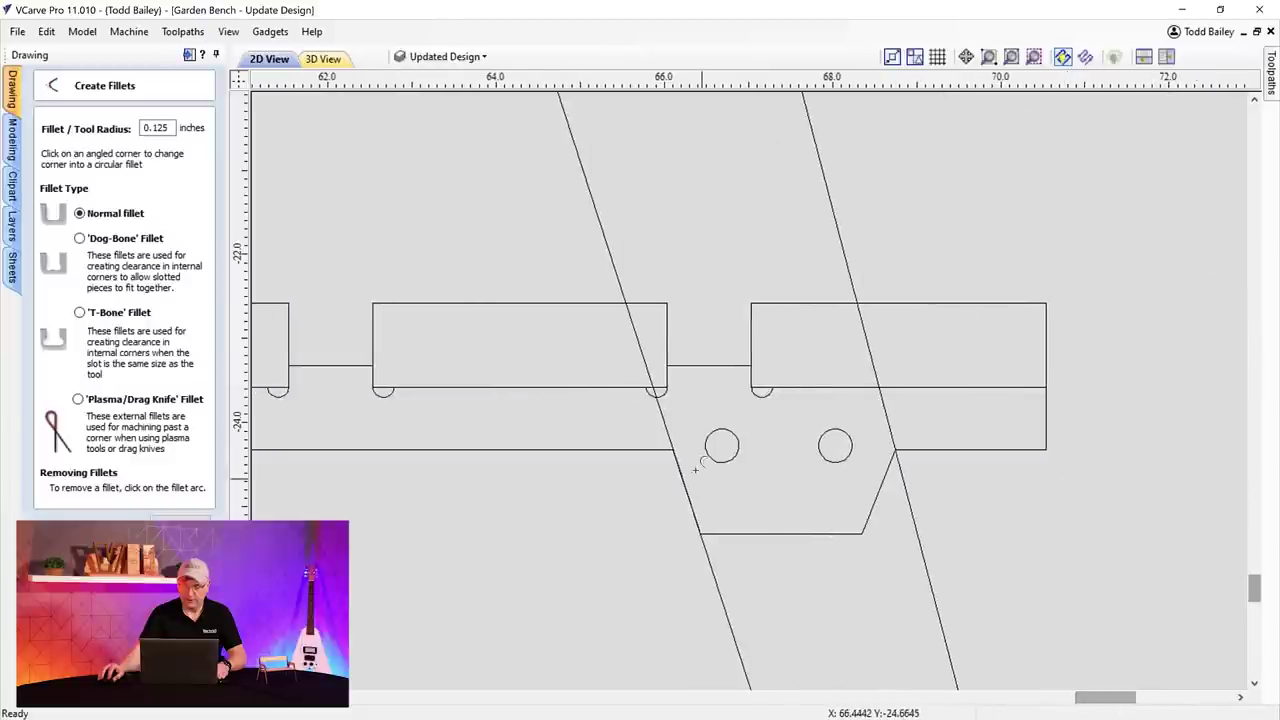
{"action": "left_click", "coordinate": [679, 447]}
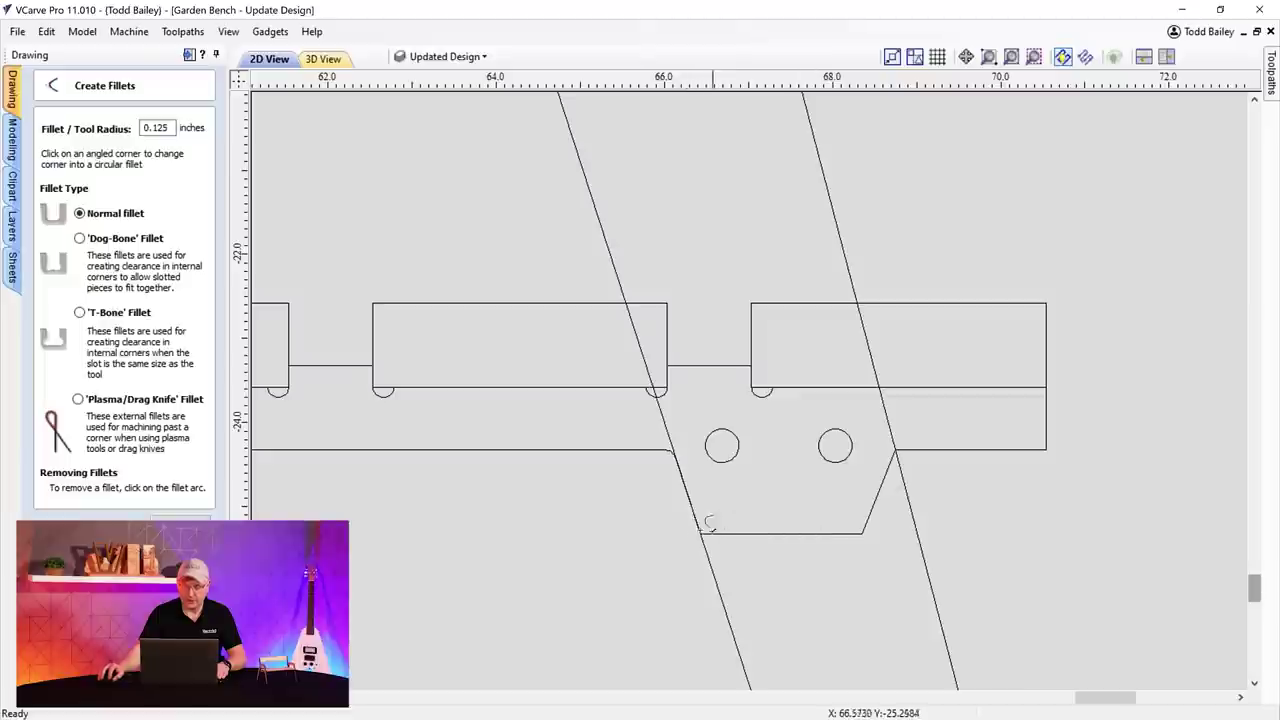
{"action": "left_click", "coordinate": [862, 532]}
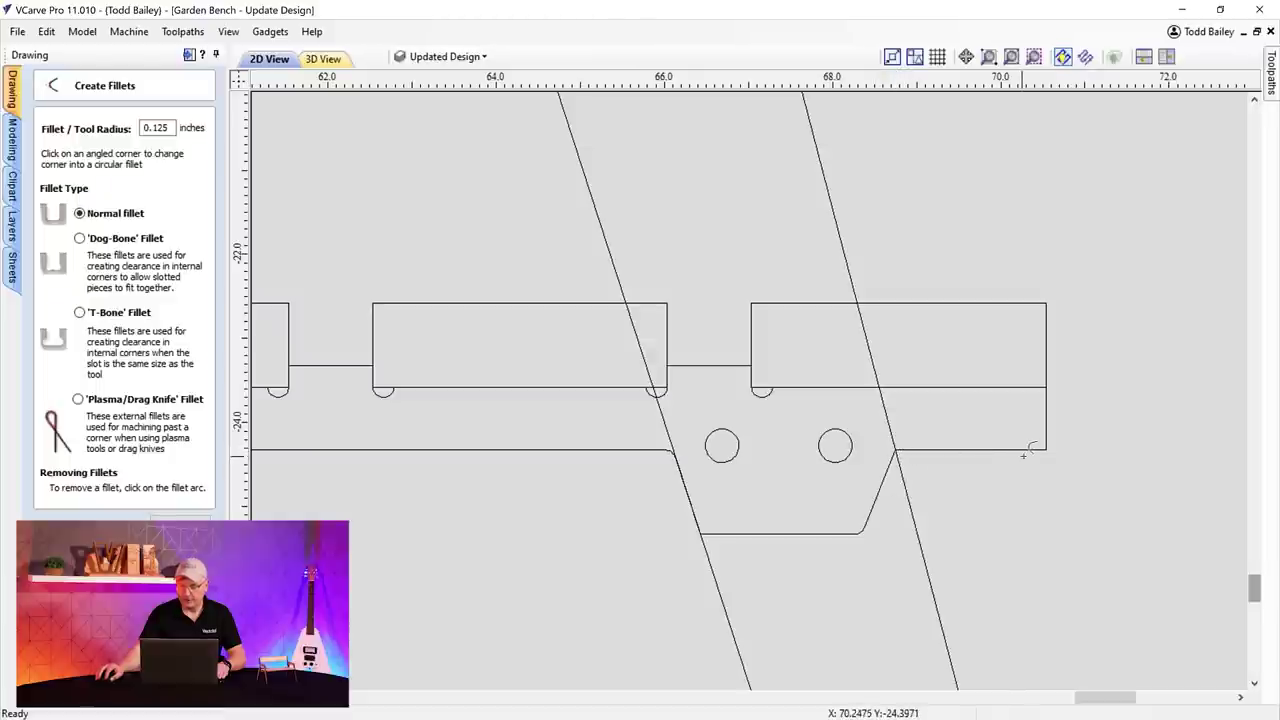
{"action": "left_click", "coordinate": [1045, 447]}
- Round the two corners of the backrest support's bottom edge with 0.125 inch Normal fillets
{"action": "scroll", "coordinate": [970, 470], "scroll_direction": "down", "scroll_amount": 3}
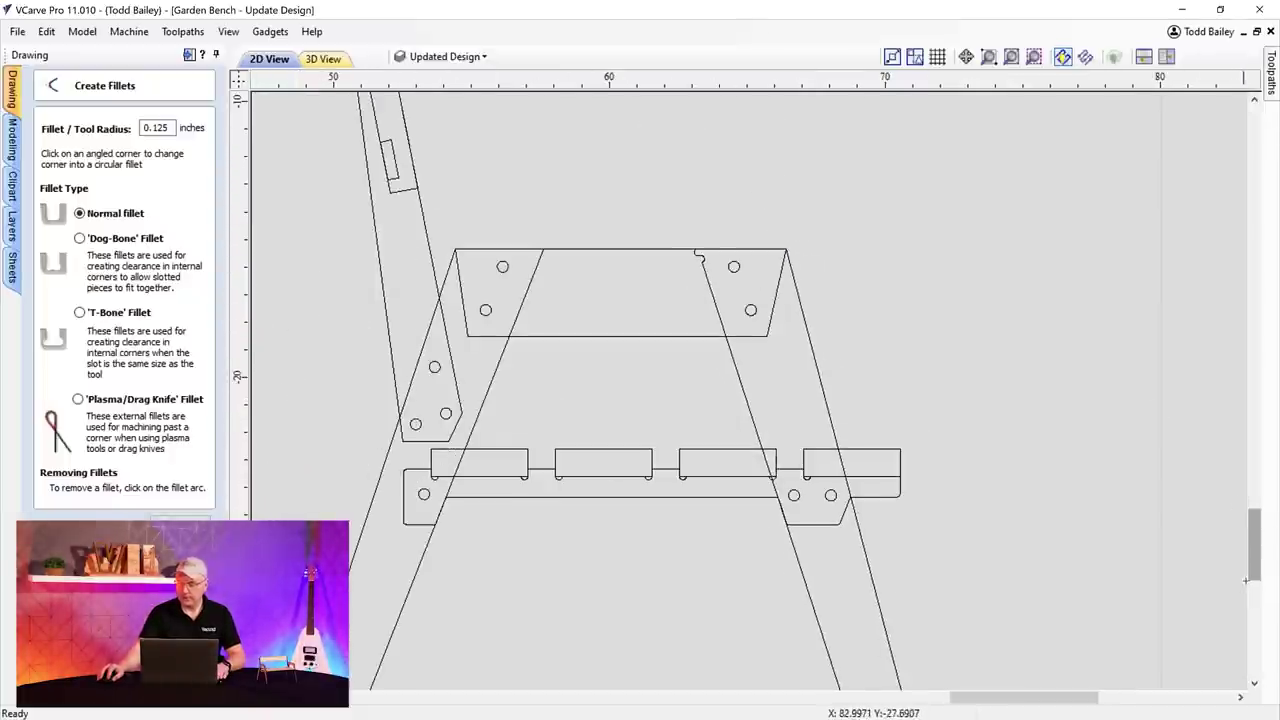
{"action": "left_click_drag", "start_coordinate": [1258, 575], "coordinate": [1257, 532]}
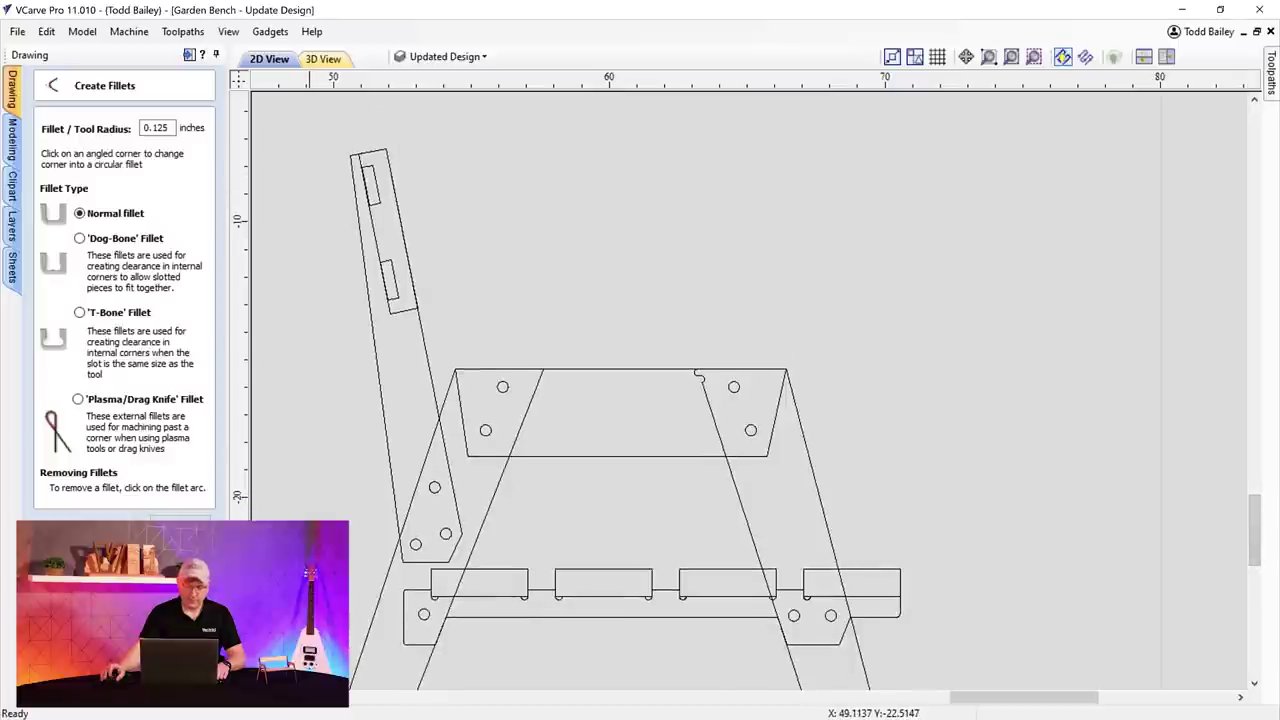
{"action": "scroll", "coordinate": [412, 577], "scroll_direction": "up", "scroll_amount": 1}
{"action": "scroll", "coordinate": [412, 577], "scroll_direction": "up", "scroll_amount": 2}
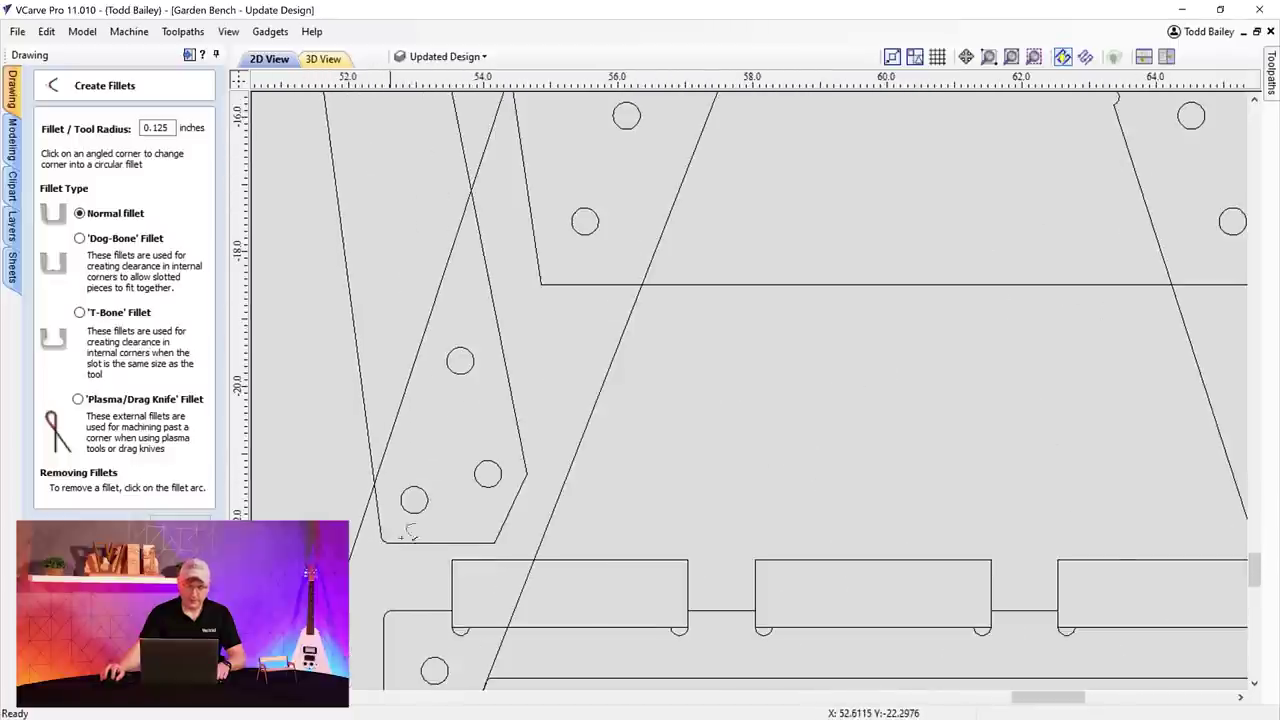
{"action": "left_click", "coordinate": [496, 541]}
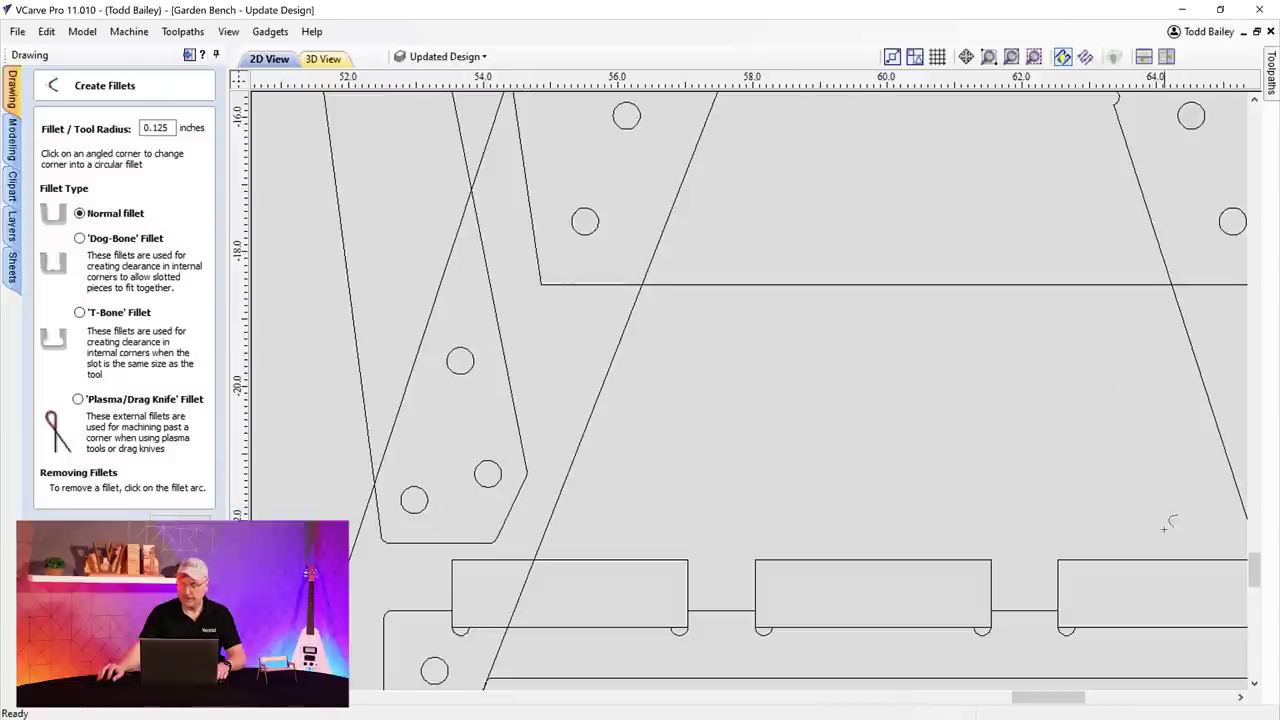
- Add a 0.125 inch T-Bone fillet to the inner corner at the lower end of the backrest support's long notch
{"action": "left_click_drag", "start_coordinate": [1254, 562], "coordinate": [1256, 542]}
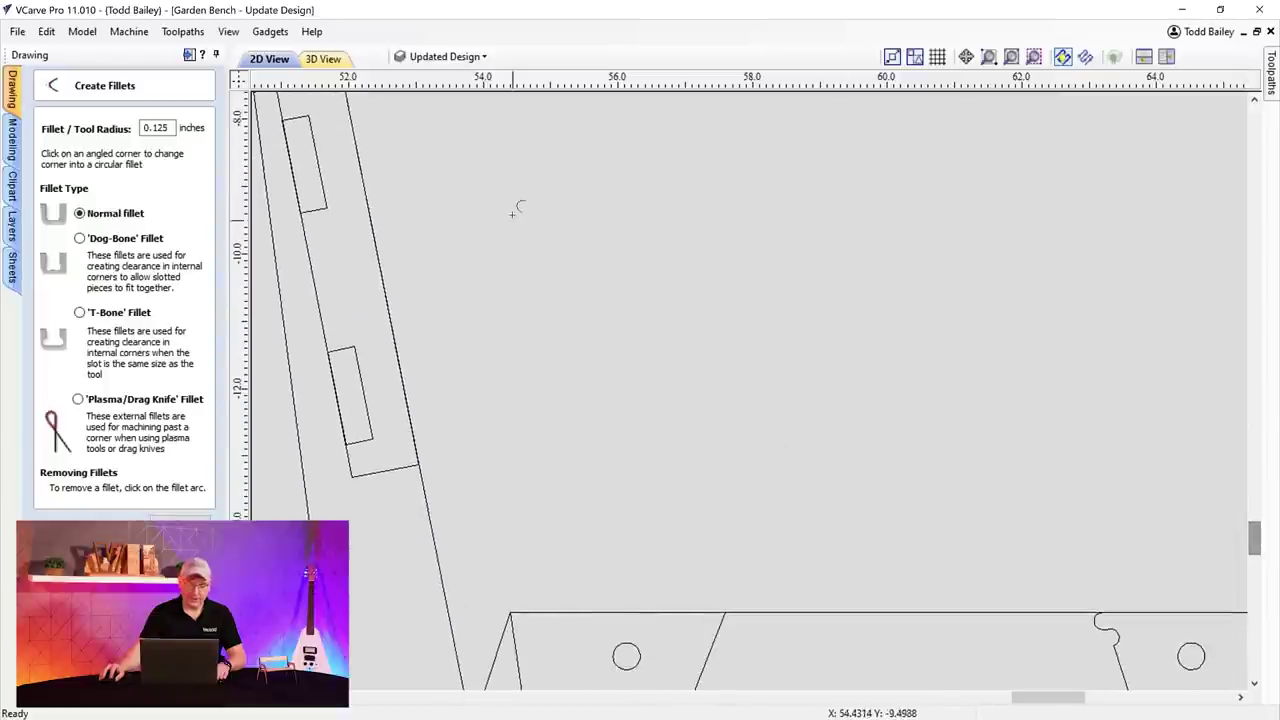
{"action": "left_click_drag", "start_coordinate": [1255, 541], "coordinate": [1255, 528]}
{"action": "left_click_drag", "start_coordinate": [1048, 697], "coordinate": [1040, 697]}
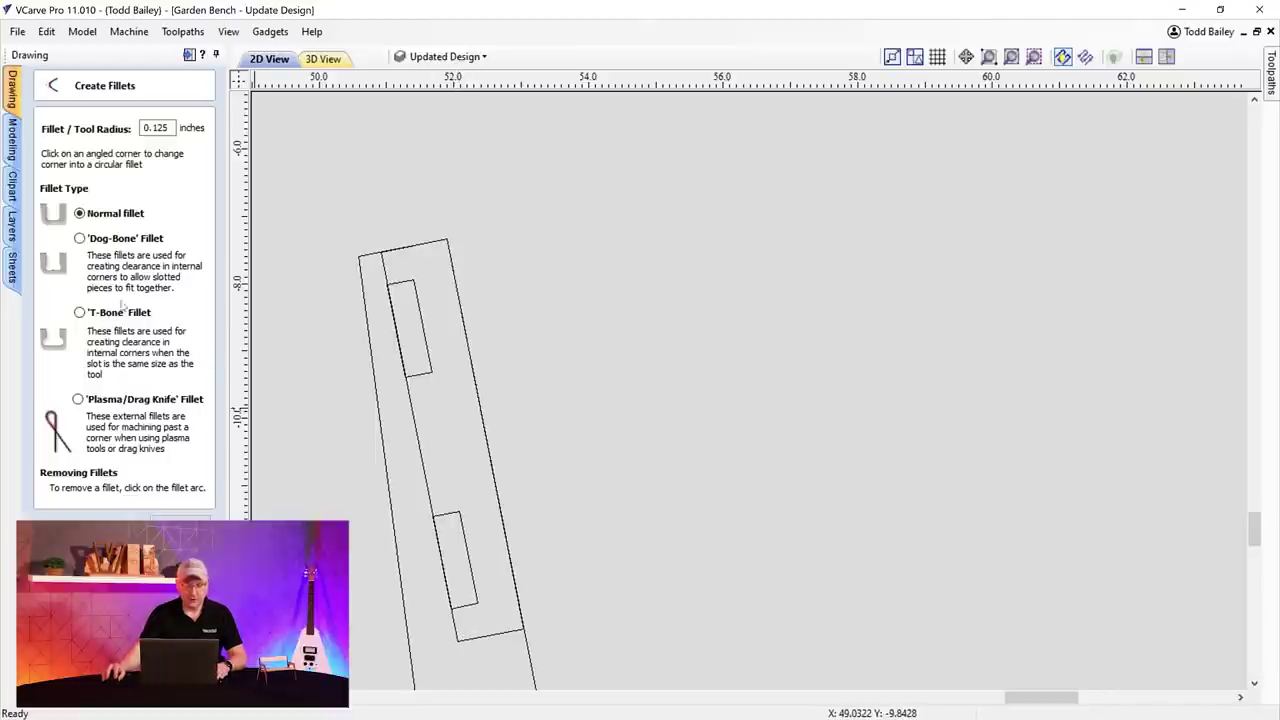
{"action": "left_click", "coordinate": [80, 313]}
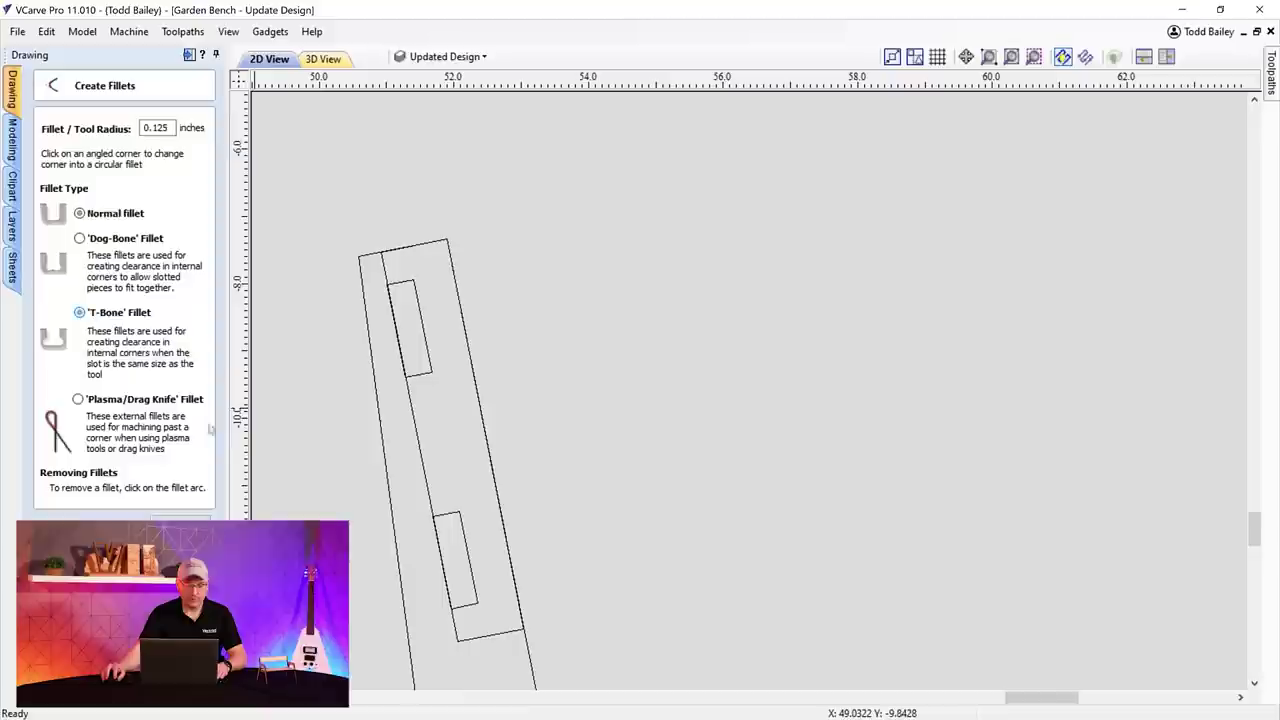
{"action": "left_click", "coordinate": [466, 641]}
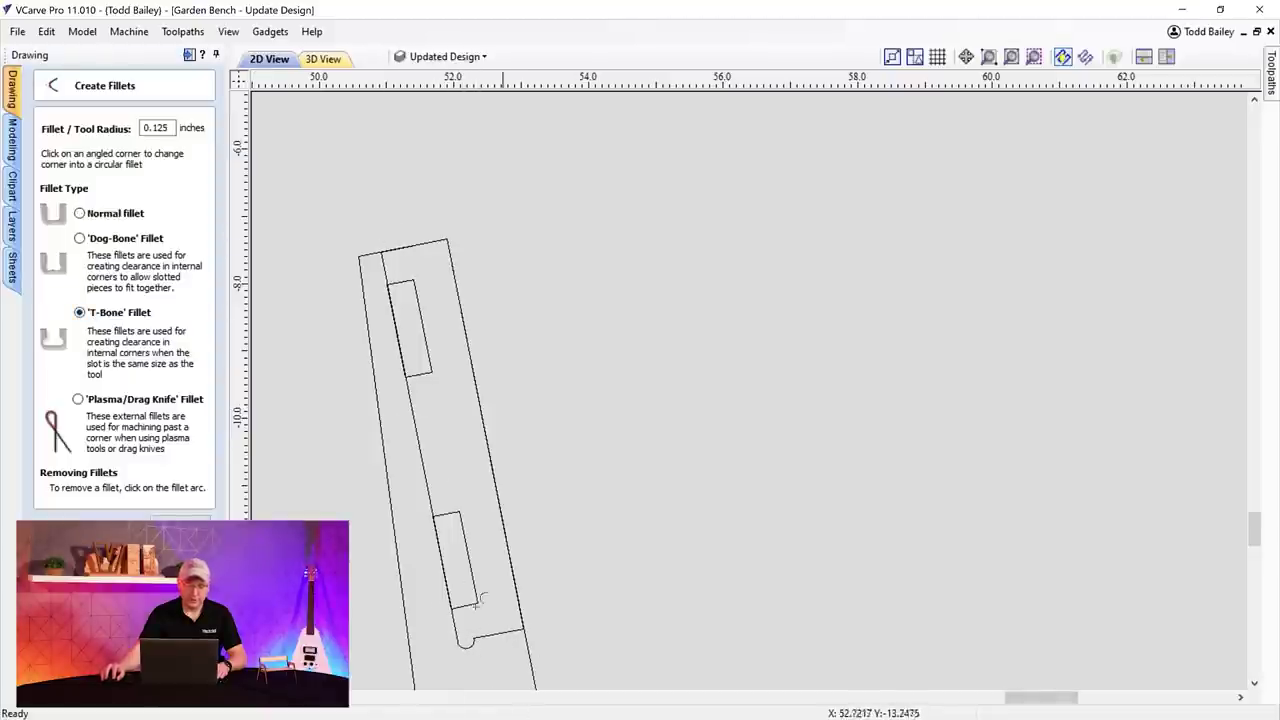
- Add 0.125 inch T-Bone fillets to all four corners of the upper mortise in the backrest support
{"action": "scroll", "coordinate": [480, 600], "scroll_direction": "down", "scroll_amount": 2}
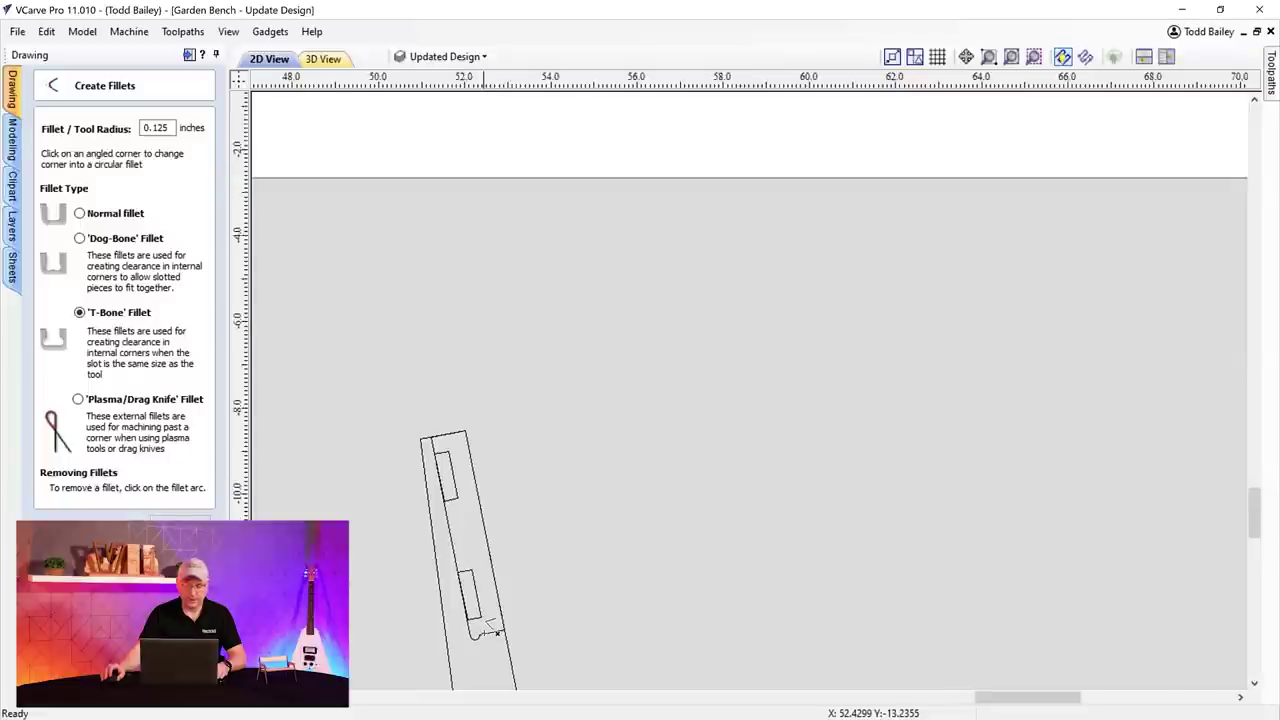
{"action": "scroll", "coordinate": [492, 630], "scroll_direction": "up", "scroll_amount": 2}
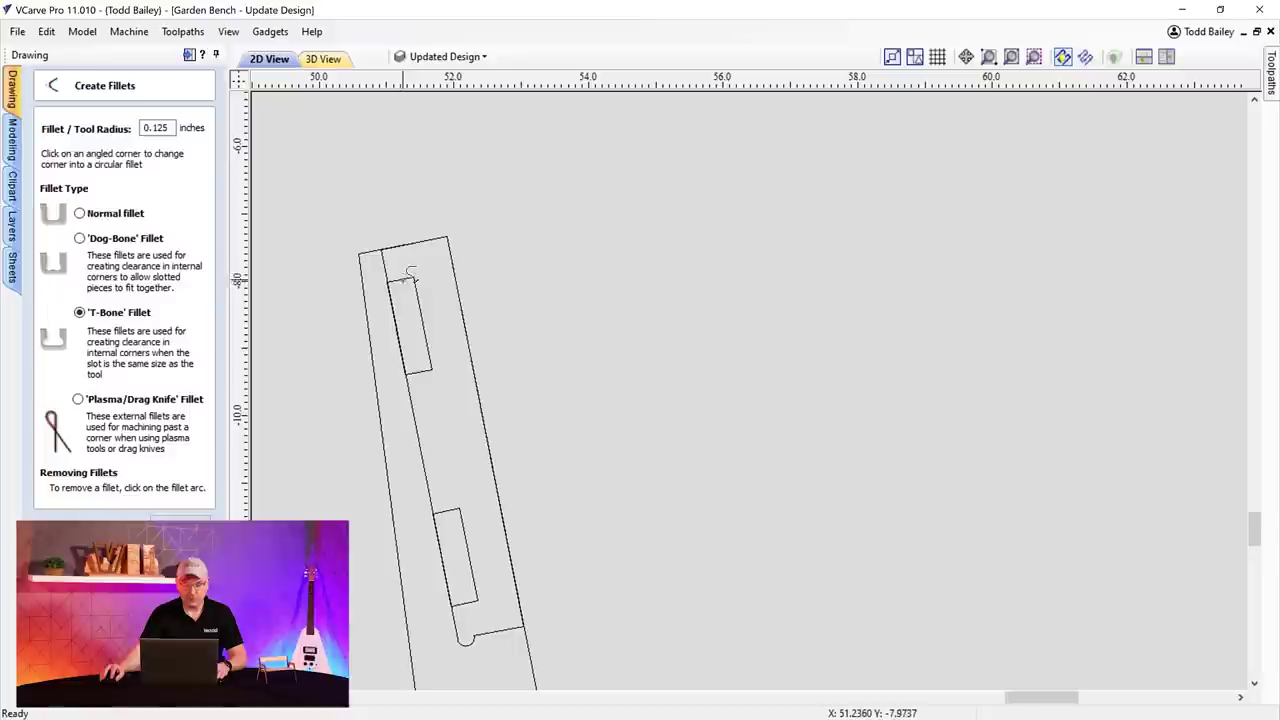
{"action": "scroll", "coordinate": [403, 311], "scroll_direction": "up", "scroll_amount": 1}
{"action": "scroll", "coordinate": [398, 265], "scroll_direction": "up", "scroll_amount": 2}
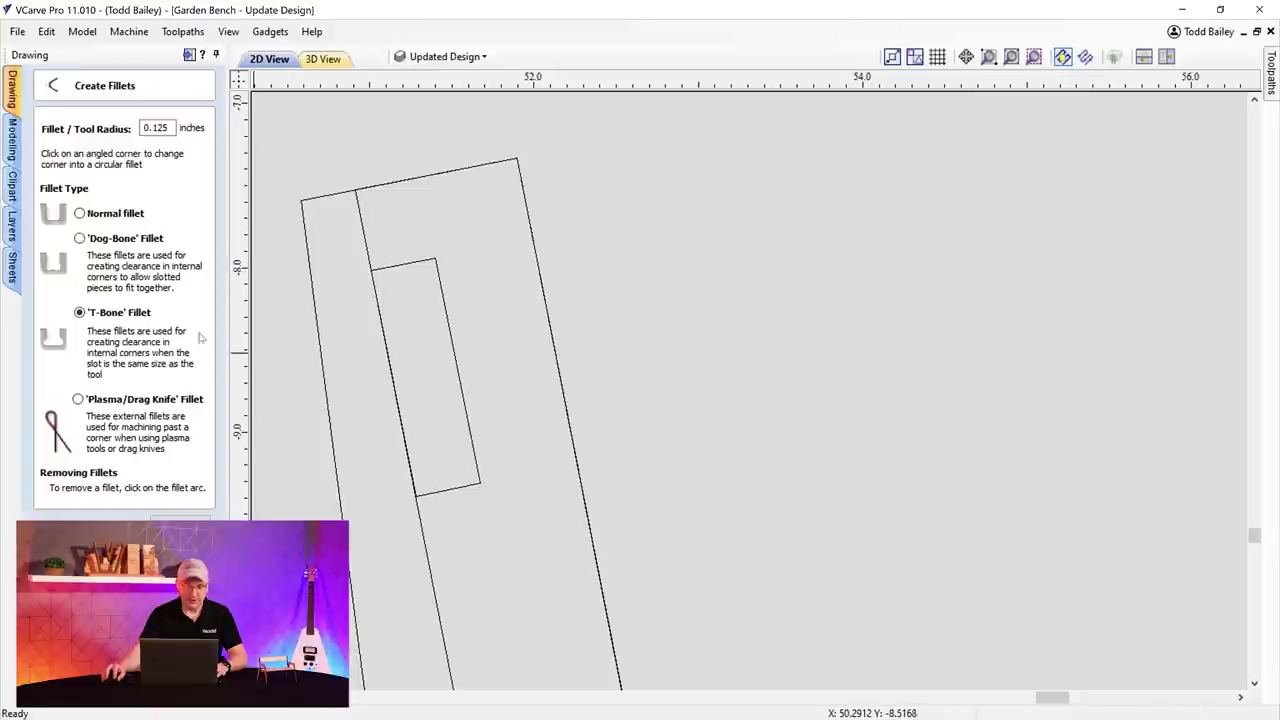
{"action": "left_click", "coordinate": [384, 266]}
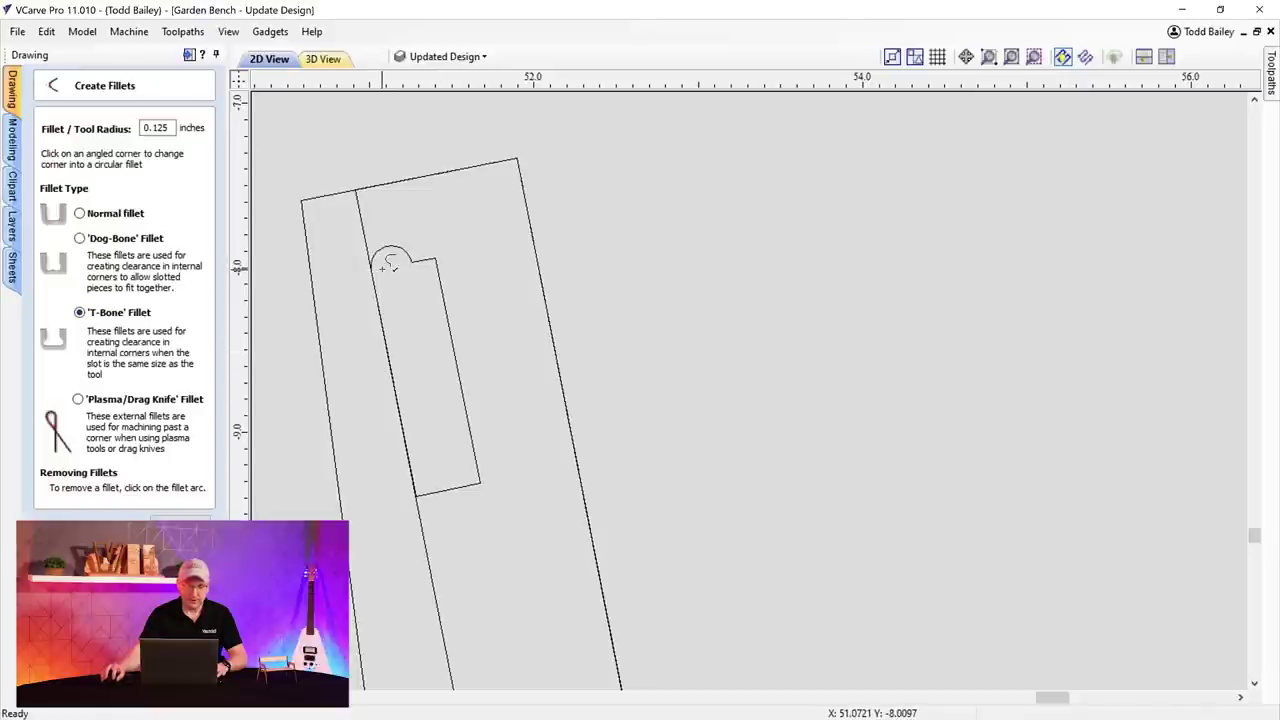
{"action": "left_click", "coordinate": [444, 268]}
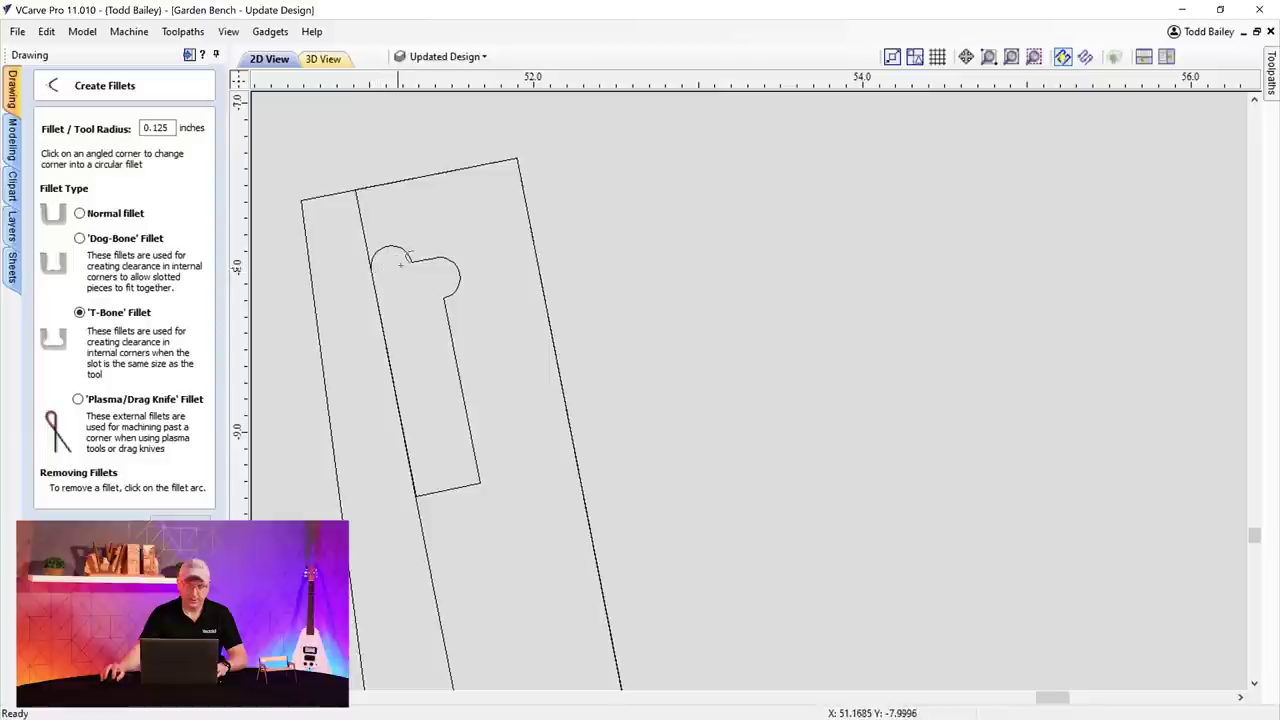
{"action": "left_click", "coordinate": [476, 478]}
{"action": "left_click", "coordinate": [424, 490]}
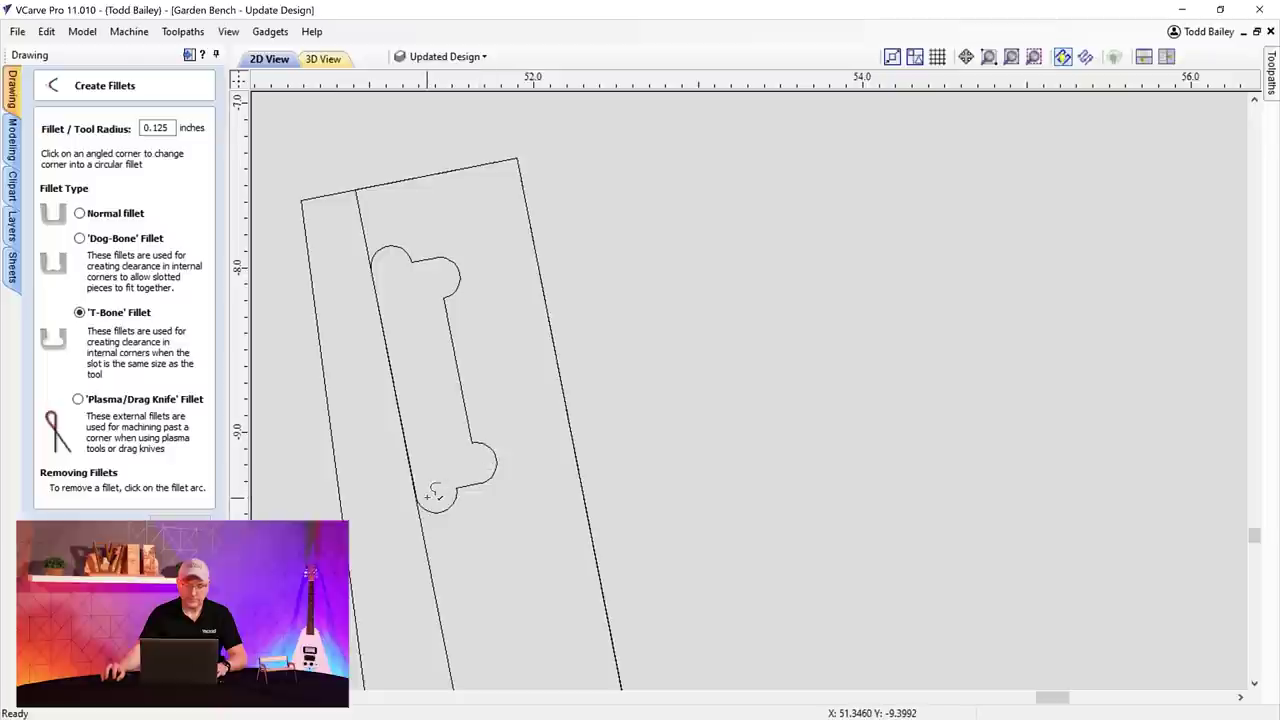
- Add 0.125 inch T-Bone fillets to all four corners of the lower mortise in the backrest support
{"action": "scroll", "coordinate": [593, 437], "scroll_direction": "down", "scroll_amount": 1}
{"action": "scroll", "coordinate": [593, 437], "scroll_direction": "down", "scroll_amount": 1}
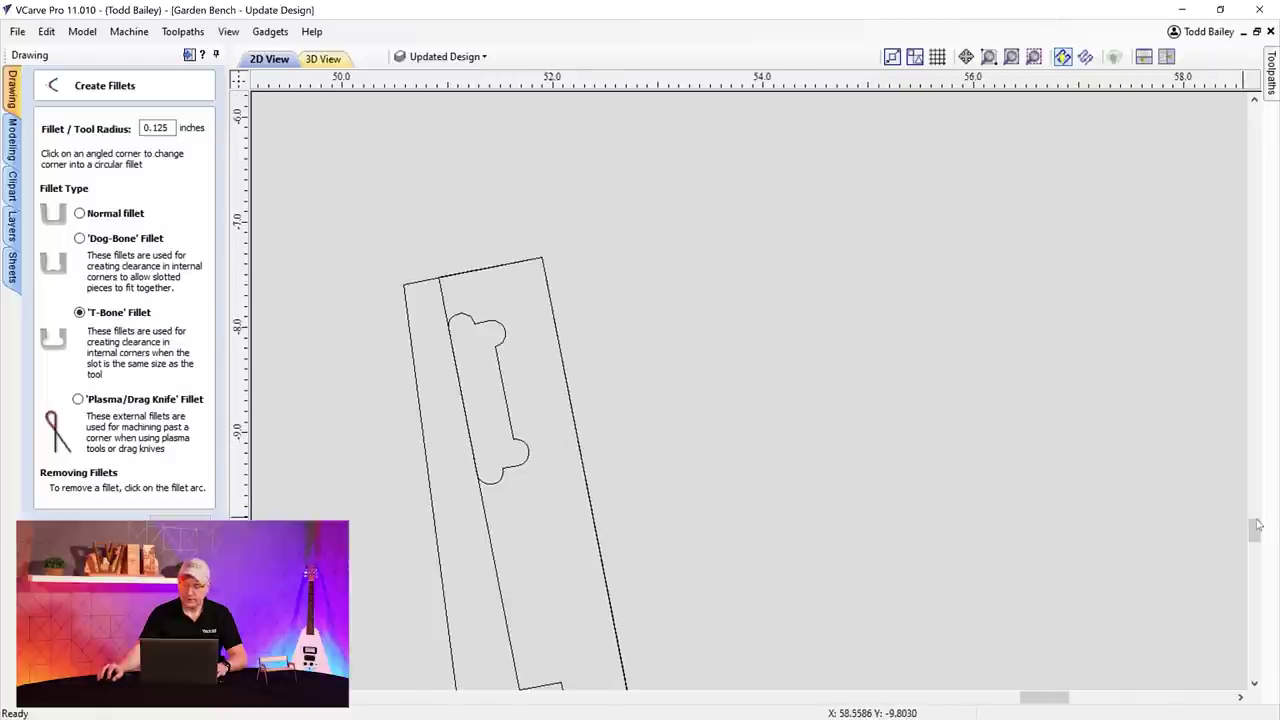
{"action": "left_click_drag", "start_coordinate": [1257, 527], "coordinate": [1257, 541]}
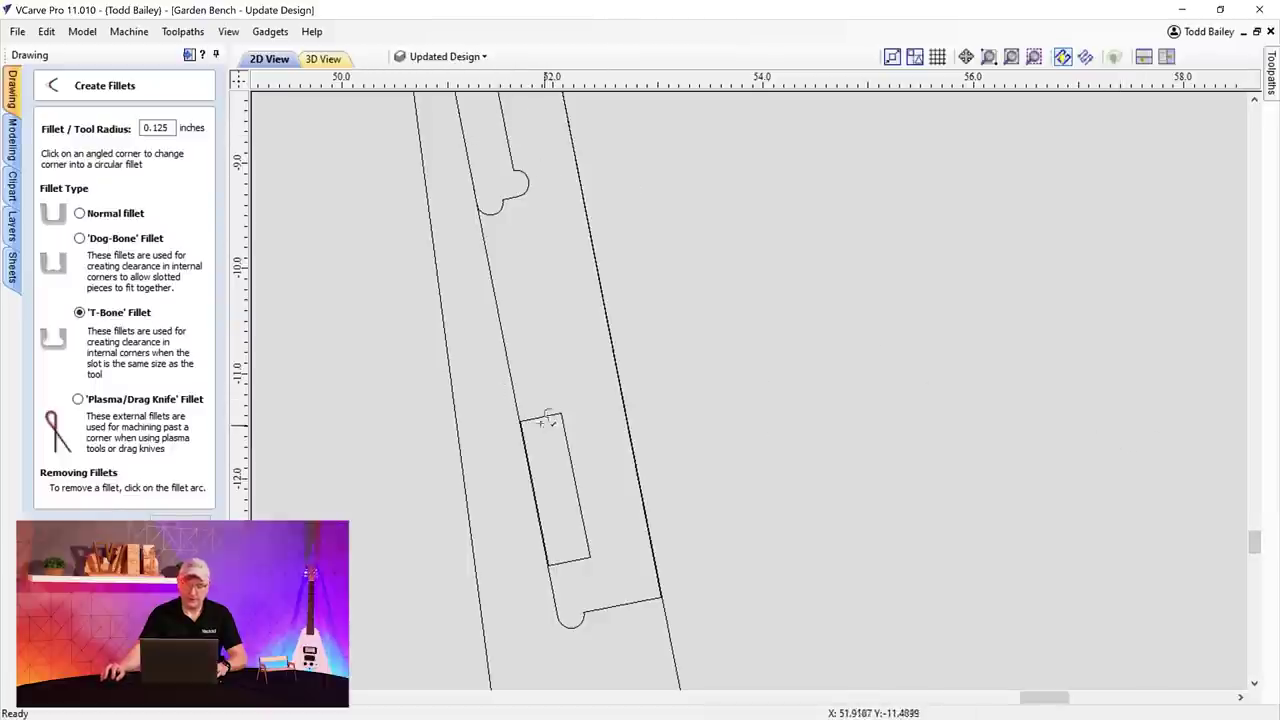
{"action": "scroll", "coordinate": [530, 412], "scroll_direction": "up", "scroll_amount": 1}
{"action": "left_click", "coordinate": [524, 411]}
{"action": "left_click", "coordinate": [619, 423]}
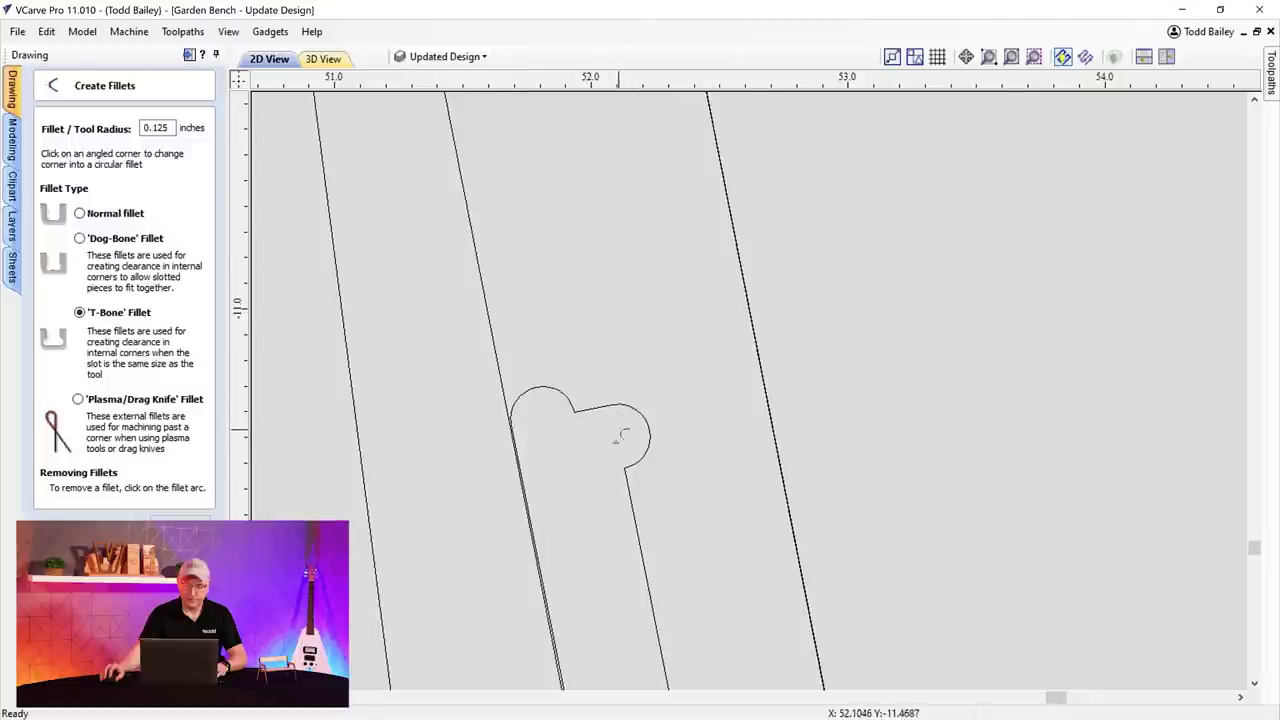
{"action": "scroll", "coordinate": [625, 440], "scroll_direction": "down", "scroll_amount": 3}
{"action": "scroll", "coordinate": [648, 589], "scroll_direction": "up", "scroll_amount": 2}
{"action": "left_click", "coordinate": [646, 588]}
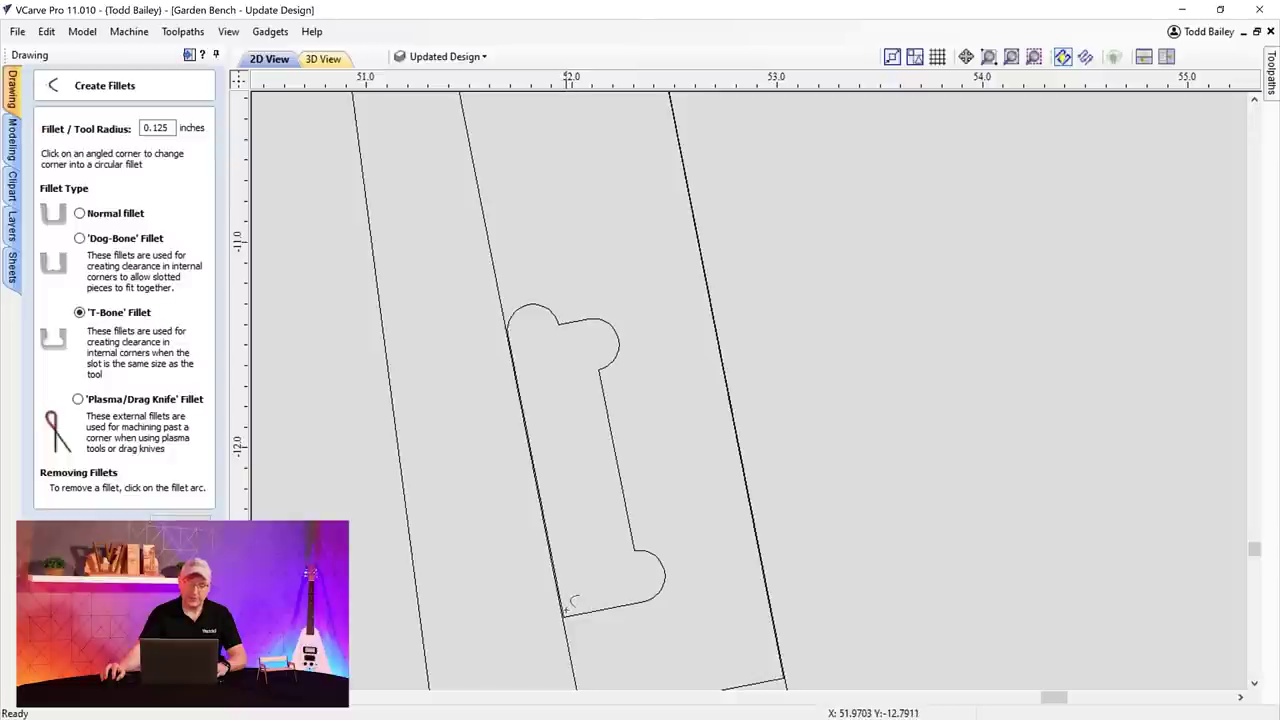
{"action": "left_click", "coordinate": [579, 614]}
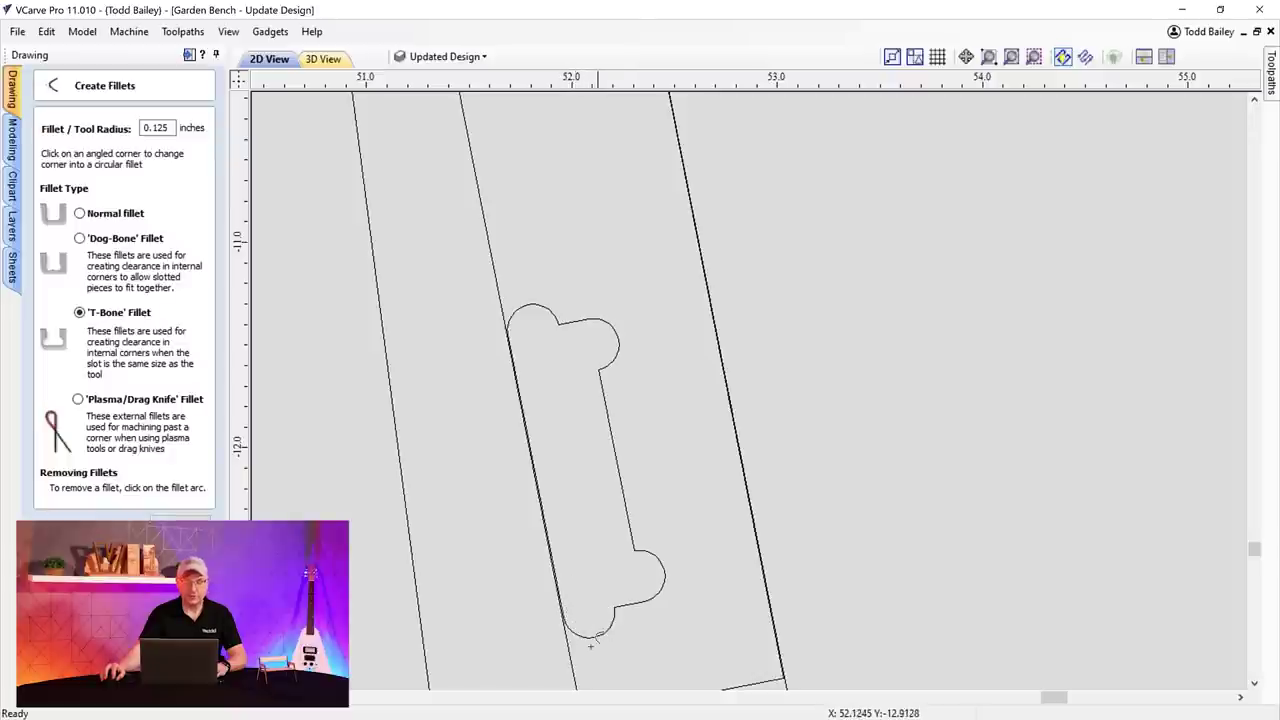
{"action": "left_click", "coordinate": [601, 634]}
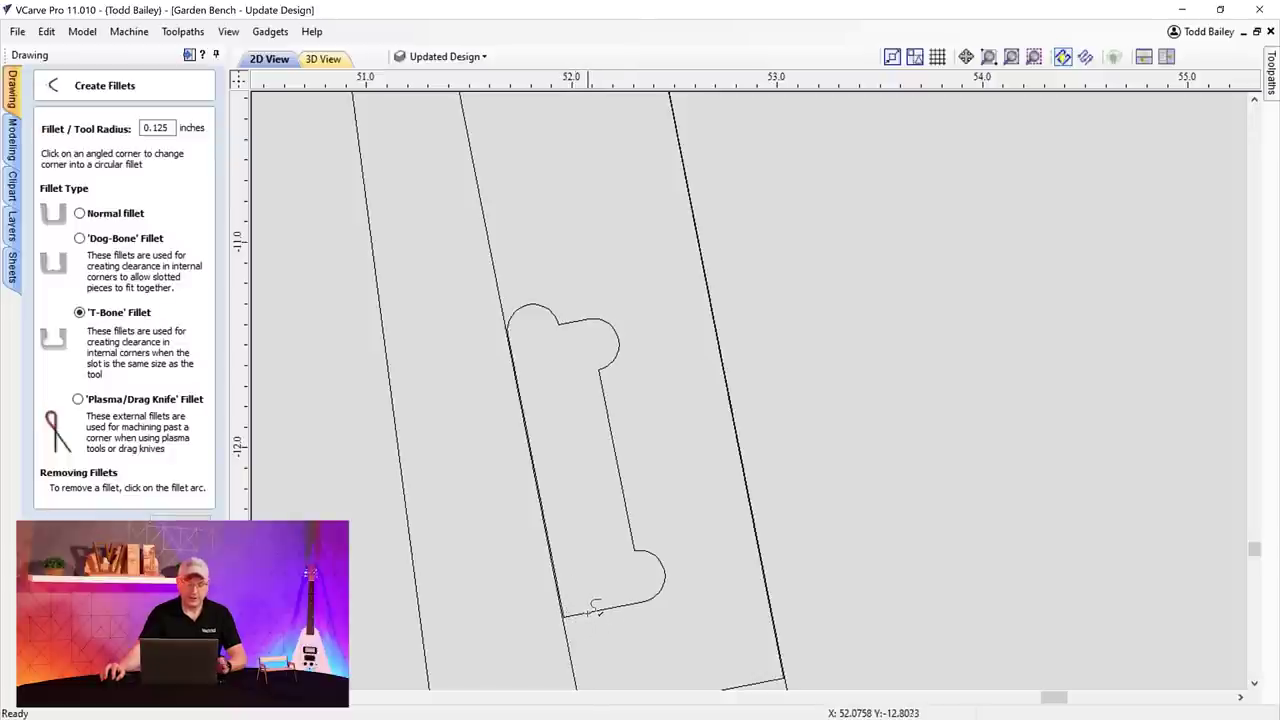
{"action": "scroll", "coordinate": [680, 570], "scroll_direction": "down", "scroll_amount": 5}
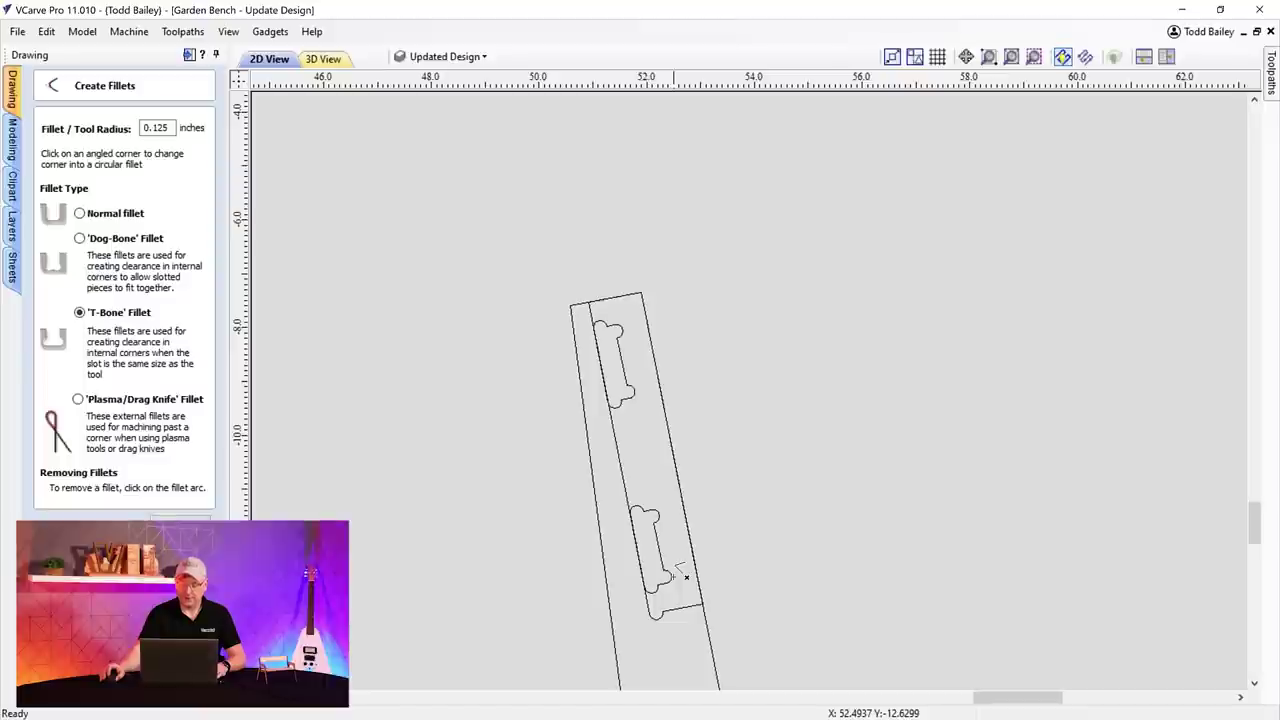
- Apply 0.125 inch Normal fillets to both lower corners of the copied armrest, replacing the T-Bone fillet on its rear corner
{"action": "left_click_drag", "start_coordinate": [995, 697], "coordinate": [1013, 697]}
{"action": "left_click_drag", "start_coordinate": [1246, 515], "coordinate": [1252, 555]}
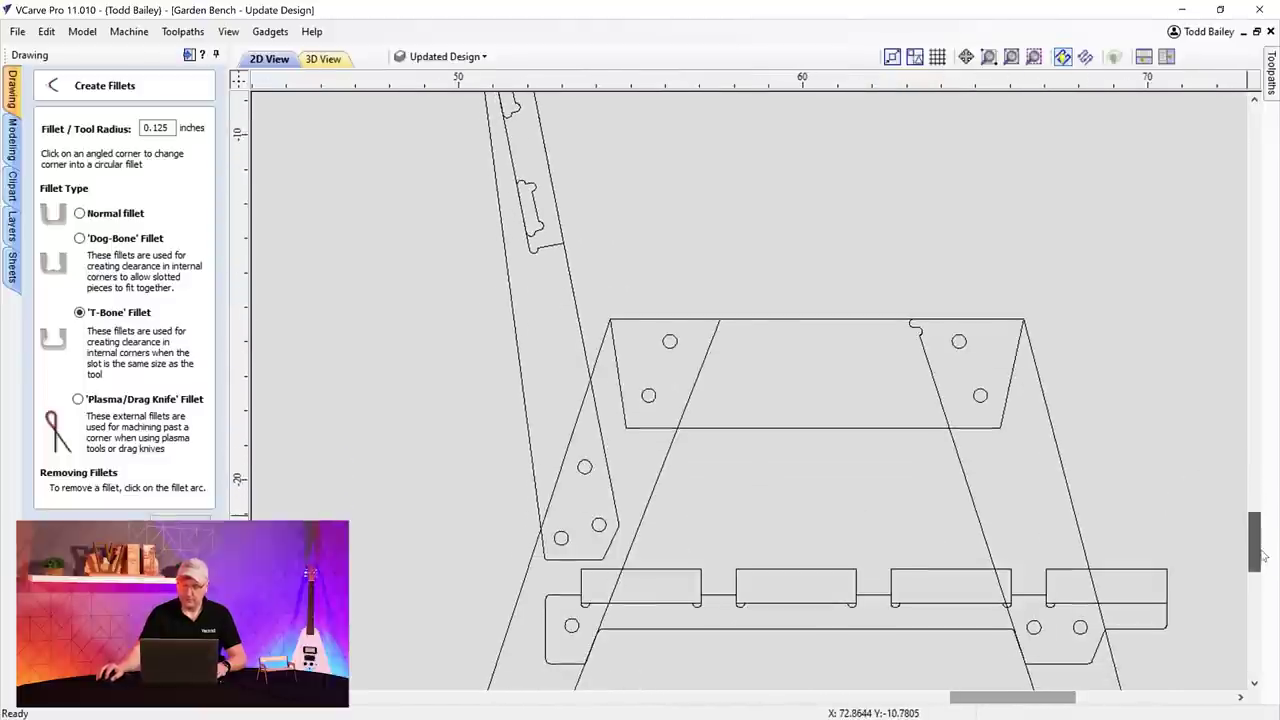
{"action": "scroll", "coordinate": [580, 403], "scroll_direction": "up", "scroll_amount": 3}
{"action": "left_click", "coordinate": [599, 427]}
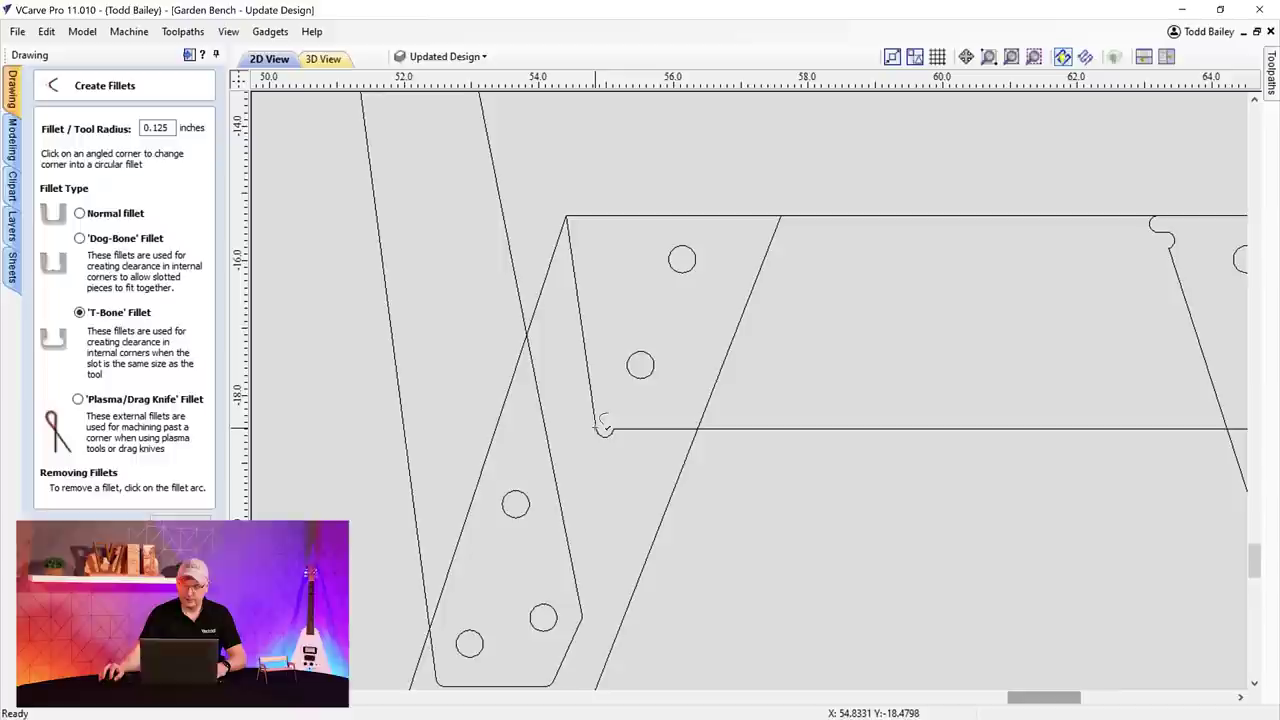
{"action": "left_click", "coordinate": [79, 213]}
{"action": "left_click", "coordinate": [597, 426]}
{"action": "left_click_drag", "start_coordinate": [1022, 700], "coordinate": [1058, 700]}
{"action": "left_click", "coordinate": [856, 426]}
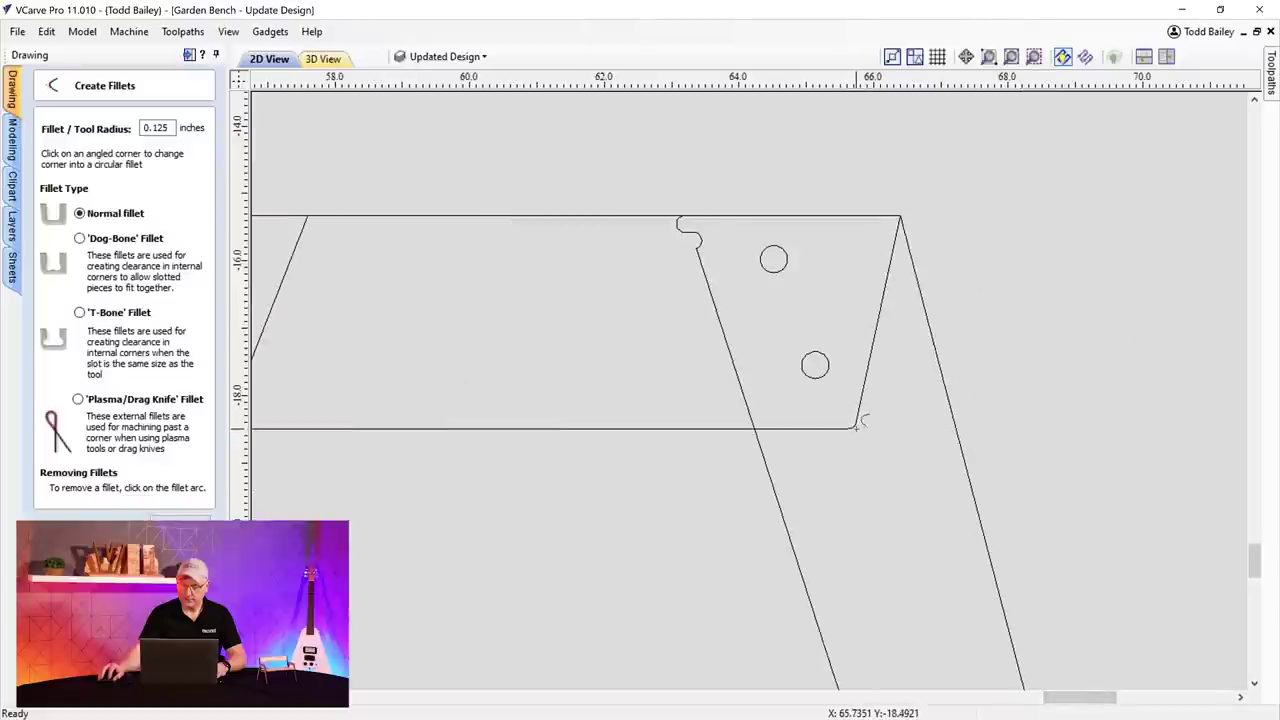
- Remove the stray T-Bone fillets where the front leg meets the armrest's top edge, and finish filleting
{"action": "left_click", "coordinate": [699, 238]}
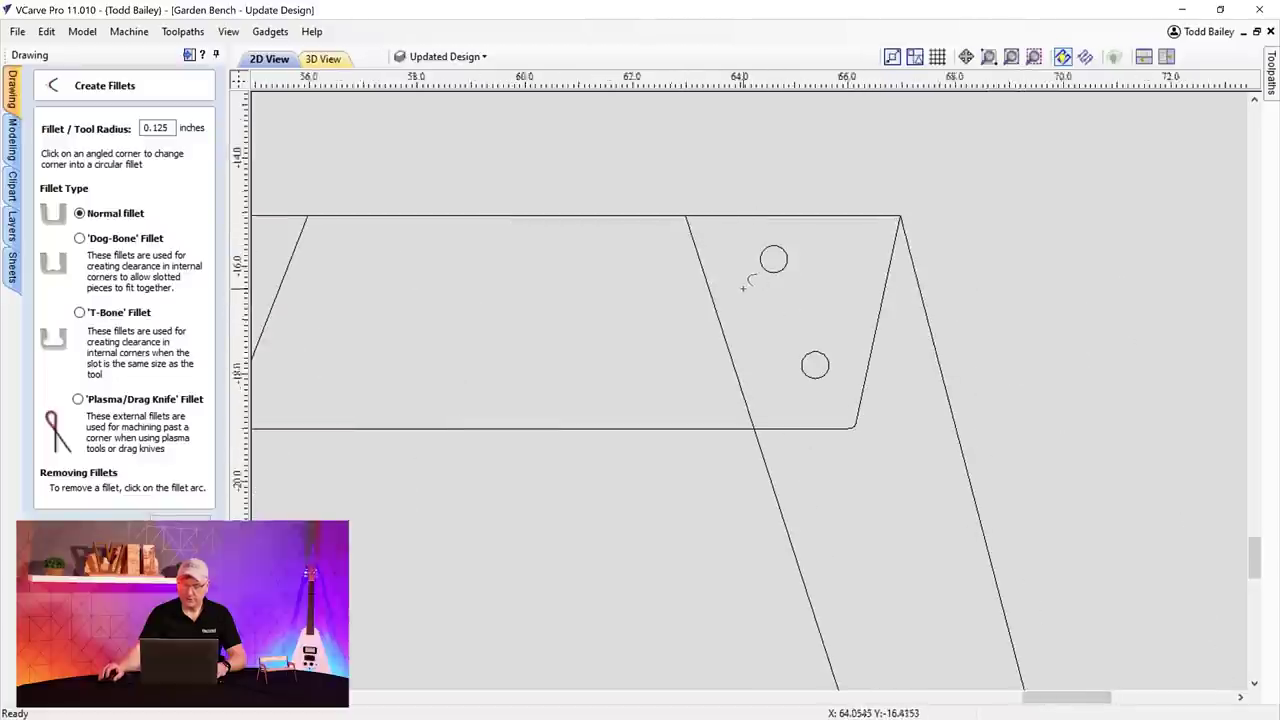
{"action": "scroll", "coordinate": [738, 290], "scroll_direction": "down", "scroll_amount": 4}
{"action": "scroll", "coordinate": [740, 320], "scroll_direction": "down", "scroll_amount": 1}
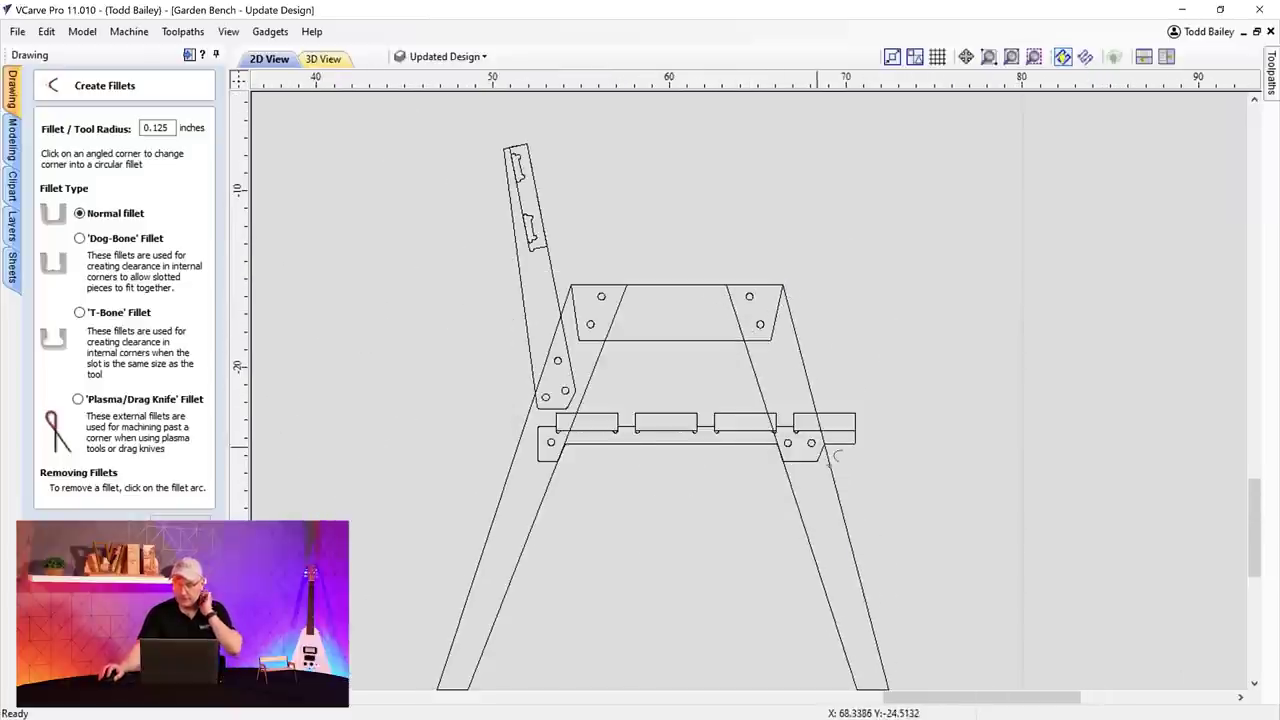
{"action": "scroll", "coordinate": [640, 440], "scroll_direction": "down", "scroll_amount": 5}
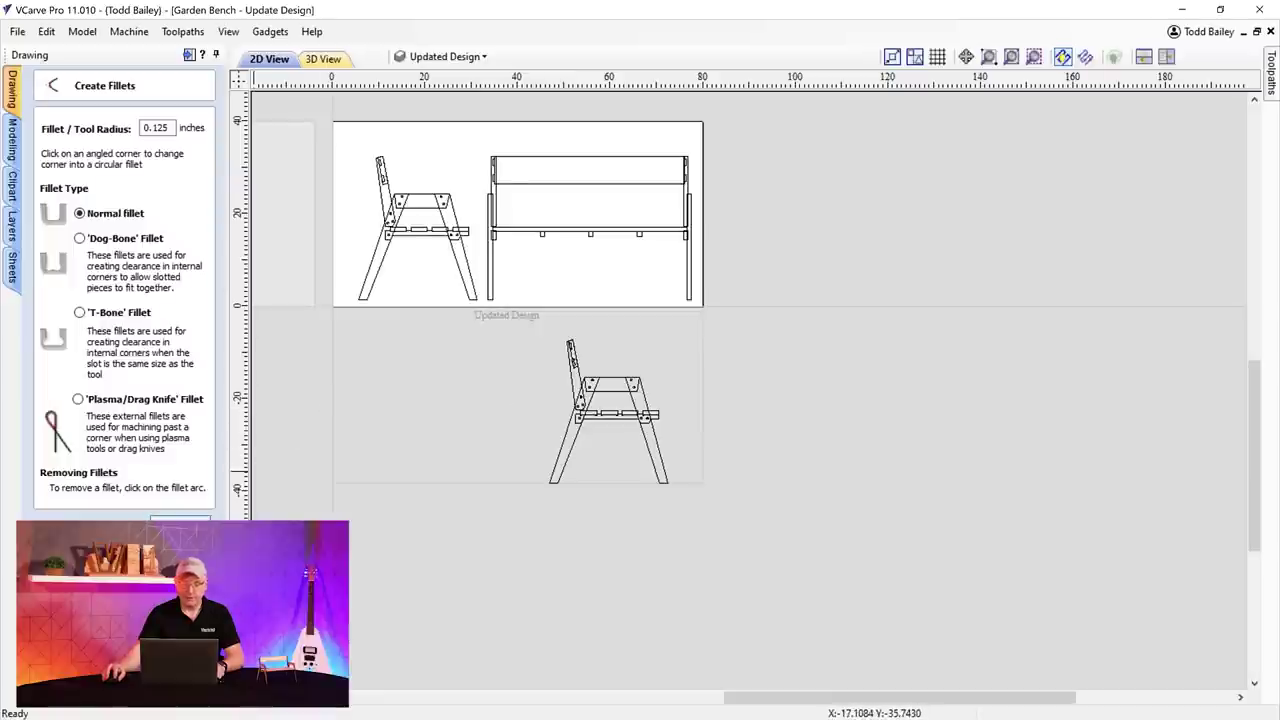
{"action": "left_click", "coordinate": [180, 527]}
- Copy the front view's backrest board and its four tenons into the empty area beside the copied side view
{"action": "left_click_drag", "start_coordinate": [463, 145], "coordinate": [714, 192]}
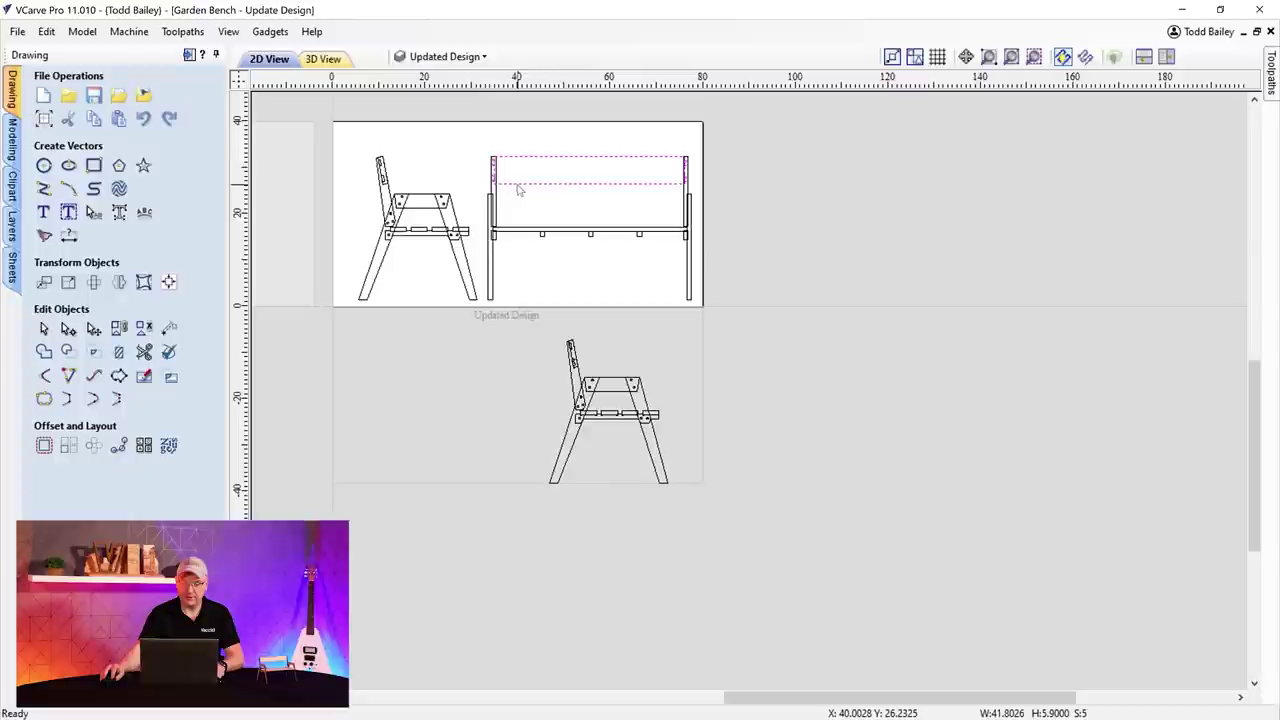
{"action": "left_click_drag", "start_coordinate": [500, 181], "coordinate": [690, 362]}
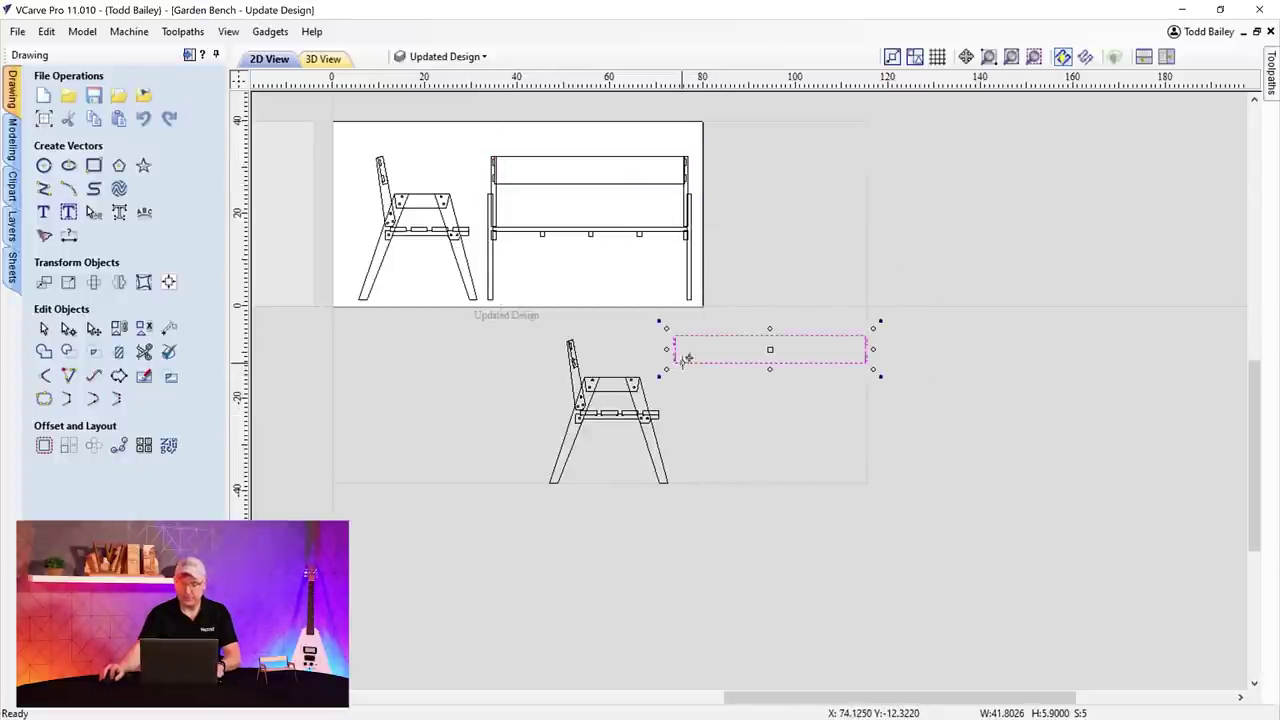
- Widen both tenons at the left end of the copied backrest board to about 0.78 inch so they overlap the board
{"action": "scroll", "coordinate": [697, 363], "scroll_direction": "up", "scroll_amount": 2}
{"action": "scroll", "coordinate": [697, 363], "scroll_direction": "up", "scroll_amount": 6}
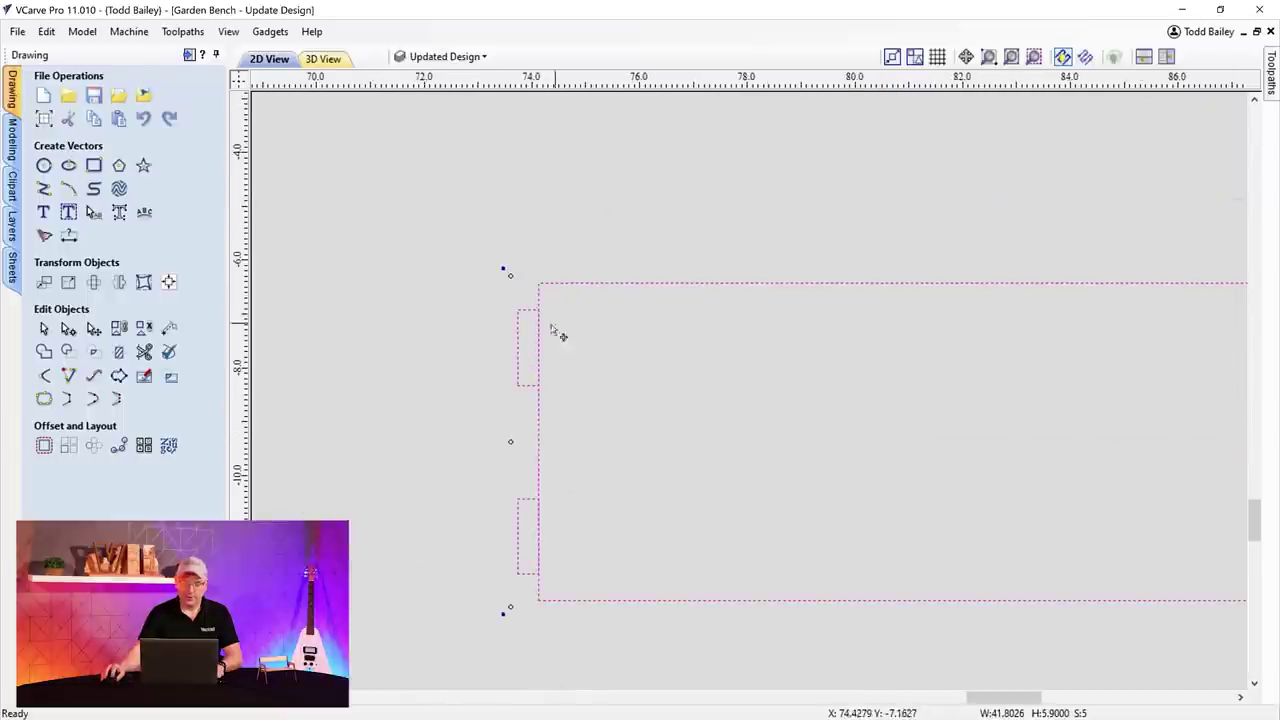
{"action": "left_click", "coordinate": [480, 318]}
{"action": "scroll", "coordinate": [526, 277], "scroll_direction": "up", "scroll_amount": 3}
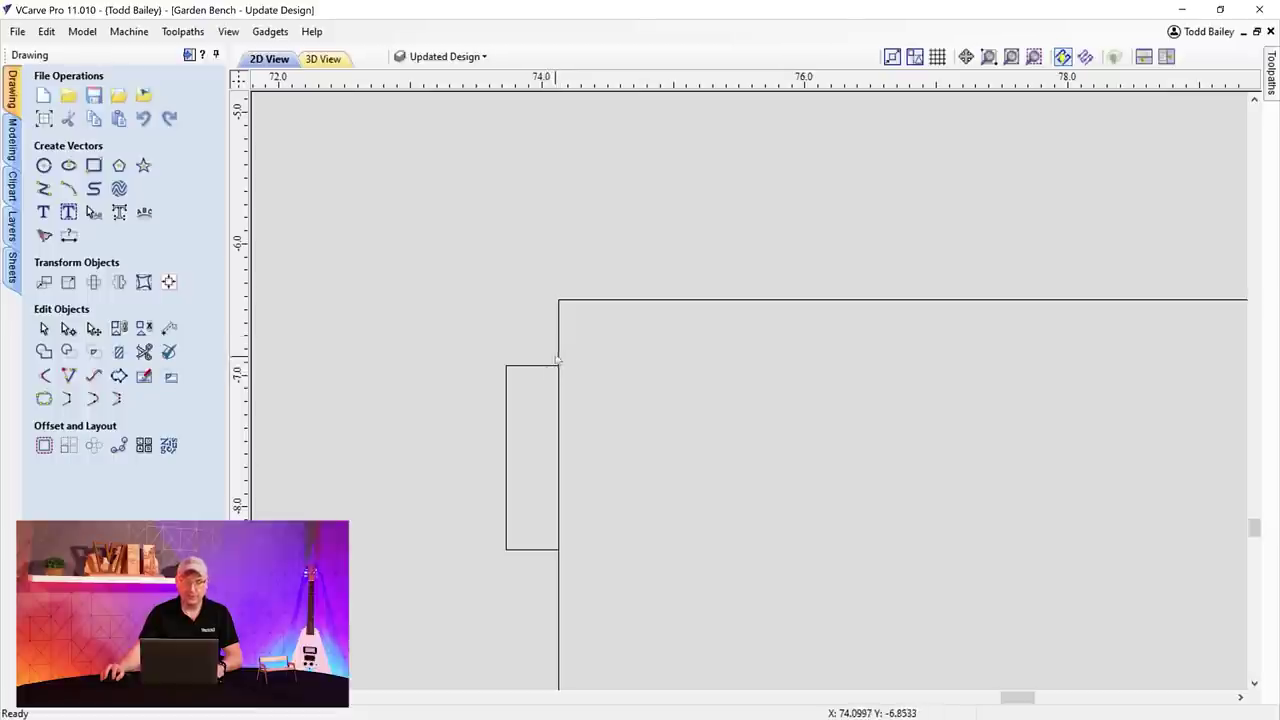
{"action": "left_click", "coordinate": [553, 368]}
{"action": "scroll", "coordinate": [557, 385], "scroll_direction": "down", "scroll_amount": 8}
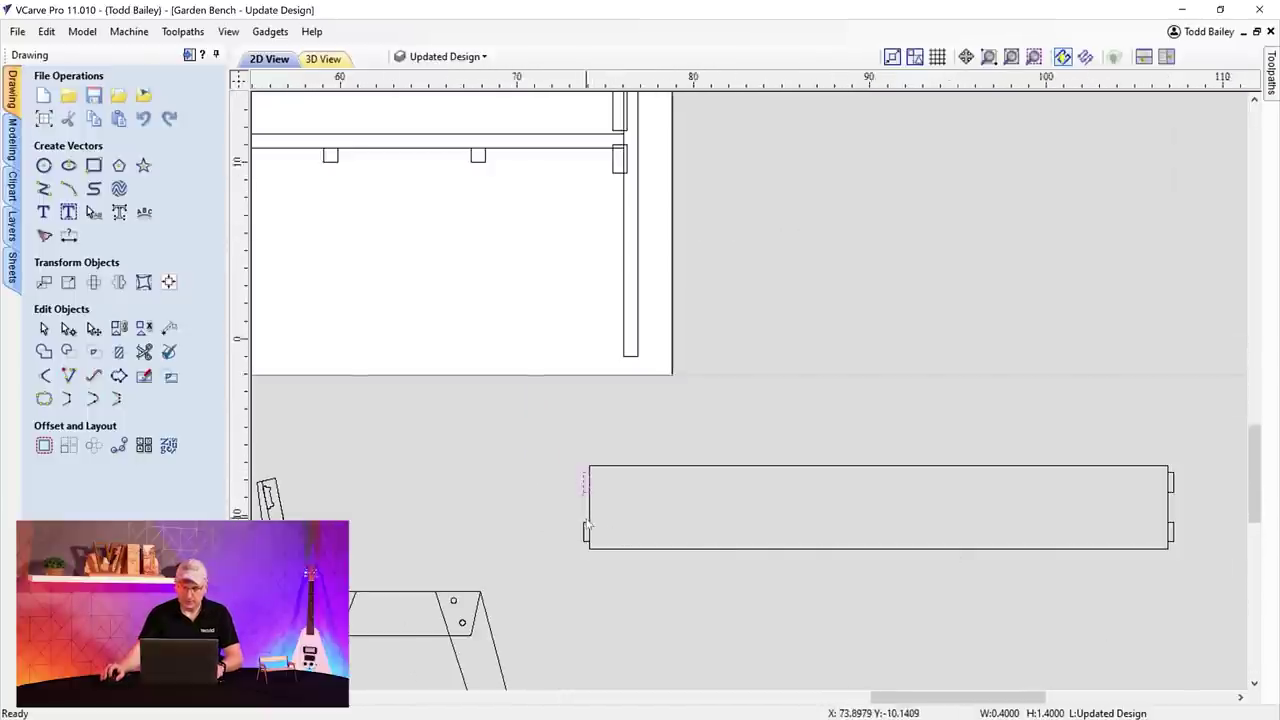
{"action": "scroll", "coordinate": [590, 495], "scroll_direction": "up", "scroll_amount": 2}
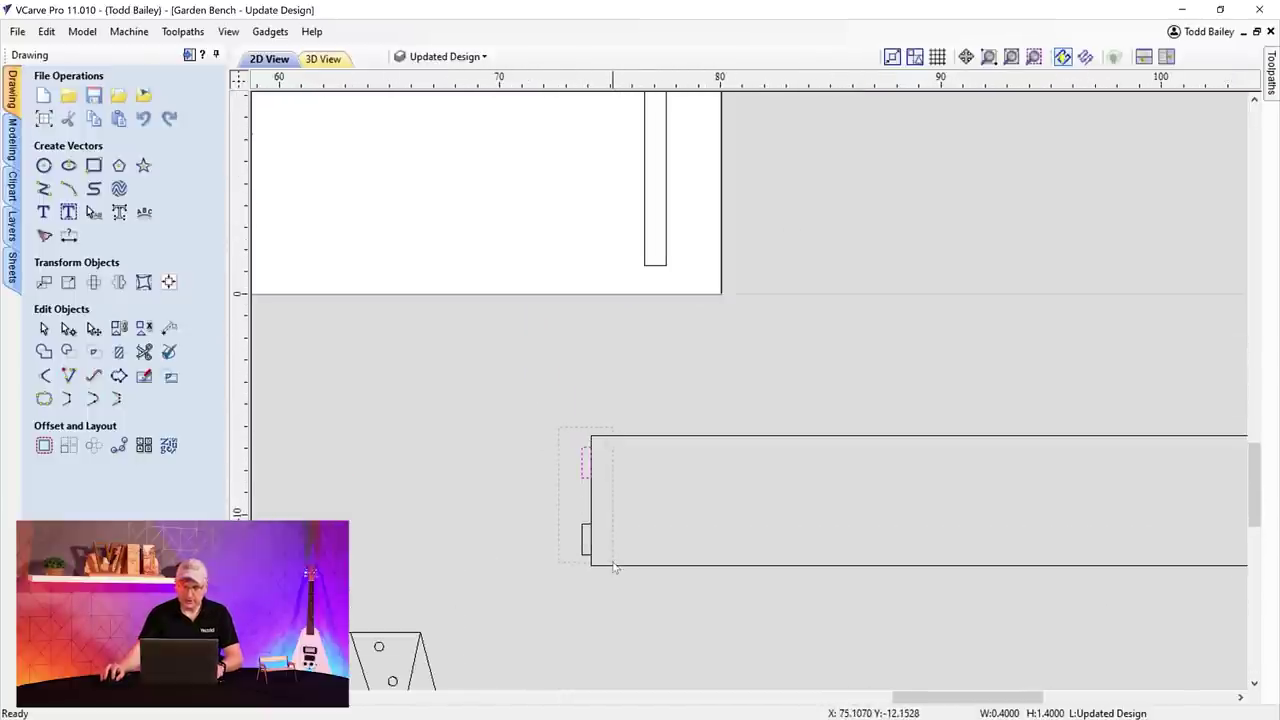
{"action": "left_click", "coordinate": [583, 540], "text": "shift"}
{"action": "scroll", "coordinate": [586, 509], "scroll_direction": "up", "scroll_amount": 3}
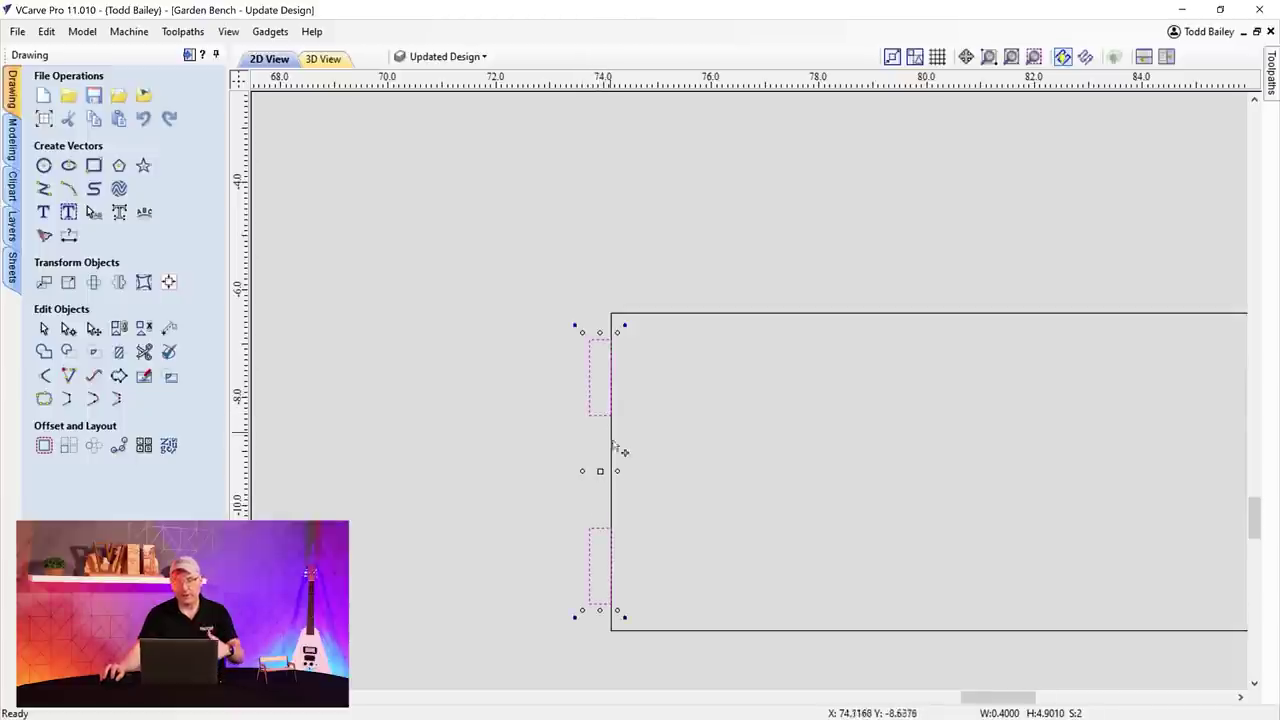
{"action": "left_click_drag", "start_coordinate": [618, 472], "coordinate": [630, 471]}
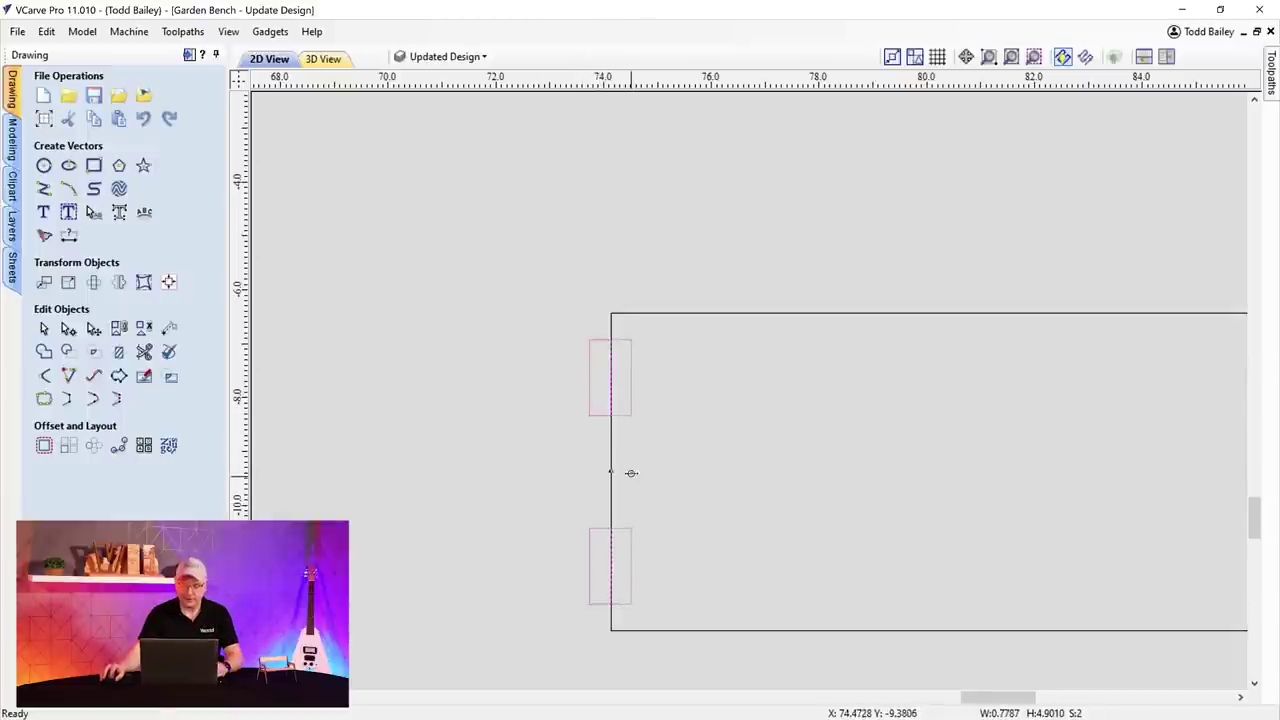
- Widen both tenons at the board's right end inward so they overlap its edge
{"action": "scroll", "coordinate": [683, 581], "scroll_direction": "down", "scroll_amount": 5}
{"action": "left_click_drag", "start_coordinate": [929, 709], "coordinate": [986, 709]}
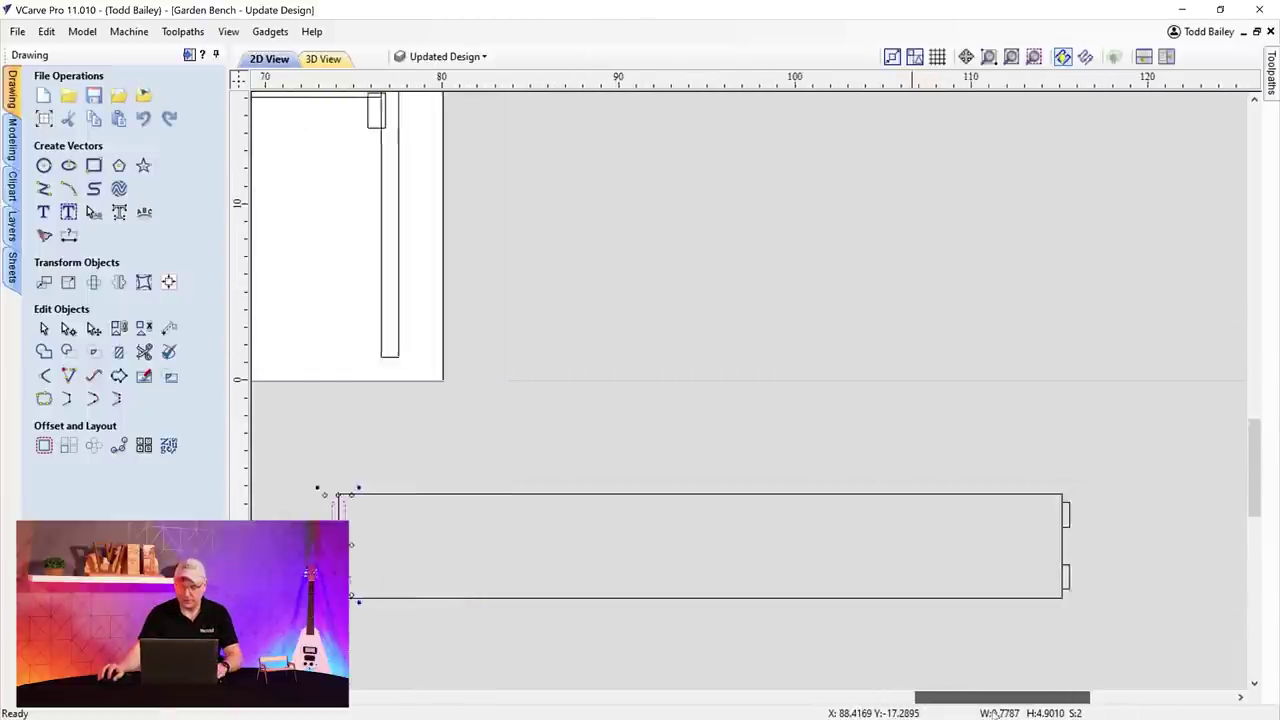
{"action": "left_click", "coordinate": [1073, 578]}
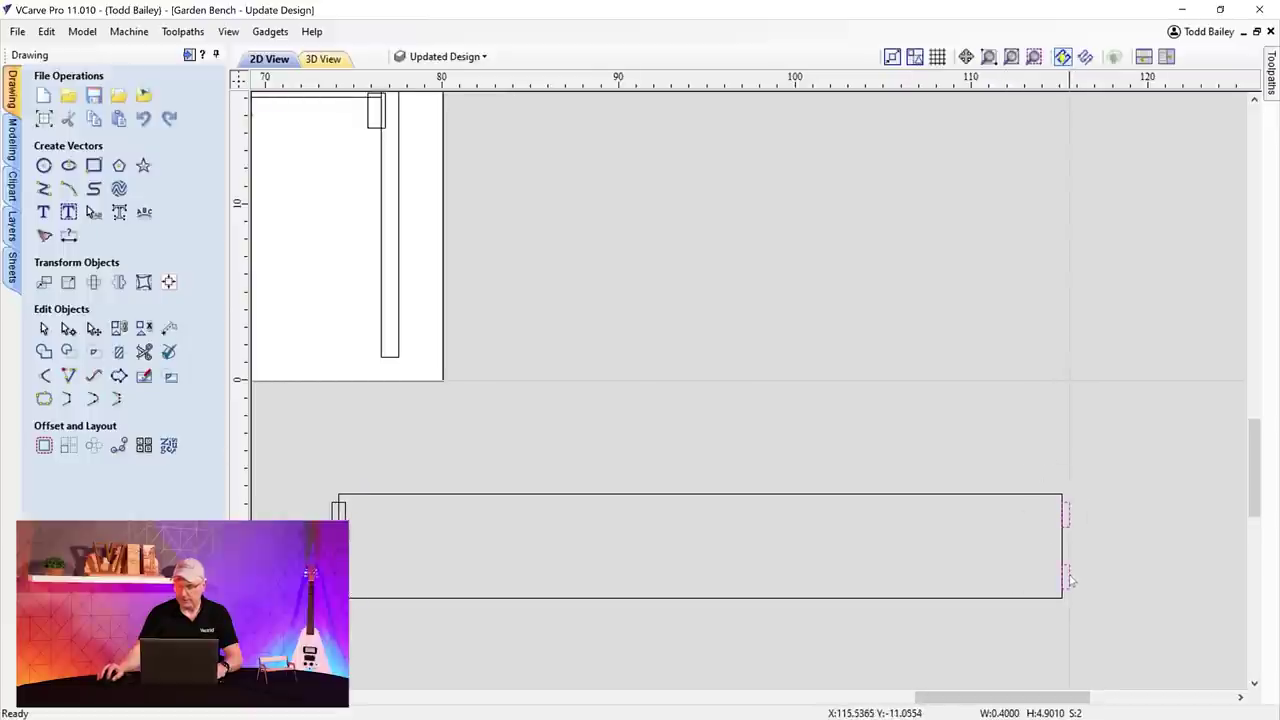
{"action": "left_click_drag", "start_coordinate": [1053, 544], "coordinate": [1039, 545]}
- Weld the copied backrest board and its four tenons into a single outline
{"action": "left_click", "coordinate": [1010, 598], "text": "shift"}
{"action": "left_click", "coordinate": [44, 351]}
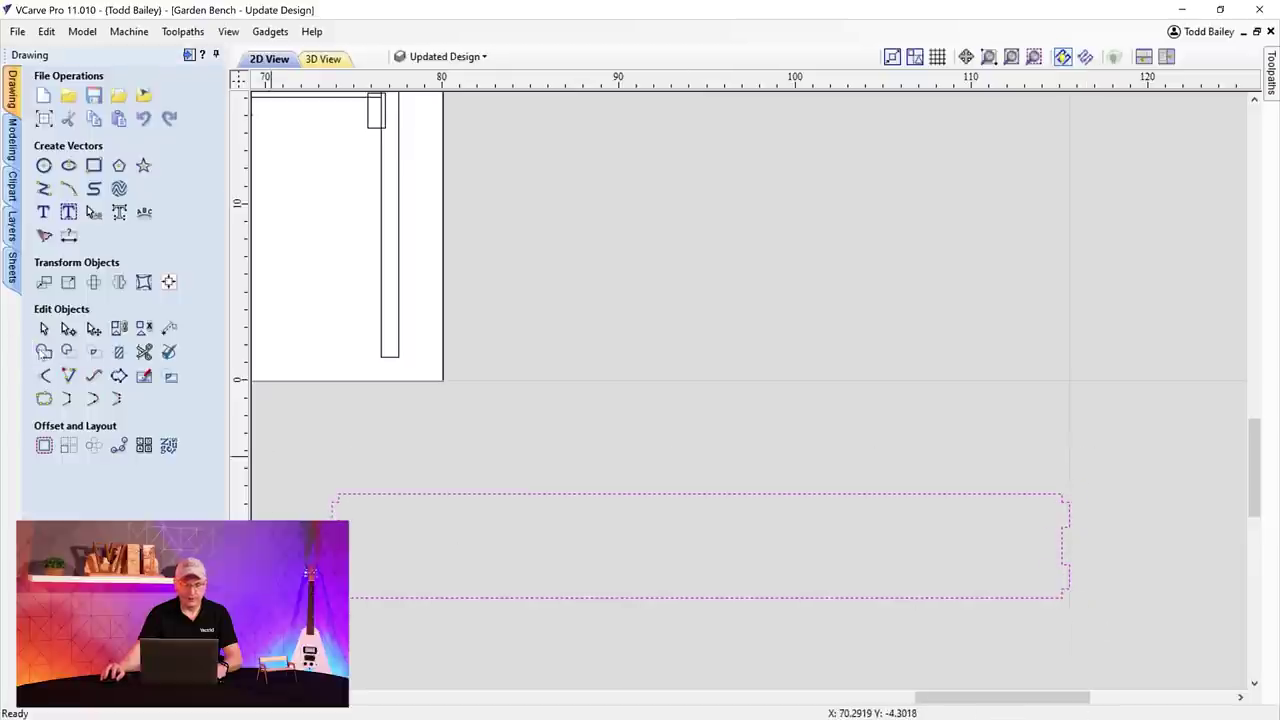
{"action": "left_click", "coordinate": [357, 543]}
- Add a 0.125 inch T-Bone fillet to the upper inner corner of the welded board's upper left tenon
{"action": "scroll", "coordinate": [335, 550], "scroll_direction": "up", "scroll_amount": 2}
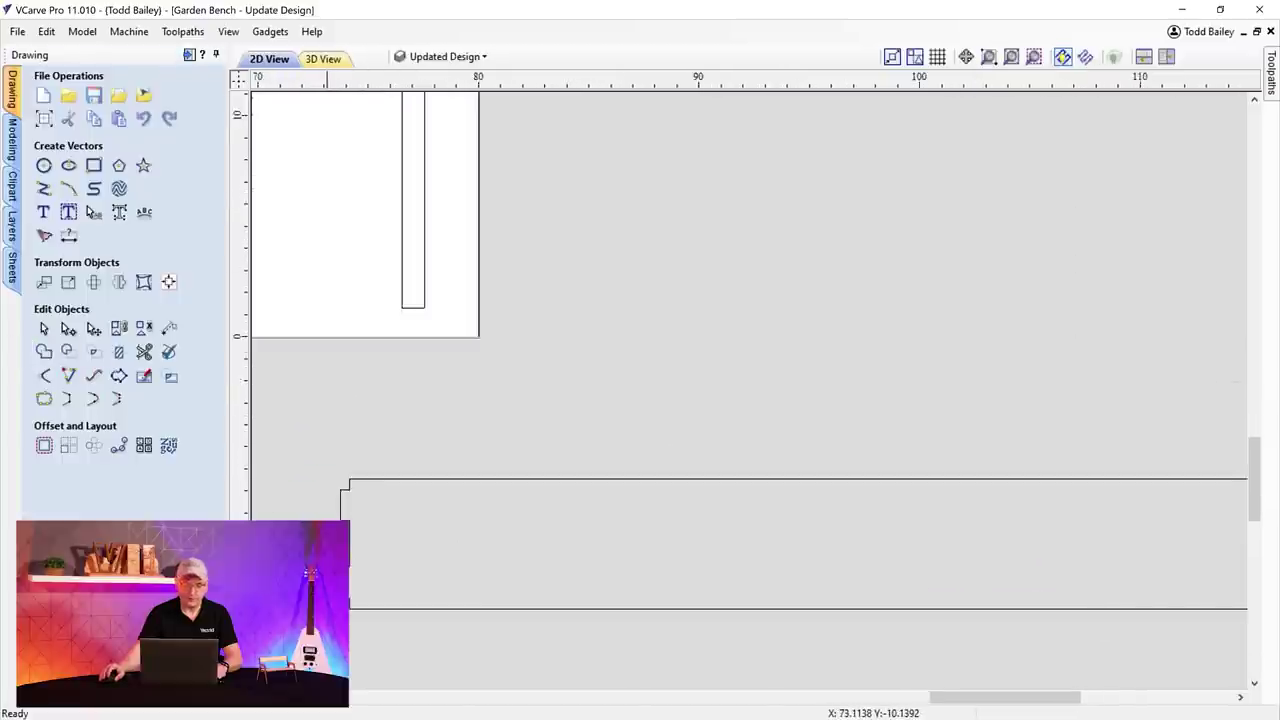
{"action": "scroll", "coordinate": [335, 556], "scroll_direction": "up", "scroll_amount": 5}
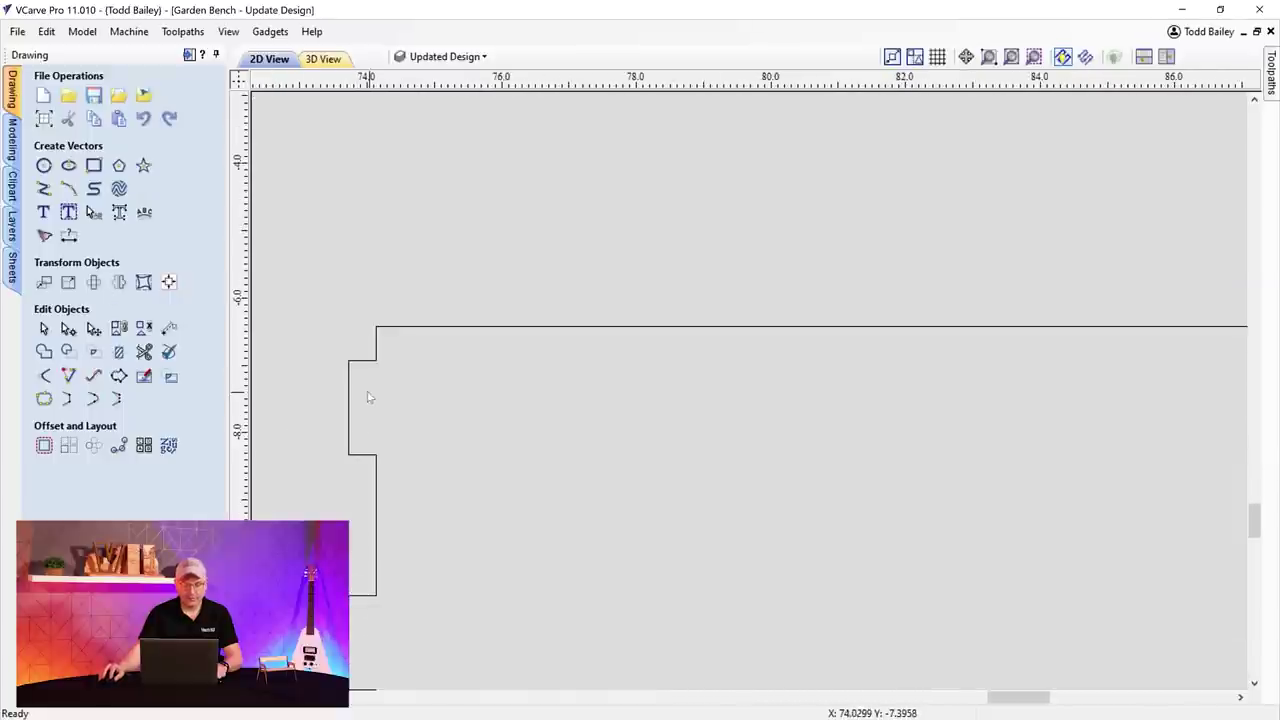
{"action": "left_click", "coordinate": [350, 410]}
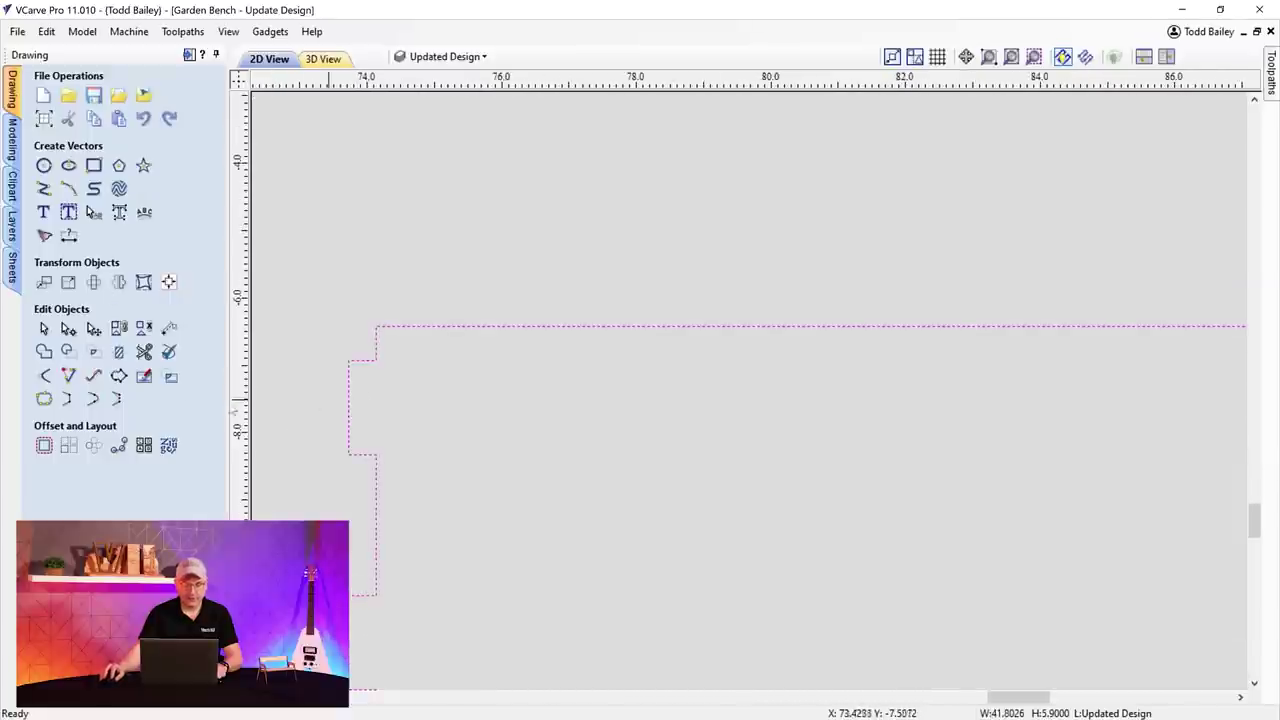
{"action": "left_click", "coordinate": [44, 376]}
{"action": "scroll", "coordinate": [335, 375], "scroll_direction": "up", "scroll_amount": 3}
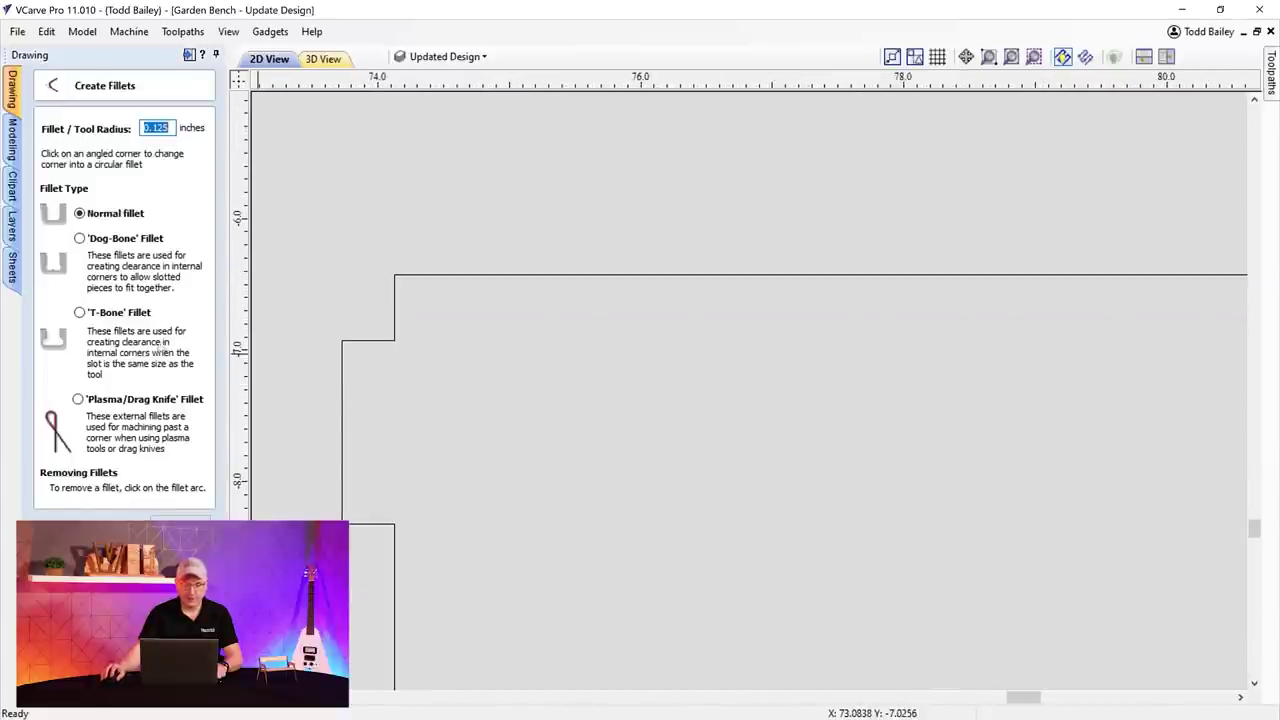
{"action": "scroll", "coordinate": [365, 343], "scroll_direction": "up", "scroll_amount": 2}
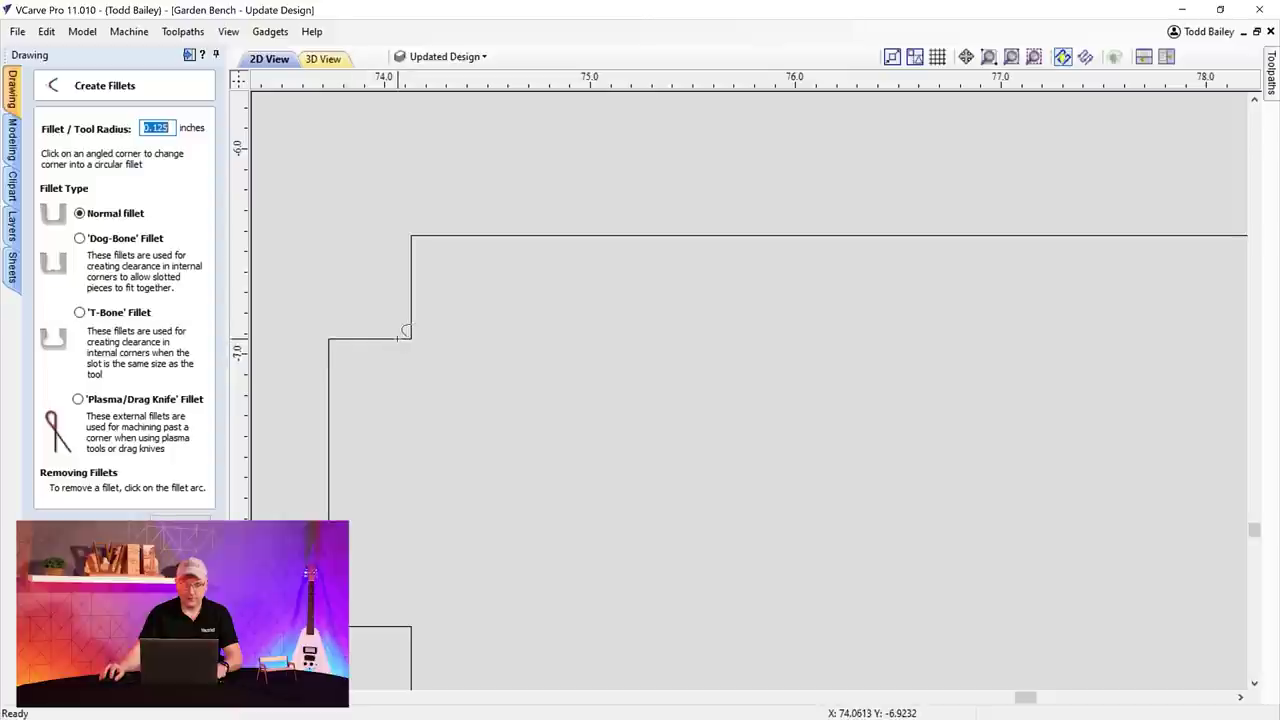
{"action": "left_click", "coordinate": [401, 337]}
{"action": "scroll", "coordinate": [402, 334], "scroll_direction": "up", "scroll_amount": 1}
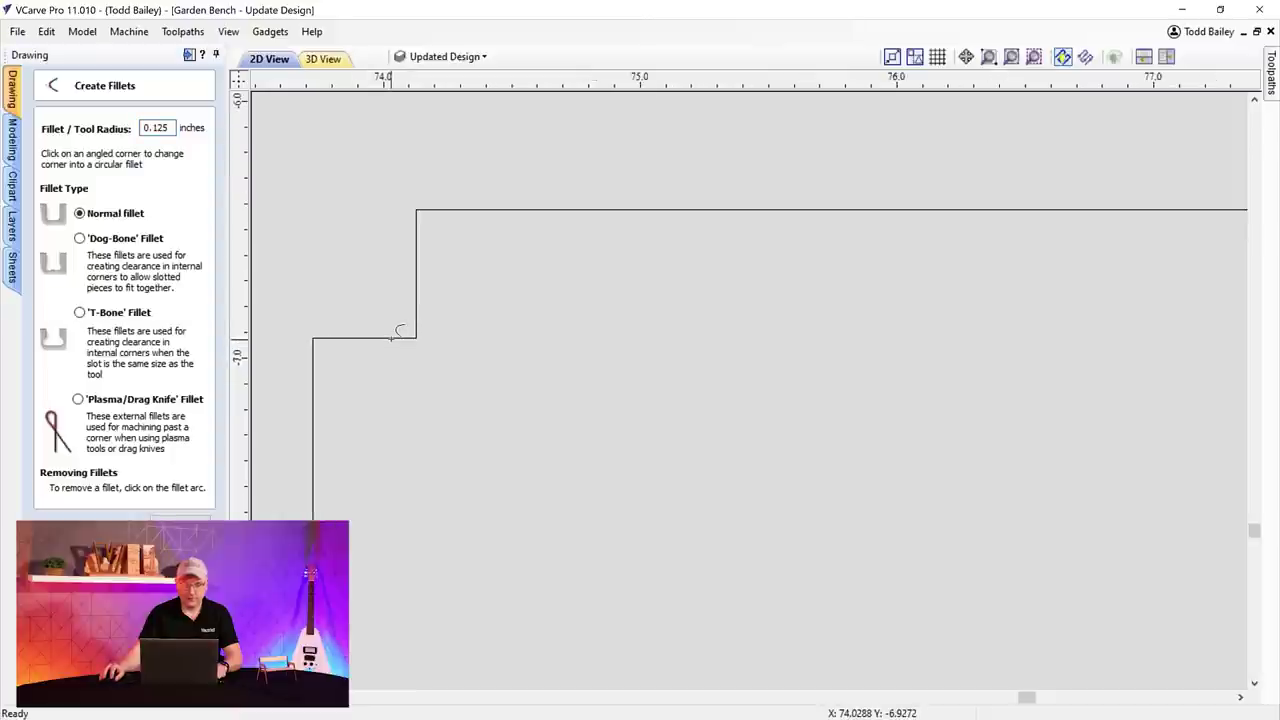
{"action": "scroll", "coordinate": [392, 335], "scroll_direction": "up", "scroll_amount": 1}
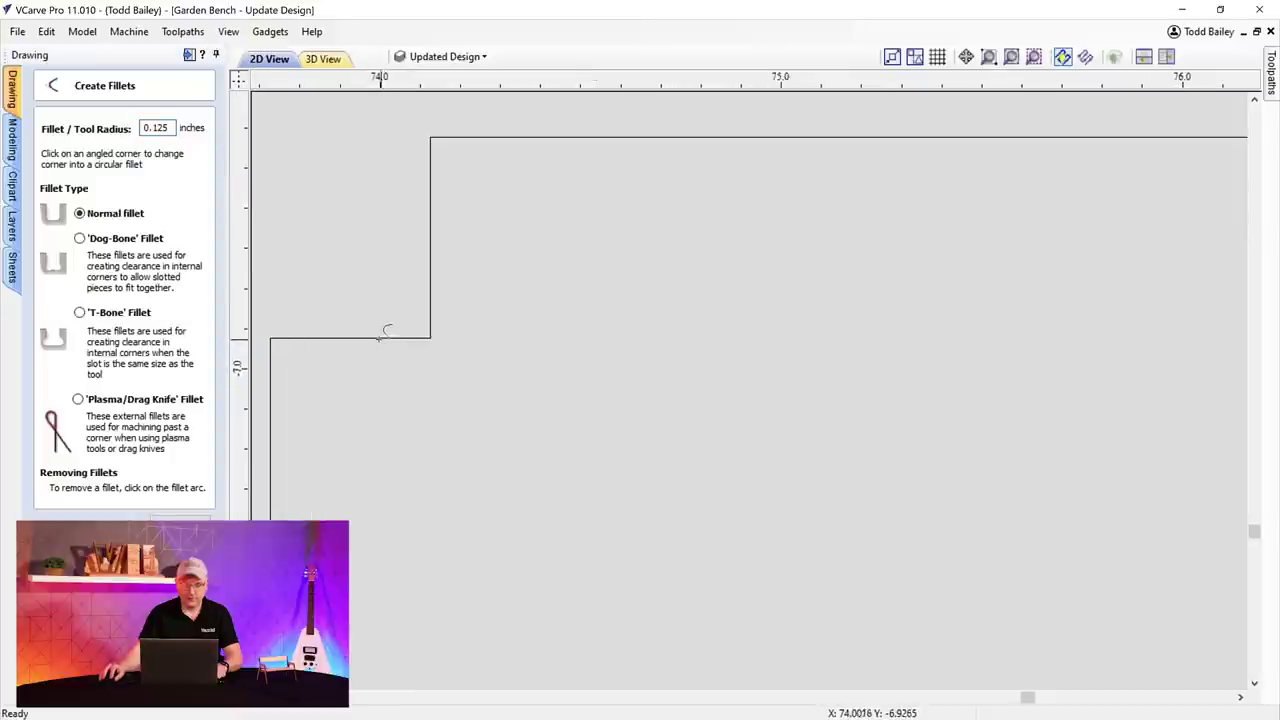
{"action": "left_click", "coordinate": [80, 239]}
{"action": "left_click", "coordinate": [80, 313]}
{"action": "left_click", "coordinate": [394, 336]}
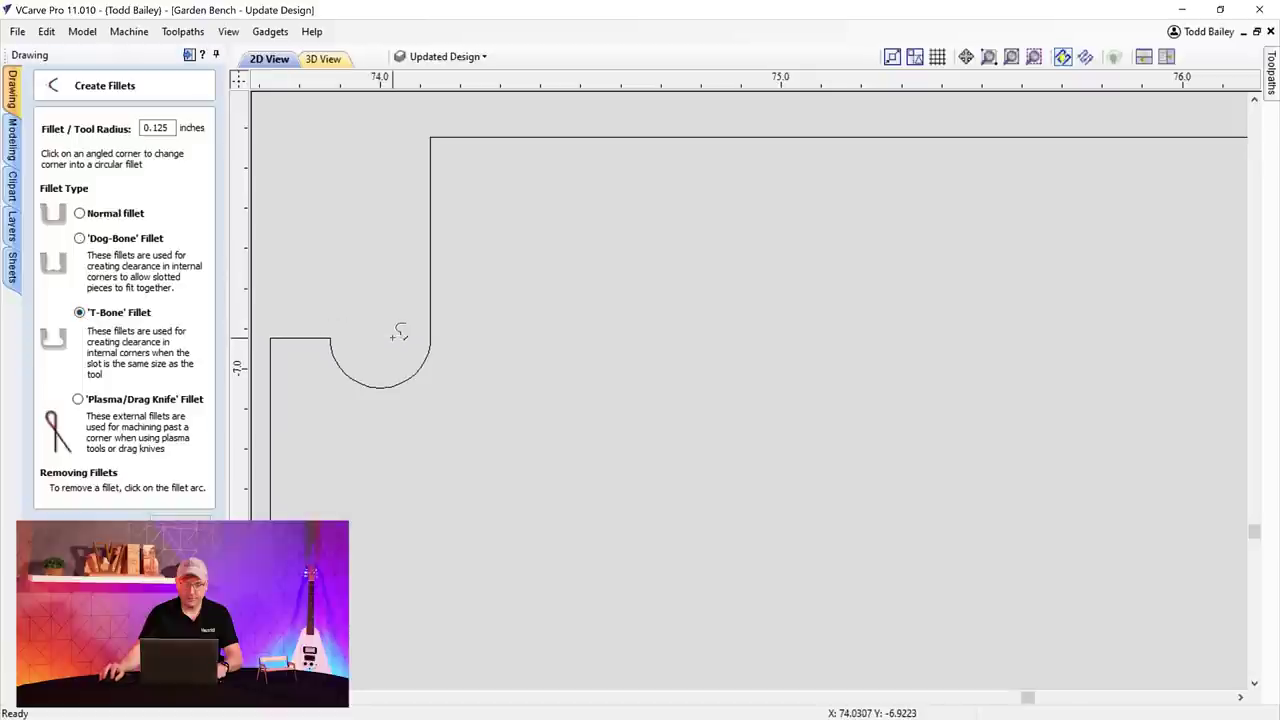
- Add 0.125 inch T-Bone fillets to the three remaining inner tenon corners at the board's left end
{"action": "scroll", "coordinate": [413, 470], "scroll_direction": "down", "scroll_amount": 3}
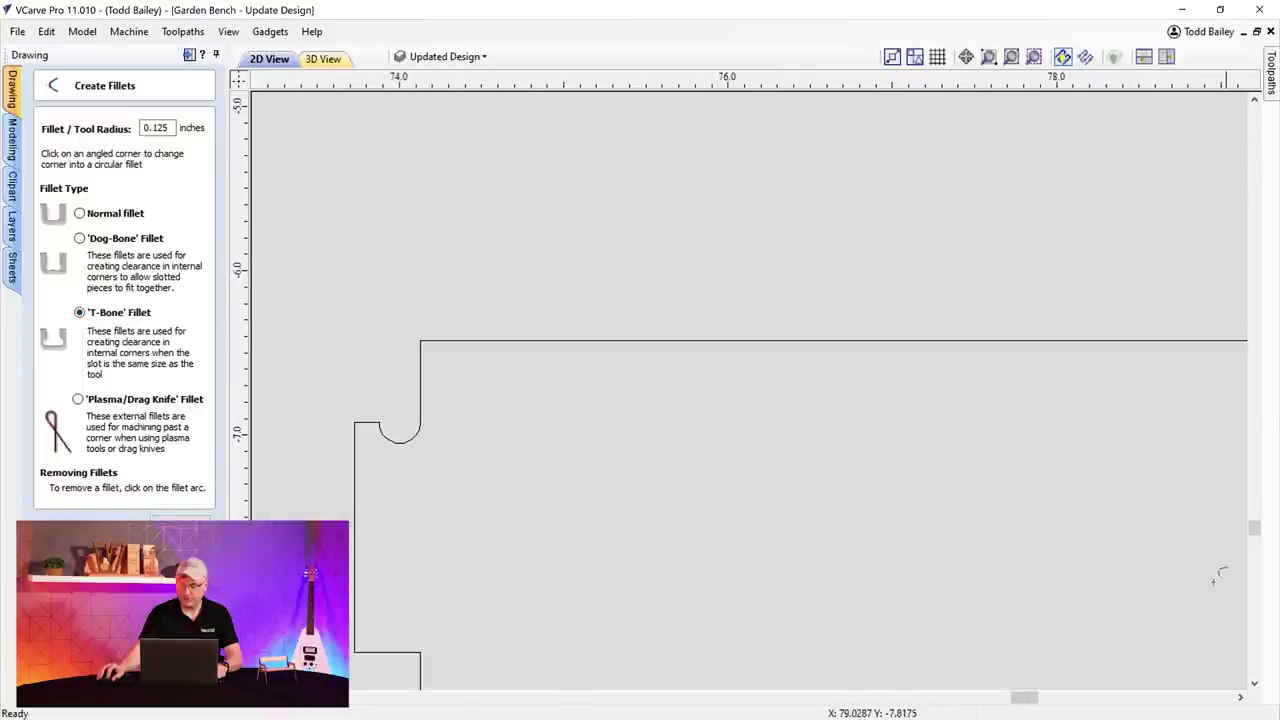
{"action": "left_click", "coordinate": [1254, 684]}
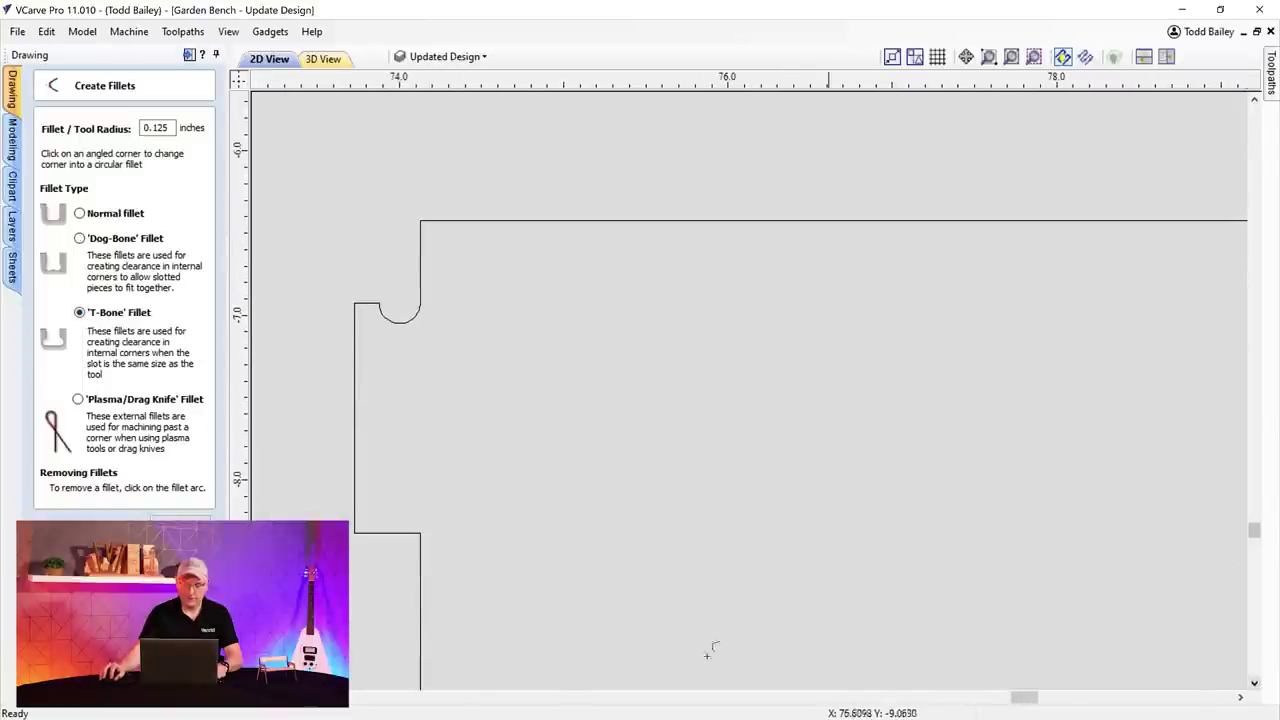
{"action": "left_click", "coordinate": [412, 530]}
{"action": "scroll", "coordinate": [420, 527], "scroll_direction": "down", "scroll_amount": 1}
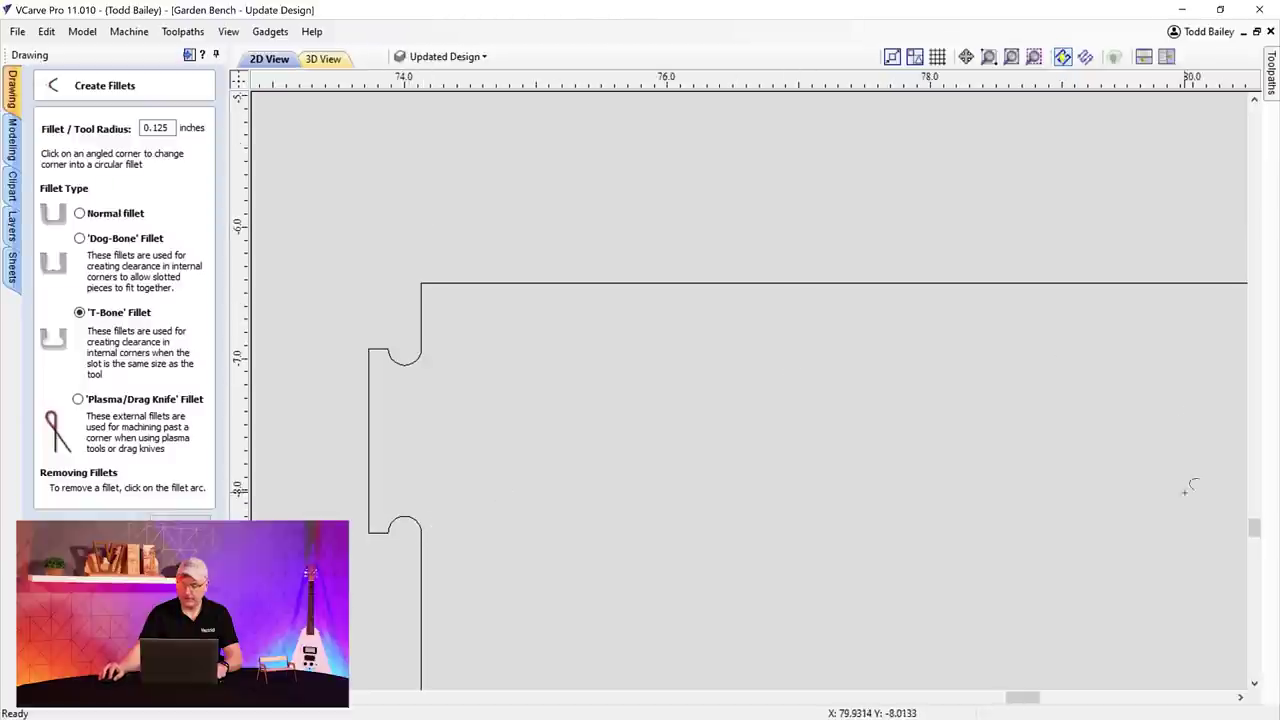
{"action": "scroll", "coordinate": [829, 455], "scroll_direction": "down", "scroll_amount": 1}
{"action": "left_click_drag", "start_coordinate": [1254, 522], "coordinate": [1254, 535]}
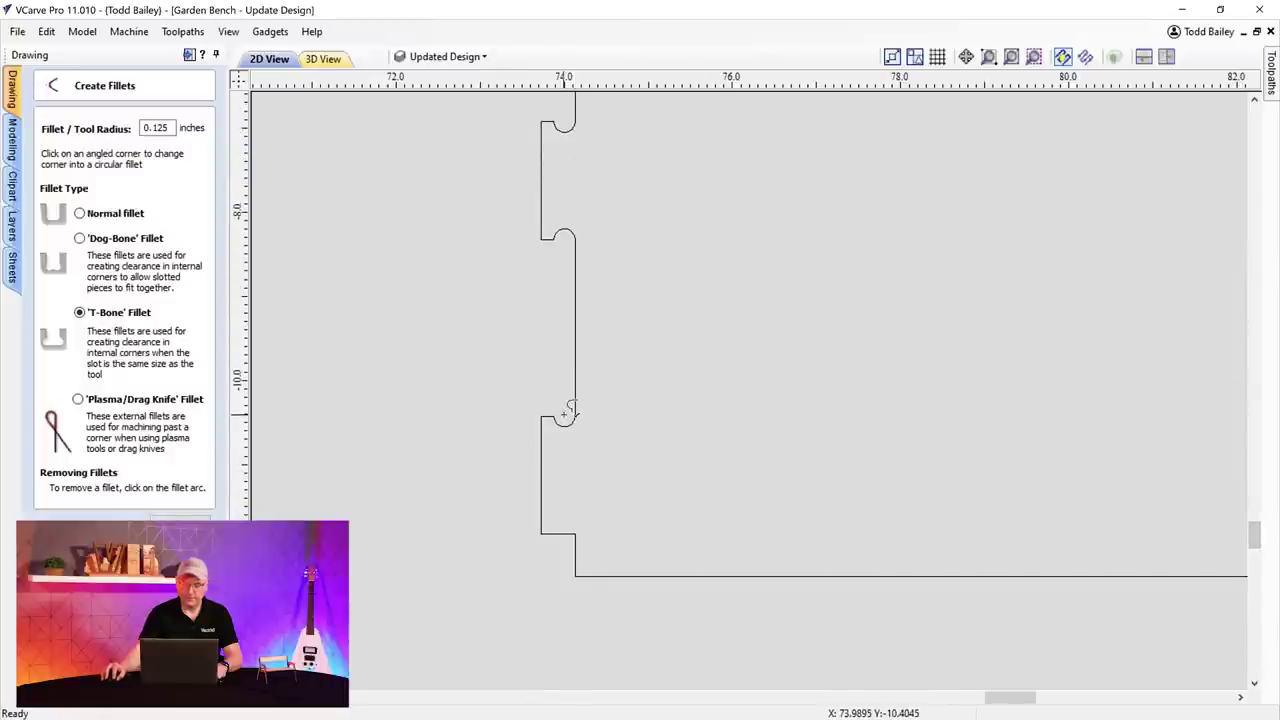
{"action": "scroll", "coordinate": [940, 640], "scroll_direction": "down", "scroll_amount": 2}
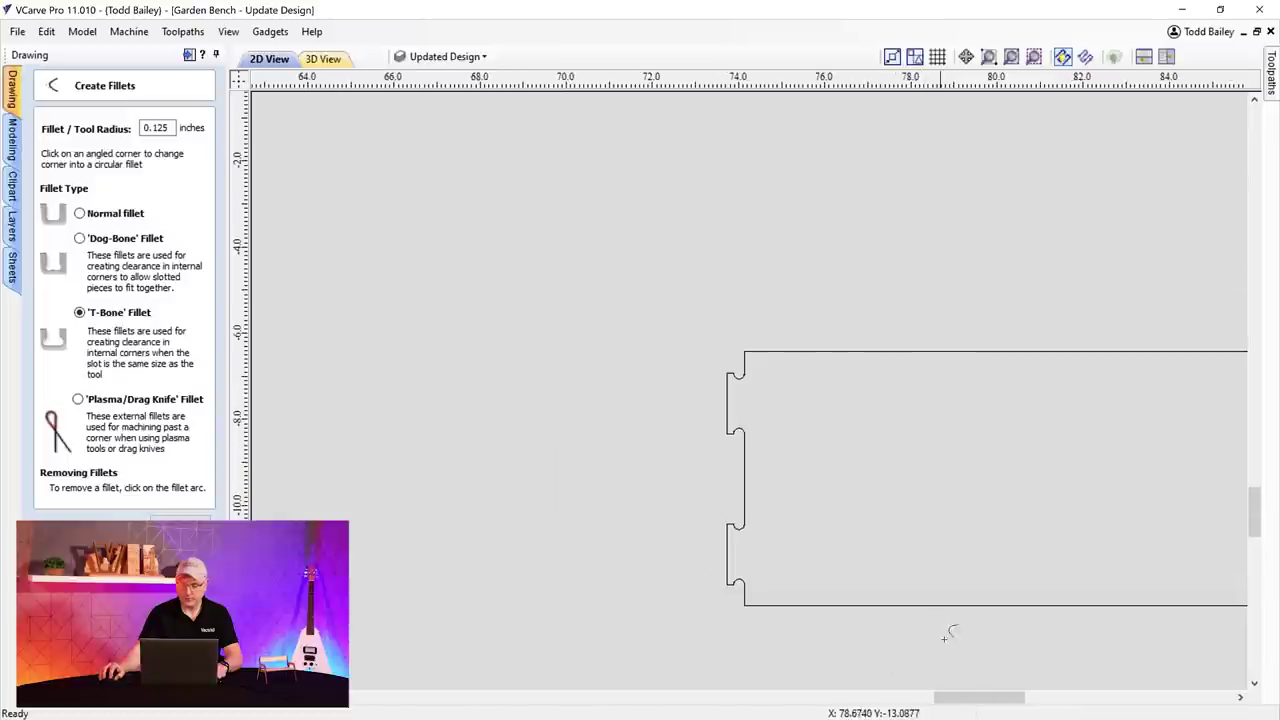
- Add 0.125 inch T-Bone fillets to all four inner tenon corners at the board's right end
{"action": "left_click_drag", "start_coordinate": [955, 705], "coordinate": [1104, 705]}
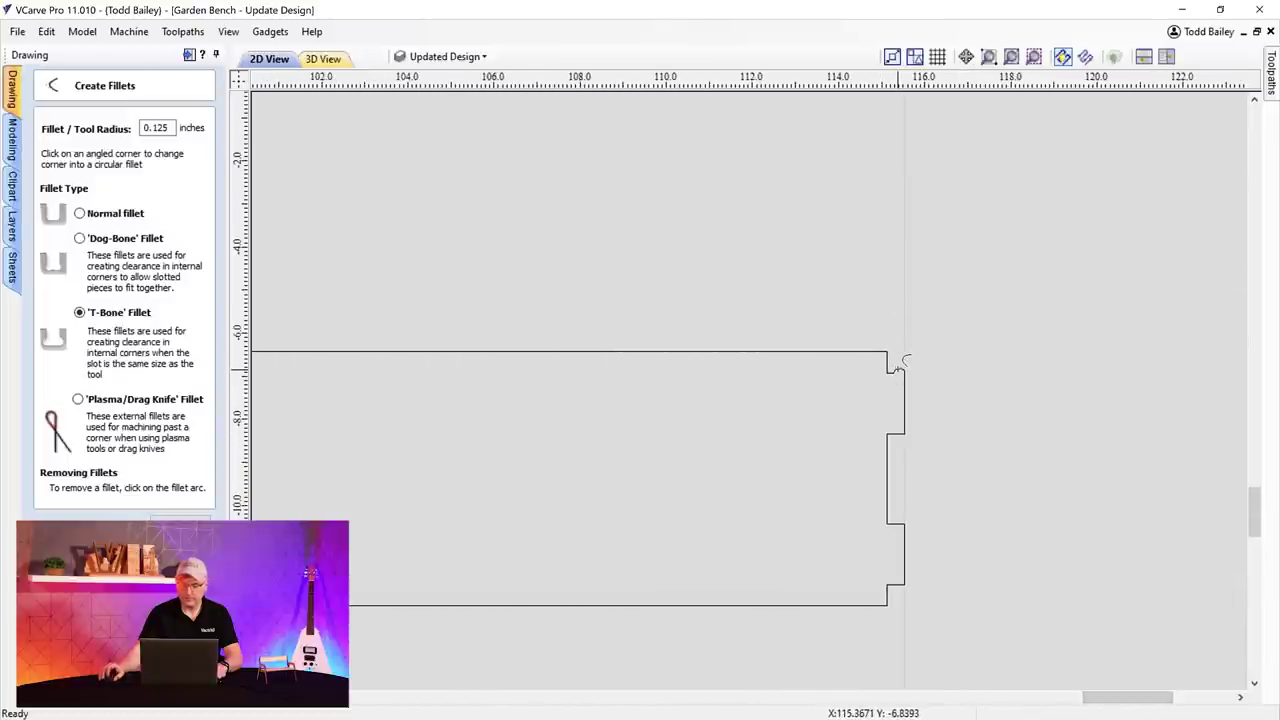
{"action": "scroll", "coordinate": [898, 368], "scroll_direction": "up", "scroll_amount": 3}
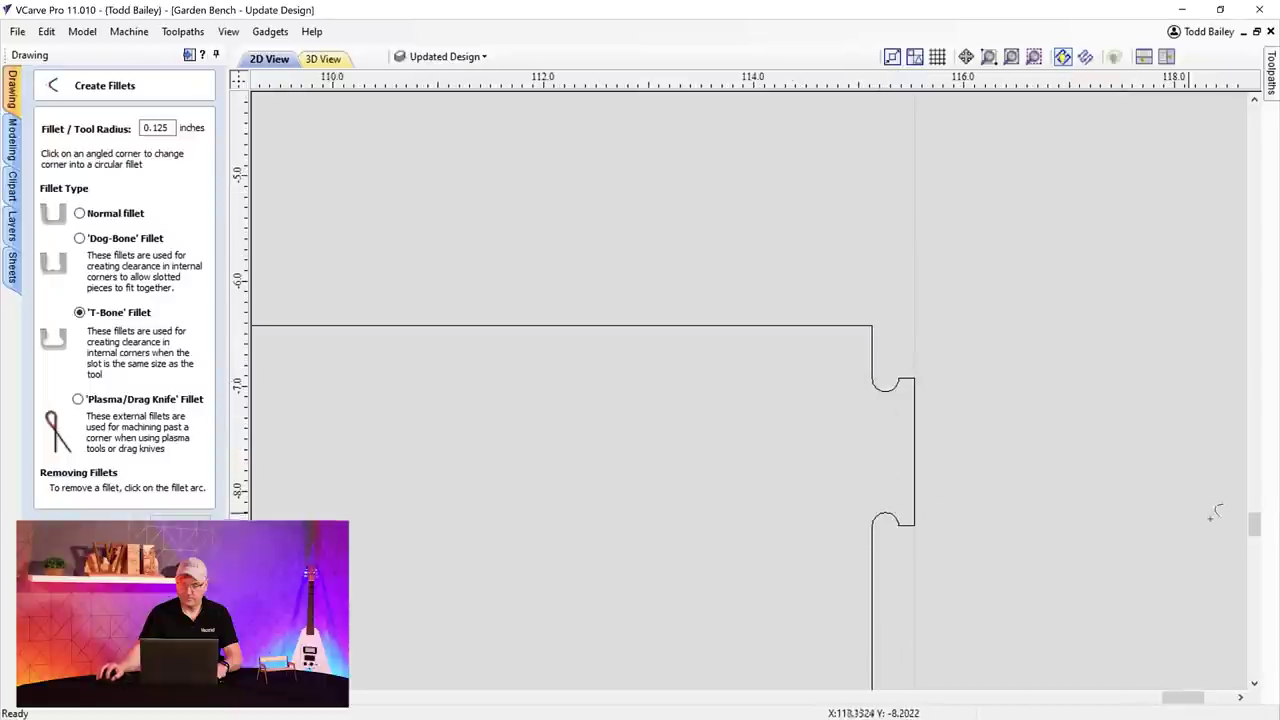
{"action": "left_click_drag", "start_coordinate": [1254, 526], "coordinate": [1254, 544]}
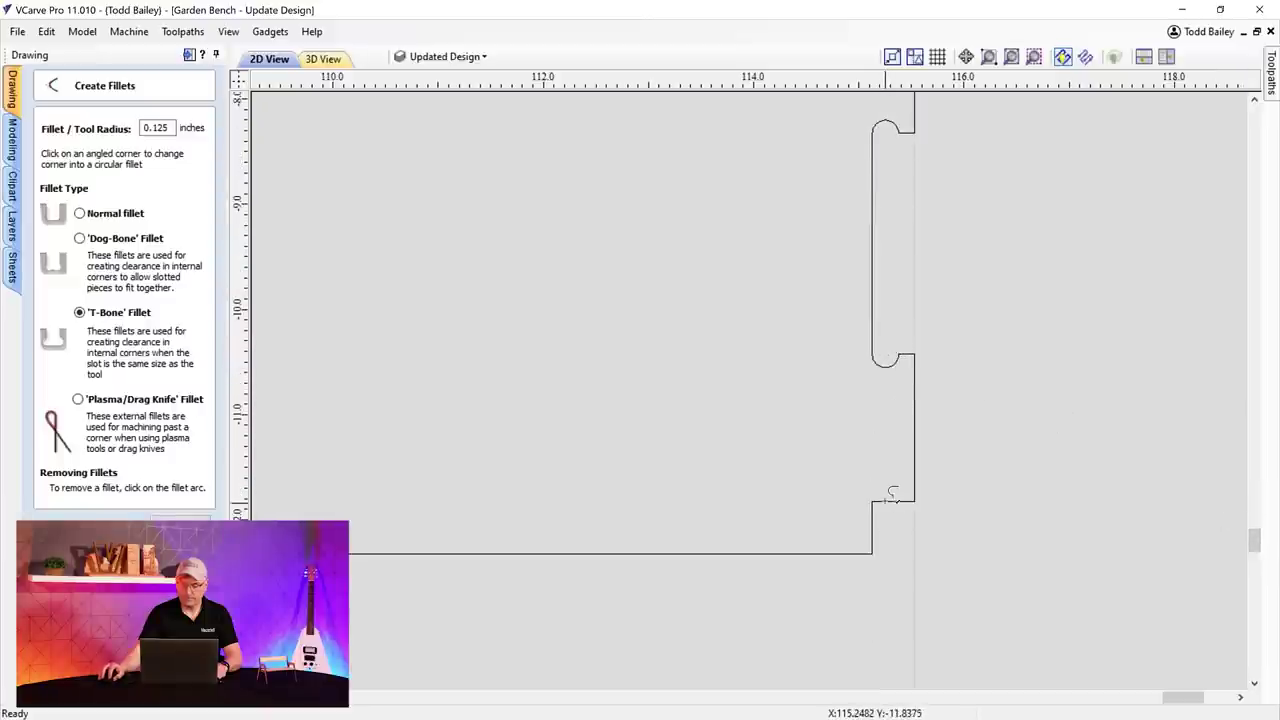
{"action": "scroll", "coordinate": [884, 497], "scroll_direction": "down", "scroll_amount": 10}
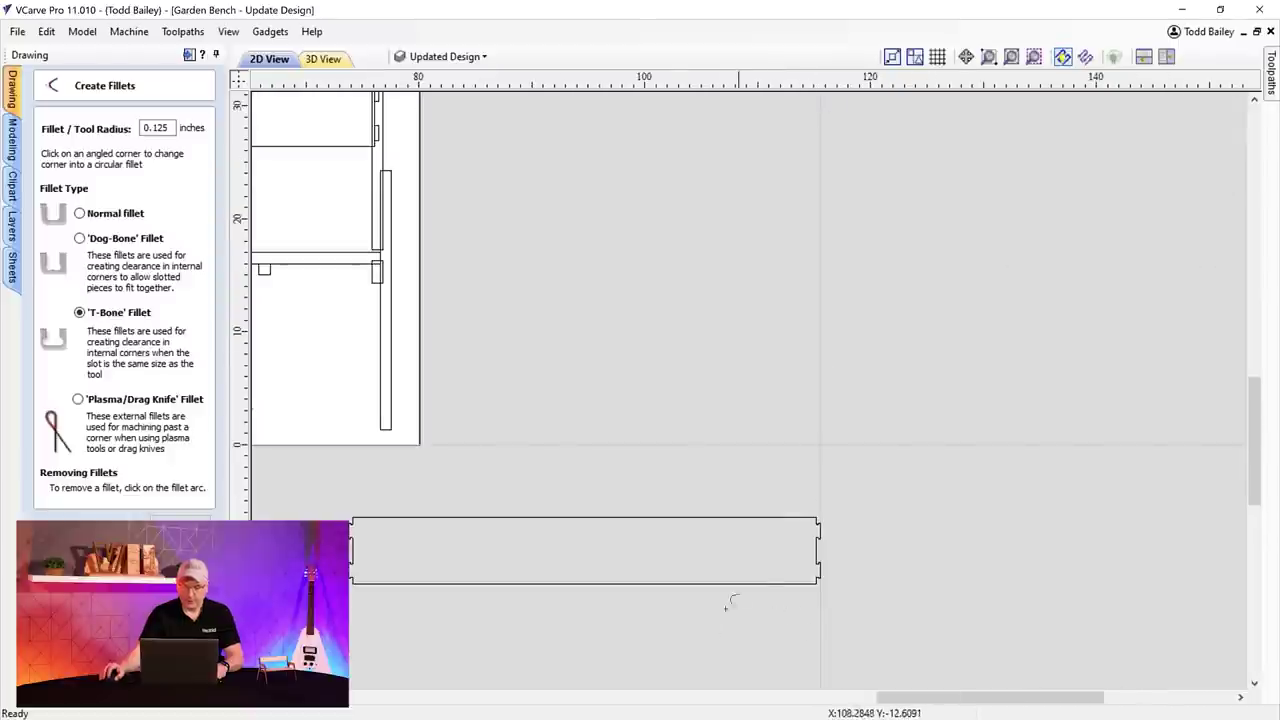
- Copy the side view's rear leg, seat support, backrest upright and armrest, with their bolt holes, to the empty area below the tenoned board
{"action": "left_click_drag", "start_coordinate": [1256, 458], "coordinate": [1258, 507]}
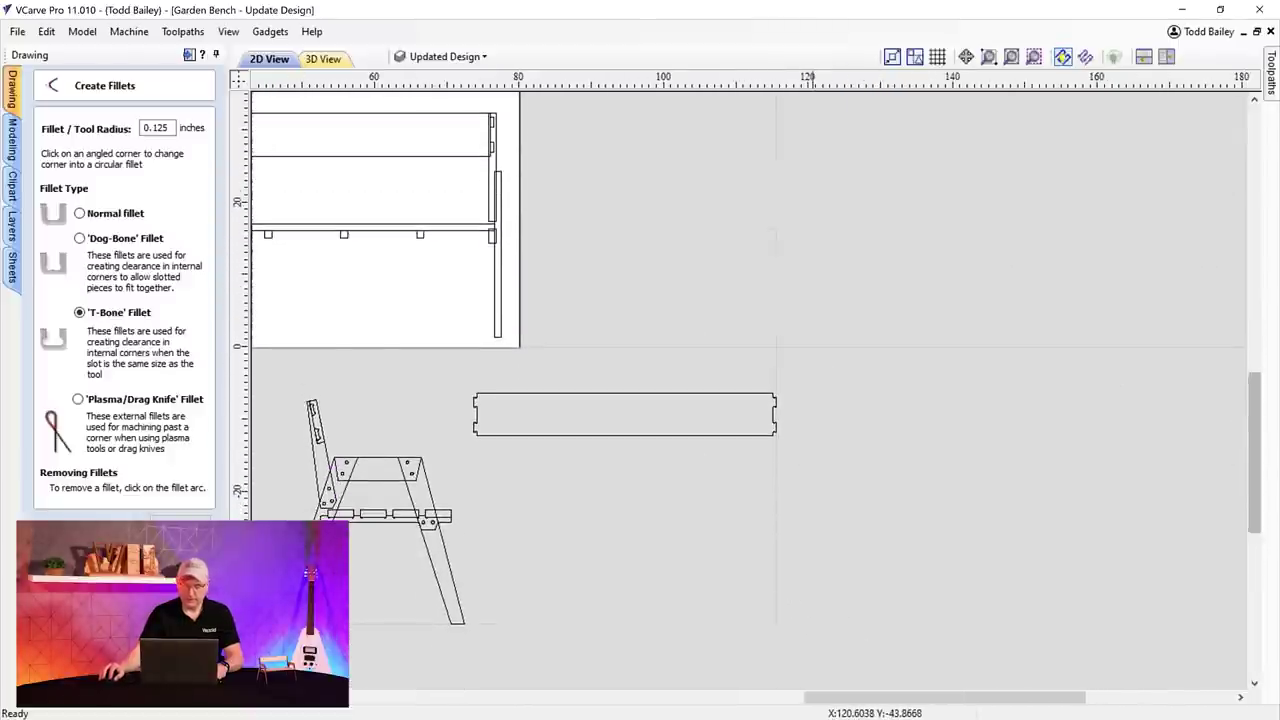
{"action": "left_click_drag", "start_coordinate": [940, 697], "coordinate": [920, 697]}
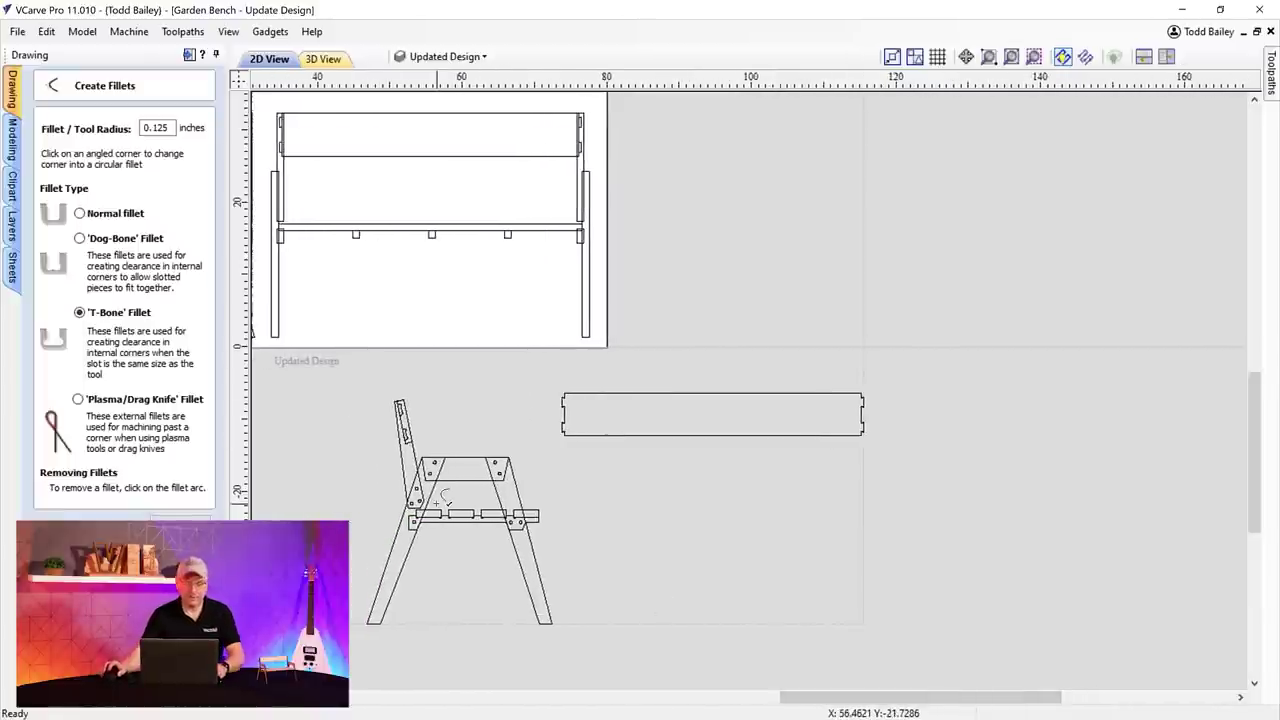
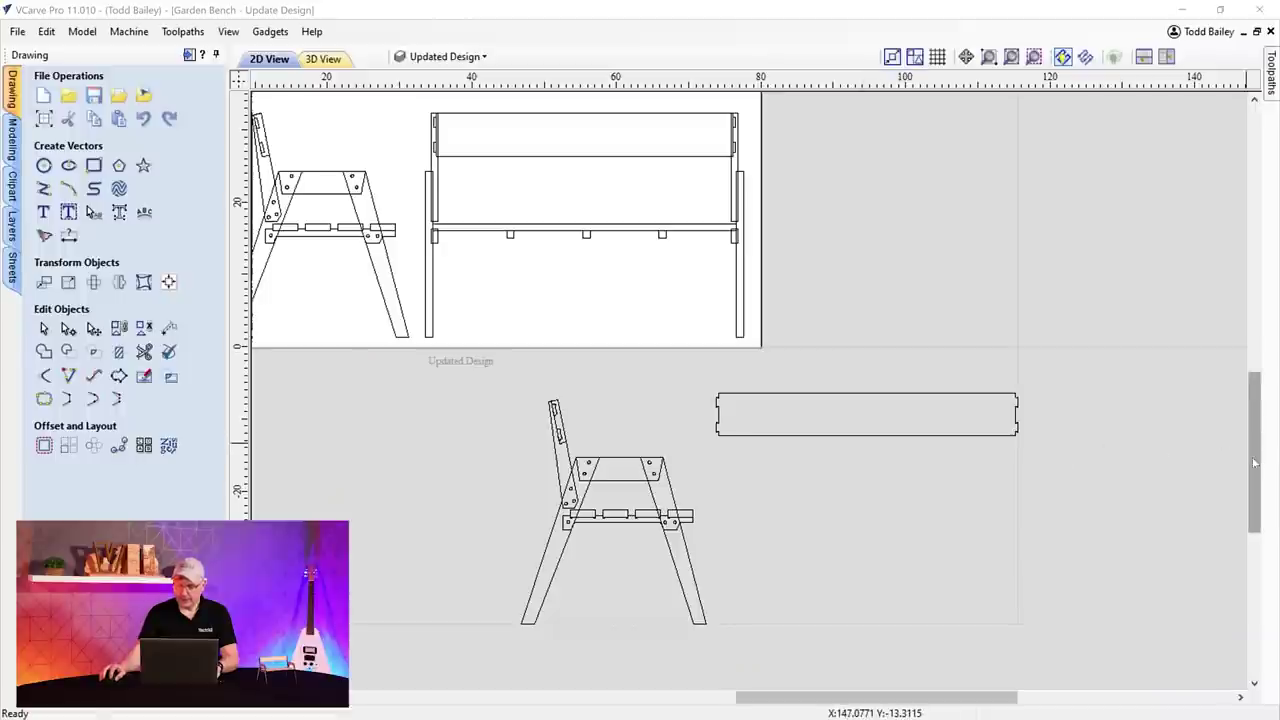
{"action": "left_click_drag", "start_coordinate": [1257, 460], "coordinate": [1255, 480]}
{"action": "scroll", "coordinate": [731, 480], "scroll_direction": "up", "scroll_amount": 3}
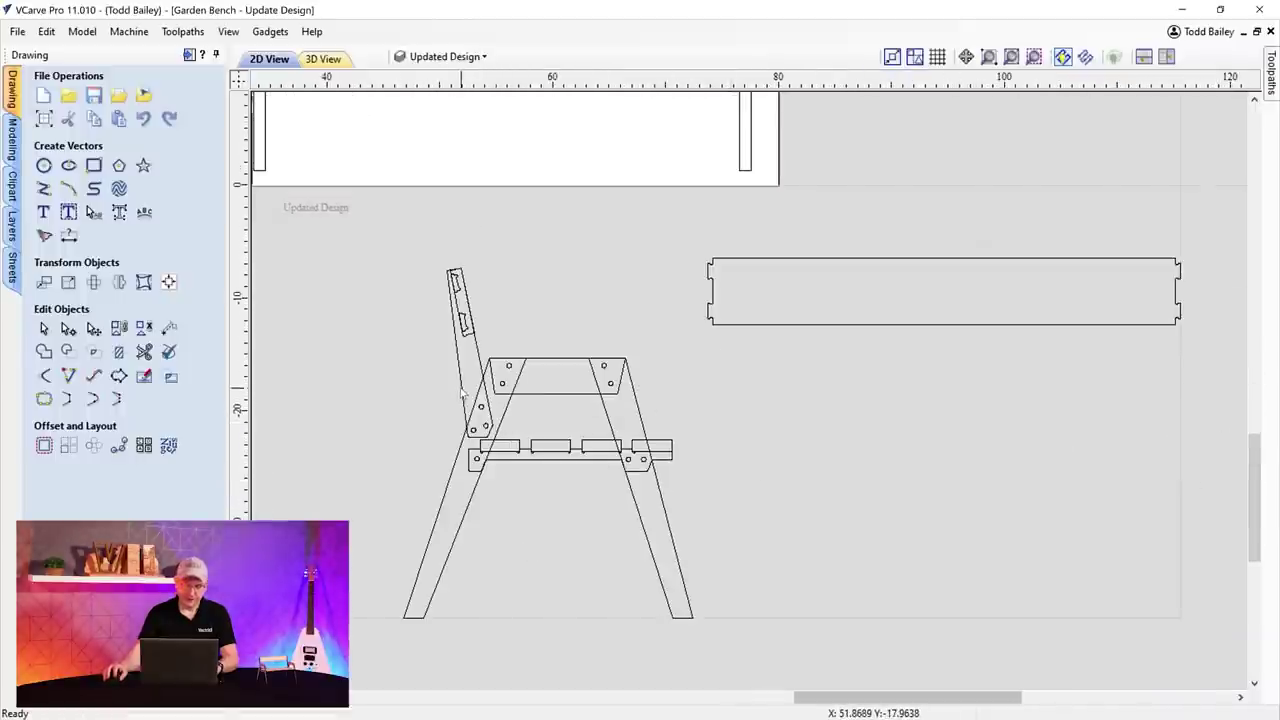
{"action": "left_click", "coordinate": [504, 420]}
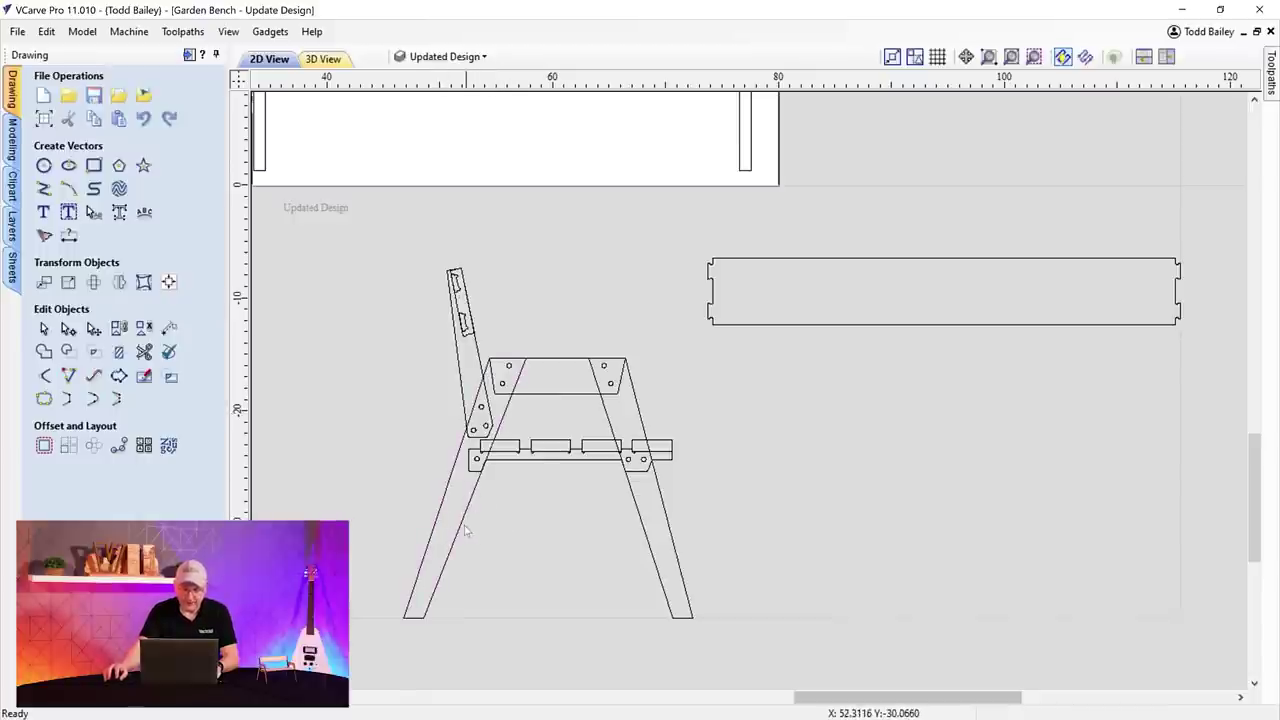
{"action": "left_click", "coordinate": [474, 462], "text": "shift"}
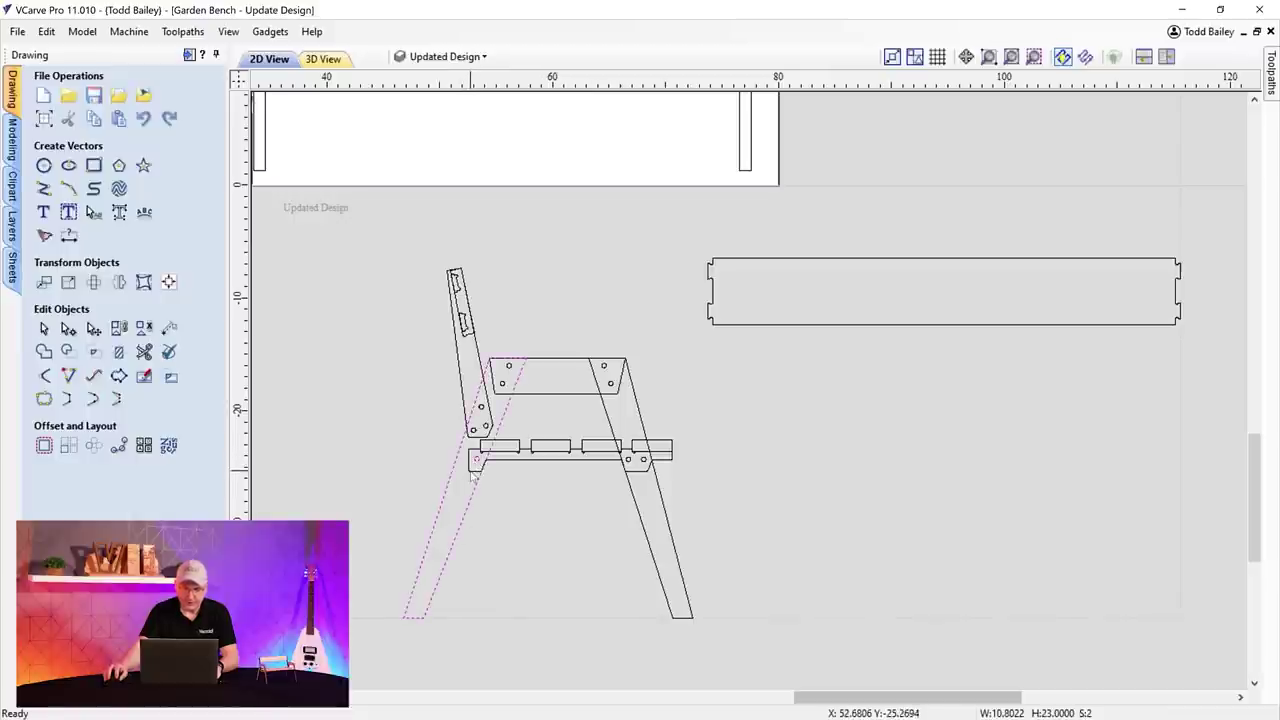
{"action": "left_click", "coordinate": [474, 455], "text": "shift"}
{"action": "left_click", "coordinate": [472, 440], "text": "shift"}
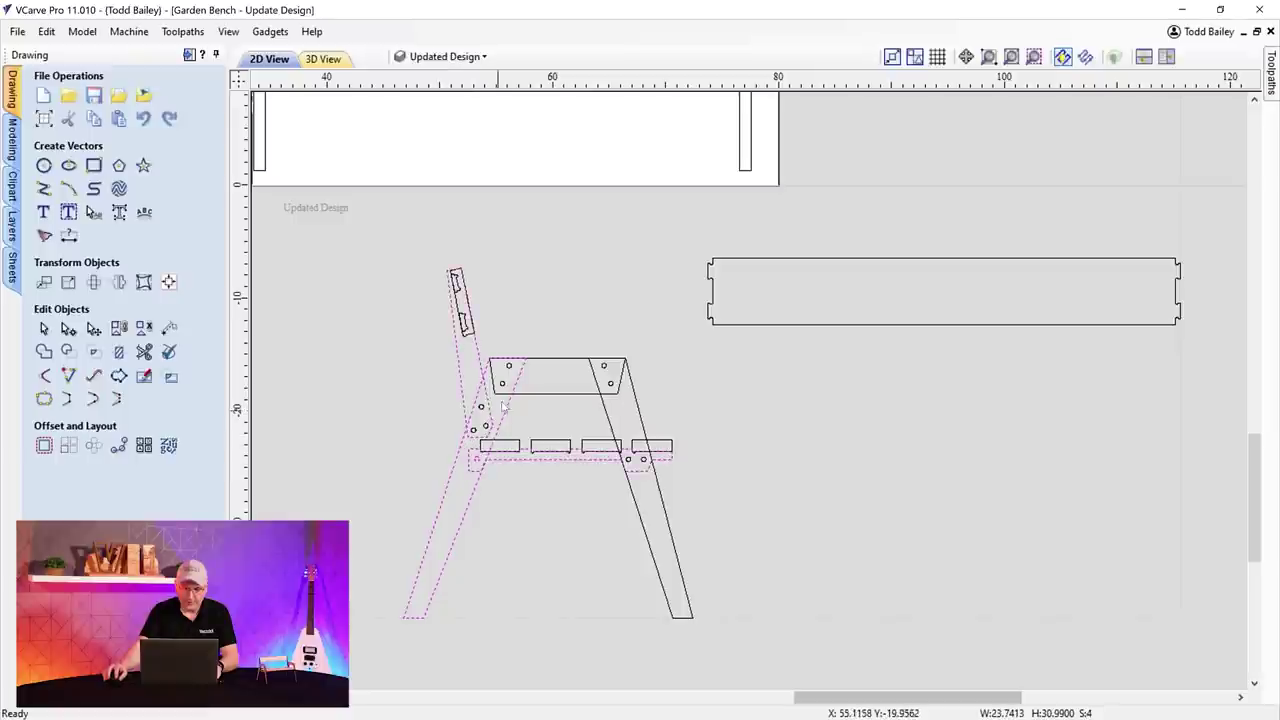
{"action": "left_click", "coordinate": [505, 393], "text": "shift"}
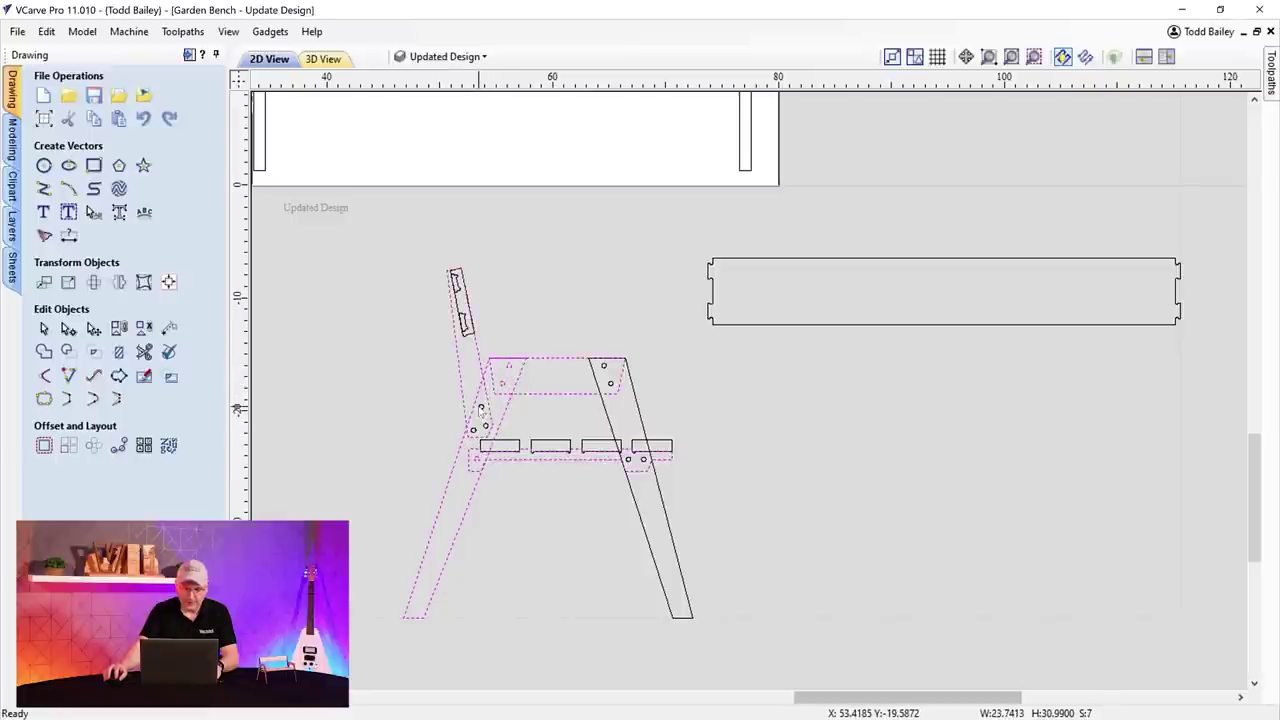
{"action": "left_click", "coordinate": [475, 432], "text": "shift"}
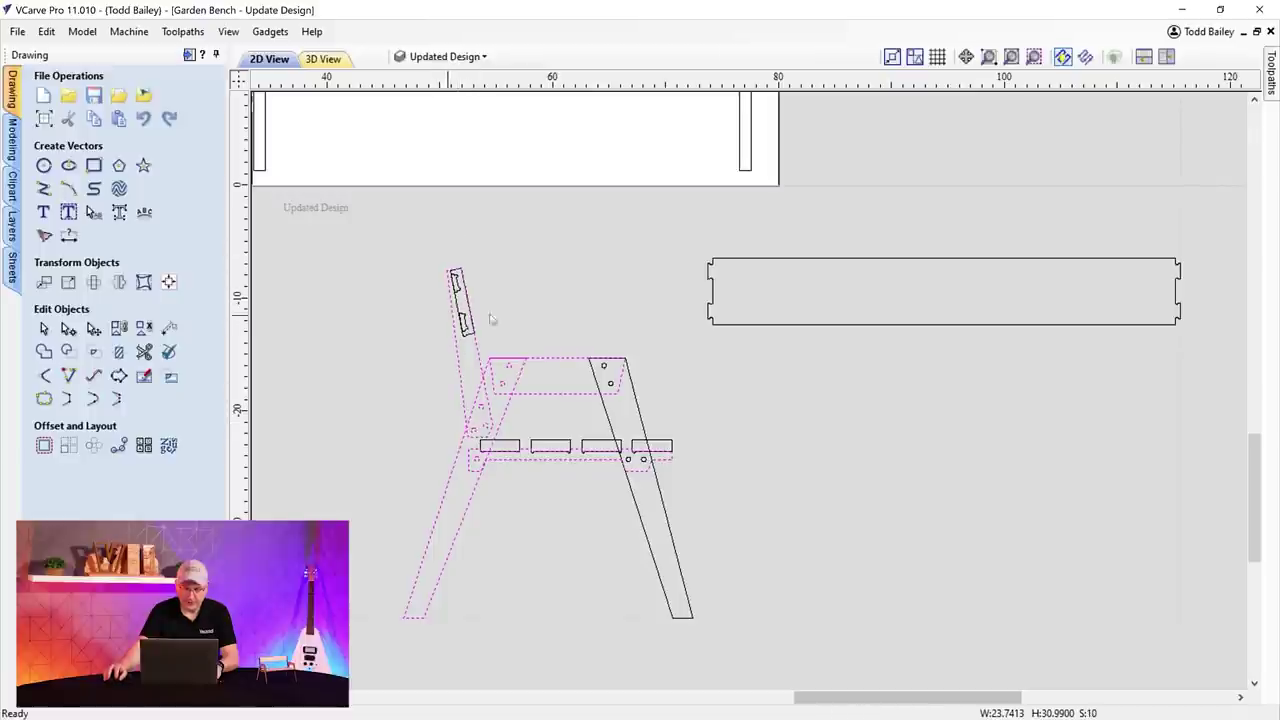
{"action": "left_click", "coordinate": [536, 430]}
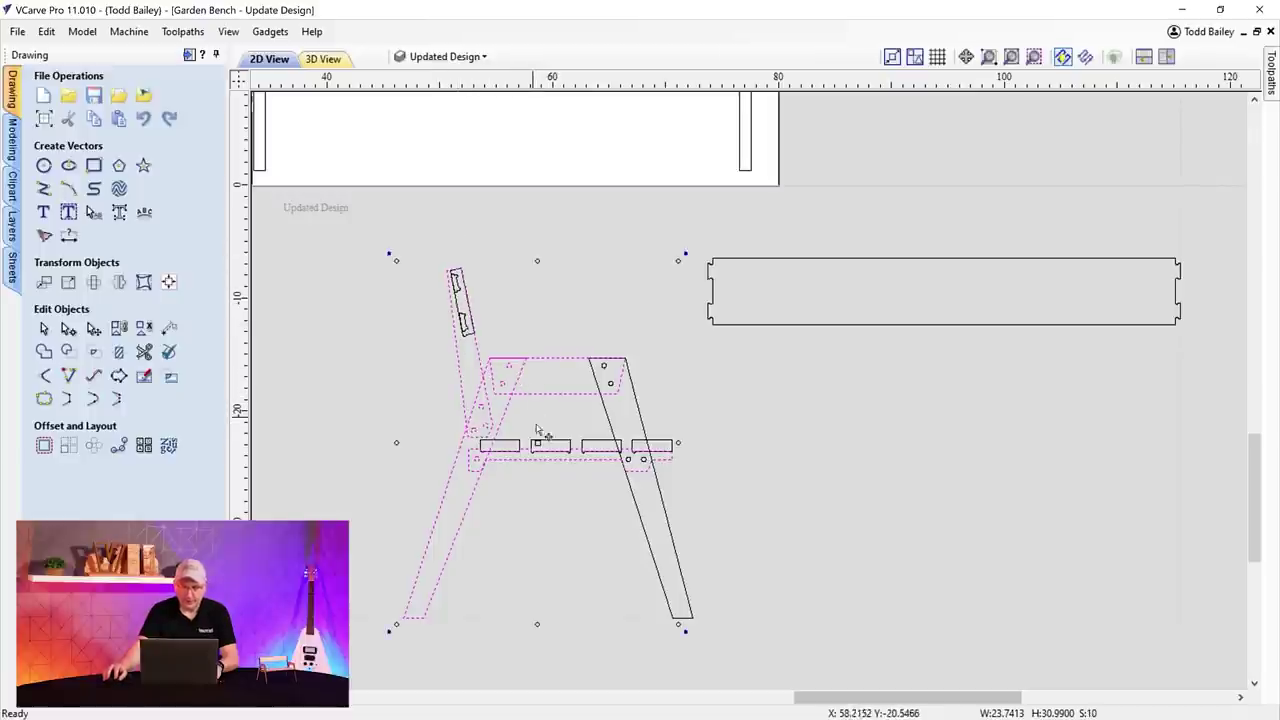
{"action": "left_click_drag", "start_coordinate": [540, 440], "coordinate": [912, 520]}
{"action": "left_click_drag", "start_coordinate": [1256, 500], "coordinate": [1256, 512]}
{"action": "left_click_drag", "start_coordinate": [929, 705], "coordinate": [979, 705]}
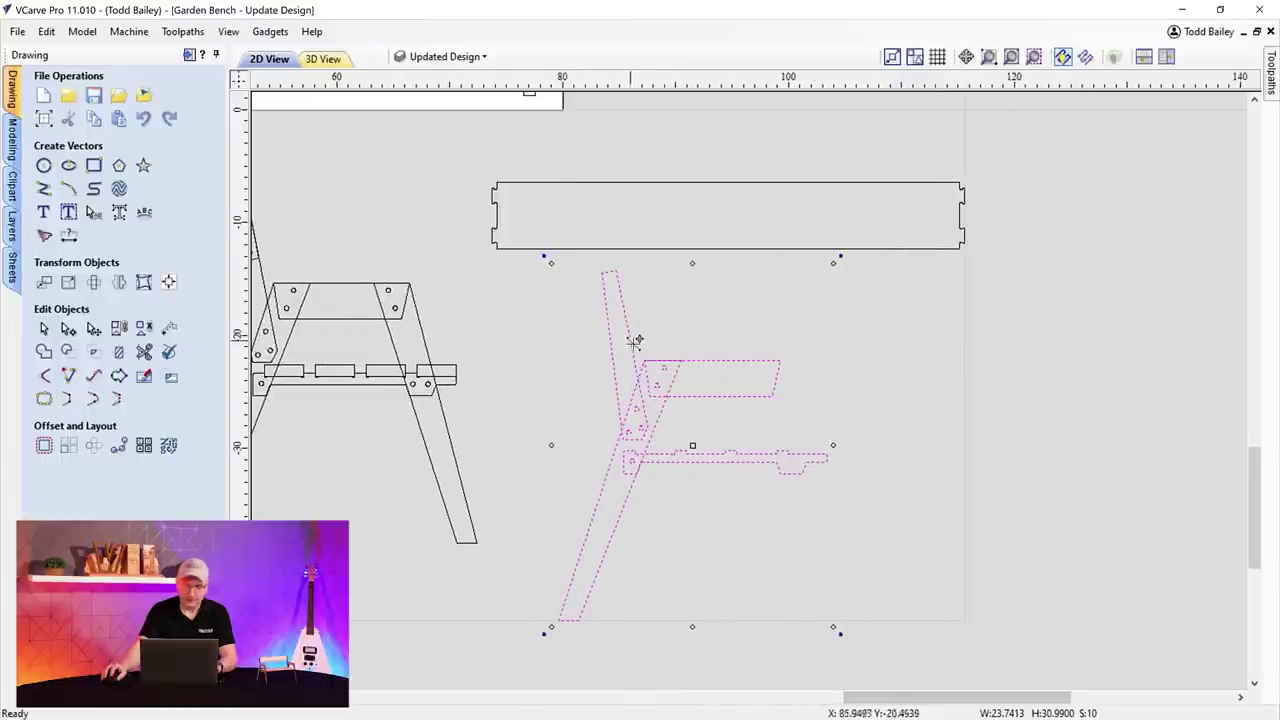
{"action": "left_click", "coordinate": [734, 429]}
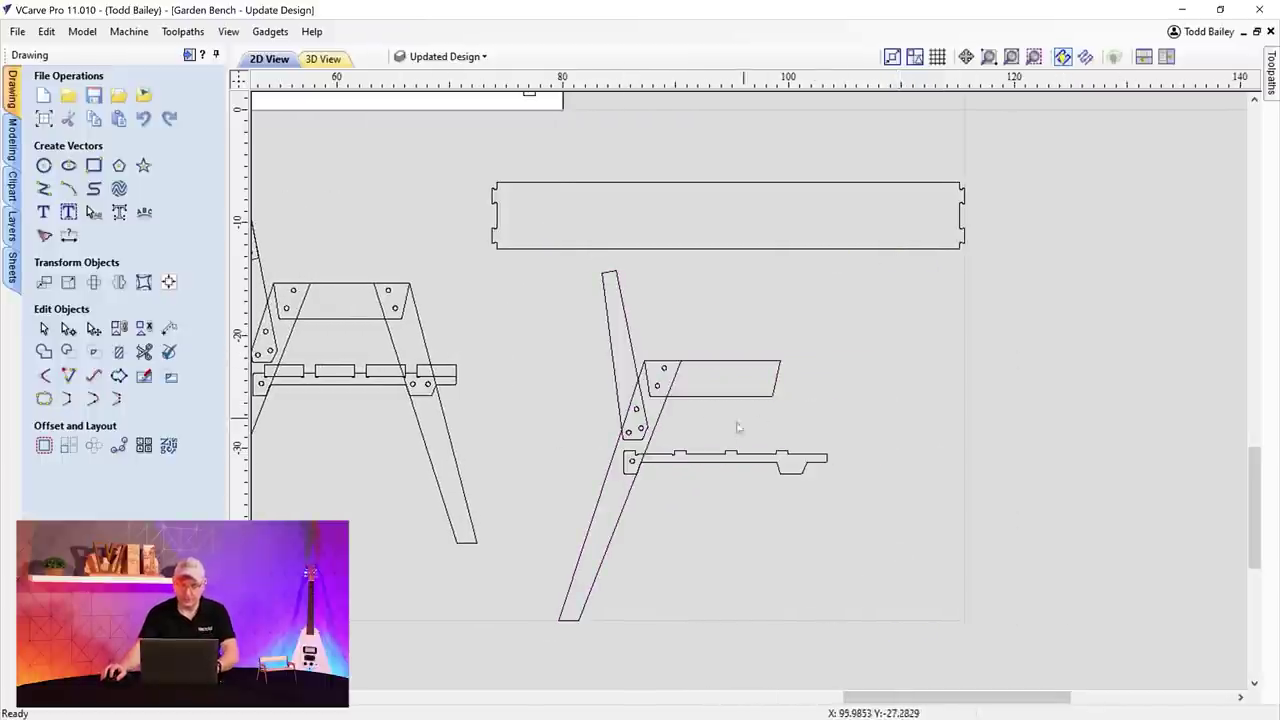
- Try to reduce the copied rear leg and armrest to their overlapping area by intersecting the two outlines, and undo it
{"action": "scroll", "coordinate": [690, 388], "scroll_direction": "up", "scroll_amount": 2}
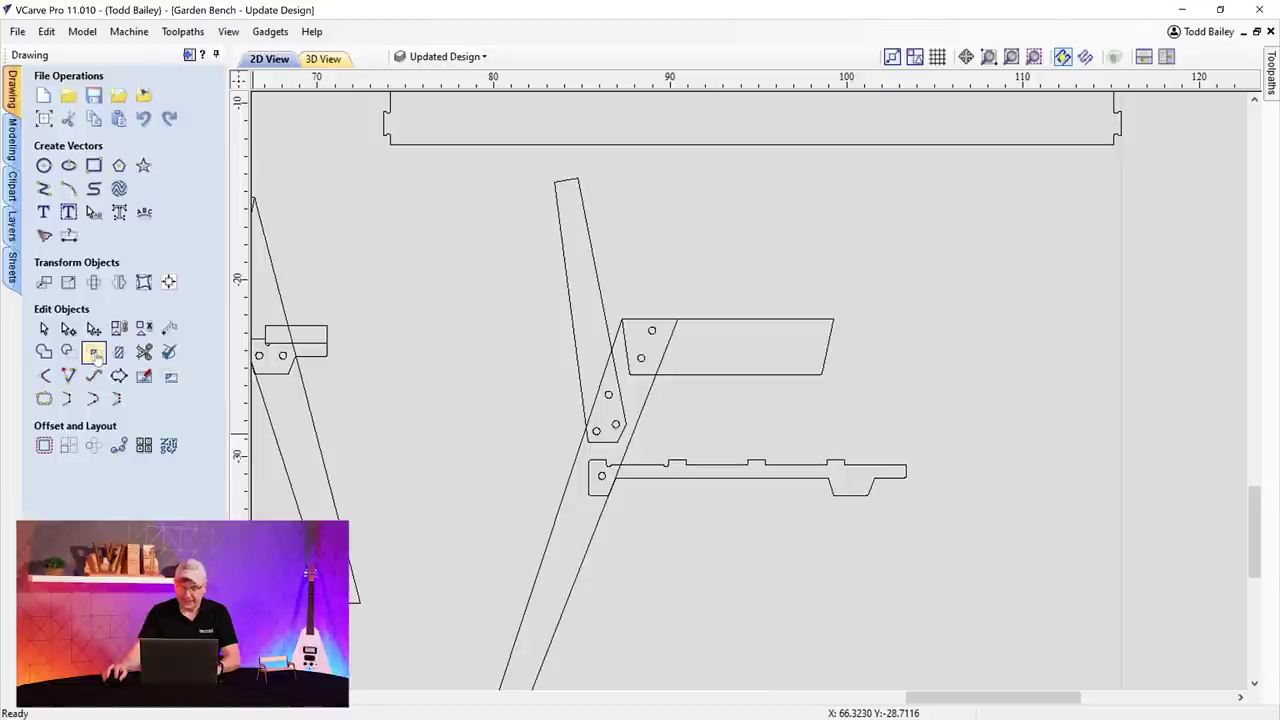
{"action": "left_click", "coordinate": [645, 416]}
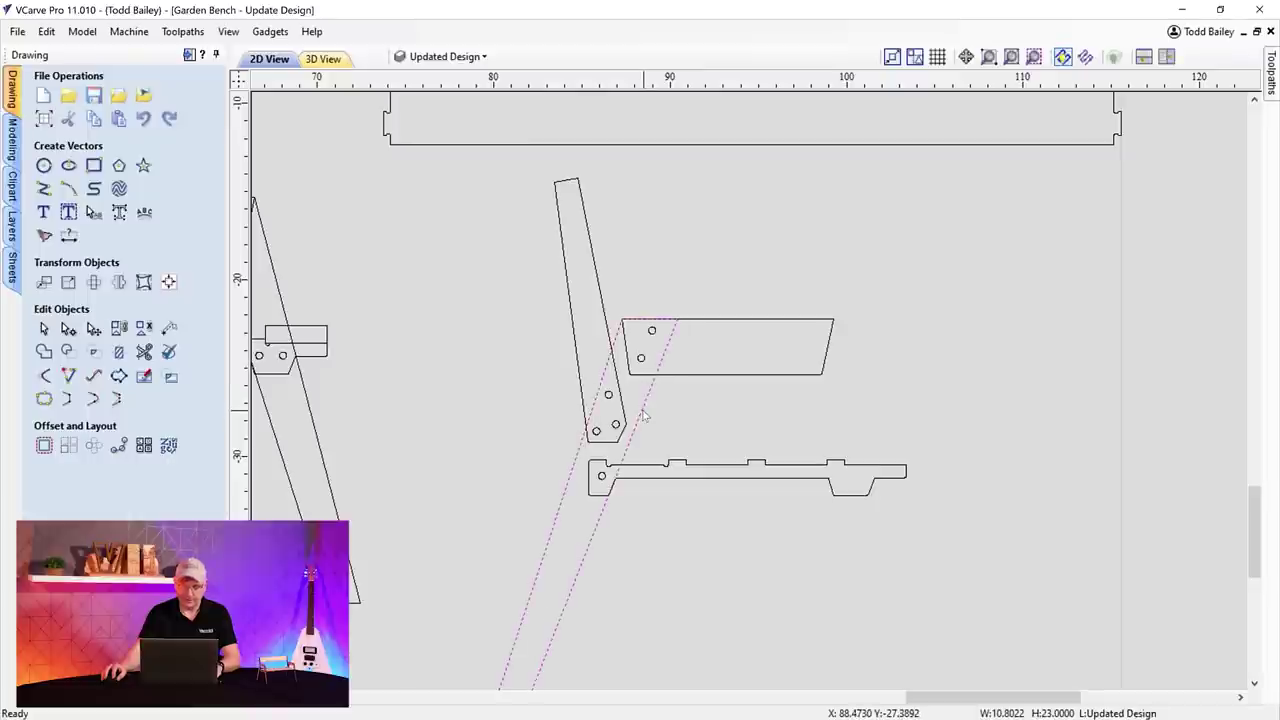
{"action": "left_click", "coordinate": [668, 376], "text": "shift"}
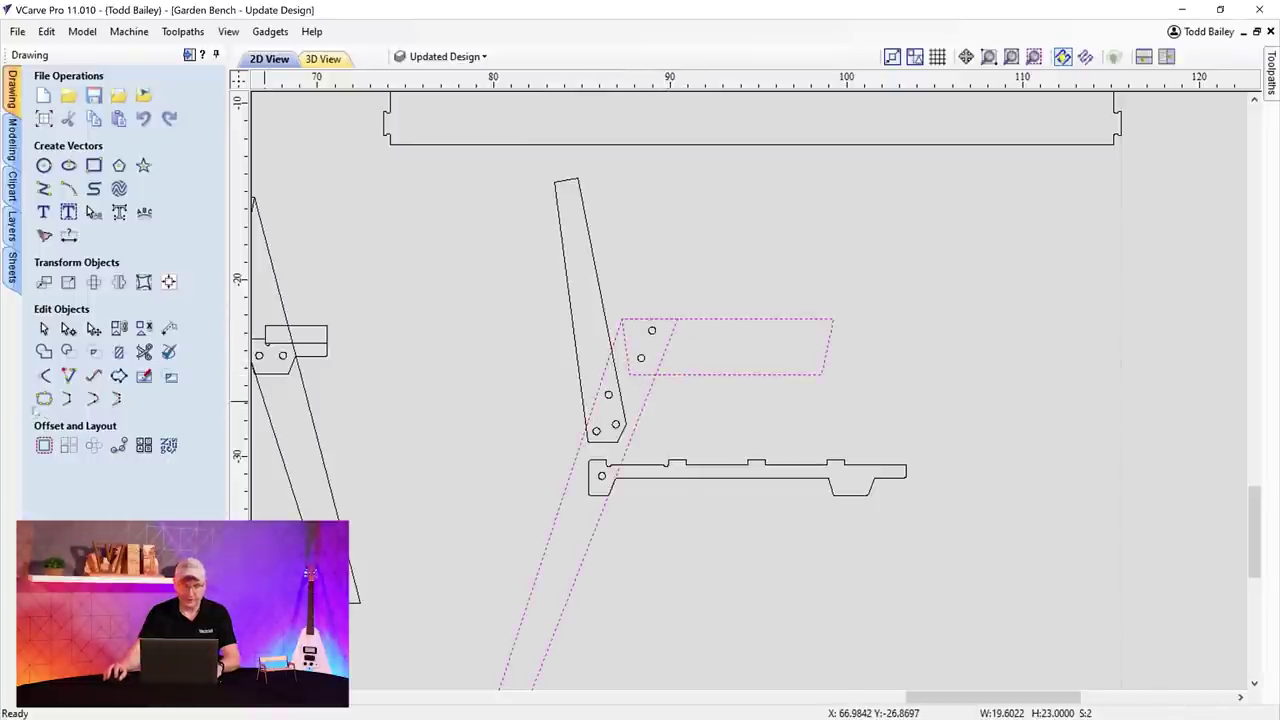
{"action": "left_click", "coordinate": [93, 351]}
{"action": "left_click", "coordinate": [695, 398]}
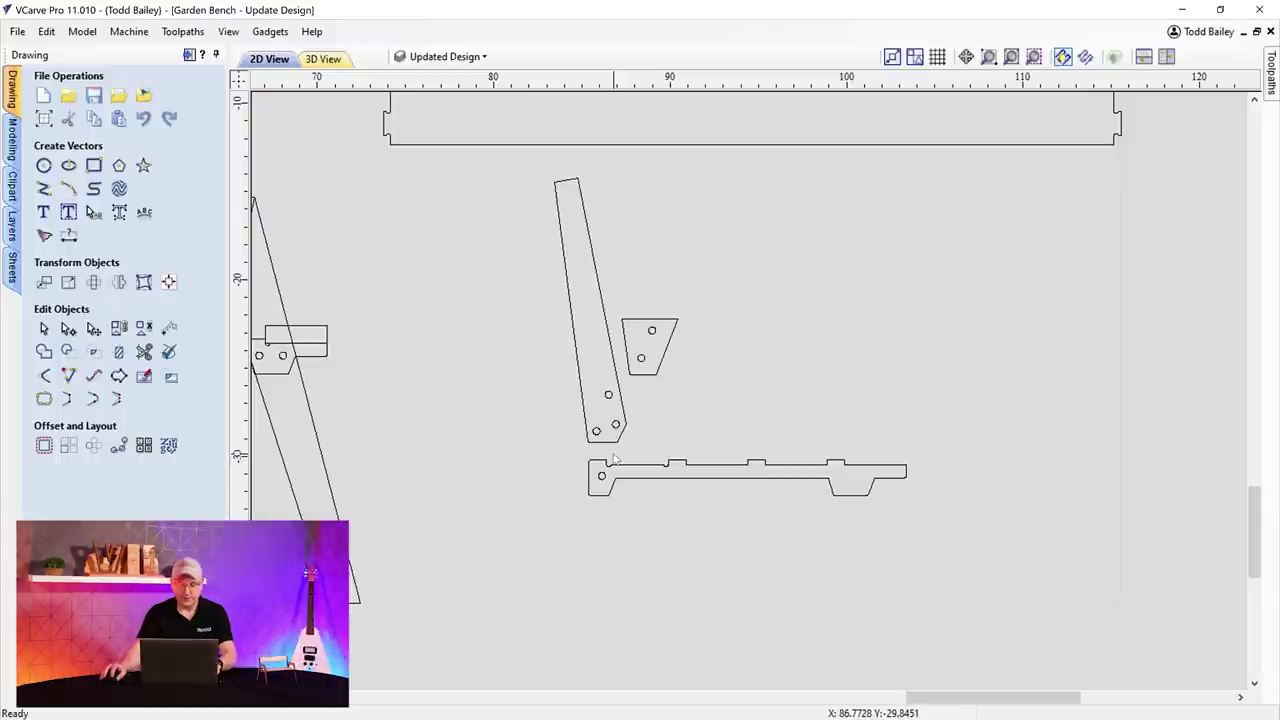
{"action": "left_click", "coordinate": [46, 31]}
{"action": "left_click", "coordinate": [62, 53]}
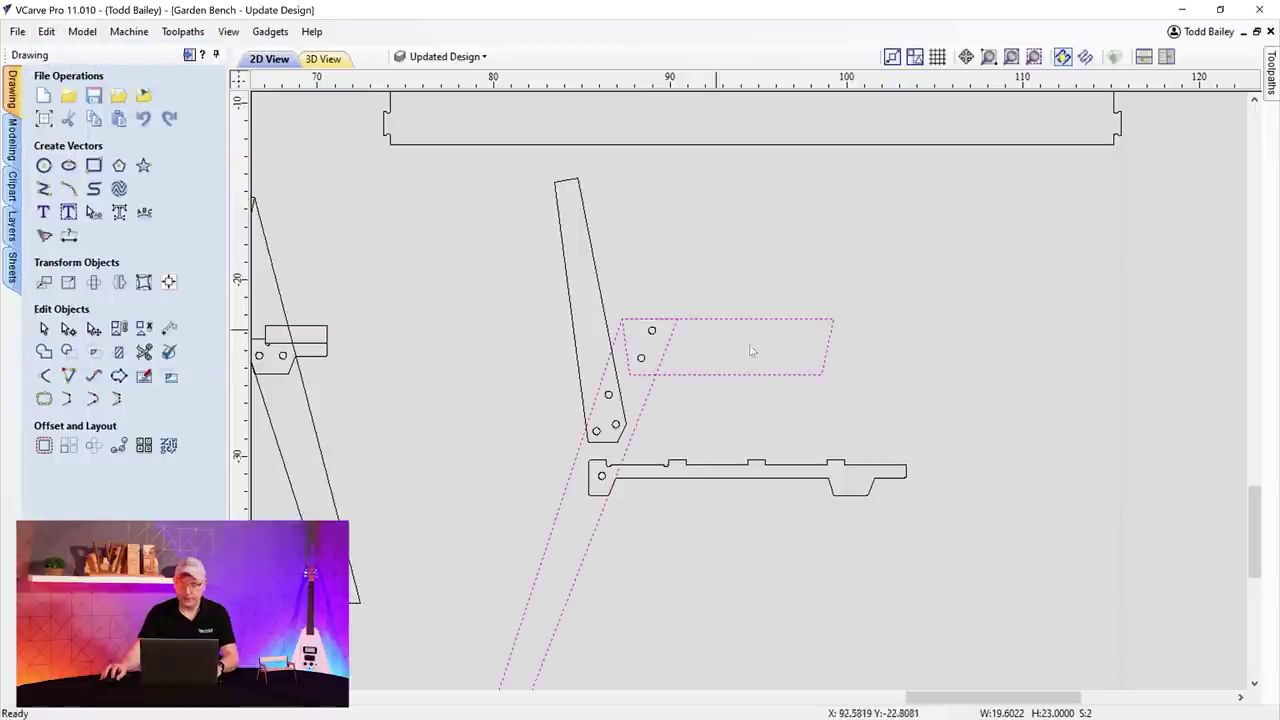
- Intersect the copied rear leg with the armrest, keeping only their overlap, and paste the full leg outline back in place
{"action": "left_click", "coordinate": [650, 396]}
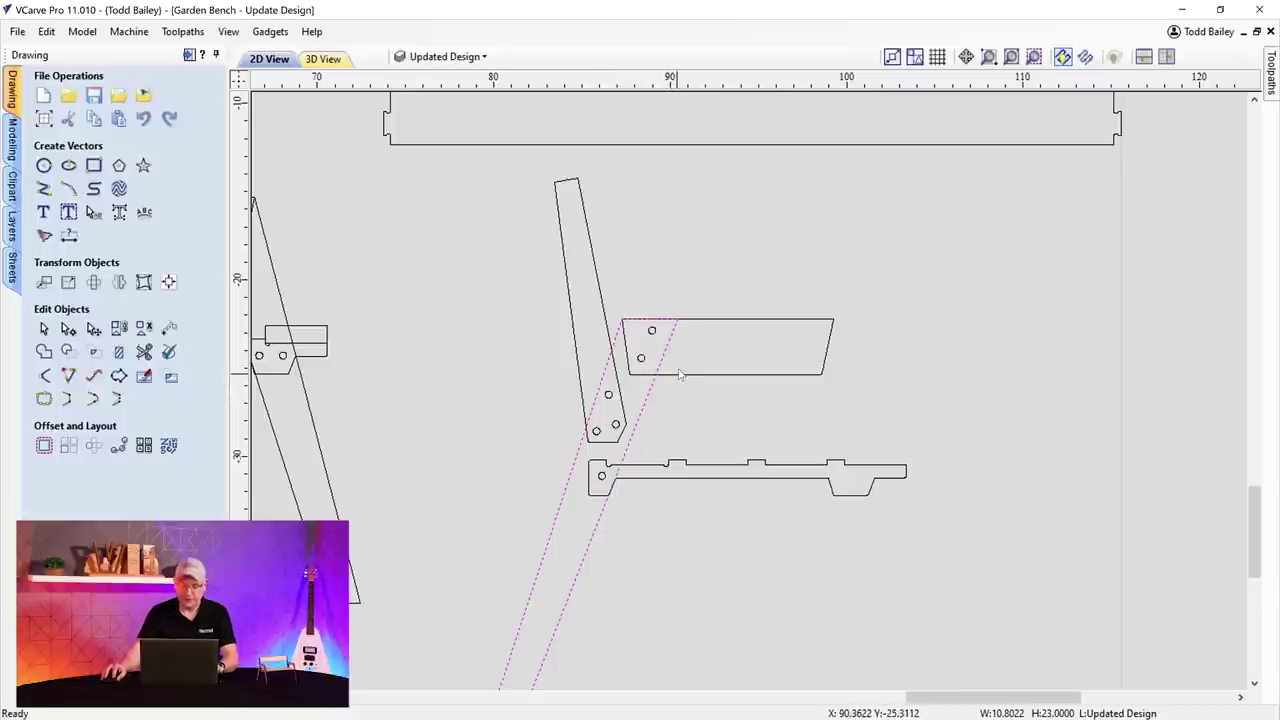
{"action": "left_click", "coordinate": [678, 379], "text": "shift"}
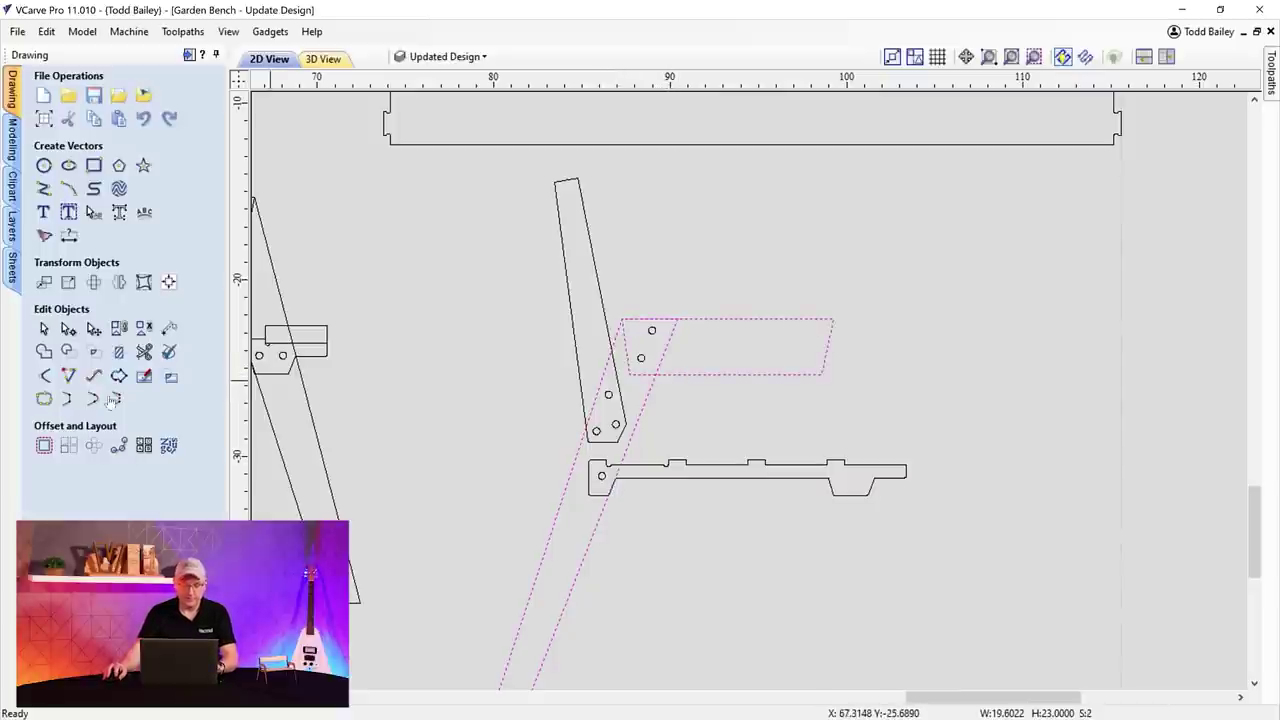
{"action": "left_click", "coordinate": [93, 352]}
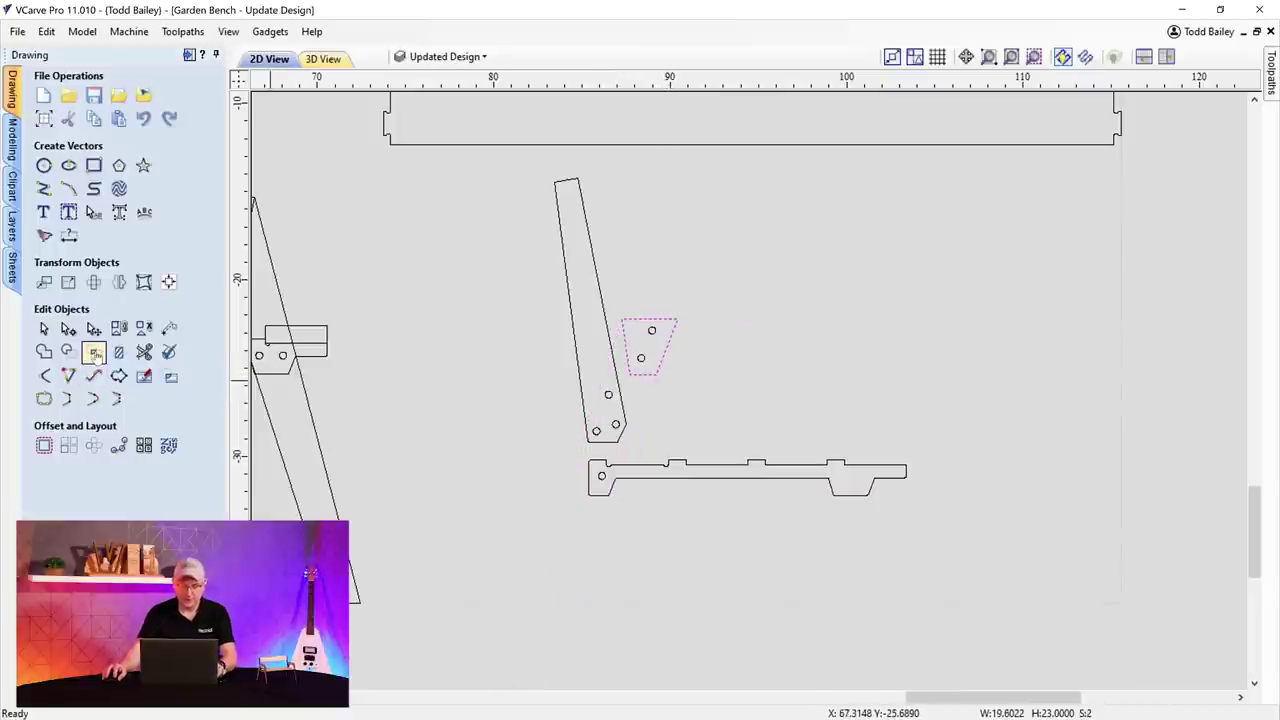
{"action": "key", "text": "ctrl+z"}
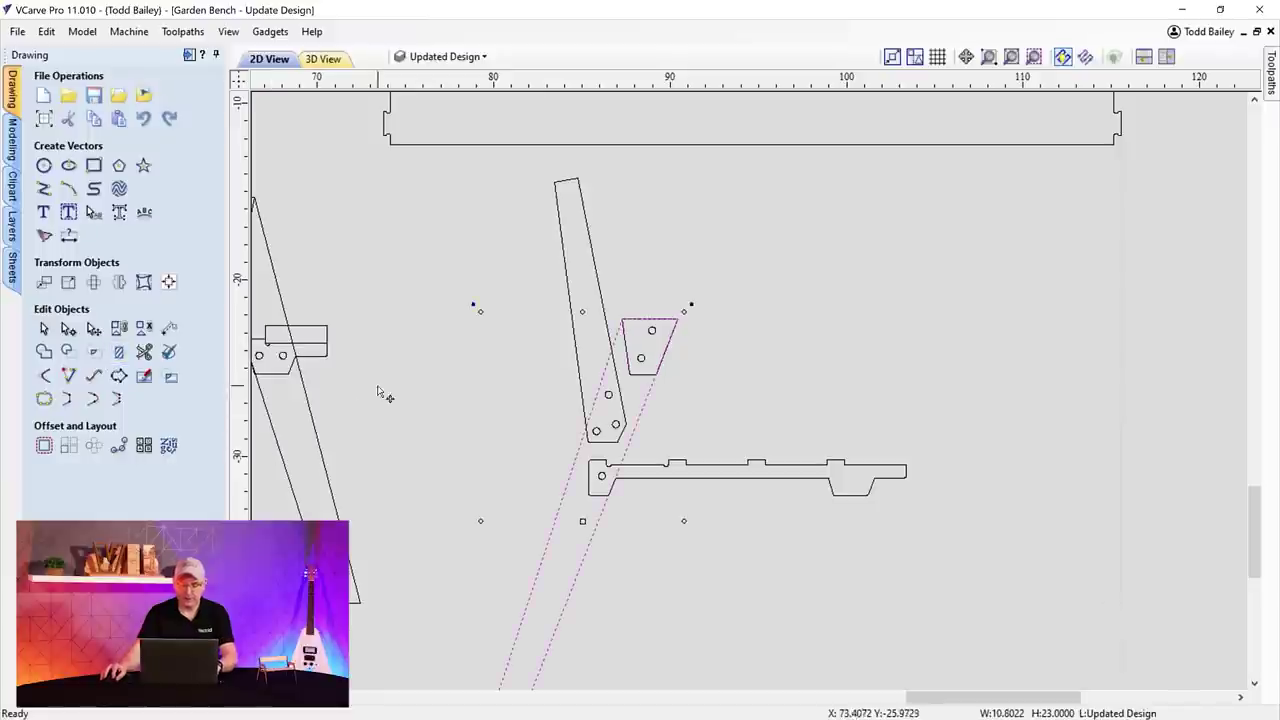
{"action": "left_click", "coordinate": [667, 340]}
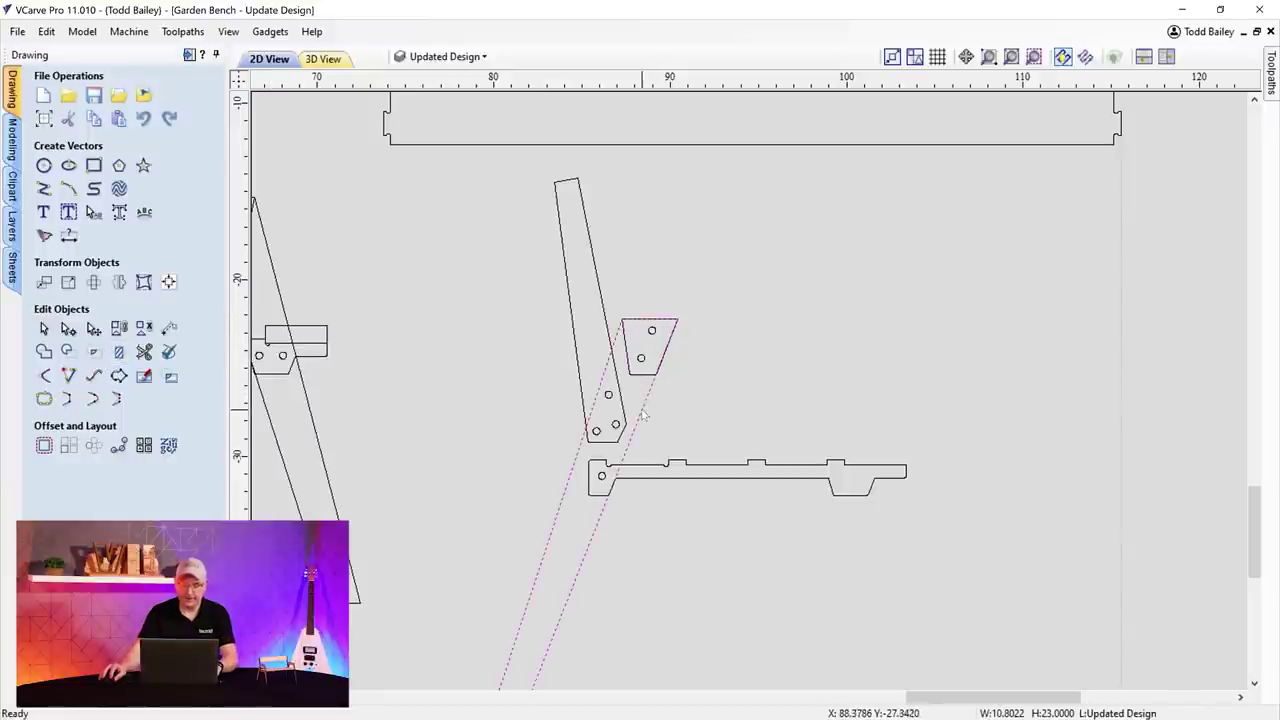
{"action": "left_click", "coordinate": [695, 434]}
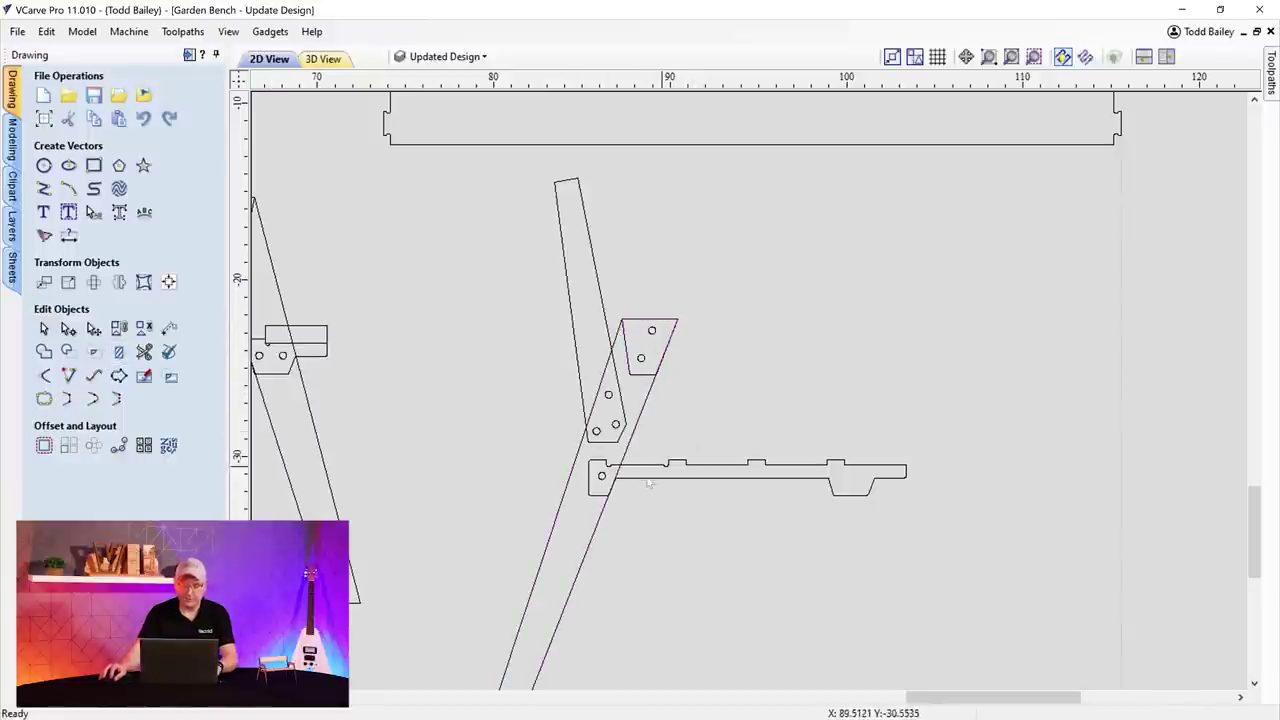
- Intersect the rear leg with the notched seat support, keeping only their overlap, and paste the full leg outline back in place
{"action": "left_click", "coordinate": [605, 510]}
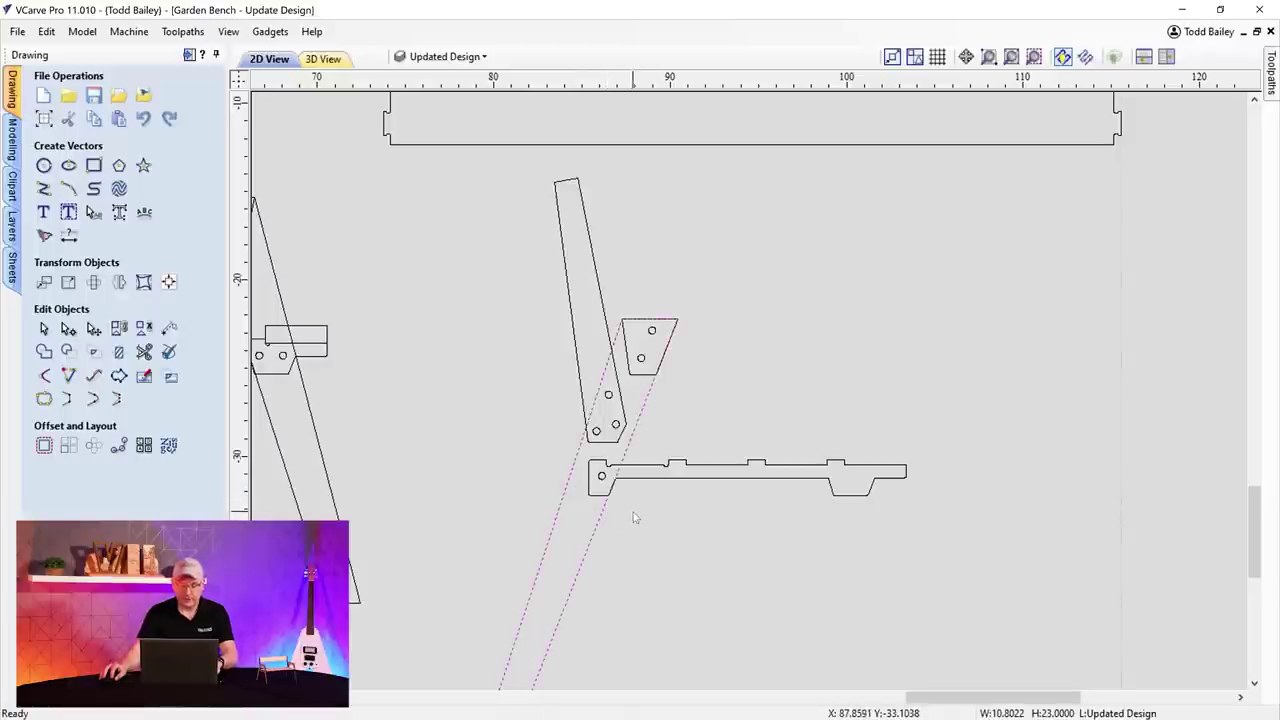
{"action": "left_click", "coordinate": [643, 490]}
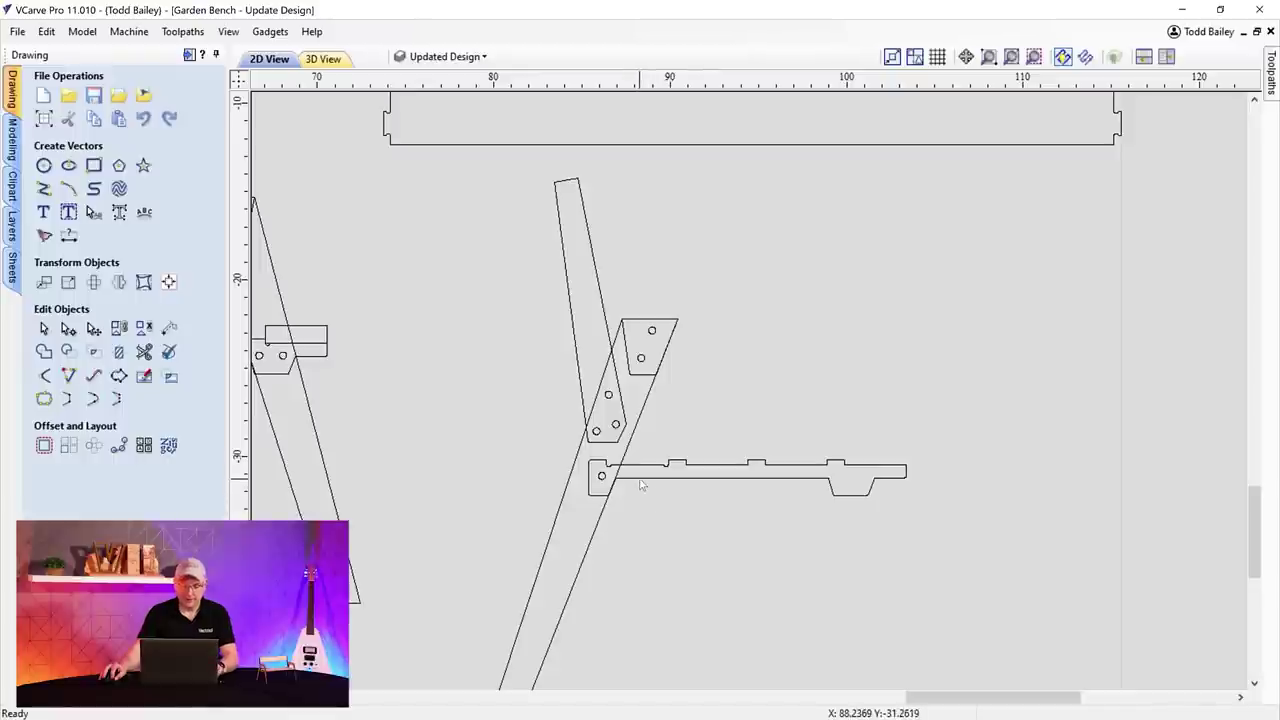
{"action": "left_click", "coordinate": [589, 560]}
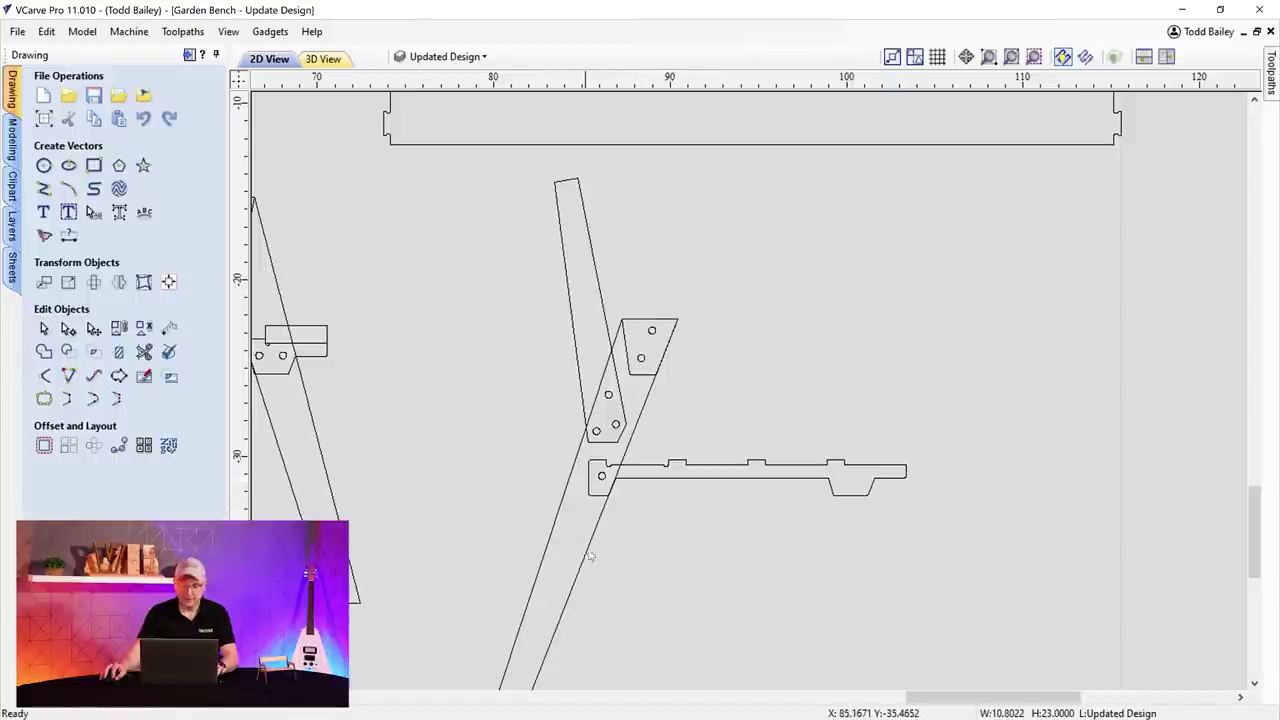
{"action": "left_click", "coordinate": [633, 484], "text": "shift"}
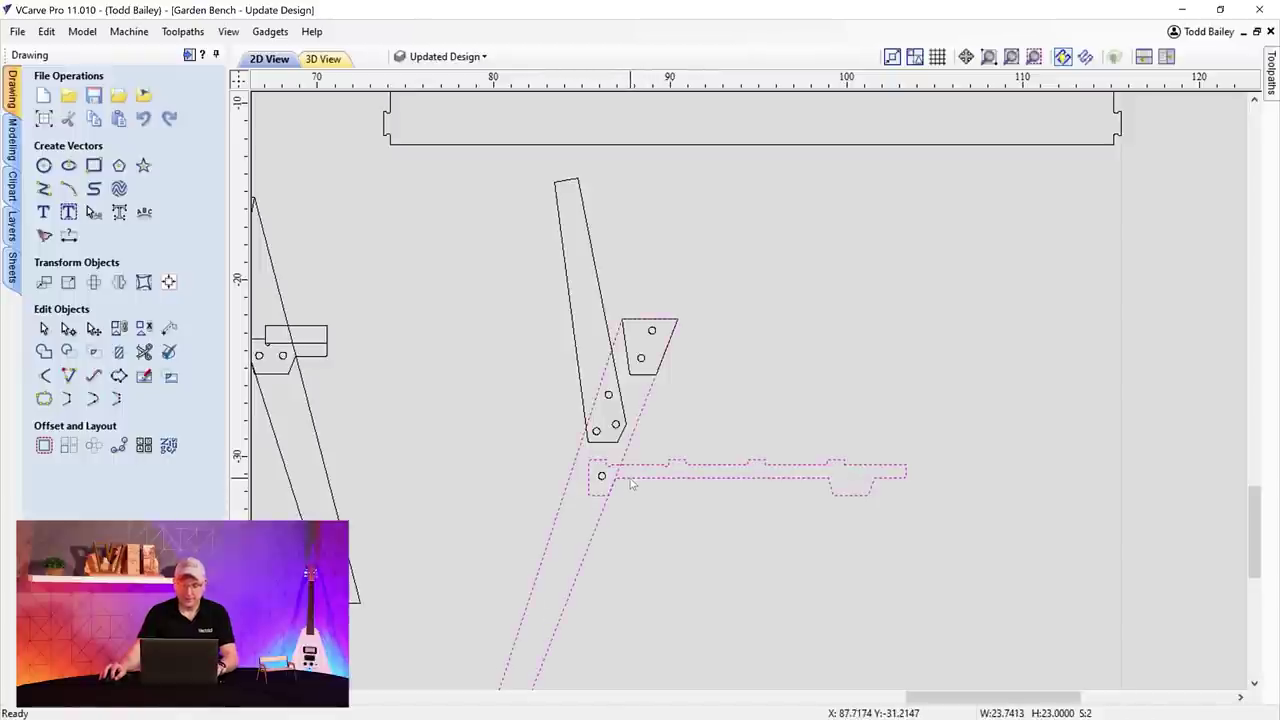
{"action": "left_click", "coordinate": [94, 353]}
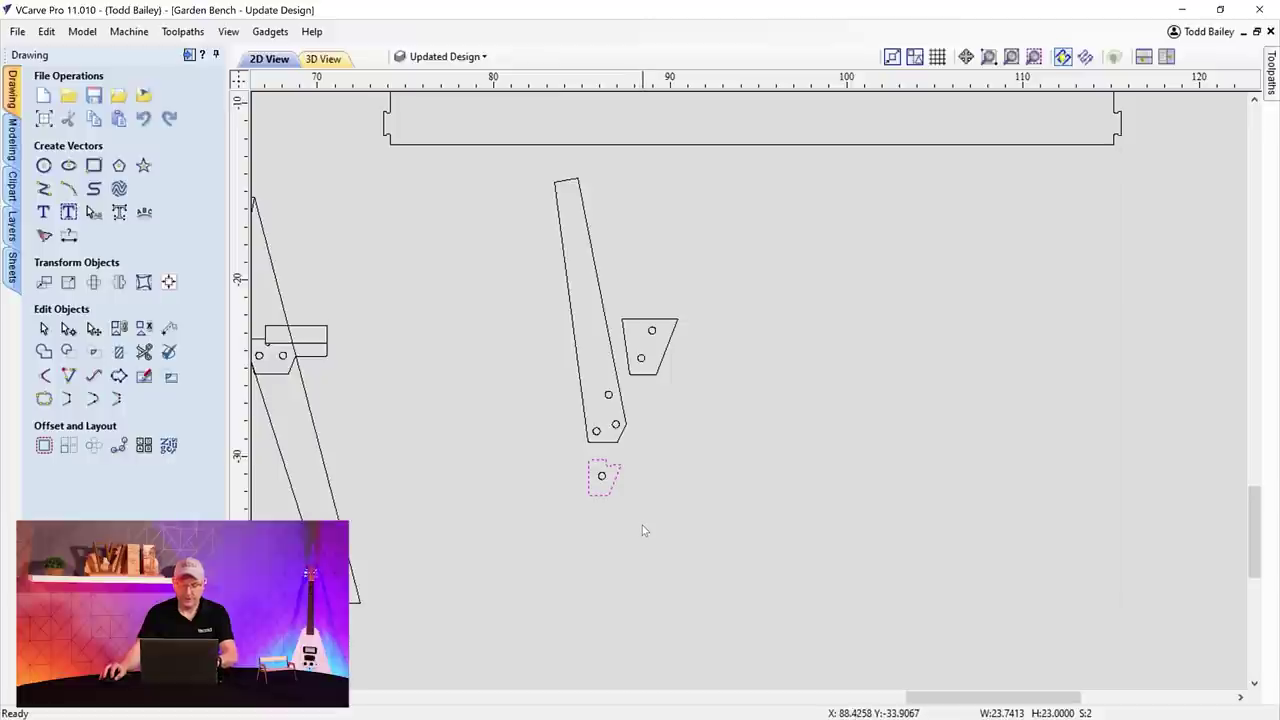
{"action": "key", "text": "ctrl+z"}
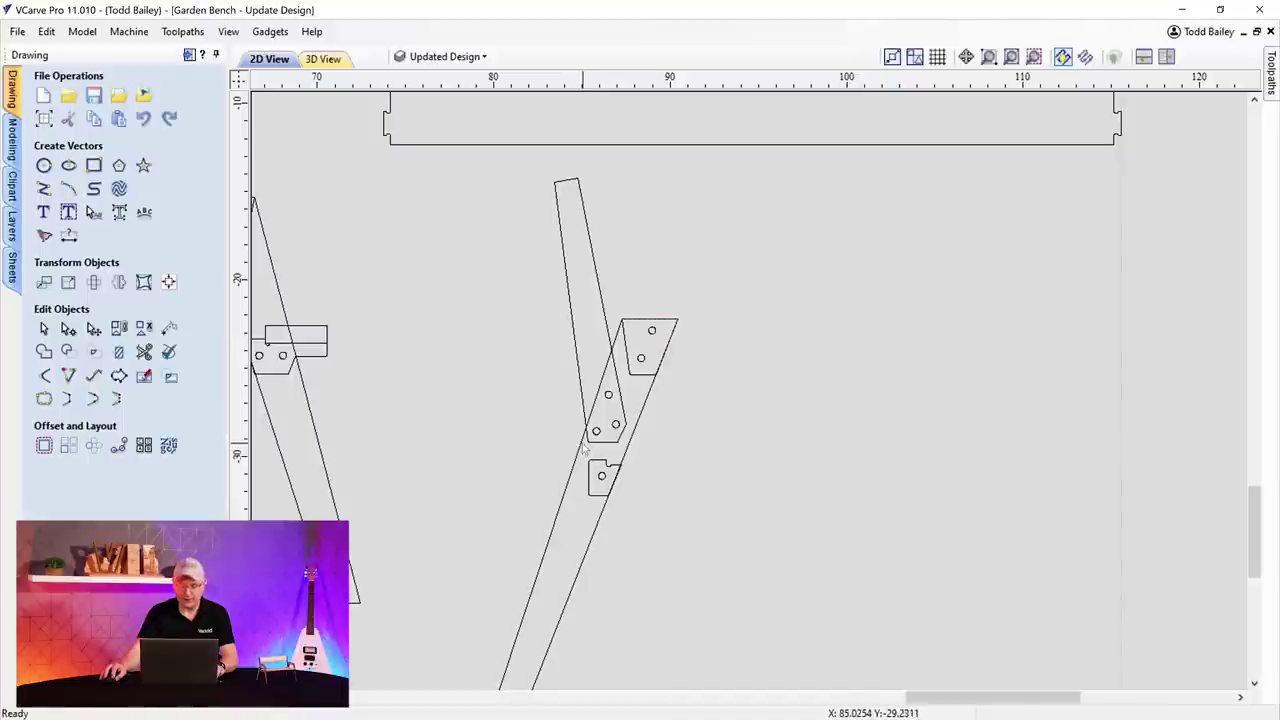
- Intersect the rear leg with the backrest upright, keeping only their overlap, and paste the full leg outline back in place
{"action": "left_click", "coordinate": [584, 448]}
{"action": "left_click", "coordinate": [584, 446], "text": "shift"}
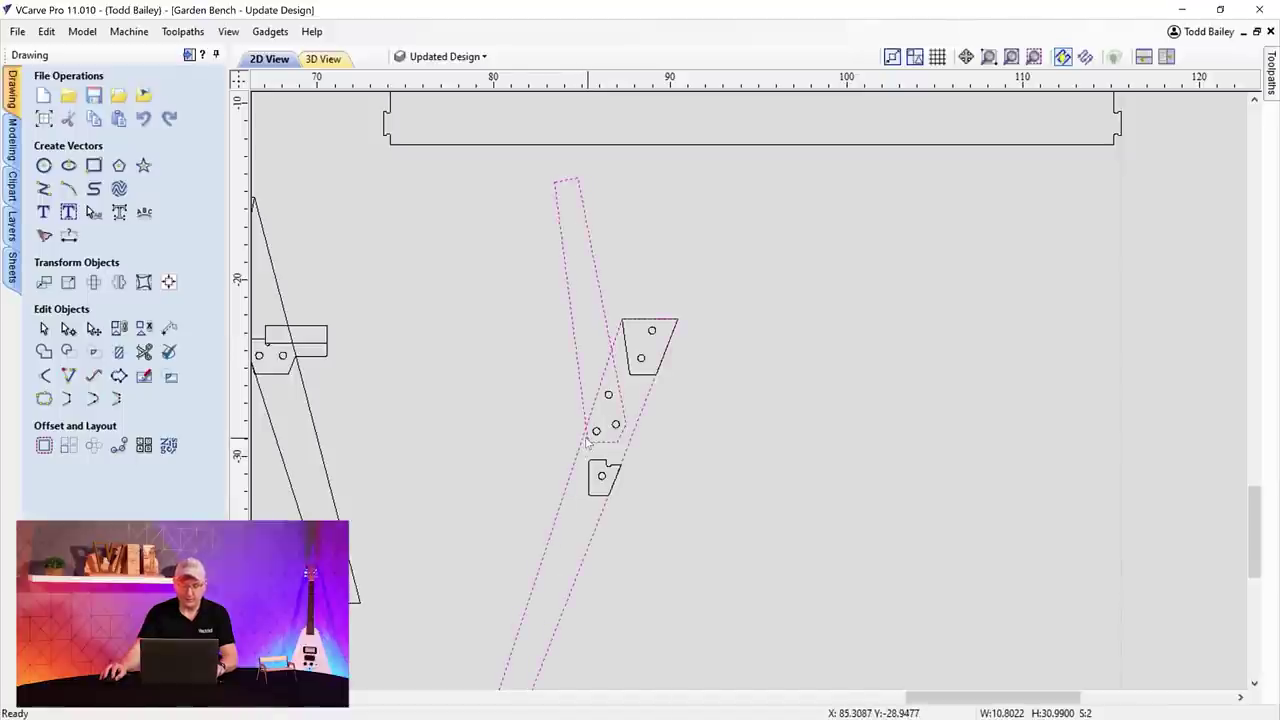
{"action": "left_click", "coordinate": [118, 352]}
{"action": "key", "text": "ctrl+z"}
- Examine the three overlap outlines and their bolt holes on the copied rear leg up close
{"action": "scroll", "coordinate": [678, 492], "scroll_direction": "down", "scroll_amount": 2}
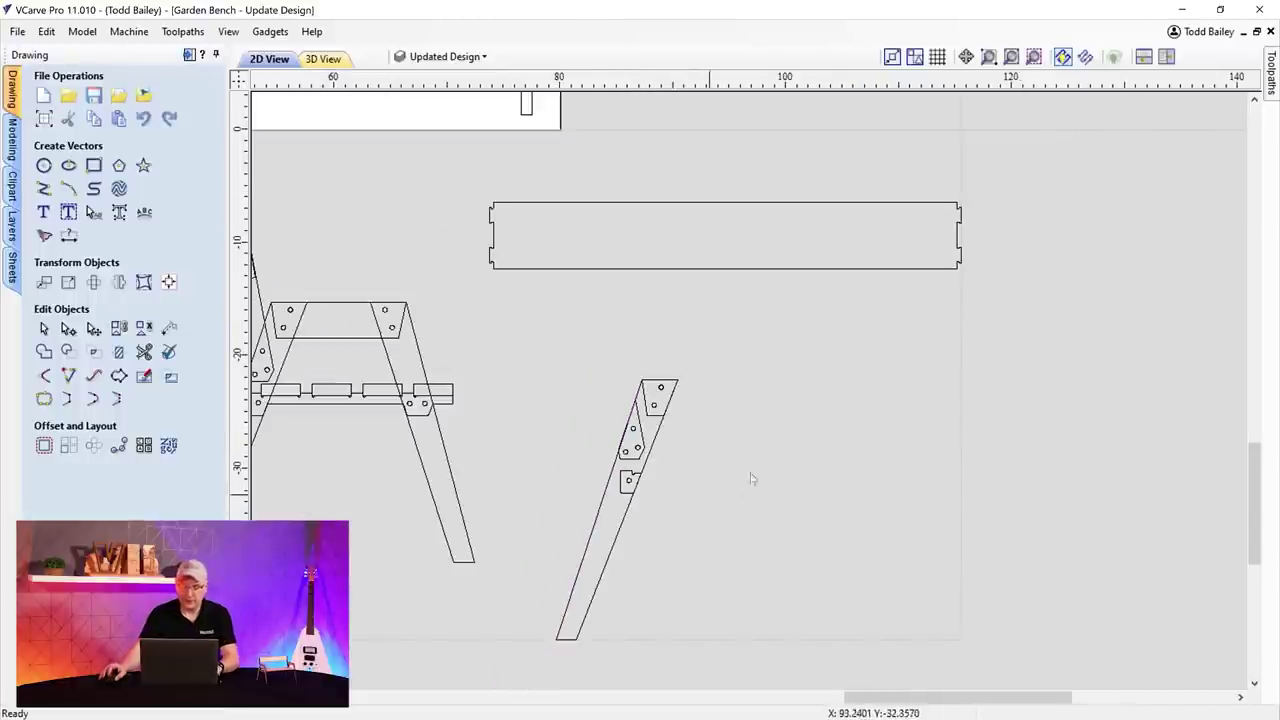
{"action": "left_click_drag", "start_coordinate": [1251, 511], "coordinate": [1251, 526]}
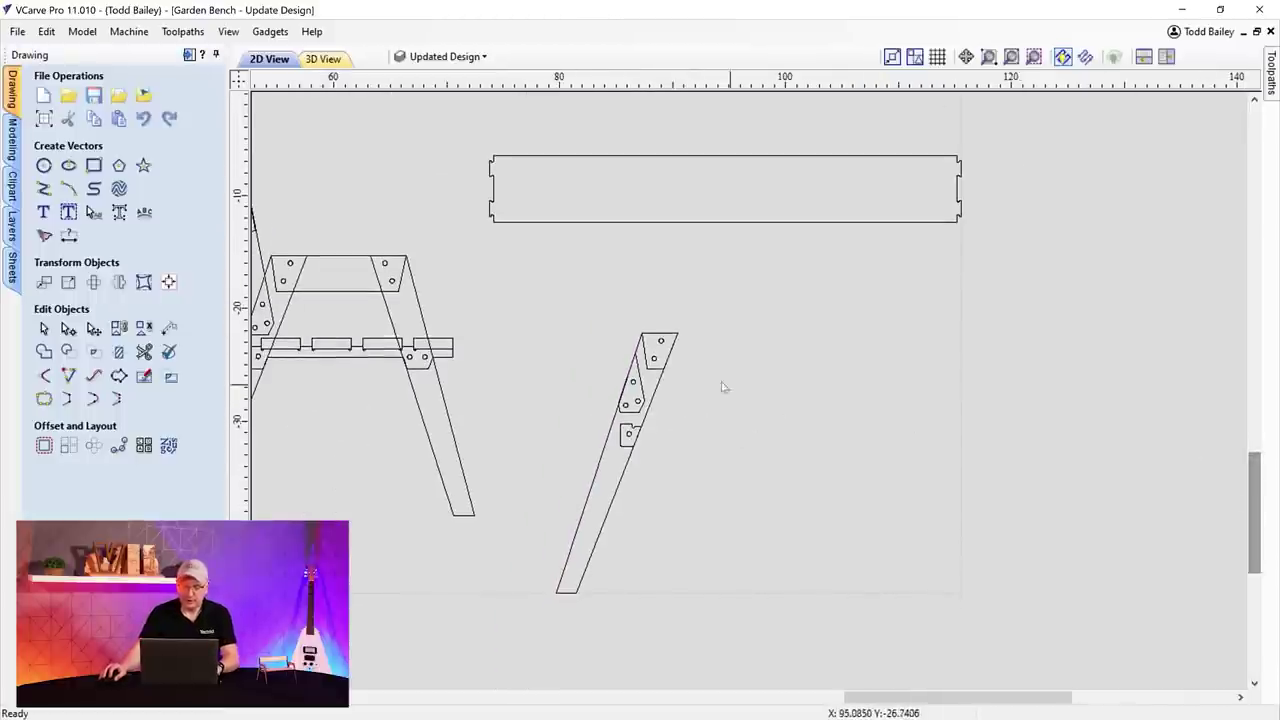
{"action": "scroll", "coordinate": [625, 408], "scroll_direction": "up", "scroll_amount": 1}
{"action": "scroll", "coordinate": [624, 408], "scroll_direction": "up", "scroll_amount": 1}
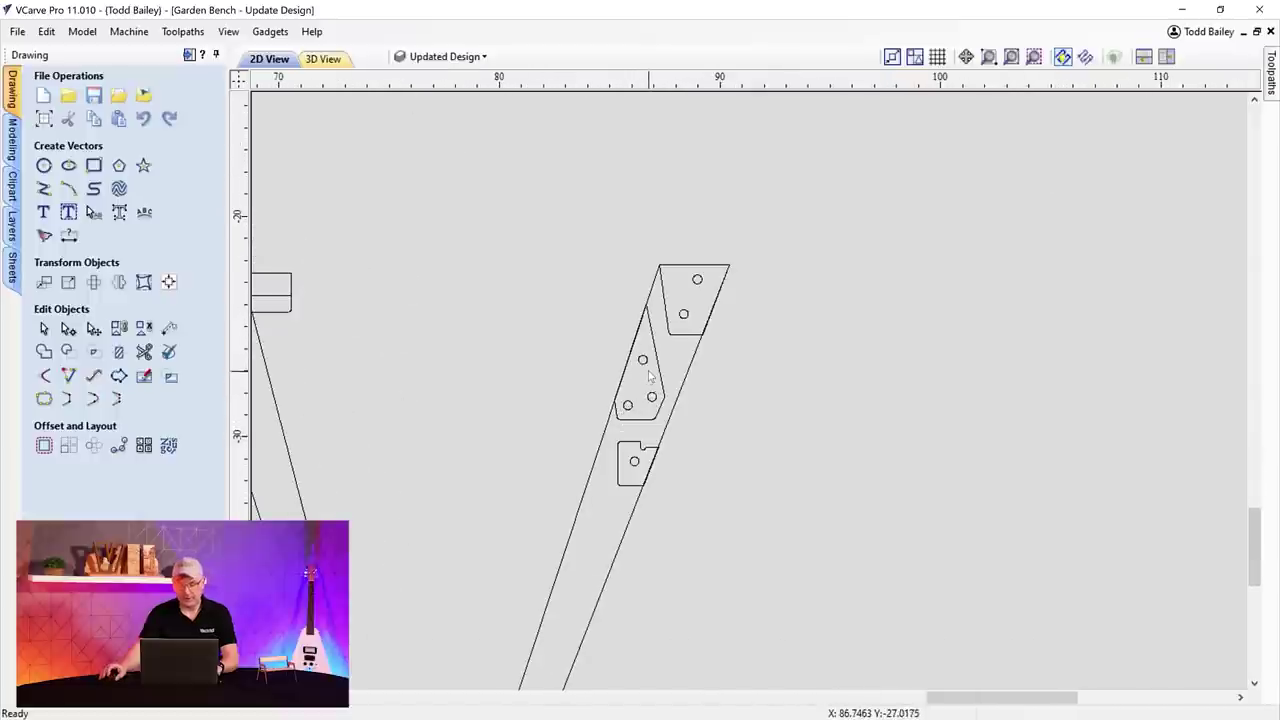
{"action": "scroll", "coordinate": [649, 376], "scroll_direction": "up", "scroll_amount": 1}
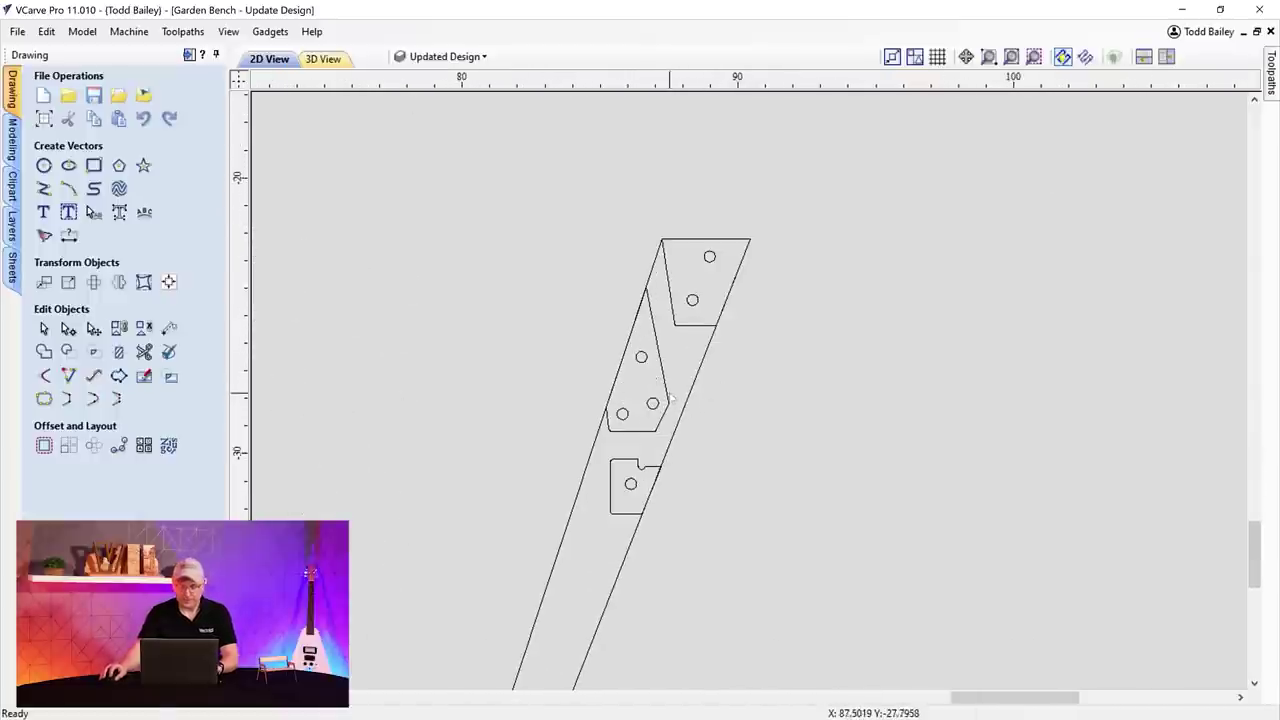
{"action": "scroll", "coordinate": [672, 415], "scroll_direction": "up", "scroll_amount": 2}
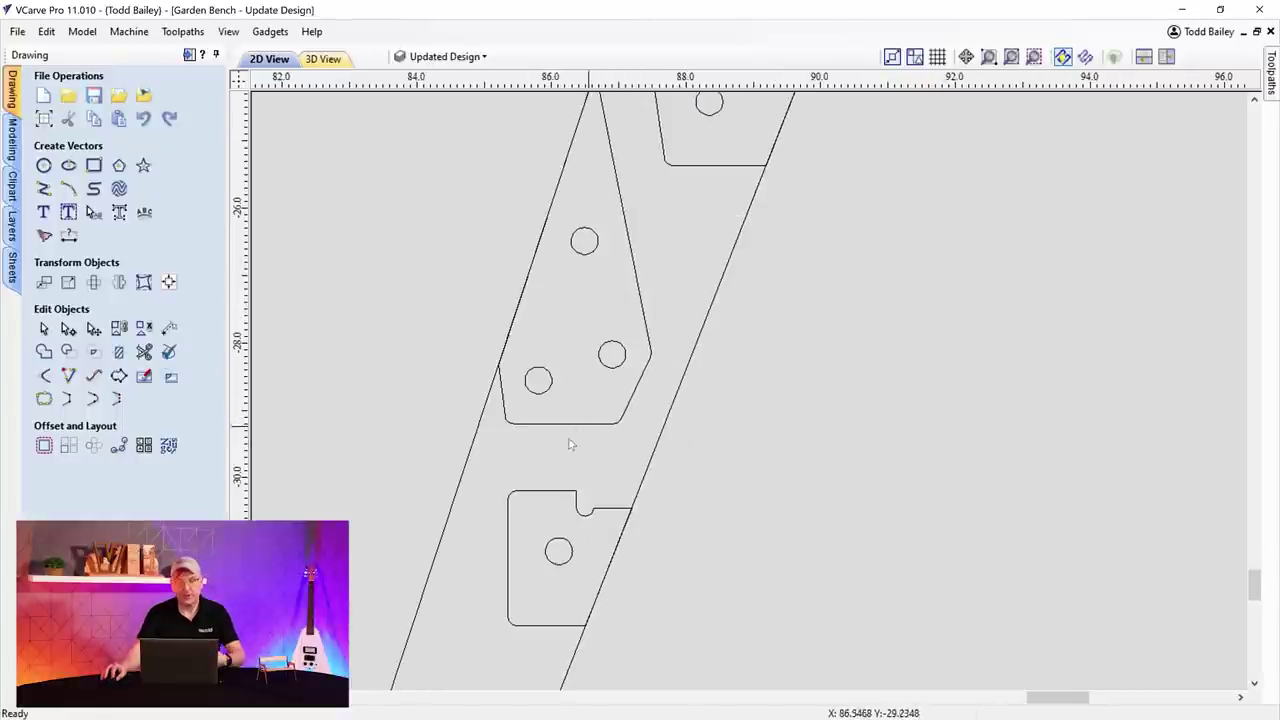
- Round the sharp upper corner beside the notch in the seat support overlap with a 0.125-inch normal fillet
{"action": "scroll", "coordinate": [577, 452], "scroll_direction": "up", "scroll_amount": 2}
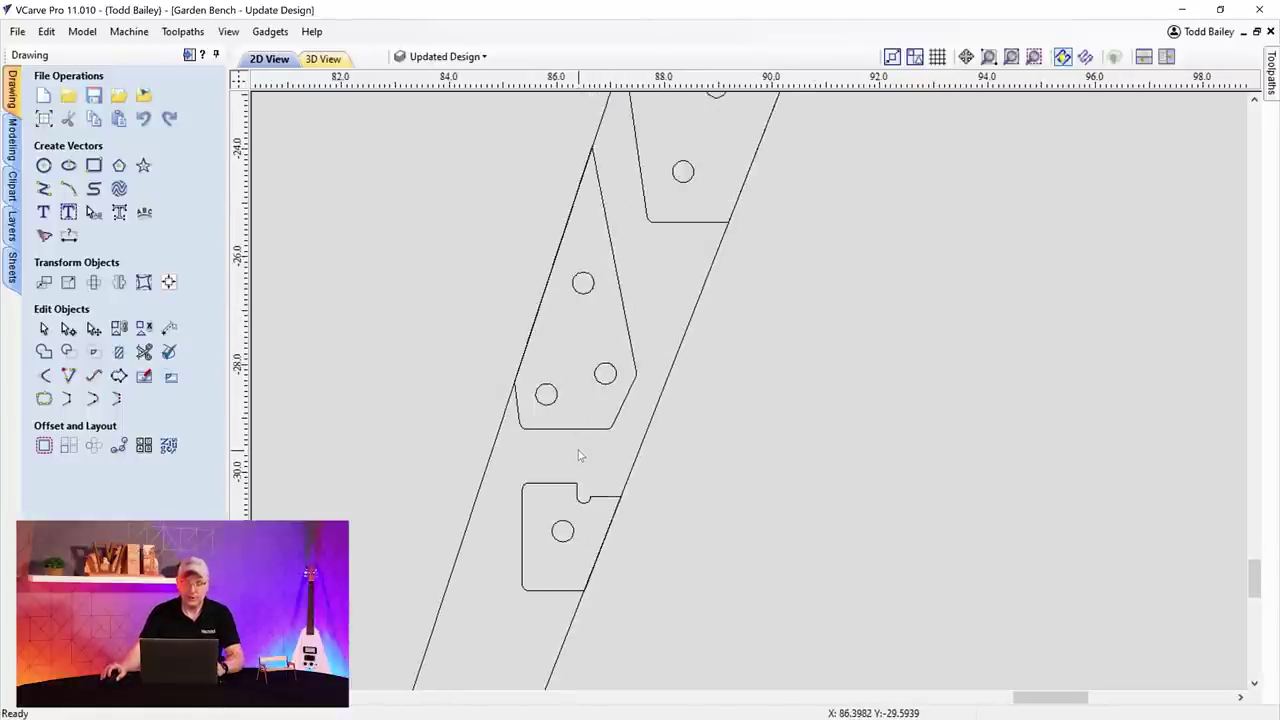
{"action": "left_click", "coordinate": [582, 470]}
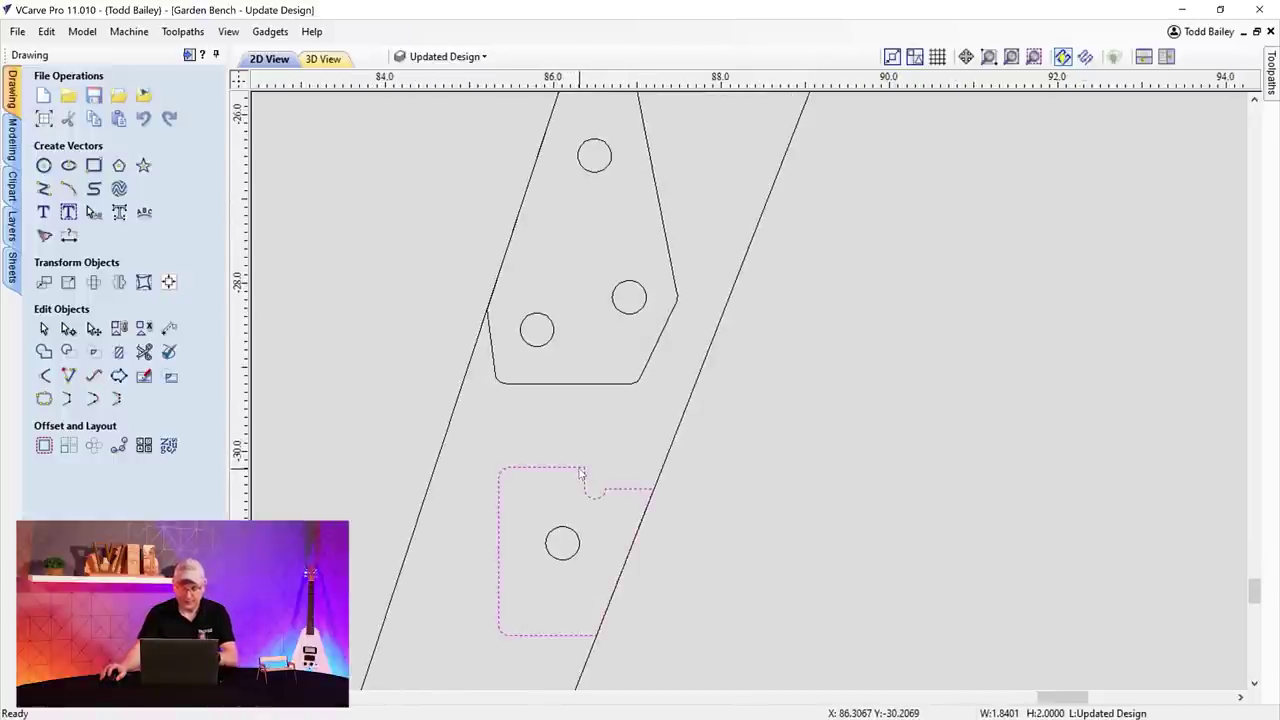
{"action": "left_click", "coordinate": [44, 376]}
{"action": "left_click", "coordinate": [79, 214]}
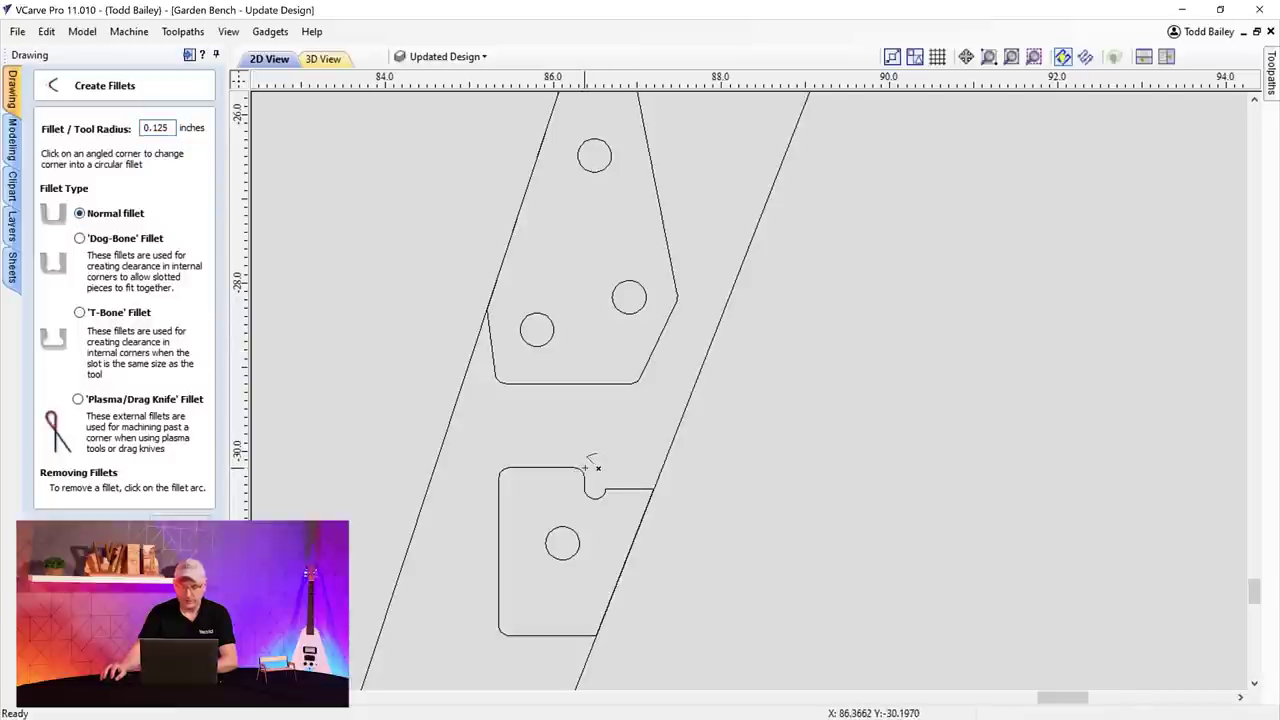
- Compare the seat support's notched end in the assembled side view with the overlap outline on the copied rear leg
{"action": "scroll", "coordinate": [565, 450], "scroll_direction": "down", "scroll_amount": 6}
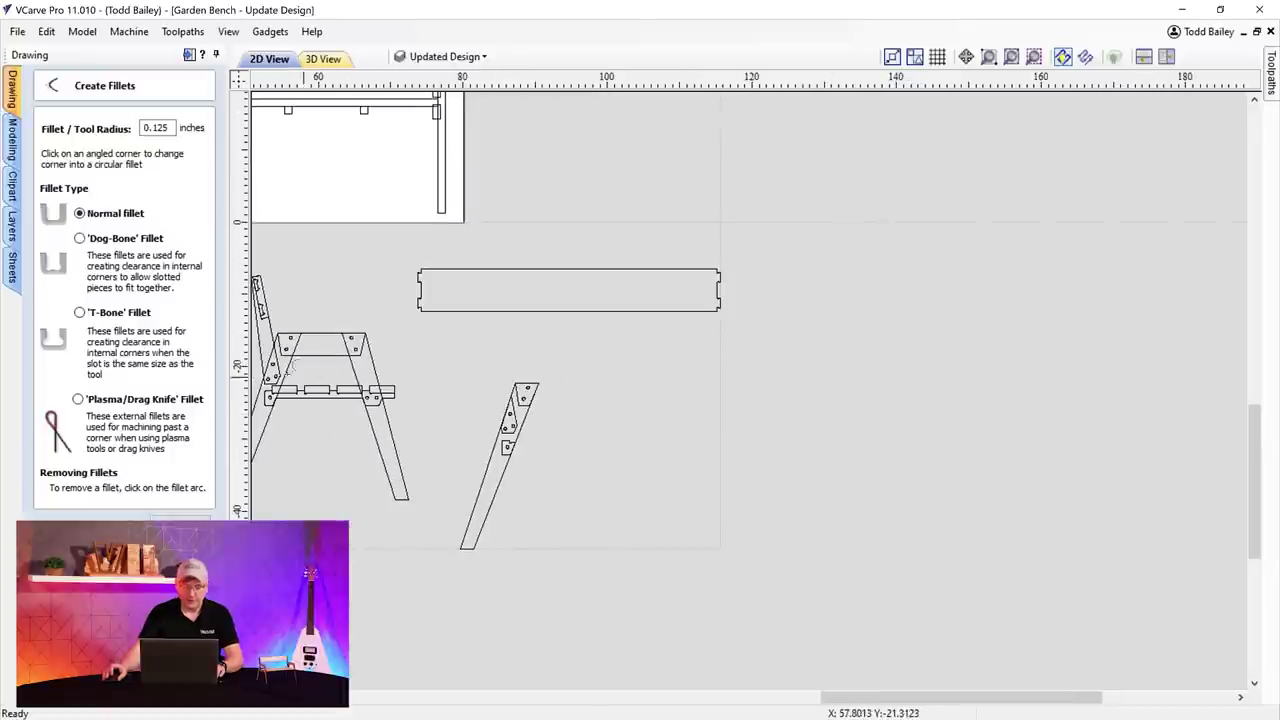
{"action": "scroll", "coordinate": [272, 375], "scroll_direction": "up", "scroll_amount": 5}
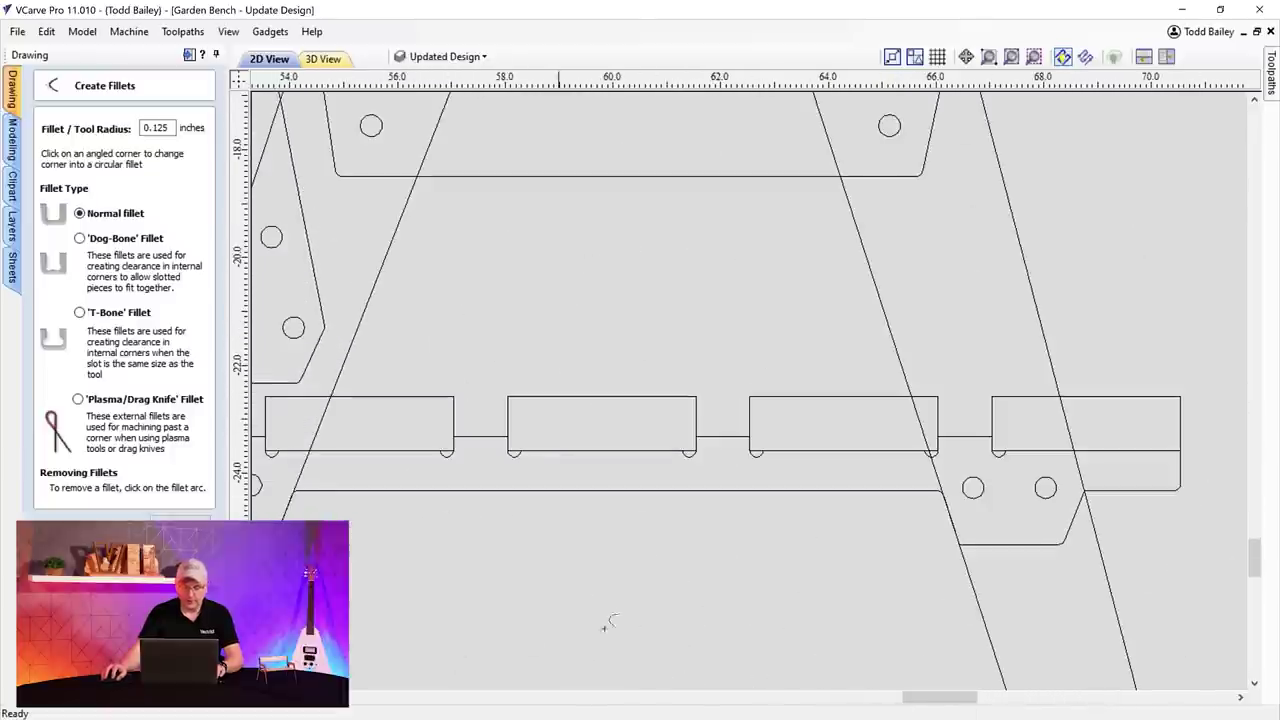
{"action": "left_click_drag", "start_coordinate": [912, 697], "coordinate": [885, 697]}
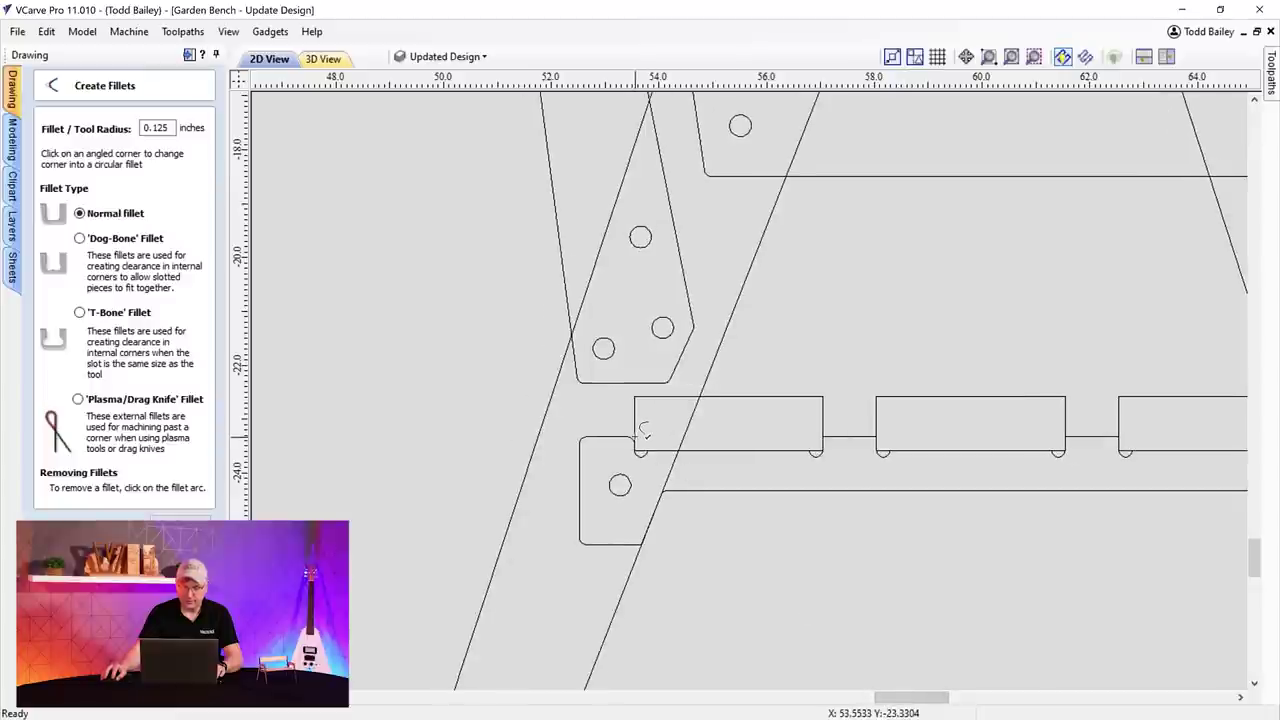
{"action": "scroll", "coordinate": [677, 480], "scroll_direction": "down", "scroll_amount": 5}
{"action": "left_click_drag", "start_coordinate": [830, 697], "coordinate": [912, 697]}
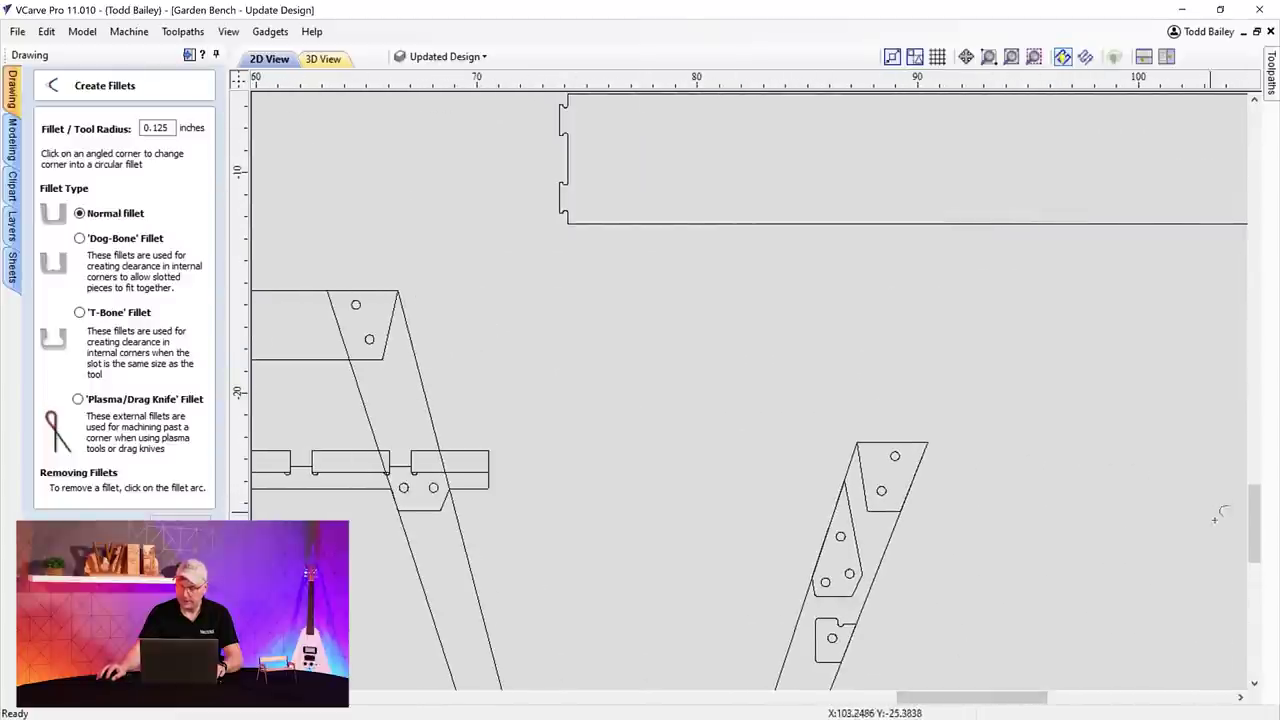
{"action": "left_click_drag", "start_coordinate": [1253, 524], "coordinate": [1253, 560]}
{"action": "left_click_drag", "start_coordinate": [992, 697], "coordinate": [1006, 697]}
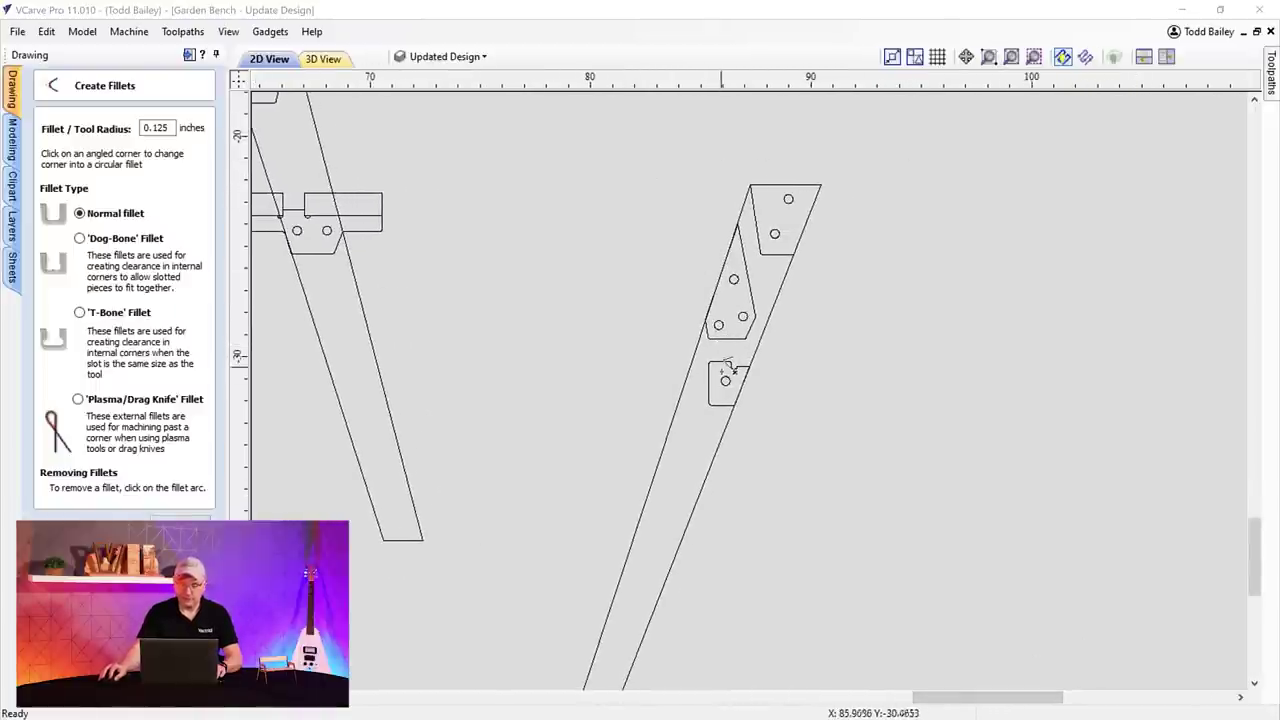
{"action": "scroll", "coordinate": [744, 363], "scroll_direction": "up", "scroll_amount": 4}
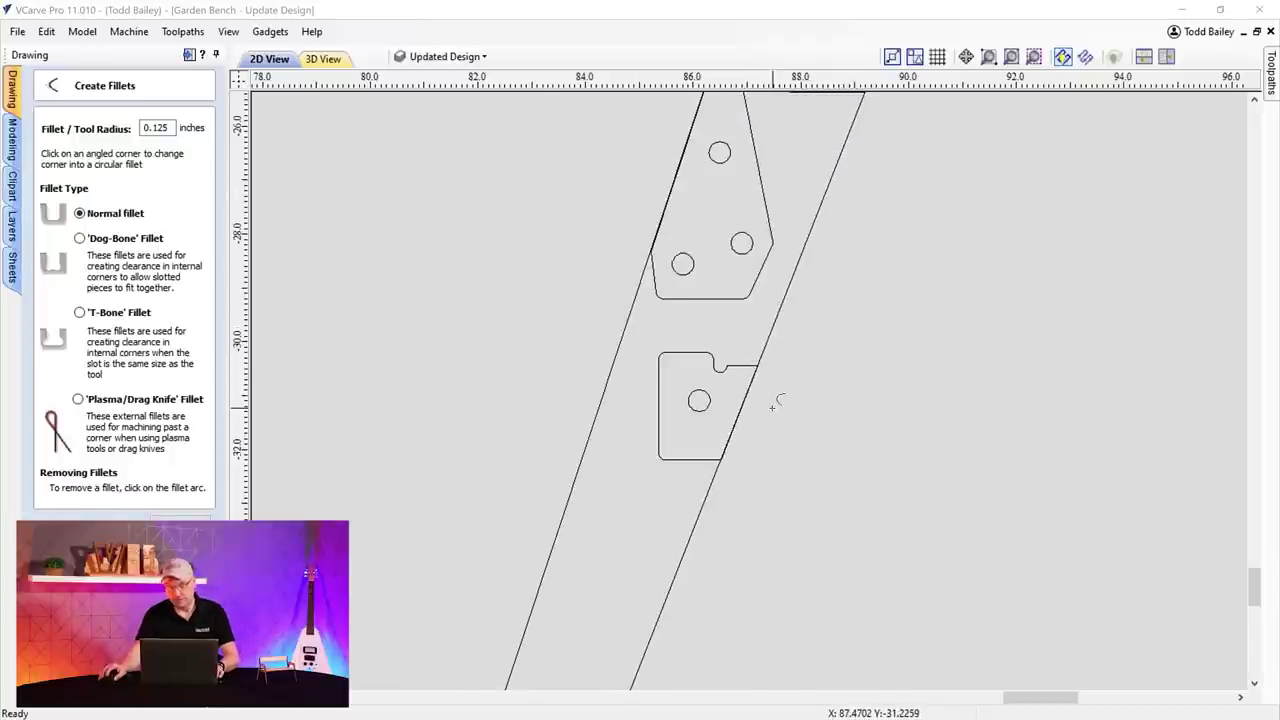
{"action": "left_click", "coordinate": [53, 85]}
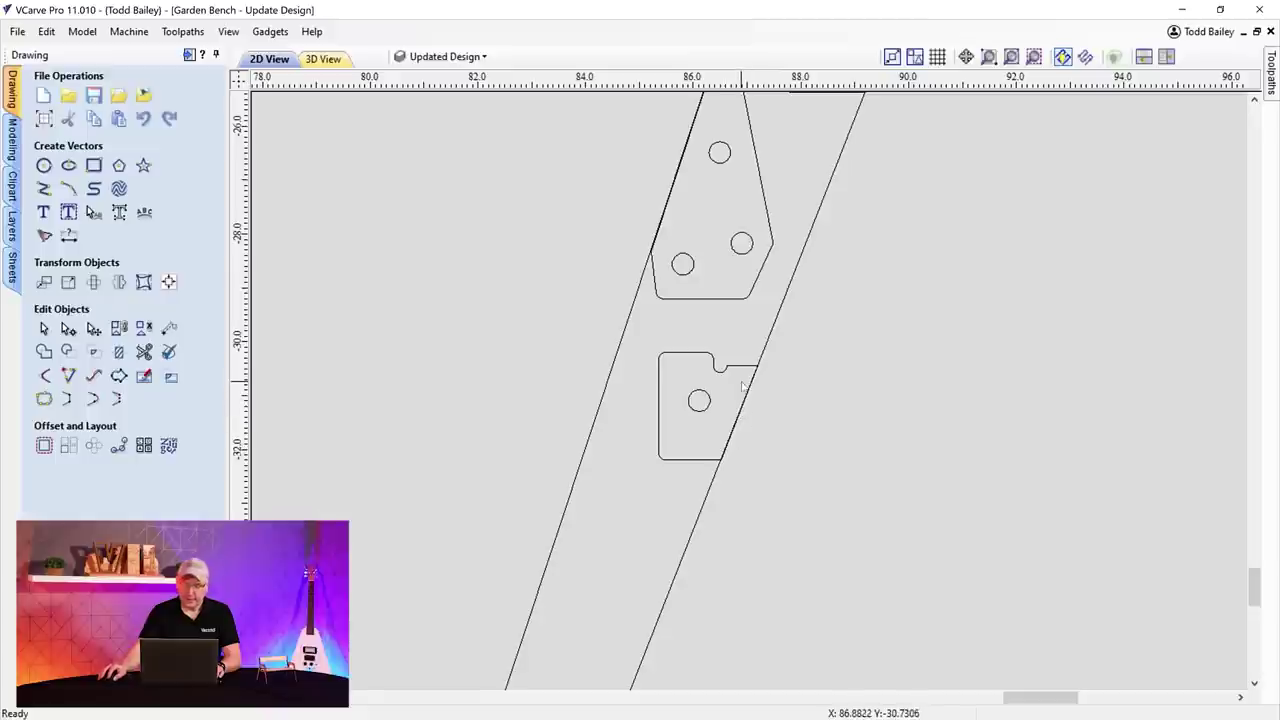
- Shift the two right-hand nodes of the seat support overlap to the right, extending its slanted edge beyond the leg outline
{"action": "left_click", "coordinate": [752, 368]}
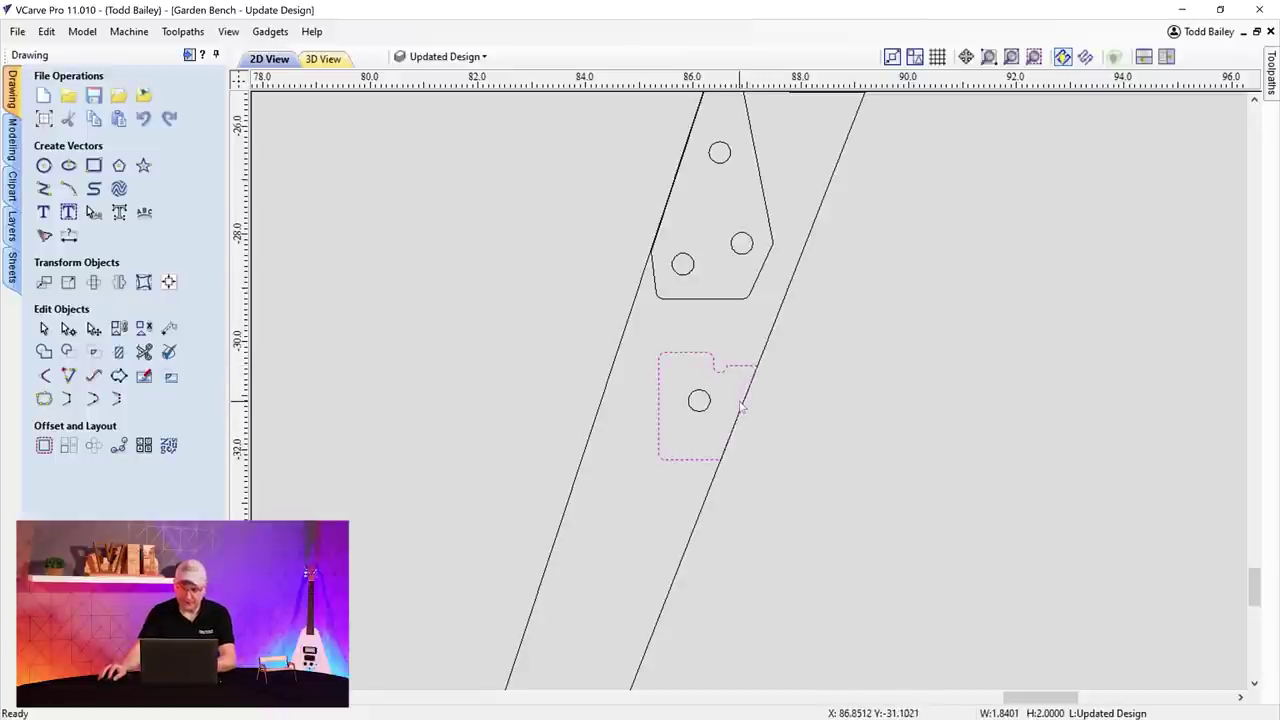
{"action": "key", "text": "n"}
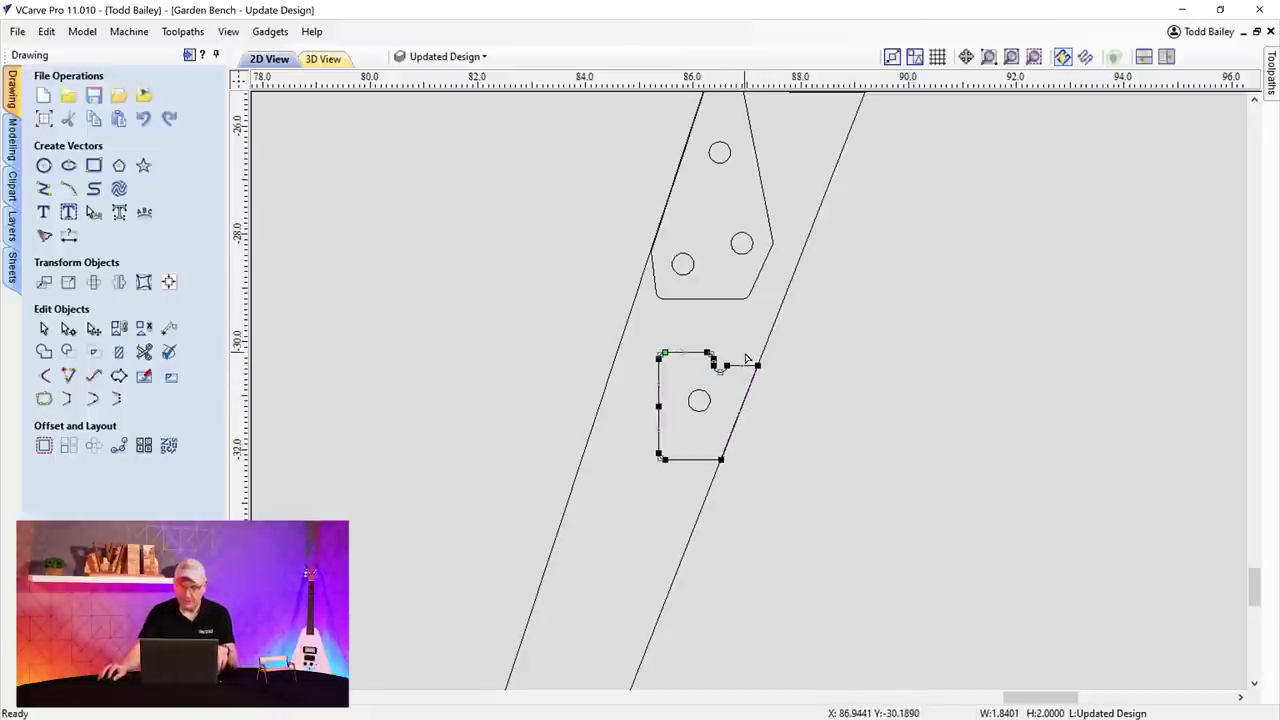
{"action": "left_click", "coordinate": [757, 365]}
{"action": "left_click", "coordinate": [720, 460], "text": "shift"}
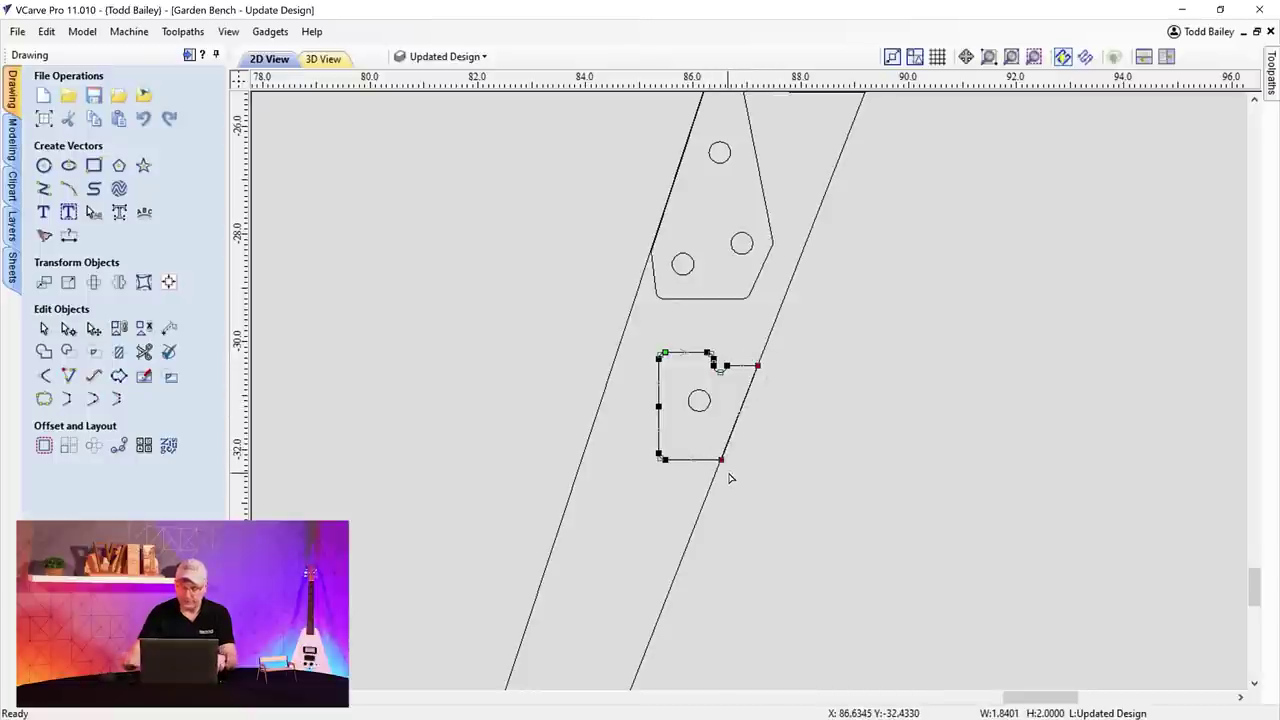
{"action": "key", "text": "Right"}
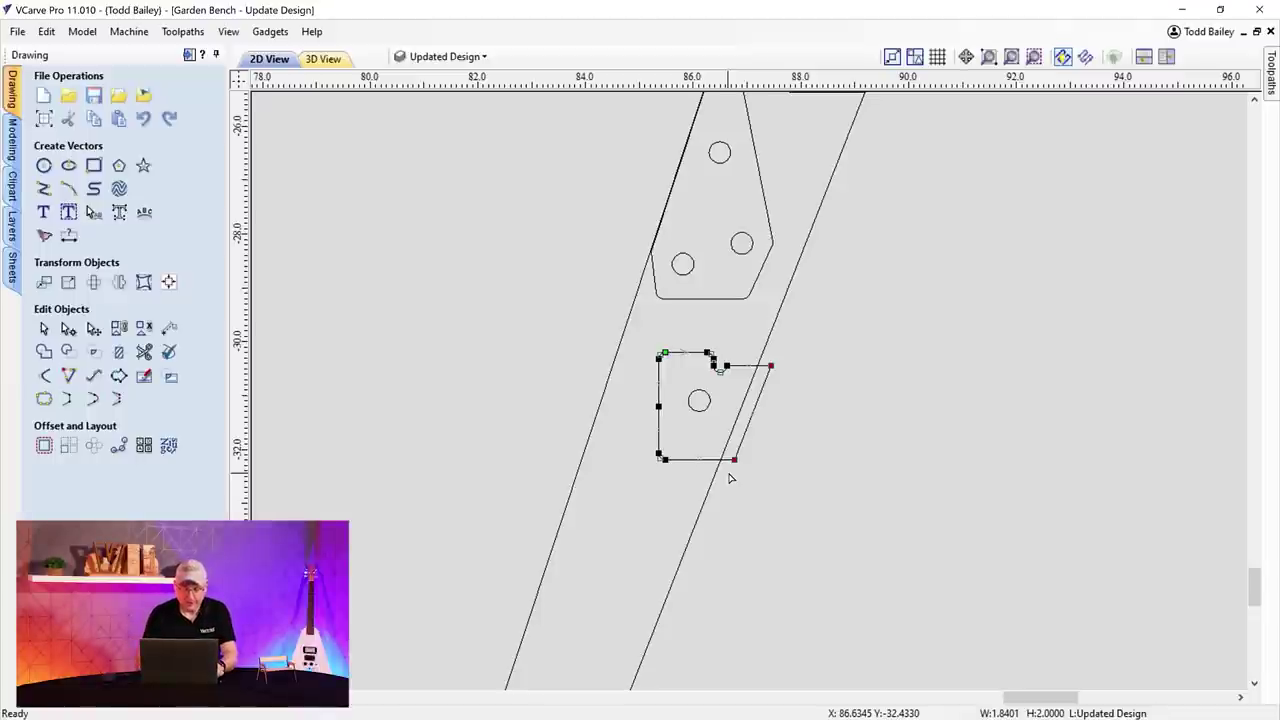
{"action": "scroll", "coordinate": [634, 234], "scroll_direction": "down", "scroll_amount": 2}
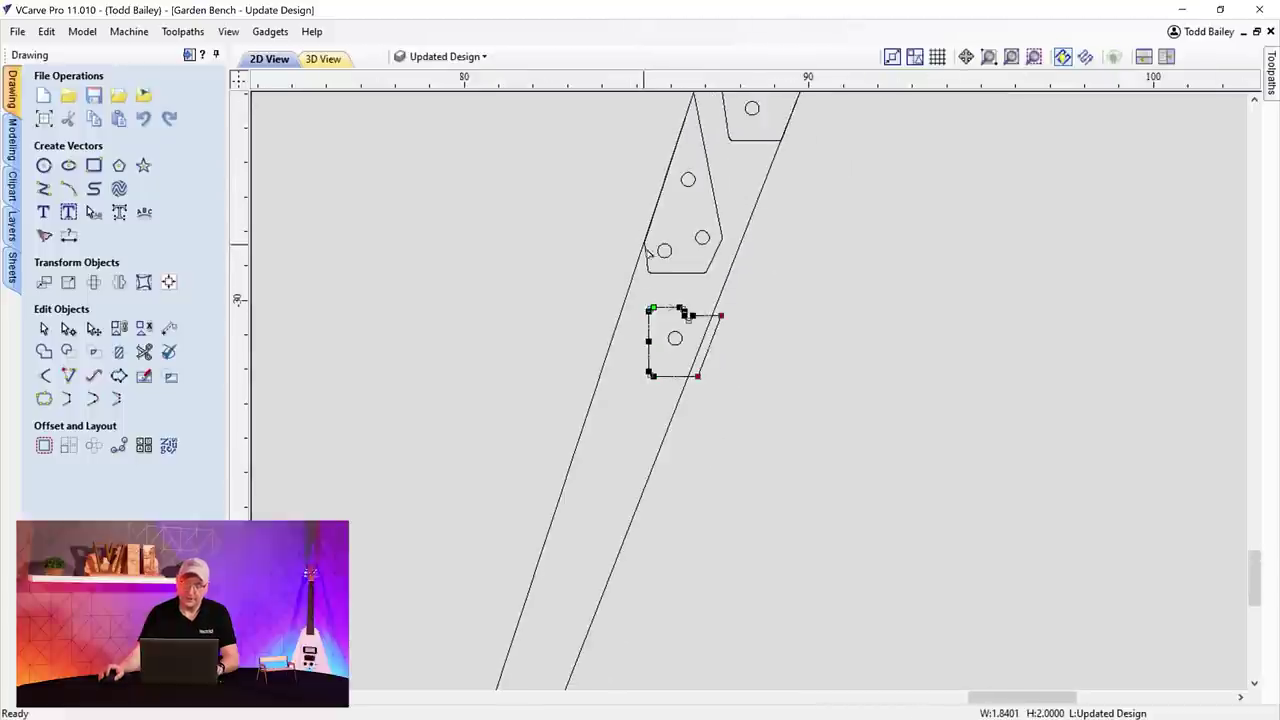
{"action": "left_click_drag", "start_coordinate": [1262, 601], "coordinate": [1260, 581]}
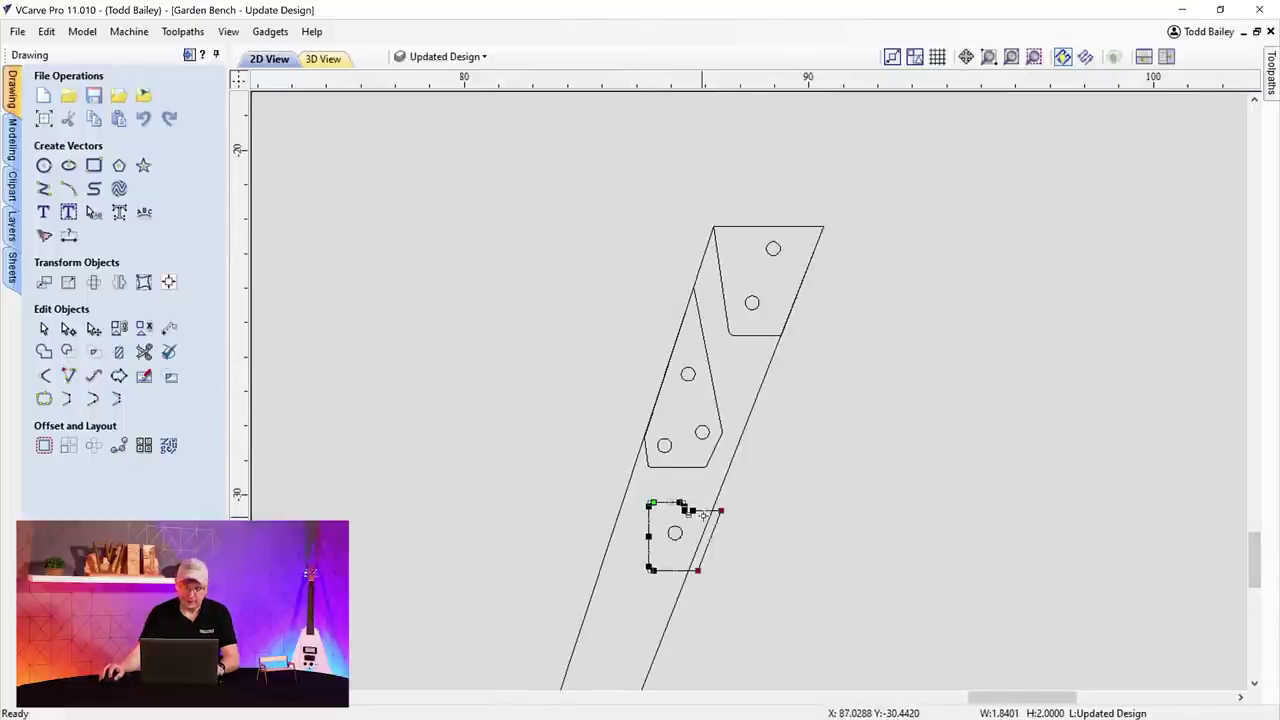
{"action": "left_click", "coordinate": [43, 328]}
{"action": "left_click", "coordinate": [557, 437]}
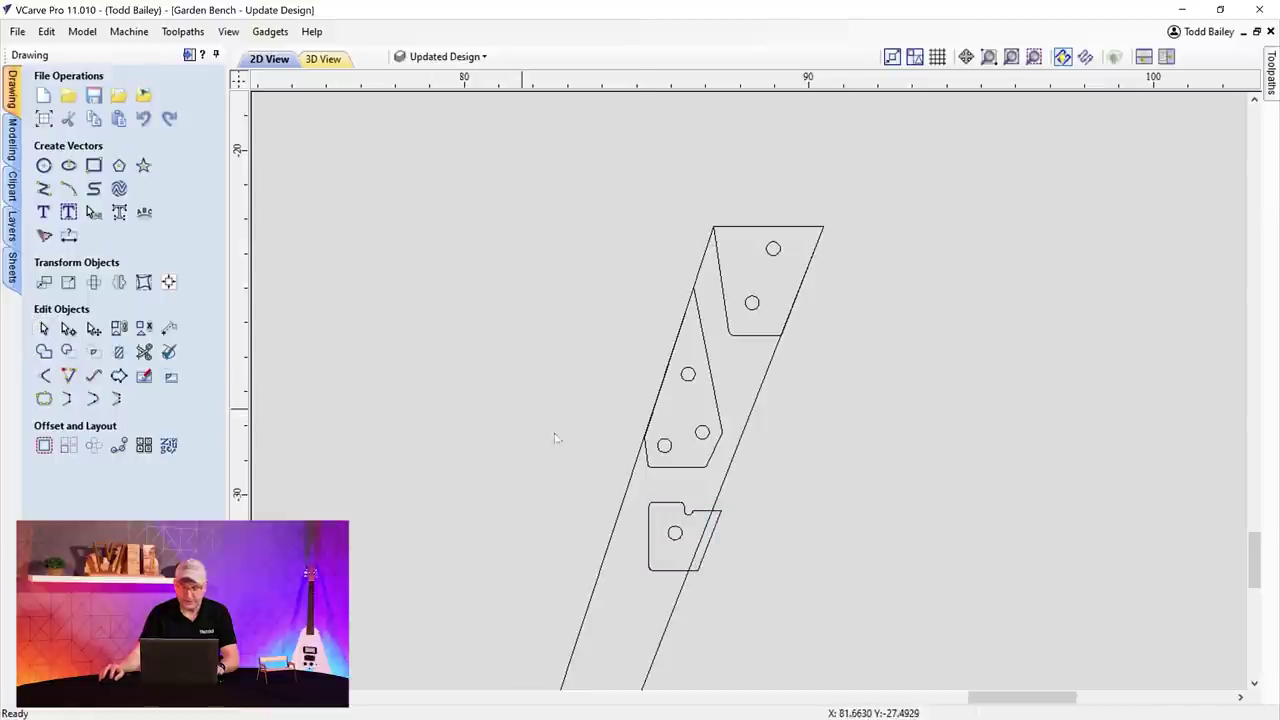
- Offset the copied rear leg's outline outwards by 0.25 inches, keeping the original
{"action": "left_click", "coordinate": [615, 530]}
{"action": "left_click_drag", "start_coordinate": [1248, 546], "coordinate": [1249, 563]}
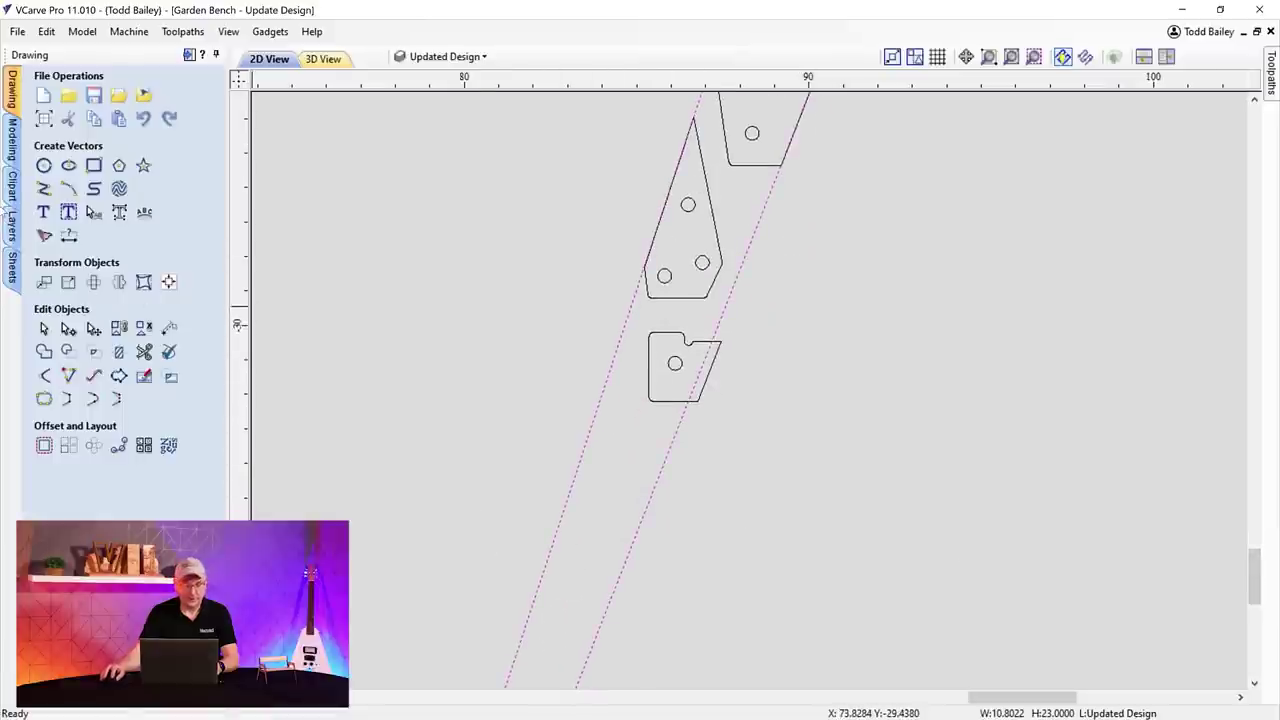
{"action": "left_click", "coordinate": [44, 445]}
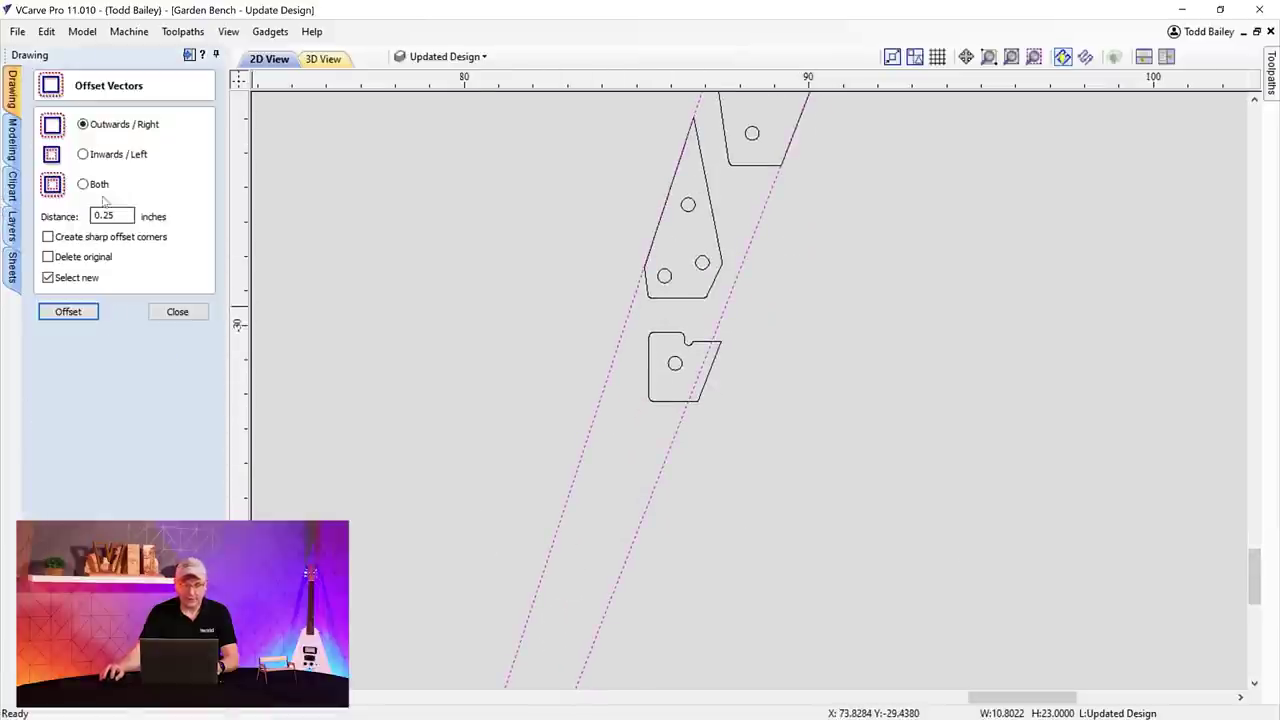
{"action": "left_click", "coordinate": [68, 311]}
{"action": "scroll", "coordinate": [809, 300], "scroll_direction": "down", "scroll_amount": 5}
{"action": "scroll", "coordinate": [820, 277], "scroll_direction": "up", "scroll_amount": 6}
{"action": "scroll", "coordinate": [727, 218], "scroll_direction": "up", "scroll_amount": 1}
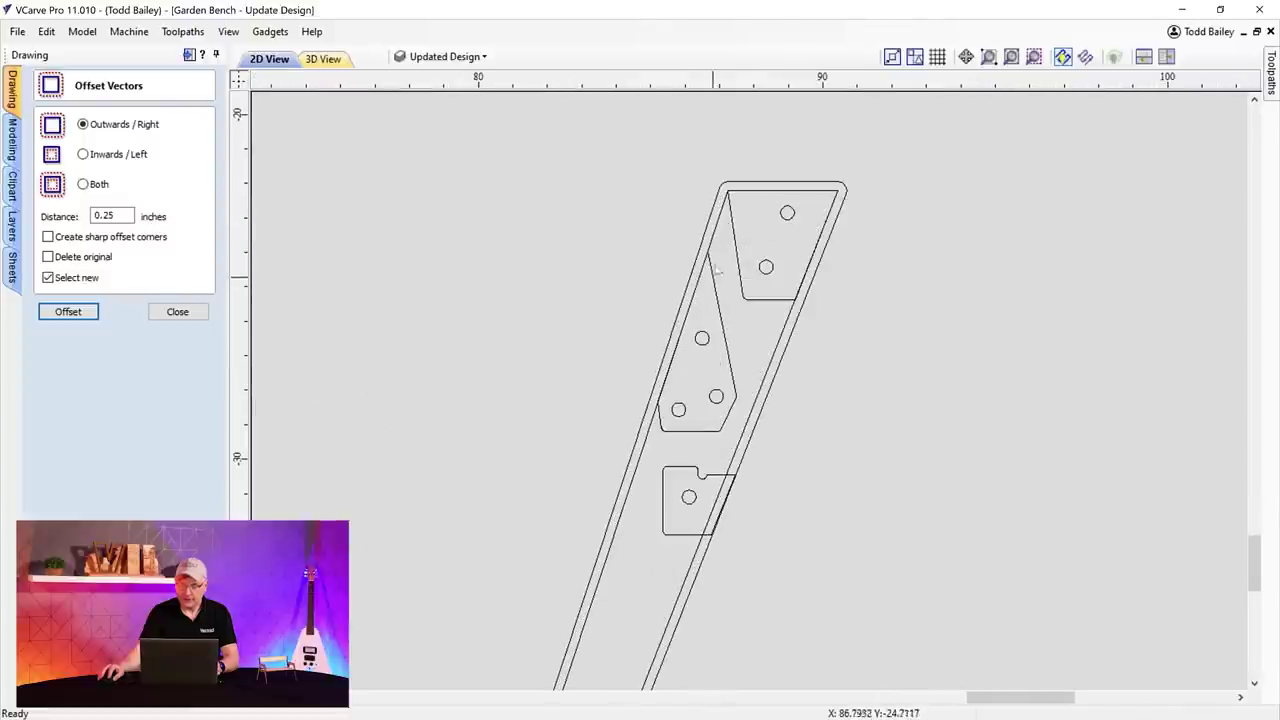
- Extend the backrest upright overlap past the leg by moving its lower-left node along its edge onto the offset outline
{"action": "left_click", "coordinate": [716, 207]}
{"action": "left_click", "coordinate": [720, 432]}
{"action": "left_click", "coordinate": [676, 431]}
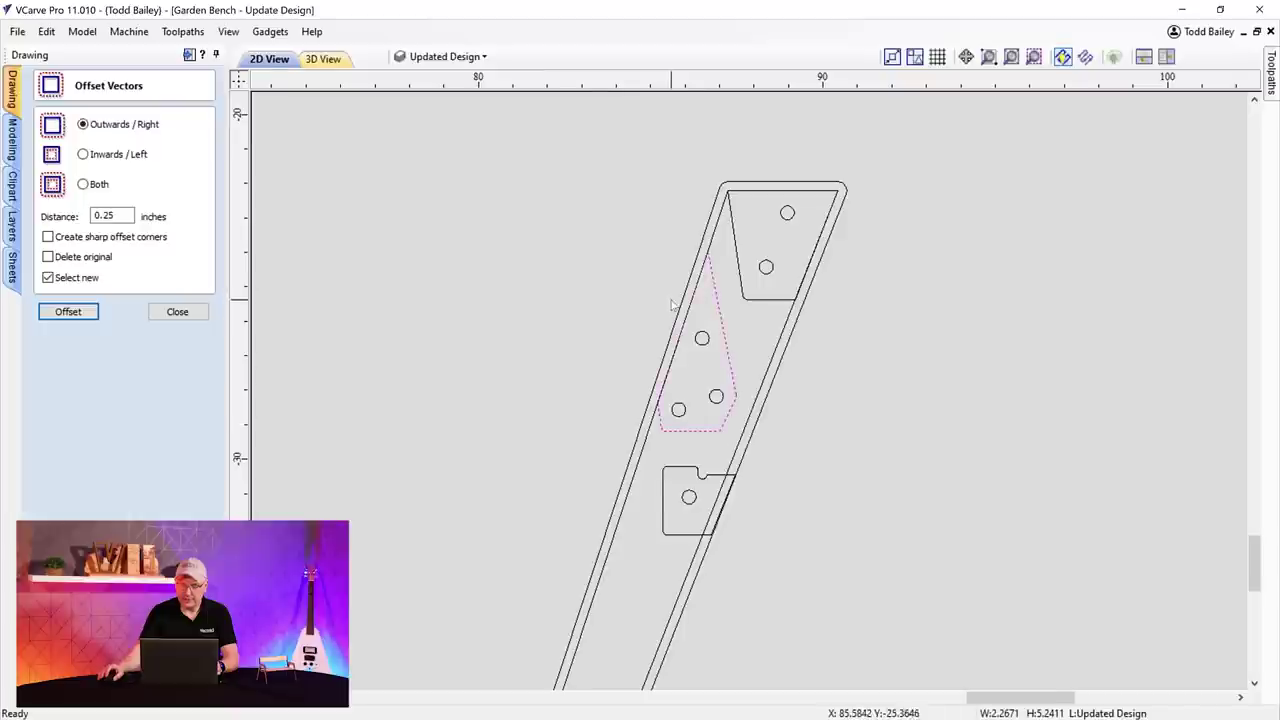
{"action": "scroll", "coordinate": [673, 302], "scroll_direction": "up", "scroll_amount": 2}
{"action": "key", "text": "Escape"}
{"action": "scroll", "coordinate": [650, 475], "scroll_direction": "up", "scroll_amount": 1}
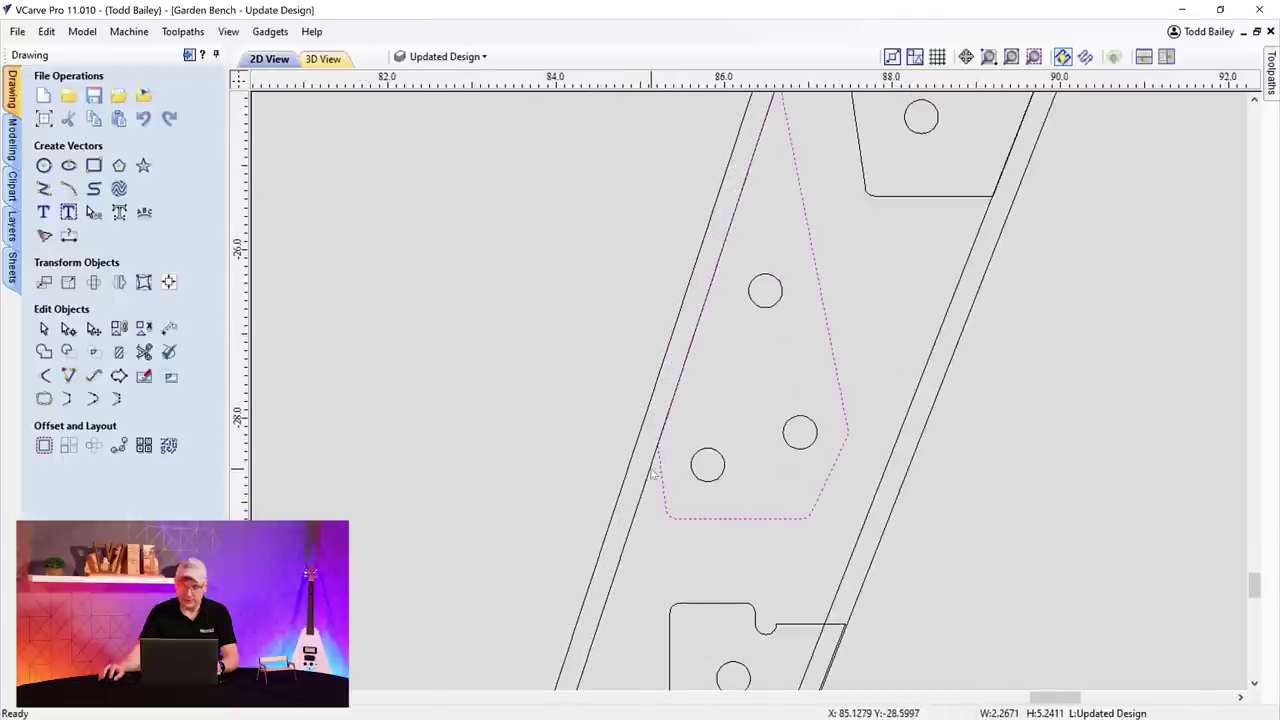
{"action": "double_click", "coordinate": [660, 461]}
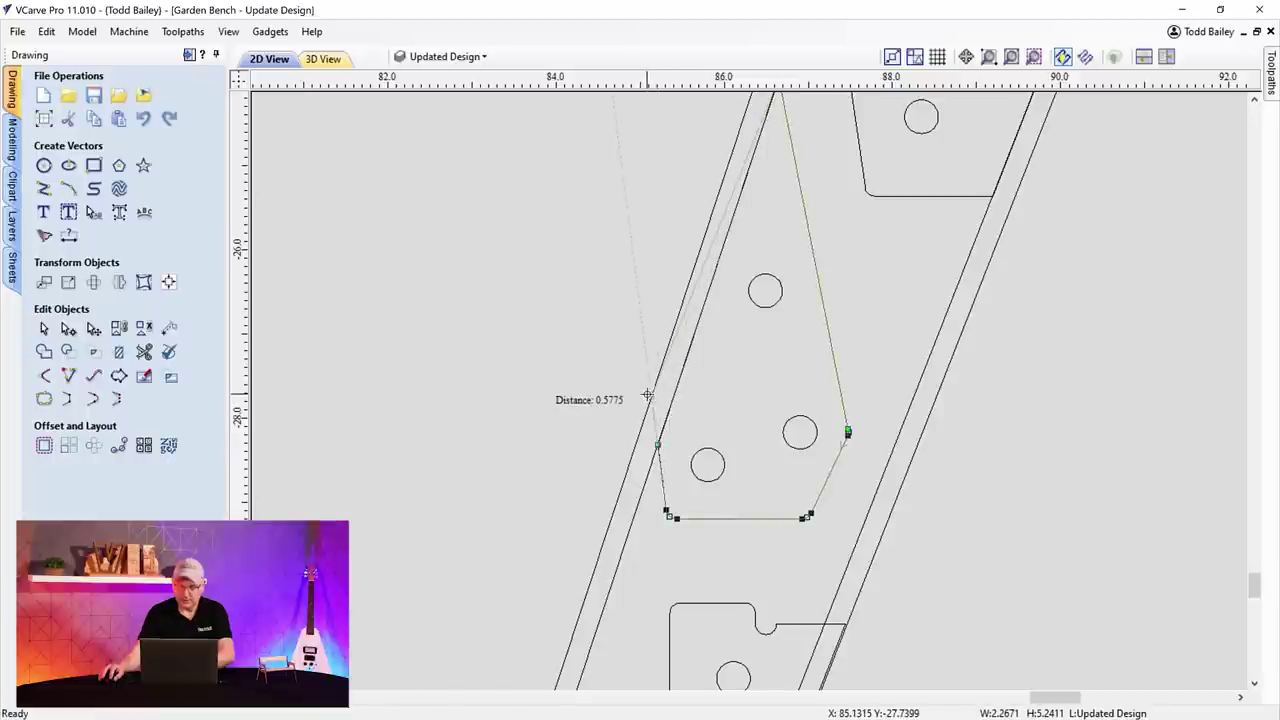
{"action": "left_click_drag", "start_coordinate": [647, 396], "coordinate": [648, 395]}
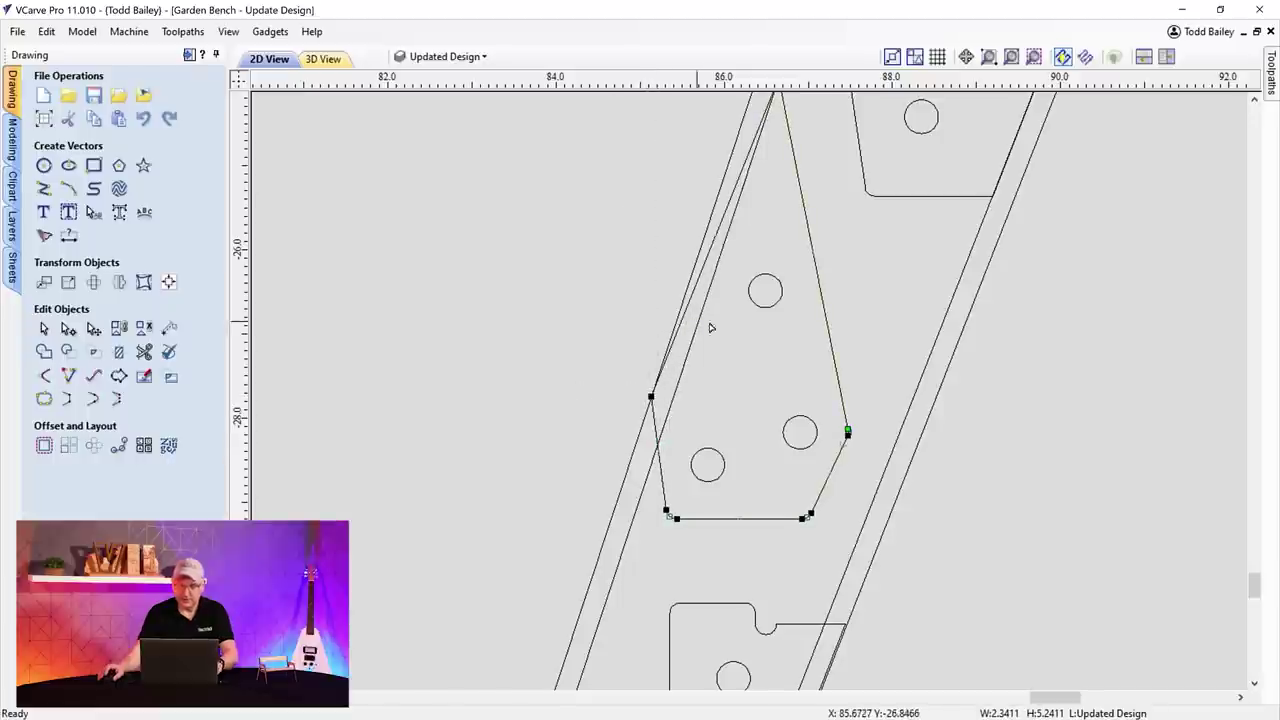
- Move the top node of the backrest upright overlap up along its slanted edge onto the offset leg outline
{"action": "scroll", "coordinate": [708, 339], "scroll_direction": "down", "scroll_amount": 2}
{"action": "scroll", "coordinate": [819, 124], "scroll_direction": "up", "scroll_amount": 2}
{"action": "left_click", "coordinate": [695, 214]}
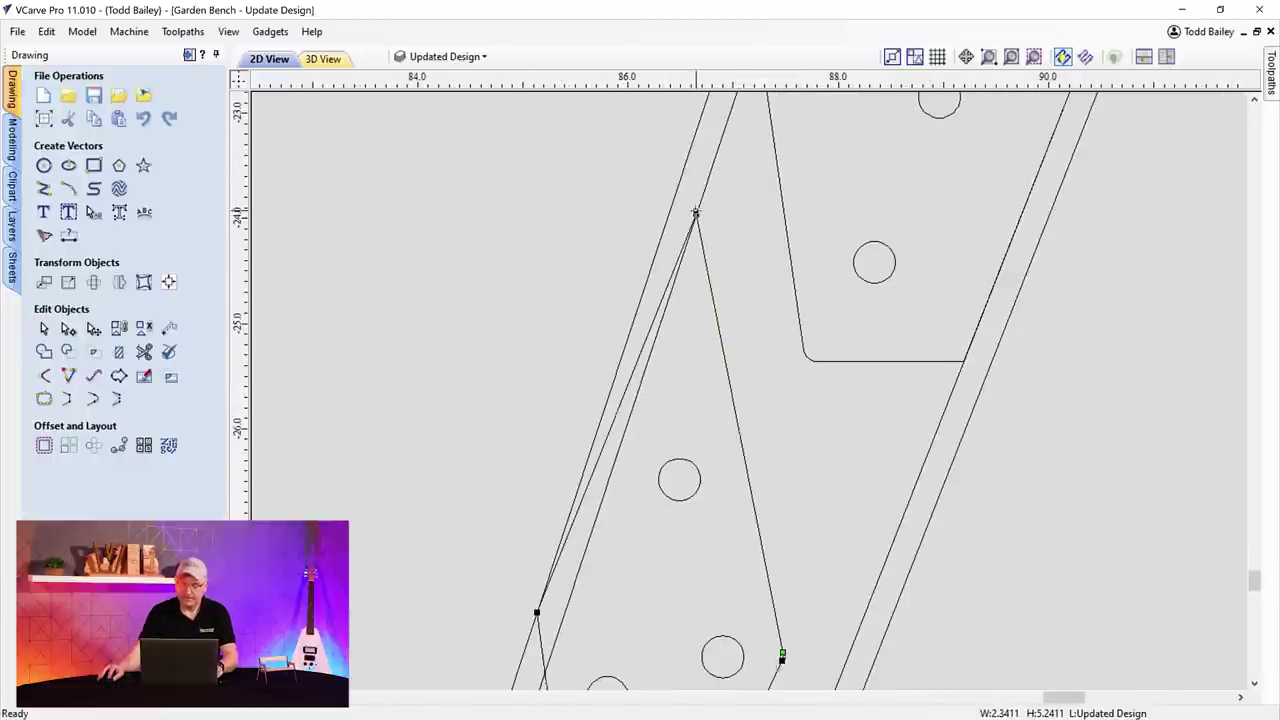
{"action": "left_click_drag", "start_coordinate": [694, 169], "coordinate": [686, 162]}
{"action": "scroll", "coordinate": [709, 260], "scroll_direction": "down", "scroll_amount": 2}
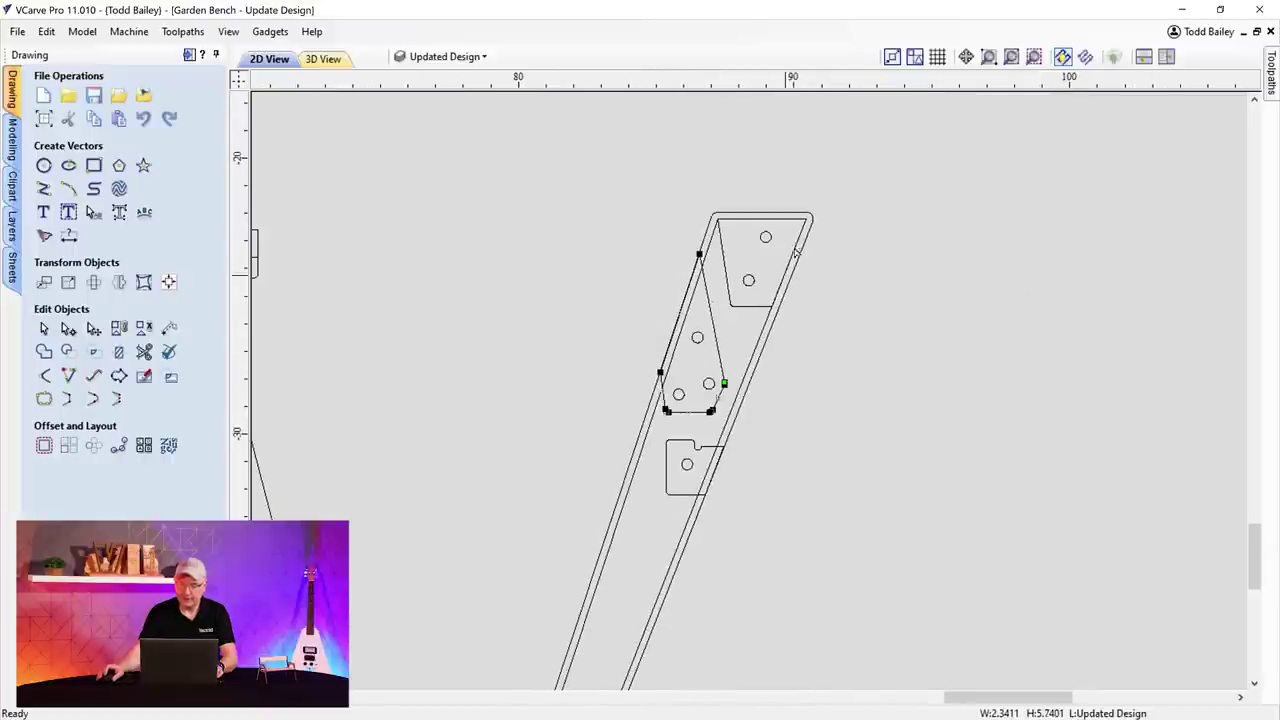
{"action": "scroll", "coordinate": [718, 220], "scroll_direction": "up", "scroll_amount": 1}
{"action": "left_click", "coordinate": [672, 208]}
{"action": "scroll", "coordinate": [662, 206], "scroll_direction": "up", "scroll_amount": 1}
{"action": "left_click_drag", "start_coordinate": [645, 212], "coordinate": [644, 181]}
{"action": "key", "text": "ctrl+z"}
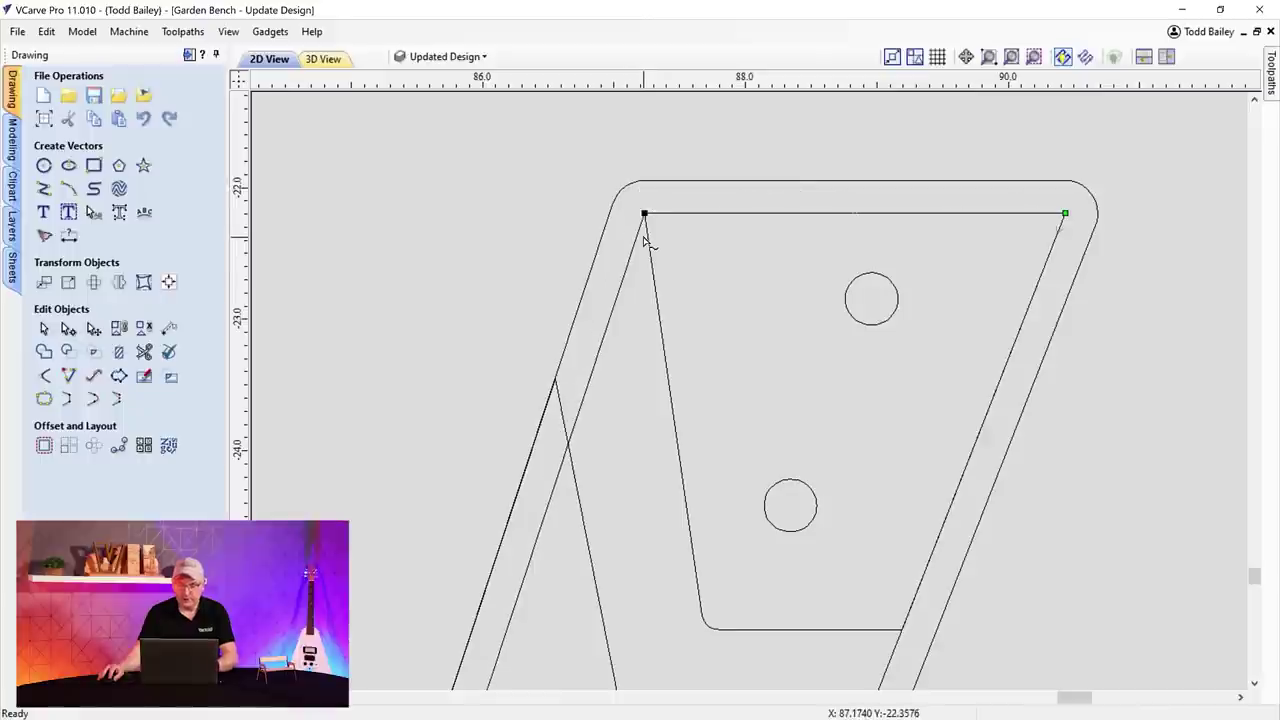
- Raise both upper corner nodes of the armrest overlap above the leg's top edge, moving the upper-right one 0.25 inches
{"action": "left_click", "coordinate": [650, 232]}
{"action": "left_click_drag", "start_coordinate": [644, 212], "coordinate": [636, 184]}
{"action": "scroll", "coordinate": [646, 200], "scroll_direction": "up", "scroll_amount": 4}
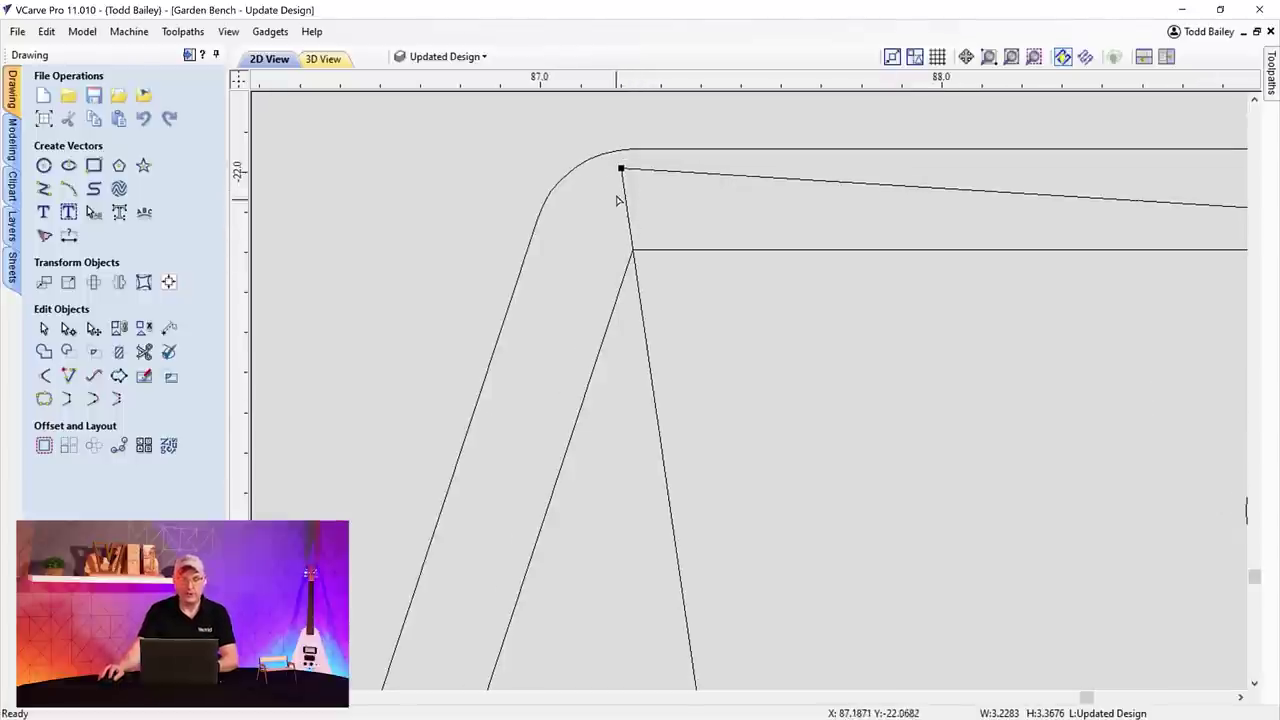
{"action": "scroll", "coordinate": [666, 263], "scroll_direction": "down", "scroll_amount": 5}
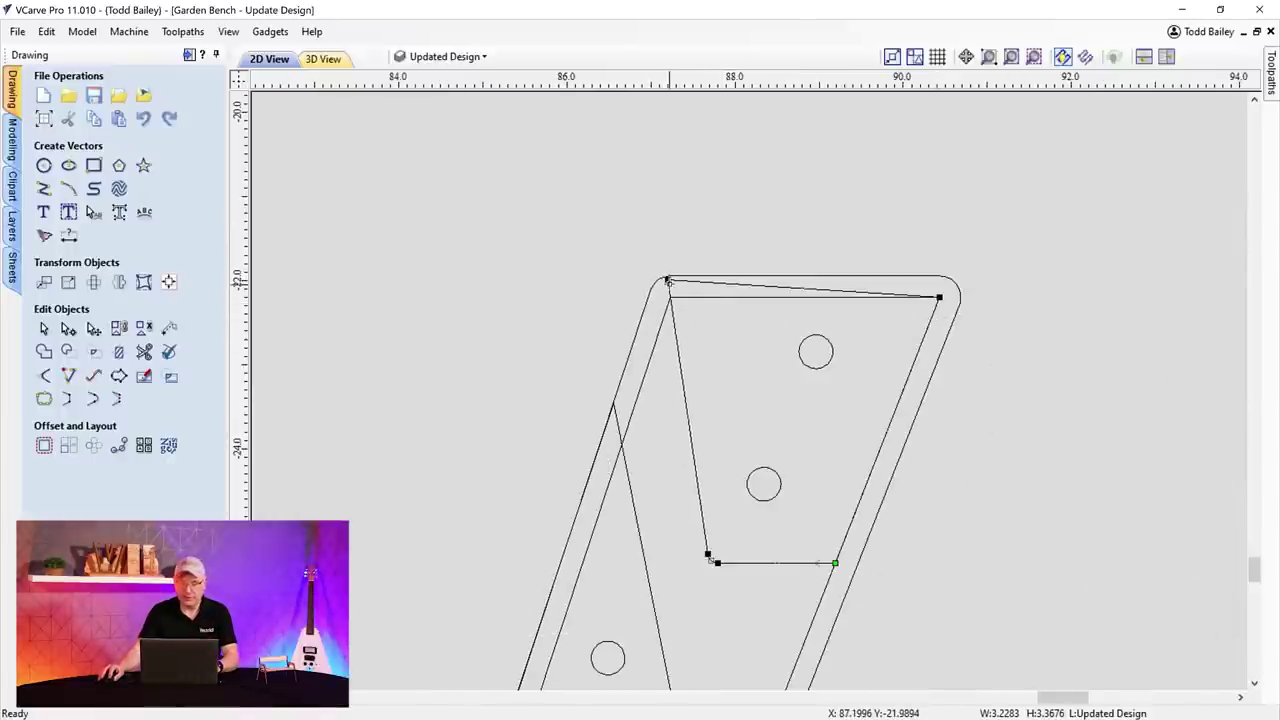
{"action": "scroll", "coordinate": [932, 297], "scroll_direction": "up", "scroll_amount": 3}
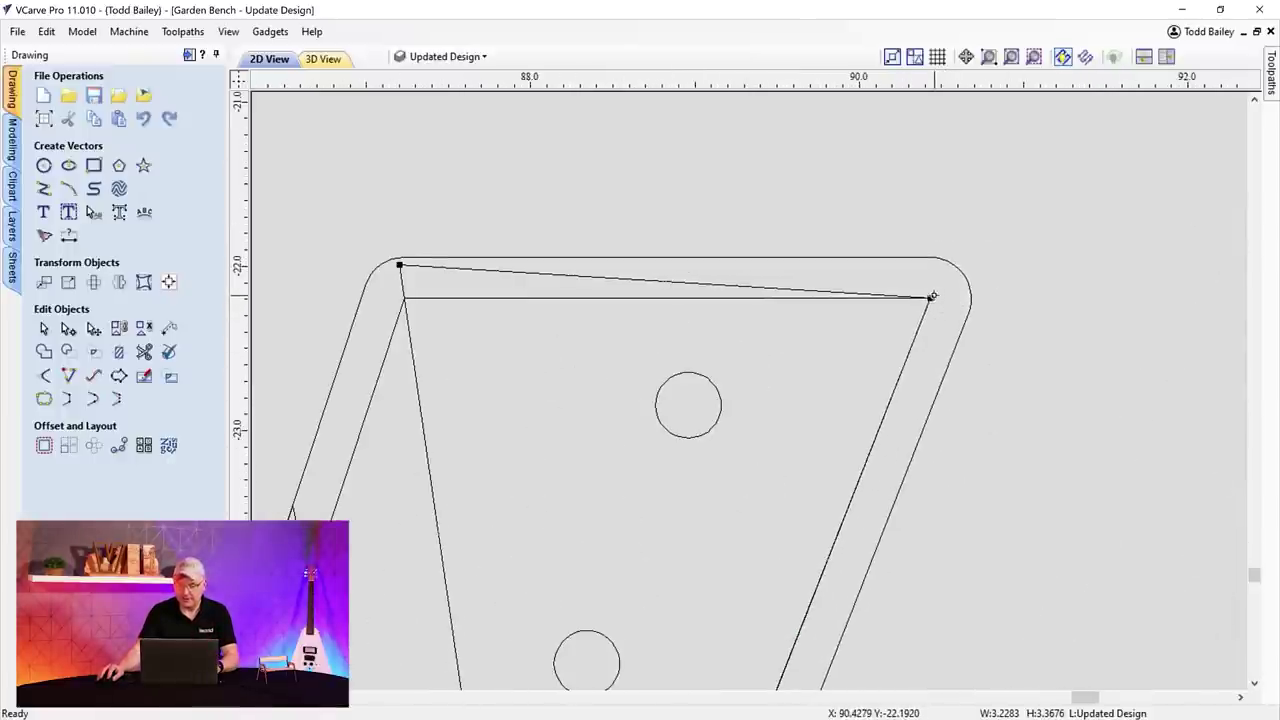
{"action": "left_click_drag", "start_coordinate": [932, 297], "coordinate": [946, 270]}
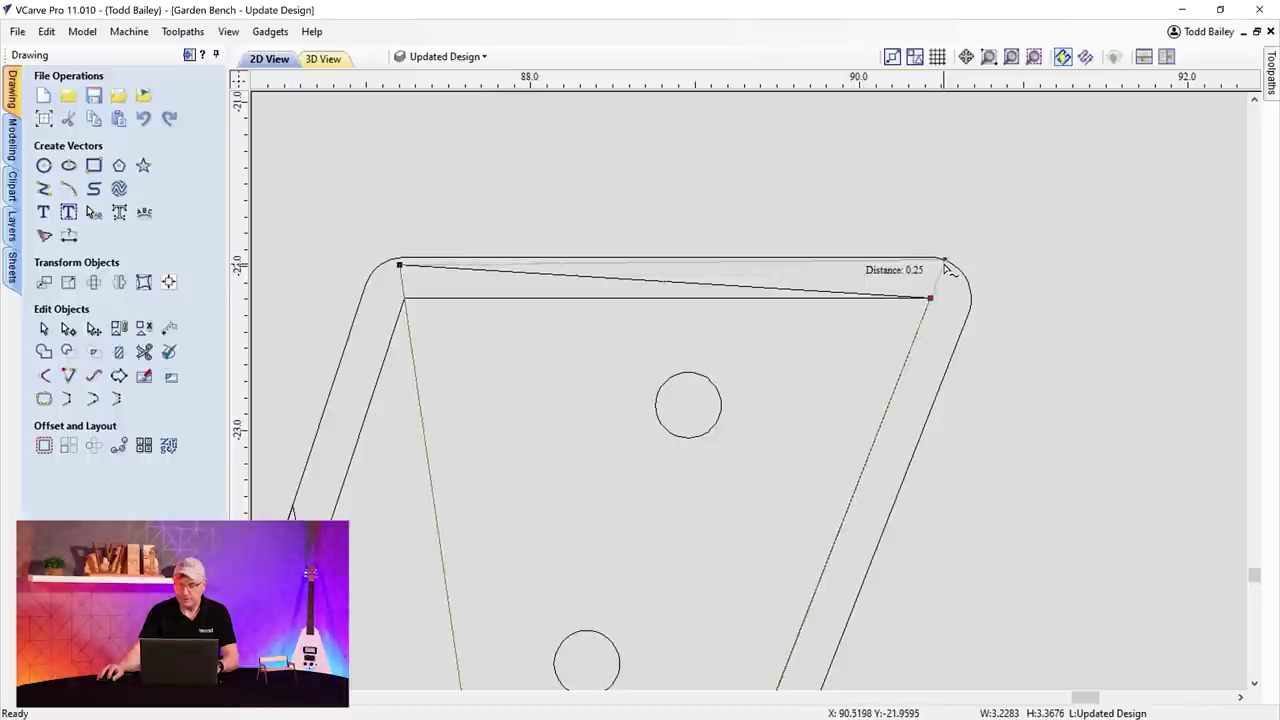
{"action": "left_click", "coordinate": [947, 265]}
{"action": "scroll", "coordinate": [947, 268], "scroll_direction": "down", "scroll_amount": 4}
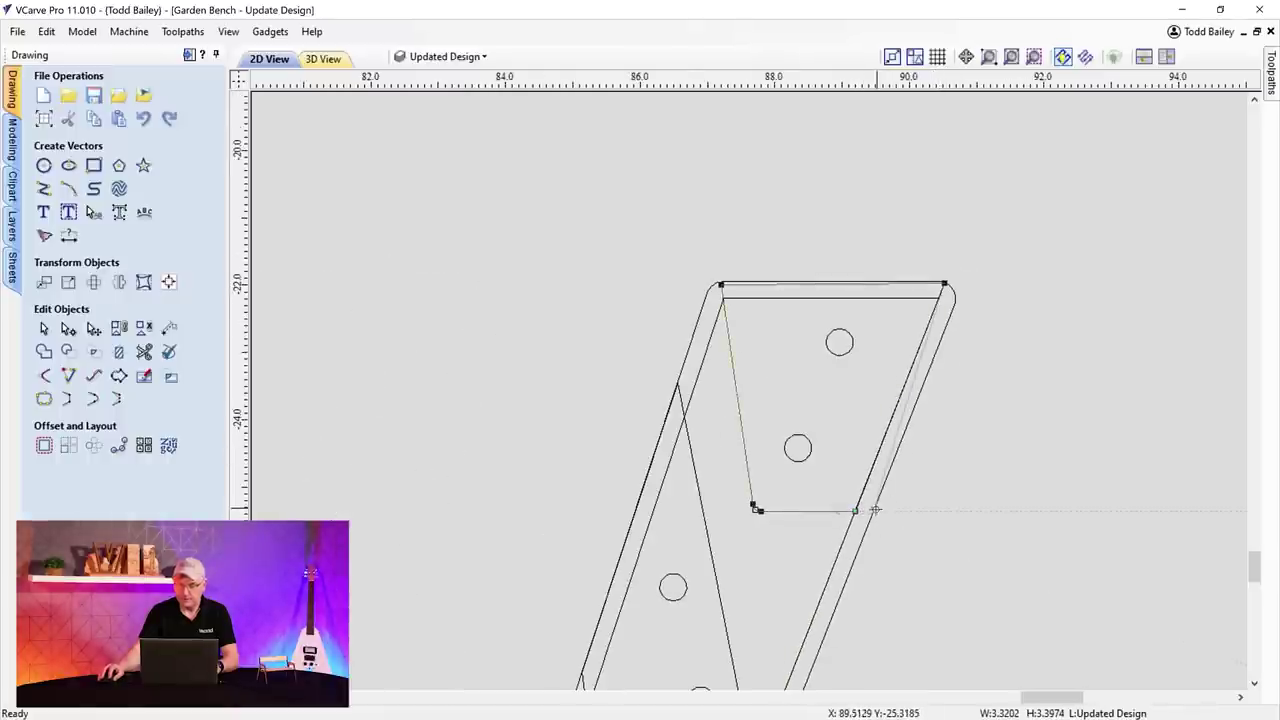
- Move the armrest overlap's lower-right node horizontally onto the offset outline and its upper-right node outward past the rounded offset corner
{"action": "left_click", "coordinate": [856, 511]}
{"action": "scroll", "coordinate": [946, 284], "scroll_direction": "up", "scroll_amount": 1}
{"action": "scroll", "coordinate": [948, 283], "scroll_direction": "up", "scroll_amount": 2}
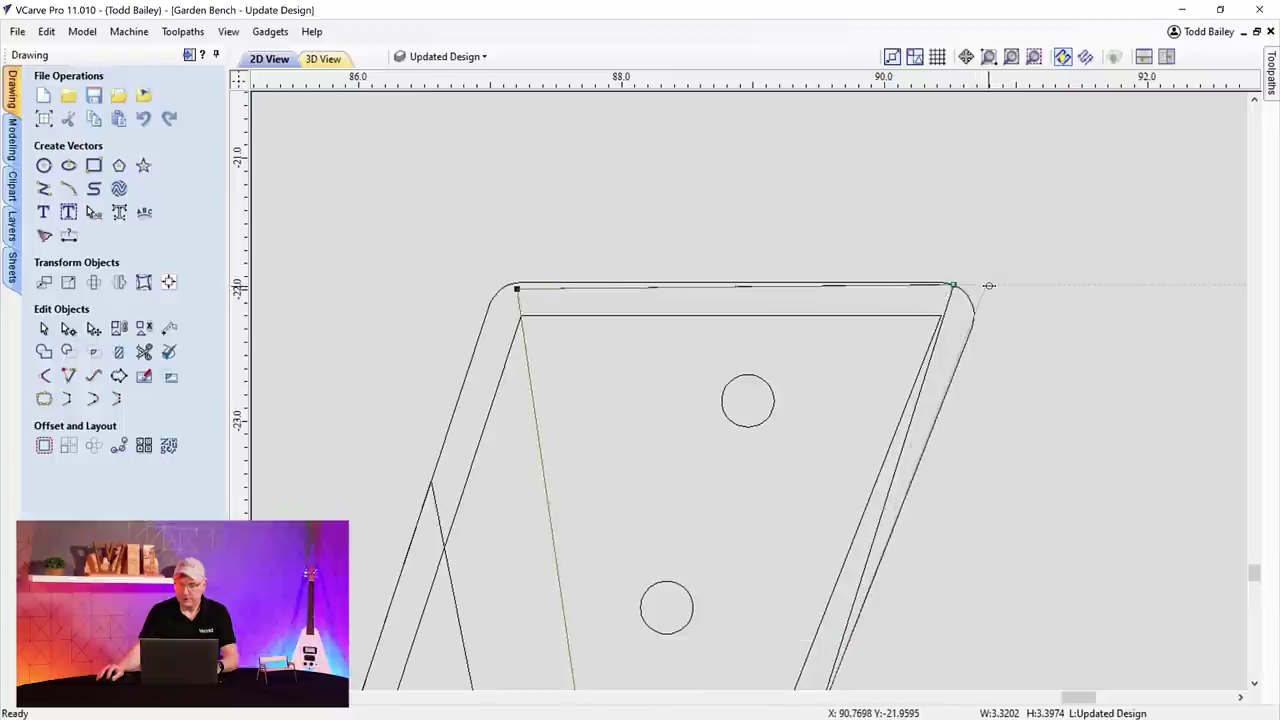
{"action": "left_click", "coordinate": [989, 284]}
{"action": "scroll", "coordinate": [940, 295], "scroll_direction": "up", "scroll_amount": 2}
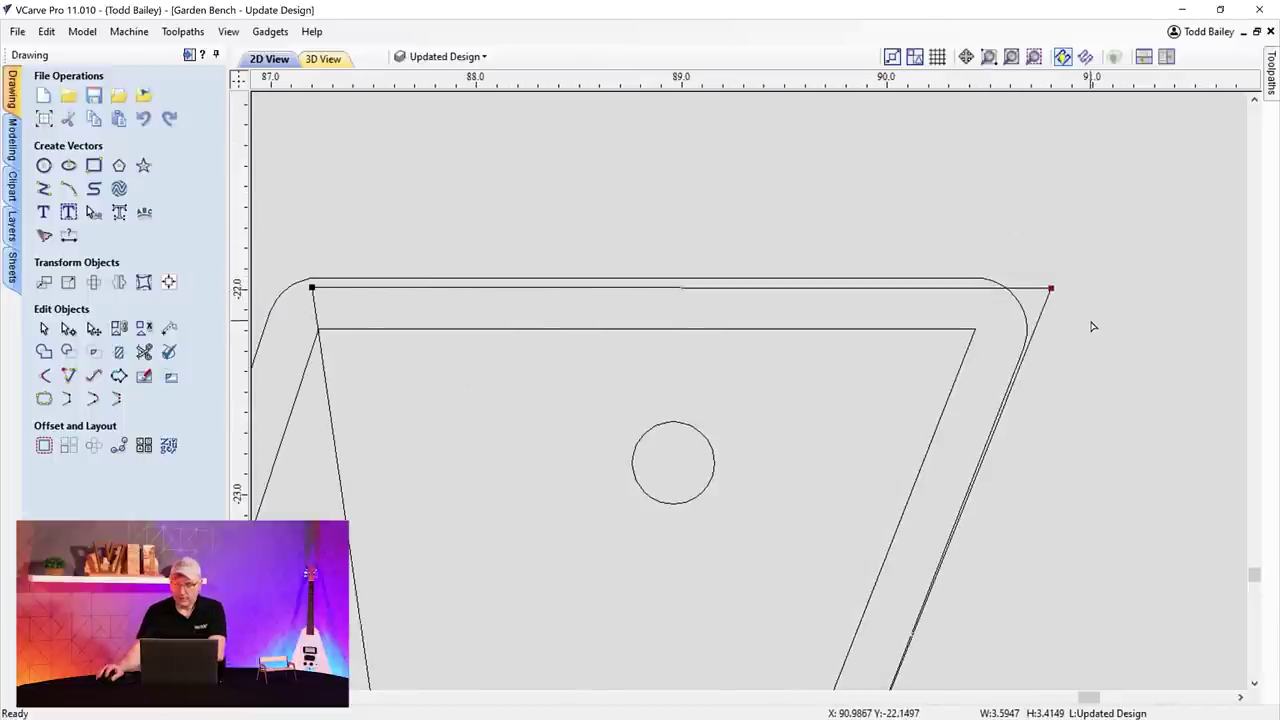
{"action": "scroll", "coordinate": [1068, 337], "scroll_direction": "down", "scroll_amount": 2}
{"action": "scroll", "coordinate": [866, 446], "scroll_direction": "down", "scroll_amount": 3}
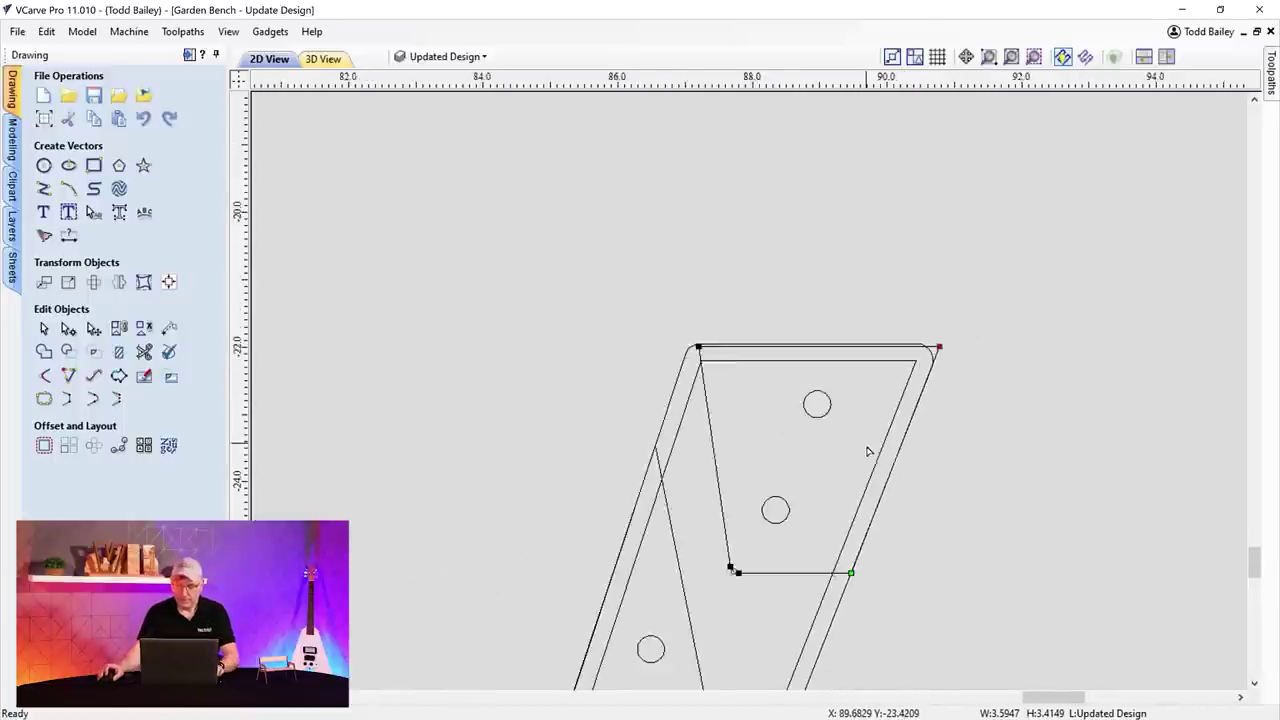
- Select all the bolt holes in the bench side view and in the copied leg's three joint overlaps
{"action": "left_click_drag", "start_coordinate": [1254, 562], "coordinate": [1254, 598]}
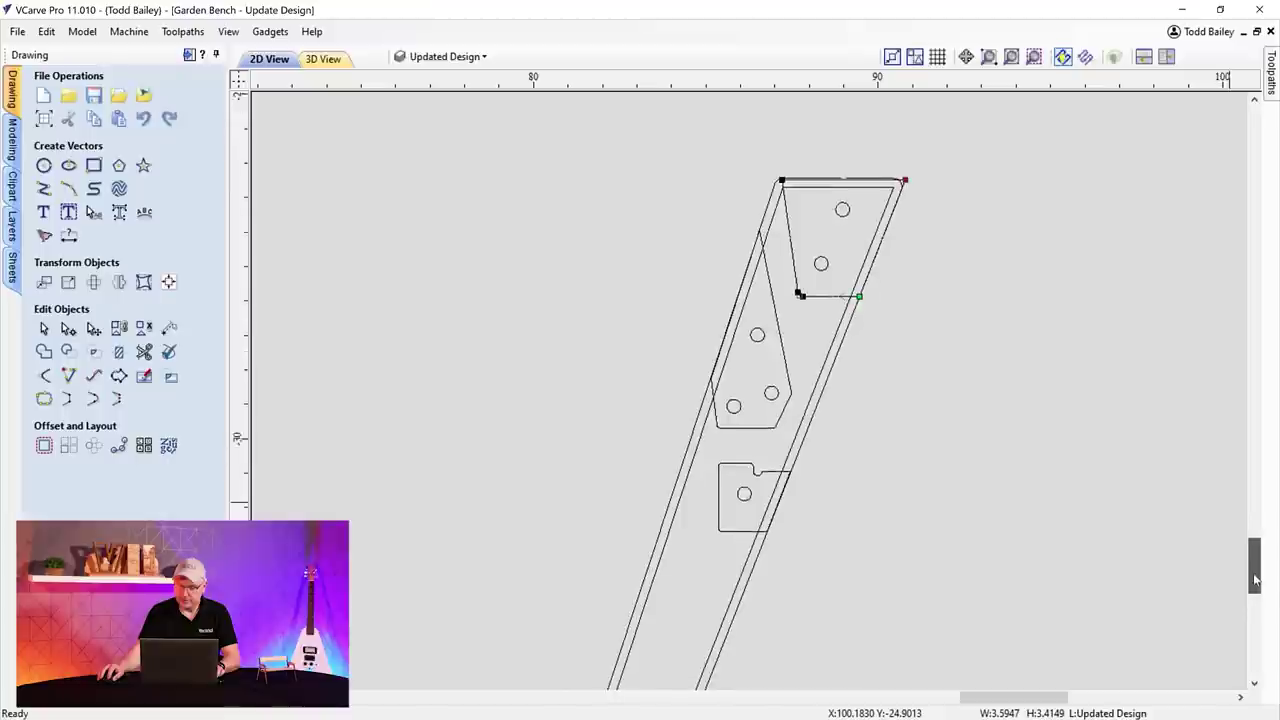
{"action": "scroll", "coordinate": [991, 449], "scroll_direction": "down", "scroll_amount": 3}
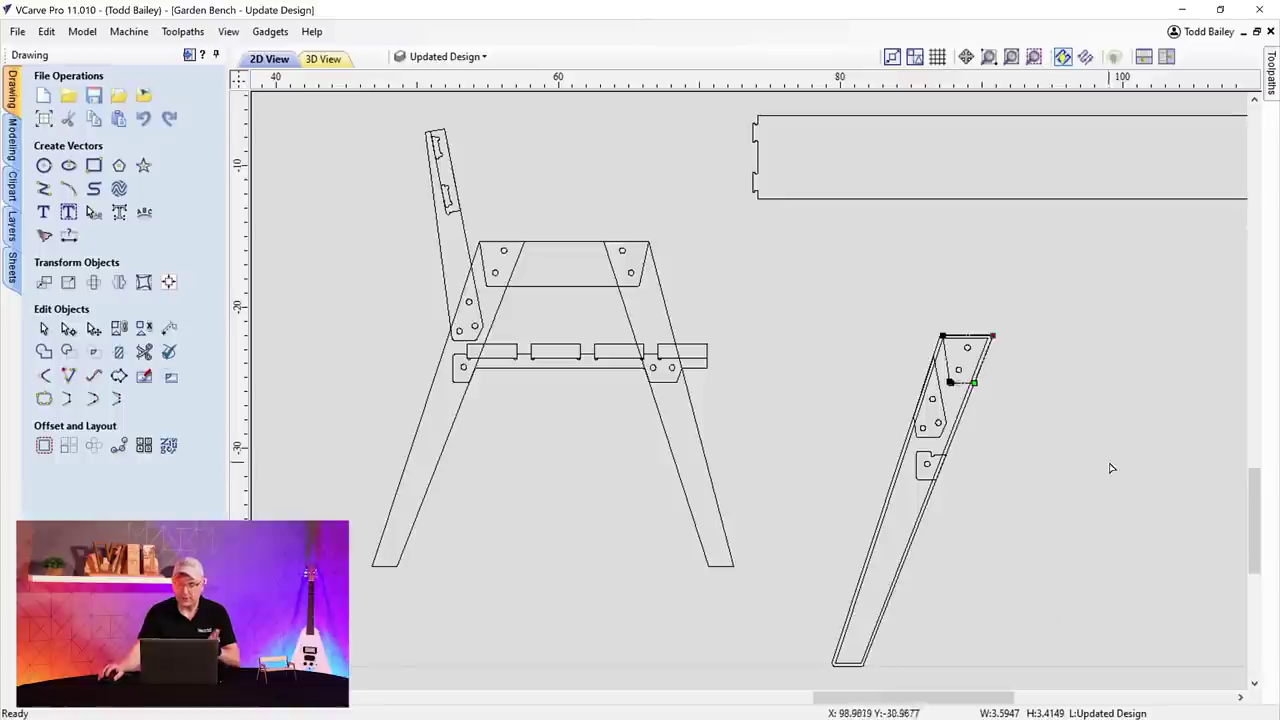
{"action": "left_click_drag", "start_coordinate": [957, 697], "coordinate": [1025, 697]}
{"action": "left_click_drag", "start_coordinate": [1258, 530], "coordinate": [1258, 560]}
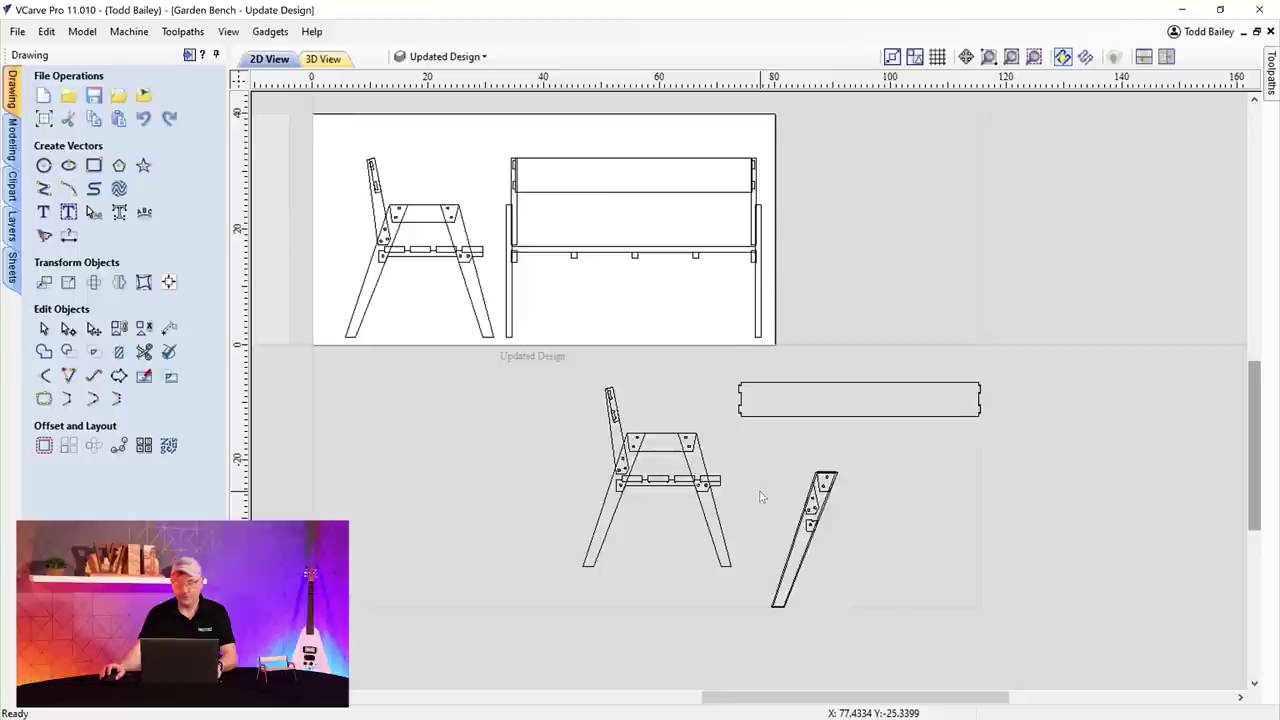
{"action": "scroll", "coordinate": [760, 497], "scroll_direction": "up", "scroll_amount": 2}
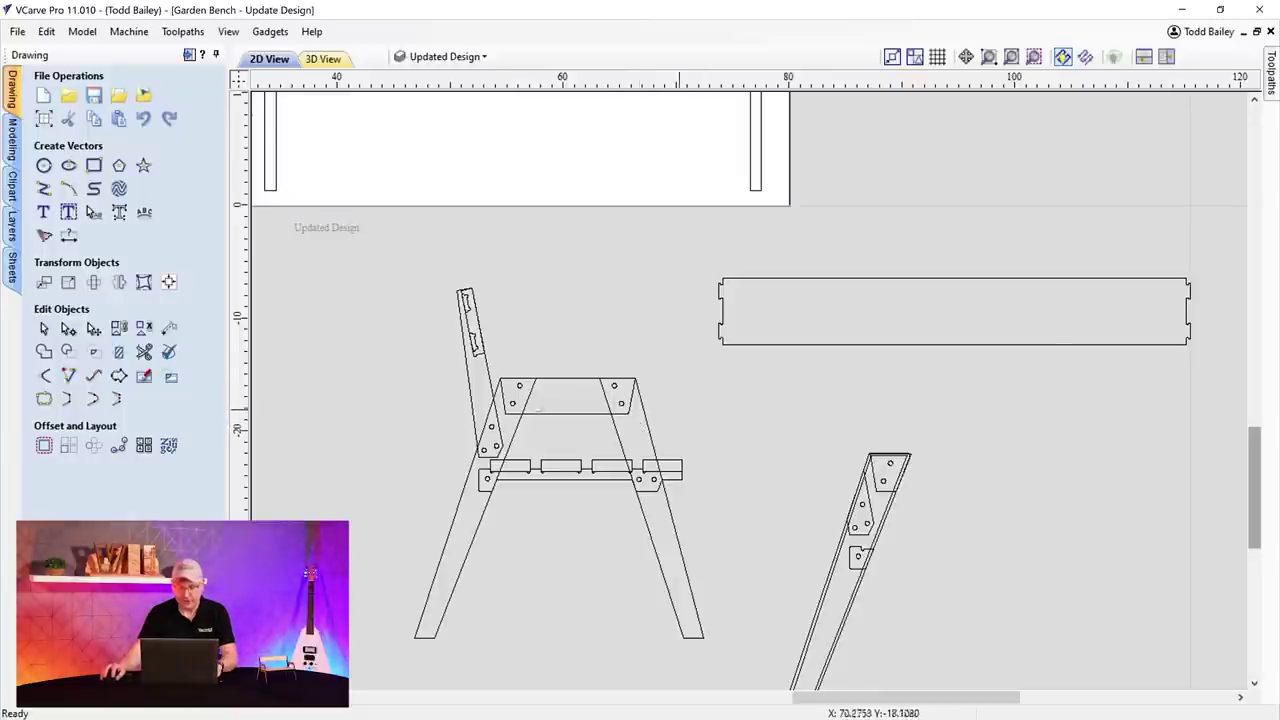
{"action": "left_click_drag", "start_coordinate": [432, 400], "coordinate": [502, 462]}
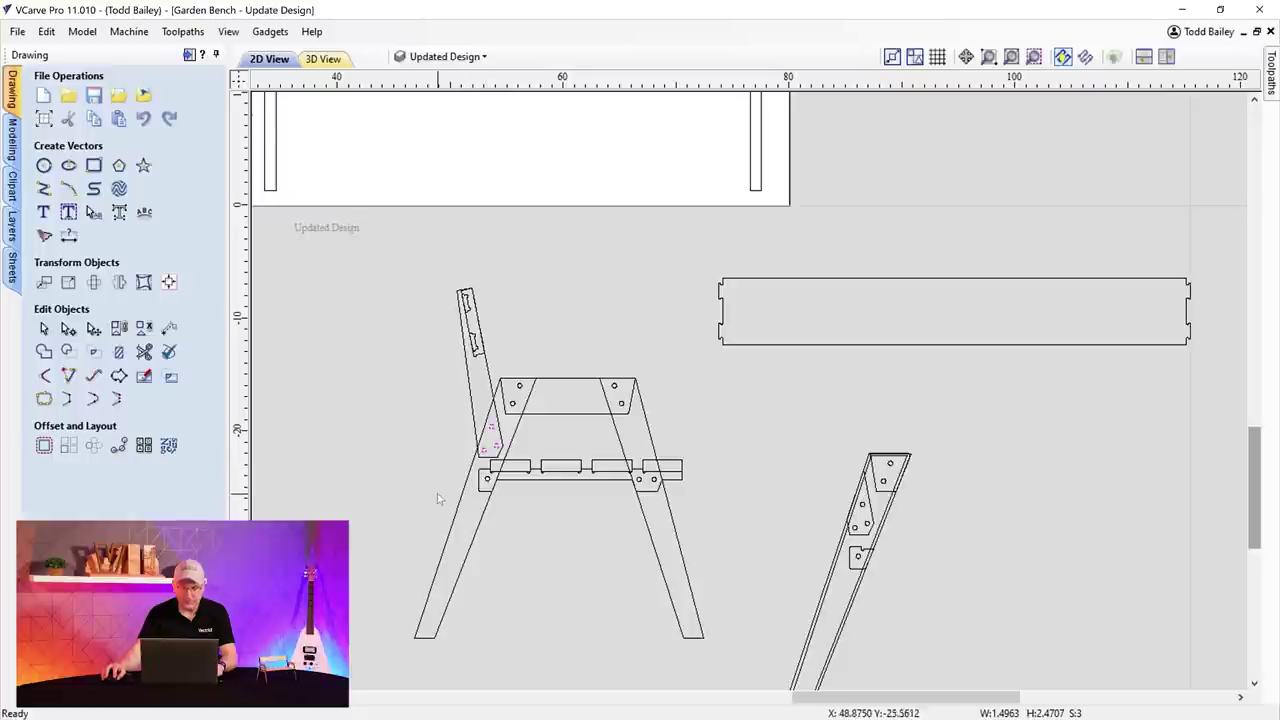
{"action": "left_click", "coordinate": [489, 484], "text": "shift"}
{"action": "left_click", "coordinate": [528, 416], "text": "shift"}
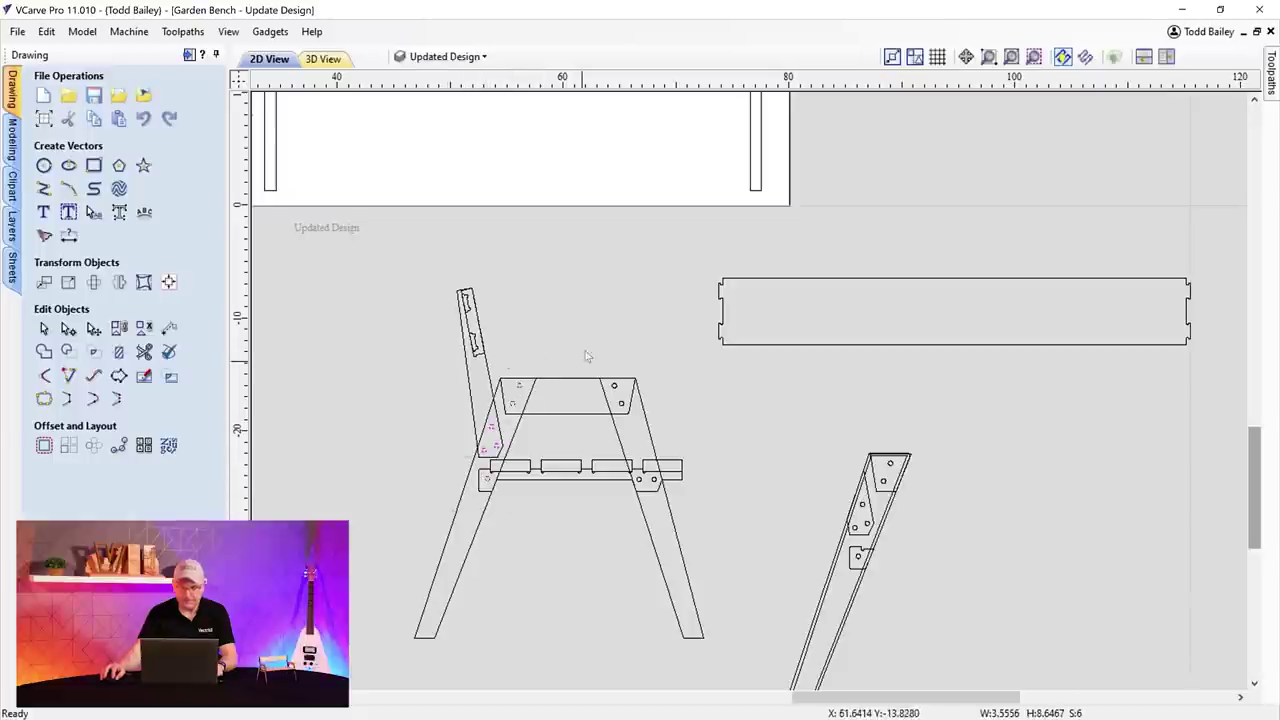
{"action": "left_click", "coordinate": [628, 414], "text": "shift"}
{"action": "left_click", "coordinate": [660, 502], "text": "shift"}
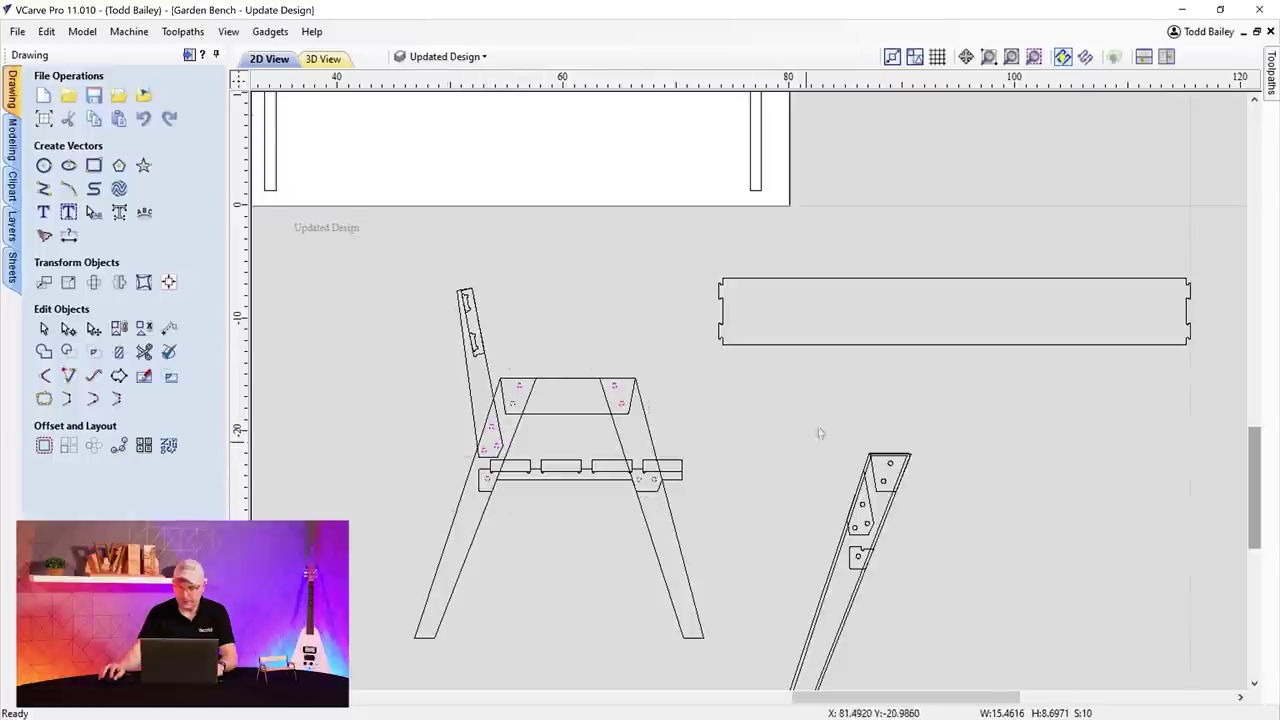
{"action": "left_click", "coordinate": [851, 490], "text": "shift"}
{"action": "left_click_drag", "start_coordinate": [866, 538], "coordinate": [872, 540], "text": "shift"}
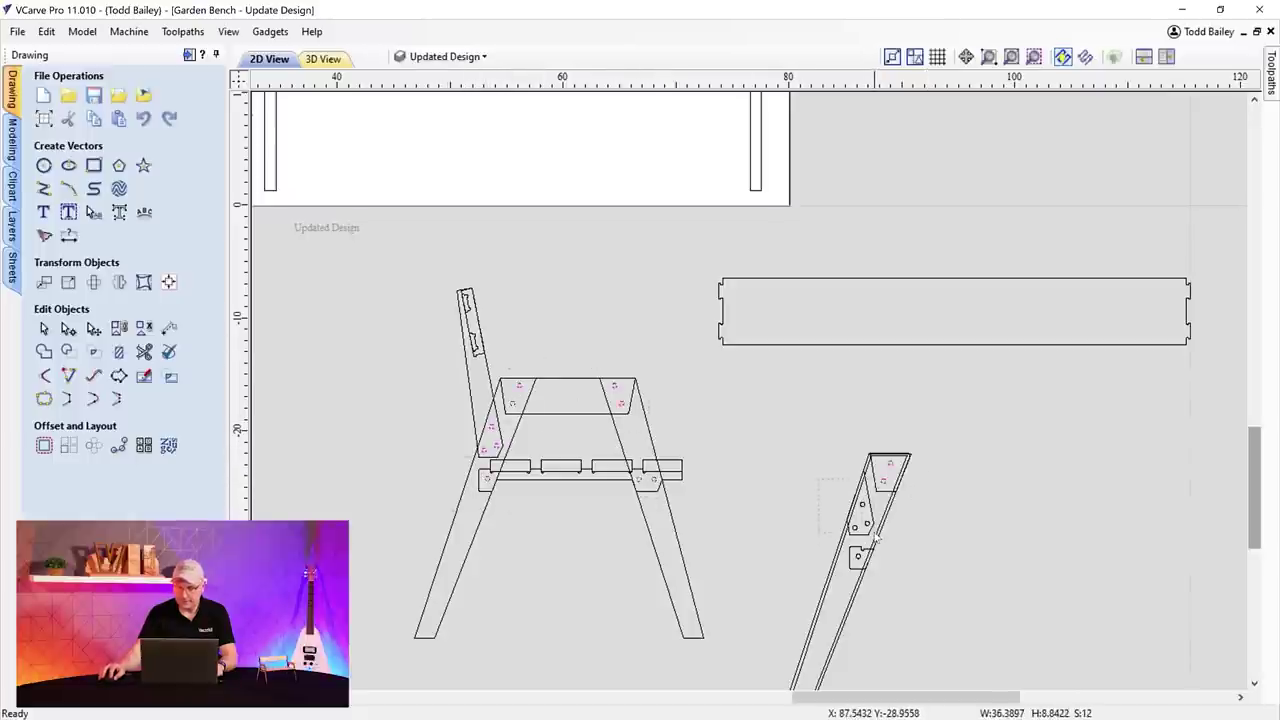
{"action": "left_click", "coordinate": [864, 562], "text": "shift"}
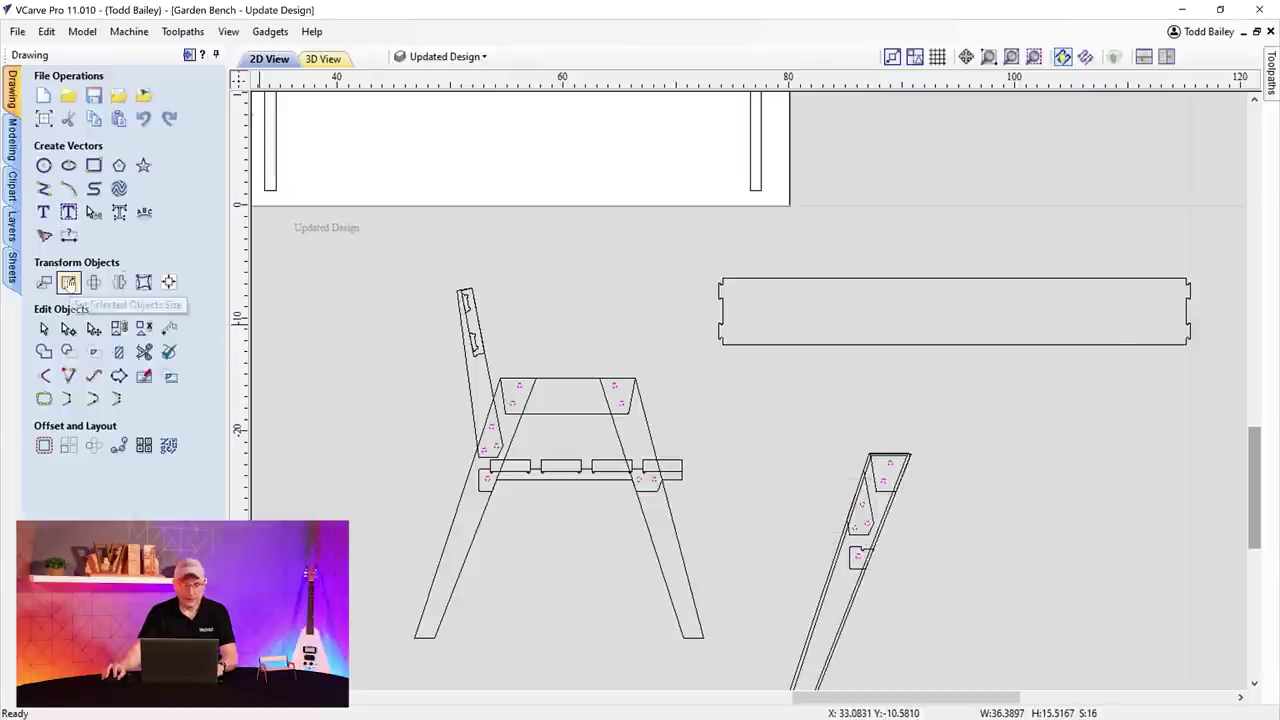
- Scale the selected holes individually to 0.55 inches wide and high, with X and Y linked and centre anchoring
{"action": "left_click", "coordinate": [68, 283]}
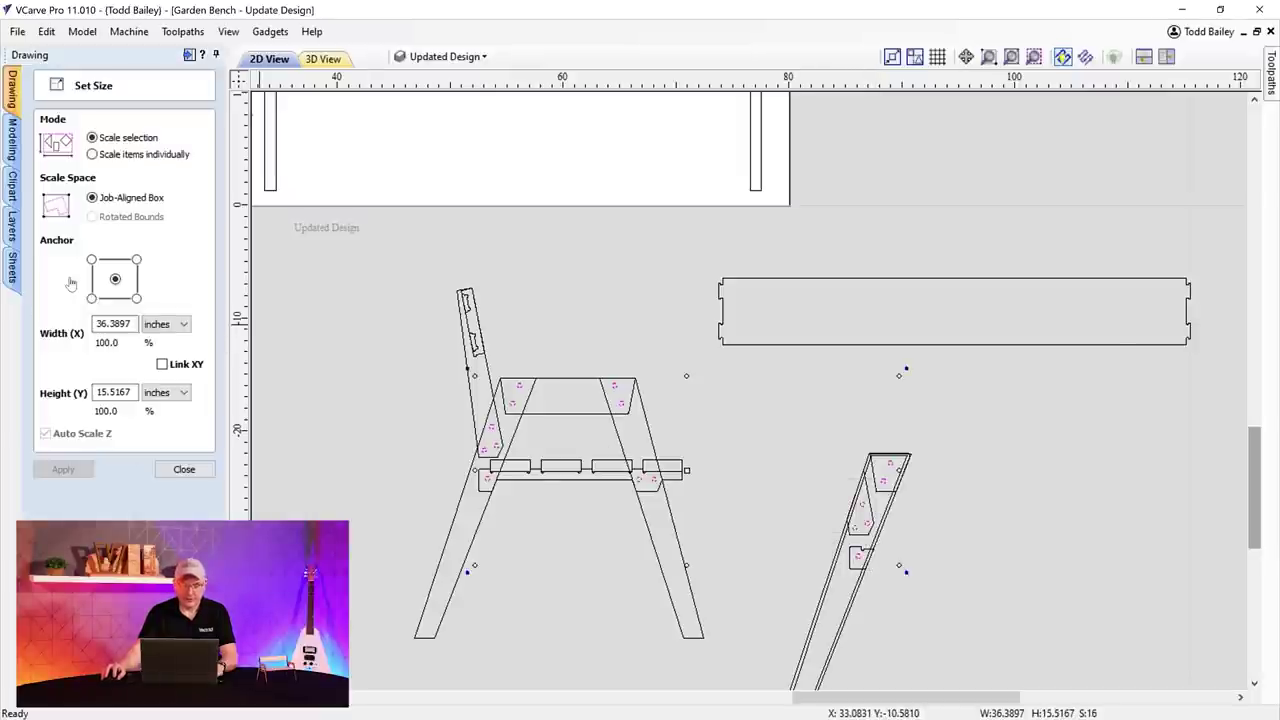
{"action": "left_click", "coordinate": [93, 155]}
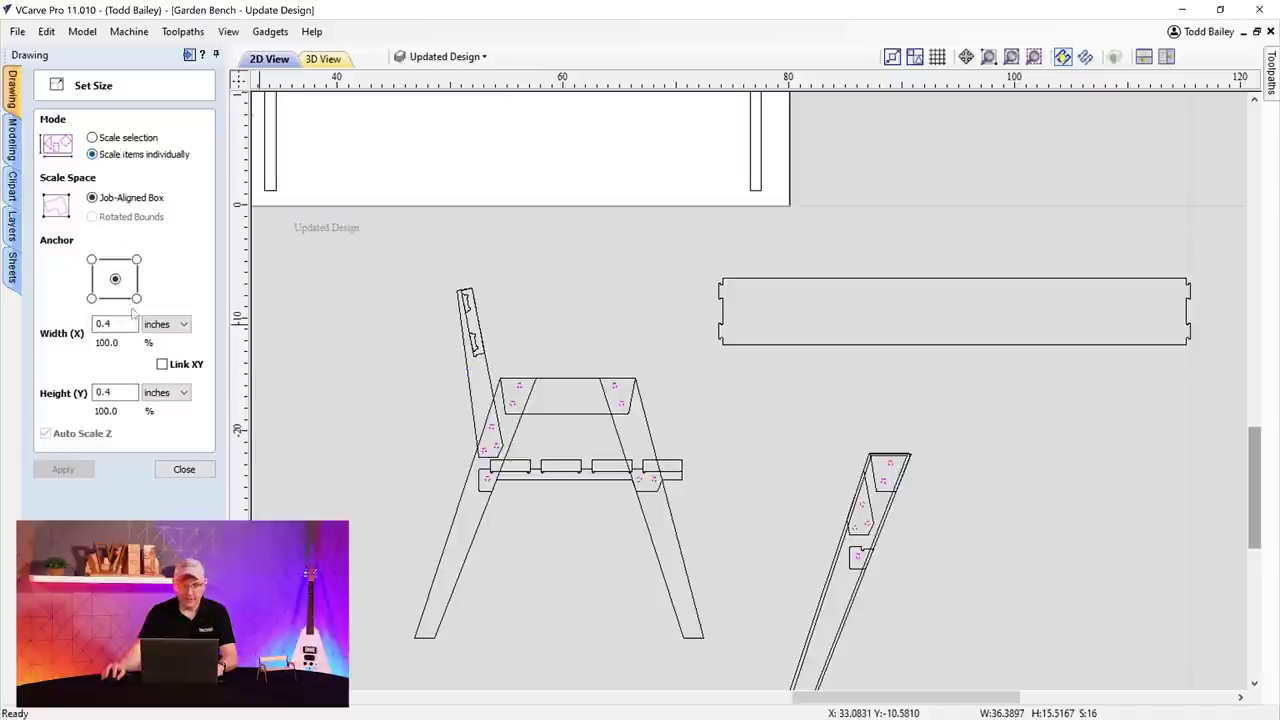
{"action": "type", "text": "55"}
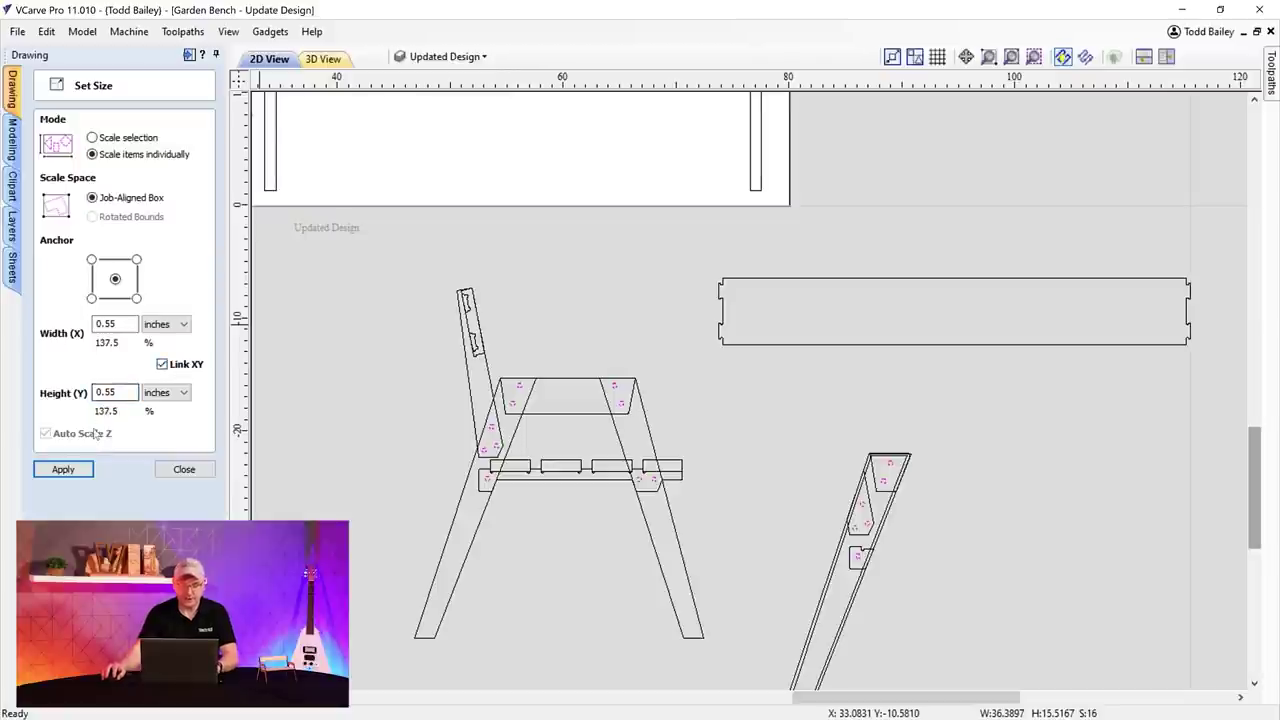
{"action": "left_click", "coordinate": [63, 469]}
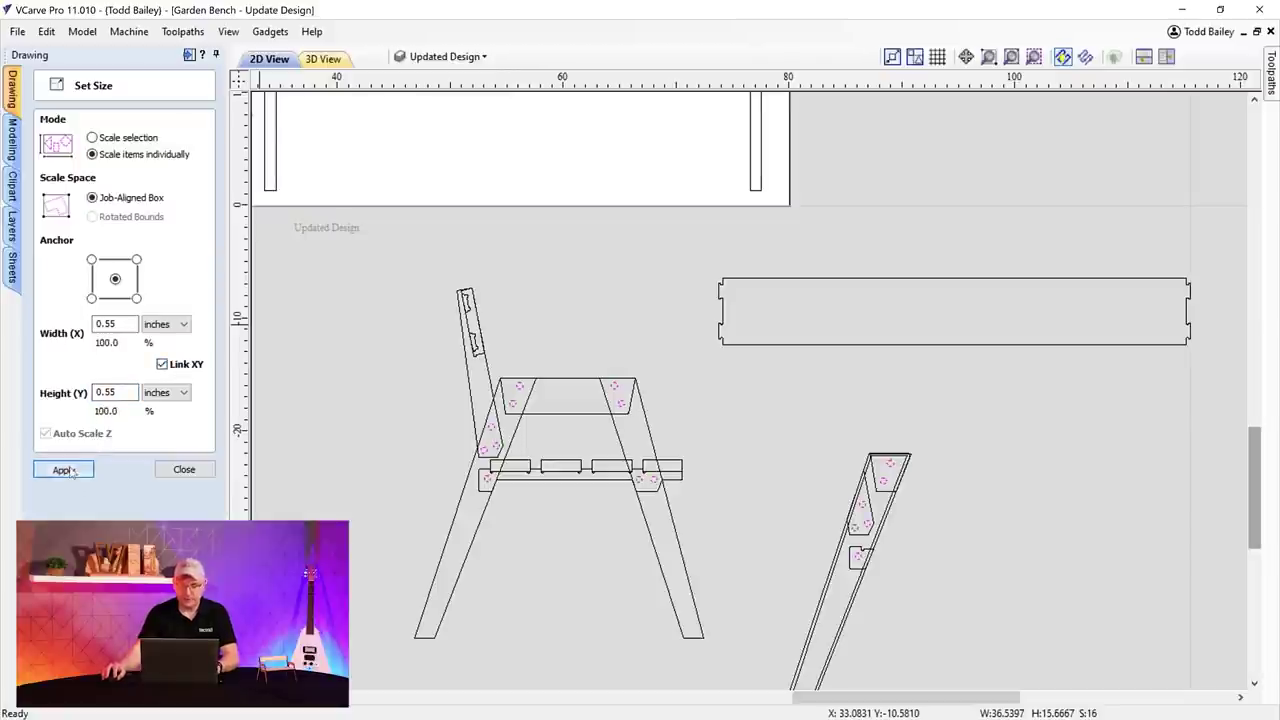
{"action": "scroll", "coordinate": [528, 442], "scroll_direction": "up", "scroll_amount": 3}
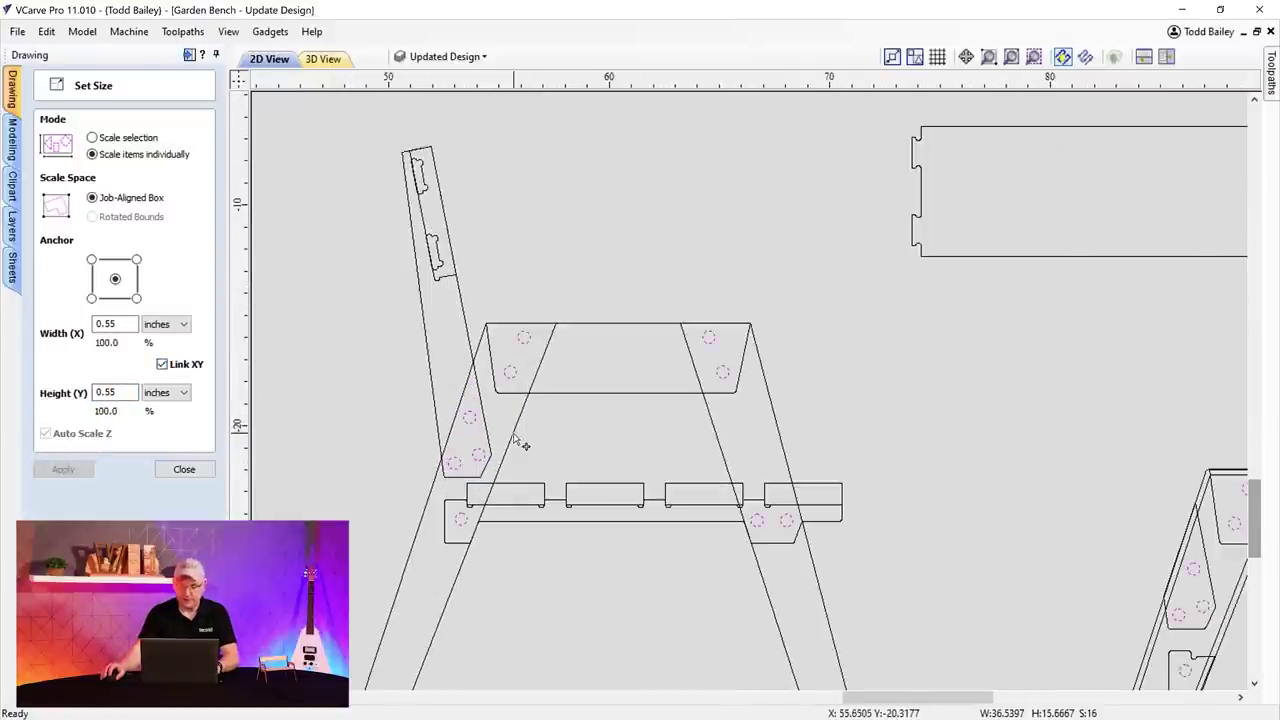
{"action": "scroll", "coordinate": [556, 401], "scroll_direction": "up", "scroll_amount": 1}
{"action": "scroll", "coordinate": [556, 398], "scroll_direction": "down", "scroll_amount": 3}
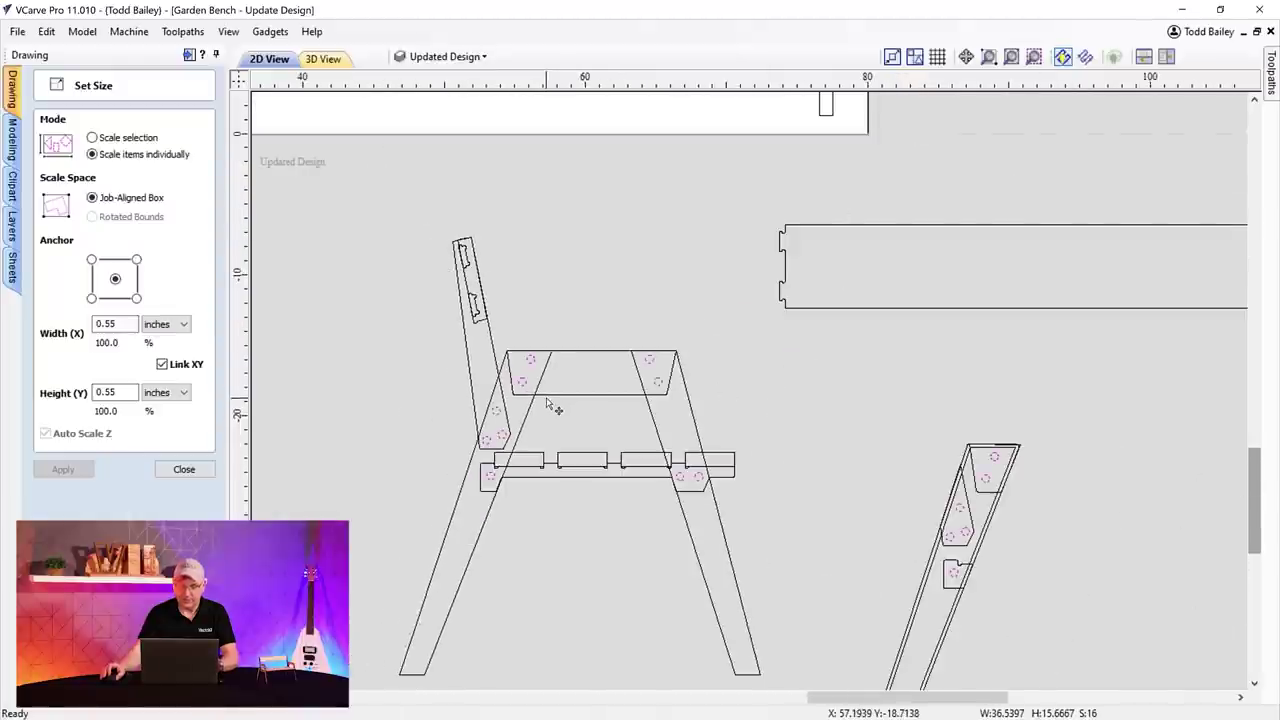
{"action": "left_click", "coordinate": [190, 471]}
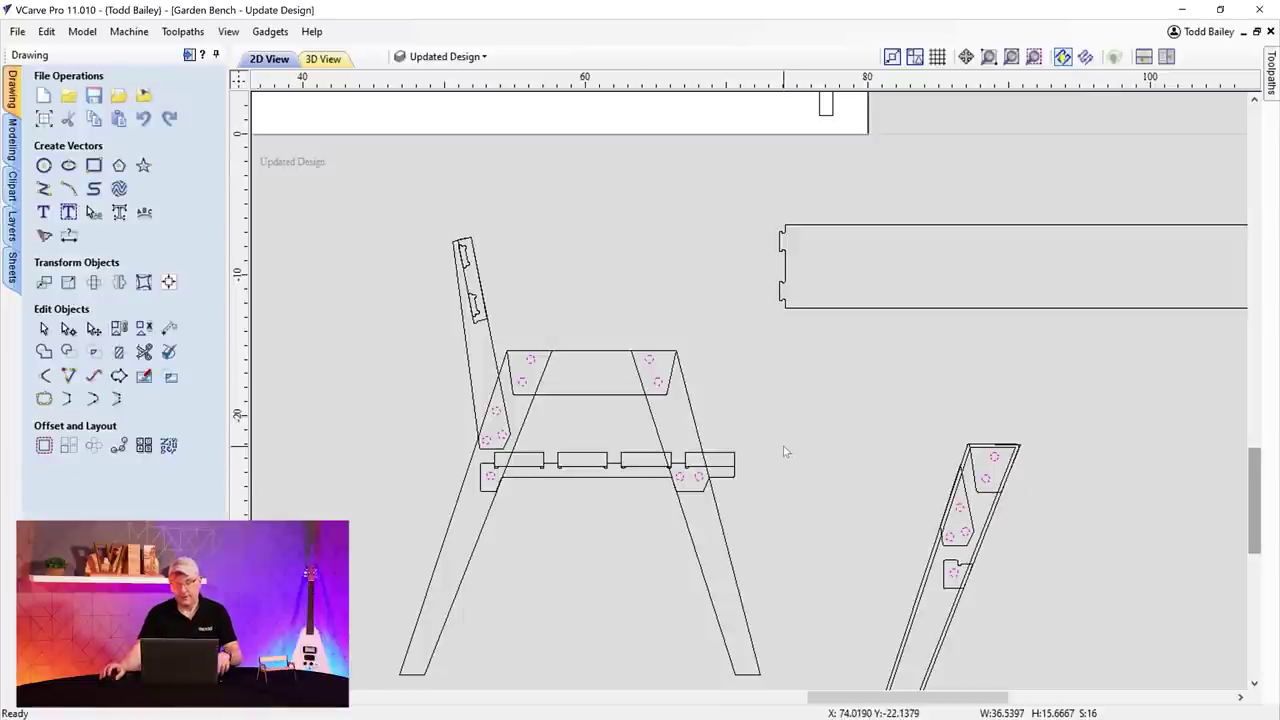
- Delete the copied bench side view, backrest board and leg drawn below the Updated Design sheet
{"action": "scroll", "coordinate": [785, 451], "scroll_direction": "down", "scroll_amount": 2}
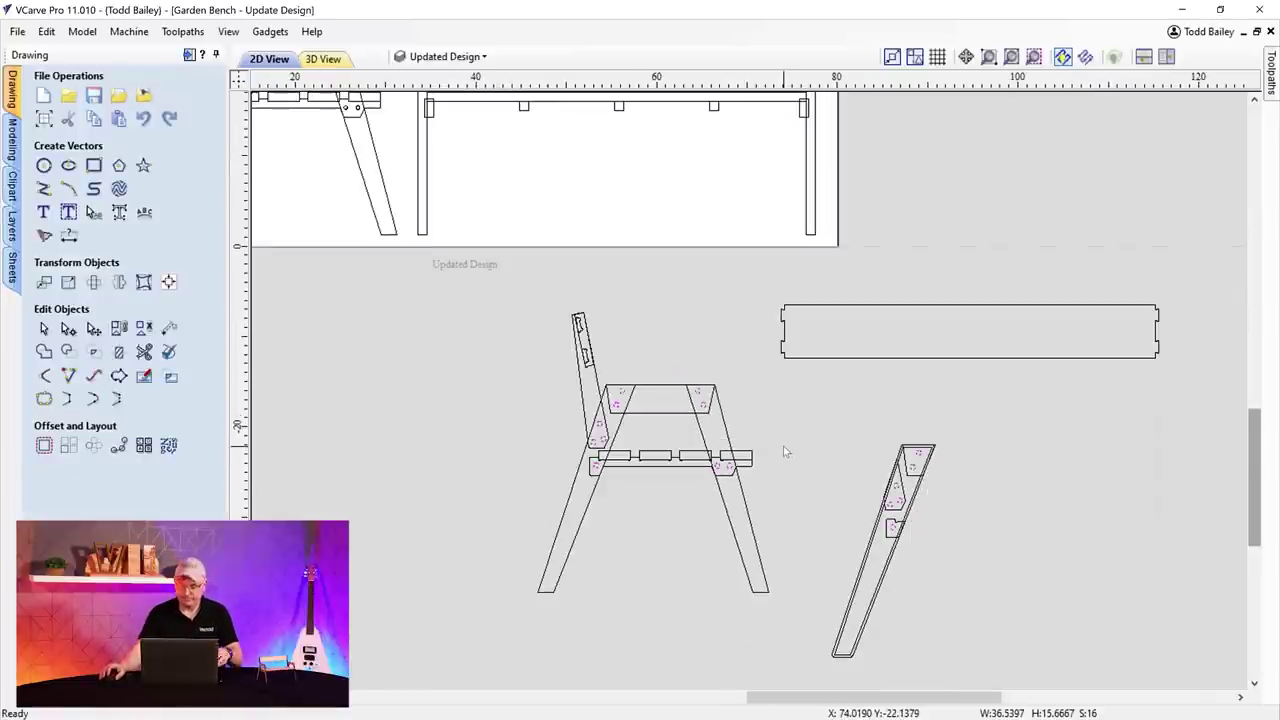
{"action": "scroll", "coordinate": [870, 465], "scroll_direction": "up", "scroll_amount": 2}
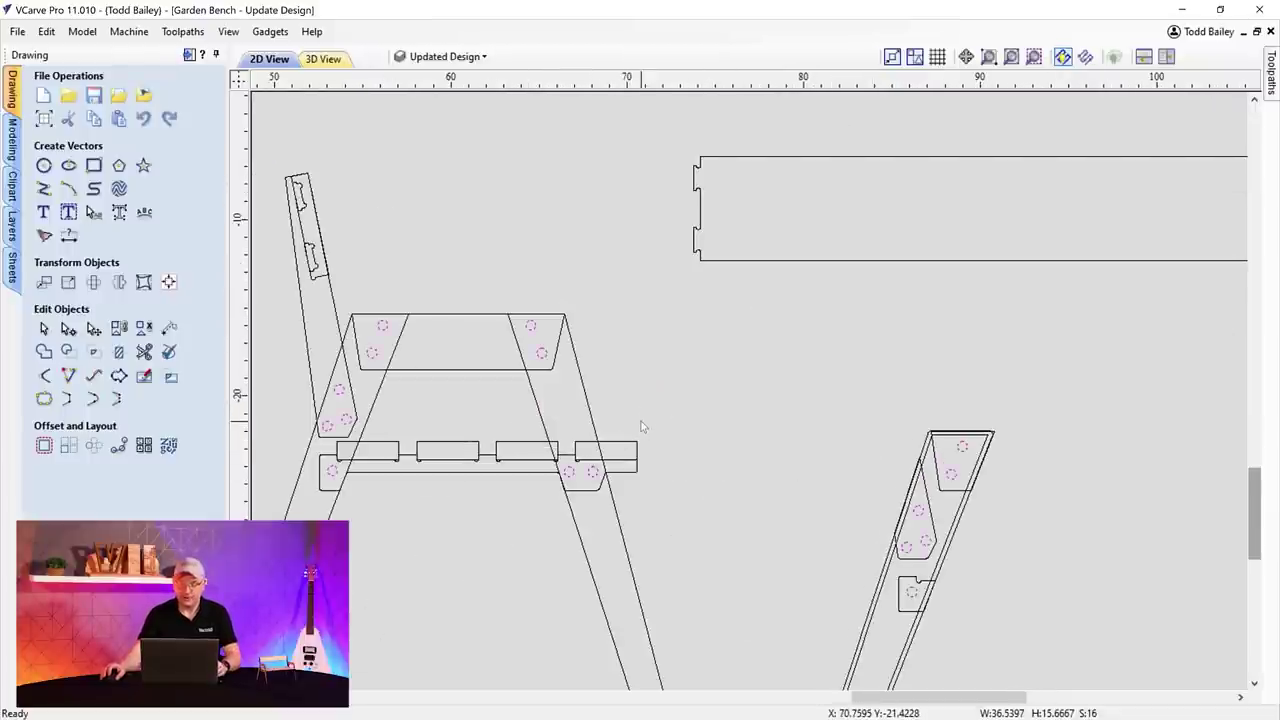
{"action": "scroll", "coordinate": [642, 427], "scroll_direction": "down", "scroll_amount": 3}
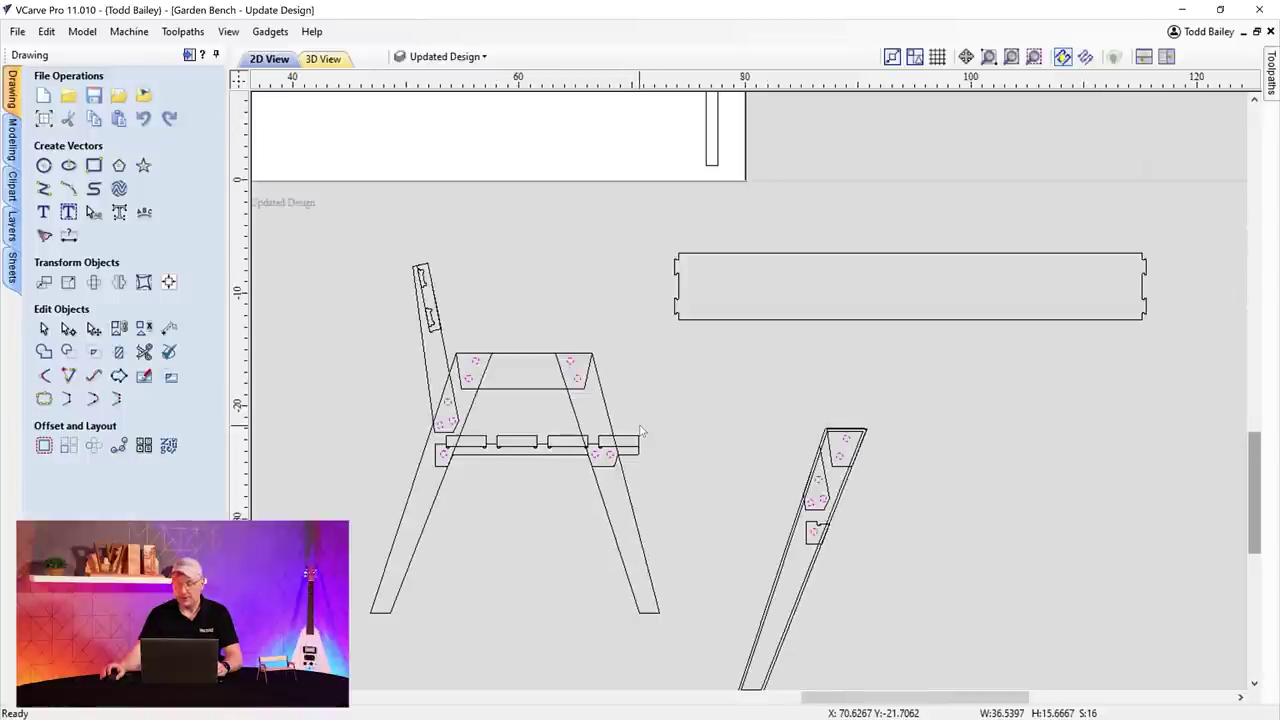
{"action": "middle_click_drag", "start_coordinate": [782, 413], "coordinate": [794, 414]}
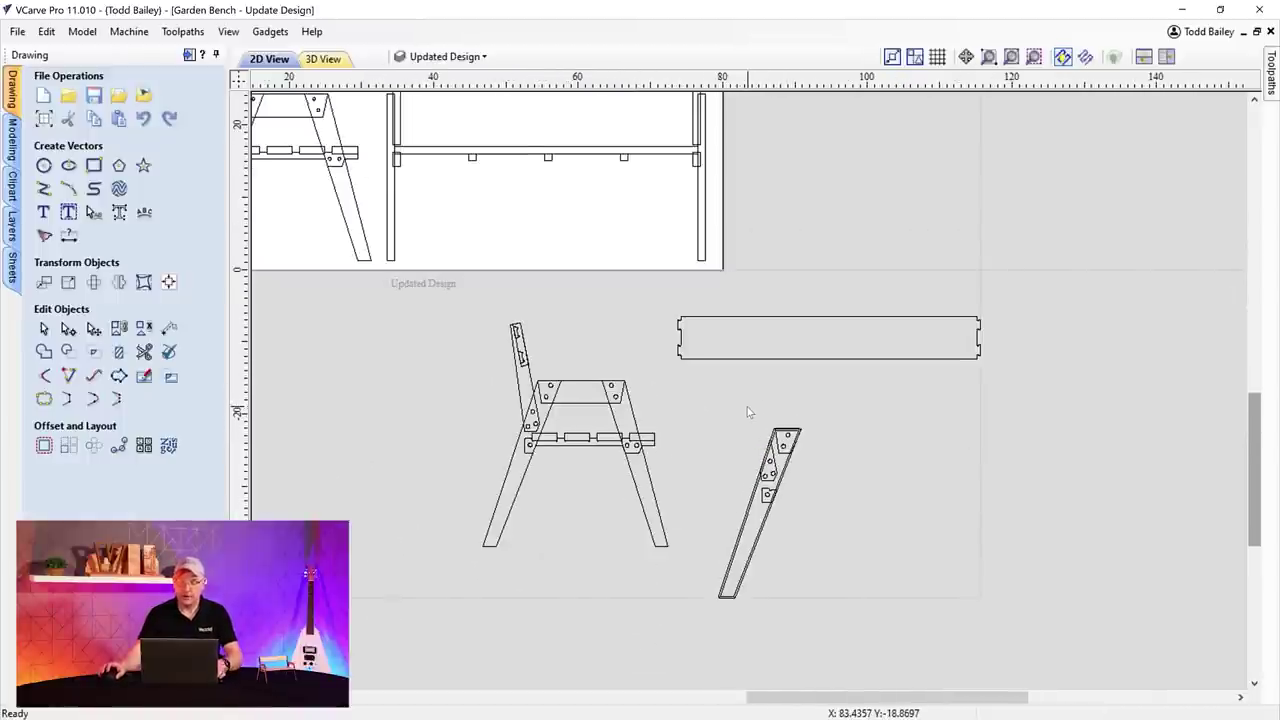
{"action": "left_click", "coordinate": [471, 58]}
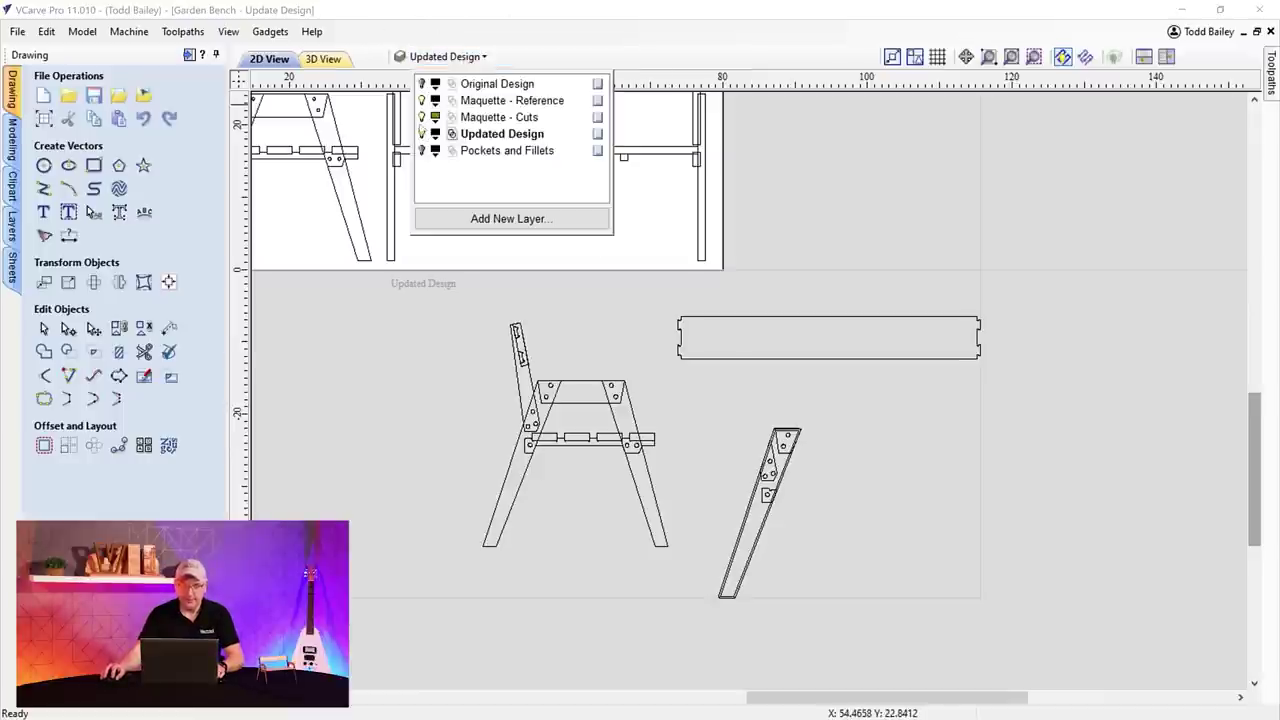
{"action": "left_click", "coordinate": [416, 316]}
{"action": "left_click_drag", "start_coordinate": [1020, 510], "coordinate": [1193, 630]}
{"action": "key", "text": "Delete"}
- Make the Pockets and Fillets layer visible and bring its prepared bench parts into view
{"action": "left_click", "coordinate": [465, 57]}
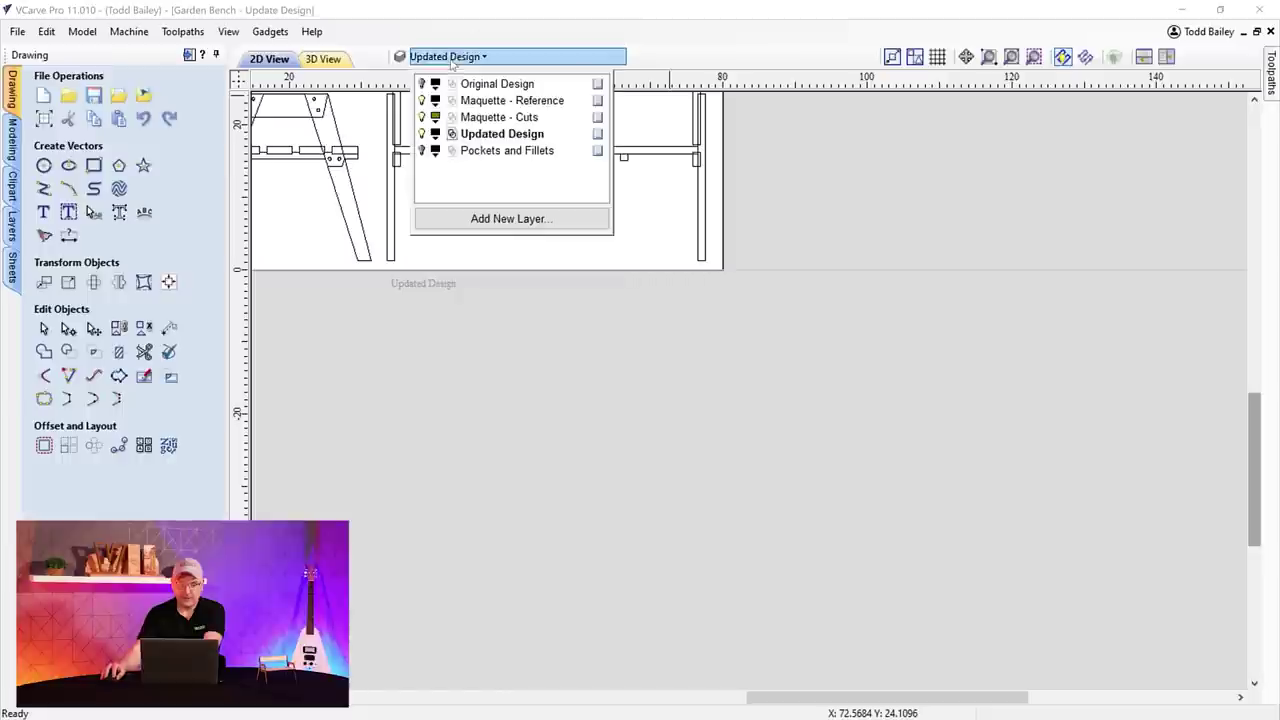
{"action": "left_click", "coordinate": [421, 150]}
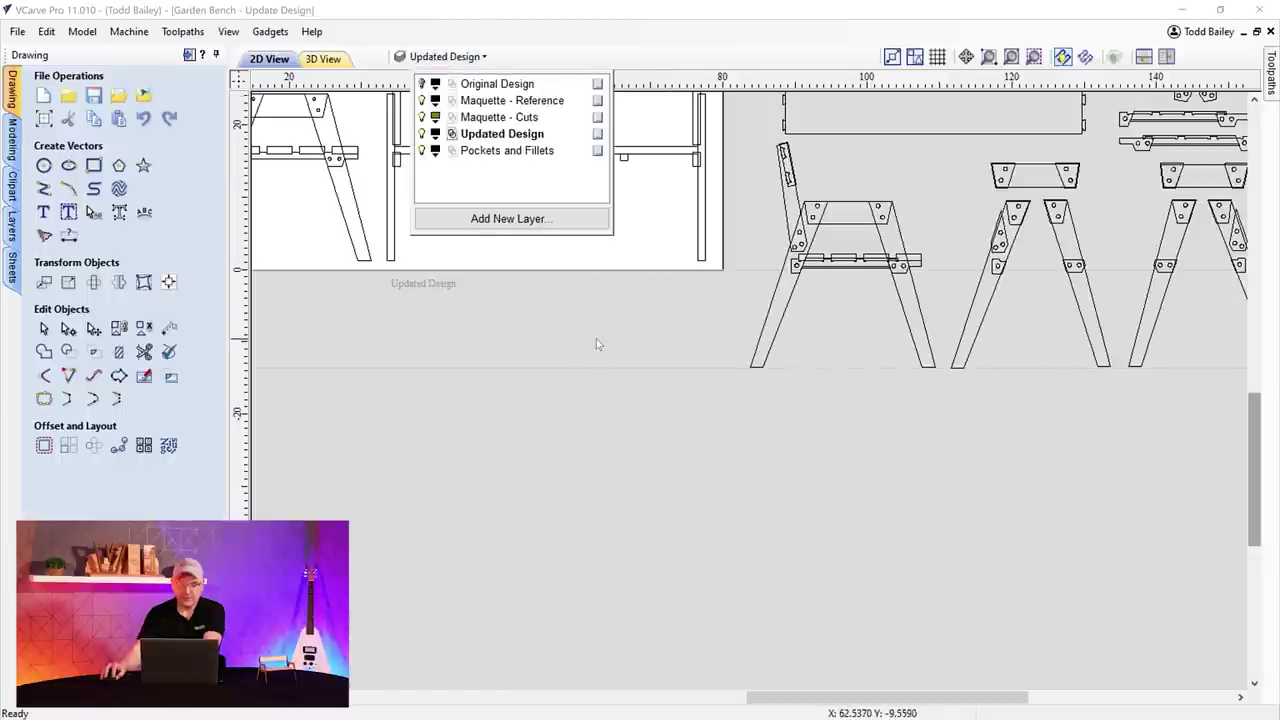
{"action": "left_click_drag", "start_coordinate": [1257, 457], "coordinate": [1257, 402]}
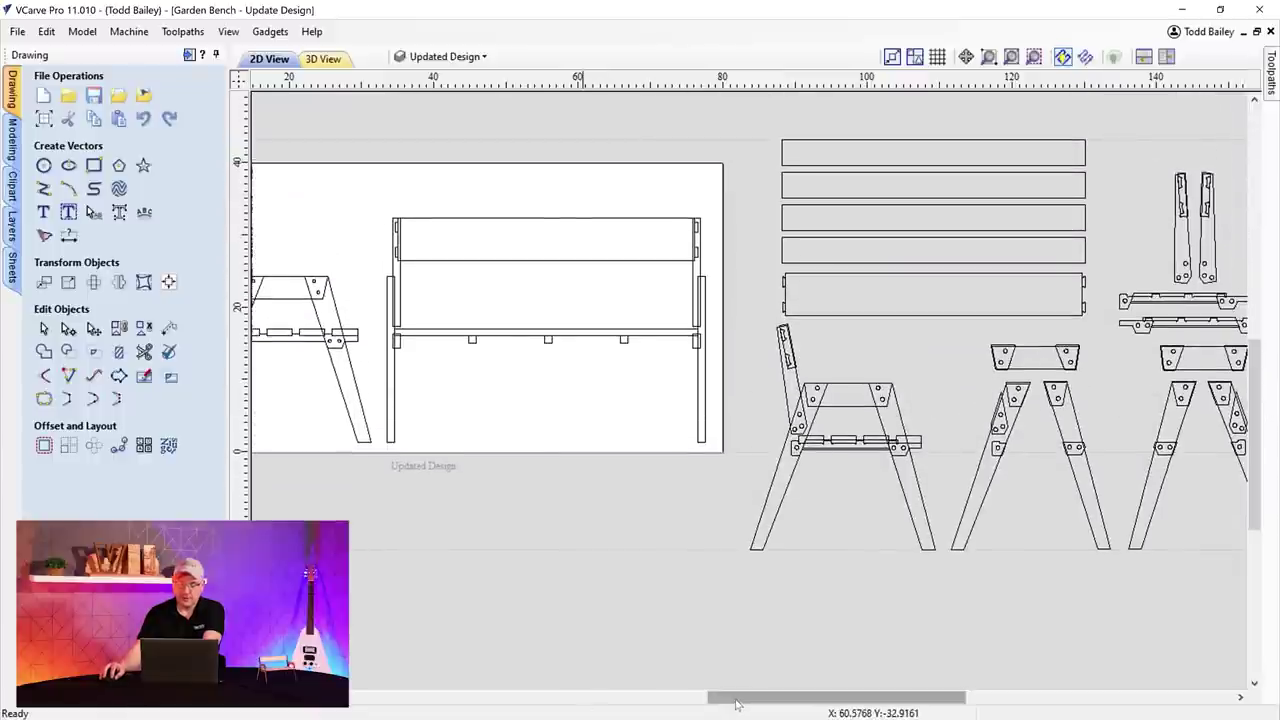
{"action": "left_click_drag", "start_coordinate": [728, 700], "coordinate": [796, 700]}
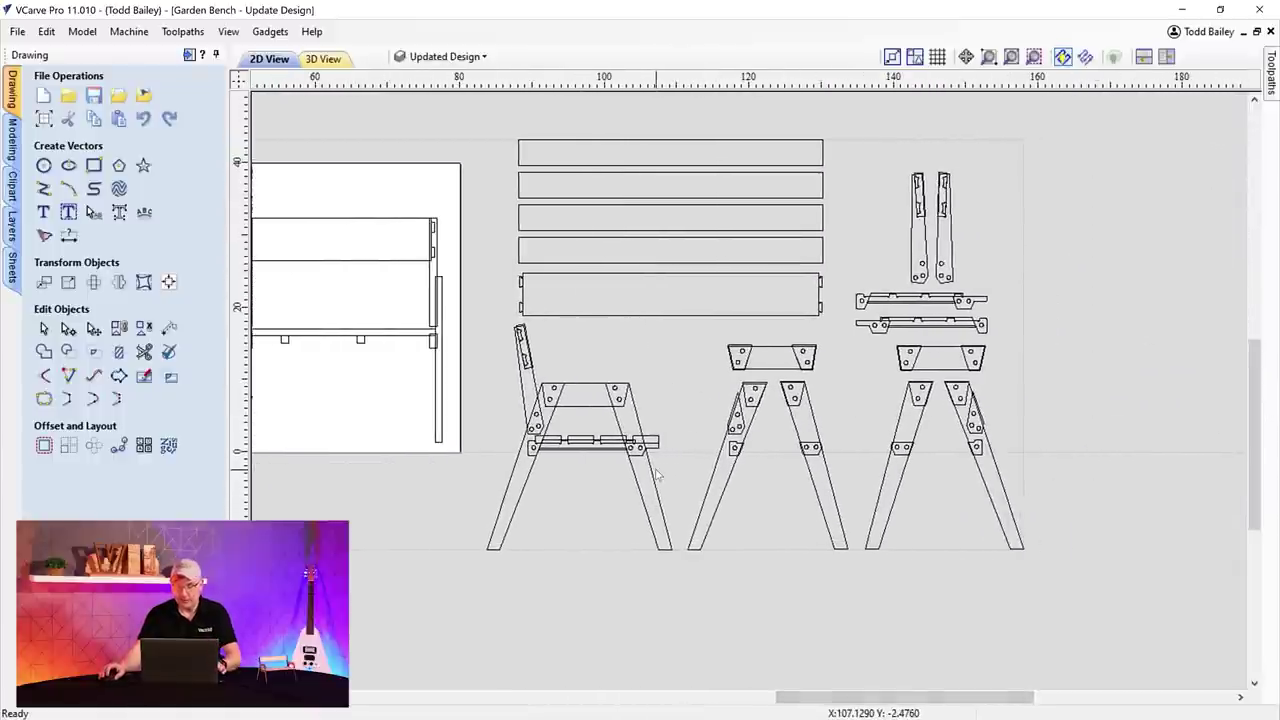
- Examine the prepared pocket outlines, enlarged bolt holes and tab fillets on the legs, armrests, seat supports, backrest uprights and backrest board
{"action": "scroll", "coordinate": [658, 476], "scroll_direction": "up", "scroll_amount": 2}
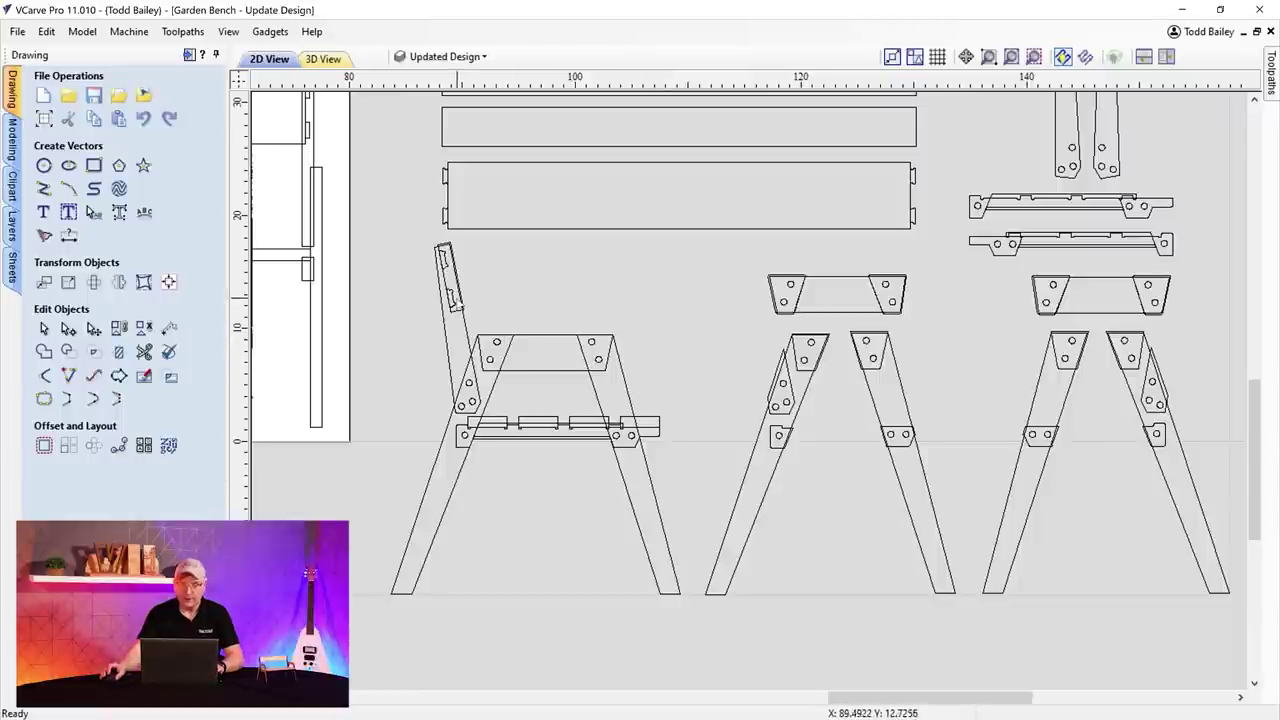
{"action": "scroll", "coordinate": [442, 318], "scroll_direction": "up", "scroll_amount": 1}
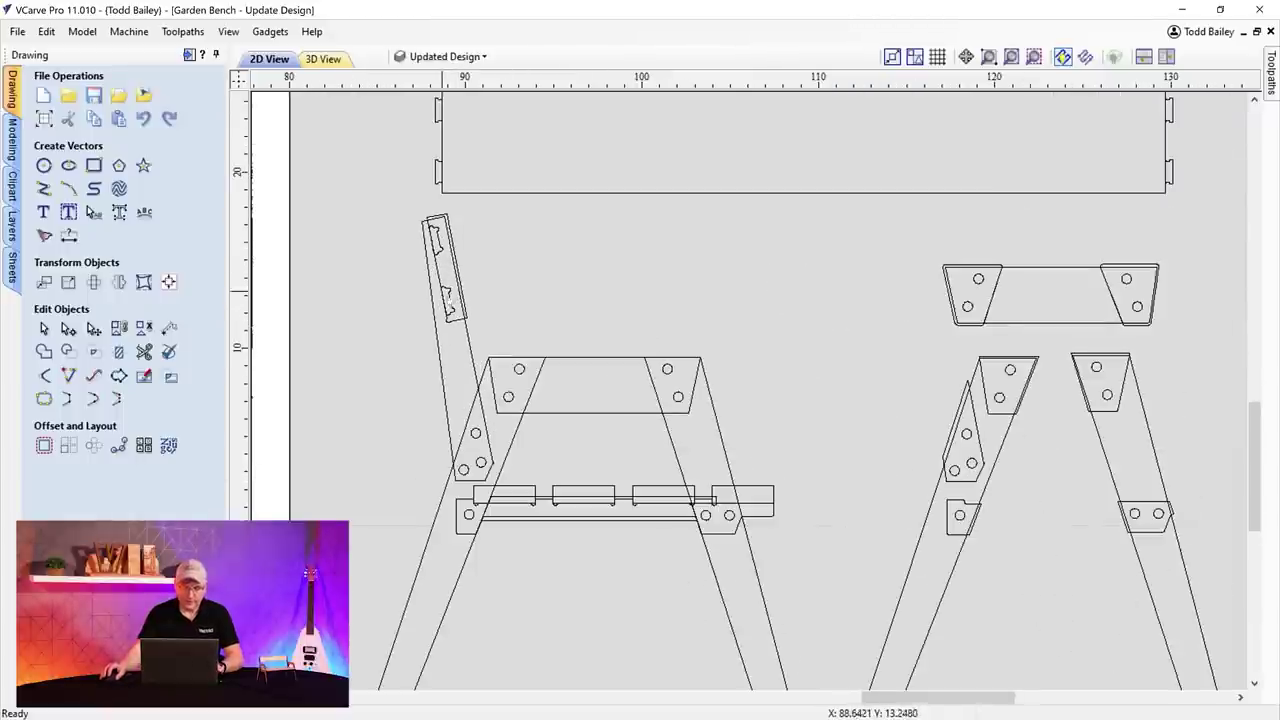
{"action": "scroll", "coordinate": [1068, 405], "scroll_direction": "down", "scroll_amount": 1}
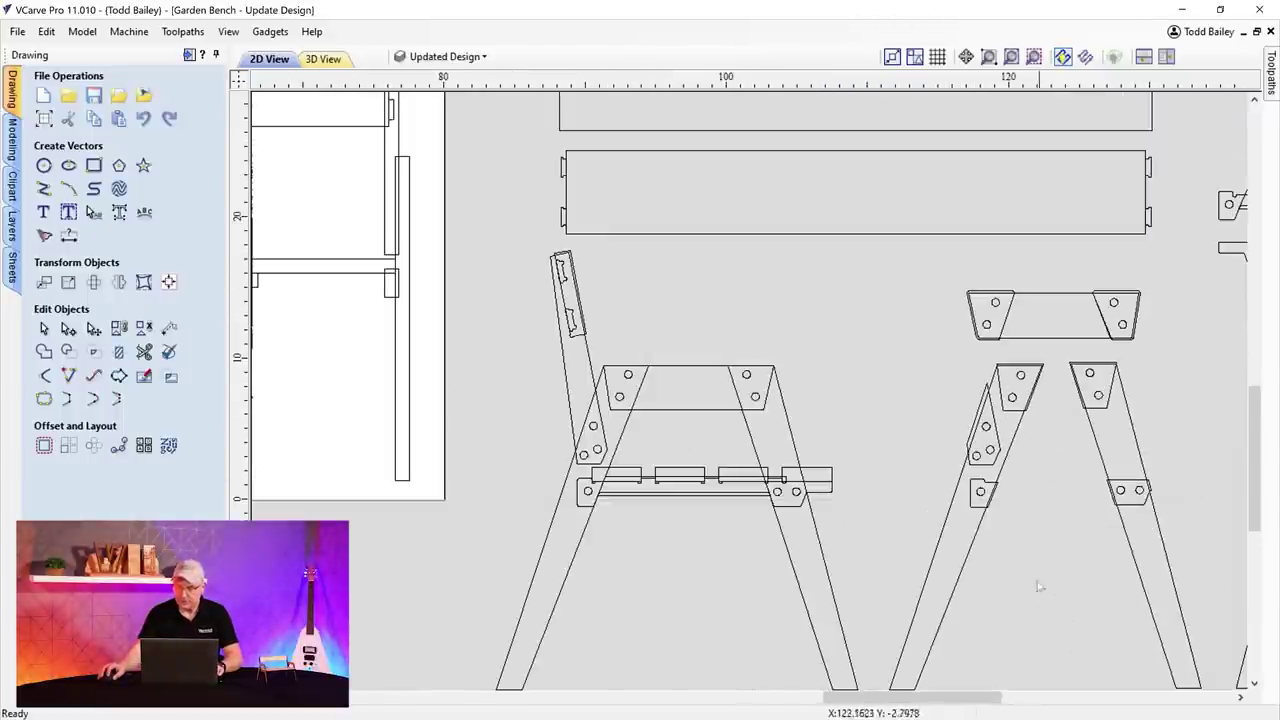
{"action": "left_click_drag", "start_coordinate": [938, 697], "coordinate": [1000, 697]}
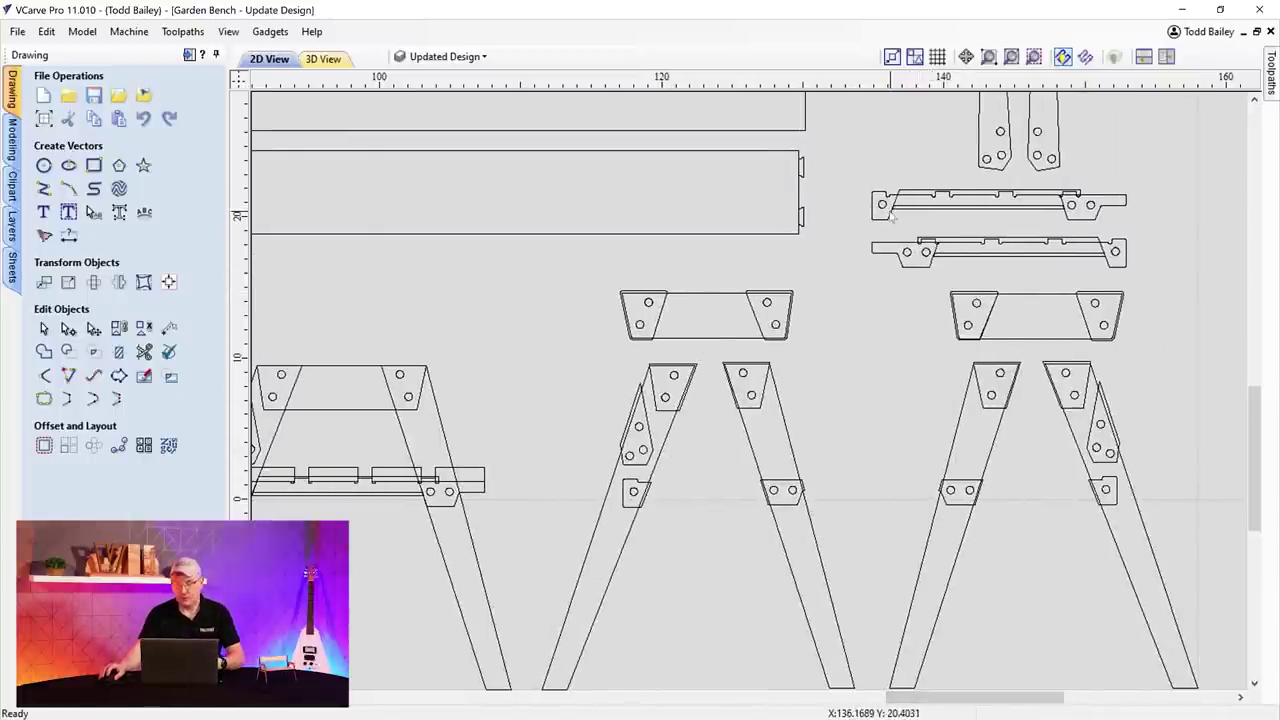
{"action": "scroll", "coordinate": [890, 212], "scroll_direction": "down", "scroll_amount": 2}
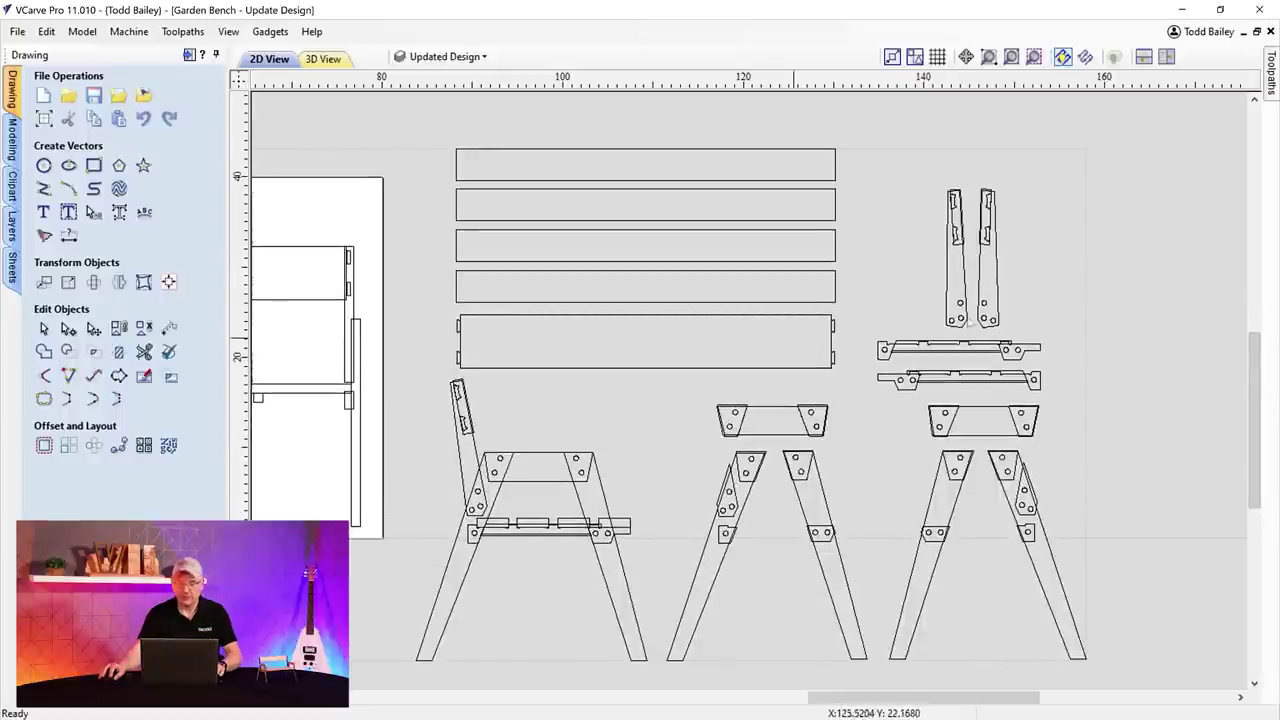
{"action": "scroll", "coordinate": [805, 347], "scroll_direction": "up", "scroll_amount": 6}
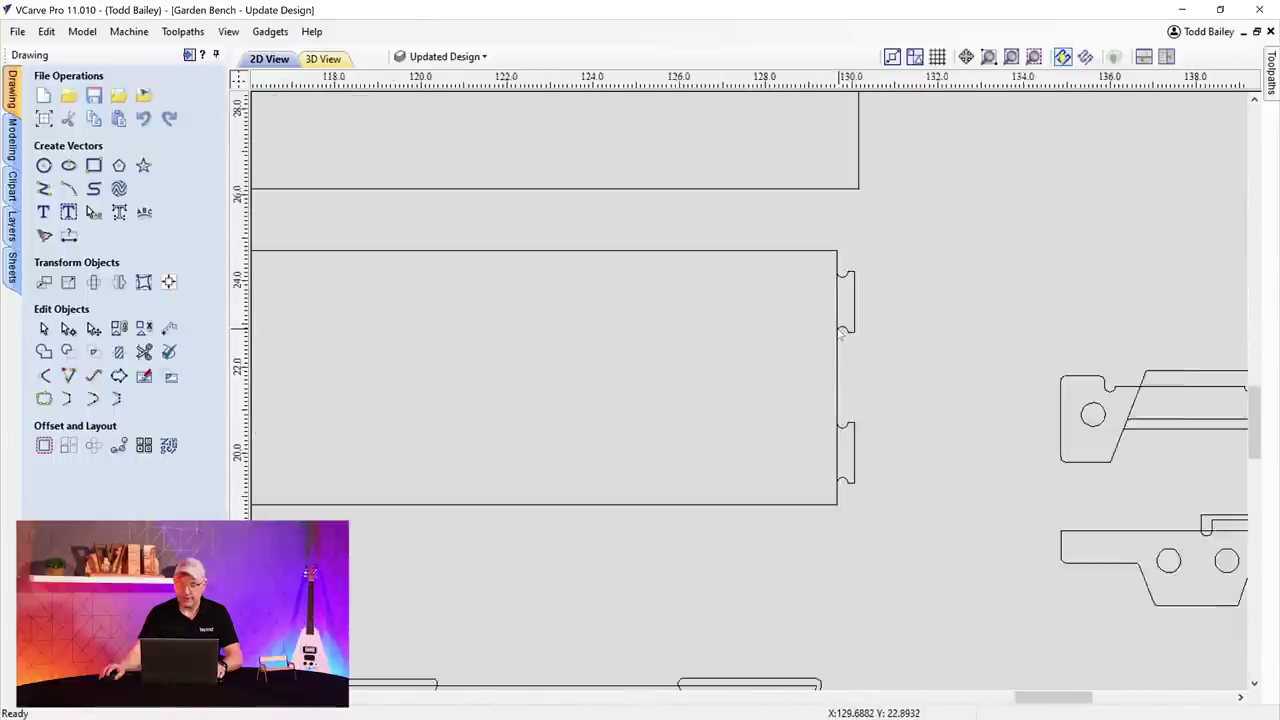
{"action": "scroll", "coordinate": [851, 482], "scroll_direction": "down", "scroll_amount": 5}
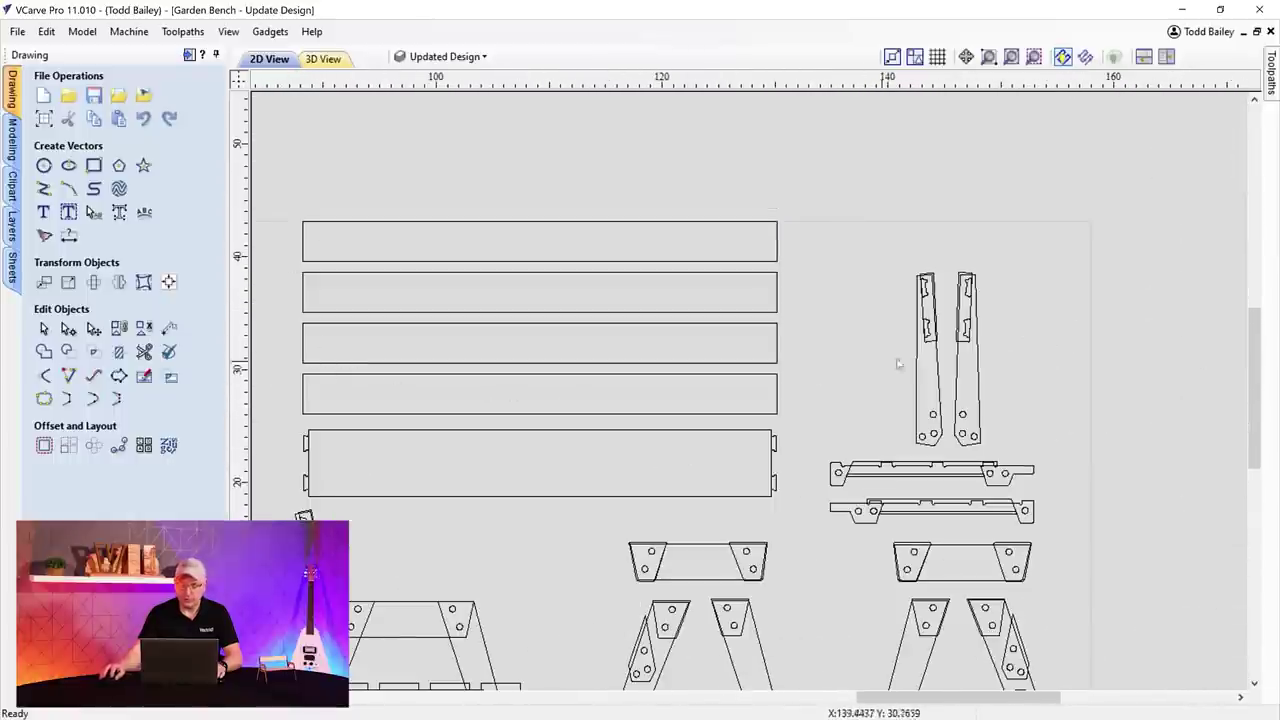
{"action": "left_click_drag", "start_coordinate": [1257, 362], "coordinate": [1263, 428]}
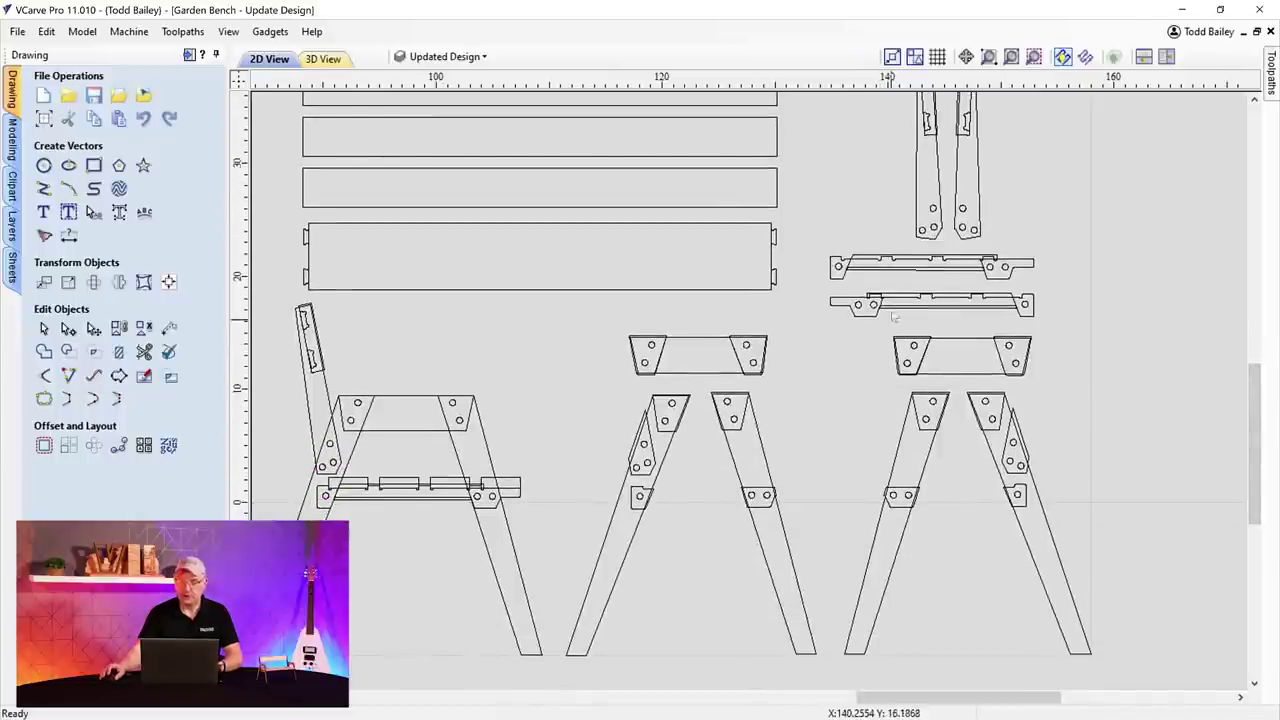
{"action": "scroll", "coordinate": [850, 278], "scroll_direction": "up", "scroll_amount": 3}
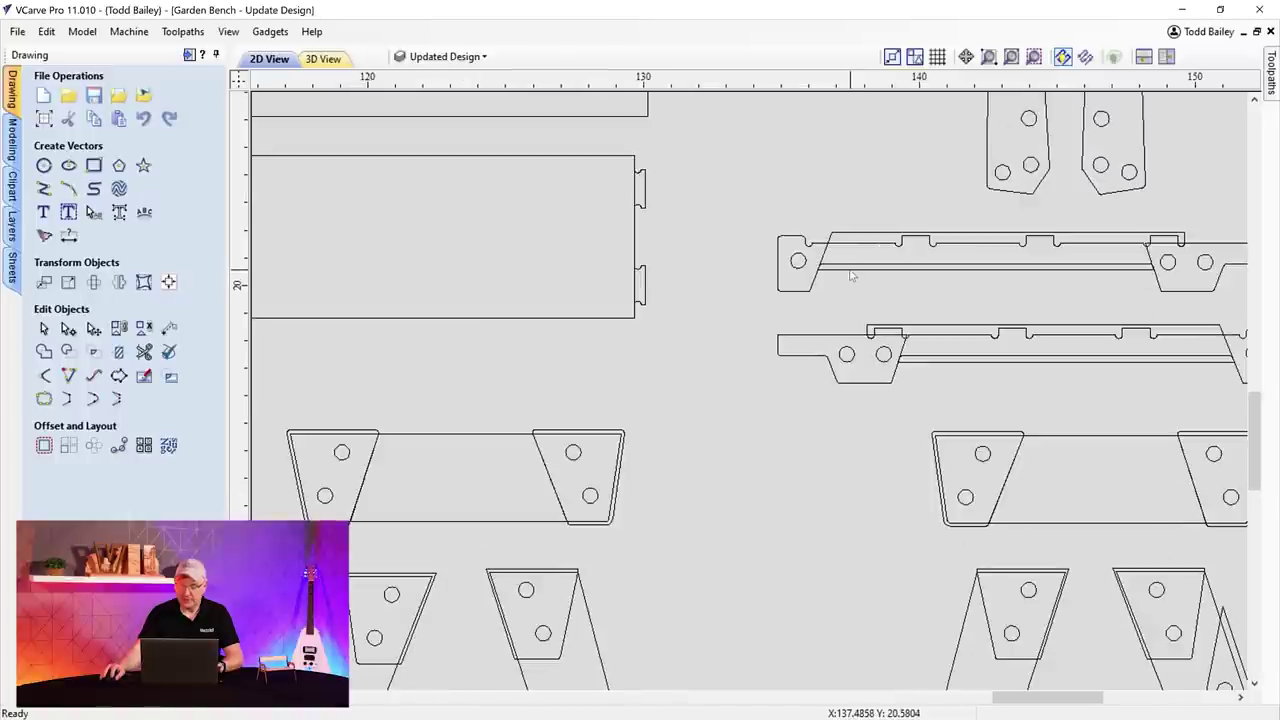
{"action": "left_click", "coordinate": [852, 275]}
{"action": "left_click", "coordinate": [899, 302]}
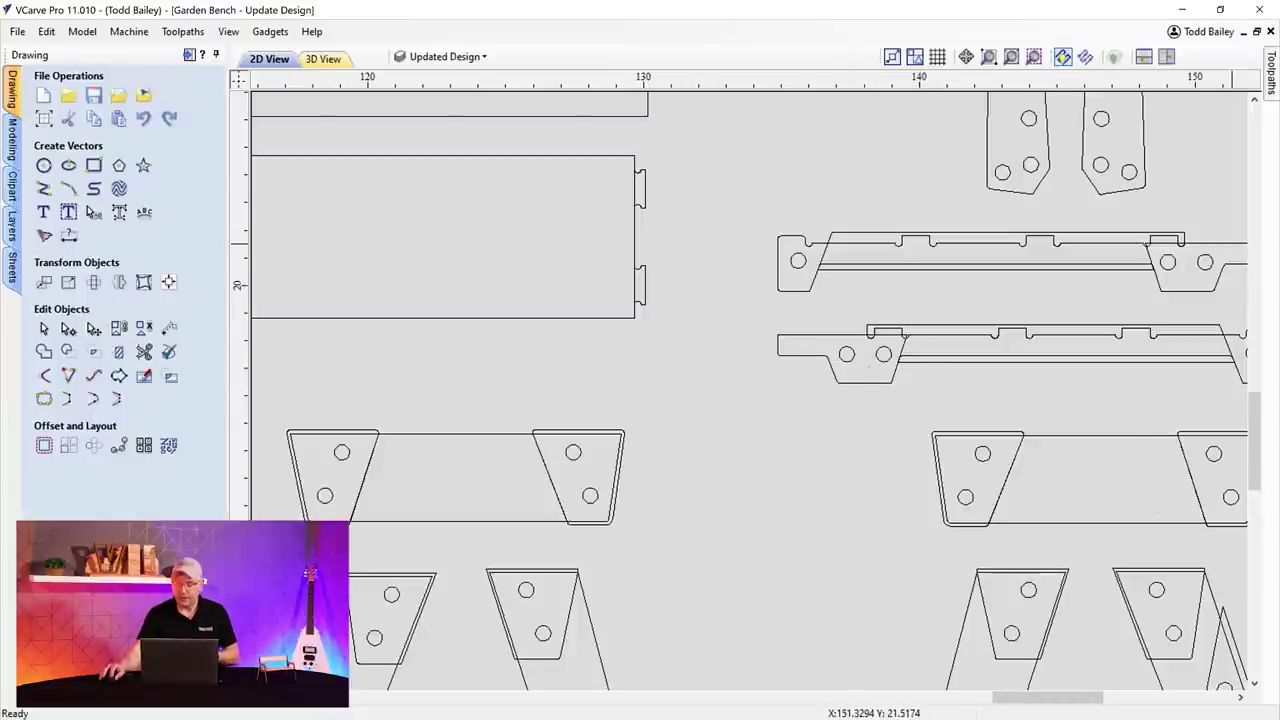
- Review the backrest uprights, seat supports, armrests and legs, and compare the full parts layout with the Updated Design sheet
{"action": "scroll", "coordinate": [1255, 440], "scroll_direction": "up", "scroll_amount": 3}
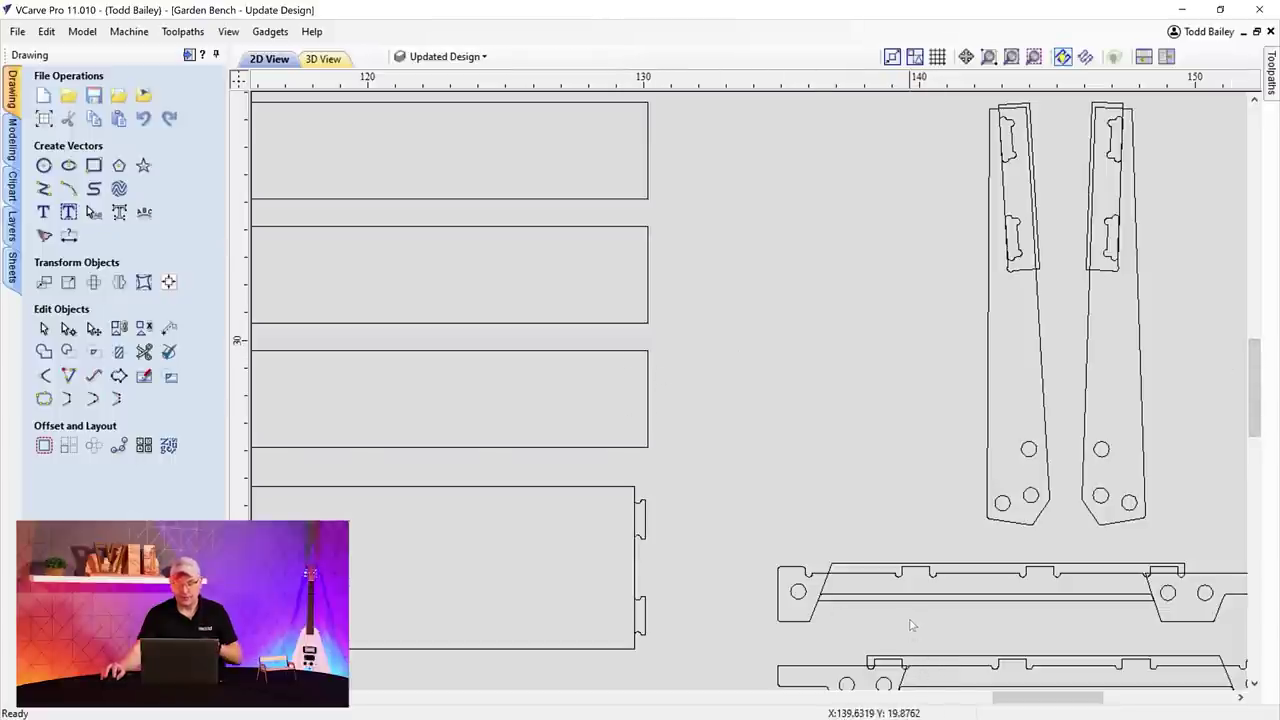
{"action": "left_click_drag", "start_coordinate": [1245, 403], "coordinate": [1252, 430]}
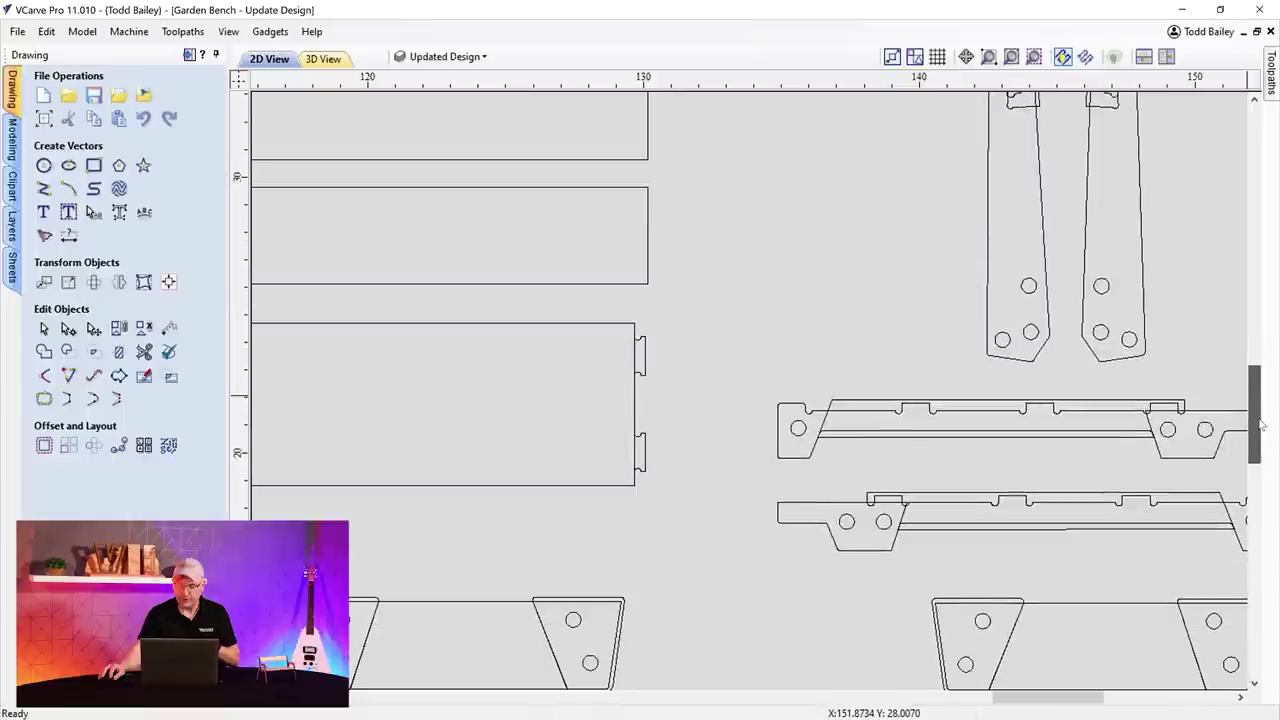
{"action": "left_click_drag", "start_coordinate": [1048, 697], "coordinate": [1010, 697]}
{"action": "scroll", "coordinate": [865, 610], "scroll_direction": "down", "scroll_amount": 2}
{"action": "scroll", "coordinate": [865, 610], "scroll_direction": "down", "scroll_amount": 4}
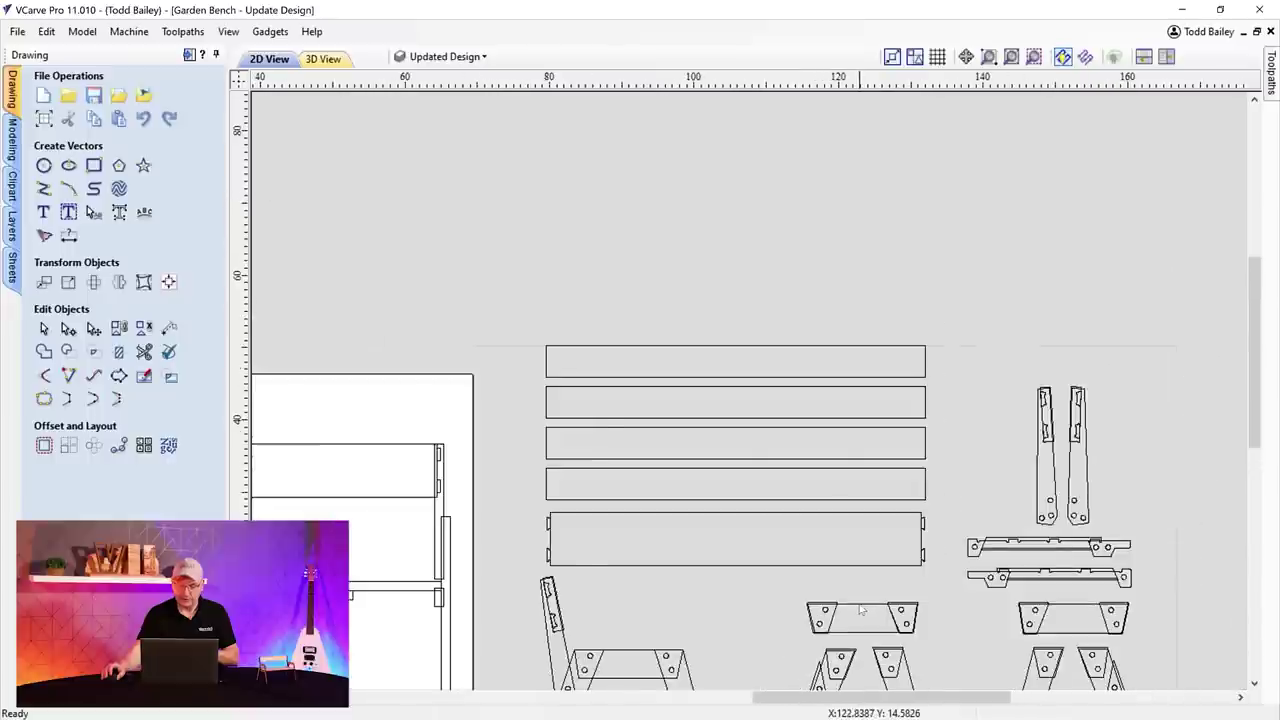
{"action": "left_click_drag", "start_coordinate": [1255, 417], "coordinate": [1255, 479]}
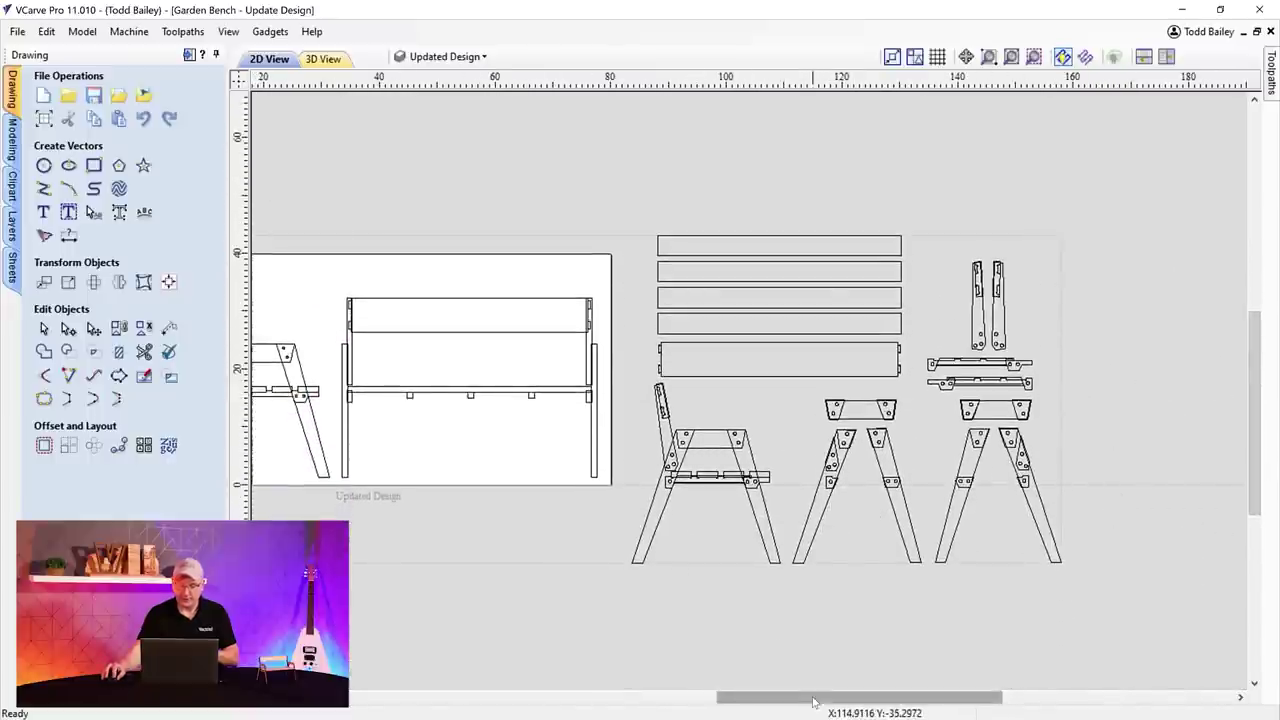
{"action": "left_click_drag", "start_coordinate": [810, 697], "coordinate": [771, 699]}
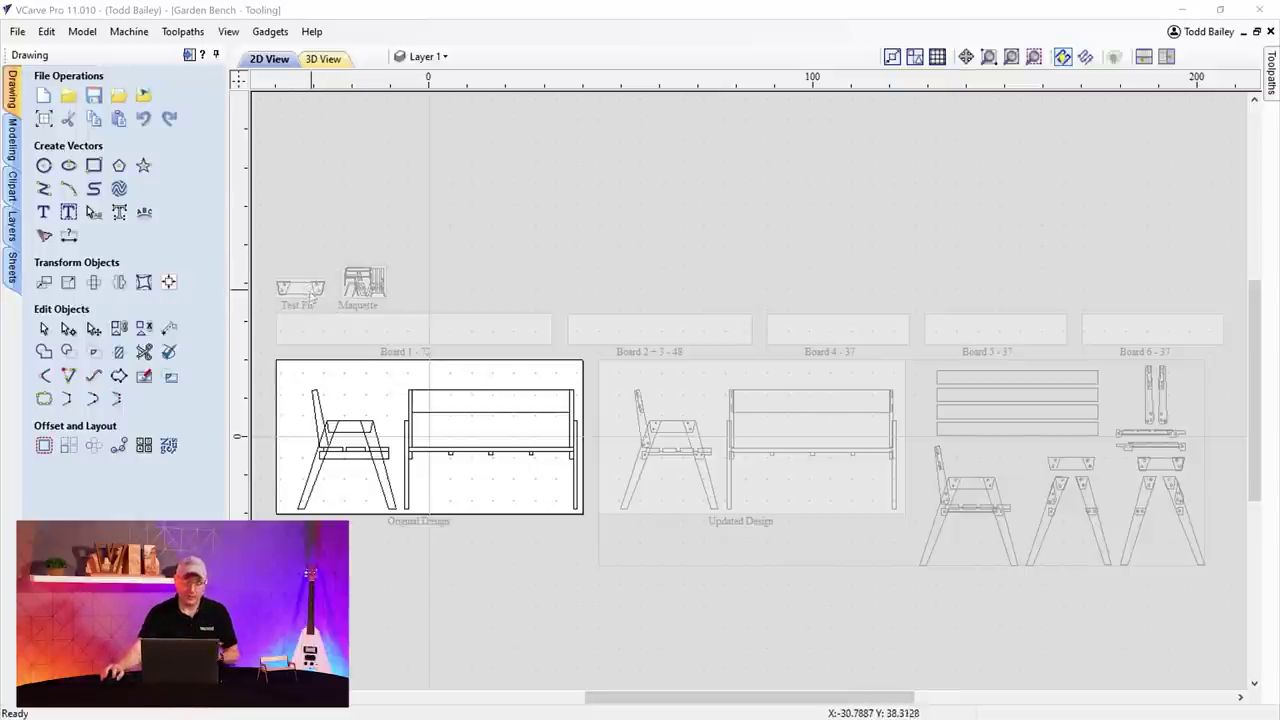
- Examine the Test Fit, Maquette and numbered board sheets arranged around the Original Design and Updated Design sheets in the Tooling file
{"action": "scroll", "coordinate": [310, 294], "scroll_direction": "up", "scroll_amount": 5}
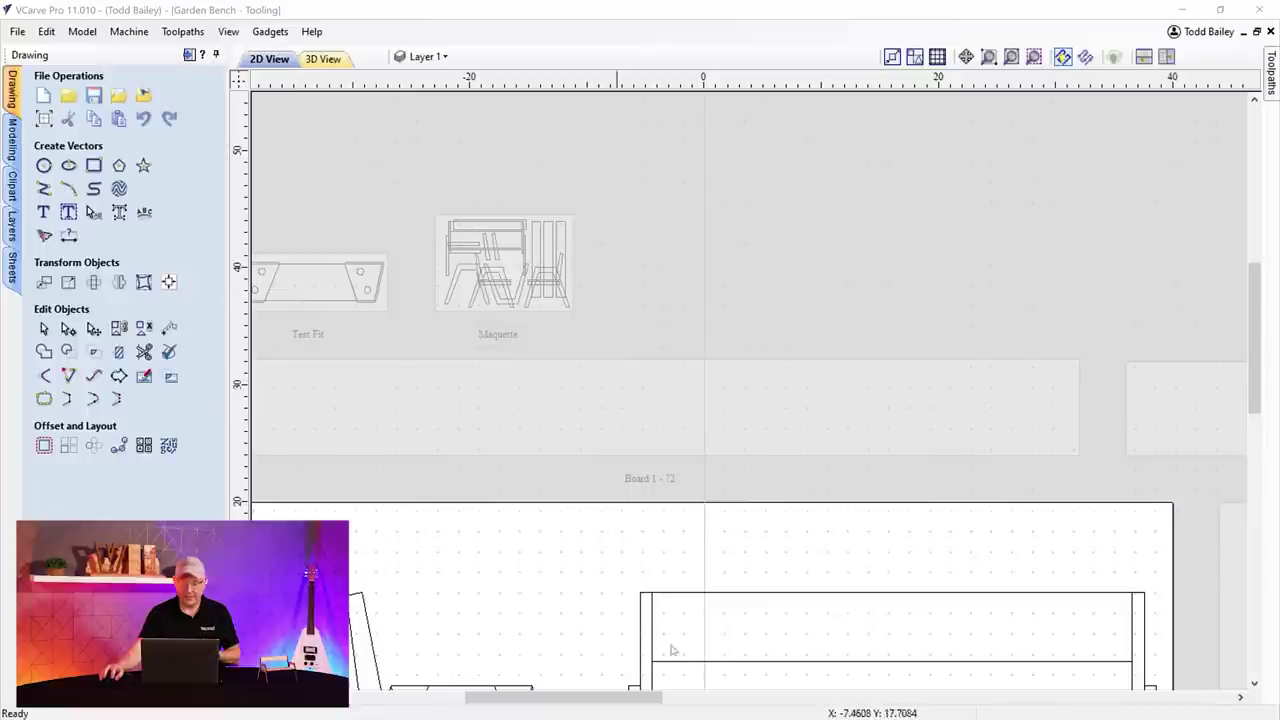
{"action": "left_click_drag", "start_coordinate": [600, 697], "coordinate": [566, 697]}
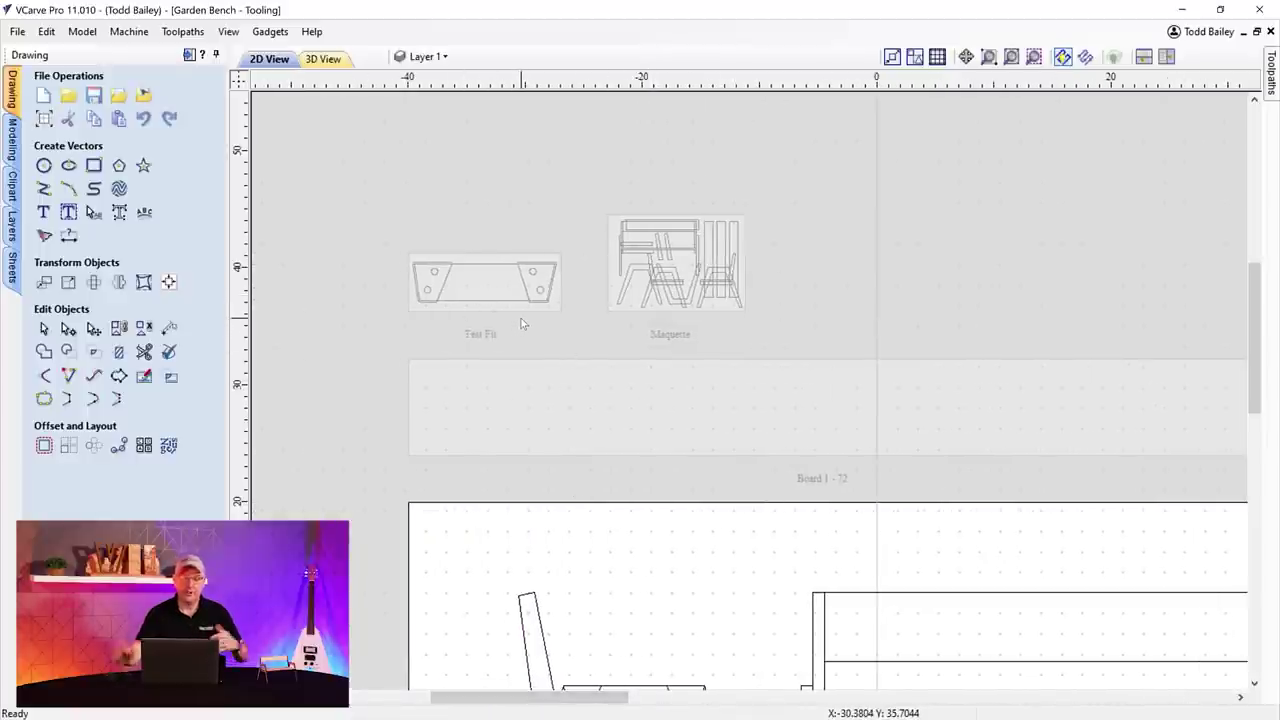
{"action": "scroll", "coordinate": [521, 323], "scroll_direction": "down", "scroll_amount": 3}
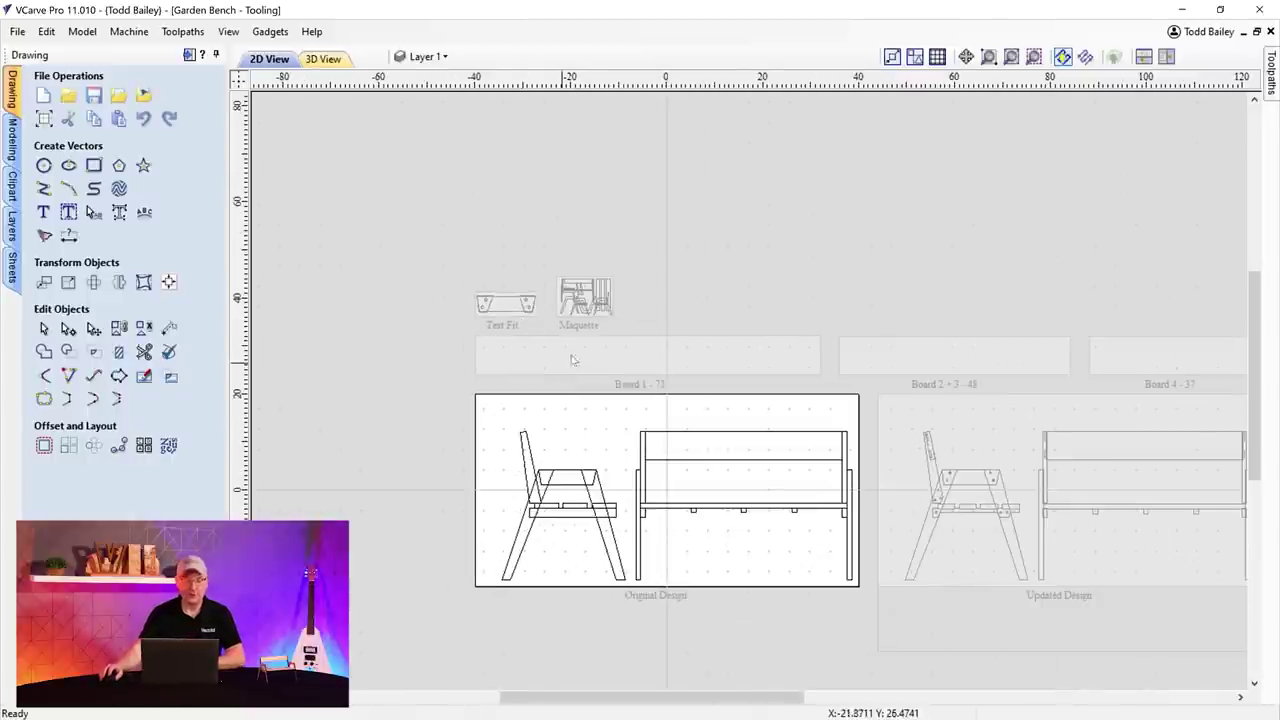
{"action": "scroll", "coordinate": [512, 314], "scroll_direction": "up", "scroll_amount": 3}
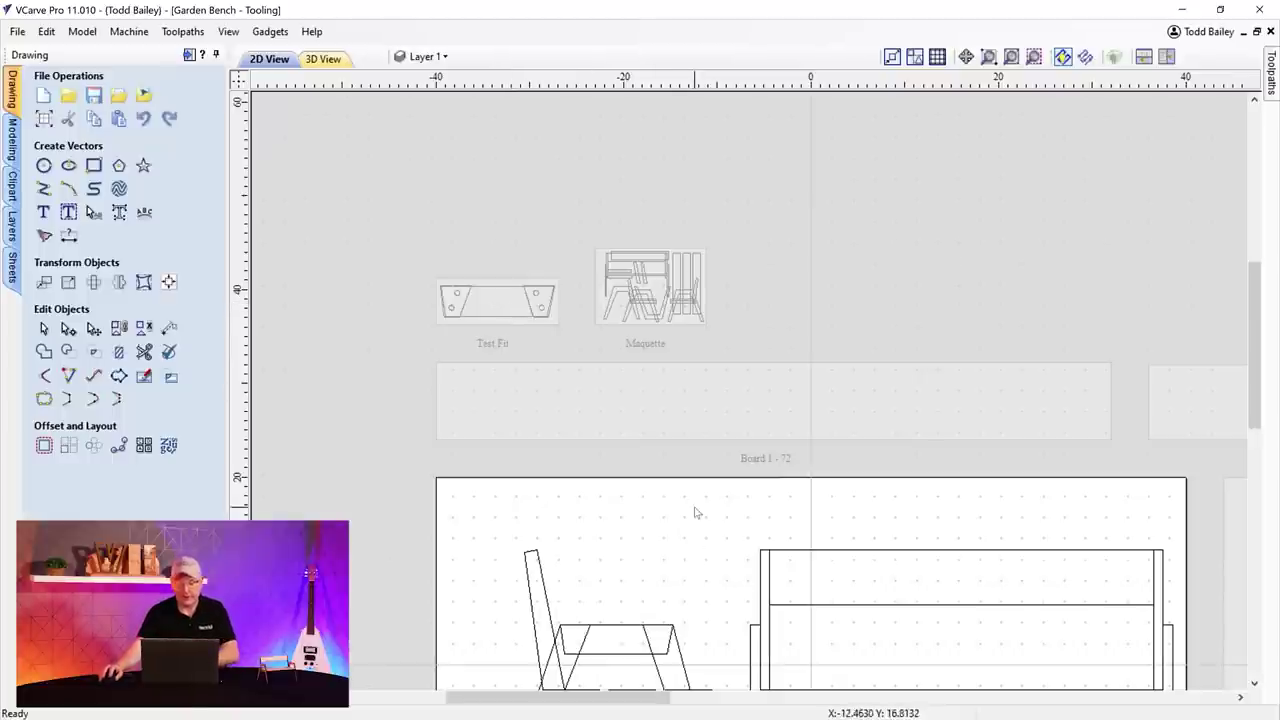
{"action": "scroll", "coordinate": [680, 658], "scroll_direction": "down", "scroll_amount": 3}
{"action": "left_click_drag", "start_coordinate": [700, 697], "coordinate": [795, 686]}
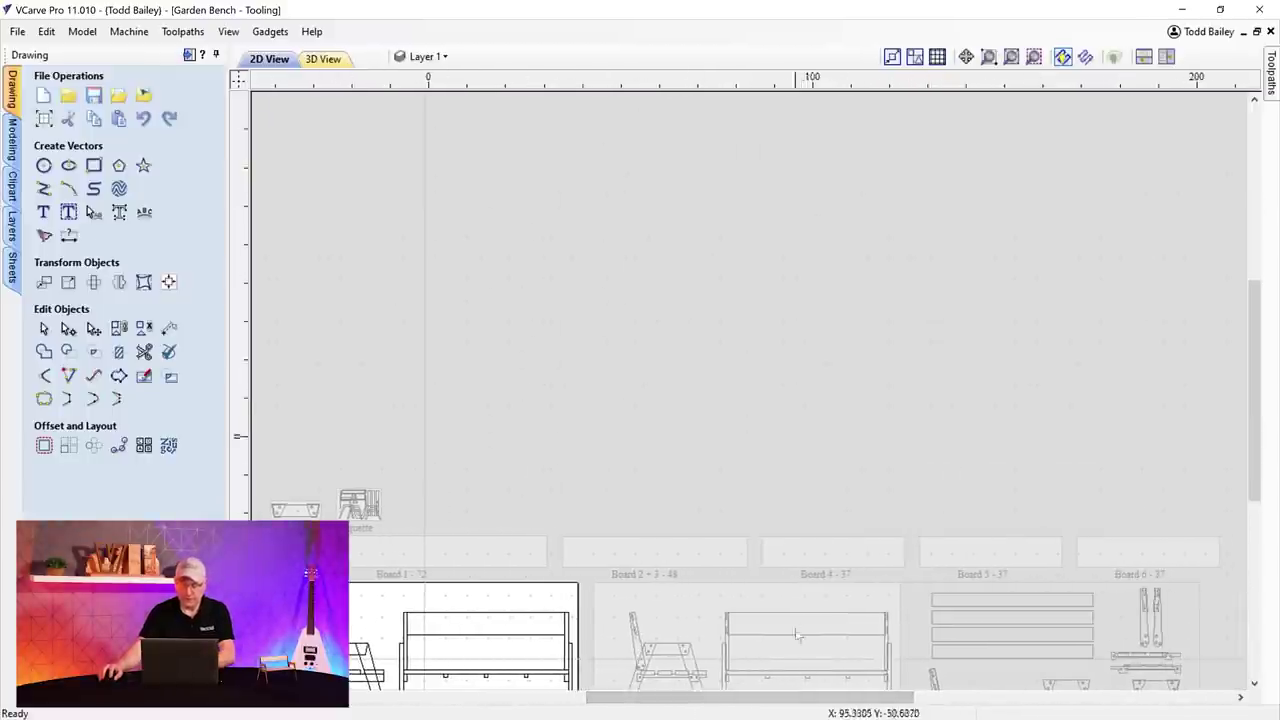
{"action": "middle_click_drag", "start_coordinate": [795, 686], "coordinate": [790, 516]}
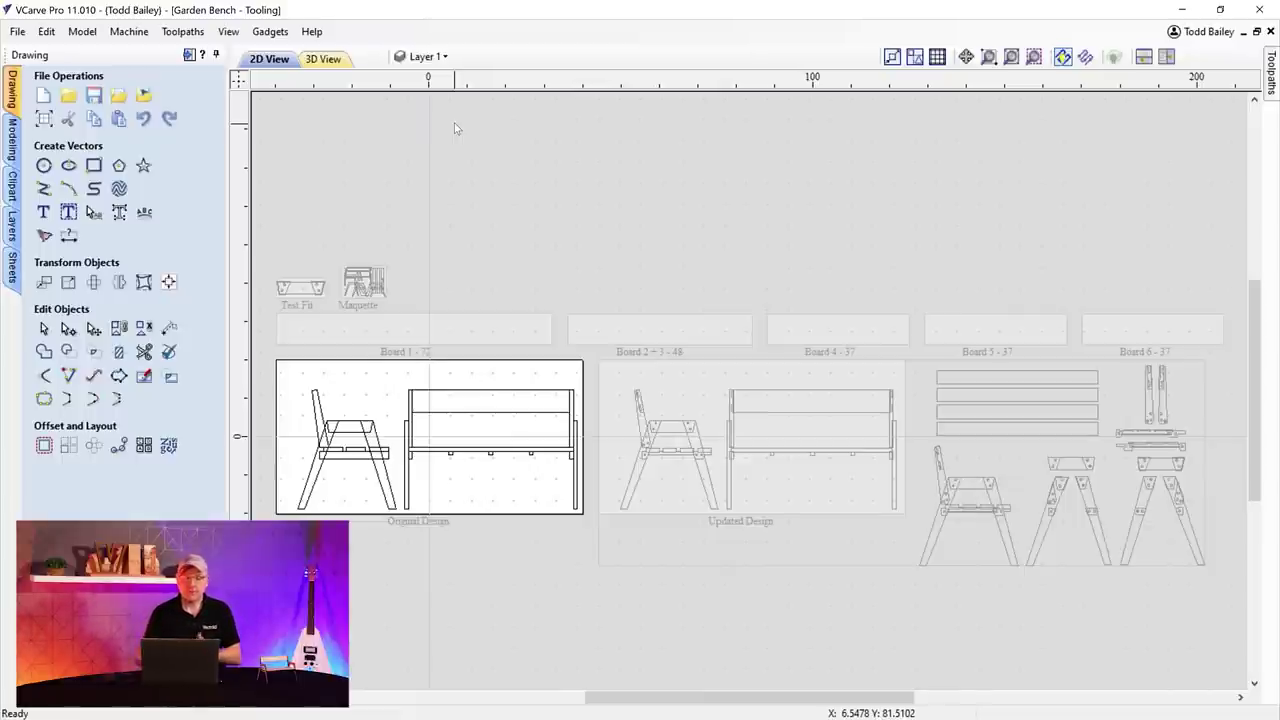
- Make the Knots and Cracks layer visible and inspect the defect areas marked on Boards 4 and 5
{"action": "left_click", "coordinate": [453, 57]}
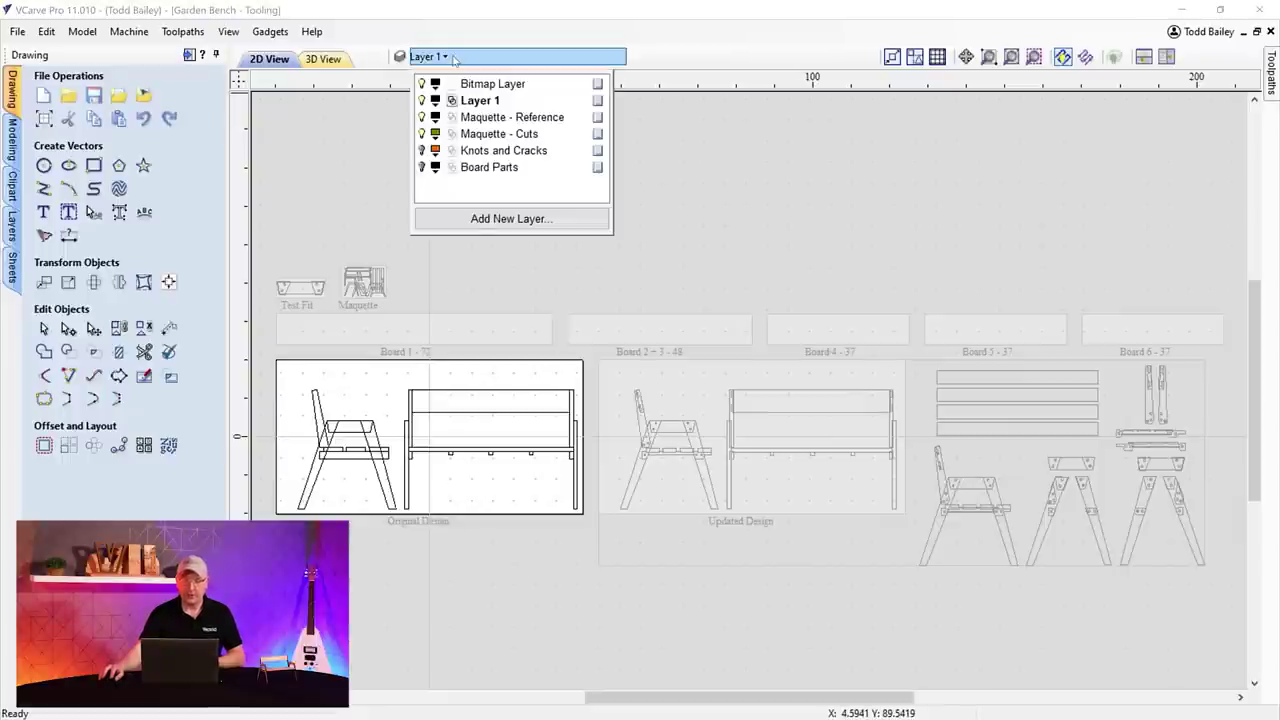
{"action": "left_click", "coordinate": [421, 151]}
{"action": "left_click", "coordinate": [622, 282]}
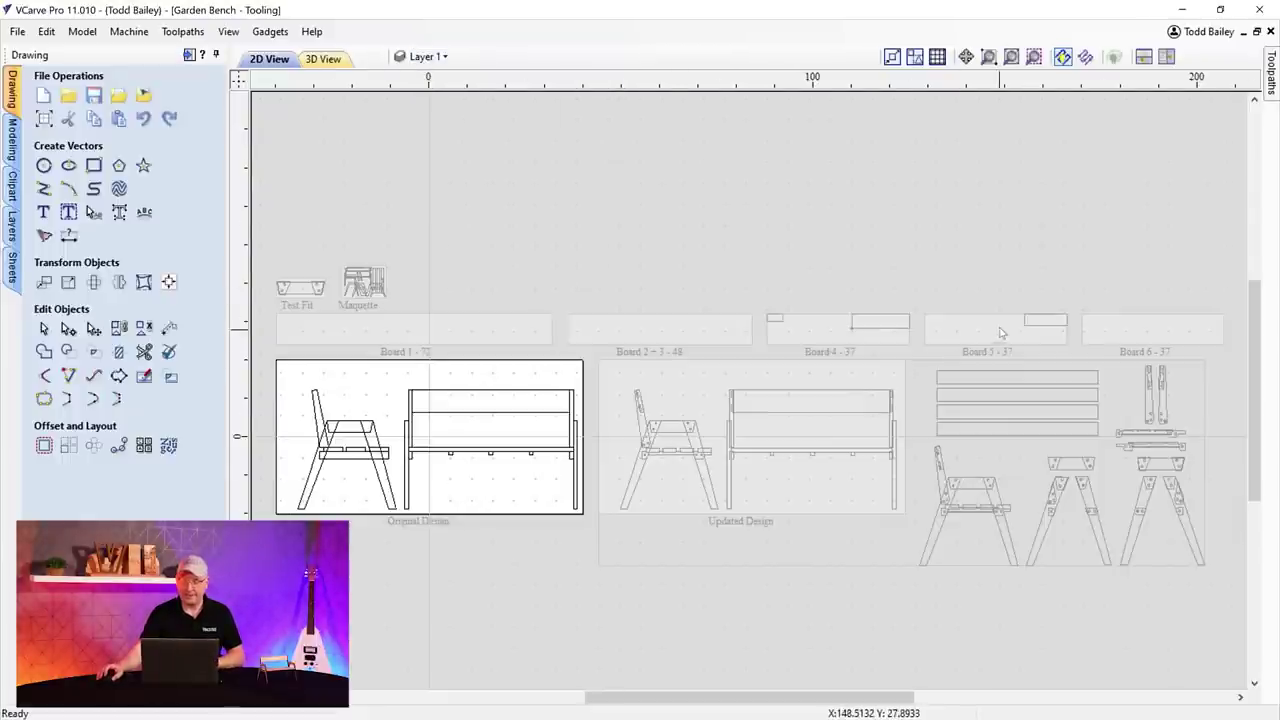
{"action": "scroll", "coordinate": [1020, 295], "scroll_direction": "up", "scroll_amount": 5}
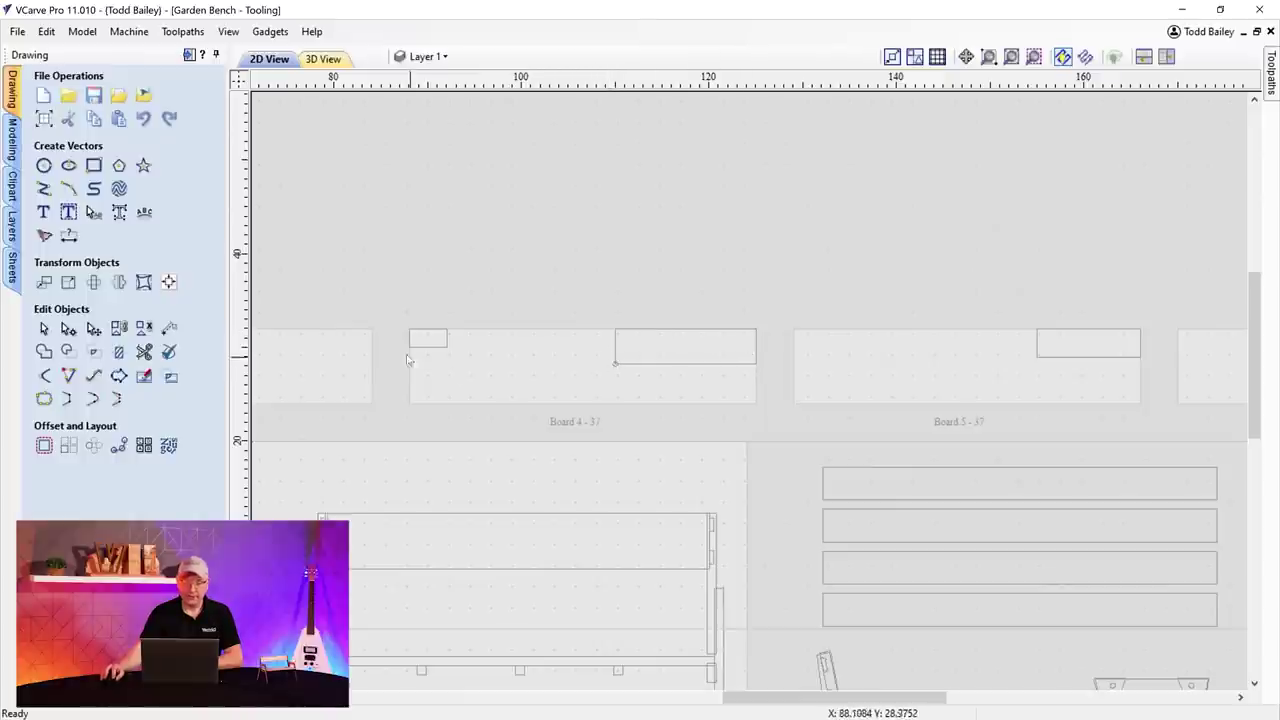
{"action": "left_click_drag", "start_coordinate": [815, 697], "coordinate": [852, 697]}
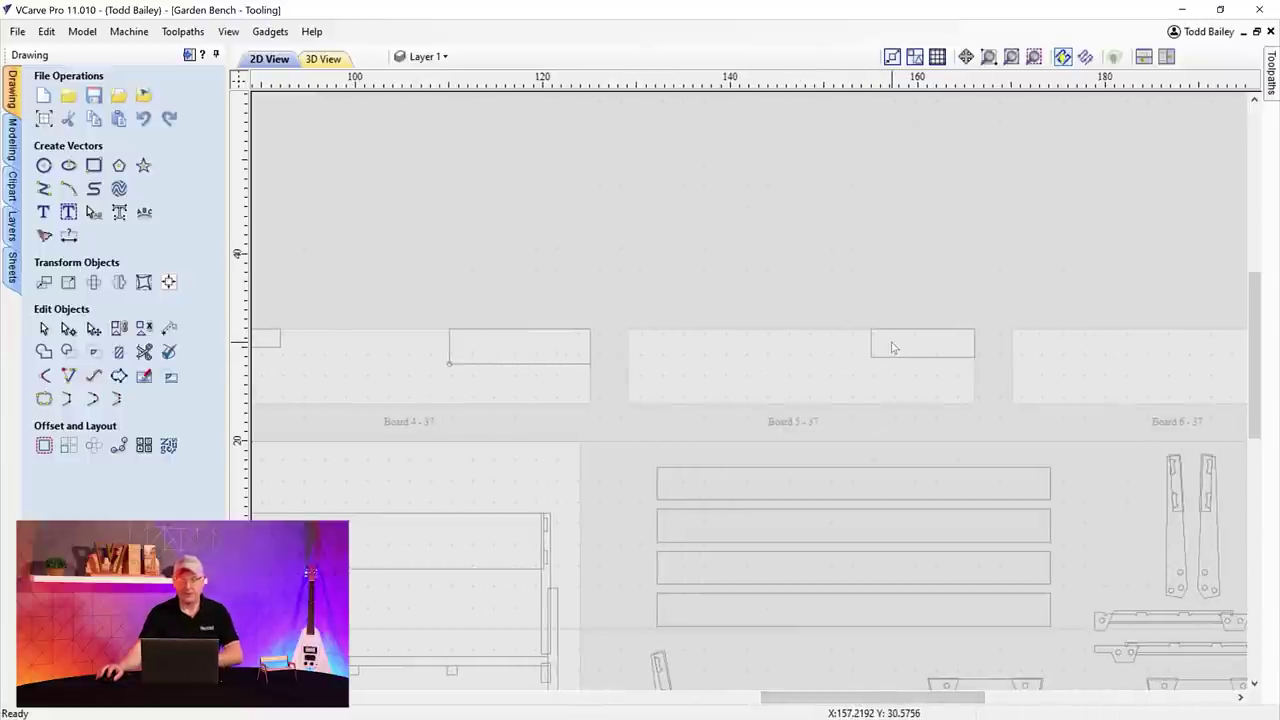
{"action": "scroll", "coordinate": [757, 418], "scroll_direction": "down", "scroll_amount": 3}
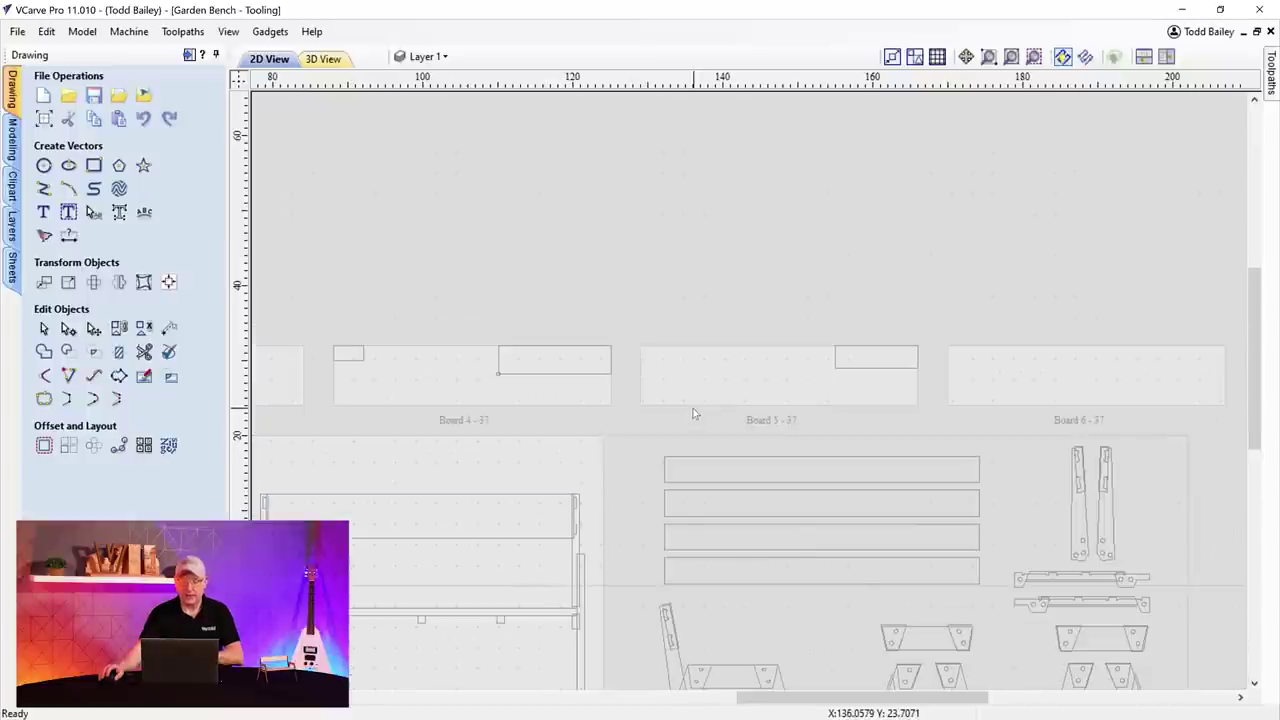
{"action": "left_click_drag", "start_coordinate": [756, 704], "coordinate": [655, 705]}
{"action": "scroll", "coordinate": [690, 665], "scroll_direction": "down", "scroll_amount": 1}
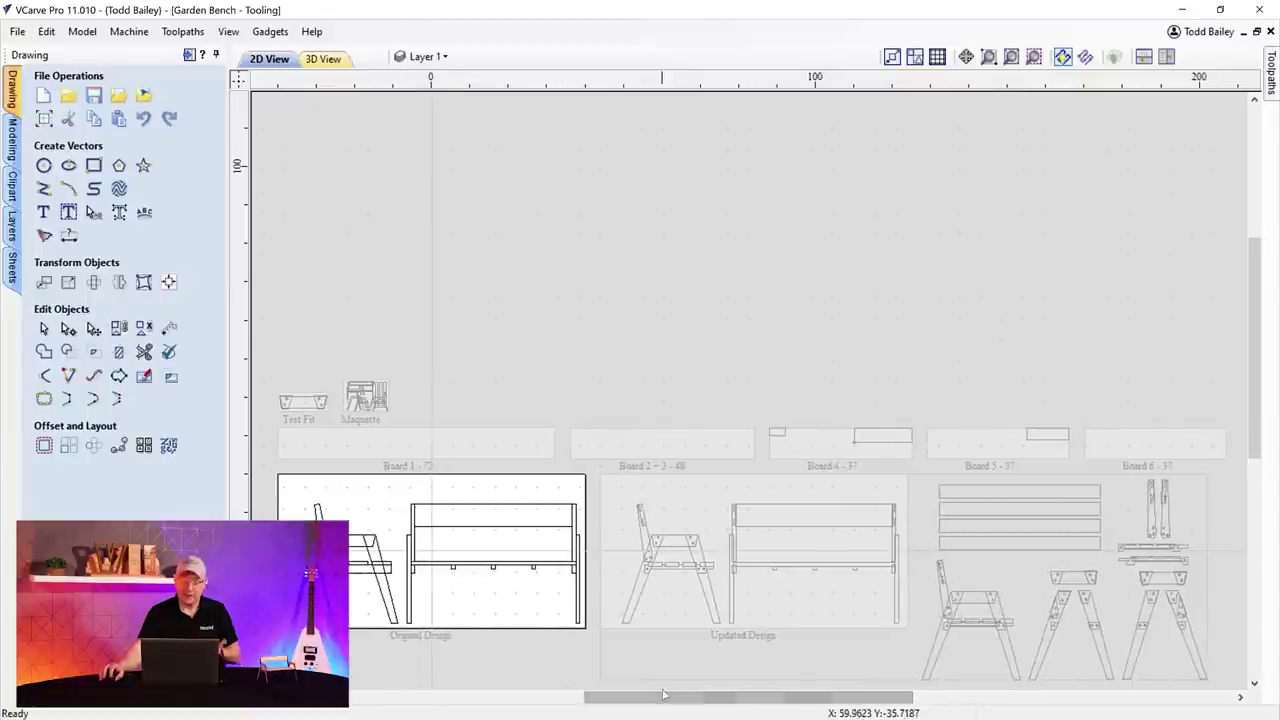
- Make the Board Parts layer visible and inspect the backrest board and armrests nested on Board 1
{"action": "left_click", "coordinate": [420, 58]}
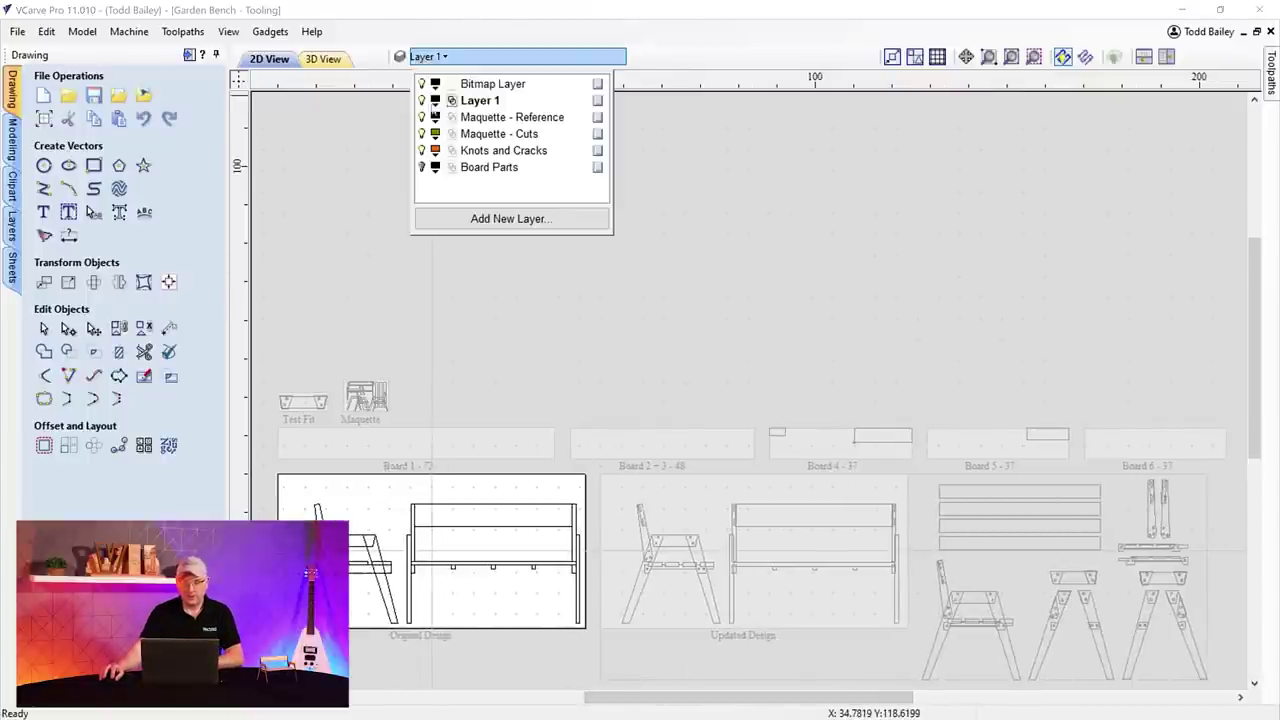
{"action": "left_click", "coordinate": [421, 168]}
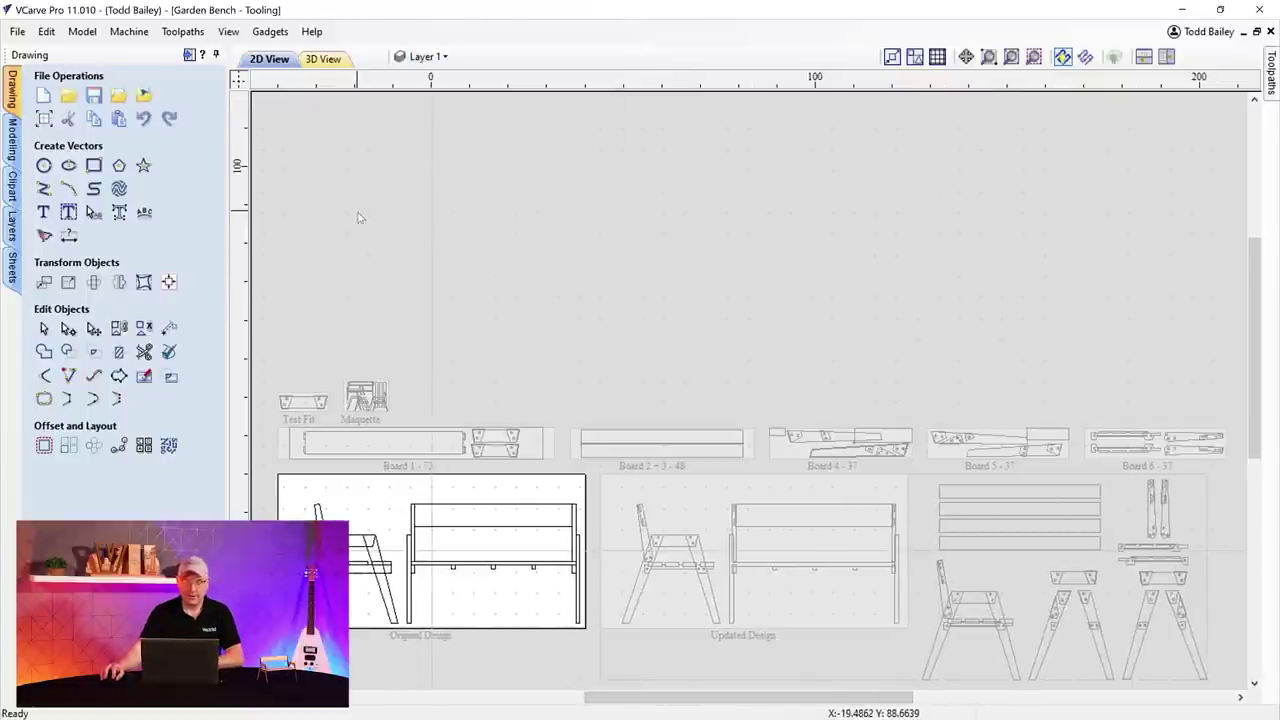
{"action": "scroll", "coordinate": [396, 494], "scroll_direction": "up", "scroll_amount": 3}
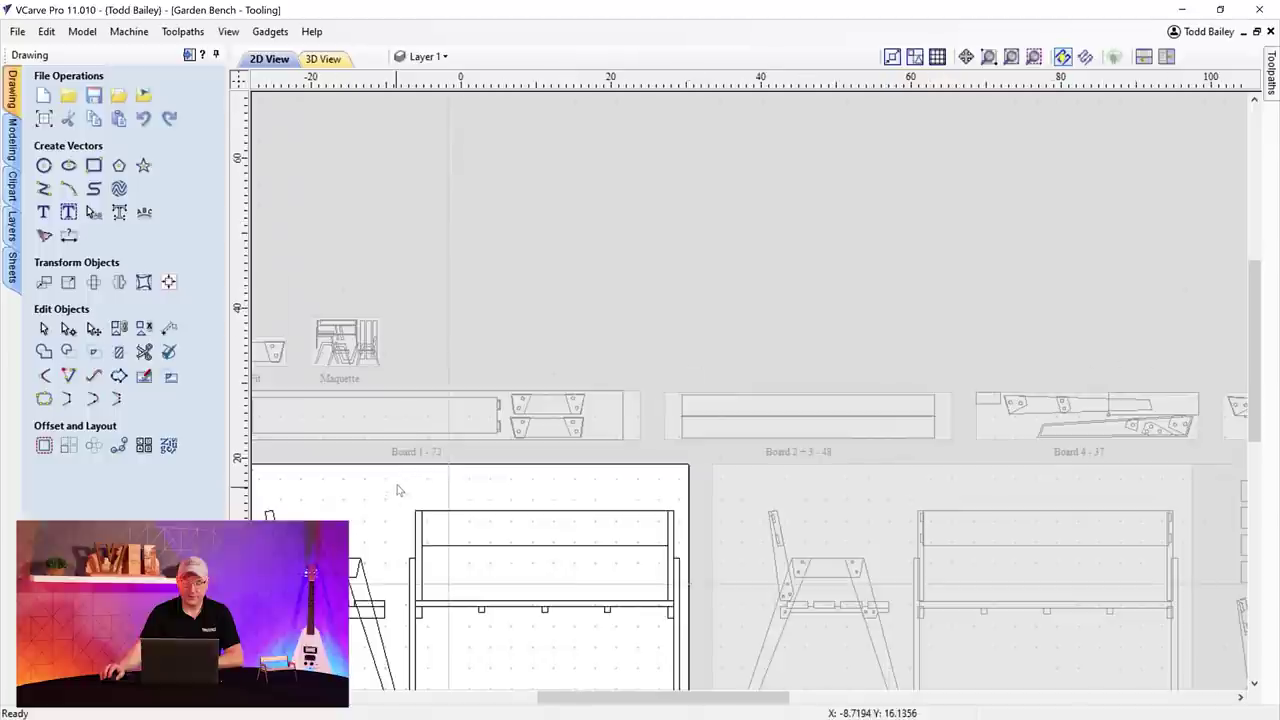
{"action": "left_click_drag", "start_coordinate": [645, 697], "coordinate": [612, 699]}
{"action": "scroll", "coordinate": [480, 386], "scroll_direction": "up", "scroll_amount": 1}
{"action": "scroll", "coordinate": [420, 380], "scroll_direction": "up", "scroll_amount": 2}
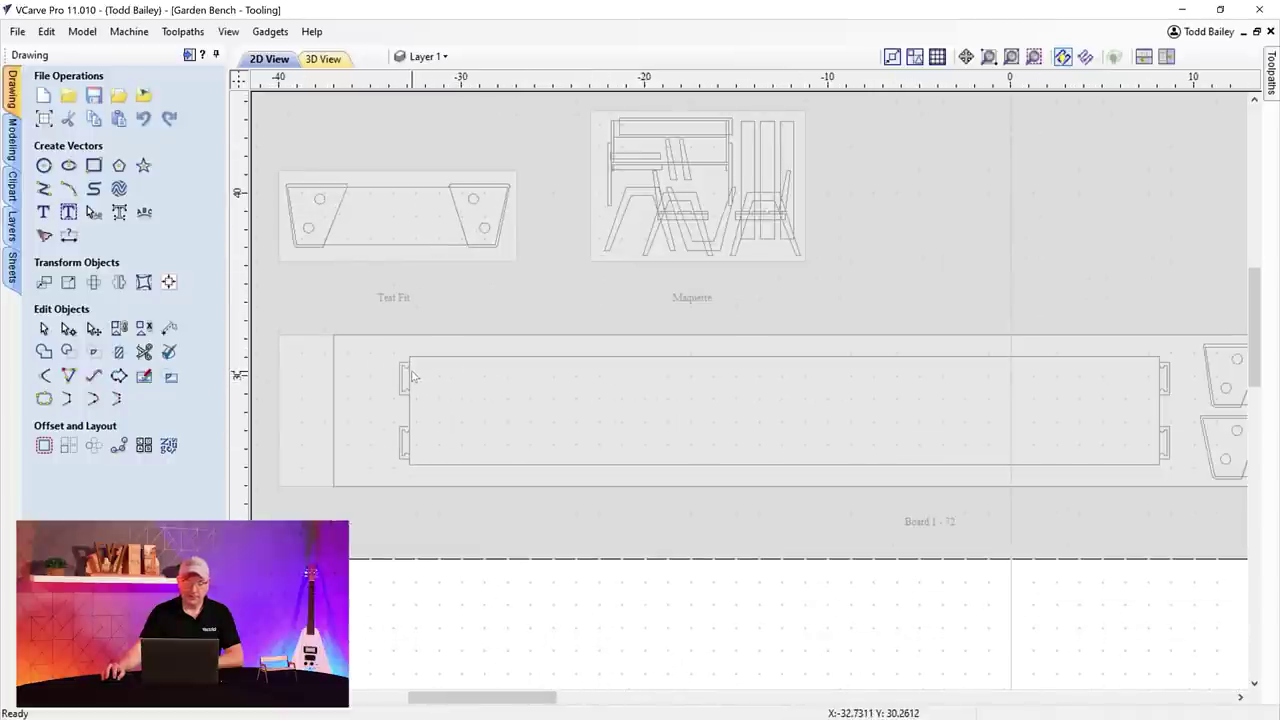
{"action": "scroll", "coordinate": [412, 374], "scroll_direction": "up", "scroll_amount": 2}
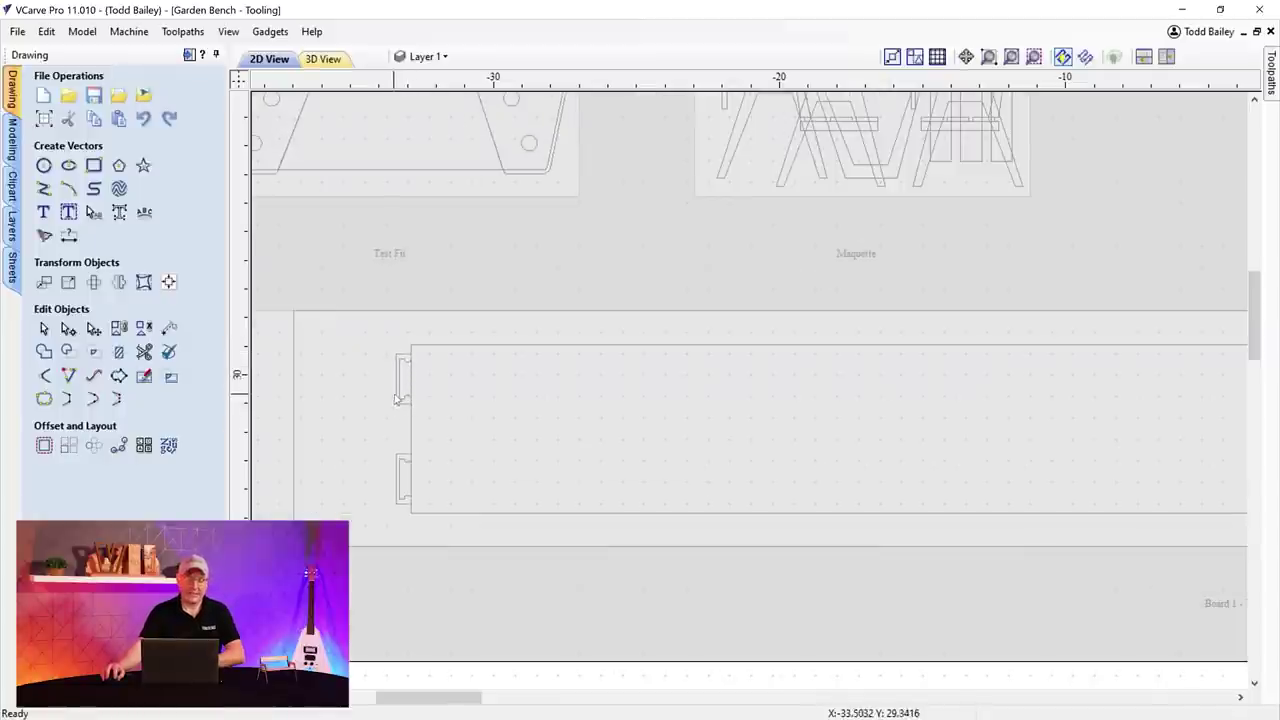
{"action": "left_click_drag", "start_coordinate": [467, 697], "coordinate": [588, 690]}
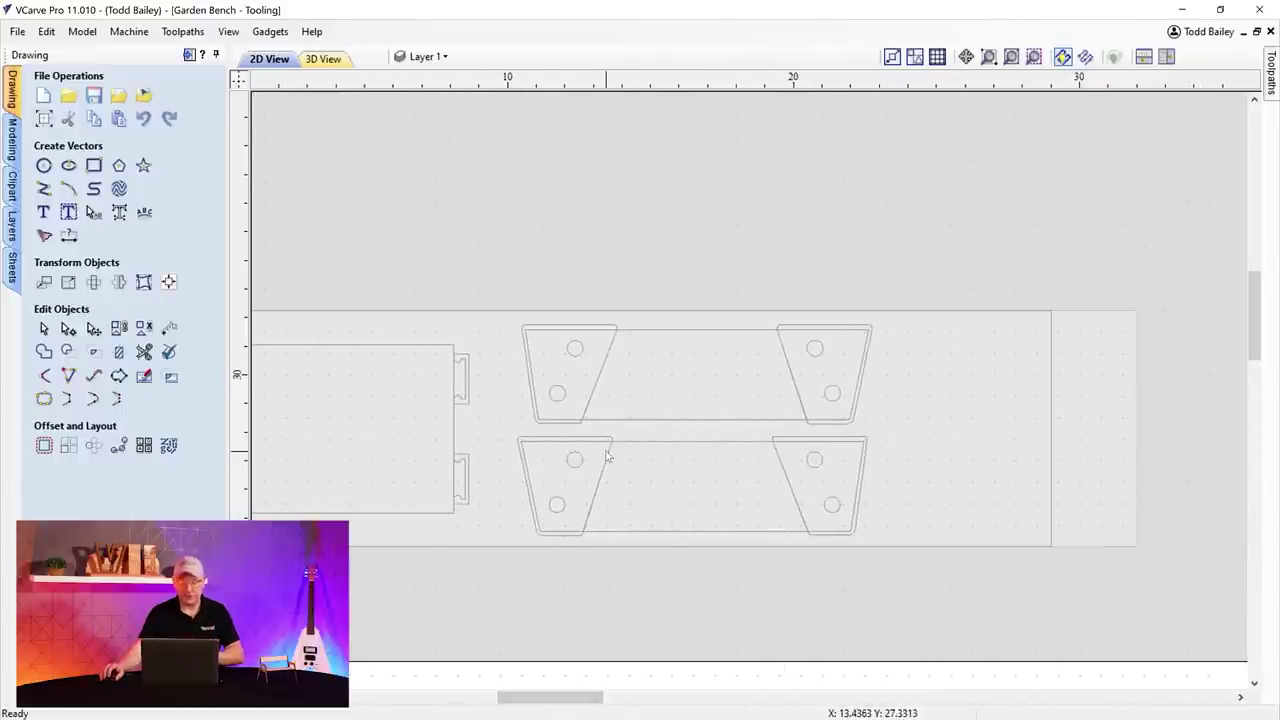
{"action": "scroll", "coordinate": [608, 450], "scroll_direction": "down", "scroll_amount": 2}
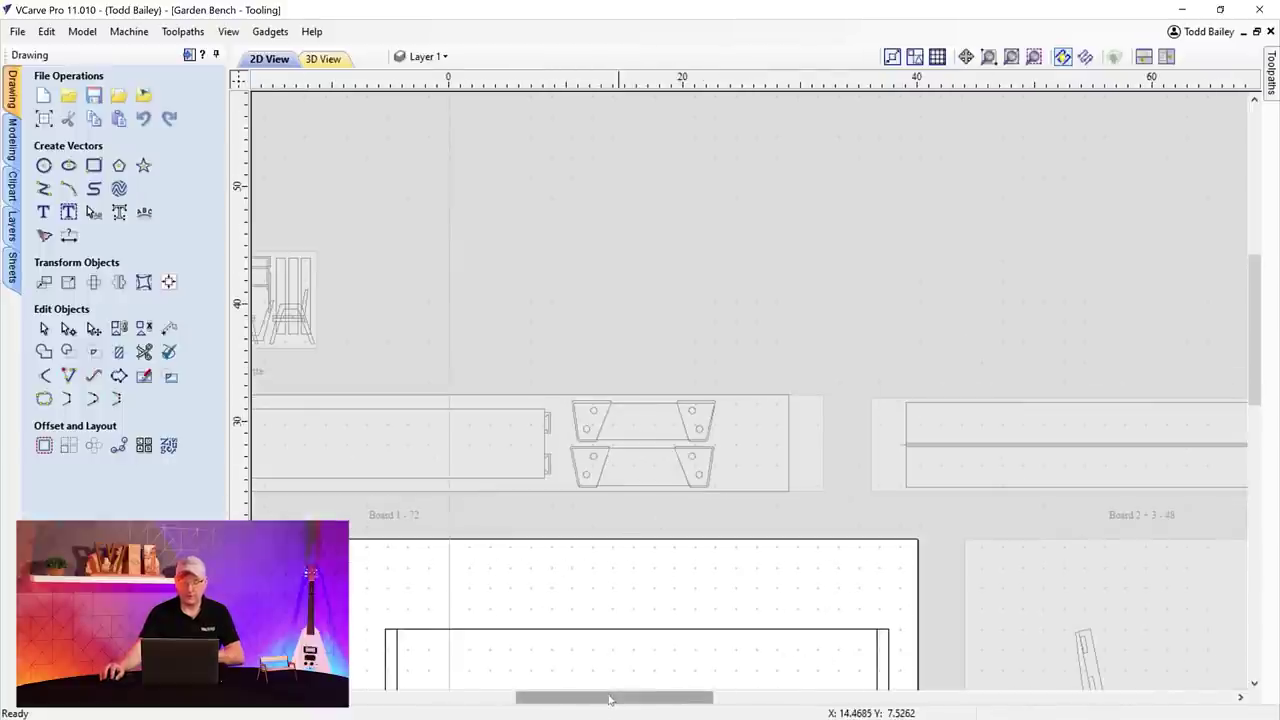
{"action": "left_click_drag", "start_coordinate": [608, 697], "coordinate": [611, 697]}
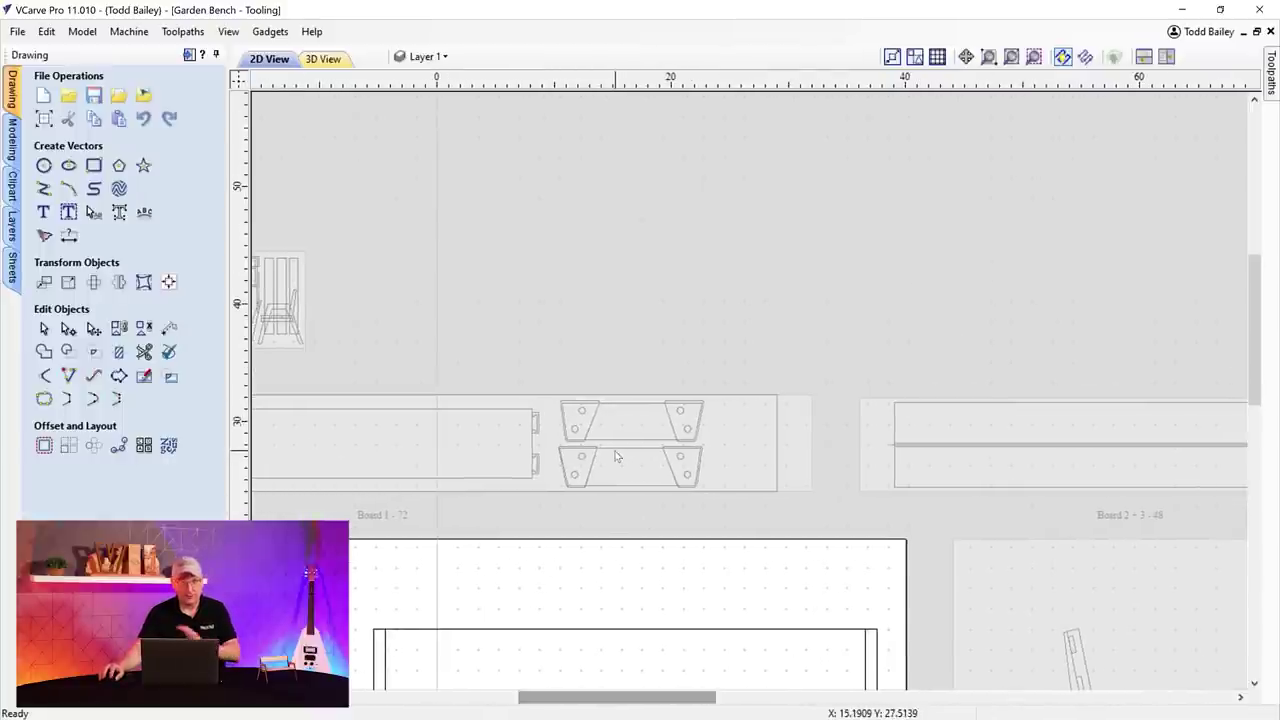
- Examine the slats, legs, seat supports and backrest uprights nested on Boards 2 + 3, 4, 5 and 6
{"action": "left_click_drag", "start_coordinate": [613, 704], "coordinate": [704, 700]}
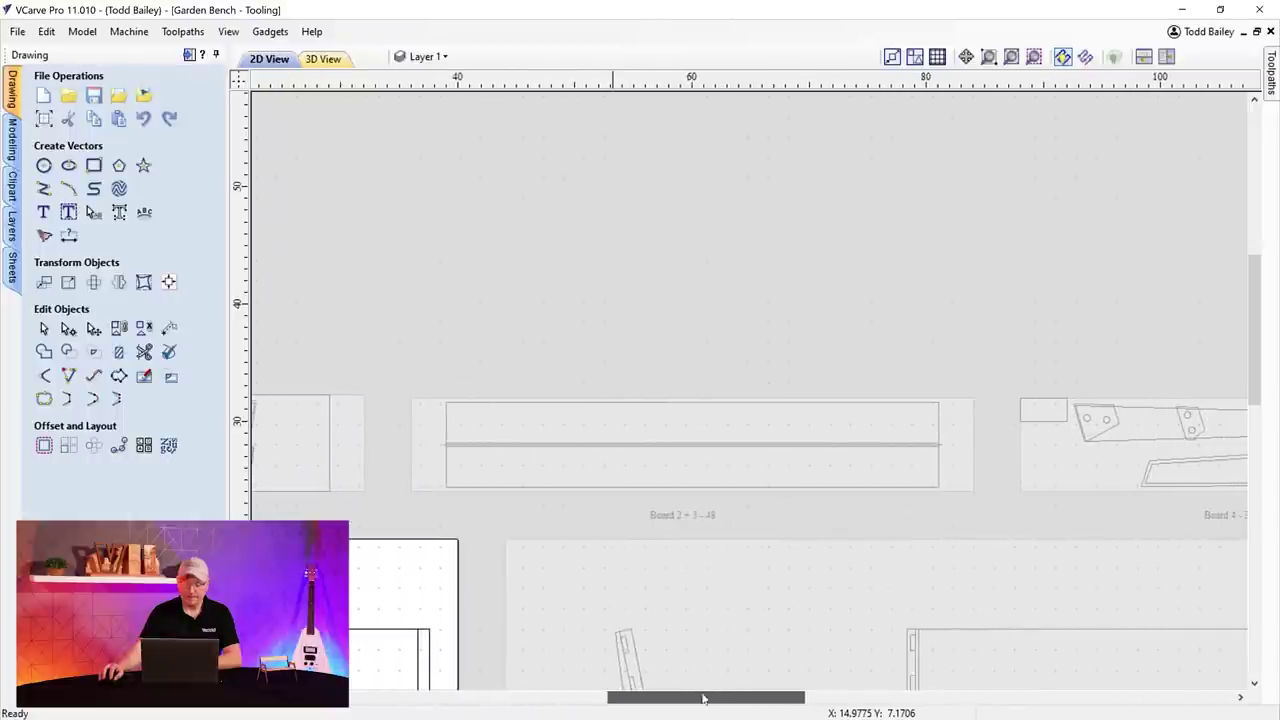
{"action": "scroll", "coordinate": [631, 483], "scroll_direction": "up", "scroll_amount": 2}
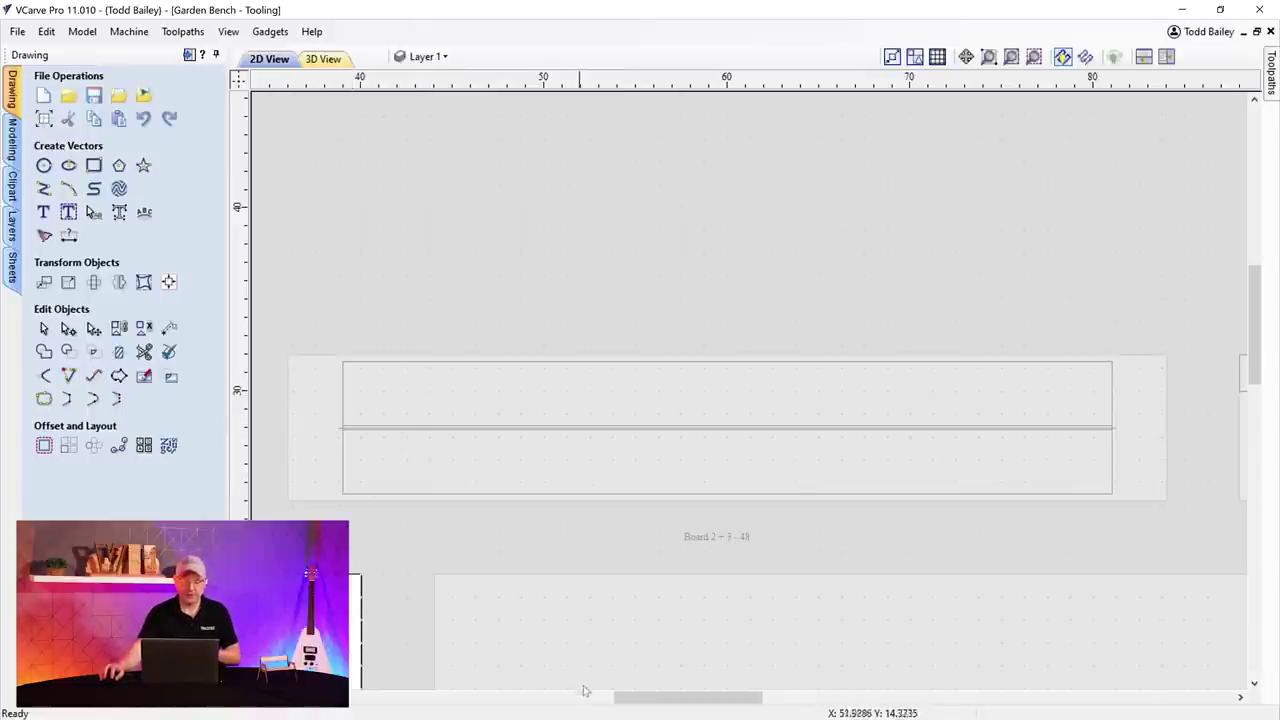
{"action": "left_click_drag", "start_coordinate": [624, 710], "coordinate": [770, 702]}
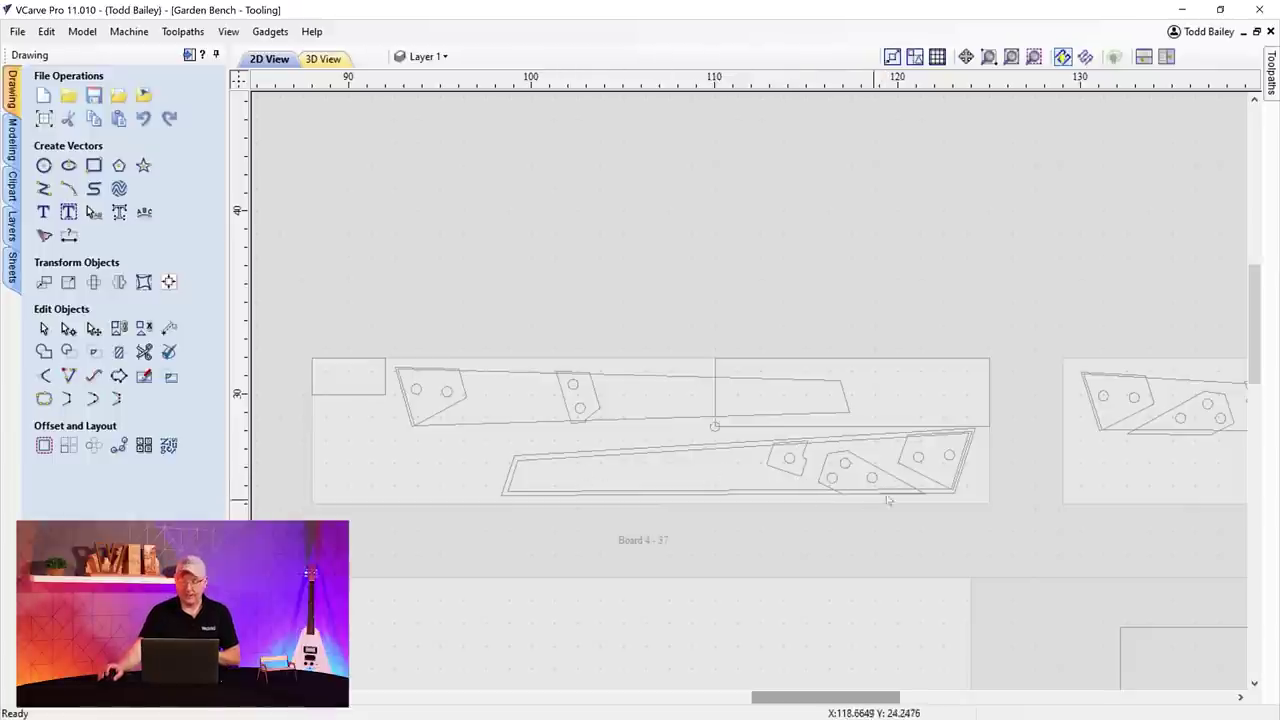
{"action": "scroll", "coordinate": [915, 488], "scroll_direction": "up", "scroll_amount": 1}
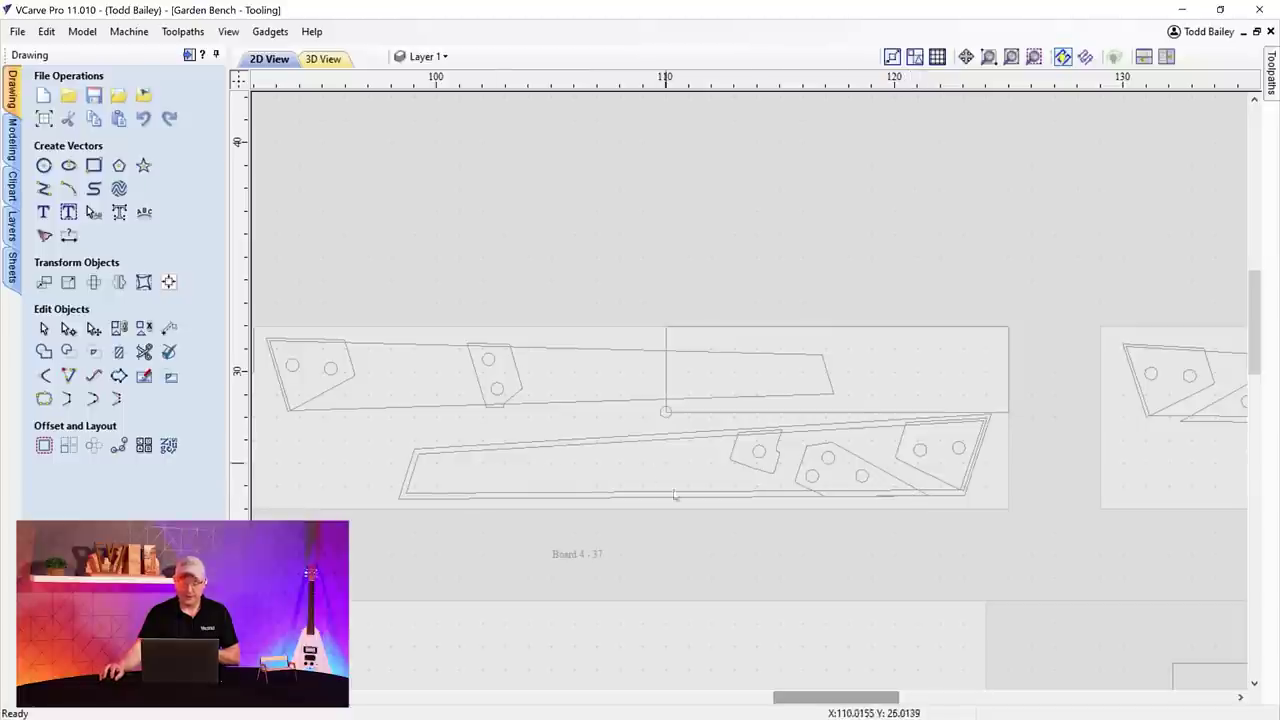
{"action": "left_click_drag", "start_coordinate": [810, 701], "coordinate": [1037, 712]}
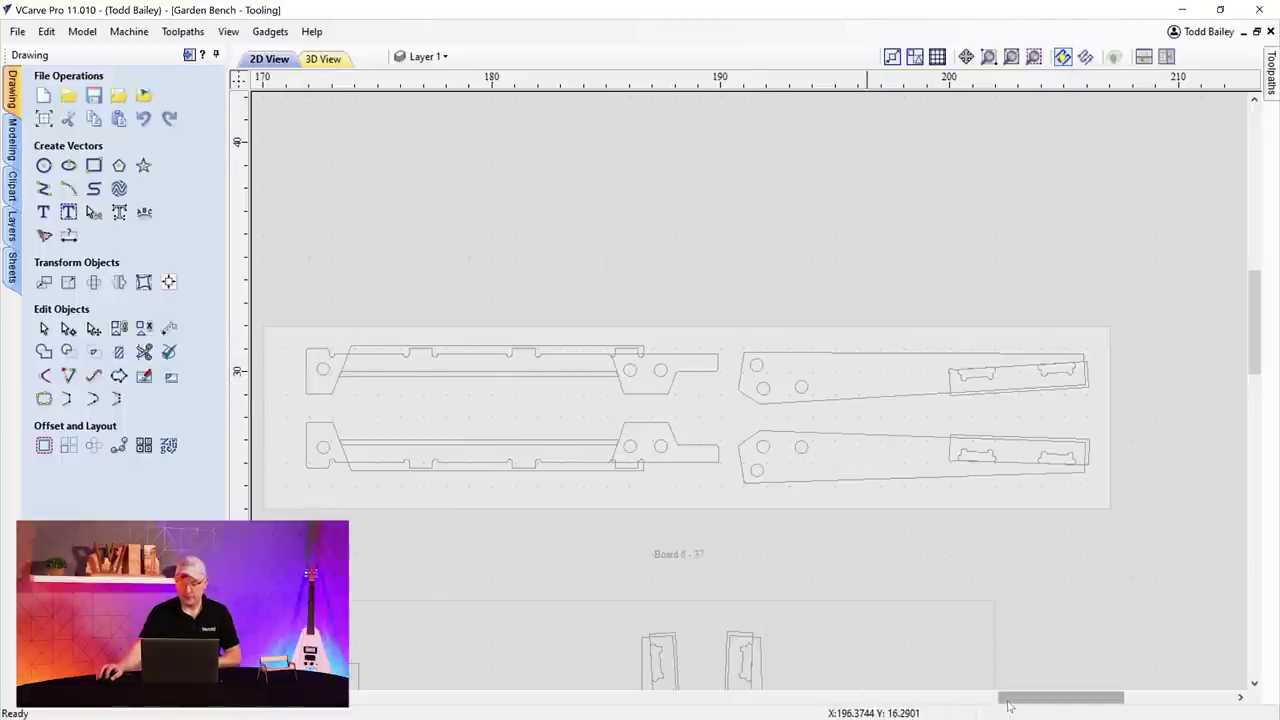
{"action": "scroll", "coordinate": [533, 565], "scroll_direction": "down", "scroll_amount": 4}
{"action": "scroll", "coordinate": [533, 565], "scroll_direction": "down", "scroll_amount": 4}
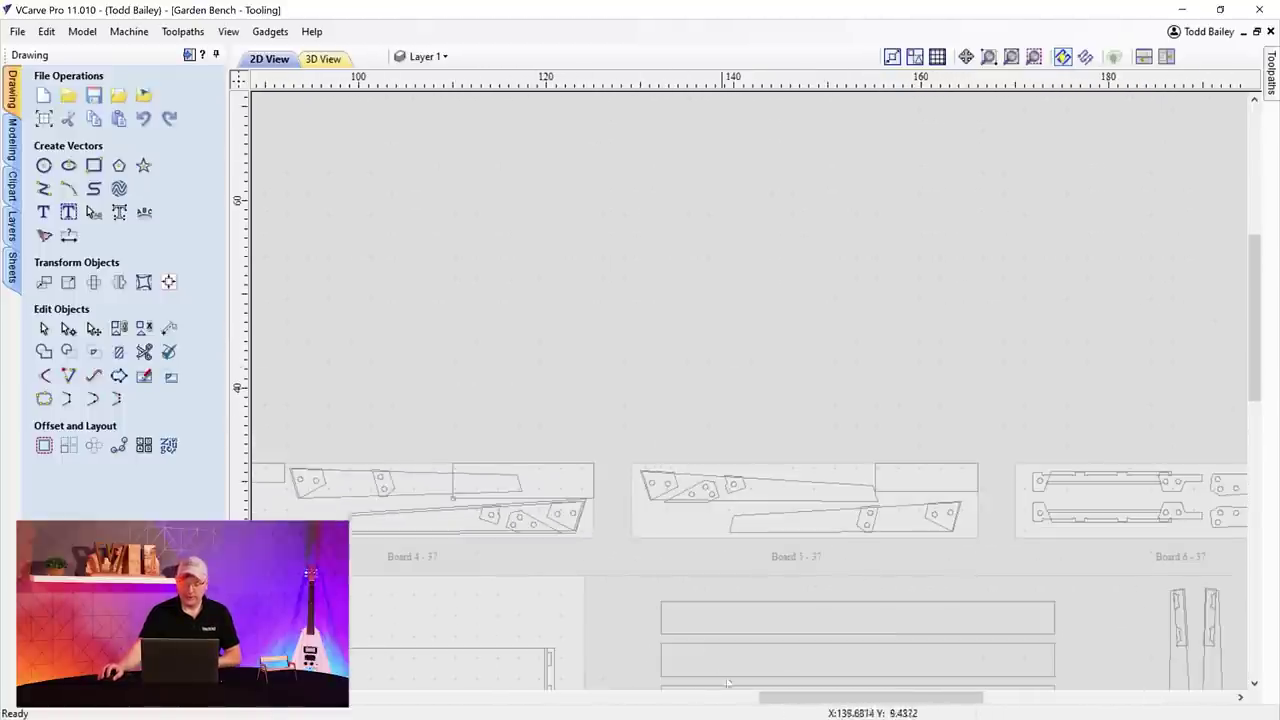
- Make the Board 1 - 72 sheet active and bring up the list of toolpaths
{"action": "left_click_drag", "start_coordinate": [638, 693], "coordinate": [612, 693]}
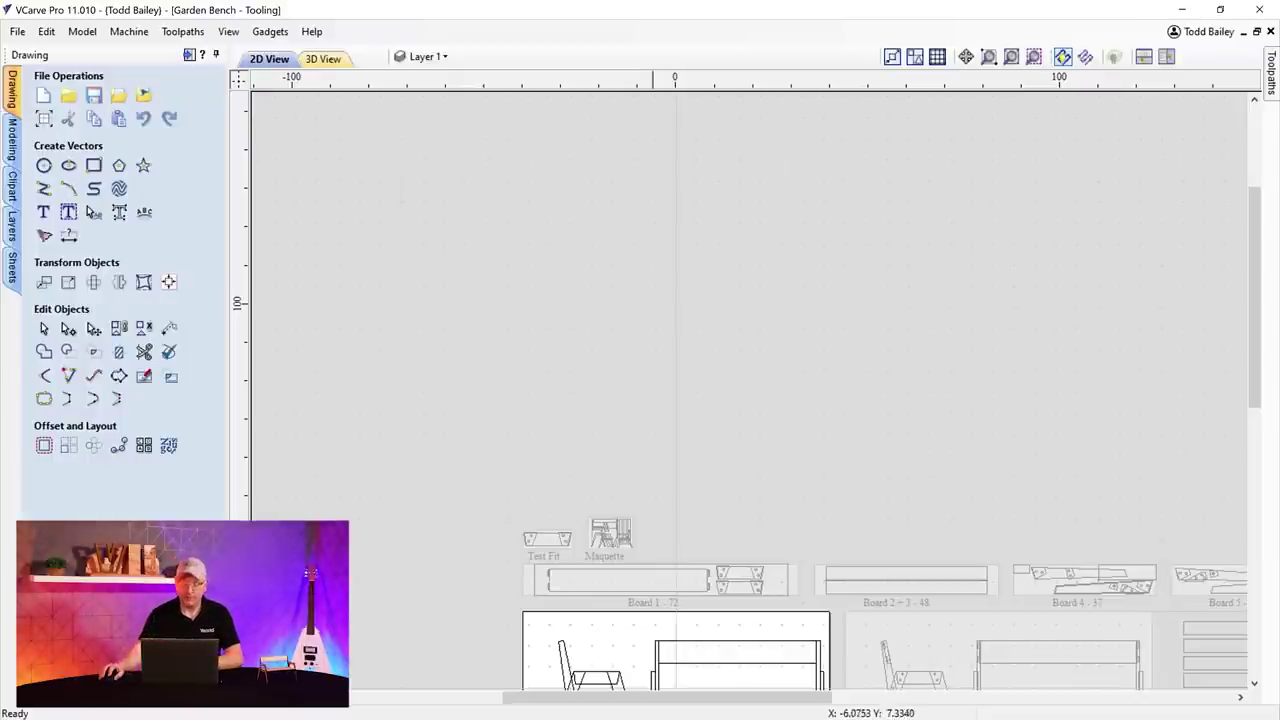
{"action": "scroll", "coordinate": [672, 630], "scroll_direction": "up", "scroll_amount": 3}
{"action": "scroll", "coordinate": [673, 630], "scroll_direction": "up", "scroll_amount": 2}
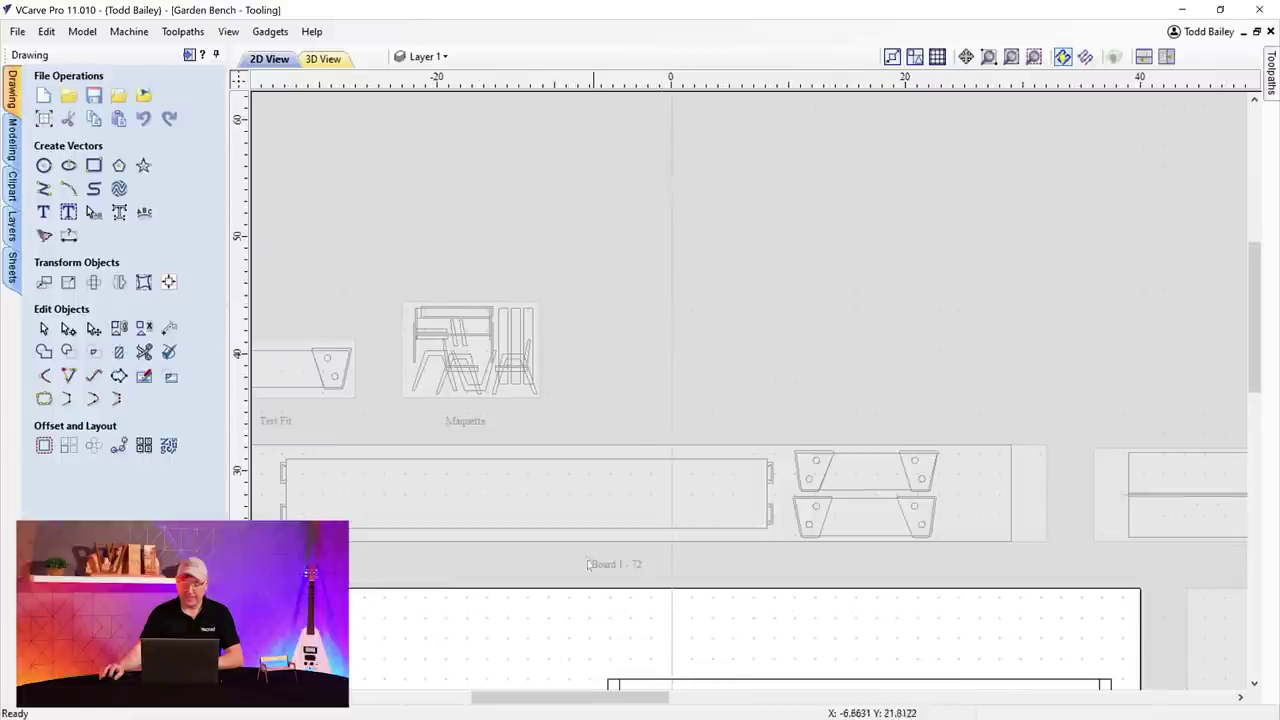
{"action": "left_click", "coordinate": [546, 516]}
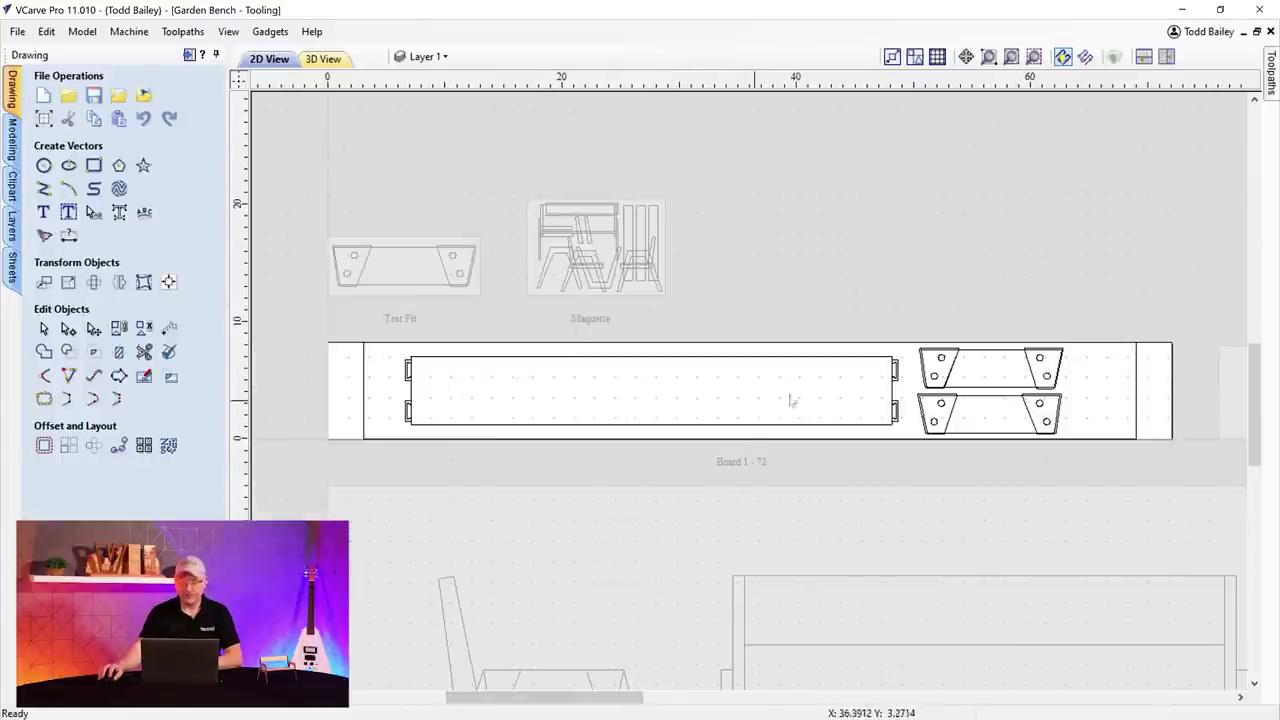
{"action": "scroll", "coordinate": [920, 380], "scroll_direction": "up", "scroll_amount": 1}
{"action": "mouse_move", "coordinate": [1272, 100]}
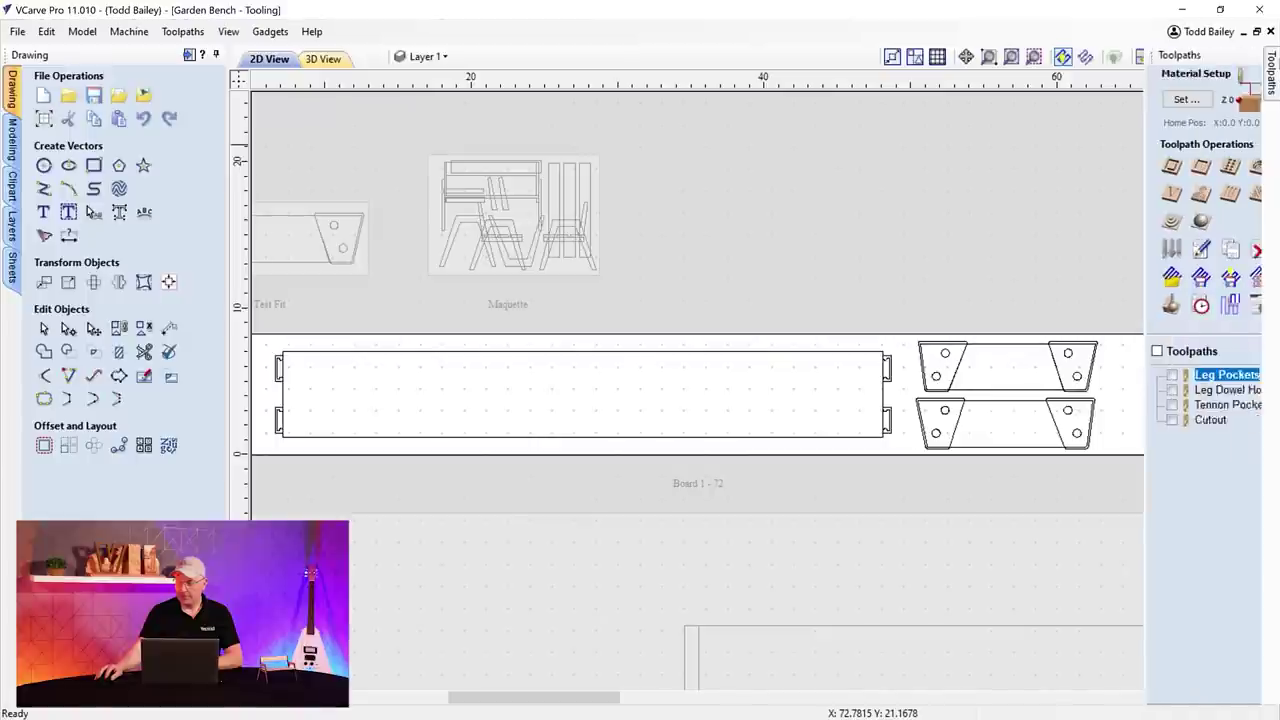
- Show the Leg Pockets toolpath as a solid 2D preview on Board 1 and inspect a pocket's corner overlap
{"action": "left_click", "coordinate": [1251, 54]}
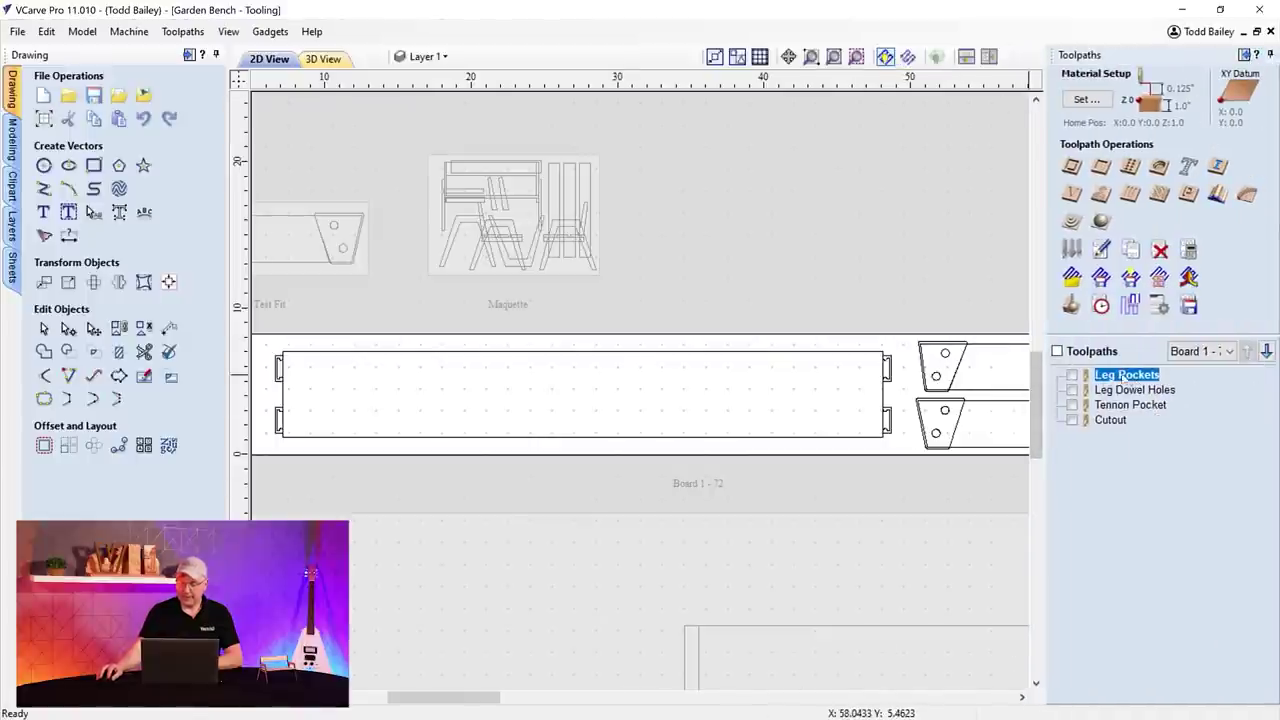
{"action": "left_click", "coordinate": [1072, 375]}
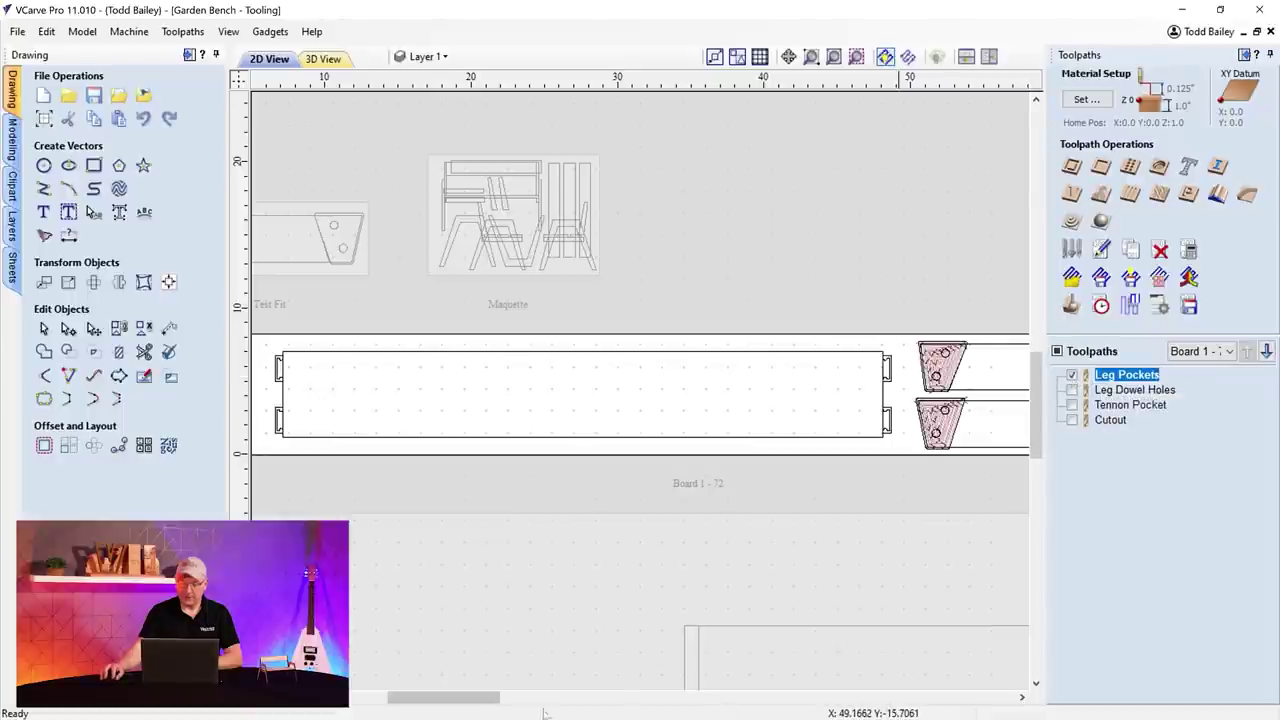
{"action": "left_click_drag", "start_coordinate": [495, 698], "coordinate": [501, 698]}
{"action": "scroll", "coordinate": [589, 567], "scroll_direction": "down", "scroll_amount": 2}
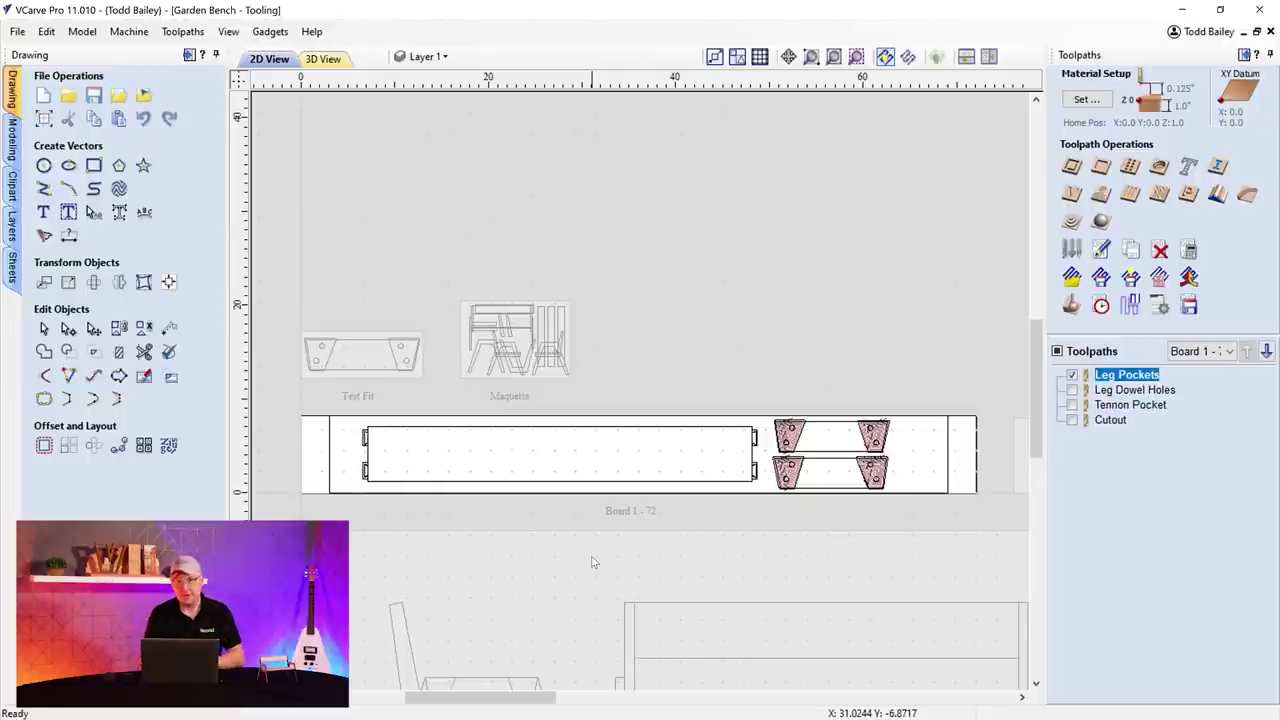
{"action": "left_click", "coordinate": [907, 58]}
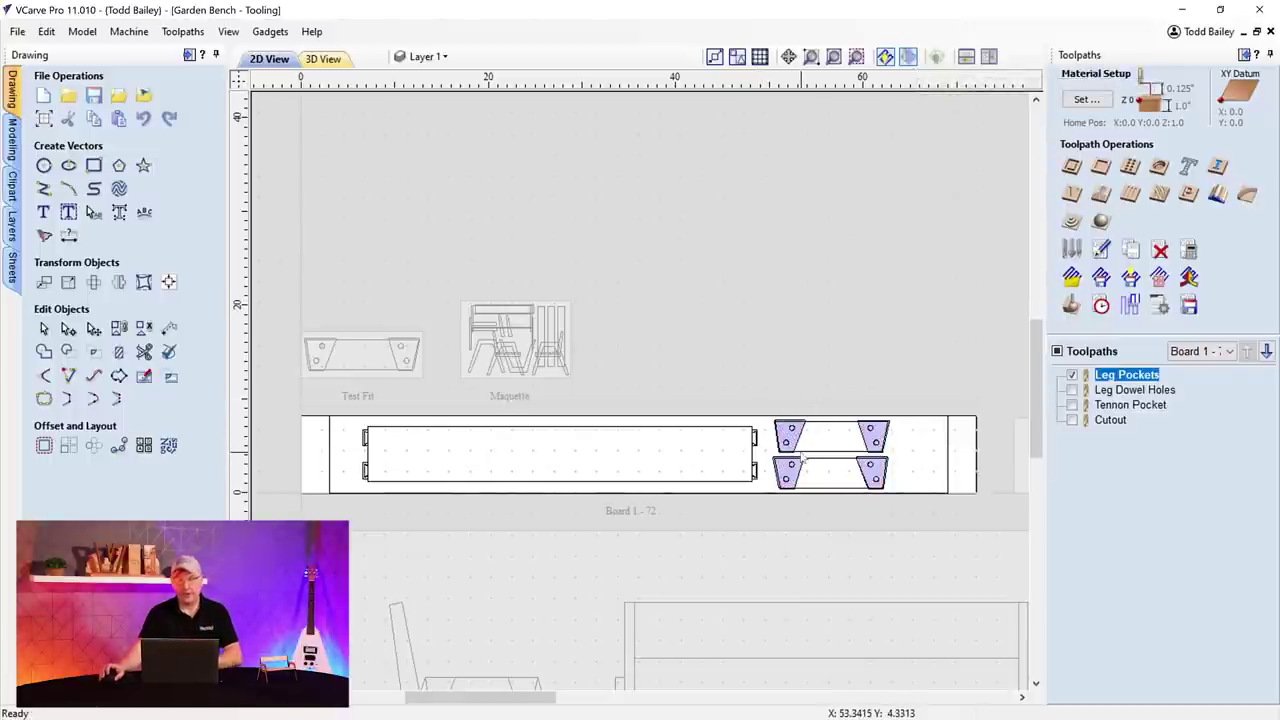
{"action": "scroll", "coordinate": [800, 455], "scroll_direction": "up", "scroll_amount": 10}
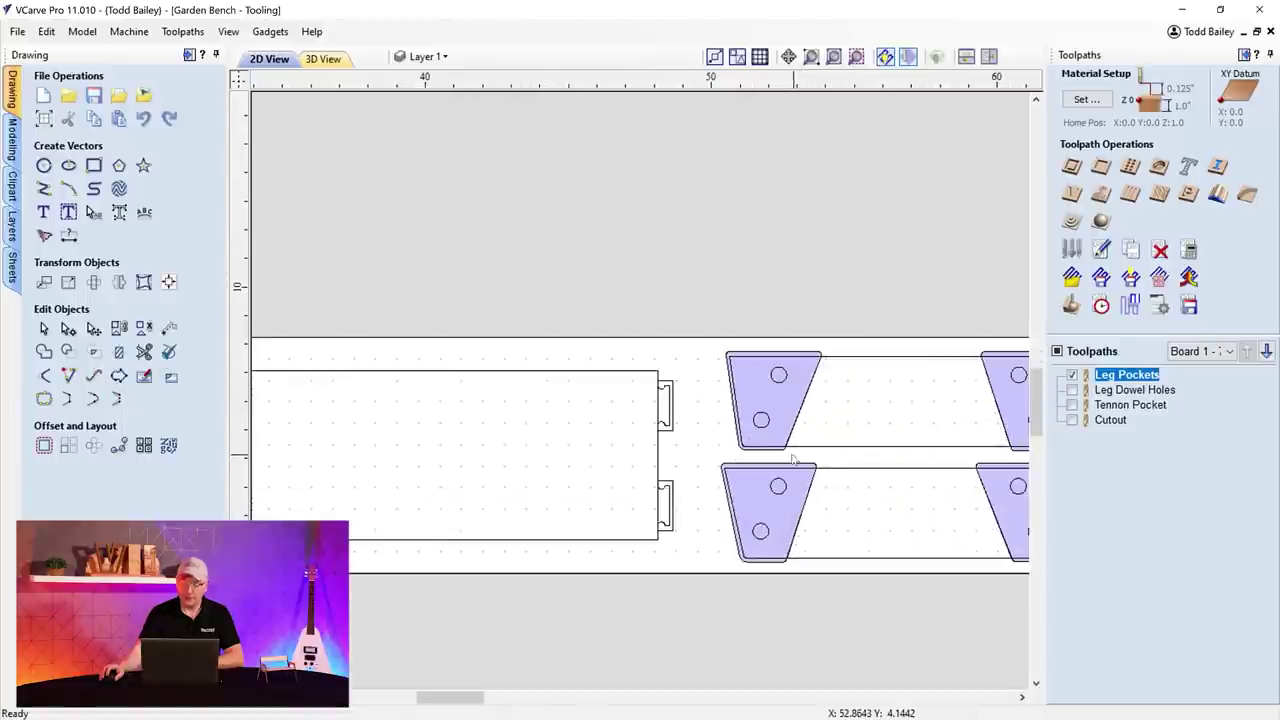
{"action": "scroll", "coordinate": [790, 453], "scroll_direction": "up", "scroll_amount": 8}
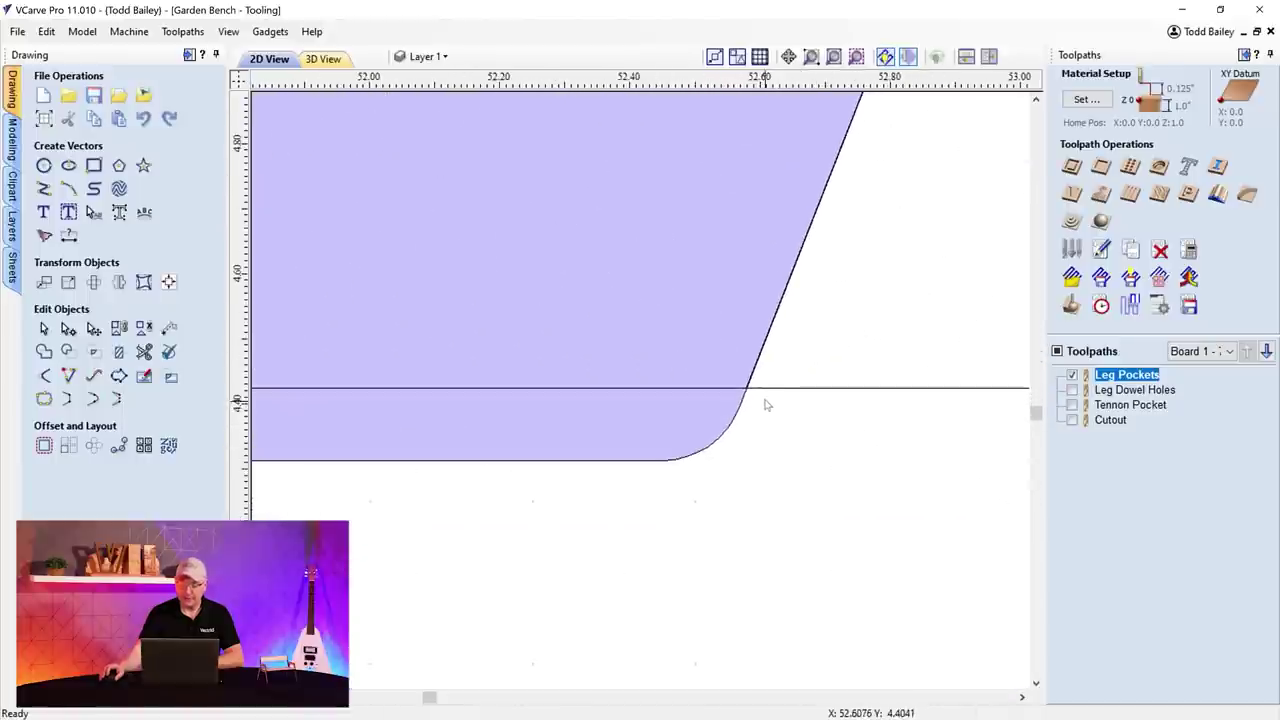
{"action": "scroll", "coordinate": [705, 396], "scroll_direction": "up", "scroll_amount": 2}
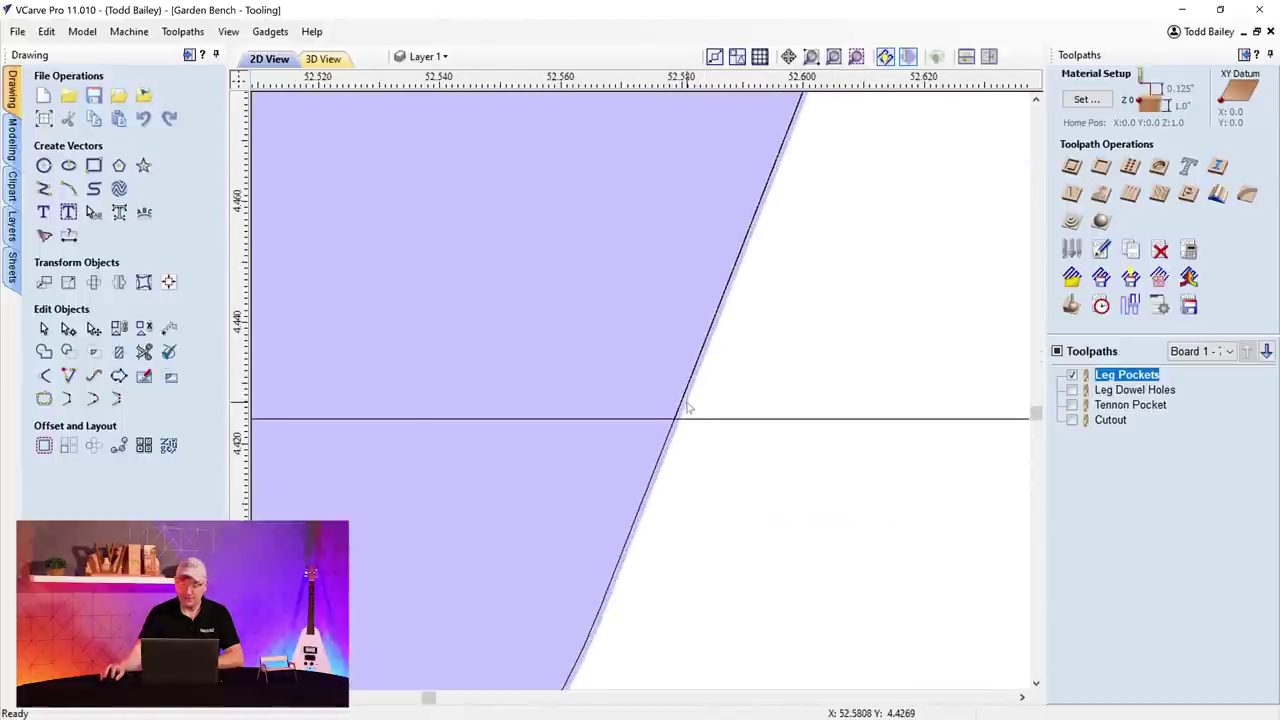
- Review the Leg Pockets toolpath's cutting depths, tool and pocket allowance, comparing the armrest pockets with the parts on Board 4
{"action": "double_click", "coordinate": [1127, 375]}
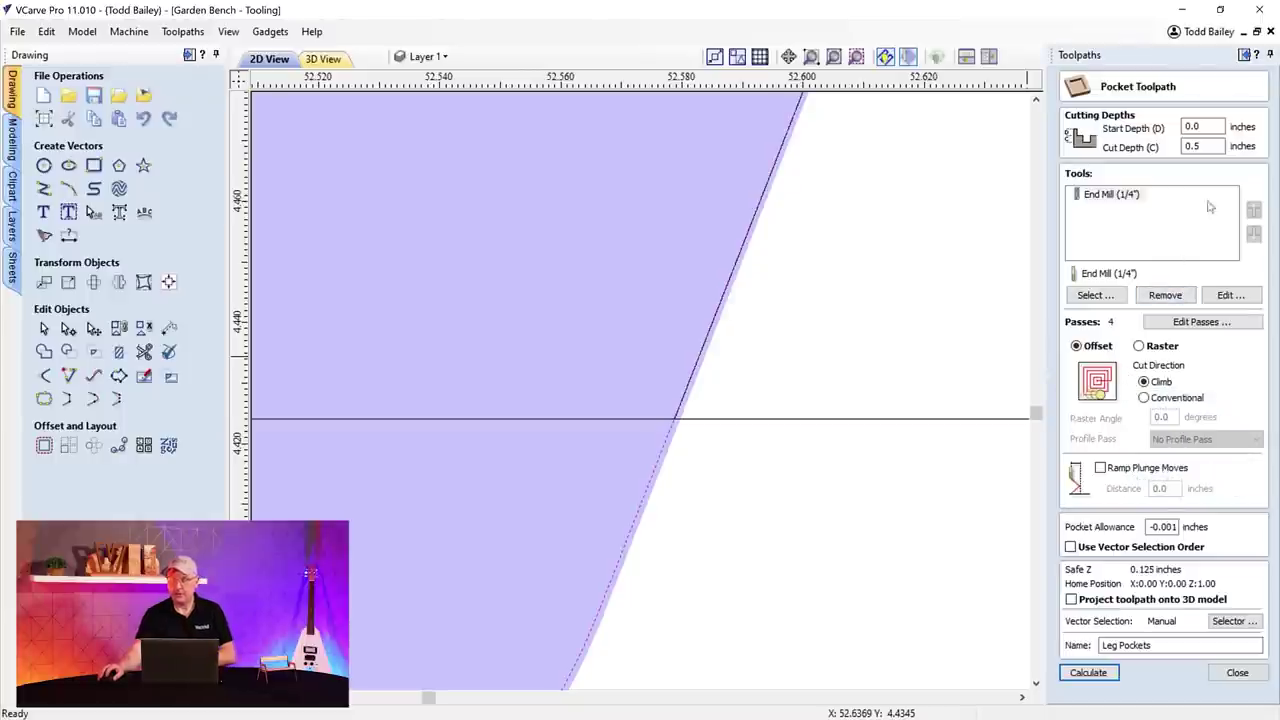
{"action": "left_click", "coordinate": [1199, 147]}
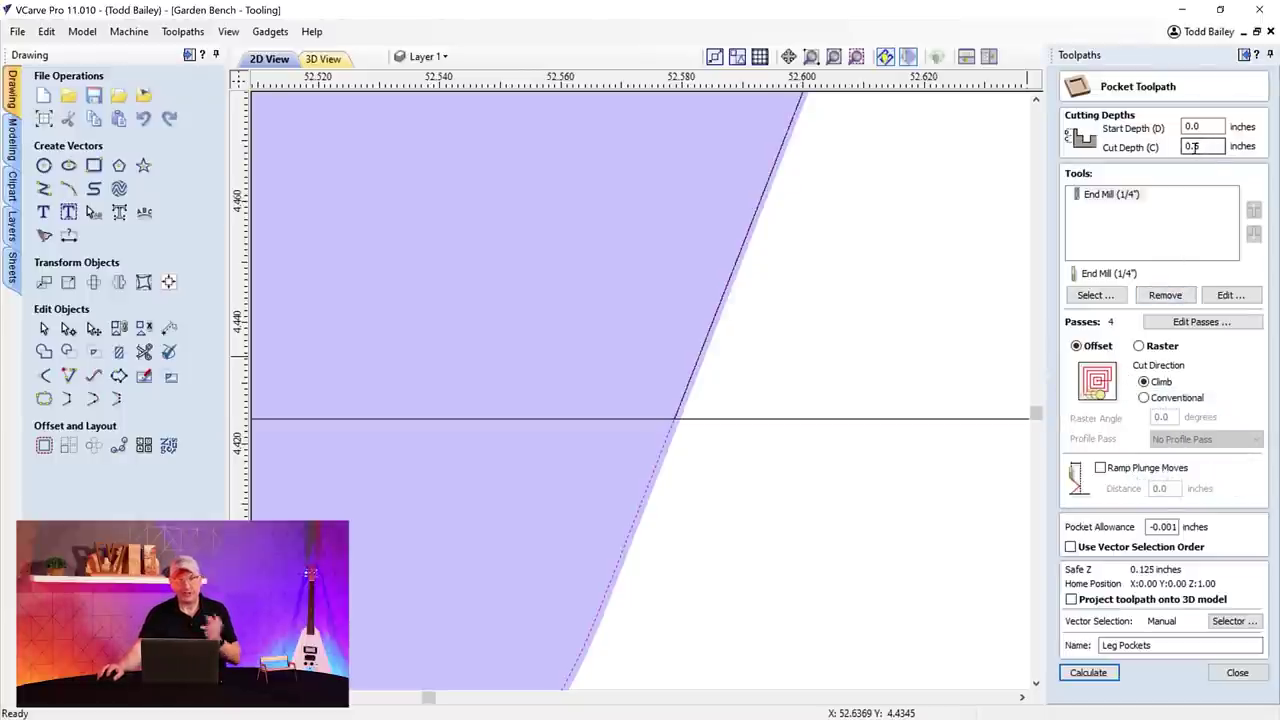
{"action": "scroll", "coordinate": [830, 332], "scroll_direction": "down", "scroll_amount": 10}
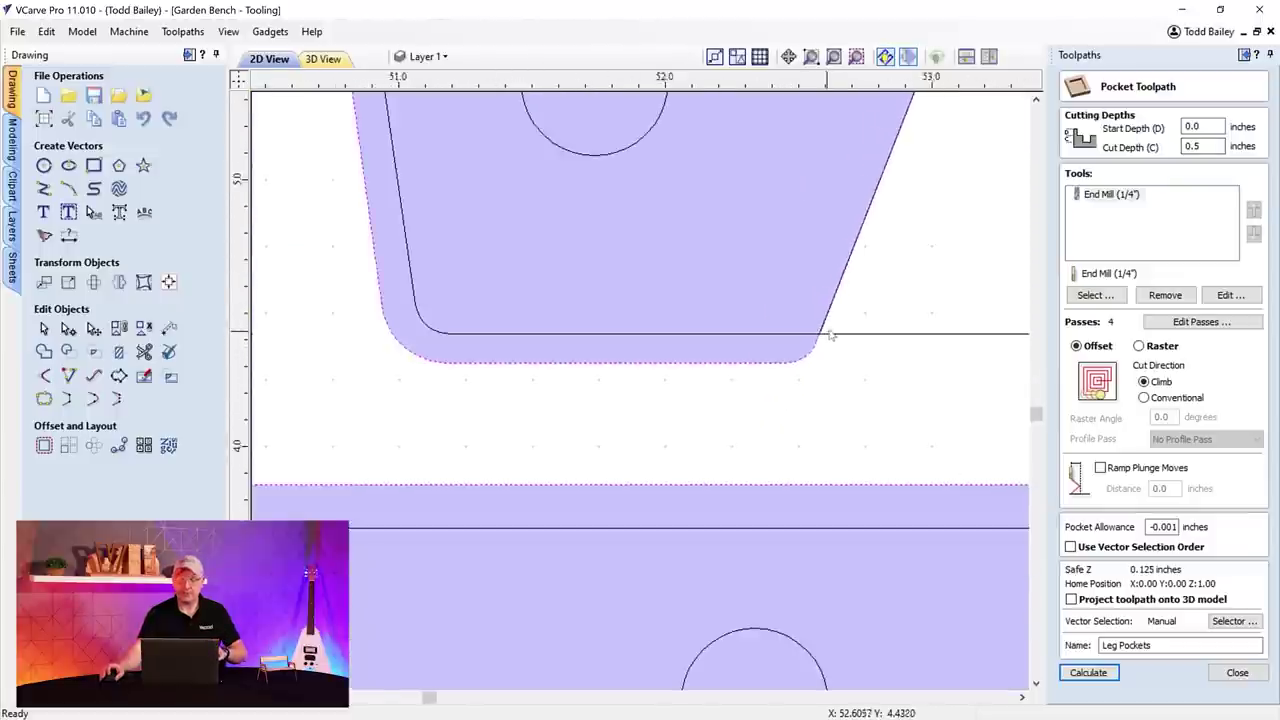
{"action": "scroll", "coordinate": [830, 336], "scroll_direction": "down", "scroll_amount": 8}
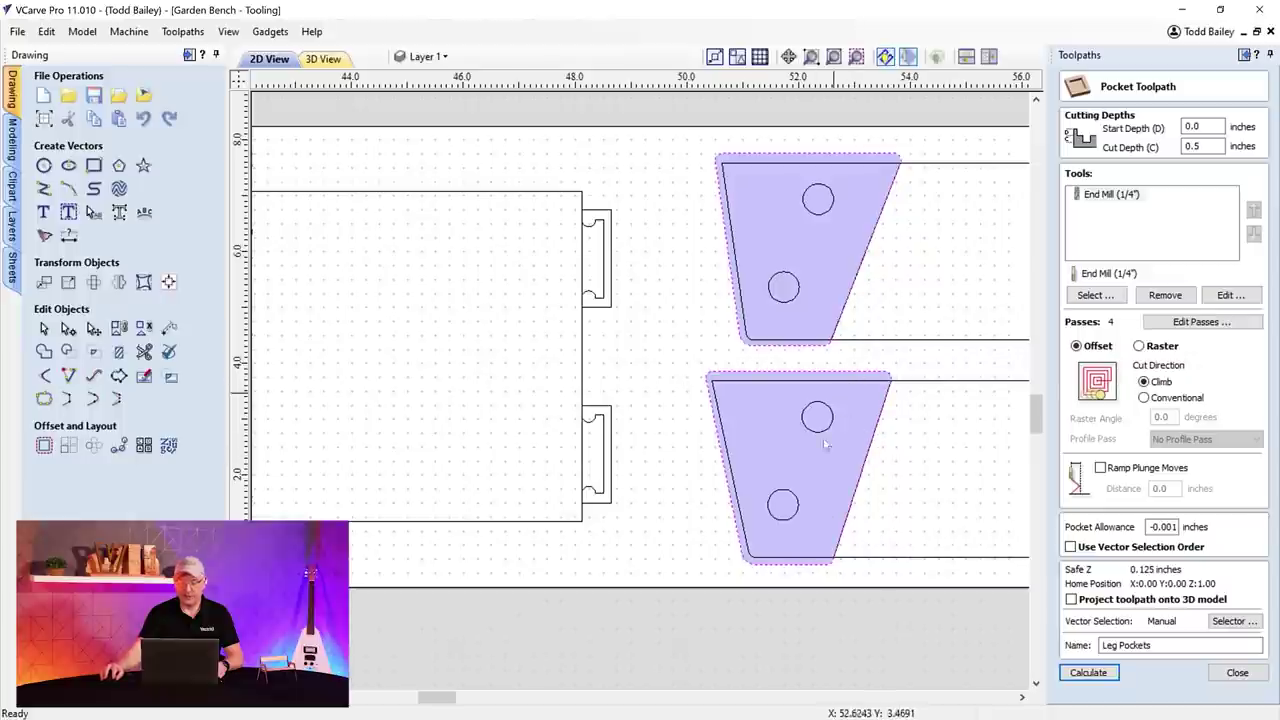
{"action": "scroll", "coordinate": [771, 432], "scroll_direction": "down", "scroll_amount": 3}
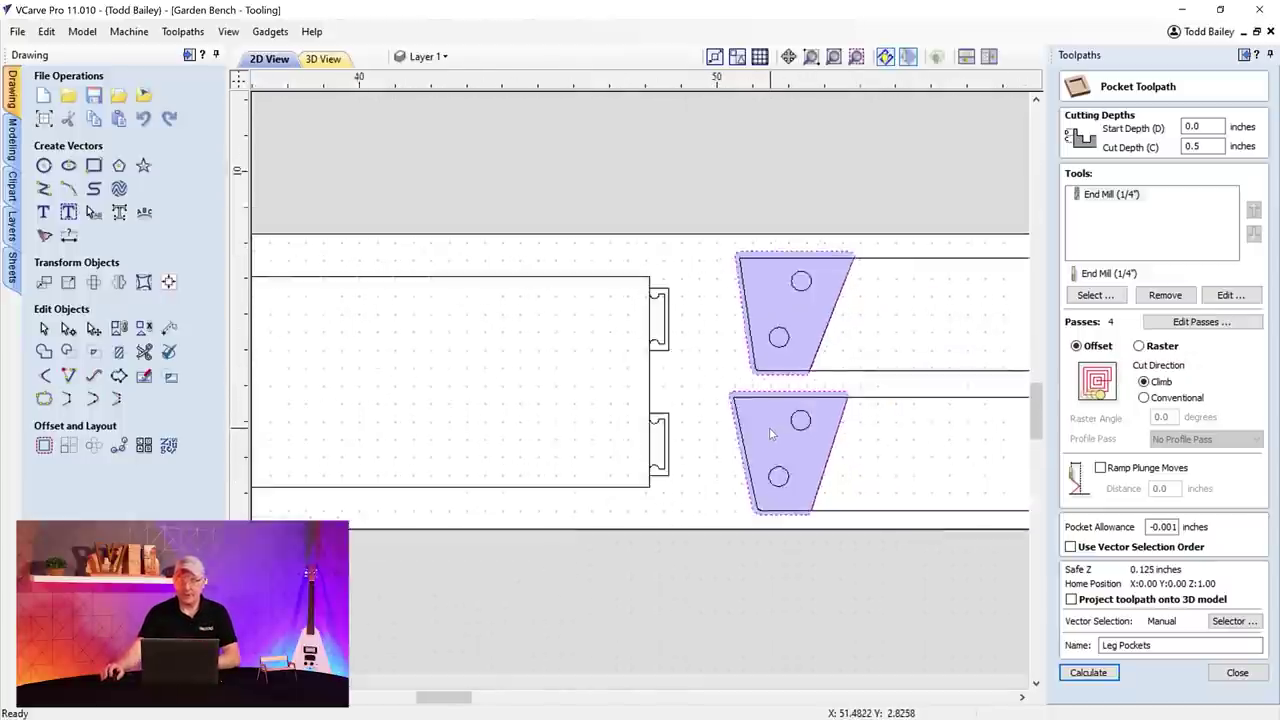
{"action": "left_click_drag", "start_coordinate": [518, 697], "coordinate": [744, 686]}
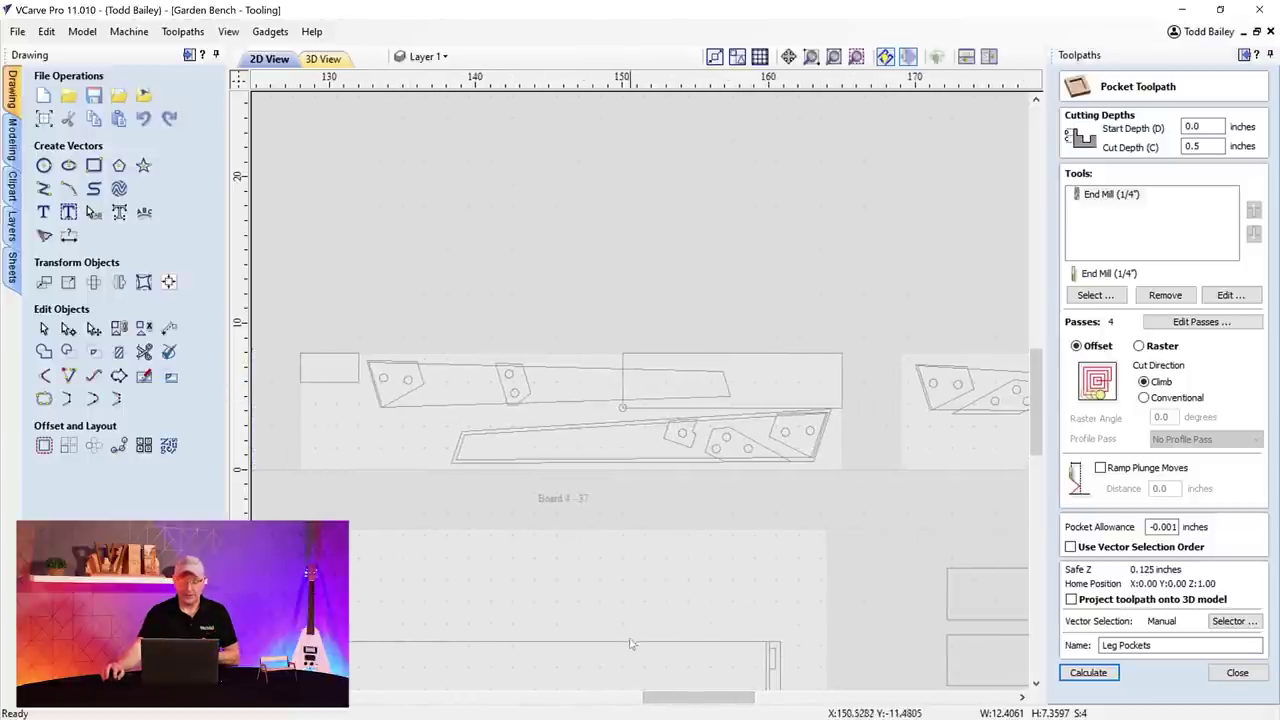
{"action": "left_click_drag", "start_coordinate": [666, 700], "coordinate": [433, 703]}
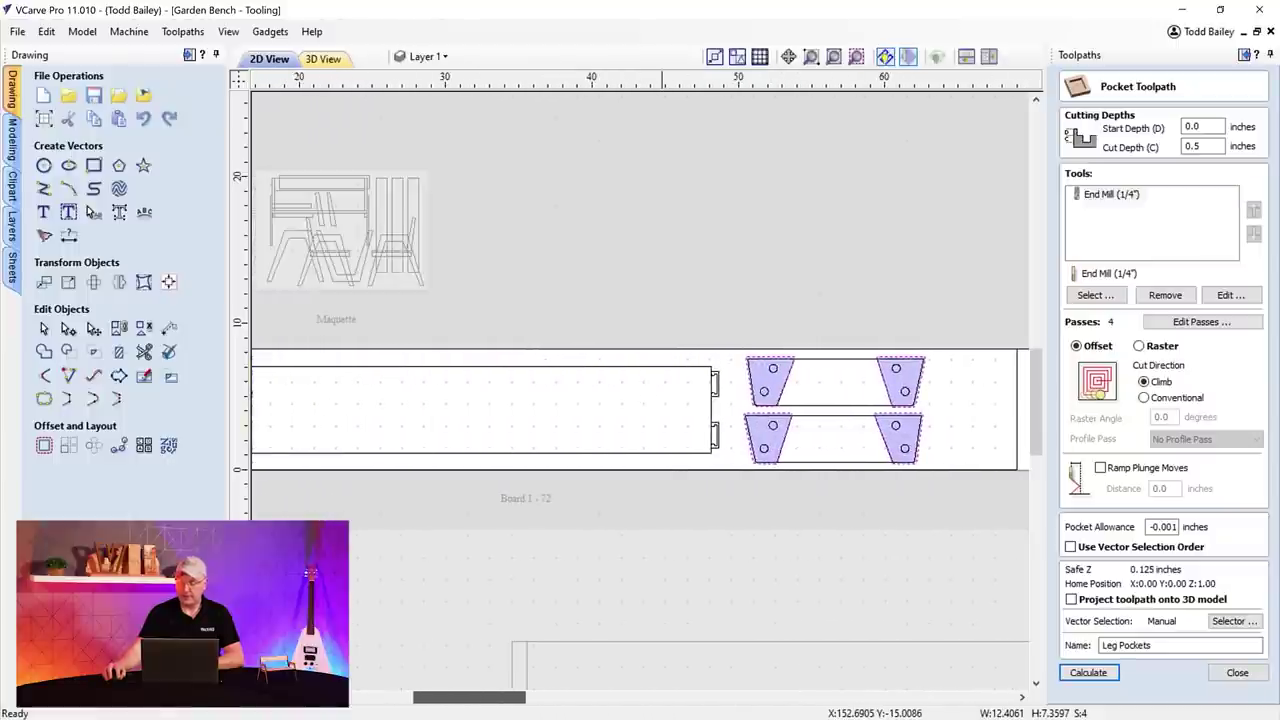
{"action": "left_click", "coordinate": [1237, 672]}
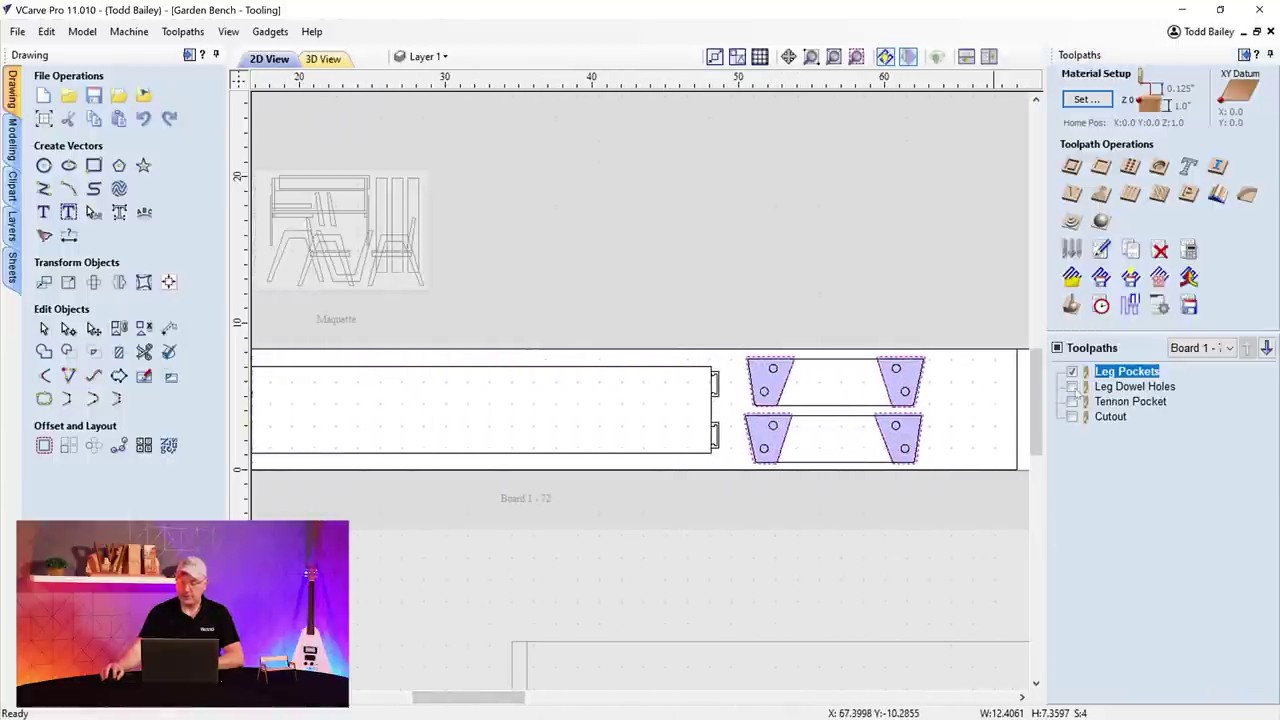
- Show the Leg Dowel Holes toolpath and review its start depth, cut depth formula and pocket allowance
{"action": "left_click", "coordinate": [1072, 387]}
{"action": "double_click", "coordinate": [1124, 387]}
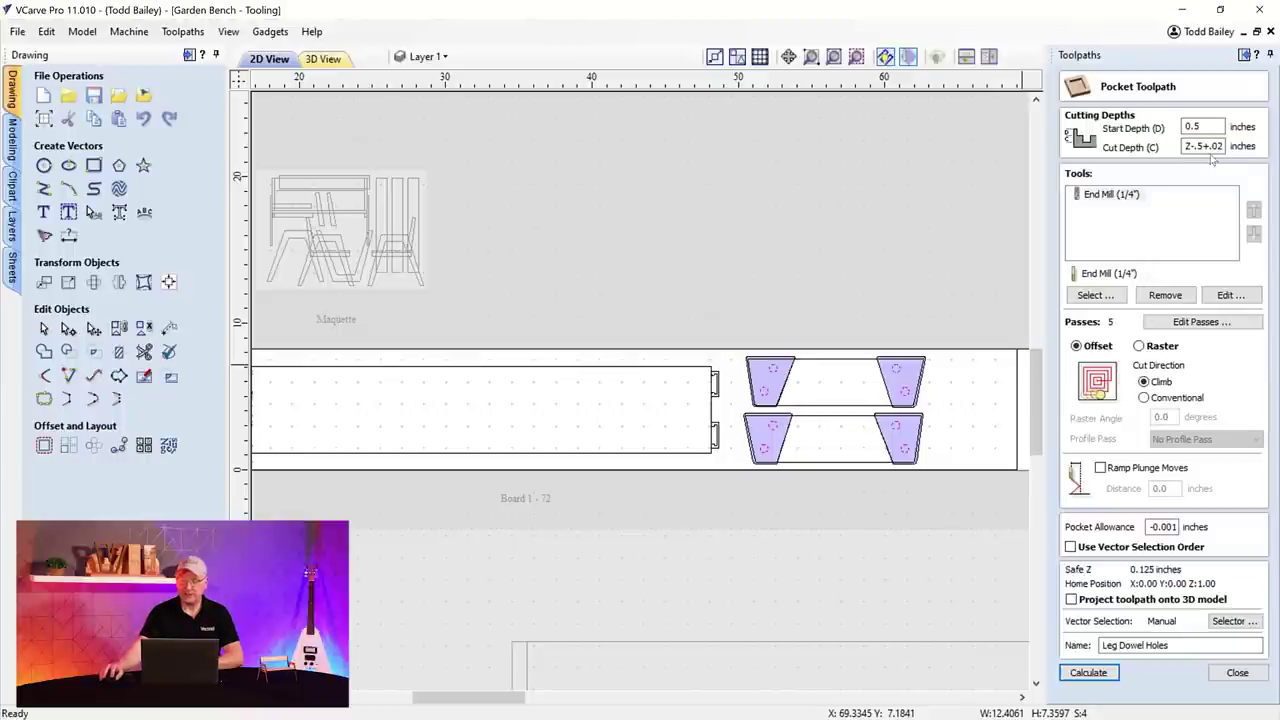
{"action": "mouse_move", "coordinate": [1192, 148]}
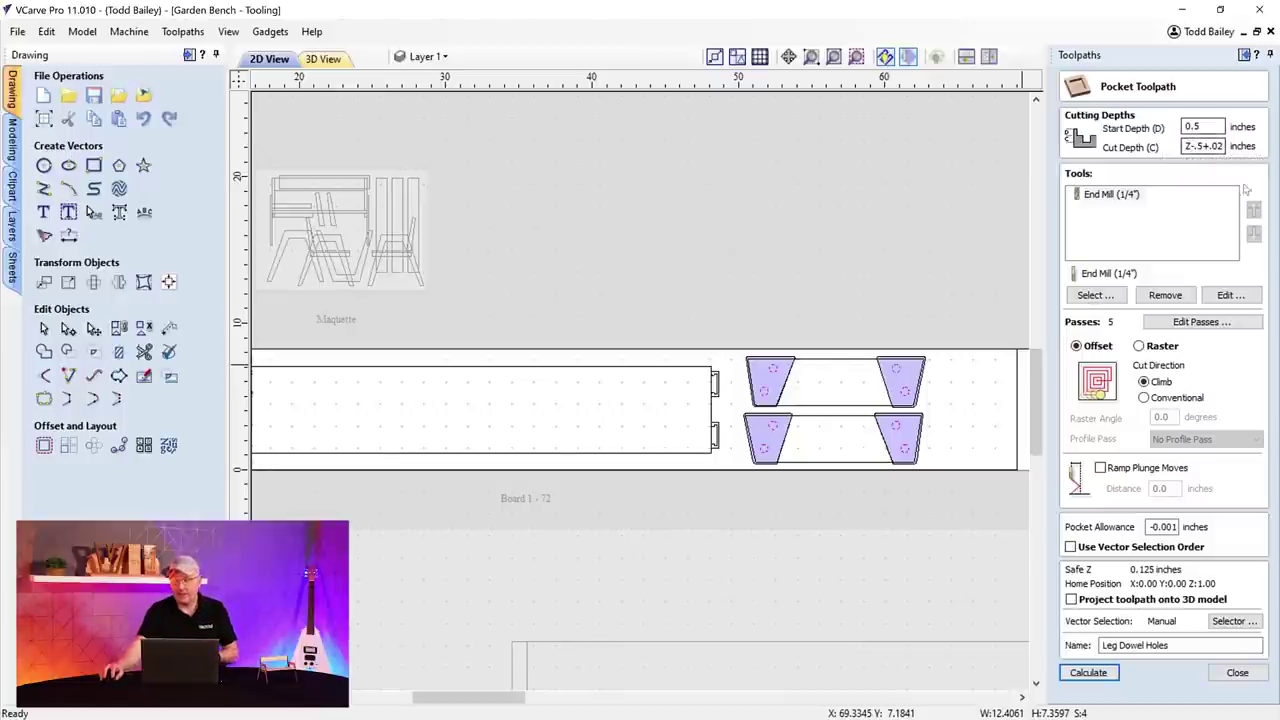
{"action": "left_click", "coordinate": [1149, 526]}
{"action": "type", "text": "-"}
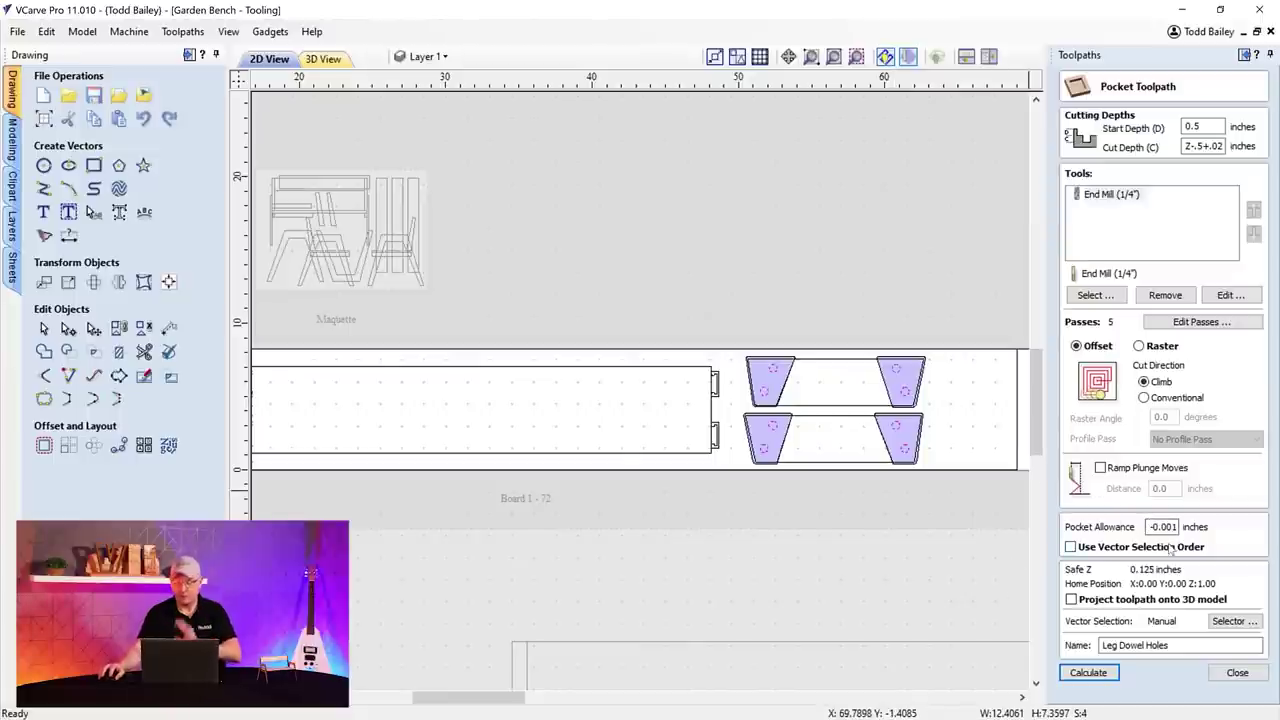
{"action": "left_click", "coordinate": [1237, 672]}
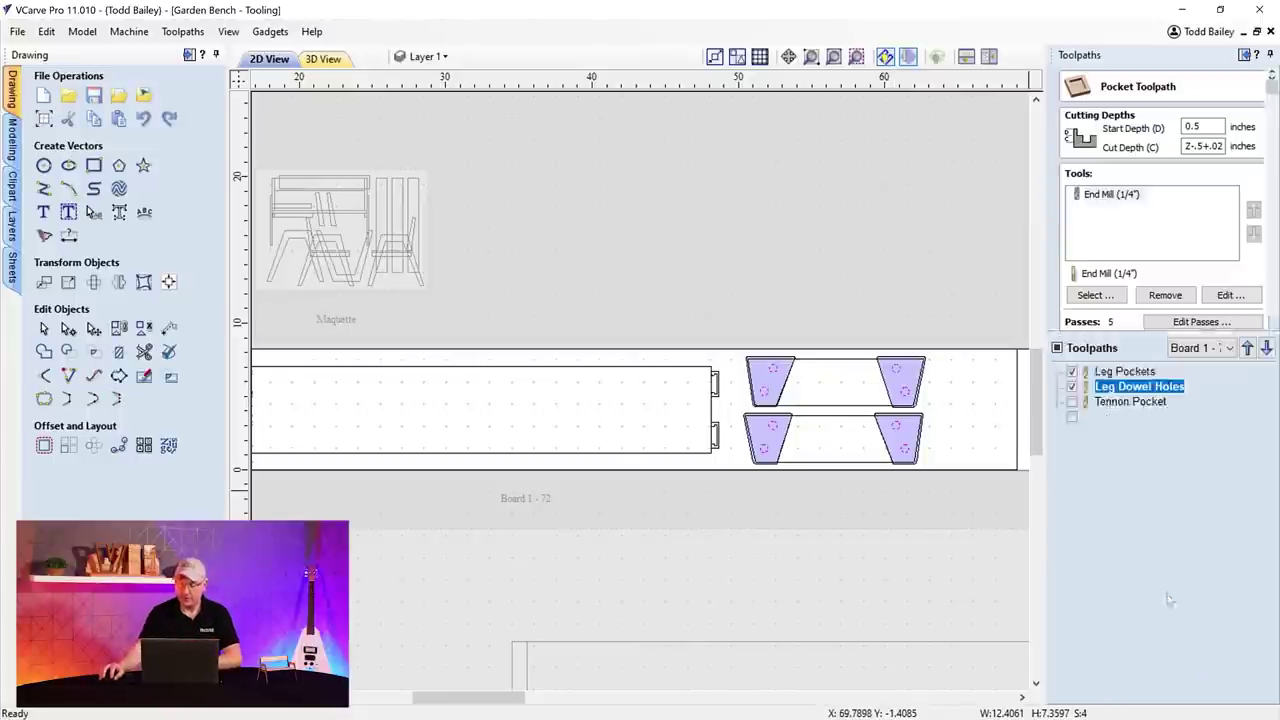
- Show the Tennon Pocket and Cutout toolpaths on Board 1 and inspect the pocket around the backrest's tenons
{"action": "left_click", "coordinate": [1072, 401]}
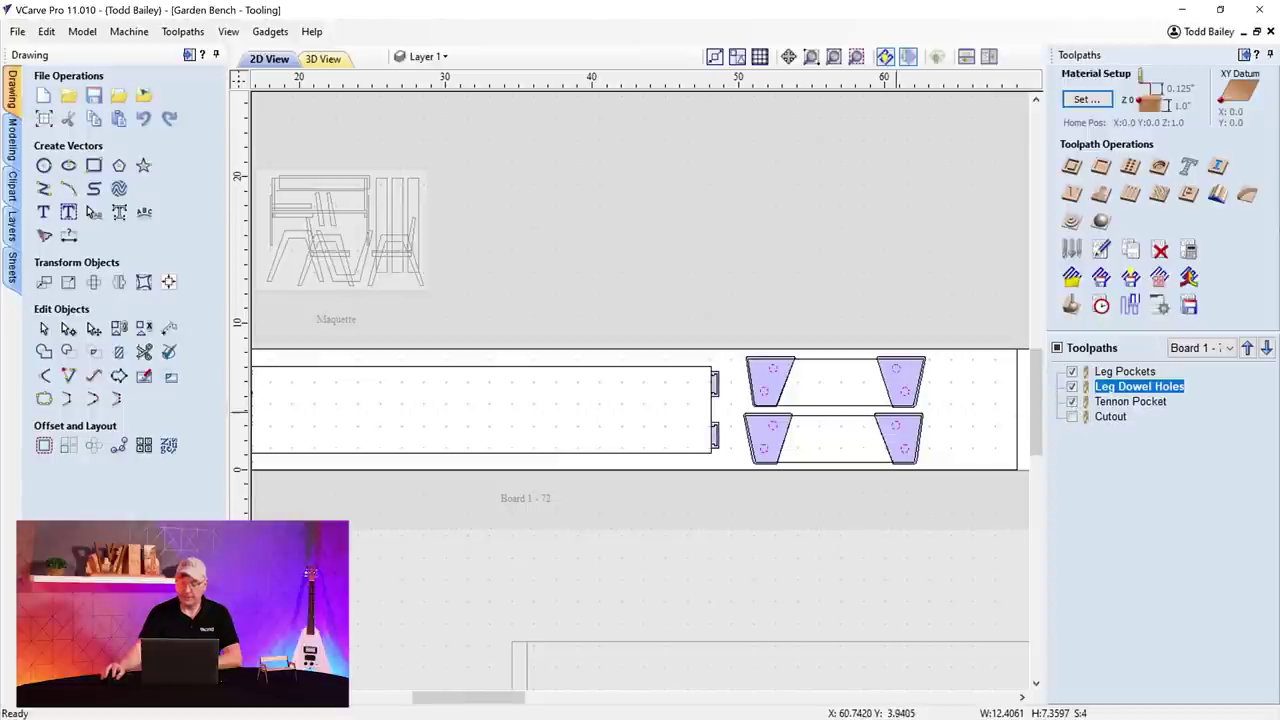
{"action": "scroll", "coordinate": [713, 378], "scroll_direction": "up", "scroll_amount": 5}
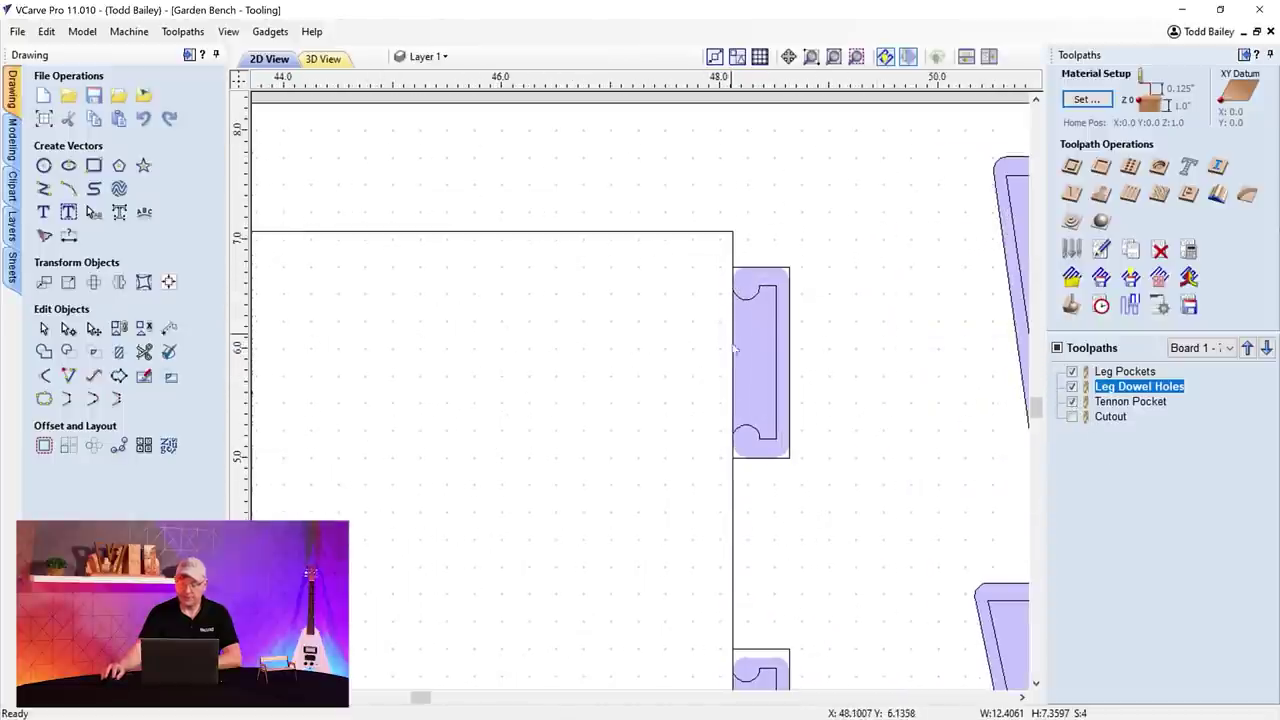
{"action": "scroll", "coordinate": [784, 380], "scroll_direction": "up", "scroll_amount": 3}
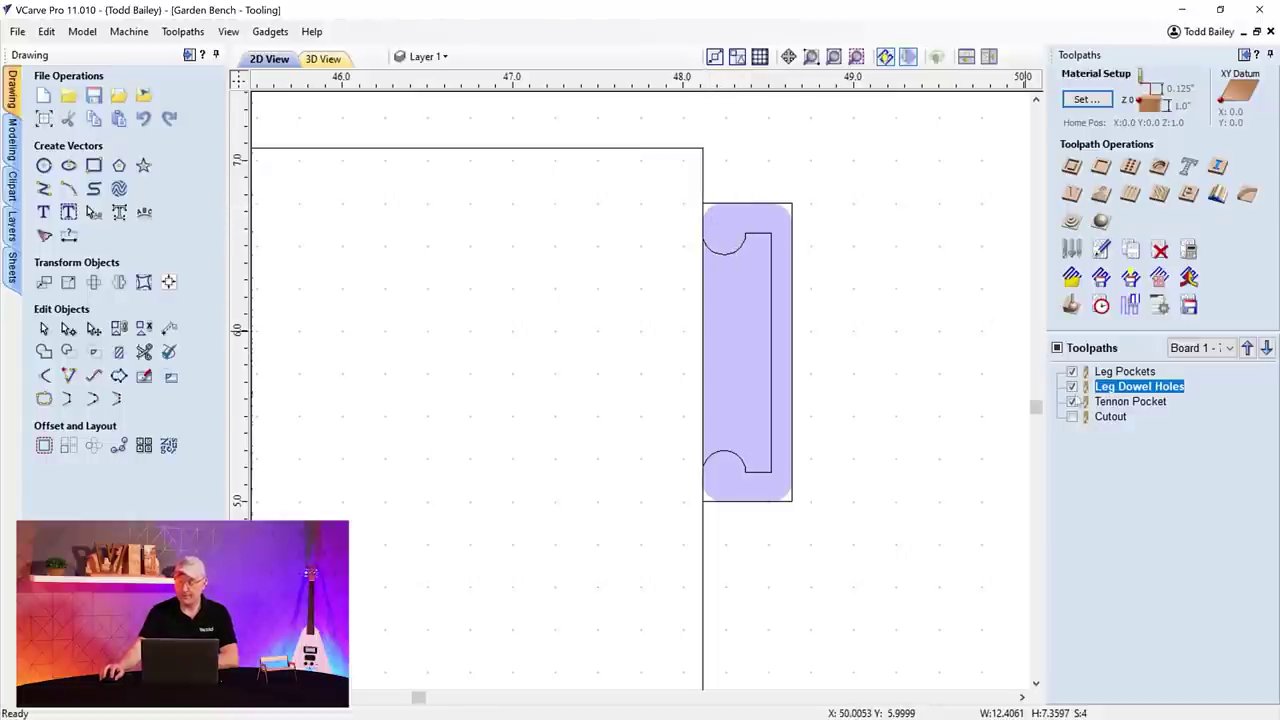
{"action": "left_click", "coordinate": [1072, 420]}
{"action": "scroll", "coordinate": [851, 380], "scroll_direction": "down", "scroll_amount": 5}
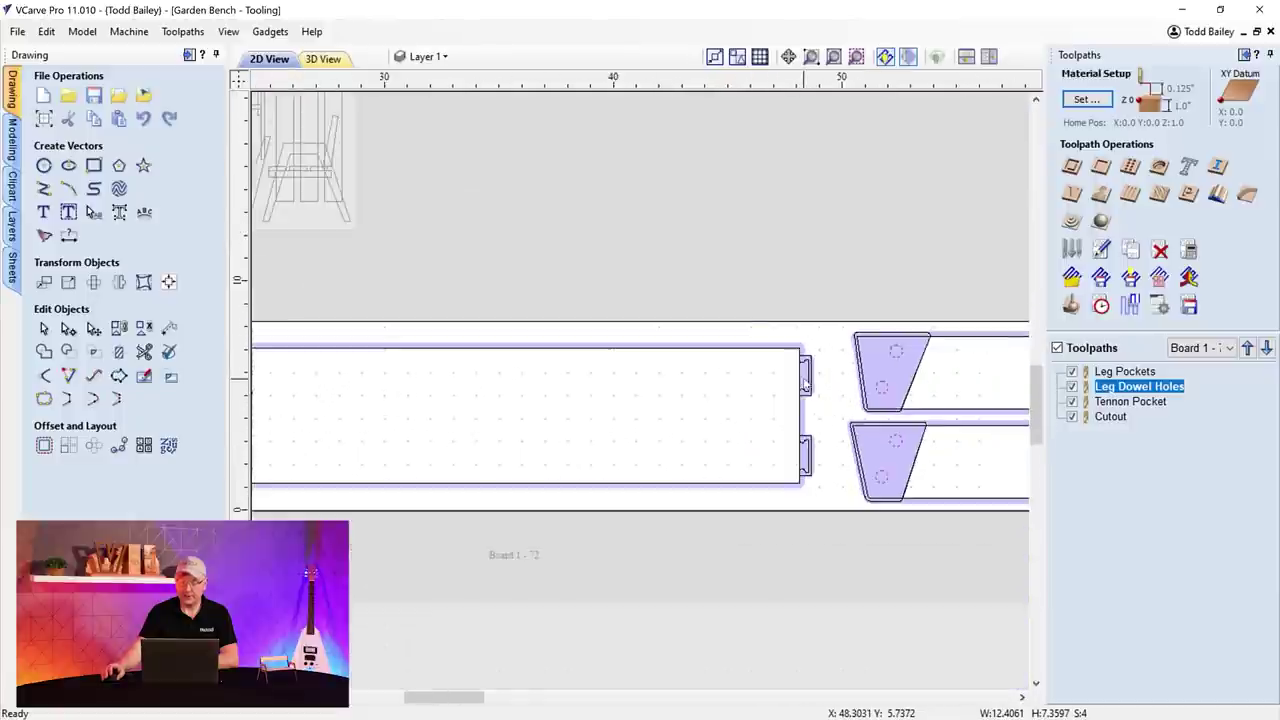
- Tile the 2D and 3D views, simulate all visible Board 1 toolpaths and inspect the cut backrest and armrests
{"action": "left_click", "coordinate": [966, 56]}
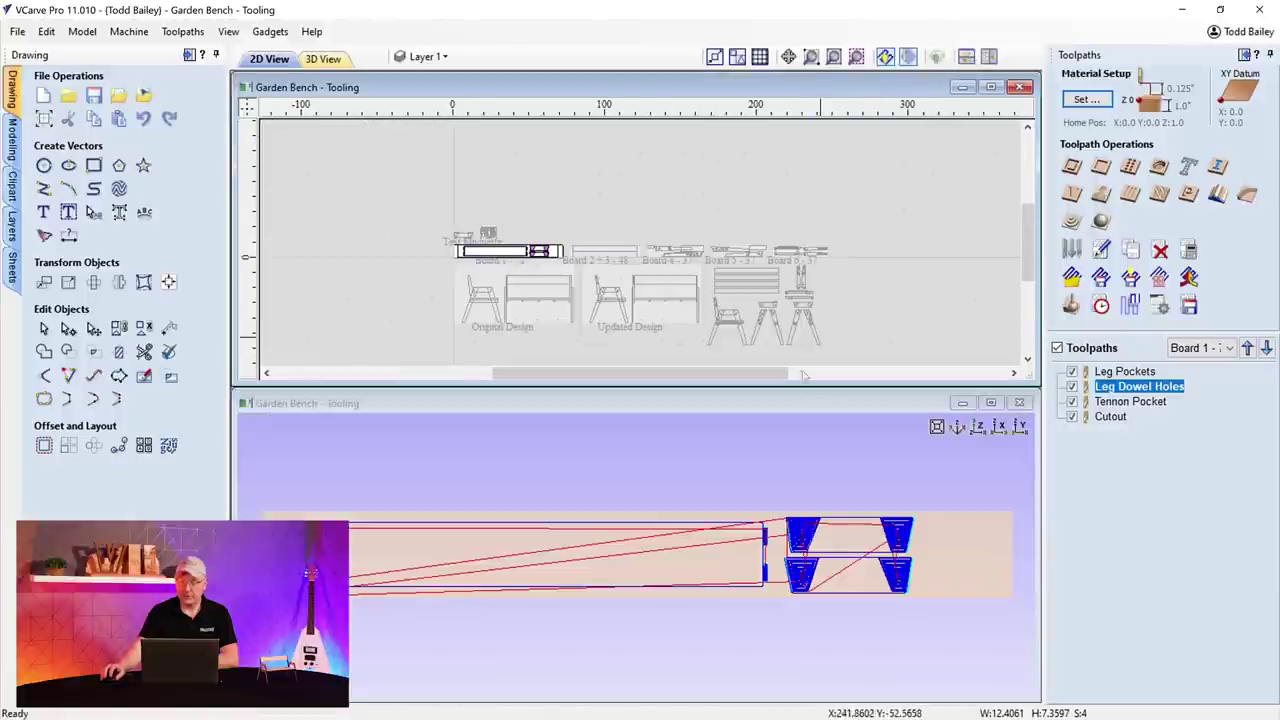
{"action": "left_click", "coordinate": [1071, 305]}
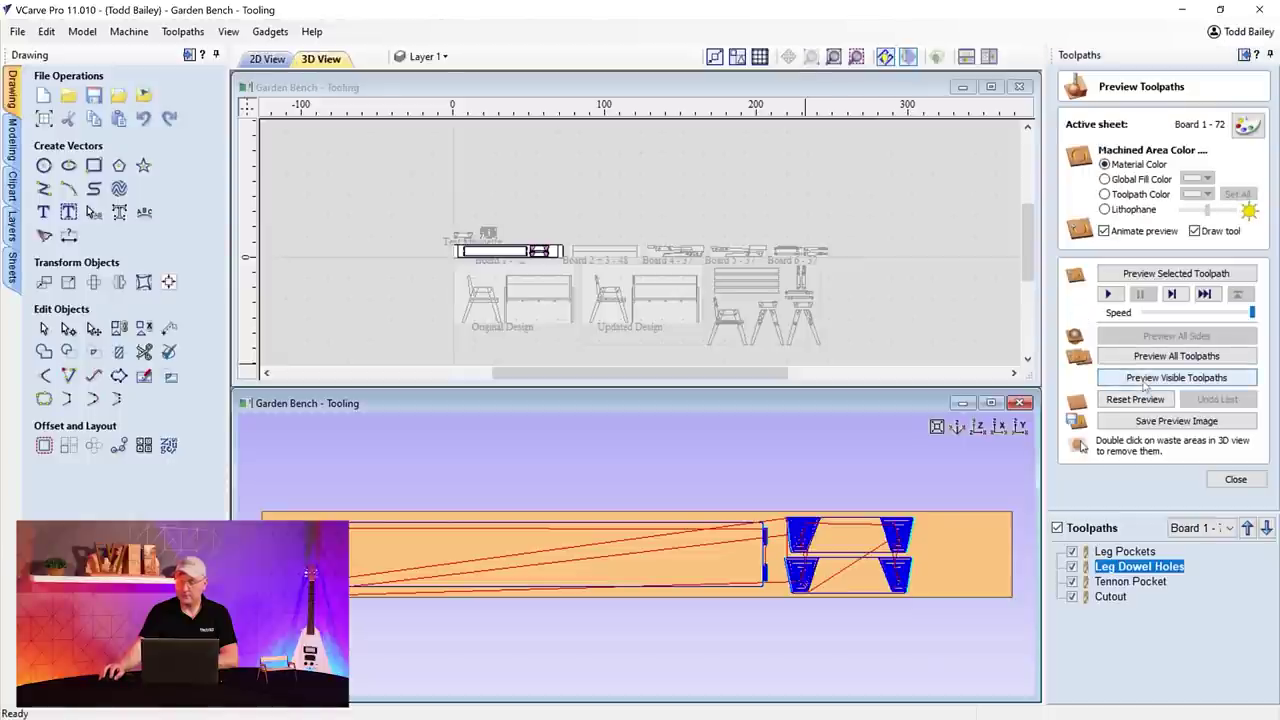
{"action": "left_click", "coordinate": [1145, 378]}
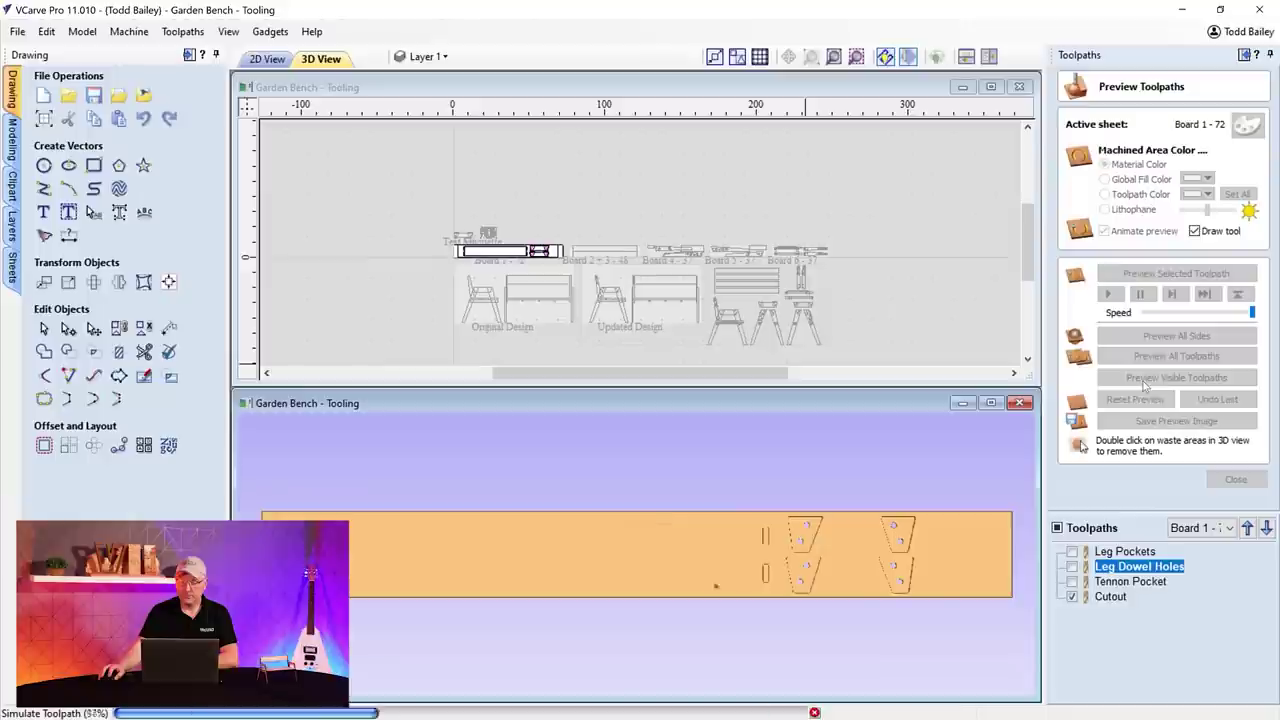
{"action": "left_click_drag", "start_coordinate": [800, 530], "coordinate": [849, 592]}
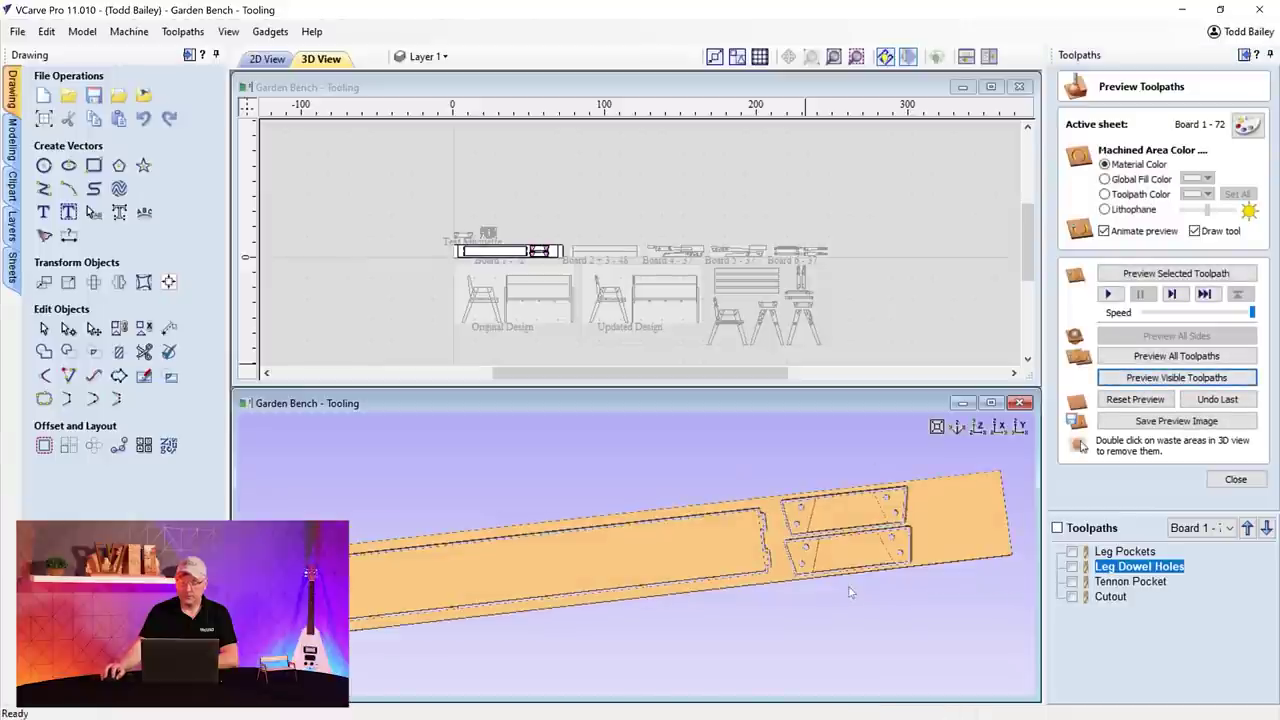
{"action": "scroll", "coordinate": [763, 594], "scroll_direction": "up", "scroll_amount": 3}
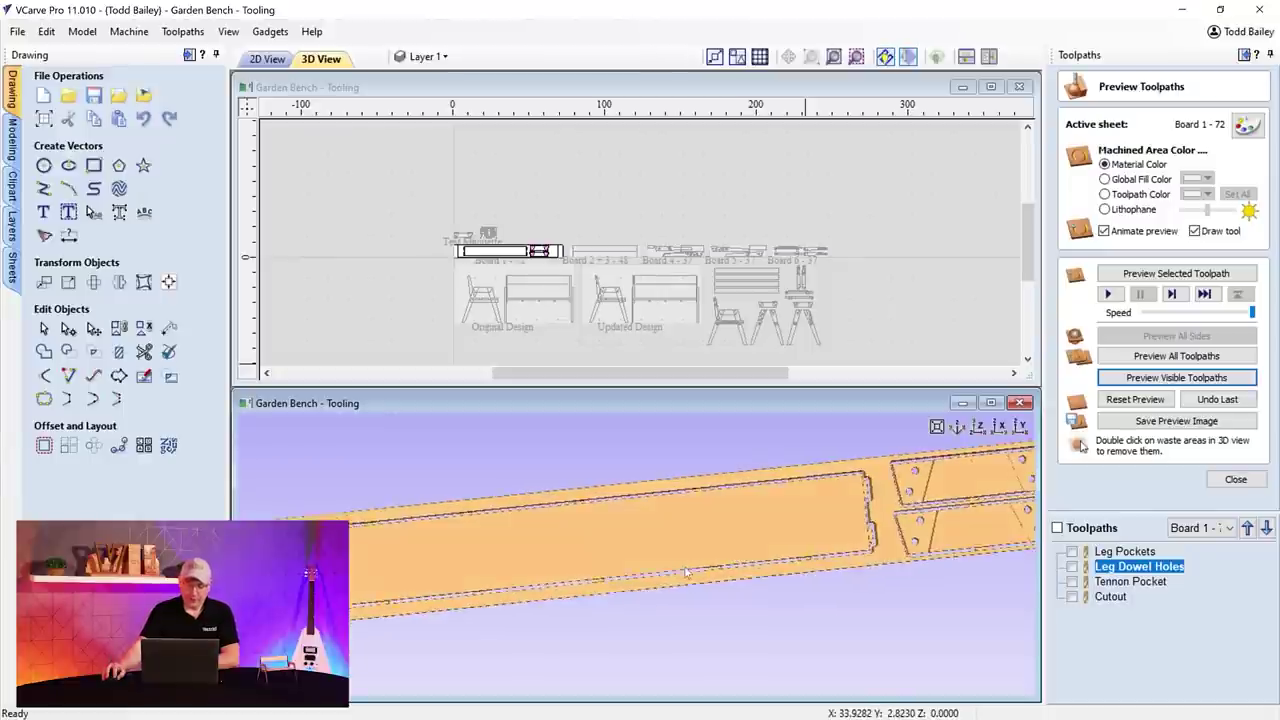
{"action": "scroll", "coordinate": [685, 570], "scroll_direction": "up", "scroll_amount": 1}
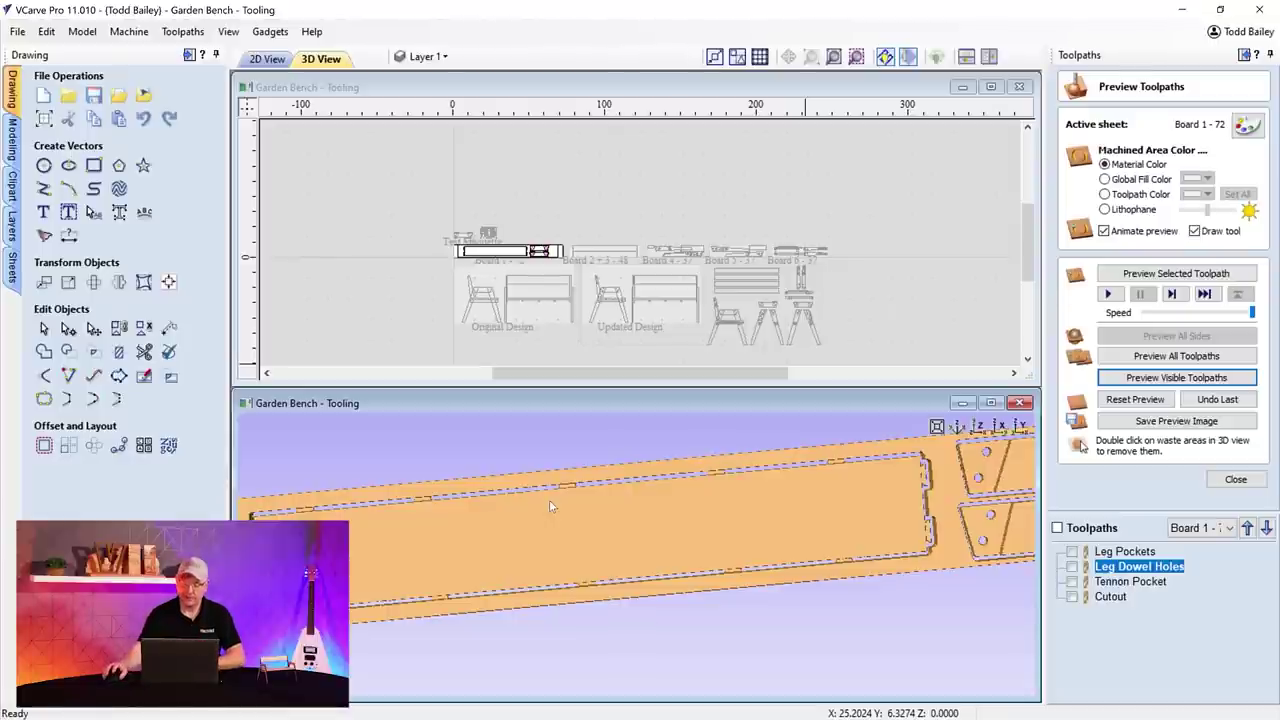
{"action": "middle_click_drag", "start_coordinate": [774, 605], "coordinate": [557, 624]}
{"action": "left_click_drag", "start_coordinate": [557, 624], "coordinate": [740, 588]}
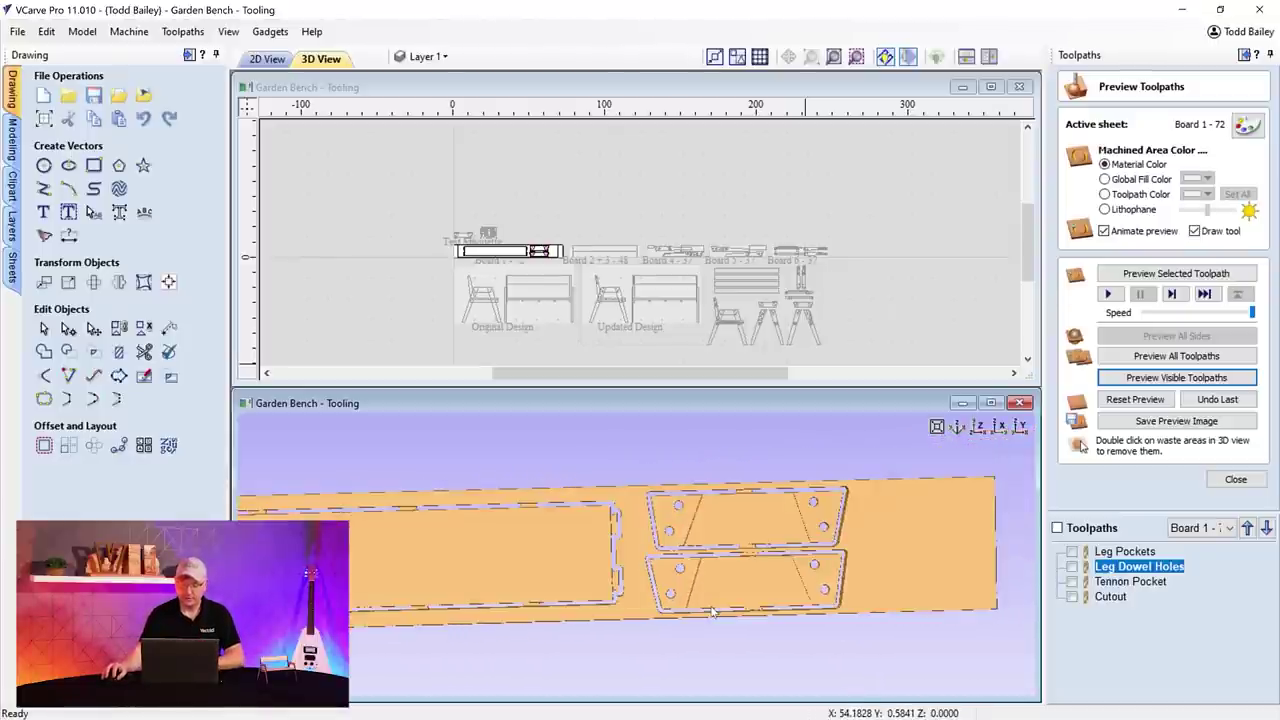
- Make the Board 2 + 3 - 48 sheet active, maximize the 2D view and show its Center Cut toolpath
{"action": "left_click", "coordinate": [588, 253]}
{"action": "left_click", "coordinate": [588, 253]}
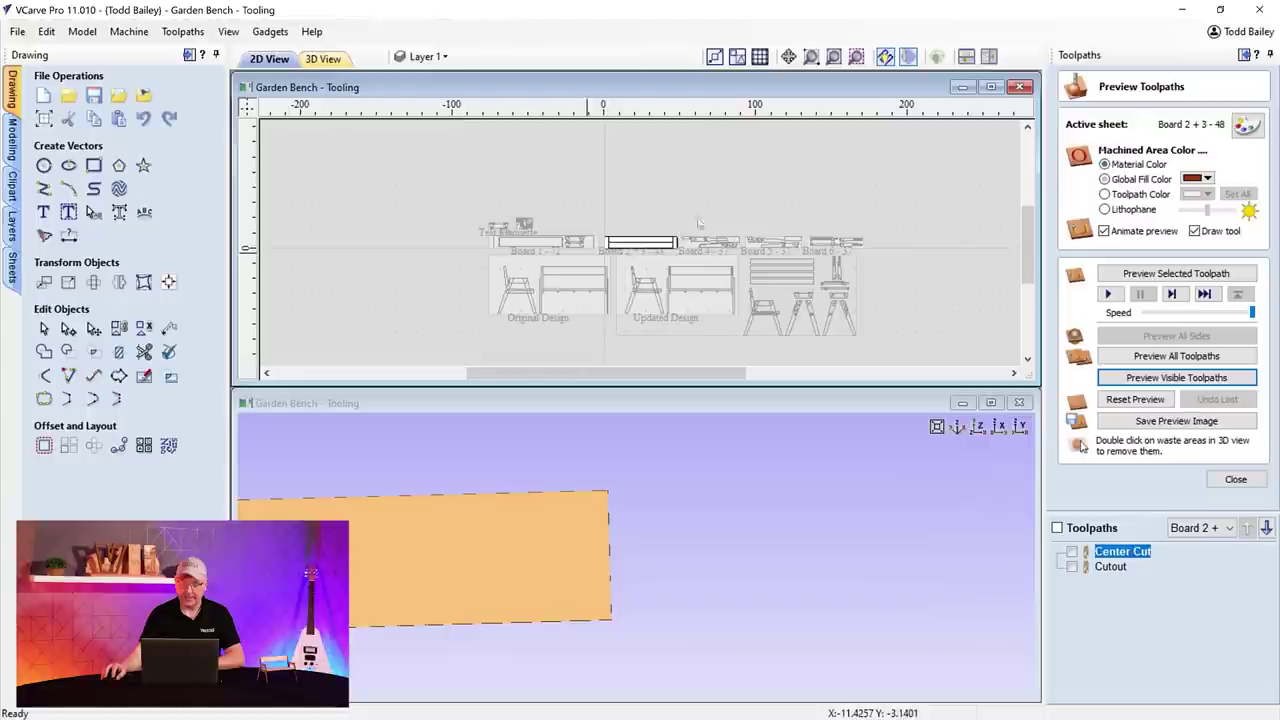
{"action": "left_click", "coordinate": [990, 87]}
{"action": "scroll", "coordinate": [605, 549], "scroll_direction": "up", "scroll_amount": 3}
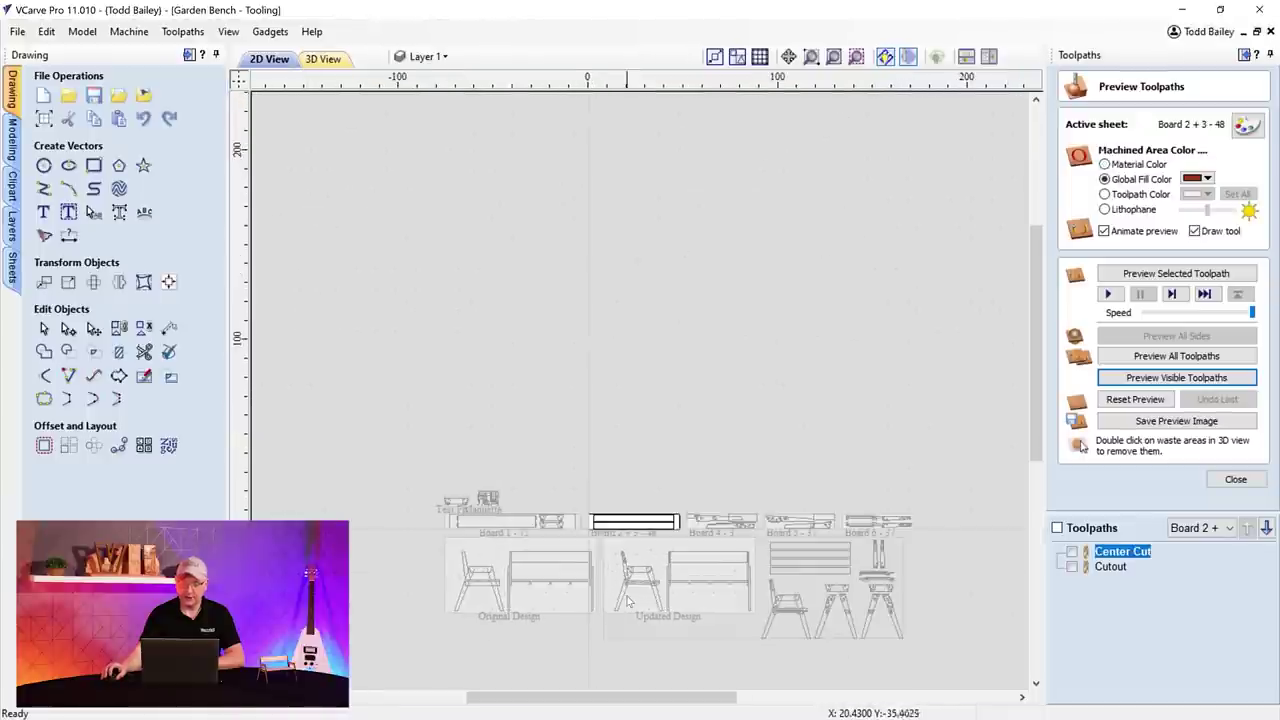
{"action": "scroll", "coordinate": [435, 360], "scroll_direction": "up", "scroll_amount": 5}
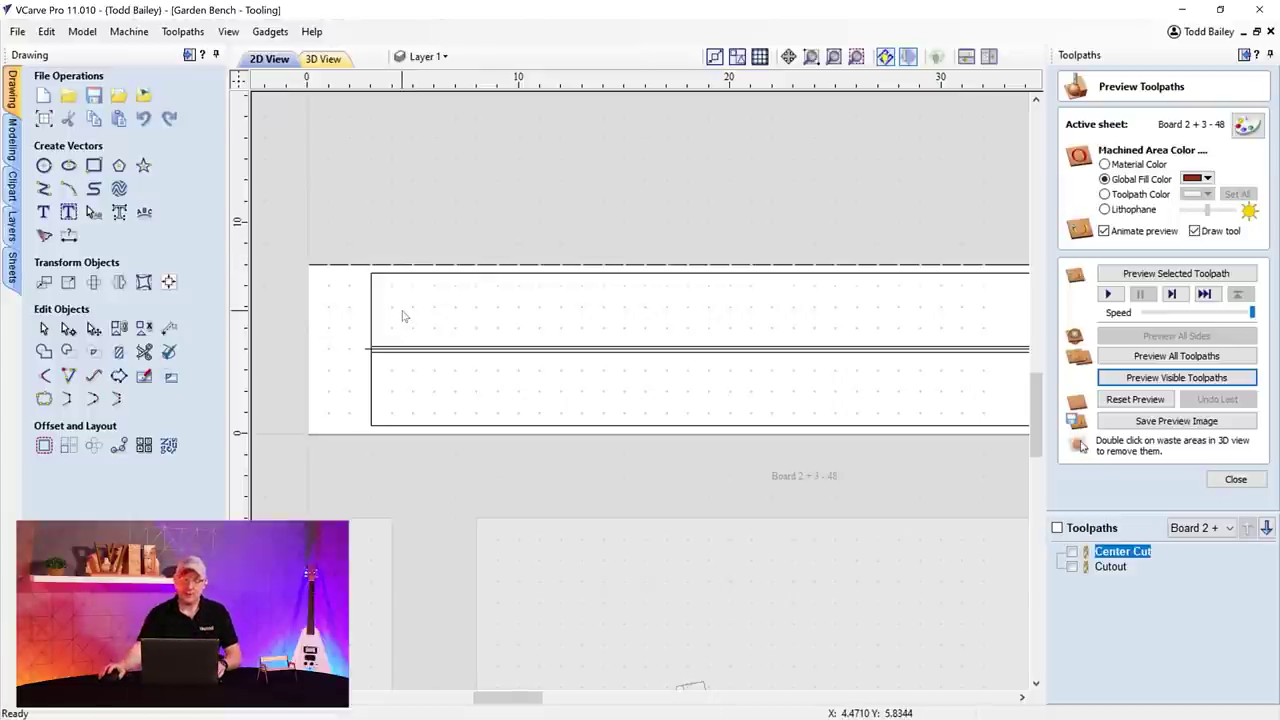
{"action": "scroll", "coordinate": [405, 325], "scroll_direction": "up", "scroll_amount": 2}
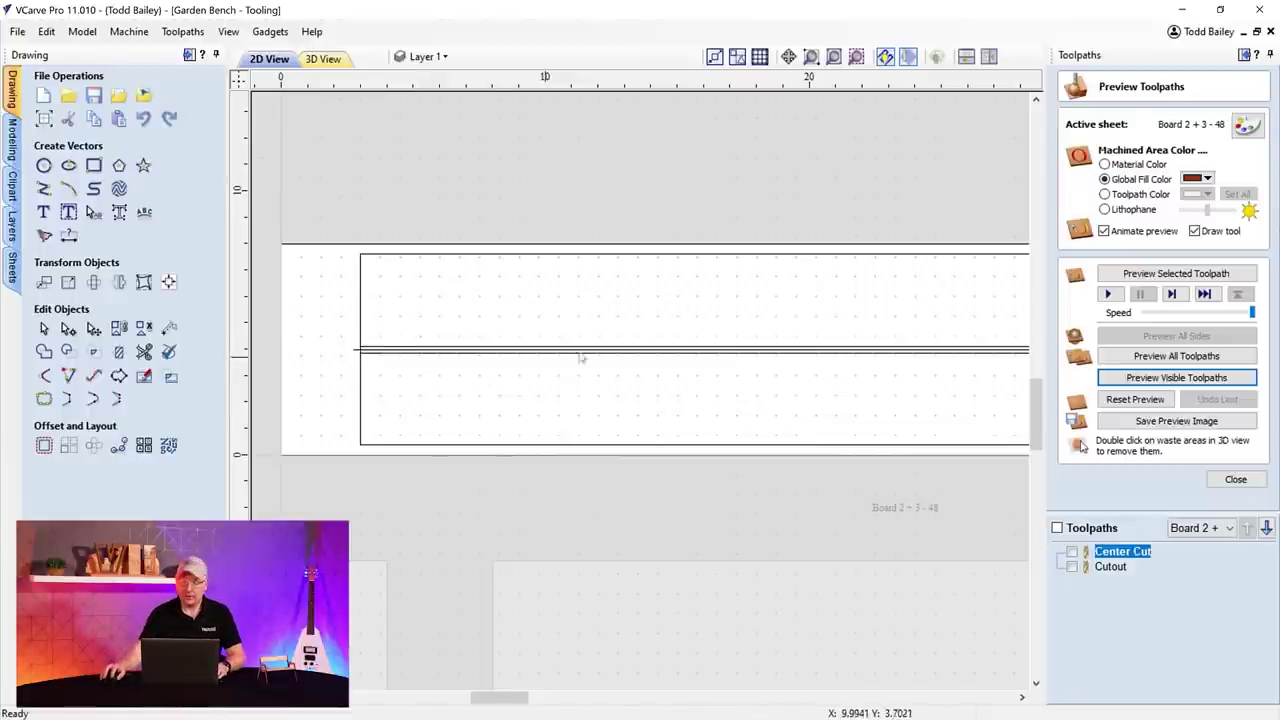
{"action": "left_click", "coordinate": [1072, 552]}
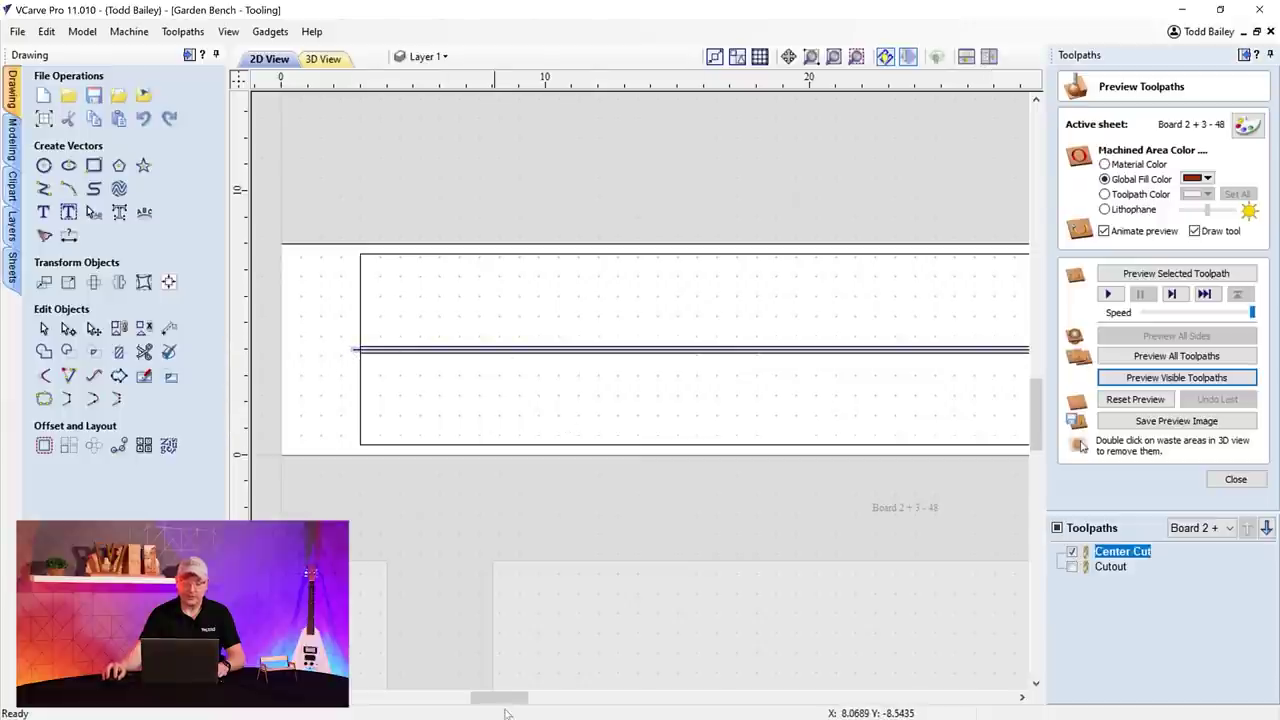
- Open the Center Cut profile toolpath and review its cut depth, tabs and ramp settings
{"action": "mouse_move", "coordinate": [501, 700]}
{"action": "left_mouse_down"}
{"action": "mouse_move", "coordinate": [512, 702]}
{"action": "mouse_move", "coordinate": [498, 702]}
{"action": "left_mouse_up"}
{"action": "double_click", "coordinate": [1110, 552]}
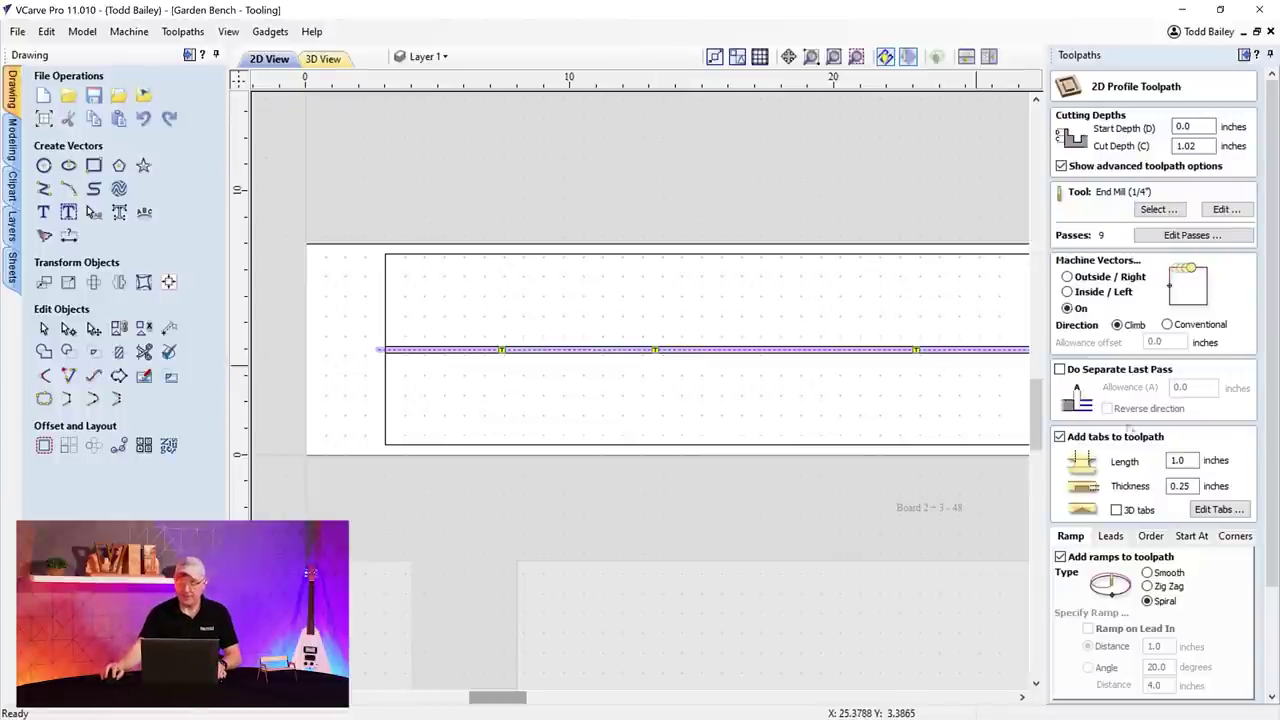
{"action": "scroll", "coordinate": [1275, 533], "scroll_direction": "down", "scroll_amount": 3}
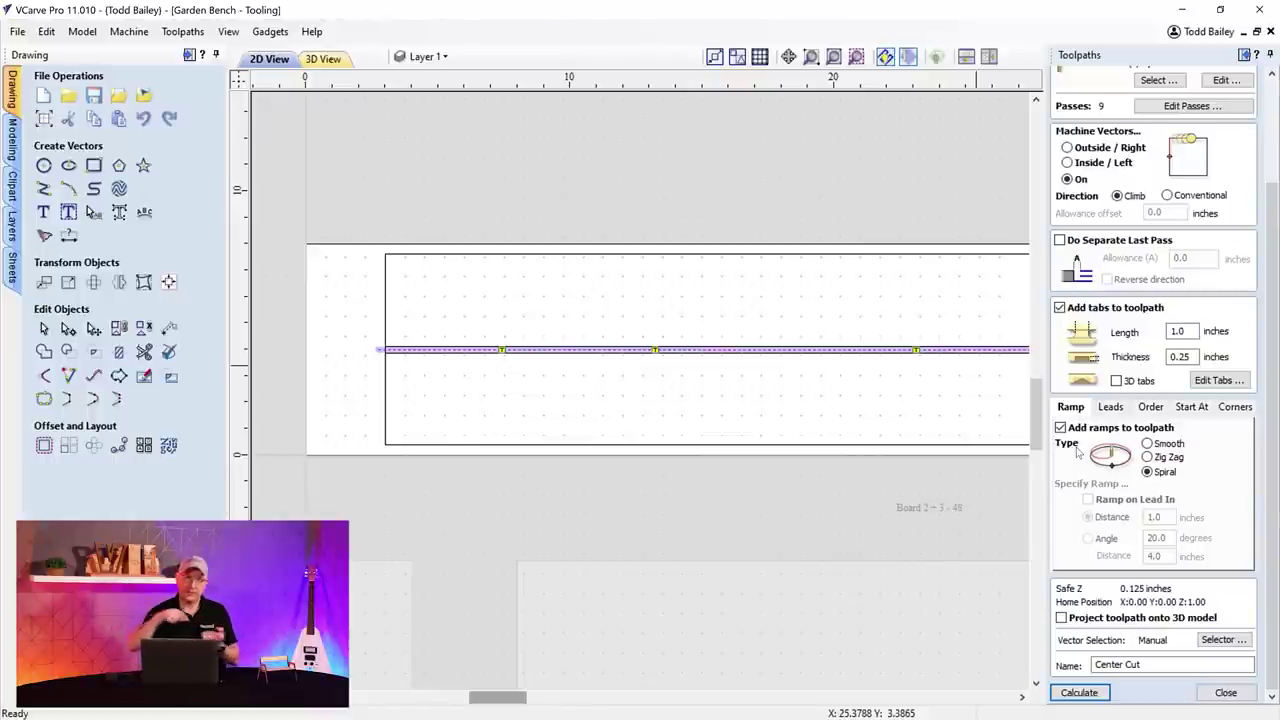
{"action": "left_click", "coordinate": [1226, 692]}
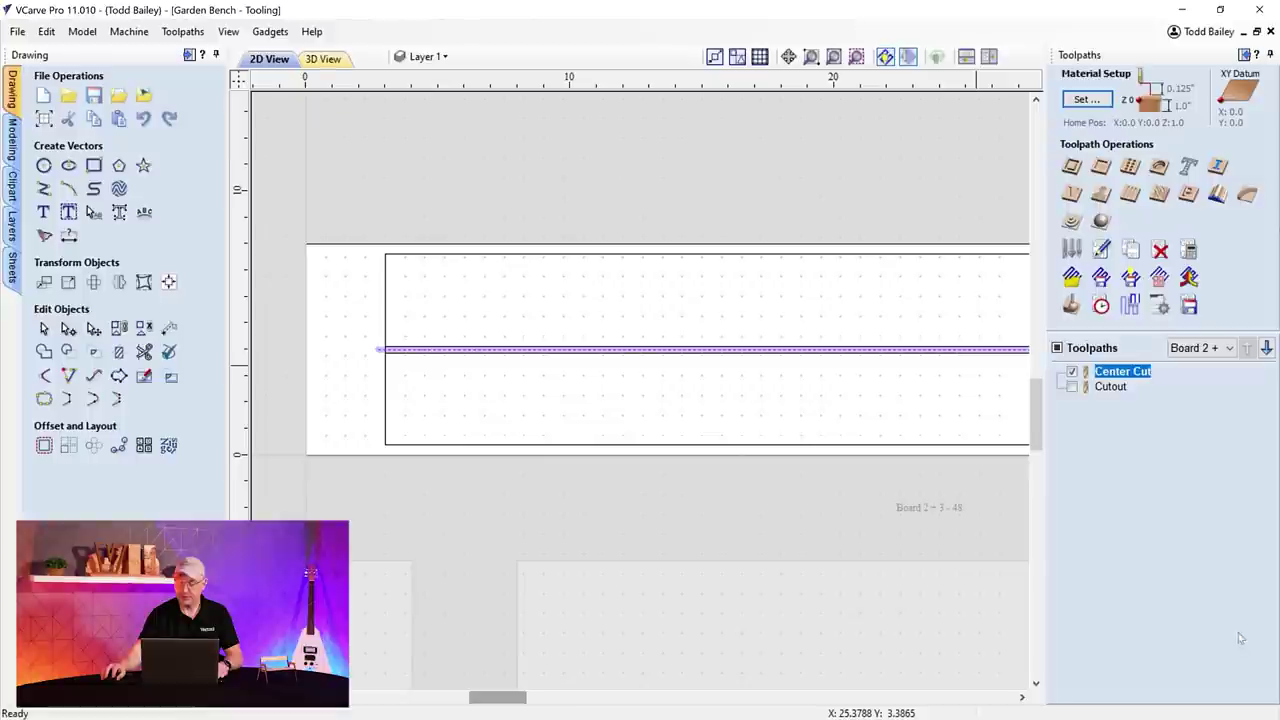
- Show the Cutout toolpath on Board 2 + 3 and review its cut depth formula, allowance offset and end tabs
{"action": "left_click", "coordinate": [1073, 388]}
{"action": "double_click", "coordinate": [1112, 389]}
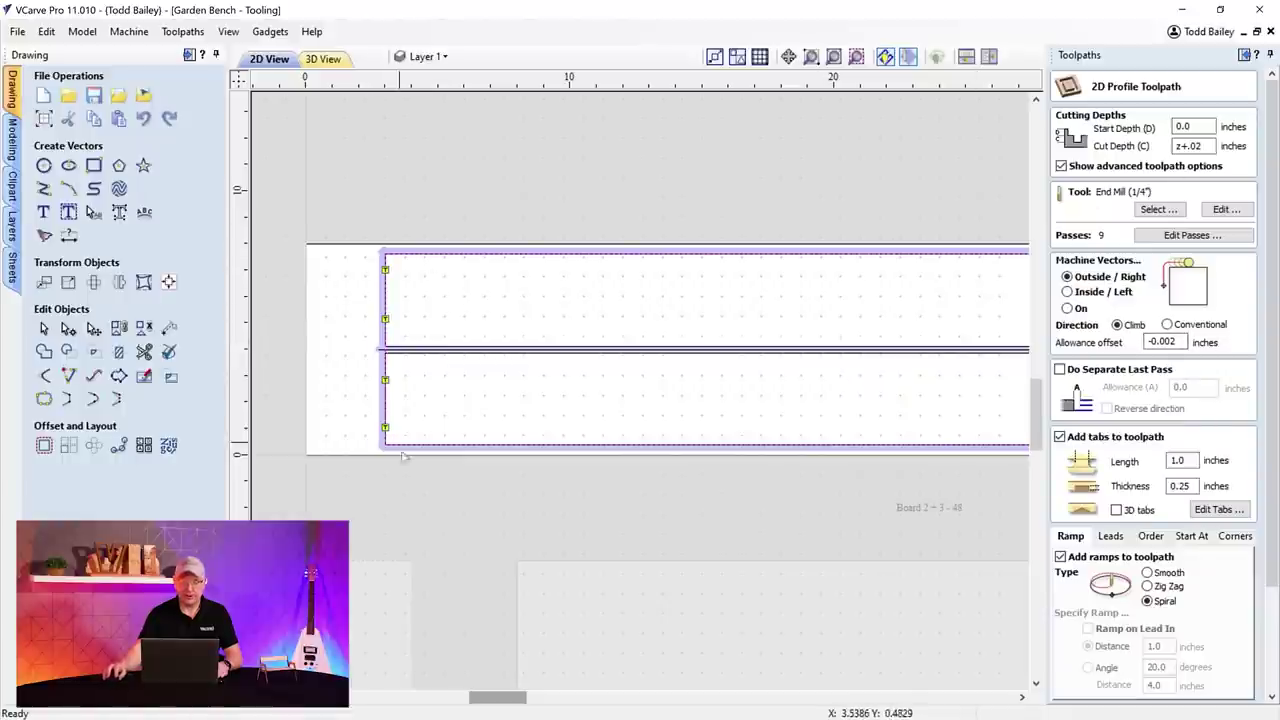
{"action": "left_click_drag", "start_coordinate": [518, 700], "coordinate": [533, 700]}
{"action": "scroll", "coordinate": [363, 547], "scroll_direction": "down", "scroll_amount": 3}
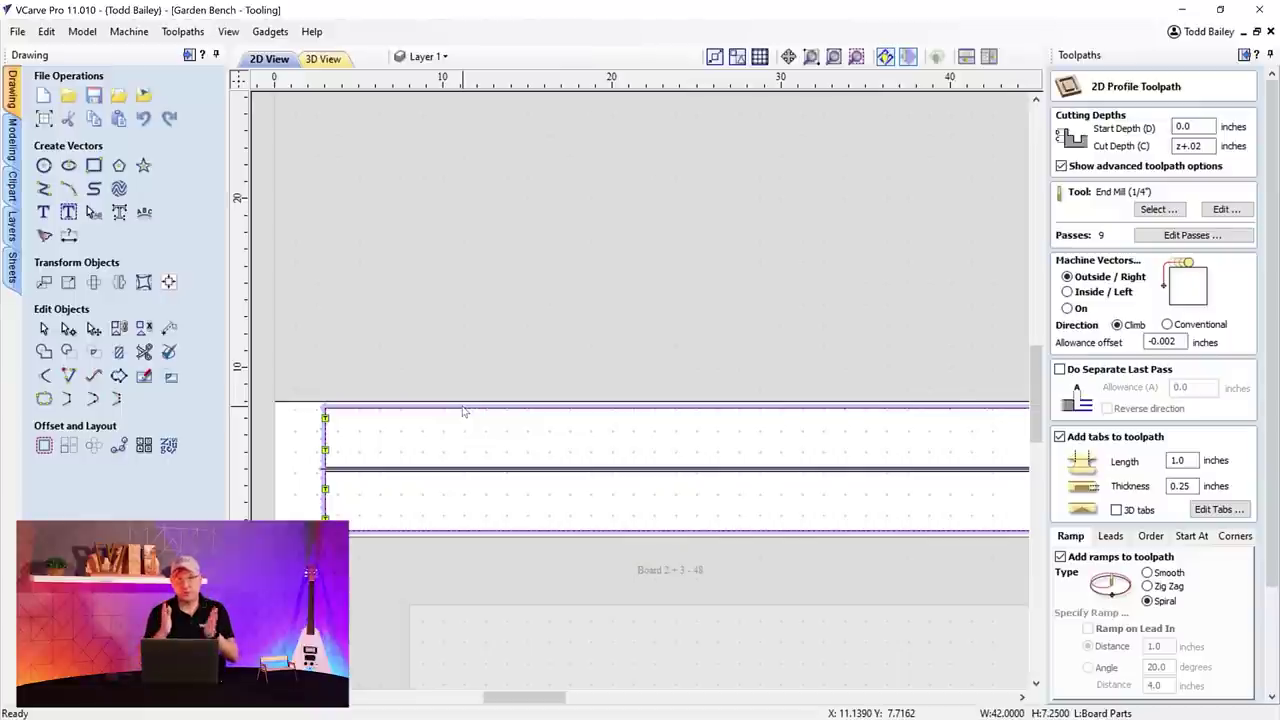
{"action": "scroll", "coordinate": [423, 557], "scroll_direction": "down", "scroll_amount": 1}
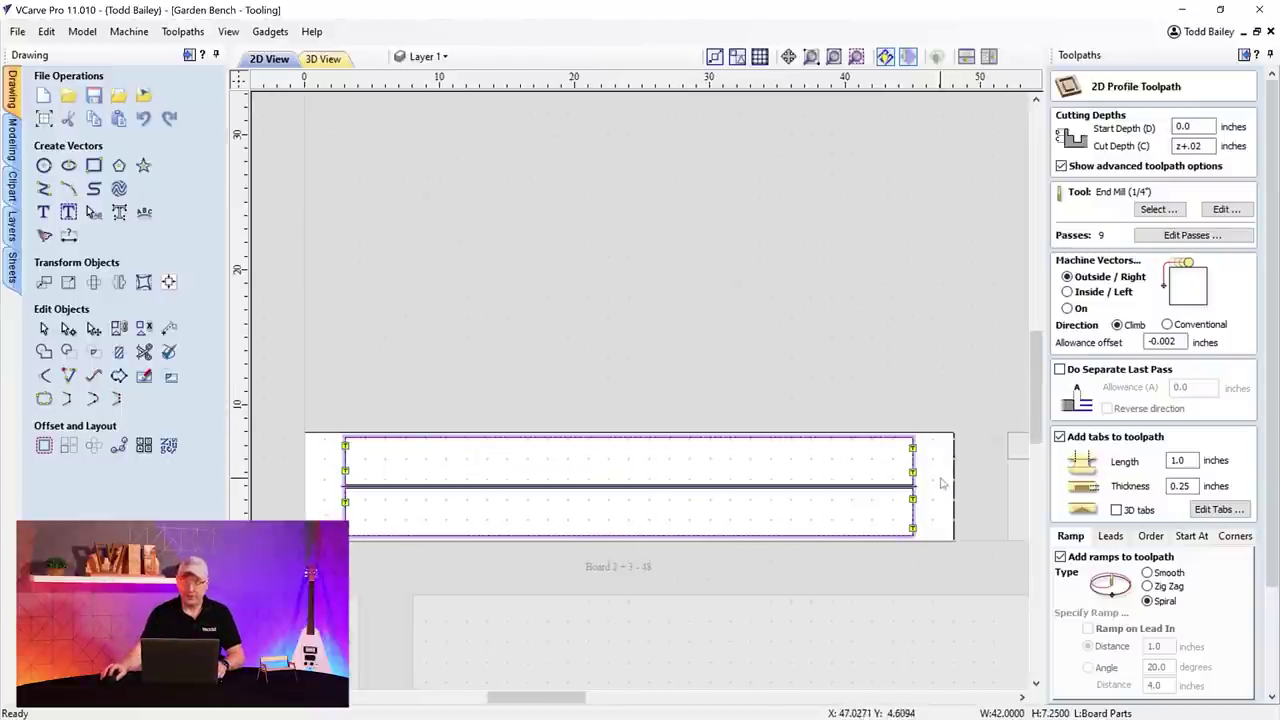
{"action": "scroll", "coordinate": [770, 522], "scroll_direction": "up", "scroll_amount": 1}
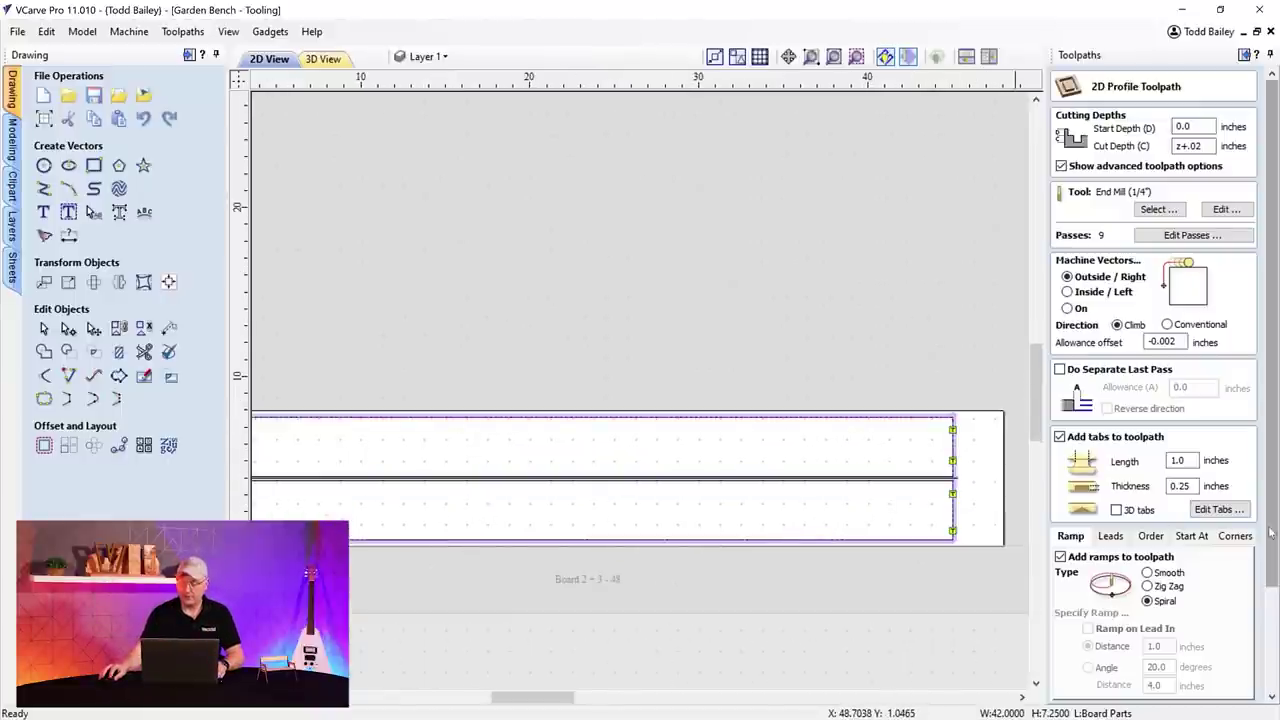
{"action": "scroll", "coordinate": [1273, 400], "scroll_direction": "down", "scroll_amount": 2}
{"action": "scroll", "coordinate": [1190, 695], "scroll_direction": "down", "scroll_amount": 1}
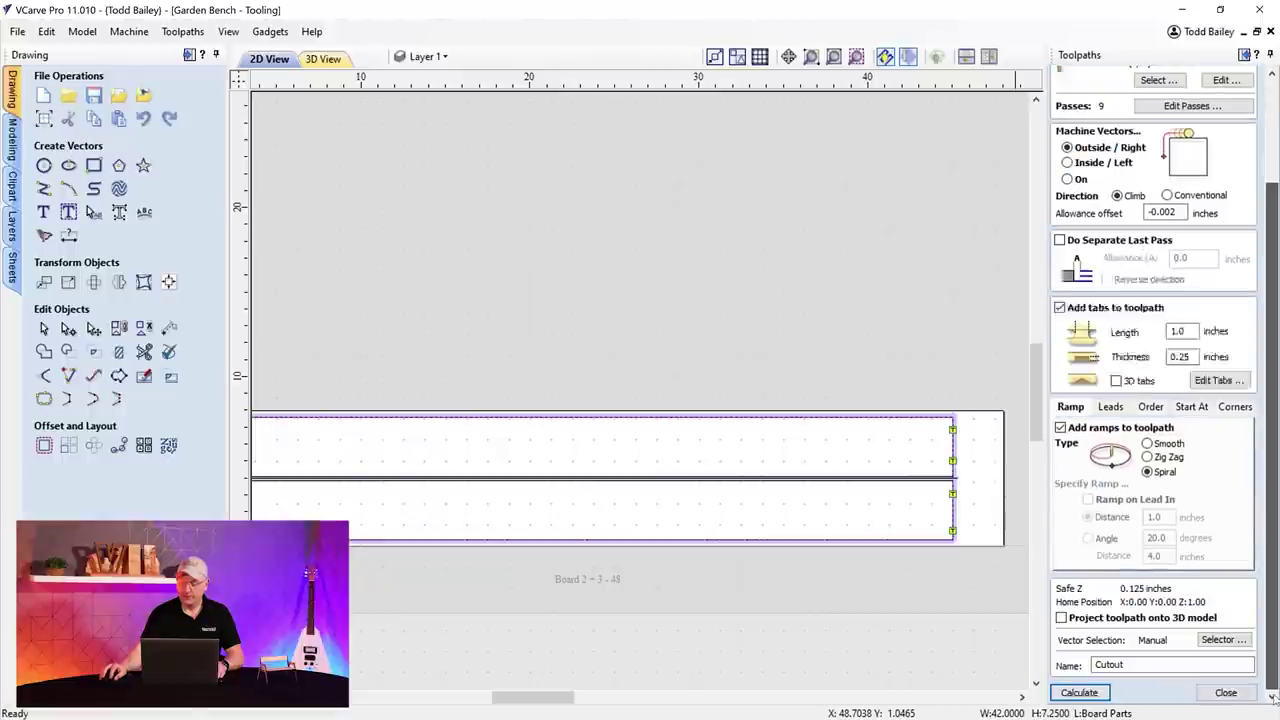
{"action": "left_click", "coordinate": [1238, 694]}
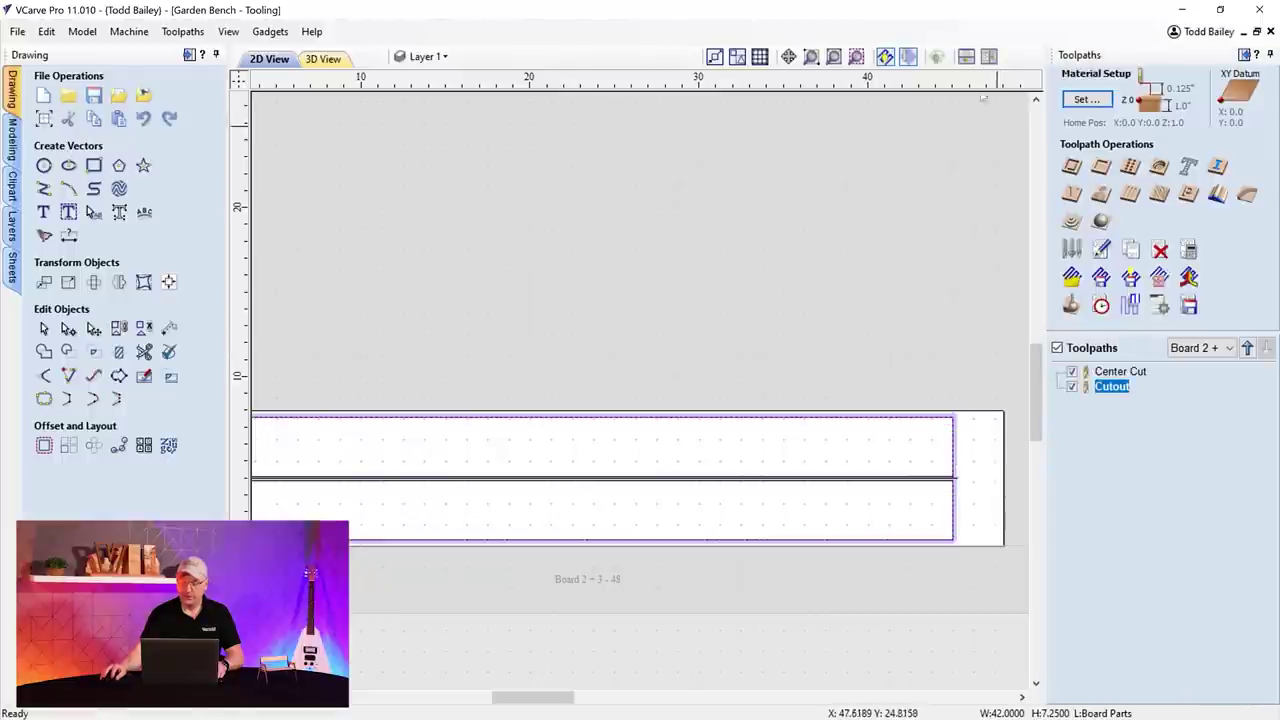
- Tile the 2D and 3D views, simulate the visible Board 2 + 3 toolpaths and inspect the two cut boards
{"action": "left_click", "coordinate": [965, 57]}
{"action": "scroll", "coordinate": [878, 519], "scroll_direction": "up", "scroll_amount": 3}
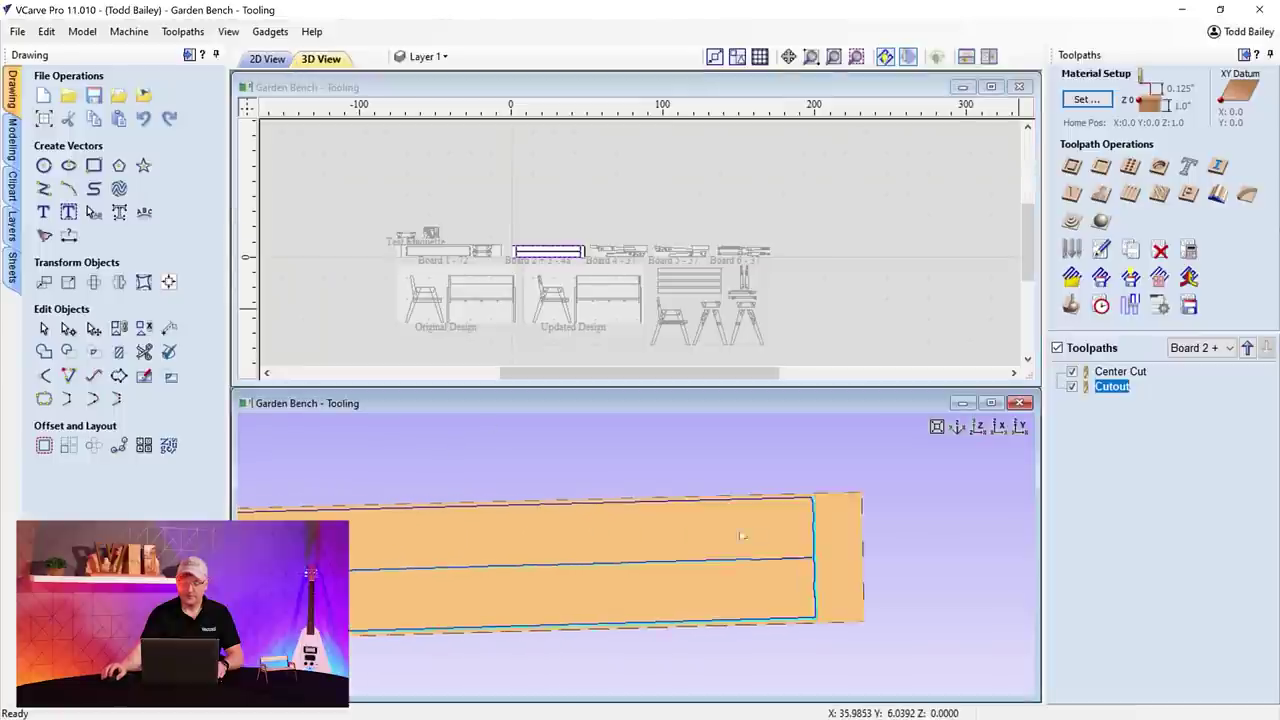
{"action": "left_click", "coordinate": [1071, 304]}
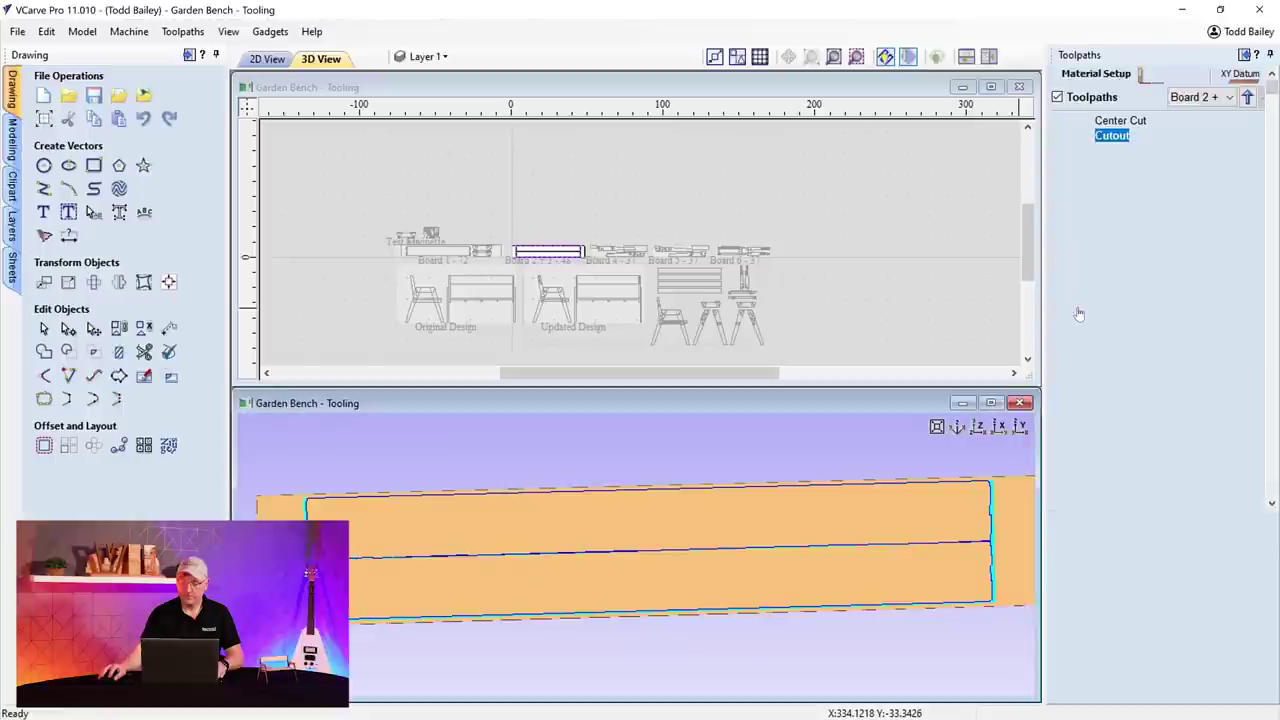
{"action": "left_click", "coordinate": [1176, 377]}
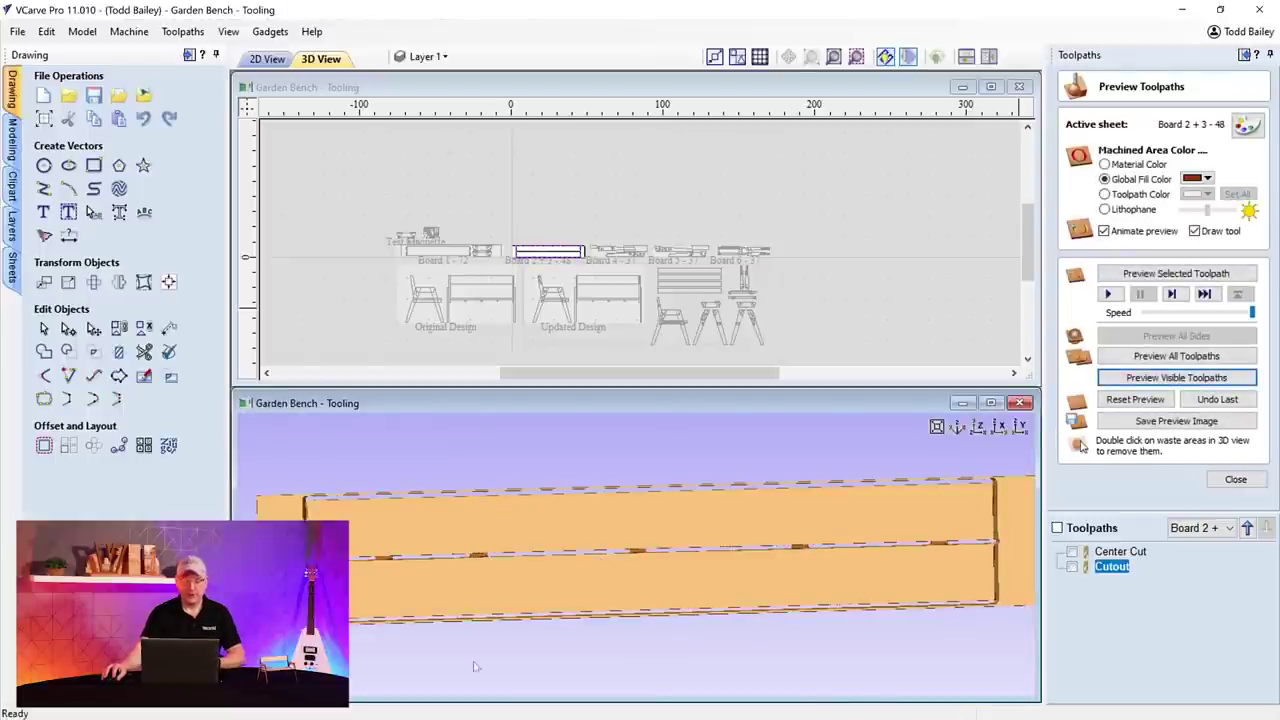
{"action": "left_click_drag", "start_coordinate": [558, 634], "coordinate": [565, 511]}
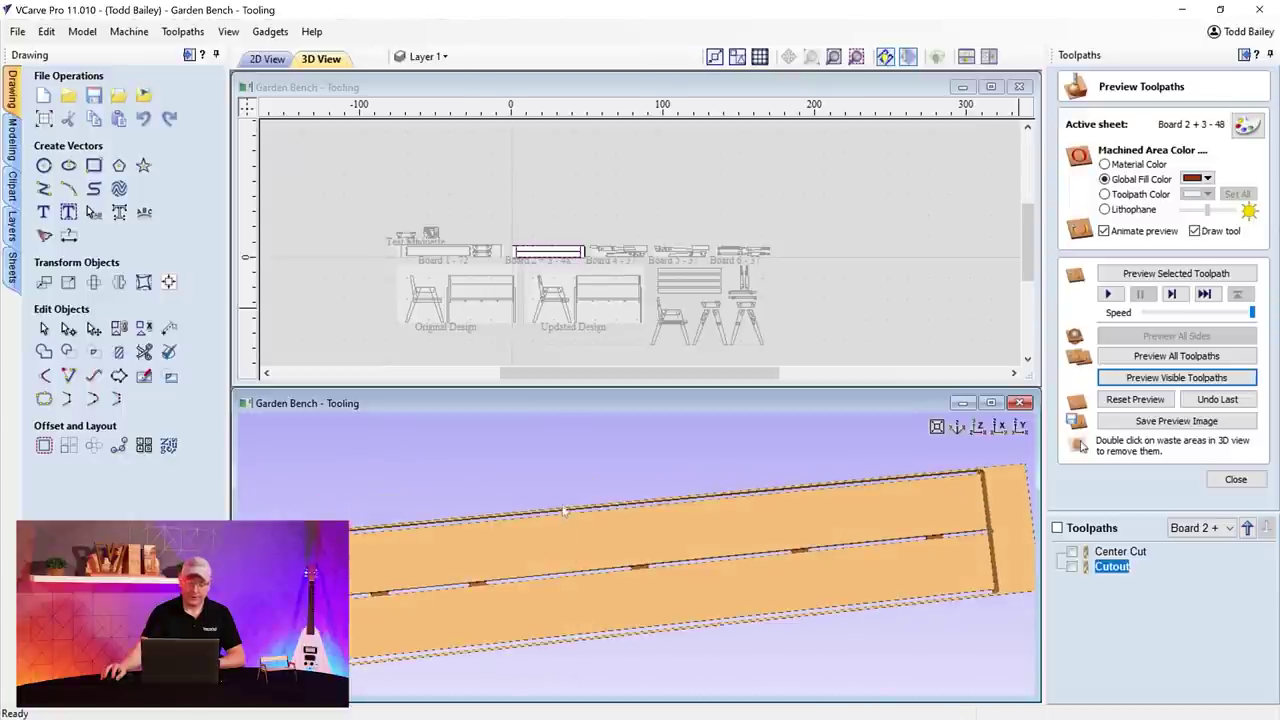
{"action": "left_click_drag", "start_coordinate": [560, 600], "coordinate": [665, 563]}
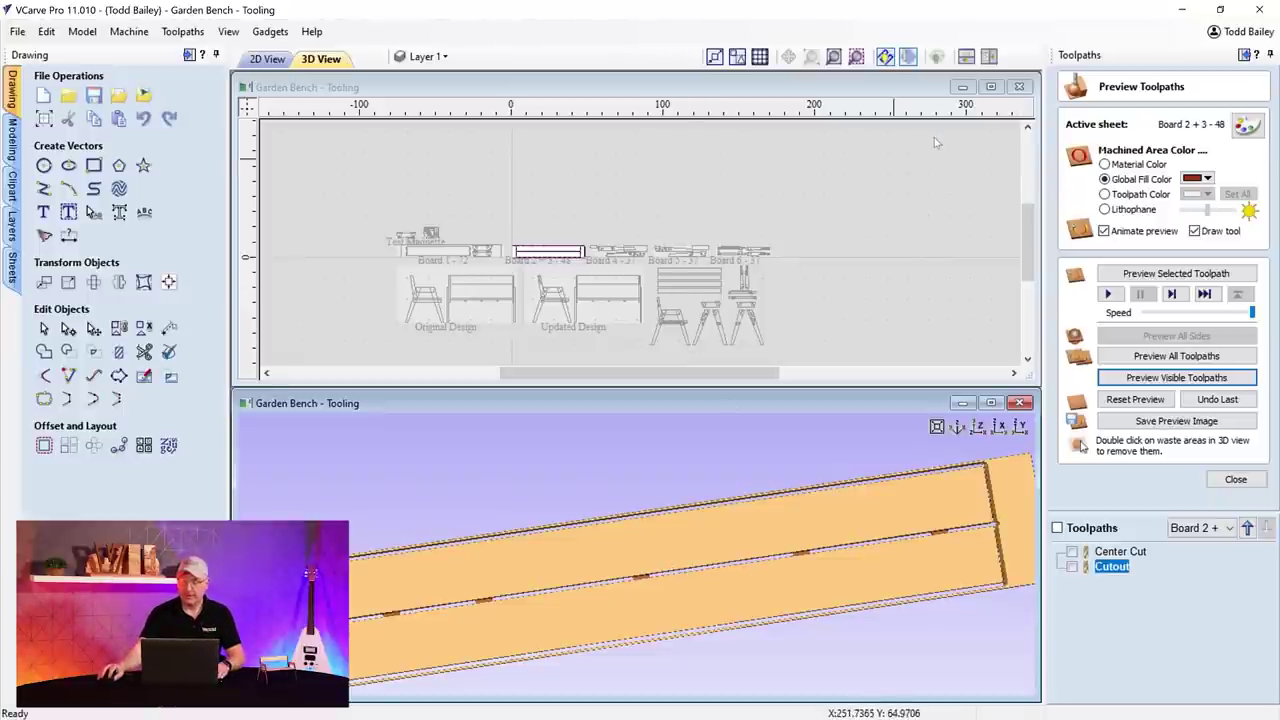
- Maximize the 2D view and make the Board 4 - 37 sheet with the nested leg parts active
{"action": "left_click", "coordinate": [991, 88]}
{"action": "scroll", "coordinate": [624, 474], "scroll_direction": "up", "scroll_amount": 3}
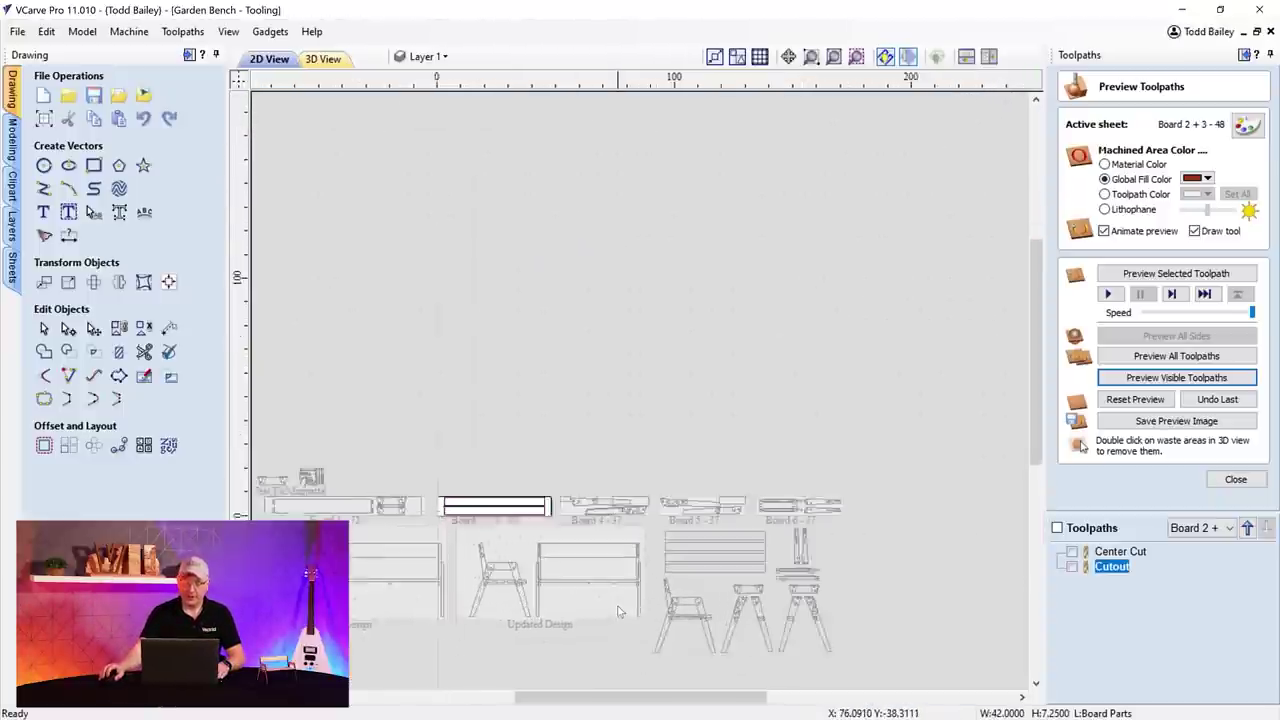
{"action": "scroll", "coordinate": [624, 474], "scroll_direction": "up", "scroll_amount": 4}
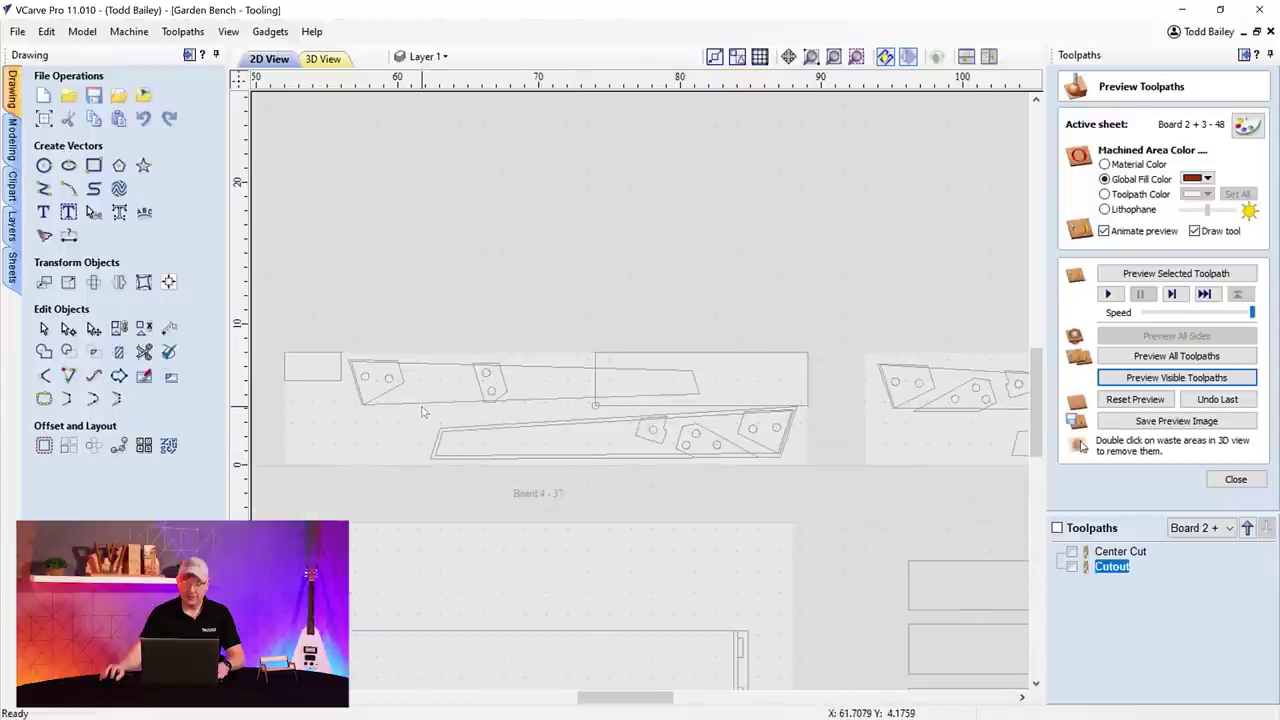
{"action": "left_click", "coordinate": [422, 411]}
{"action": "scroll", "coordinate": [532, 391], "scroll_direction": "up", "scroll_amount": 2}
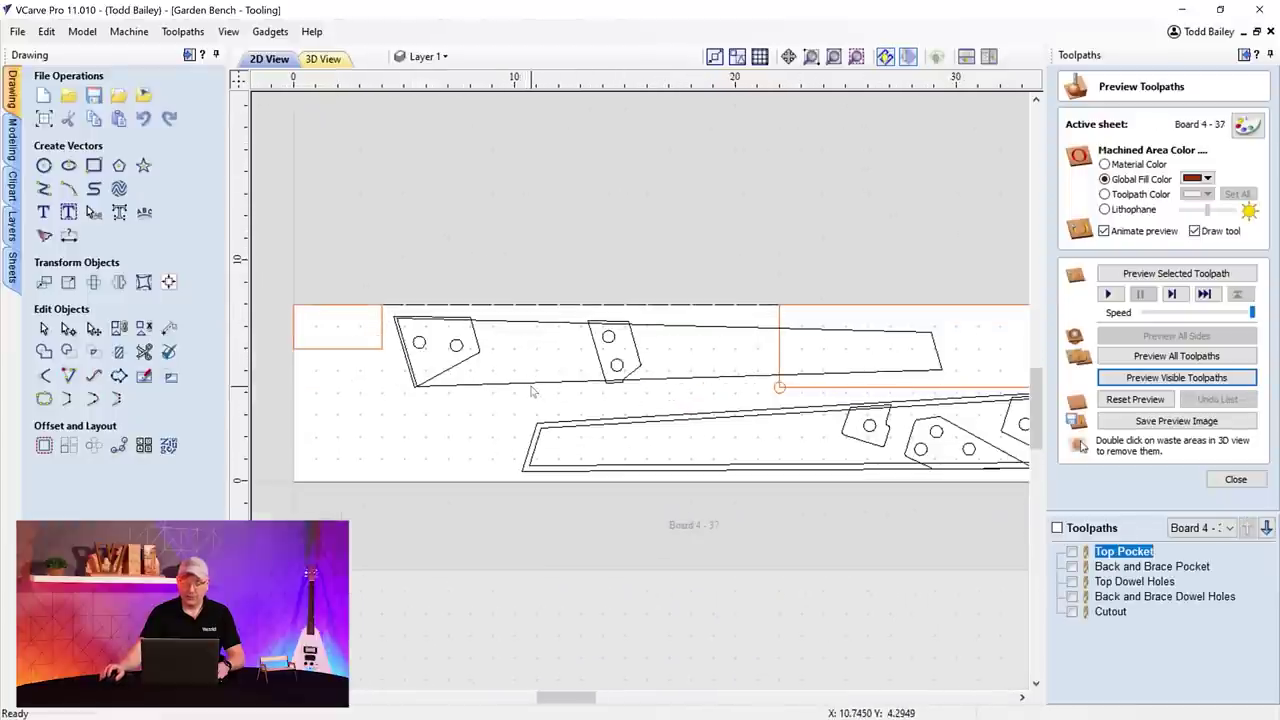
{"action": "scroll", "coordinate": [458, 384], "scroll_direction": "up", "scroll_amount": 1}
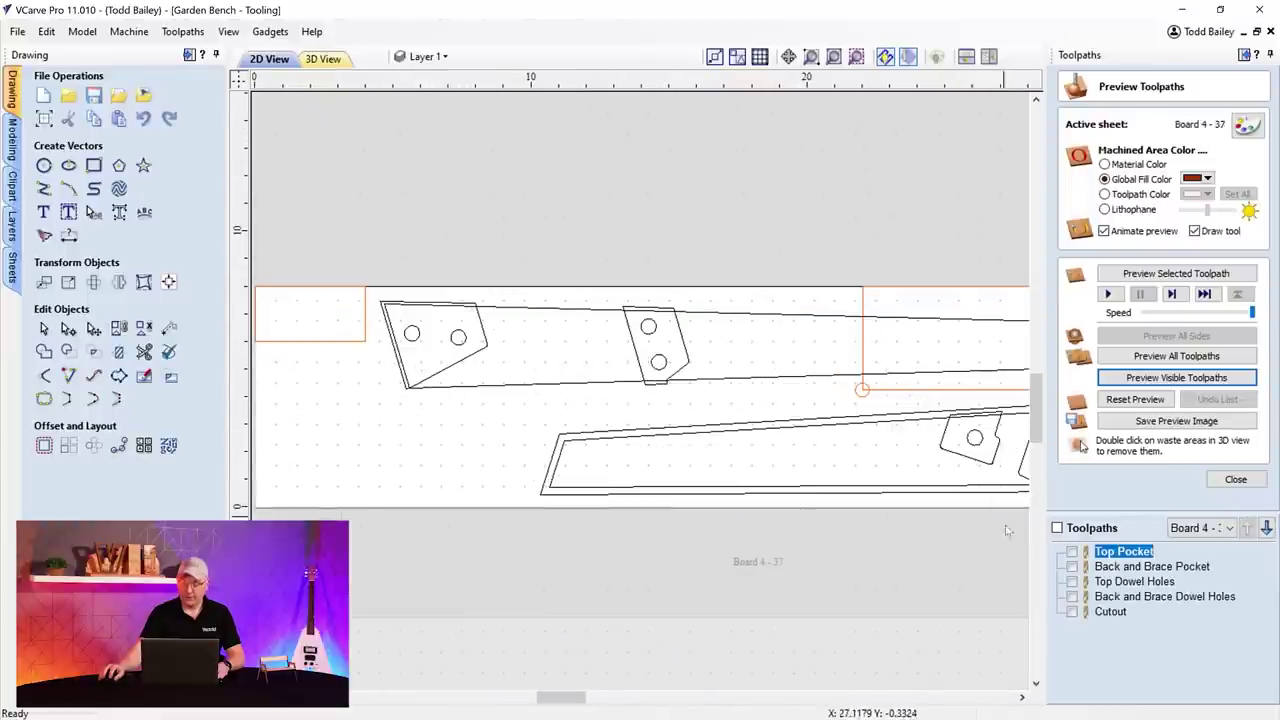
- Show the Top Pocket toolpath on Board 4 and review its depth settings and the pocket areas on both legs
{"action": "left_click", "coordinate": [1072, 551]}
{"action": "double_click", "coordinate": [1126, 553]}
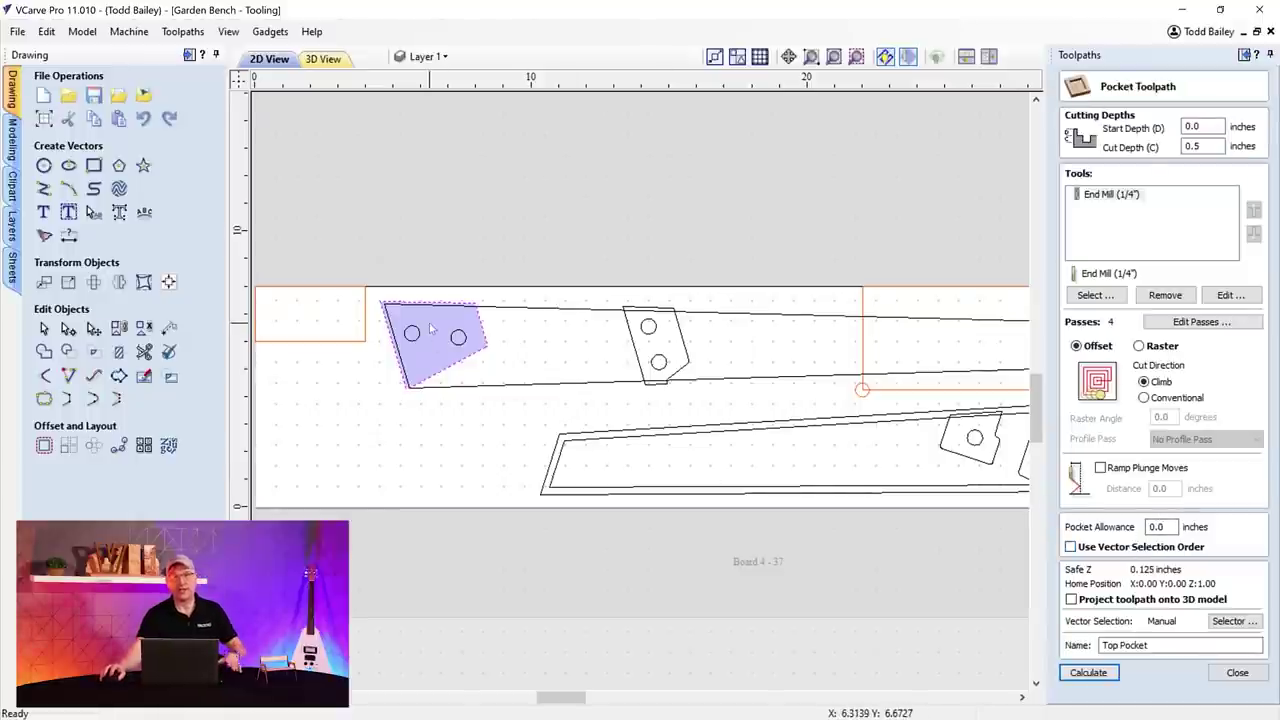
{"action": "scroll", "coordinate": [446, 340], "scroll_direction": "up", "scroll_amount": 2}
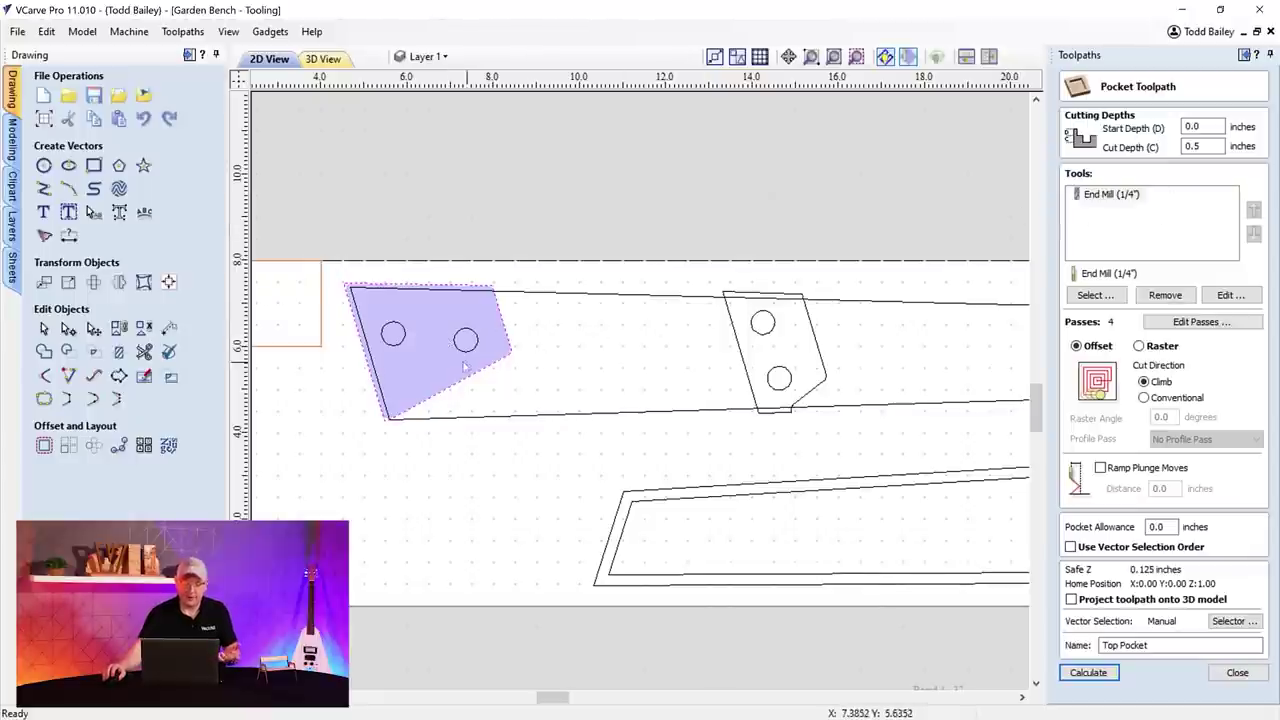
{"action": "scroll", "coordinate": [841, 421], "scroll_direction": "down", "scroll_amount": 3}
{"action": "key", "text": "Return"}
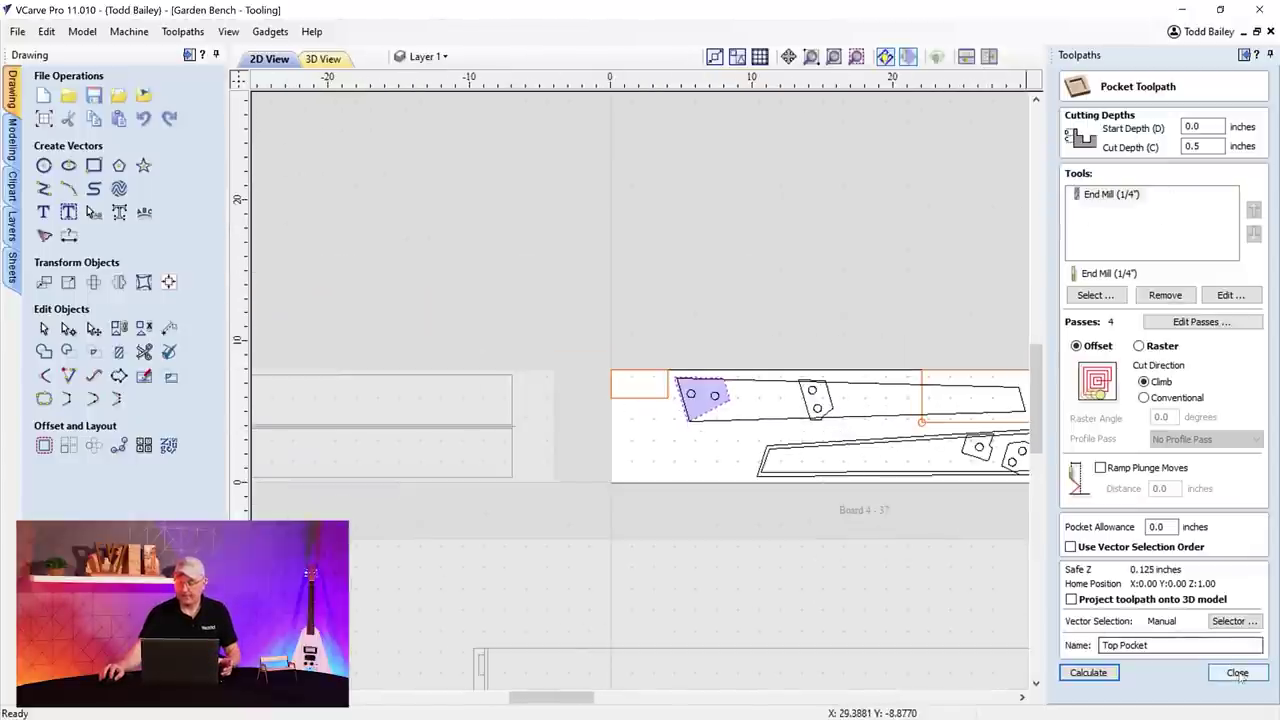
{"action": "left_click_drag", "start_coordinate": [552, 698], "coordinate": [578, 700]}
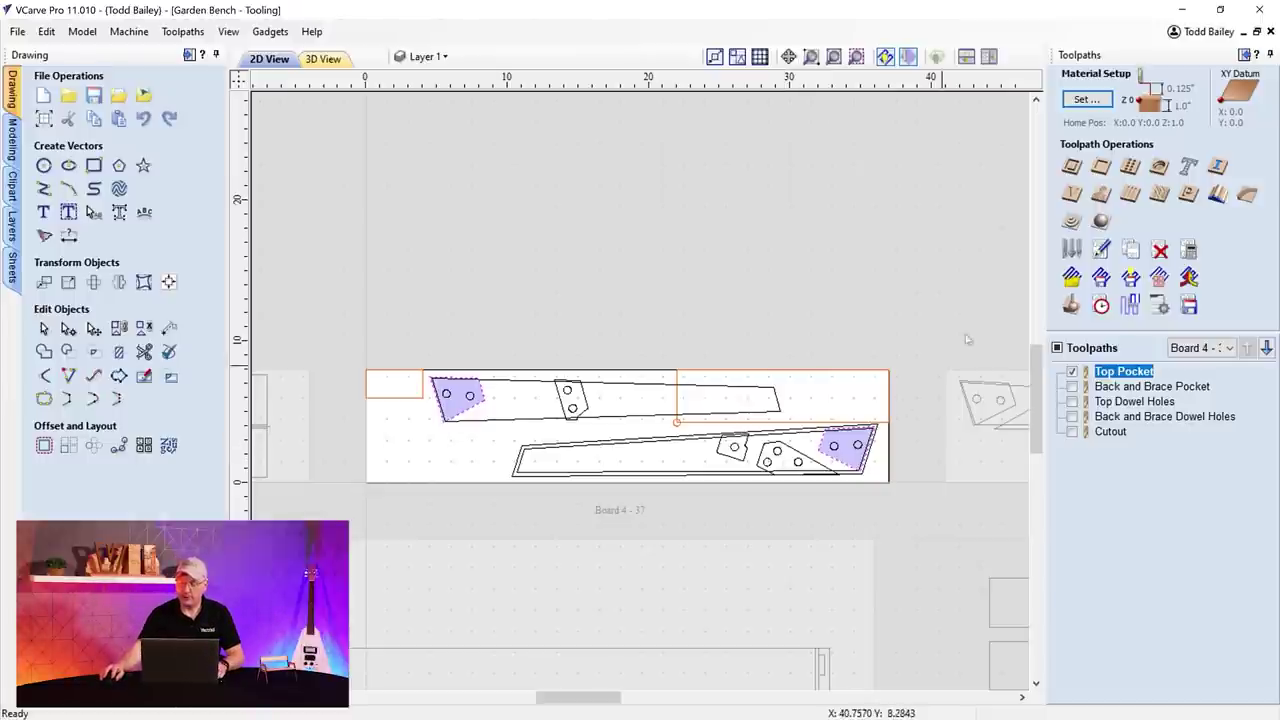
- Review the Back and Brace Pocket toolpath's cut depth and pocket allowance, and show it with the dowel hole and Cutout toolpaths
{"action": "double_click", "coordinate": [1150, 386]}
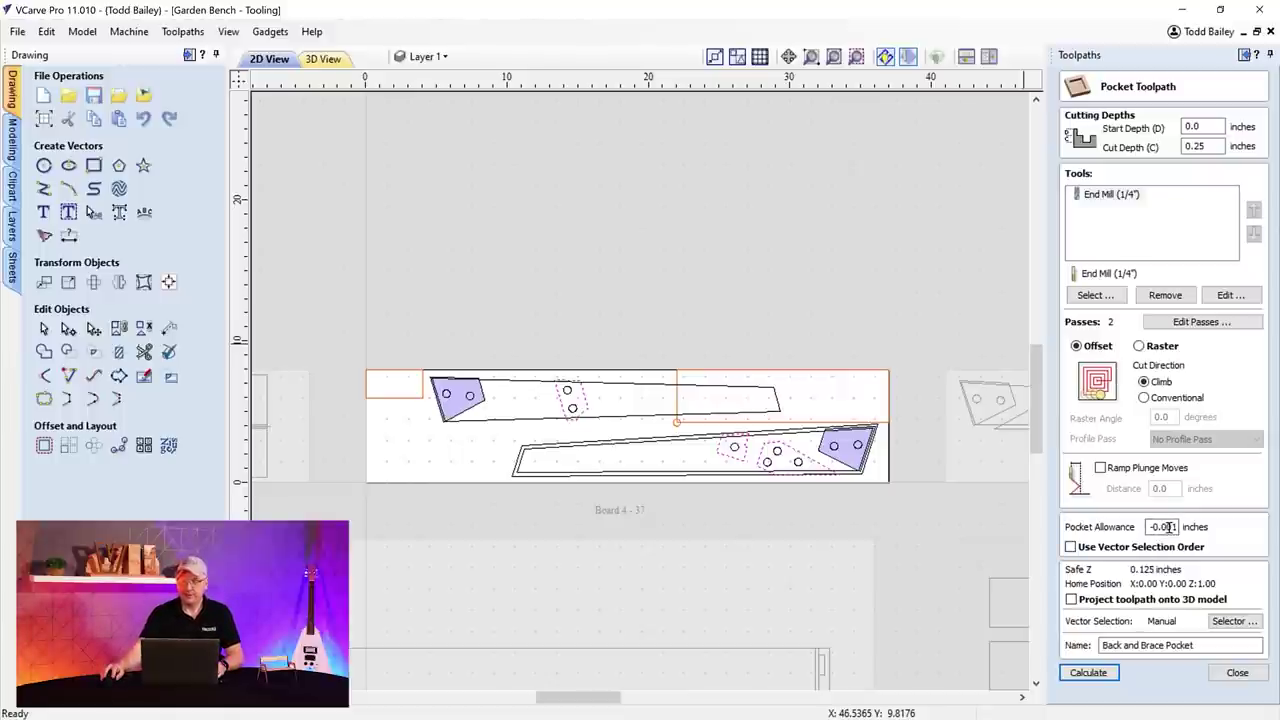
{"action": "left_click", "coordinate": [1088, 672]}
{"action": "left_click", "coordinate": [1072, 387]}
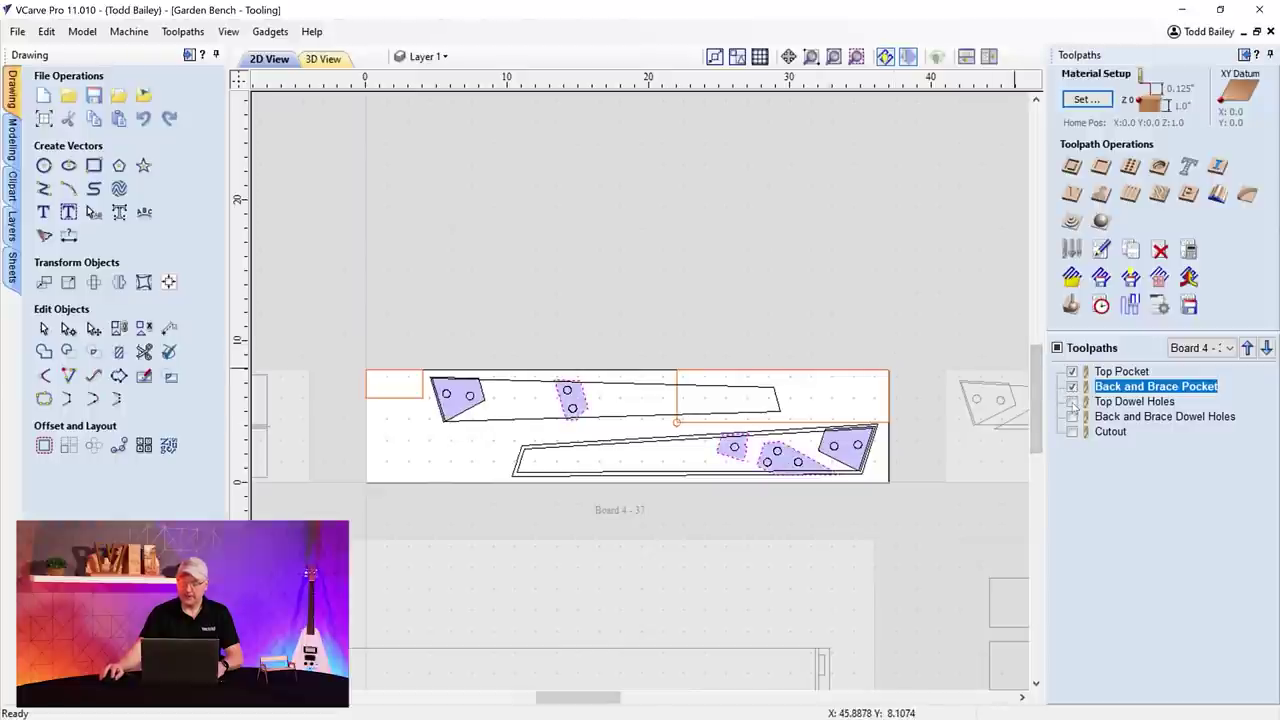
{"action": "left_click", "coordinate": [1072, 401]}
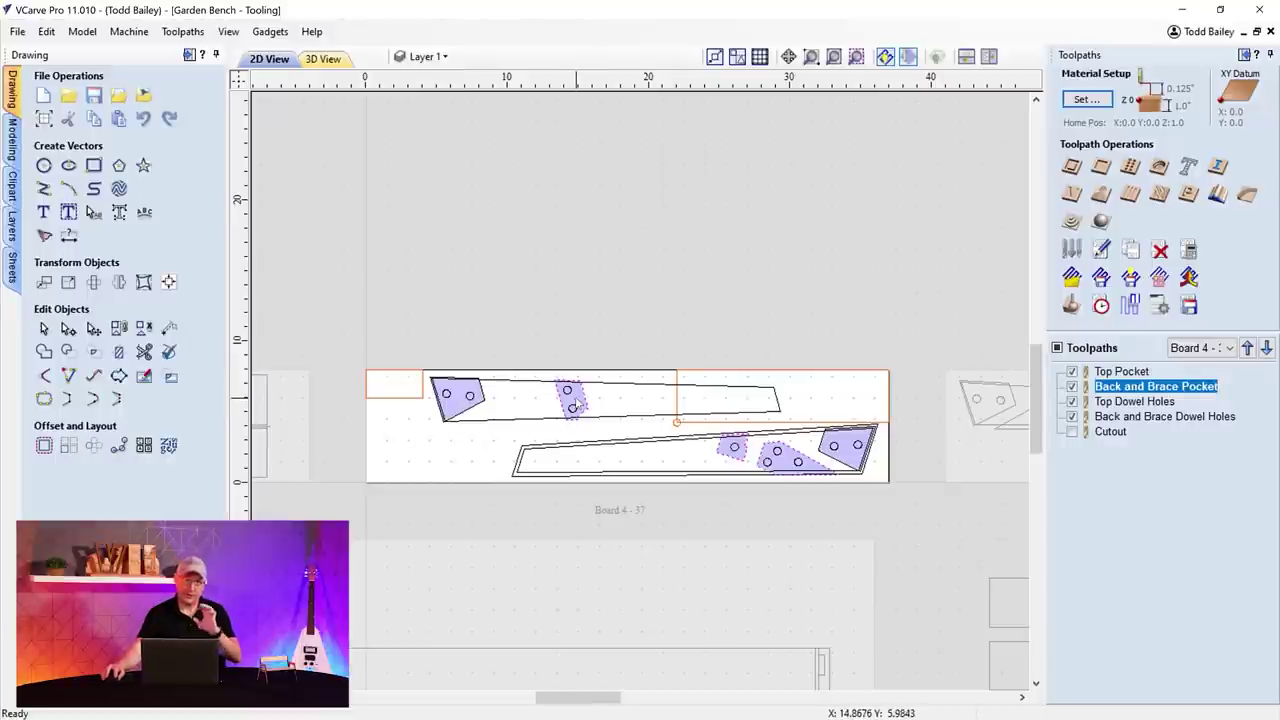
{"action": "left_click", "coordinate": [1073, 432]}
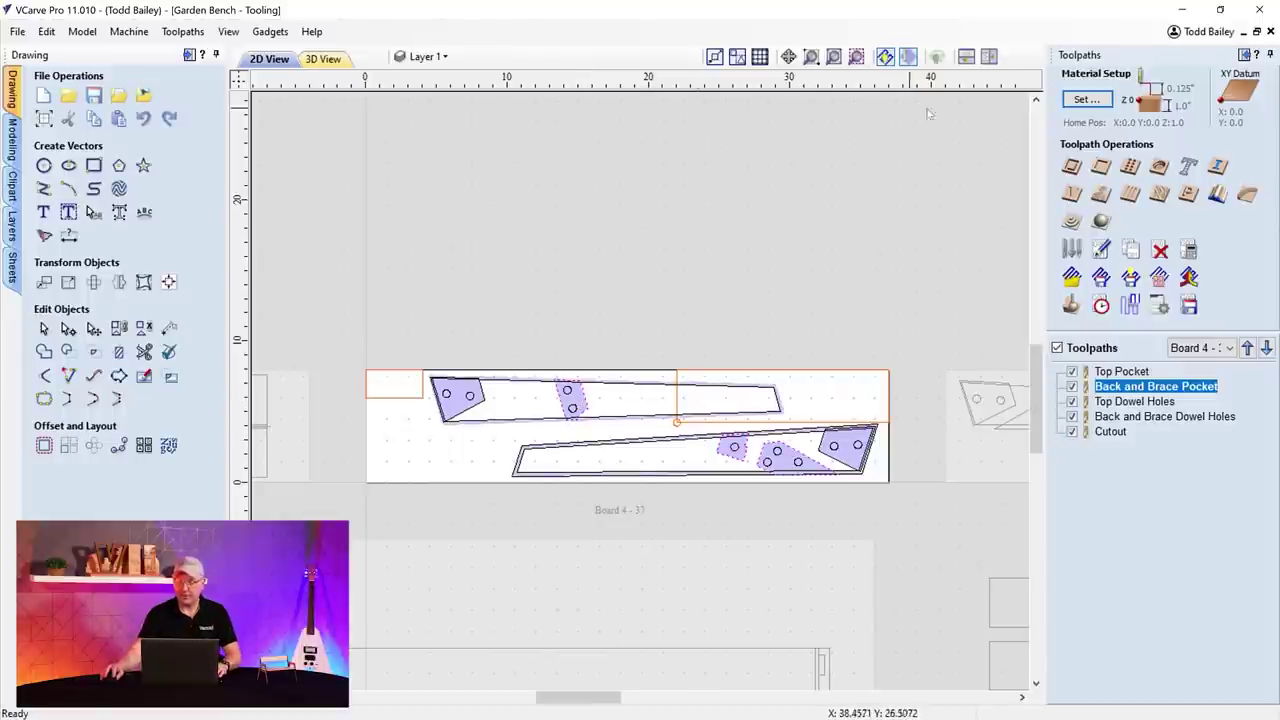
- Tile the 2D and 3D views, simulate all visible Board 4 toolpaths and inspect the cut legs with their pockets and dowel holes
{"action": "left_click", "coordinate": [966, 56]}
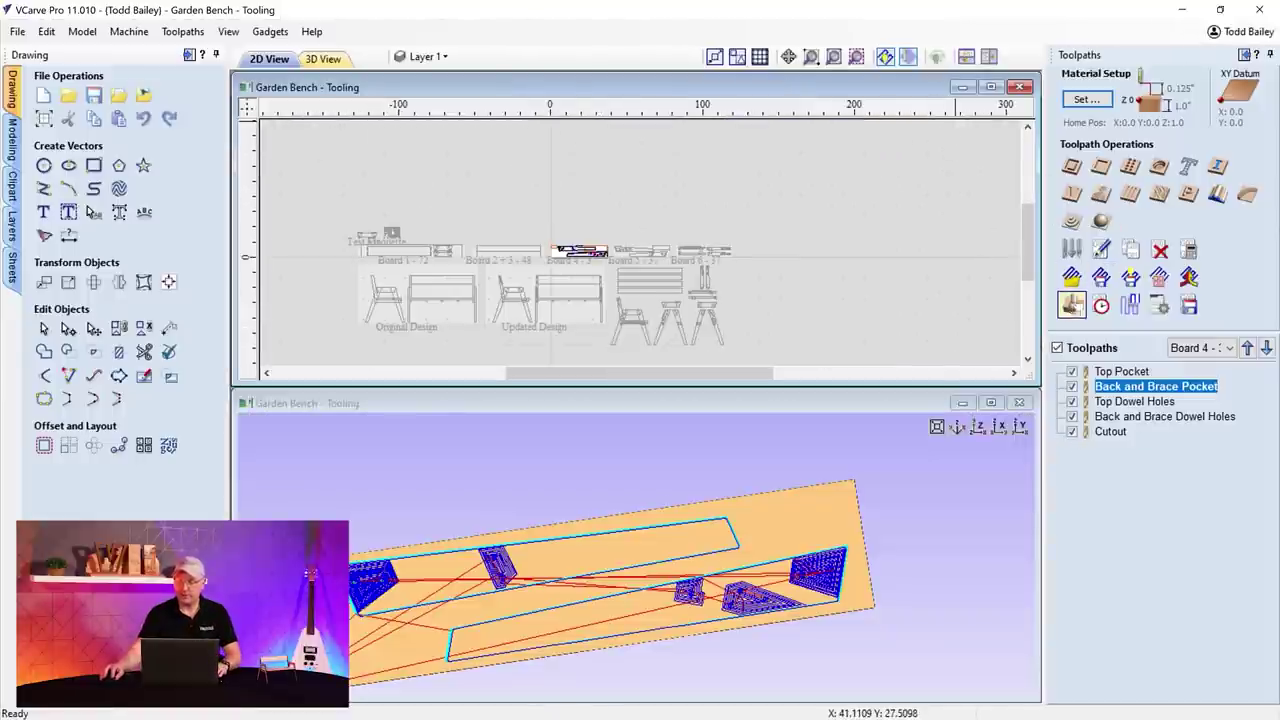
{"action": "left_click", "coordinate": [1072, 305]}
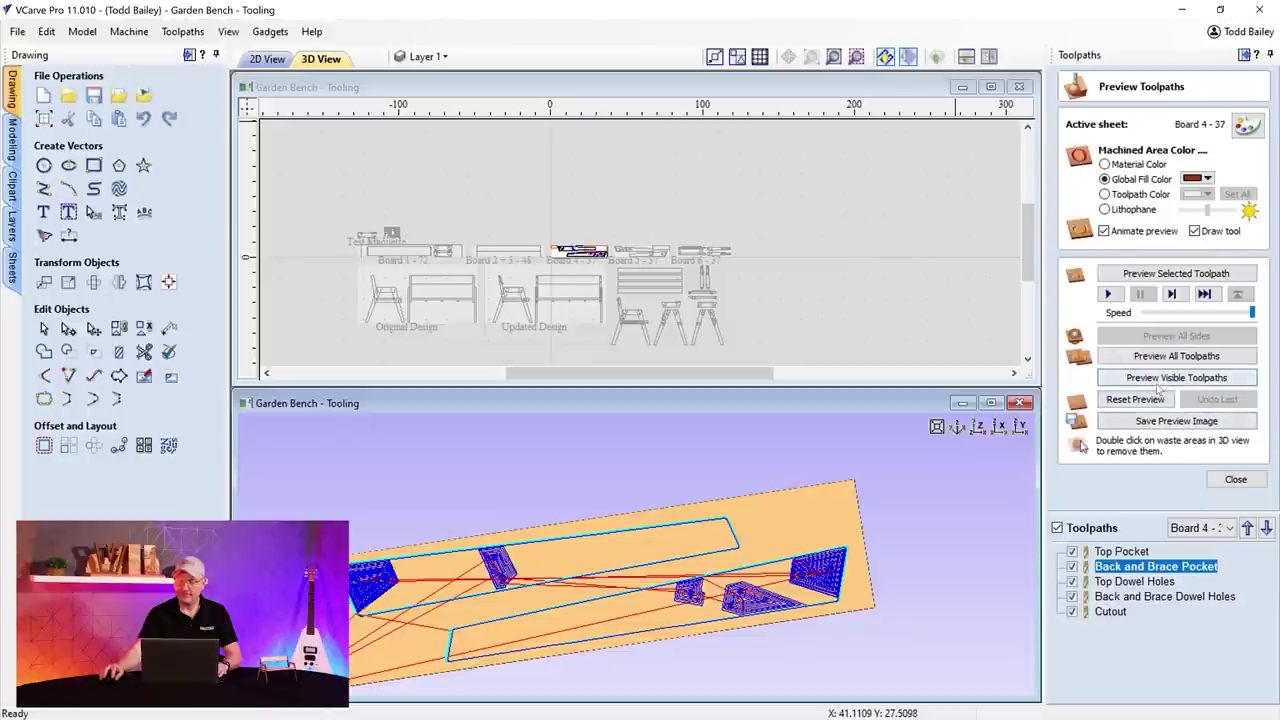
{"action": "left_click", "coordinate": [1160, 379]}
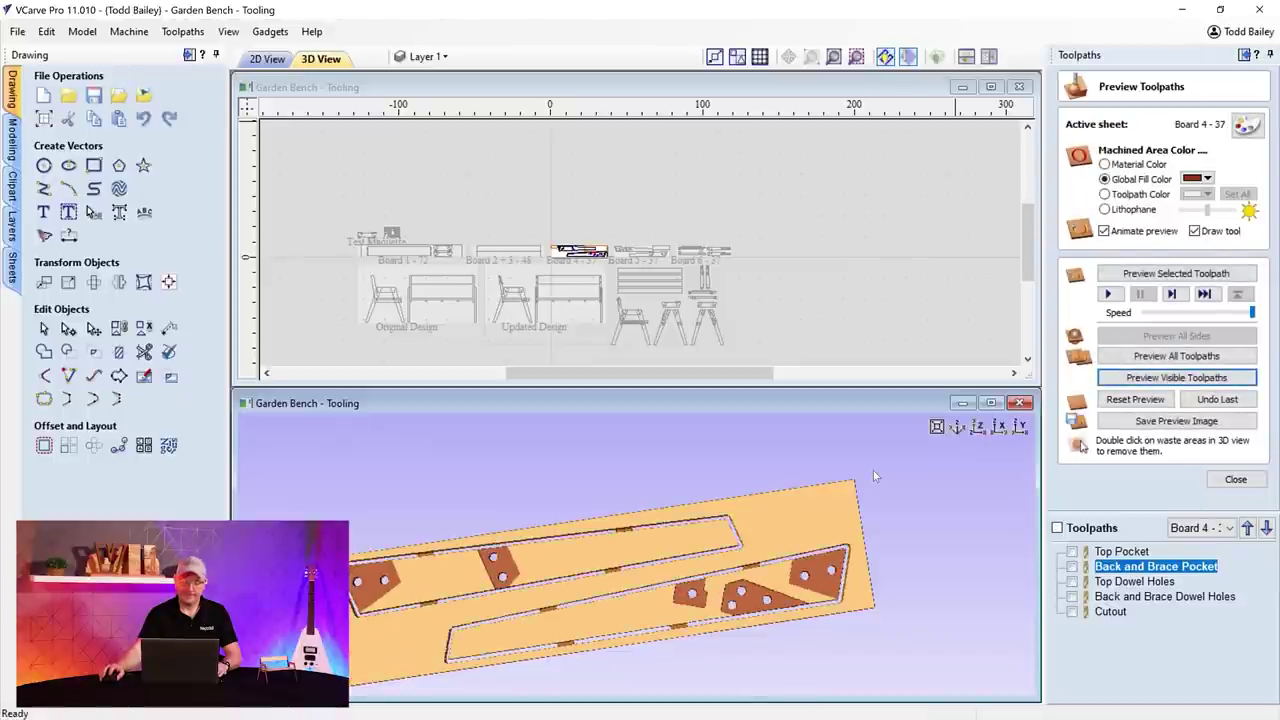
{"action": "left_click_drag", "start_coordinate": [700, 540], "coordinate": [592, 567]}
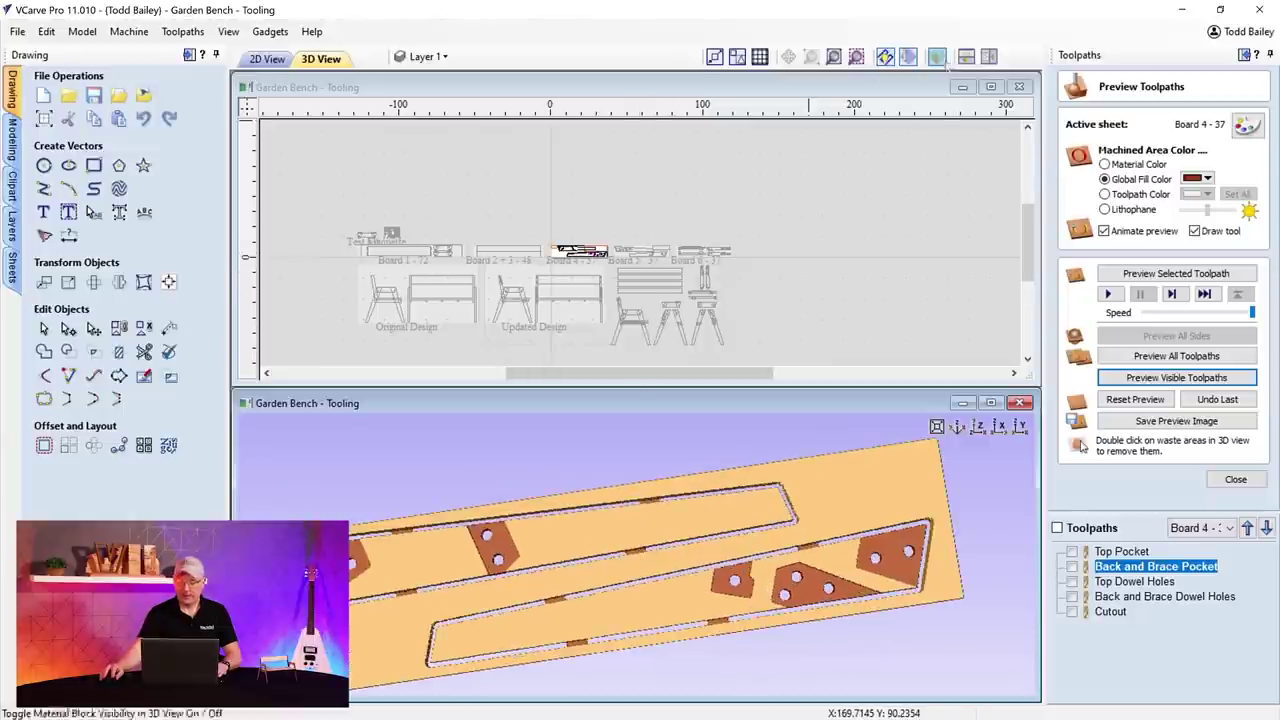
- Return to the full 2D view and activate the Board 5 - 37 sheet, followed by the Board 6 - 37 sheet
{"action": "key", "text": "F2"}
{"action": "scroll", "coordinate": [658, 612], "scroll_direction": "up", "scroll_amount": 3}
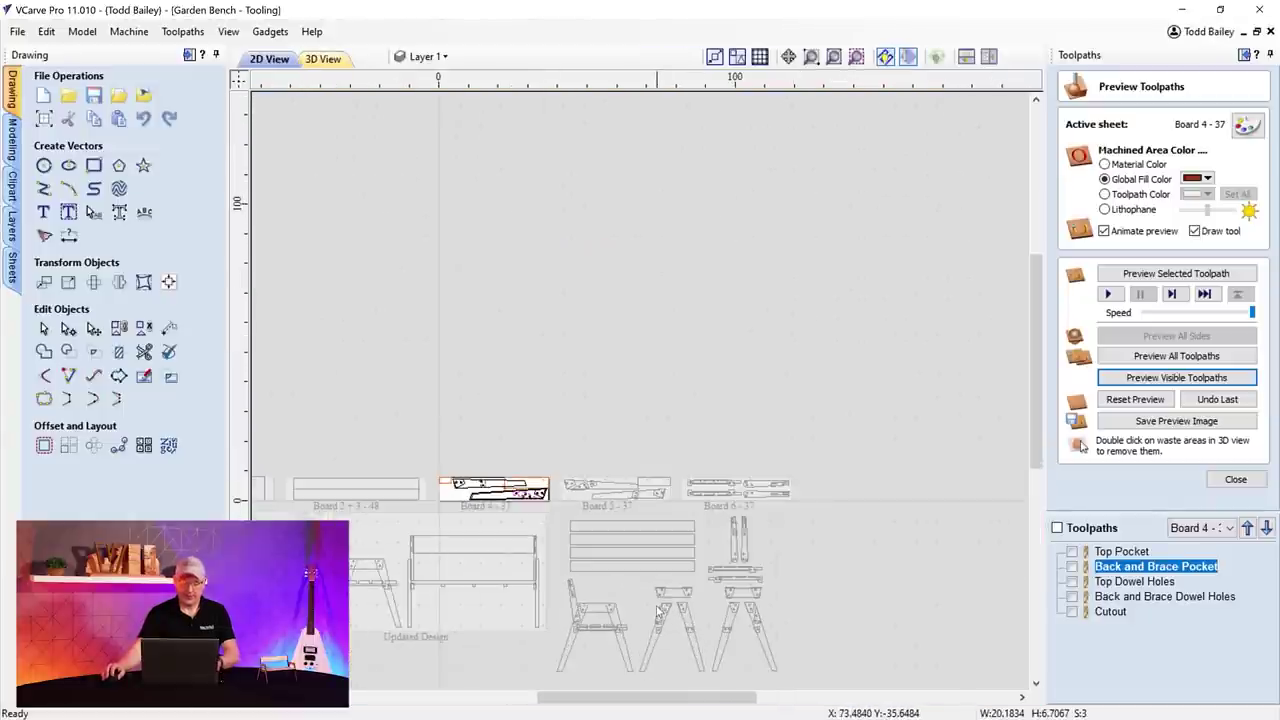
{"action": "scroll", "coordinate": [658, 612], "scroll_direction": "up", "scroll_amount": 6}
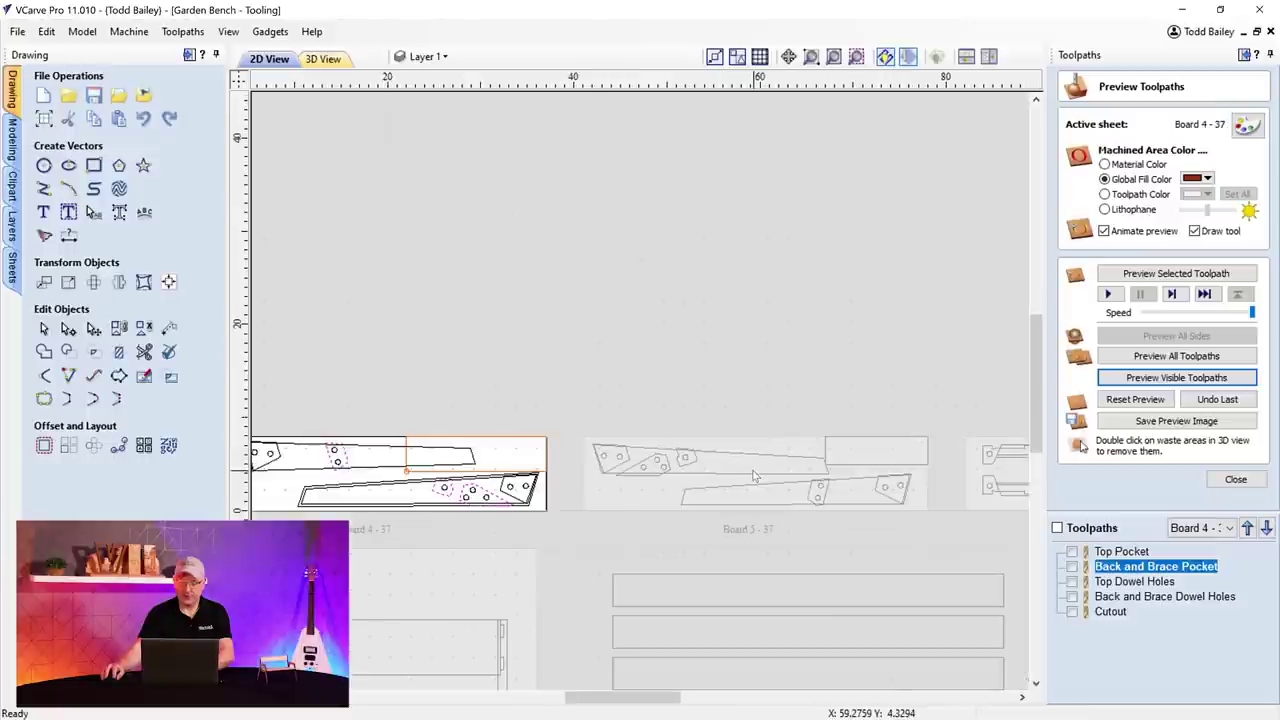
{"action": "double_click", "coordinate": [755, 476]}
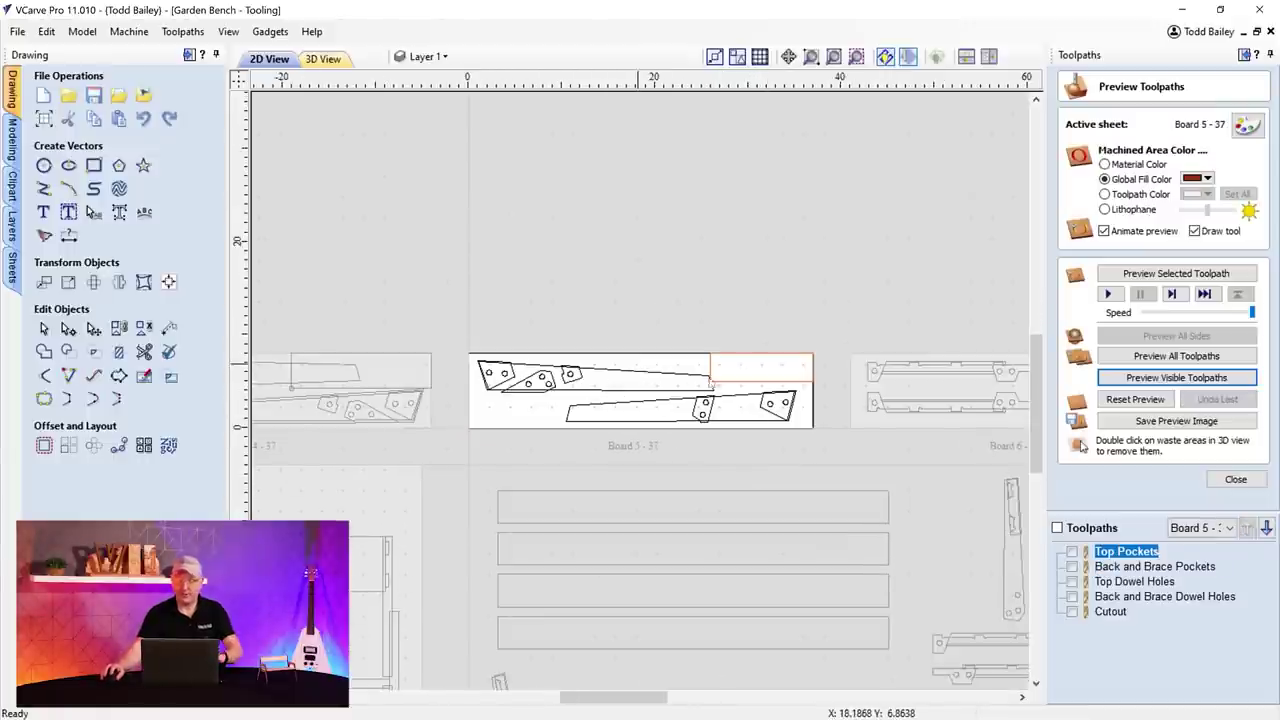
{"action": "left_click_drag", "start_coordinate": [661, 701], "coordinate": [691, 701]}
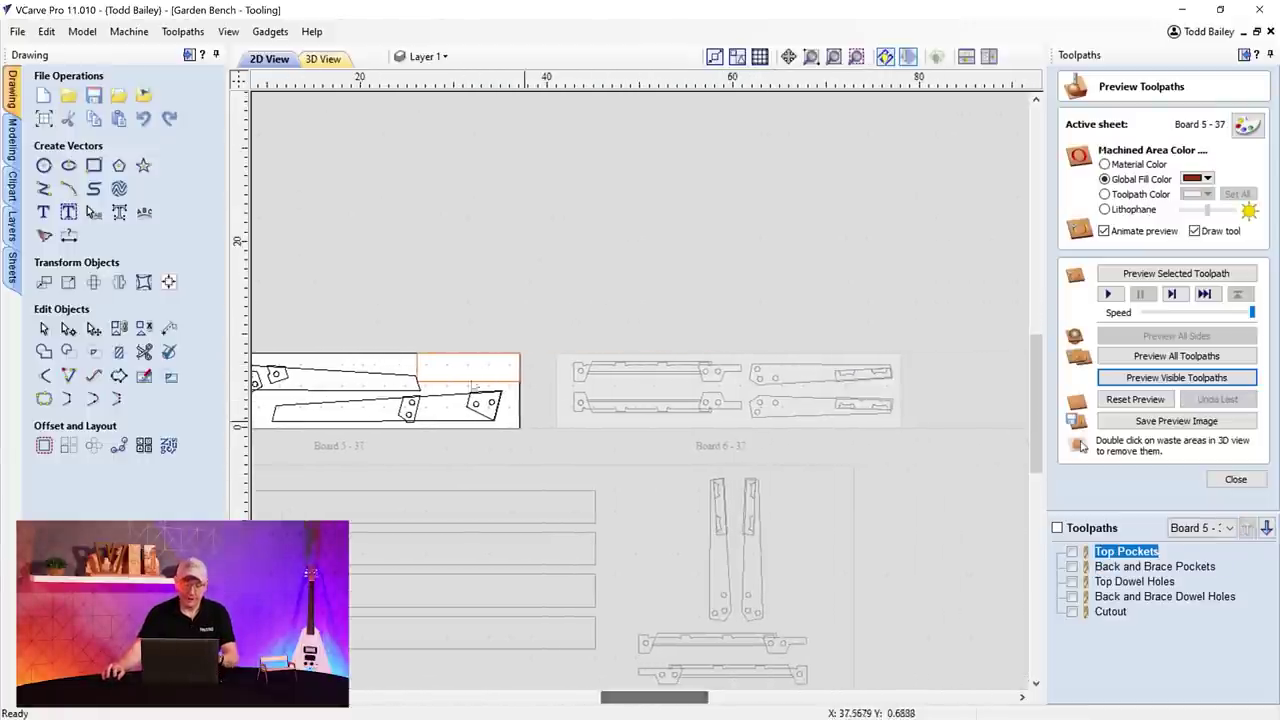
{"action": "left_click", "coordinate": [640, 398]}
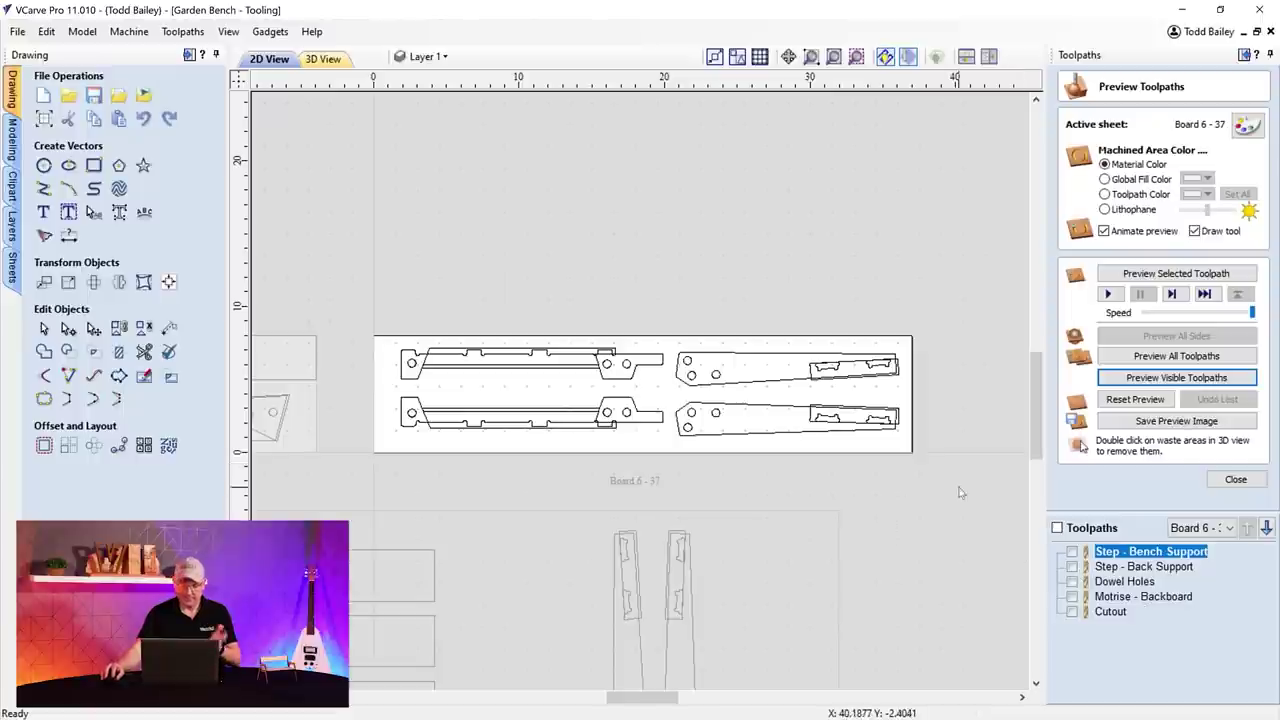
- Show the Step - Bench Support toolpath on Board 6, examine its pocket areas on both bench supports and close the toolpath preview form
{"action": "left_click", "coordinate": [1072, 553]}
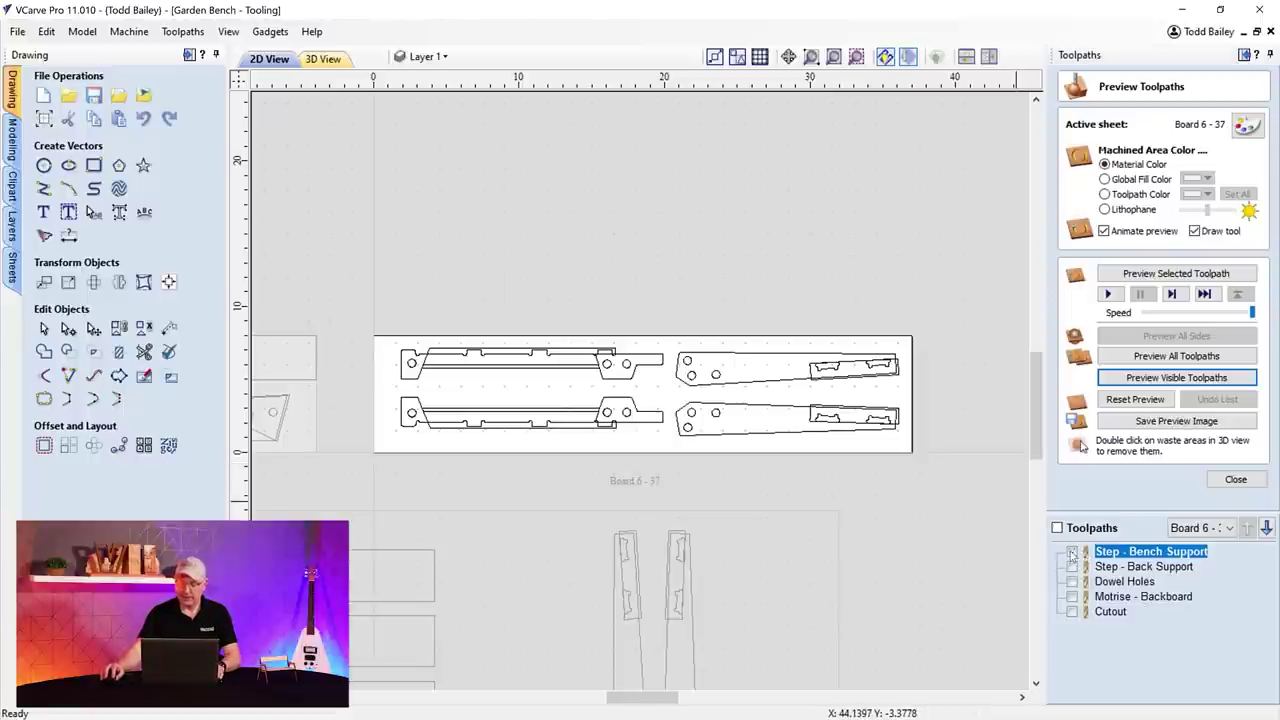
{"action": "scroll", "coordinate": [462, 370], "scroll_direction": "up", "scroll_amount": 1}
{"action": "scroll", "coordinate": [462, 370], "scroll_direction": "up", "scroll_amount": 1}
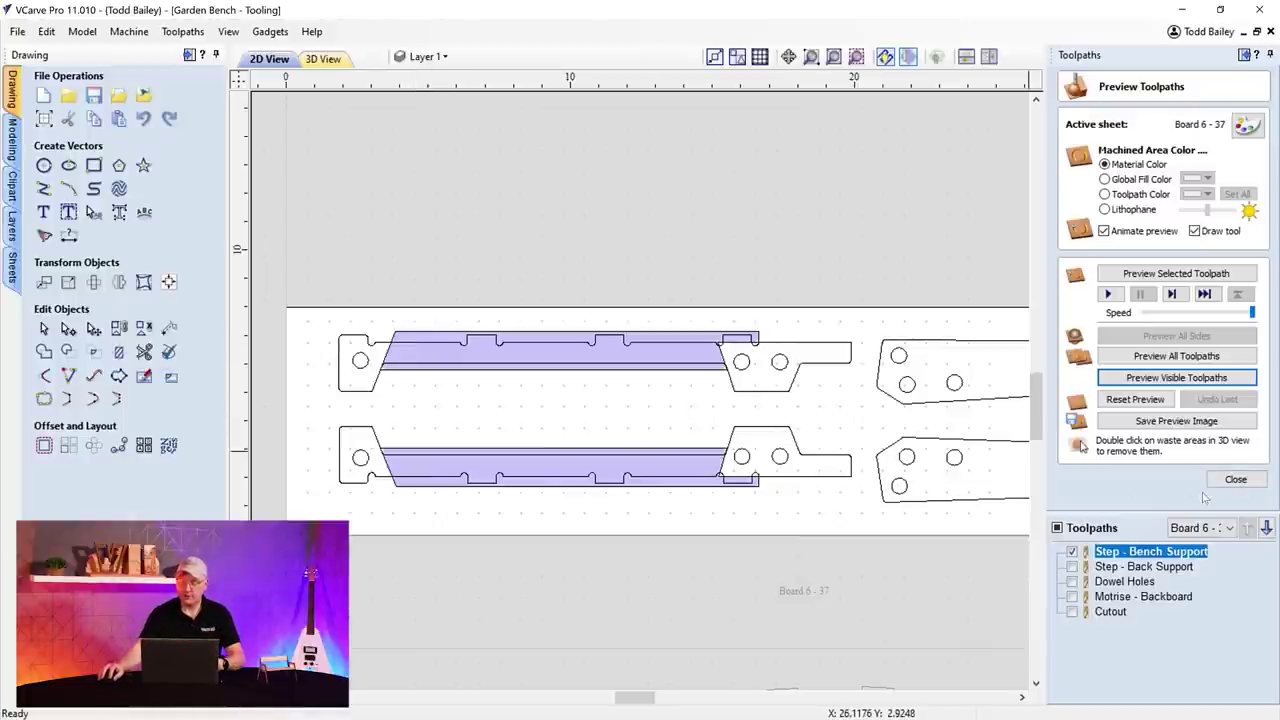
{"action": "left_click", "coordinate": [1236, 479]}
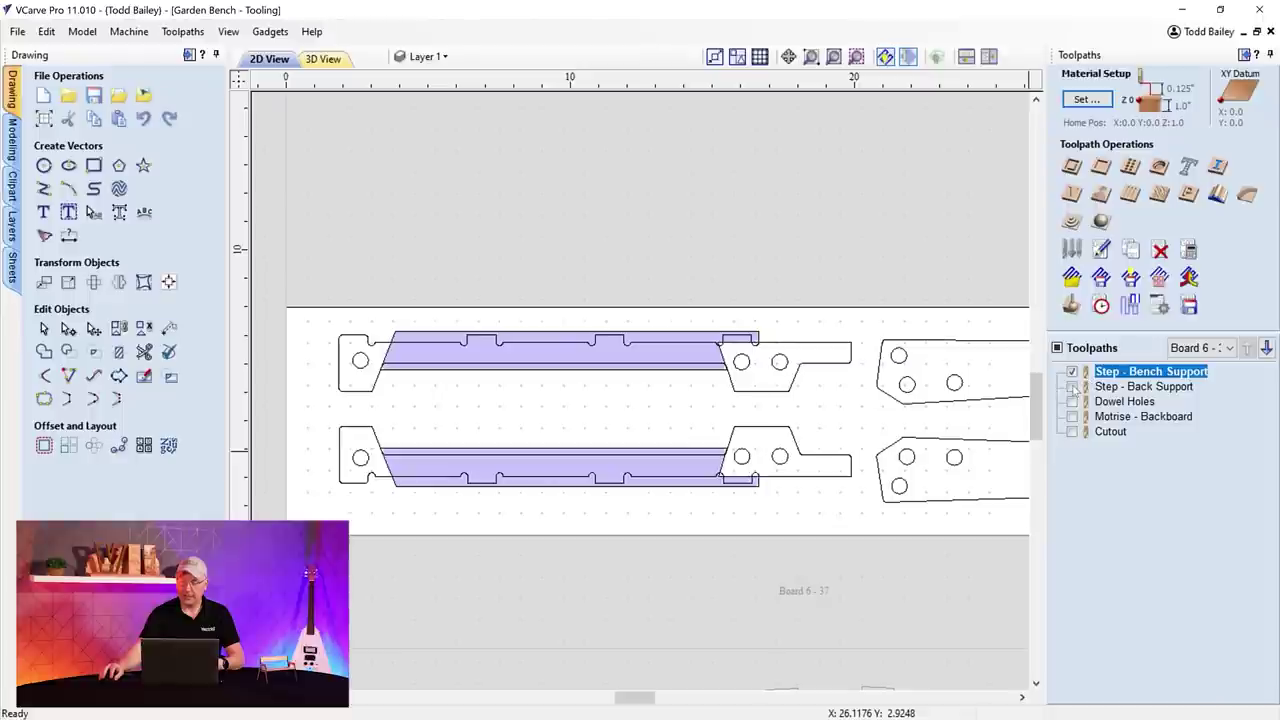
- Show the Step - Back Support toolpath and examine how its pocket boundary runs along the upper back support
{"action": "left_click", "coordinate": [1072, 387]}
{"action": "scroll", "coordinate": [980, 420], "scroll_direction": "down", "scroll_amount": 2}
{"action": "left_click_drag", "start_coordinate": [596, 706], "coordinate": [632, 708]}
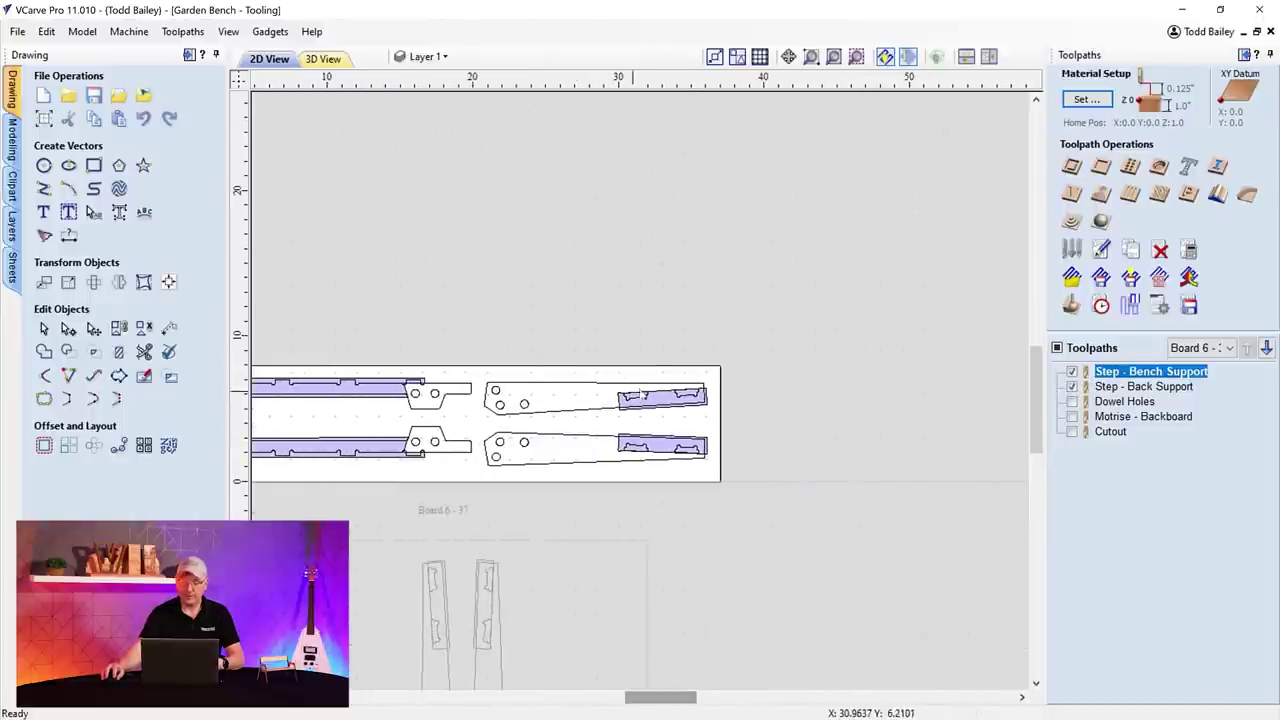
{"action": "scroll", "coordinate": [641, 393], "scroll_direction": "up", "scroll_amount": 10}
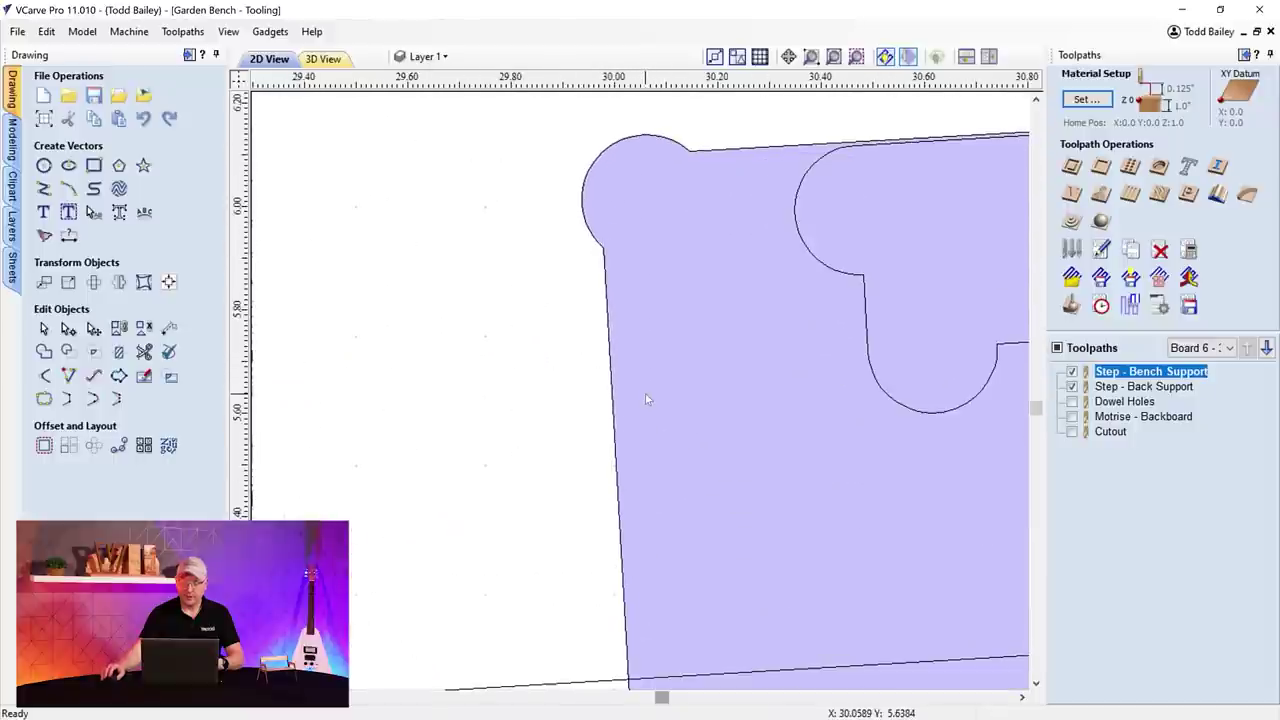
{"action": "scroll", "coordinate": [646, 399], "scroll_direction": "up", "scroll_amount": 5}
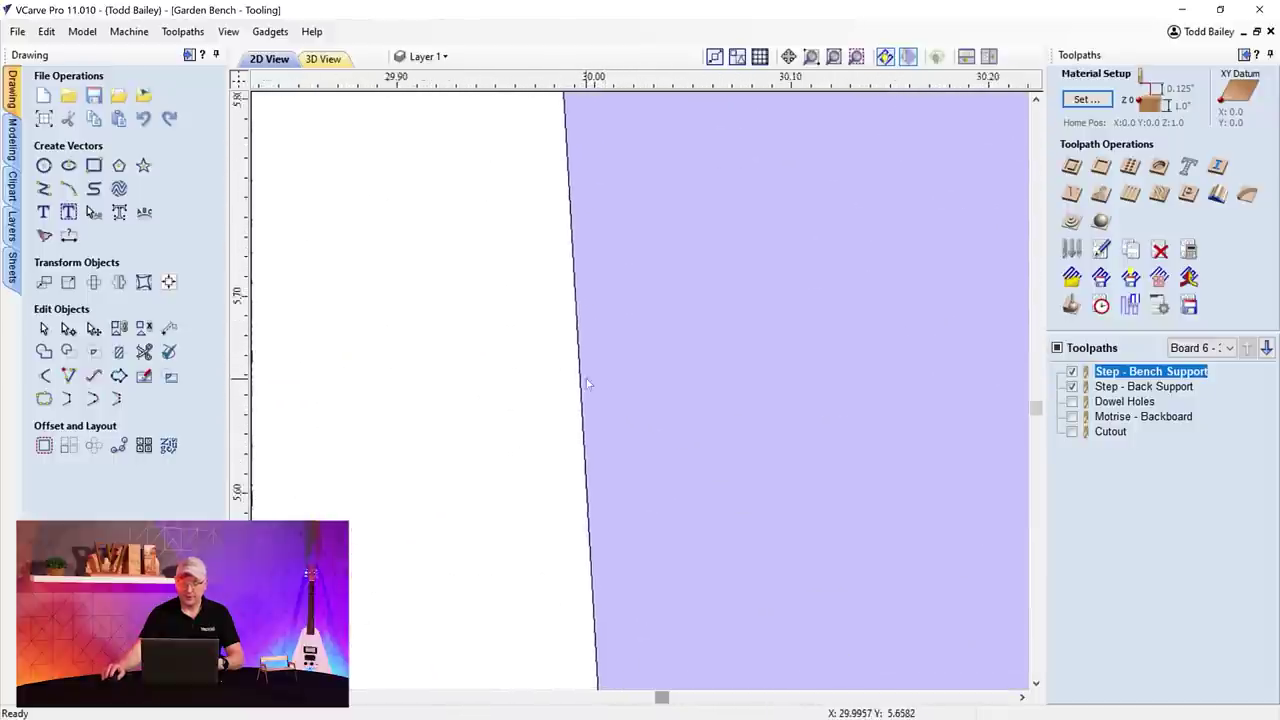
- Review the Step - Back Support toolpath's cut depth, tool and pocket allowance, closing its settings unchanged
{"action": "double_click", "coordinate": [1125, 387]}
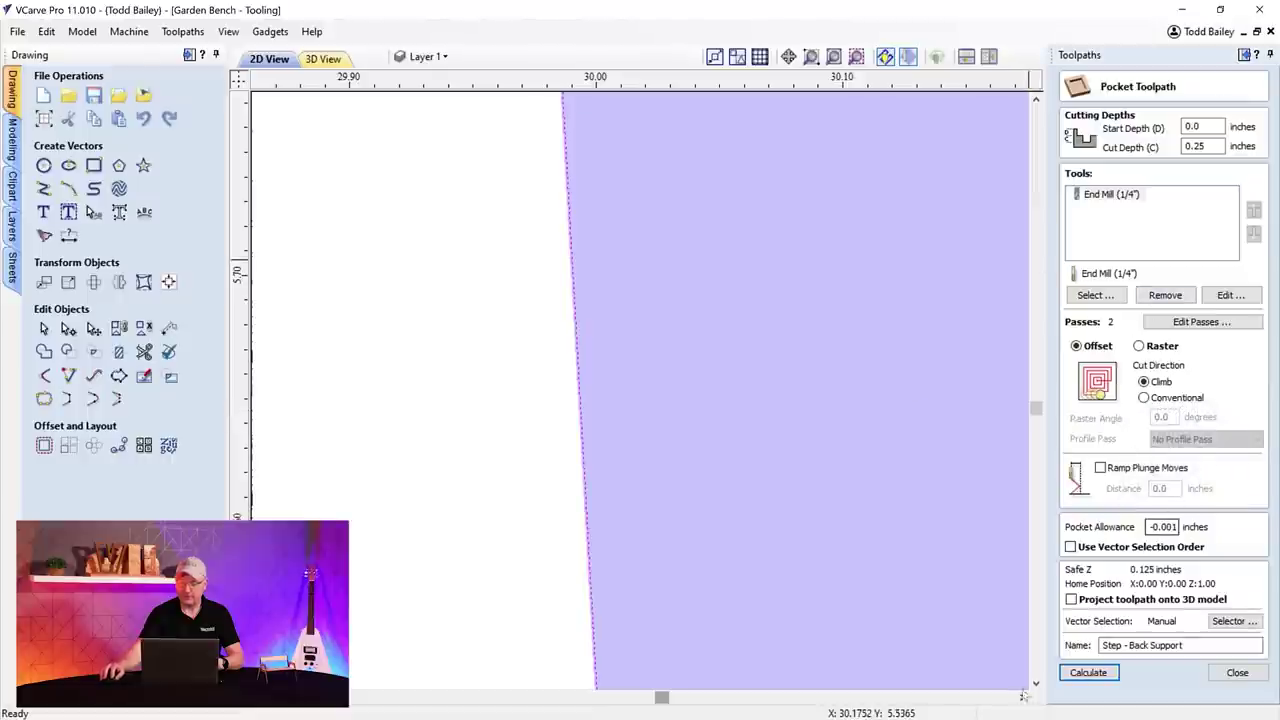
{"action": "left_click", "coordinate": [1237, 673]}
{"action": "scroll", "coordinate": [657, 488], "scroll_direction": "down", "scroll_amount": 8}
{"action": "scroll", "coordinate": [654, 494], "scroll_direction": "down", "scroll_amount": 4}
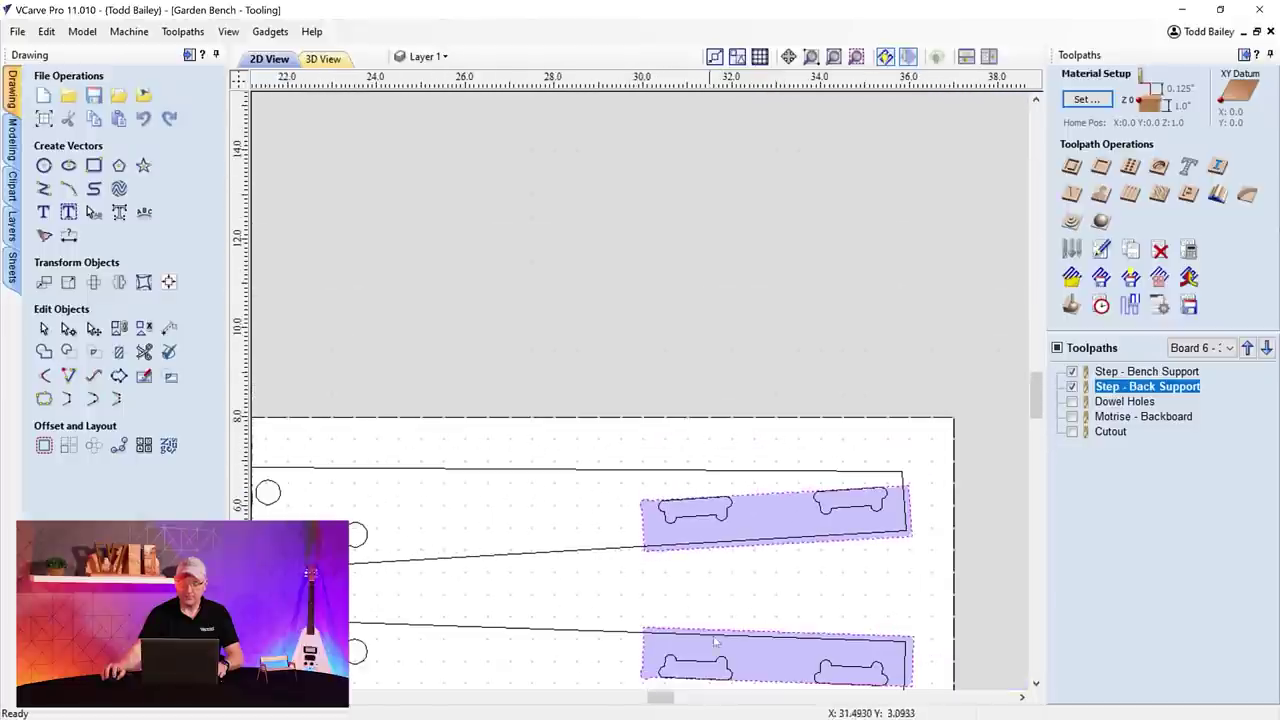
- Show the Dowel Holes toolpath and examine the hole positions across all four parts on Board 6
{"action": "left_click", "coordinate": [1073, 402]}
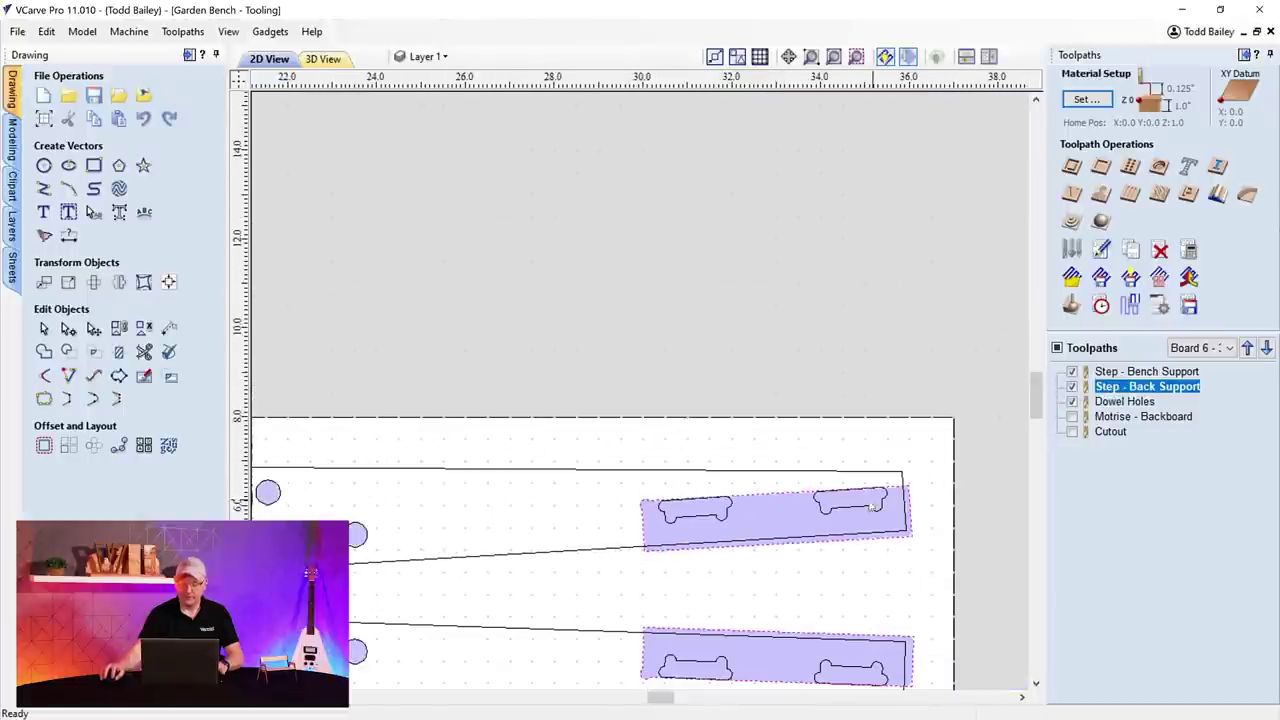
{"action": "scroll", "coordinate": [650, 703], "scroll_direction": "left", "scroll_amount": 4}
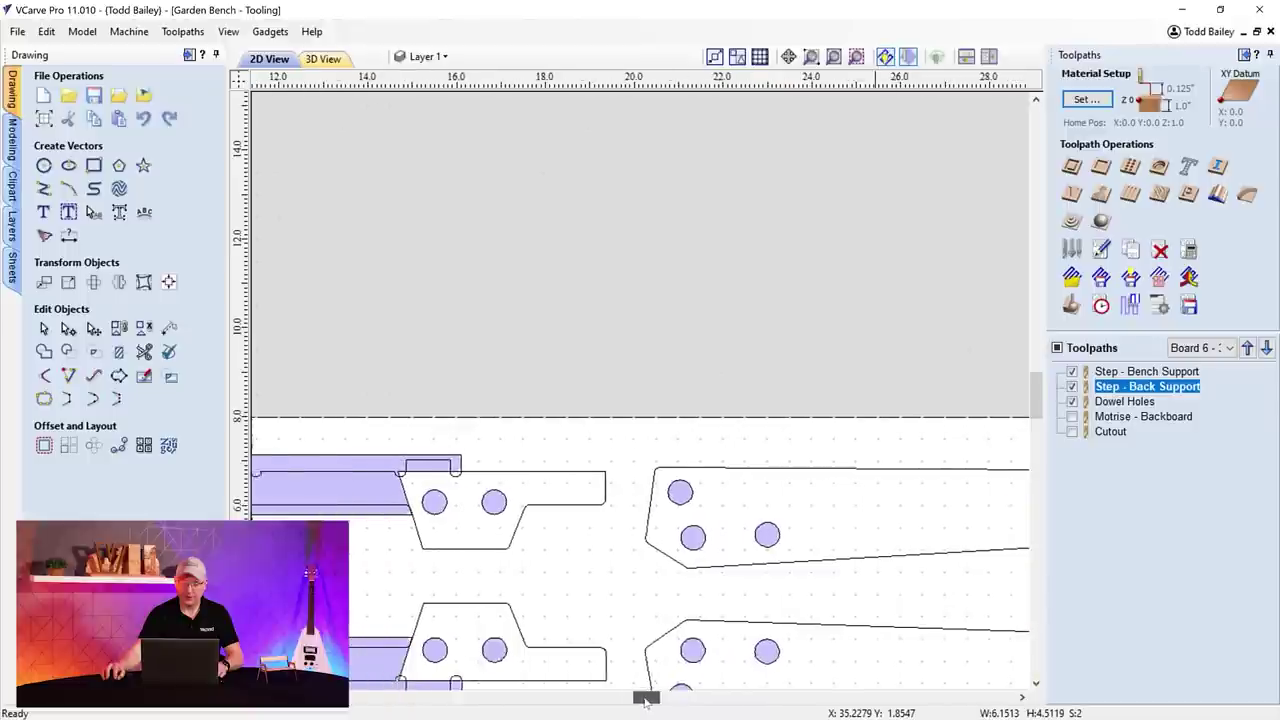
{"action": "scroll", "coordinate": [778, 578], "scroll_direction": "down", "scroll_amount": 3}
{"action": "scroll", "coordinate": [554, 337], "scroll_direction": "down", "scroll_amount": 5}
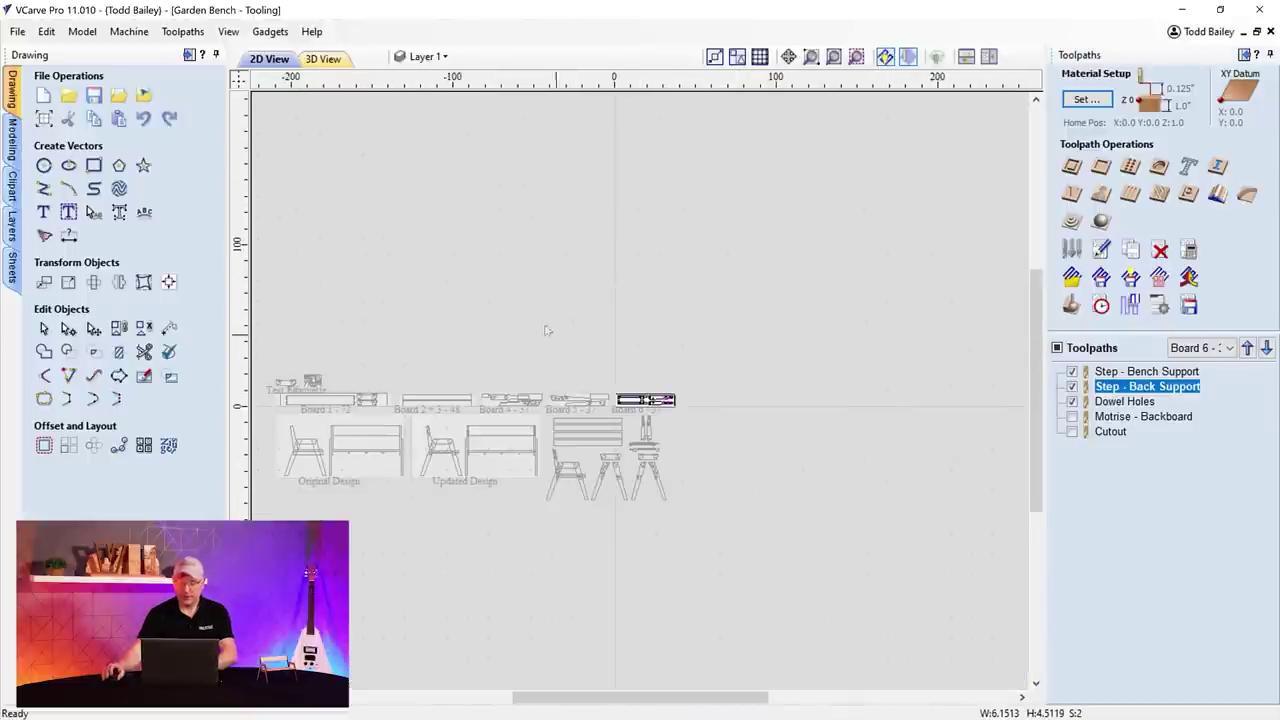
{"action": "scroll", "coordinate": [660, 394], "scroll_direction": "up", "scroll_amount": 3}
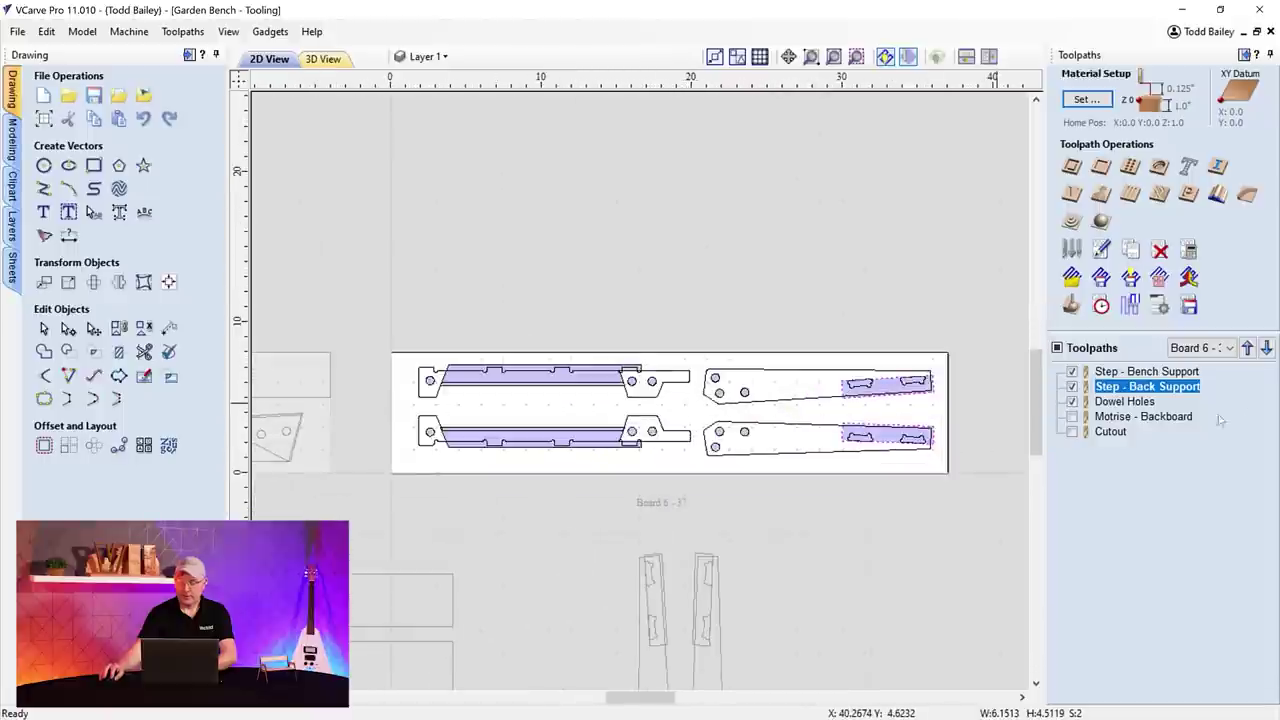
- Hide the Dowel Holes and both Step toolpaths, leaving only the Motrise - Backboard toolpath shown
{"action": "left_click", "coordinate": [1072, 401]}
{"action": "left_click", "coordinate": [1072, 386]}
{"action": "left_click", "coordinate": [1072, 371]}
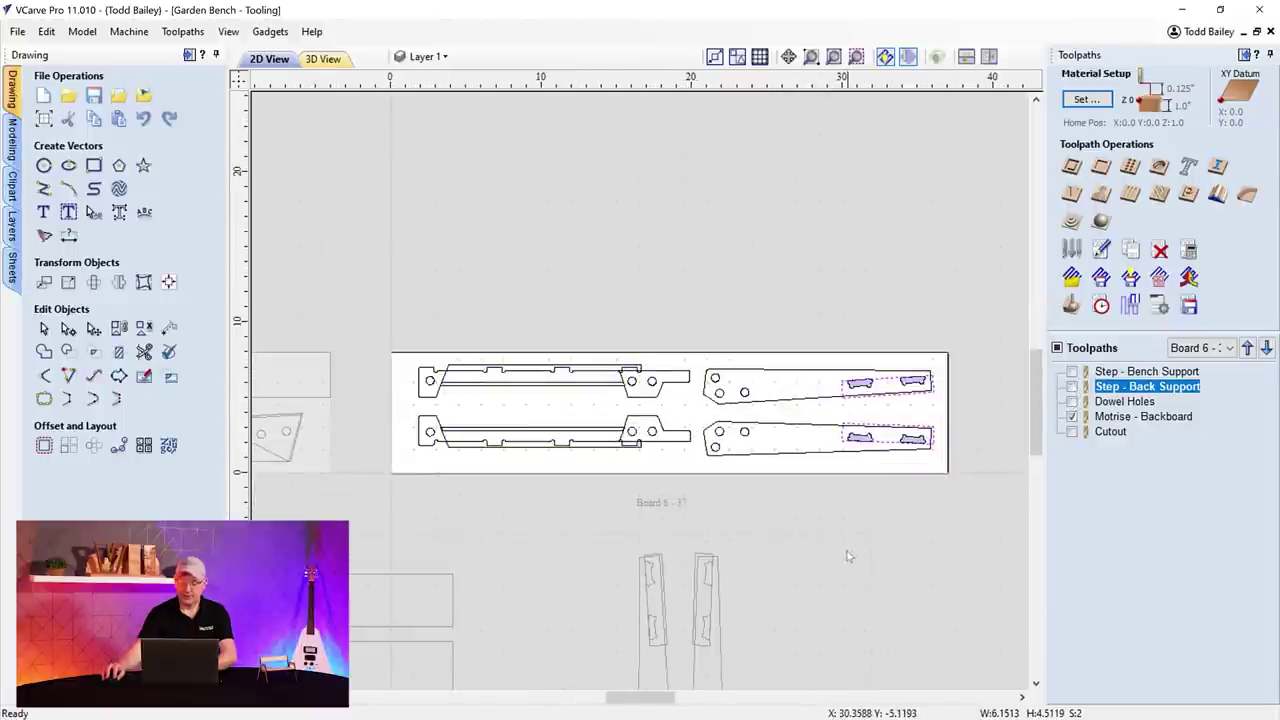
- Examine the backboard mortise pockets up close, checking their rounded corner reliefs and side edges on the back supports
{"action": "scroll", "coordinate": [846, 375], "scroll_direction": "up", "scroll_amount": 8}
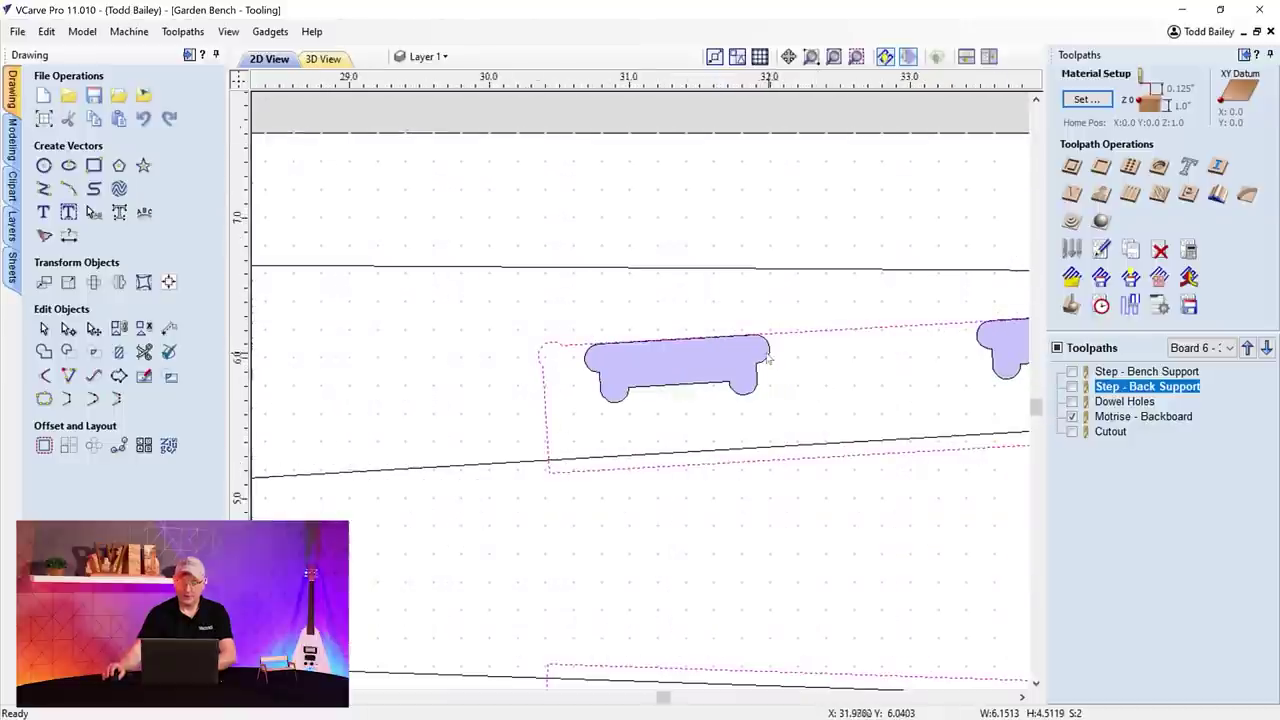
{"action": "scroll", "coordinate": [768, 358], "scroll_direction": "up", "scroll_amount": 4}
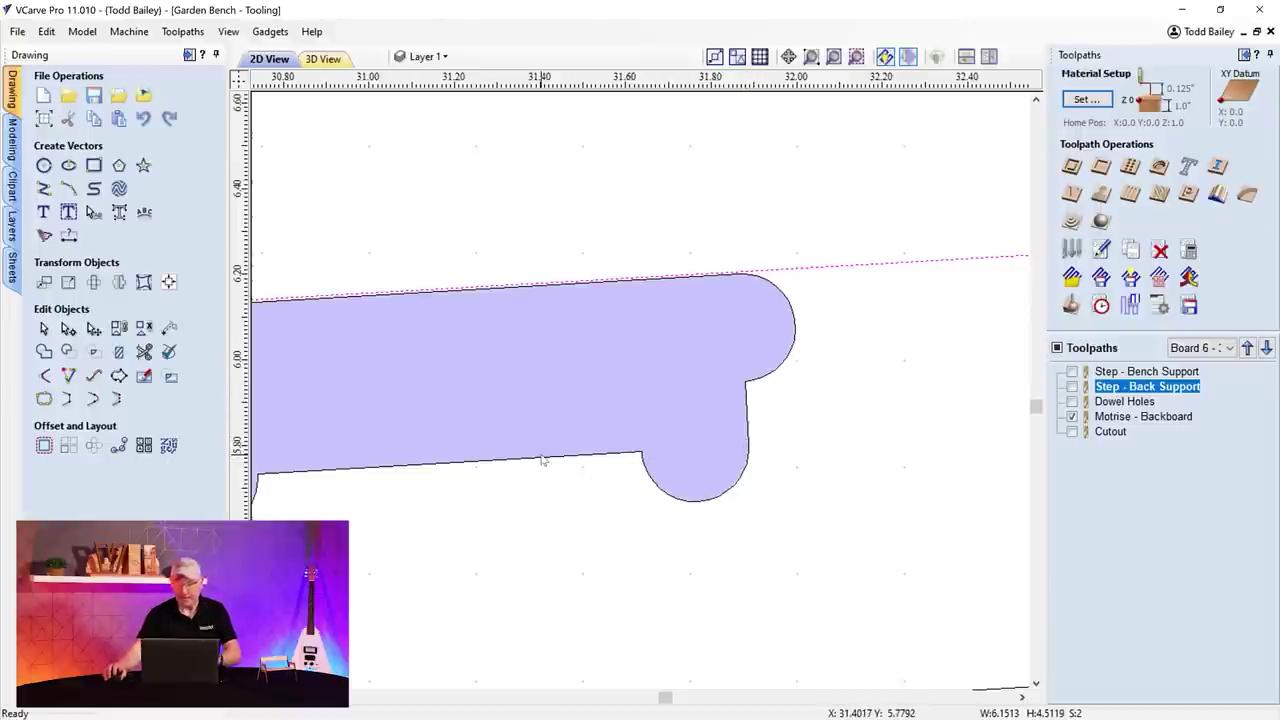
{"action": "scroll", "coordinate": [543, 460], "scroll_direction": "down", "scroll_amount": 4}
{"action": "scroll", "coordinate": [680, 449], "scroll_direction": "up", "scroll_amount": 4}
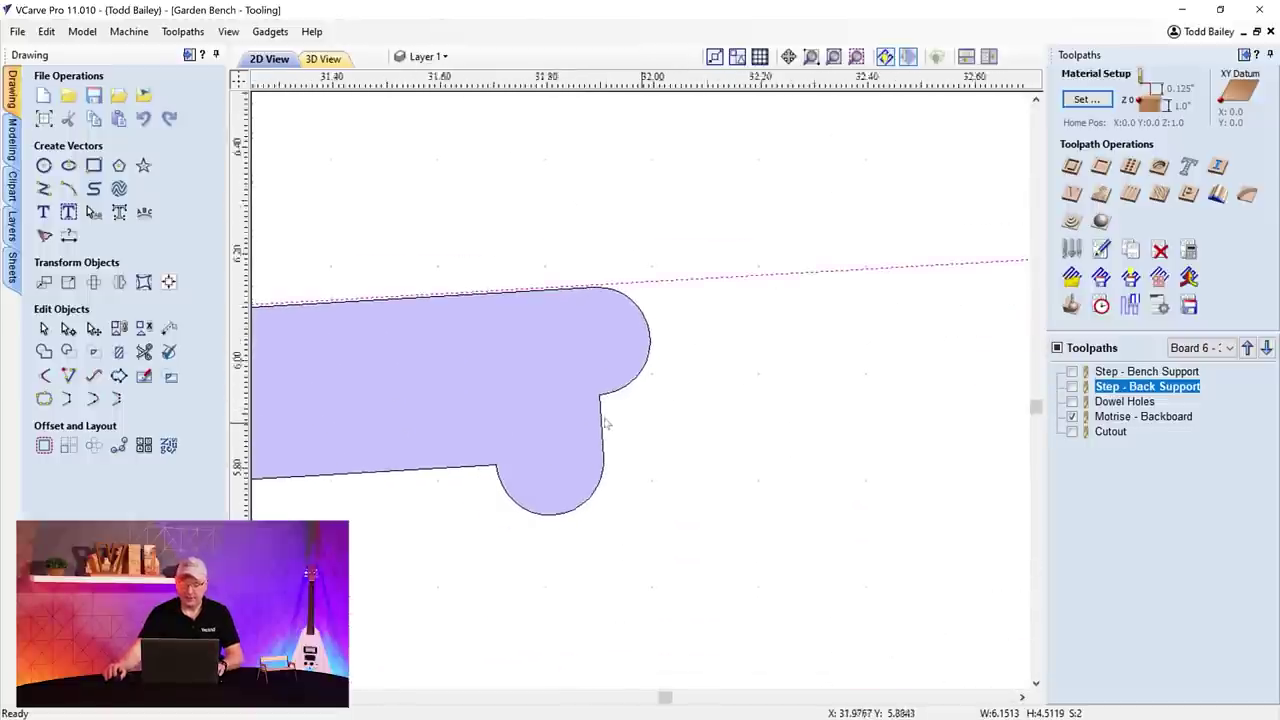
{"action": "scroll", "coordinate": [605, 430], "scroll_direction": "up", "scroll_amount": 10}
{"action": "scroll", "coordinate": [547, 433], "scroll_direction": "down", "scroll_amount": 10}
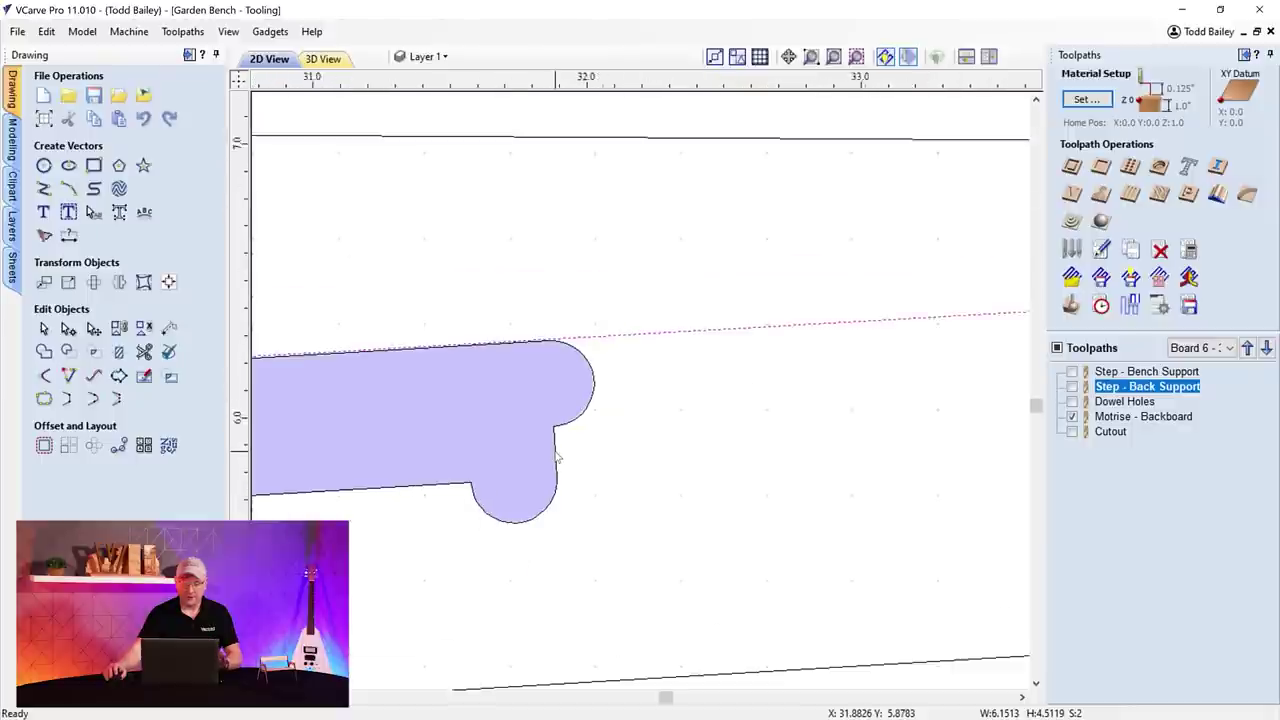
{"action": "scroll", "coordinate": [557, 457], "scroll_direction": "down", "scroll_amount": 4}
{"action": "scroll", "coordinate": [558, 460], "scroll_direction": "up", "scroll_amount": 6}
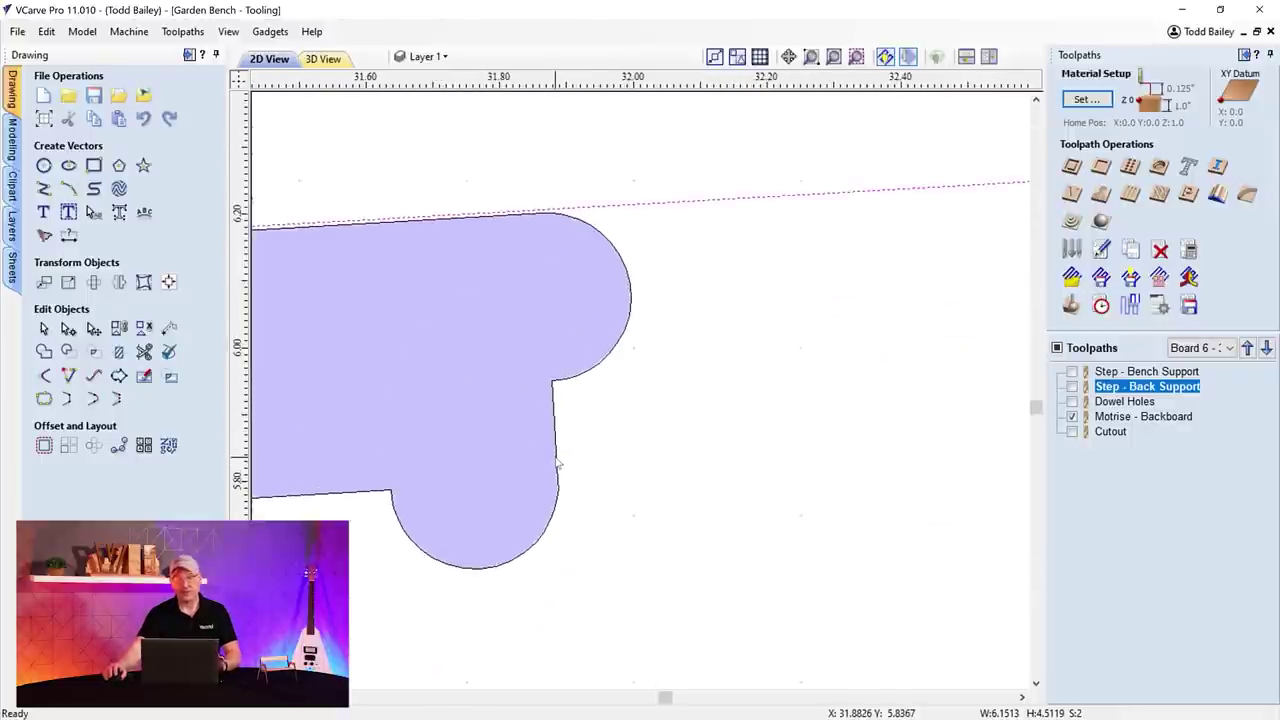
{"action": "scroll", "coordinate": [557, 462], "scroll_direction": "up", "scroll_amount": 2}
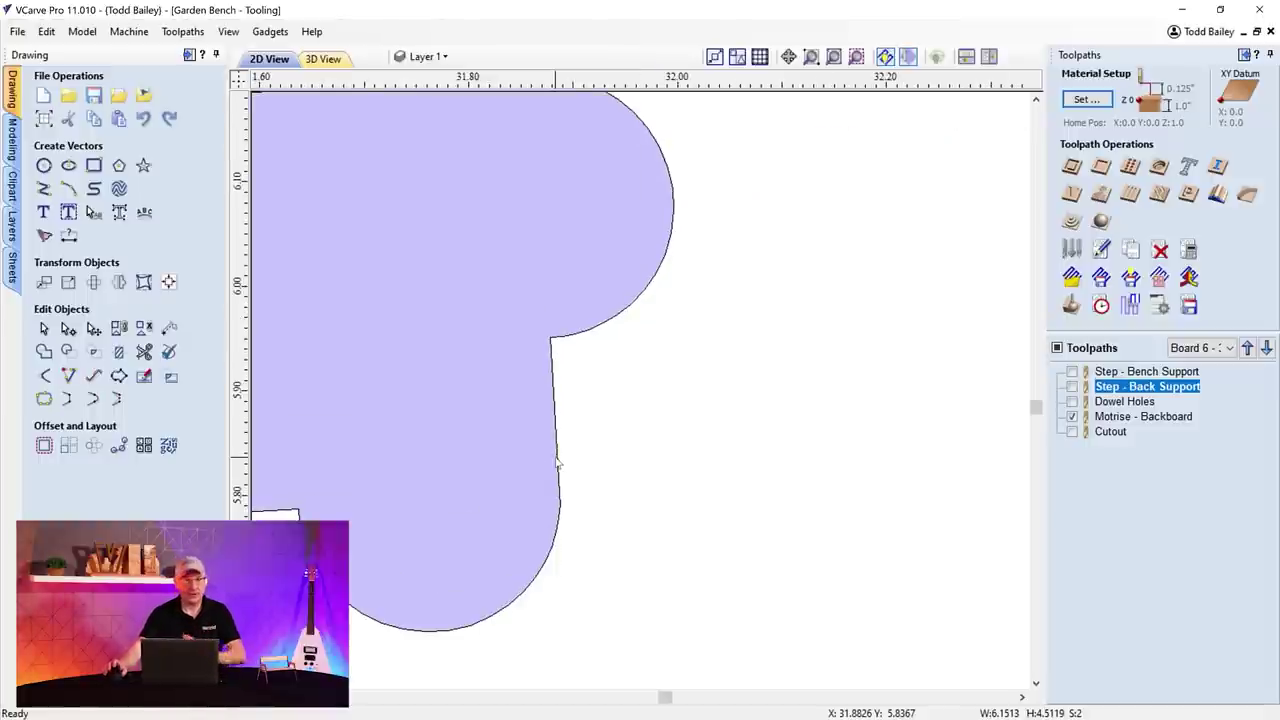
{"action": "scroll", "coordinate": [557, 462], "scroll_direction": "up", "scroll_amount": 1}
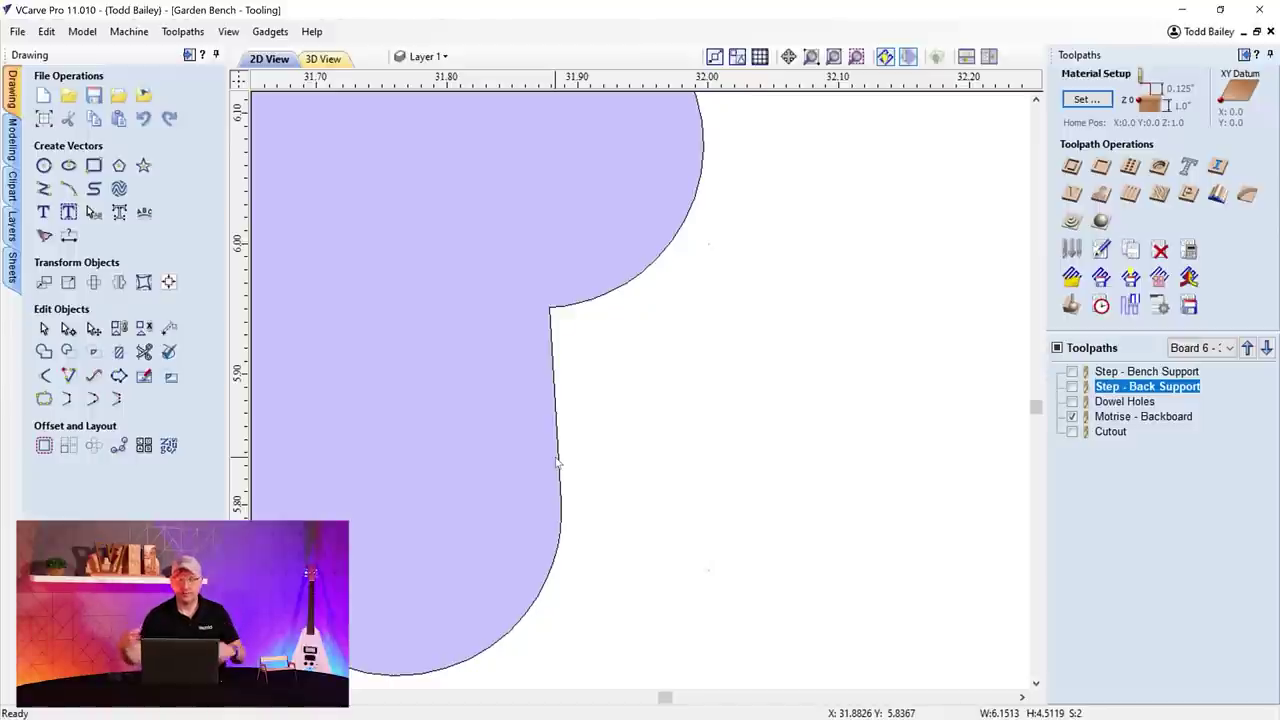
{"action": "scroll", "coordinate": [557, 462], "scroll_direction": "down", "scroll_amount": 4}
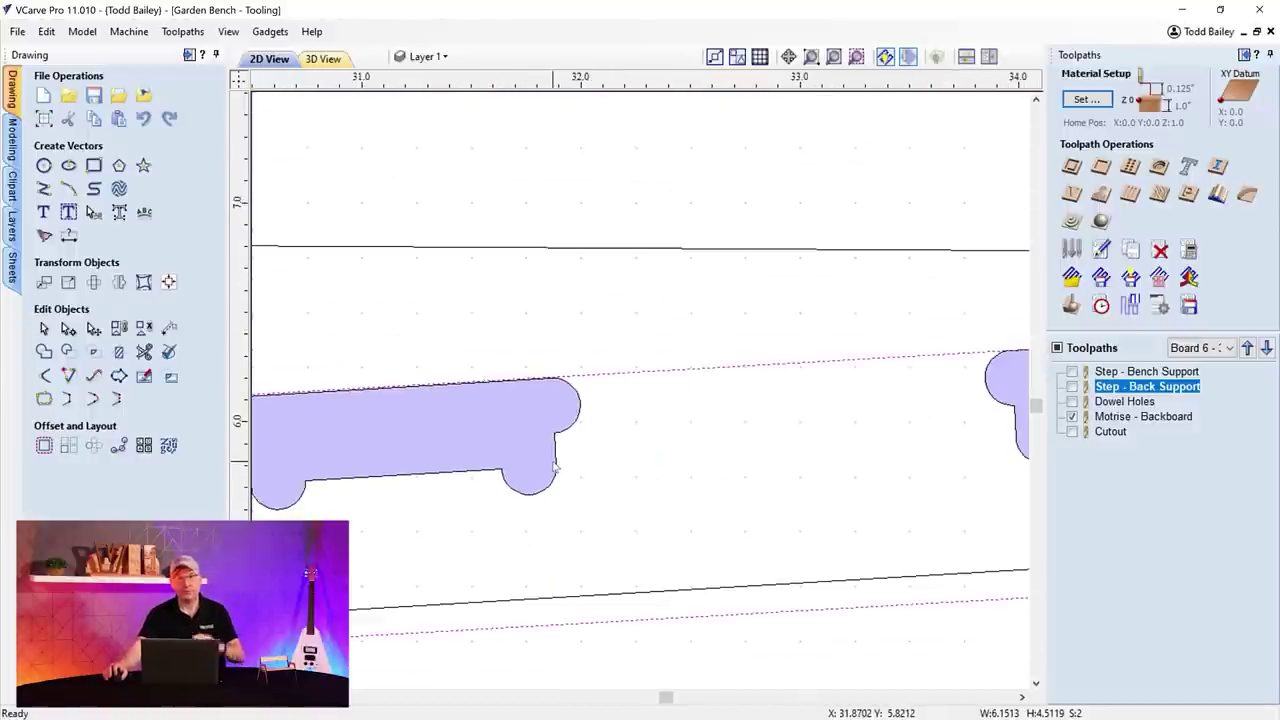
{"action": "scroll", "coordinate": [555, 465], "scroll_direction": "down", "scroll_amount": 3}
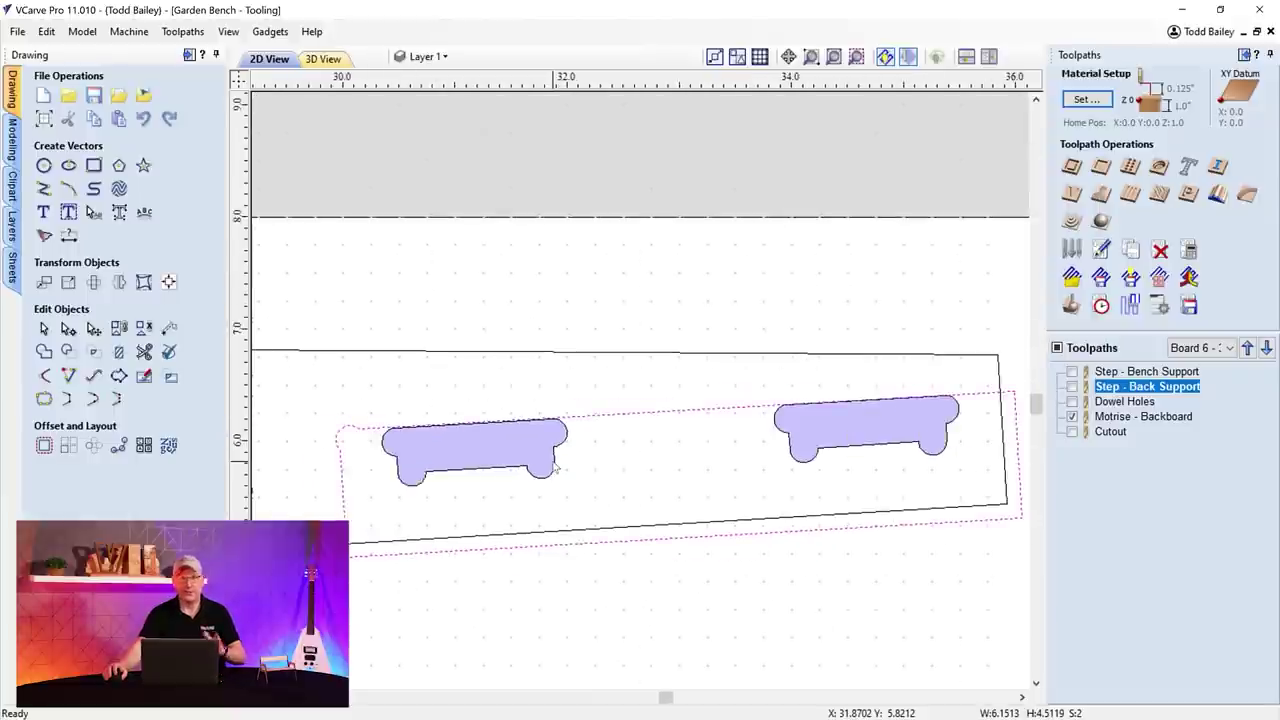
{"action": "scroll", "coordinate": [555, 465], "scroll_direction": "down", "scroll_amount": 4}
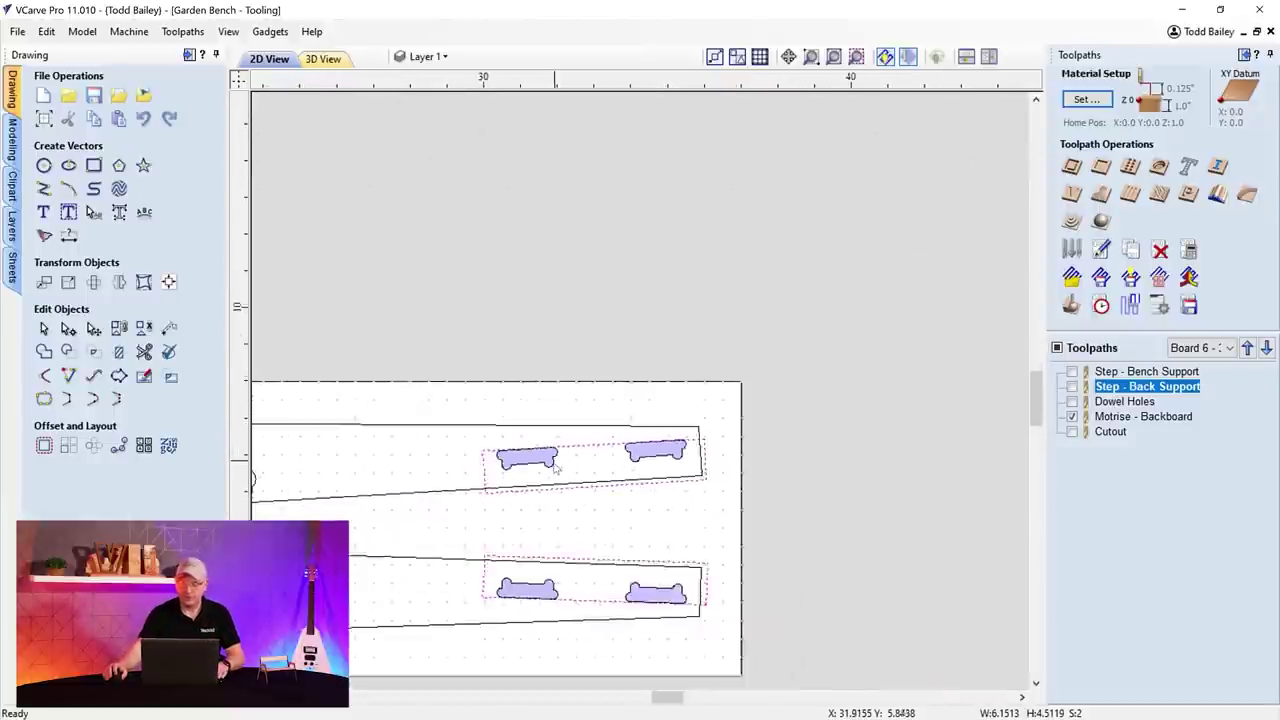
- Show the Cutout toolpath on its own to review the part outlines, followed by all Board 6 toolpaths together
{"action": "left_click", "coordinate": [1072, 416]}
{"action": "left_click", "coordinate": [1072, 431]}
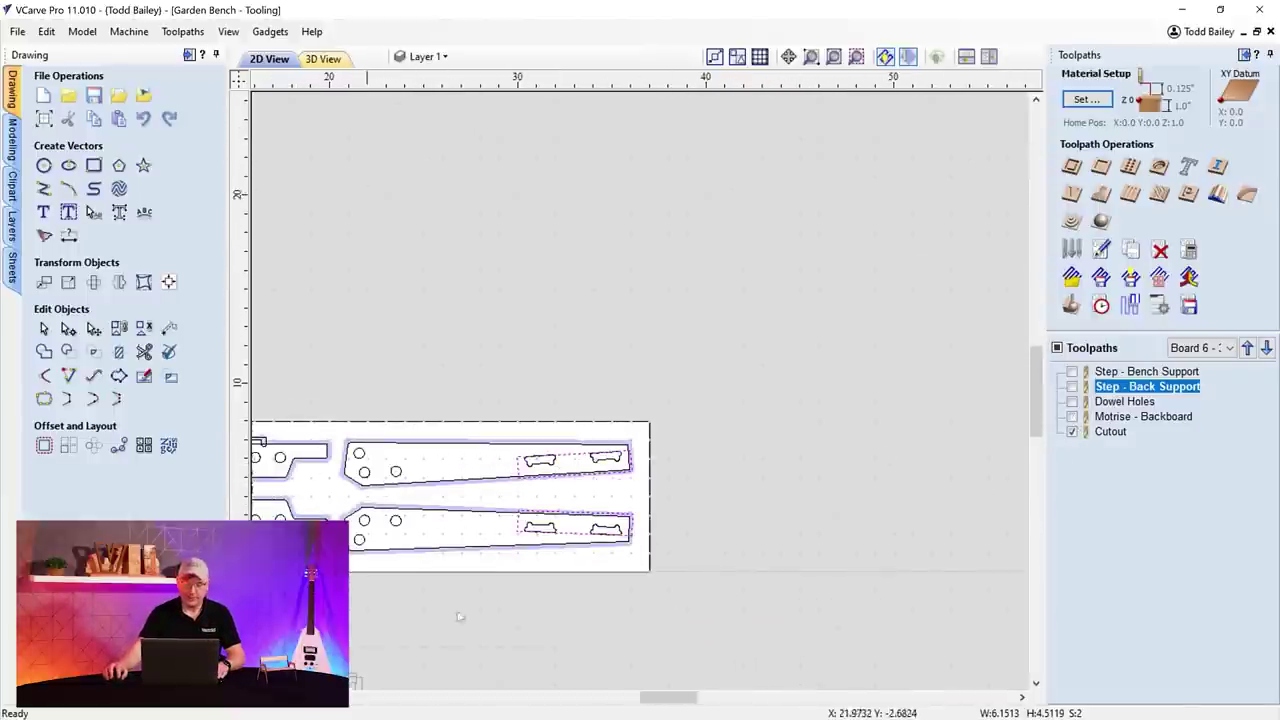
{"action": "mouse_move", "coordinate": [645, 695]}
{"action": "left_mouse_down"}
{"action": "mouse_move", "coordinate": [606, 695]}
{"action": "mouse_move", "coordinate": [621, 695]}
{"action": "left_mouse_up"}
{"action": "left_click", "coordinate": [1057, 348]}
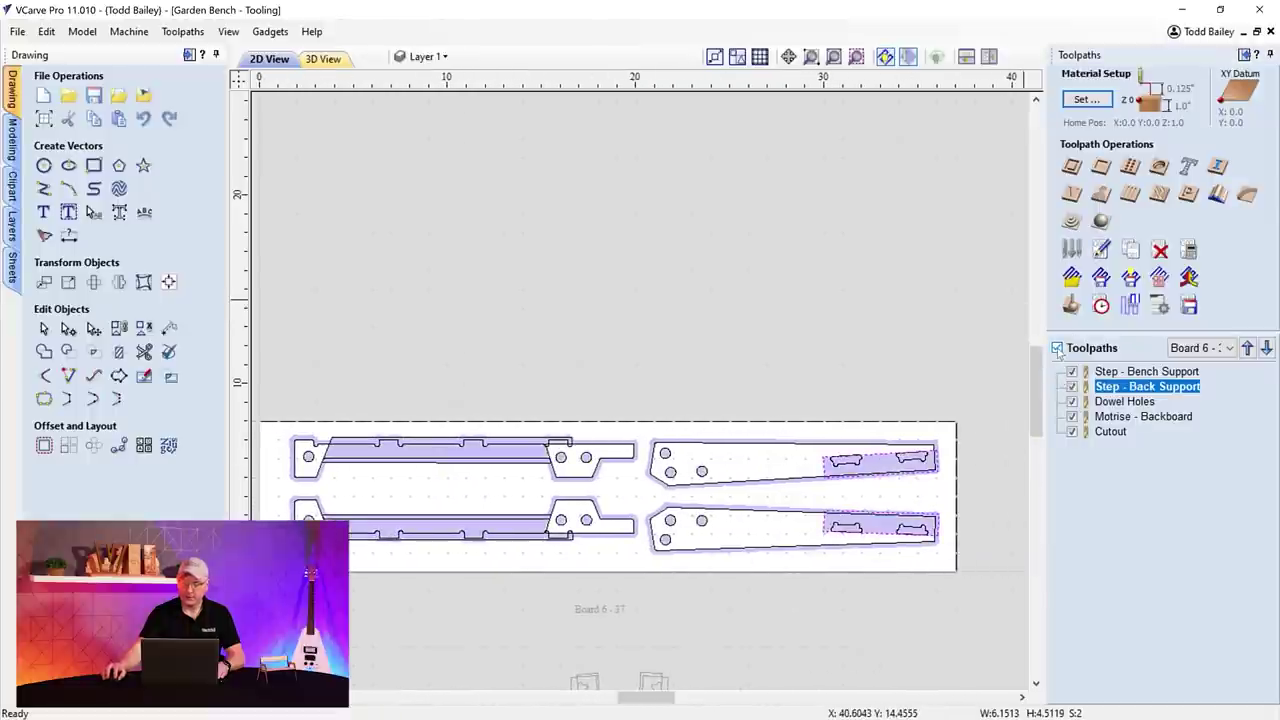
- Simulate all visible Board 6 toolpaths in 3D and tile the 2D and 3D views one above the other
{"action": "left_click", "coordinate": [1072, 307]}
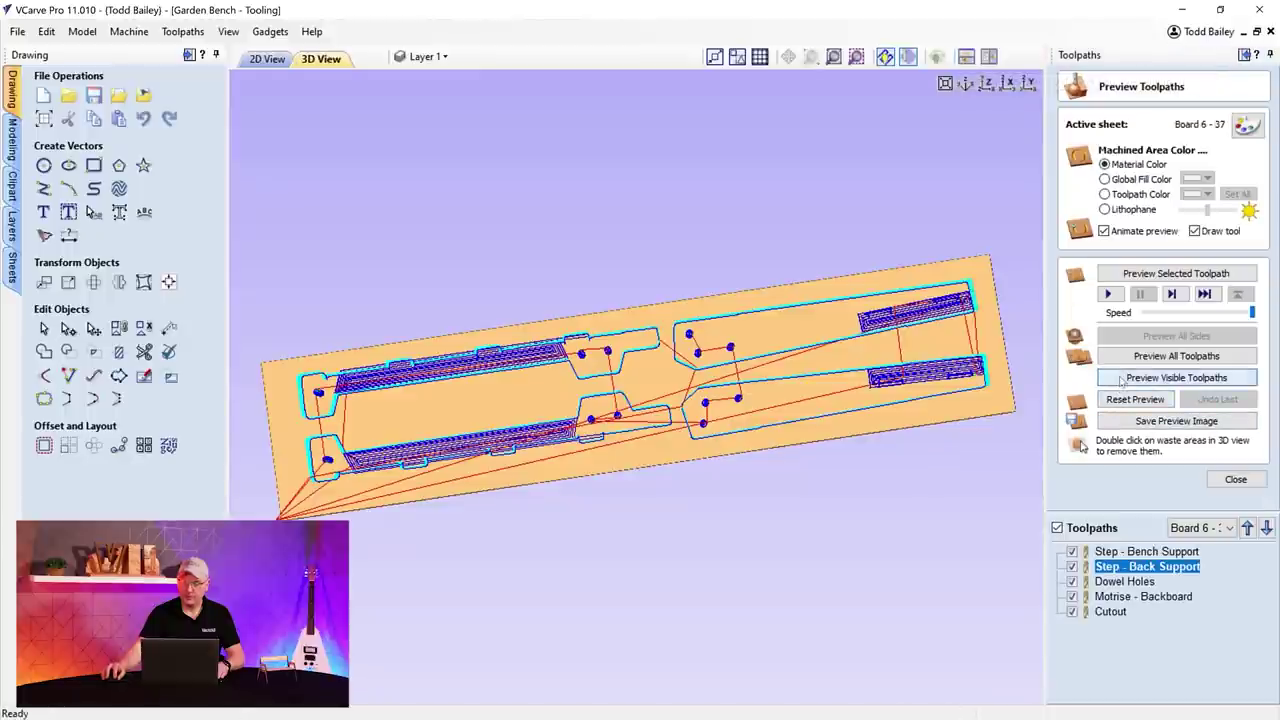
{"action": "left_click", "coordinate": [1176, 377]}
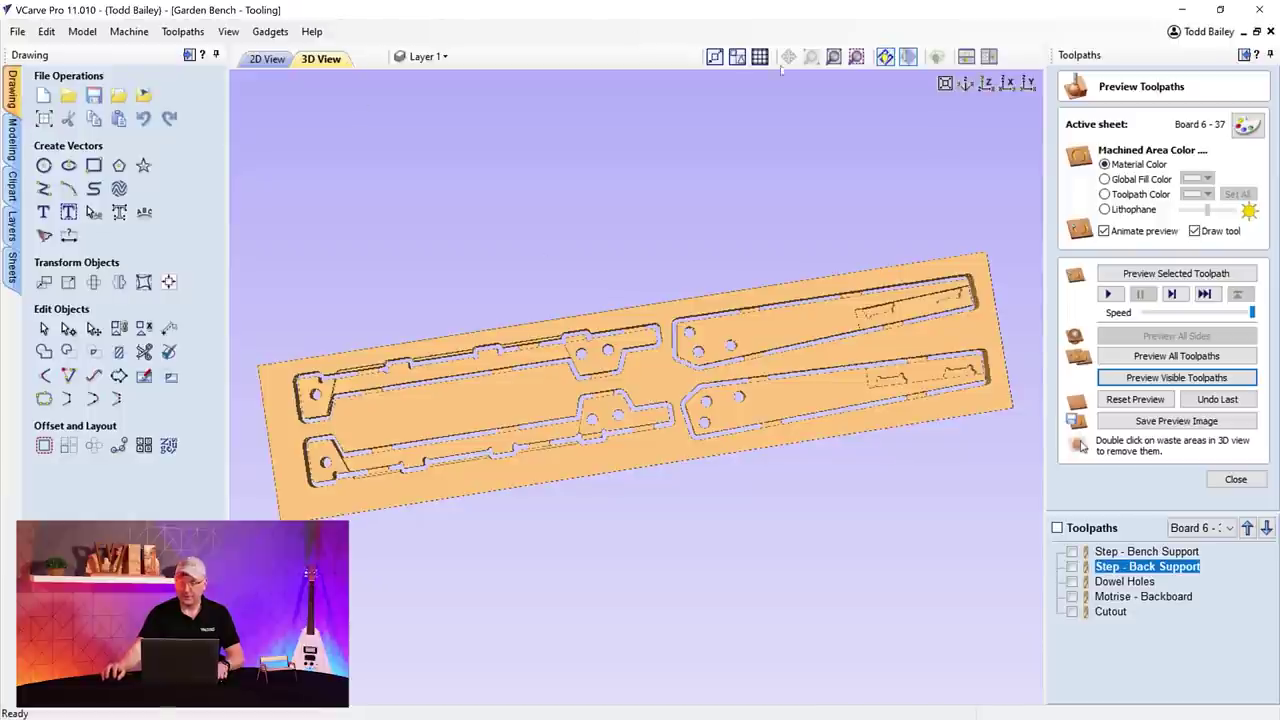
{"action": "left_click", "coordinate": [966, 56]}
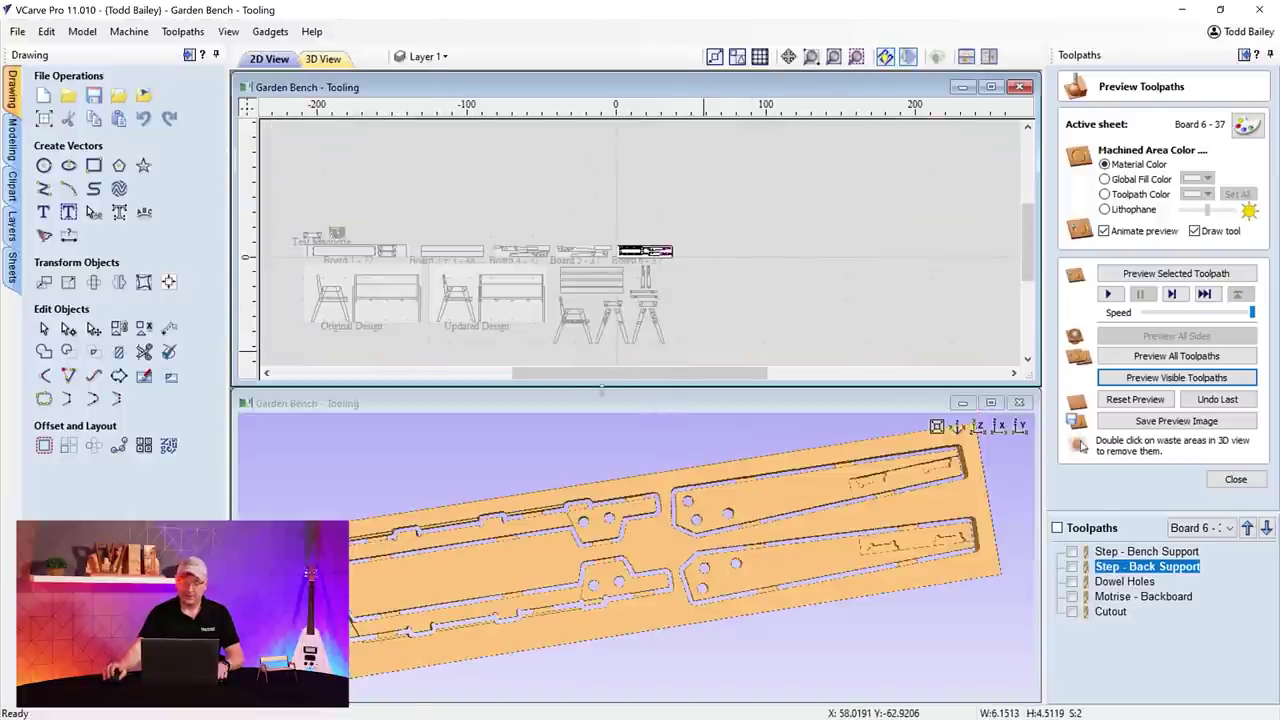